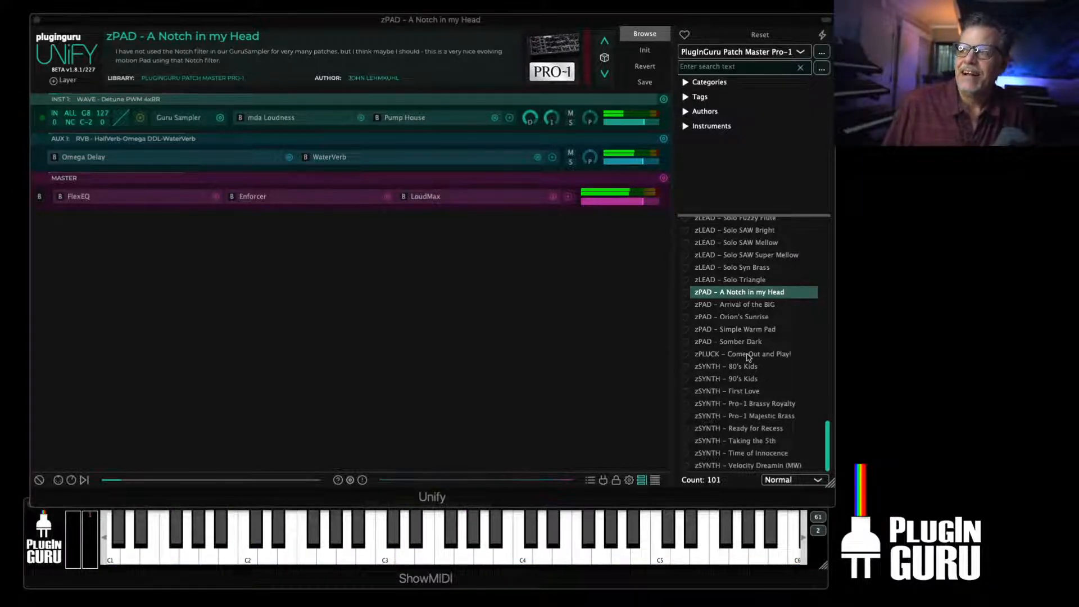
Browse the PlugInGuru Patch Master Pro-1 library and load the SYNTH - SAW Clean patch
{"action": "scroll", "coordinate": [742, 353], "scroll_direction": "up", "scroll_amount": 15}
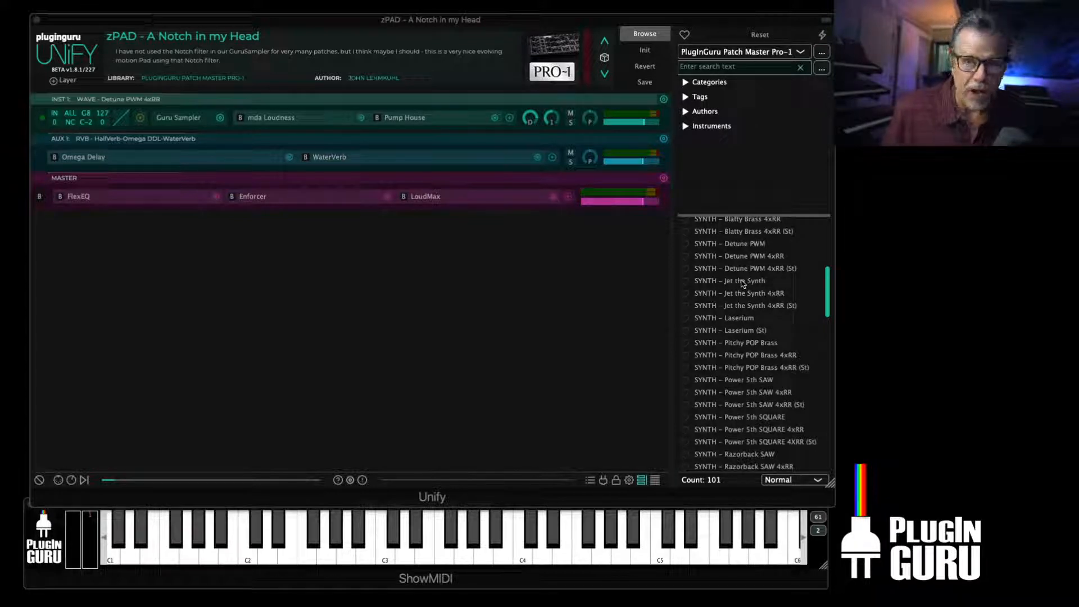
{"action": "scroll", "coordinate": [743, 371], "scroll_direction": "down", "scroll_amount": 10}
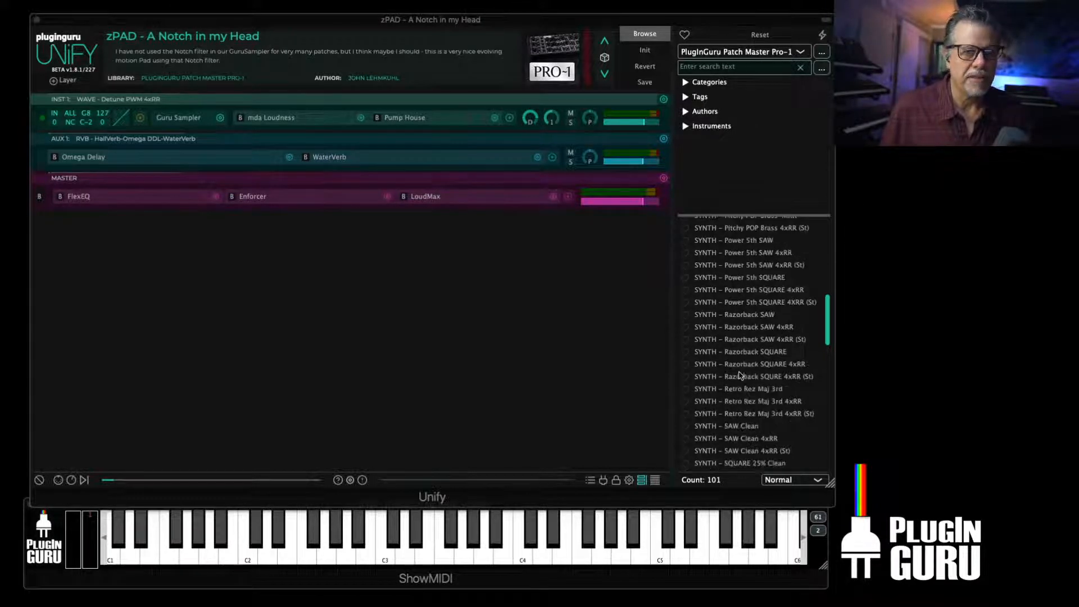
{"action": "scroll", "coordinate": [741, 388], "scroll_direction": "down", "scroll_amount": 10}
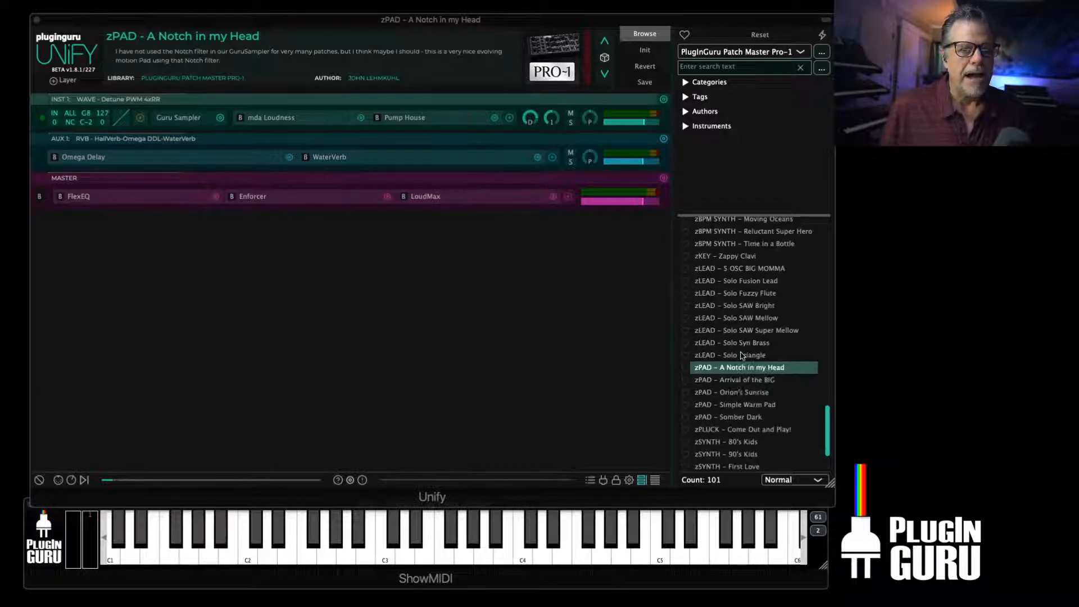
{"action": "scroll", "coordinate": [745, 330], "scroll_direction": "up", "scroll_amount": 8}
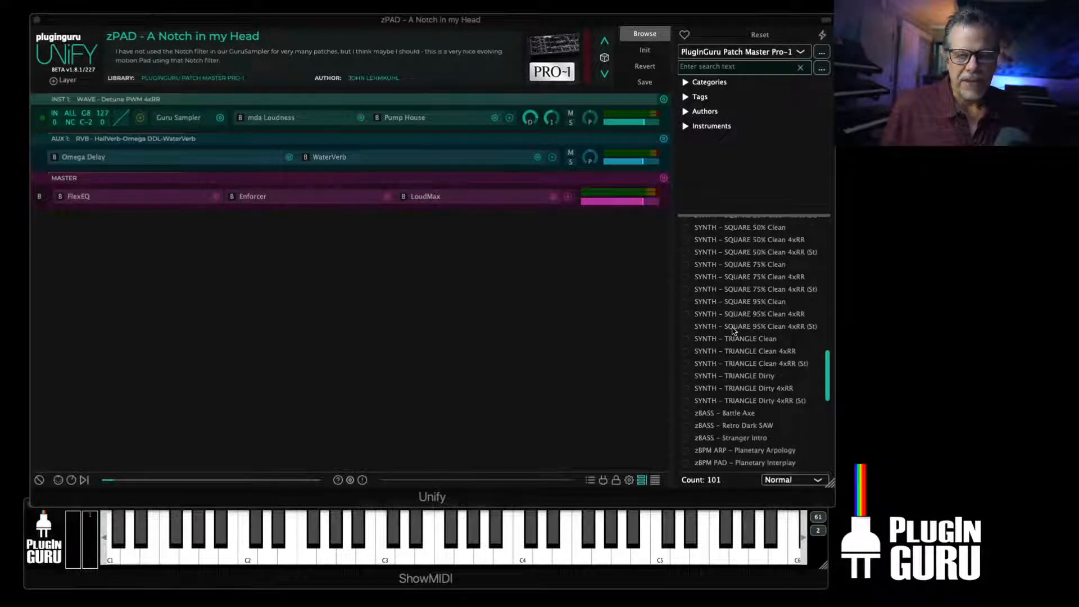
{"action": "scroll", "coordinate": [733, 331], "scroll_direction": "up", "scroll_amount": 5}
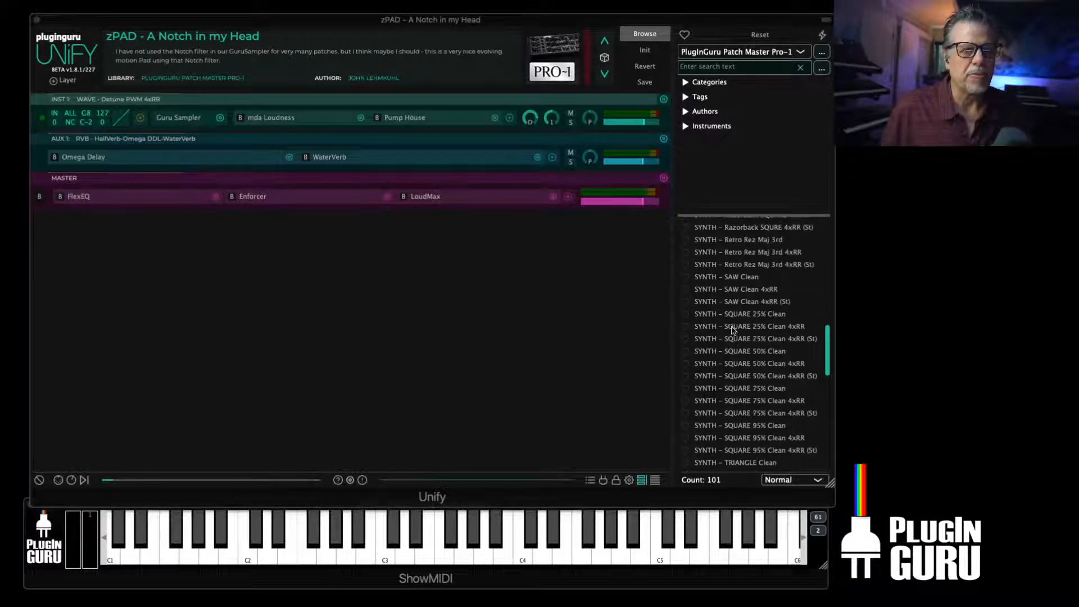
{"action": "left_click", "coordinate": [740, 276]}
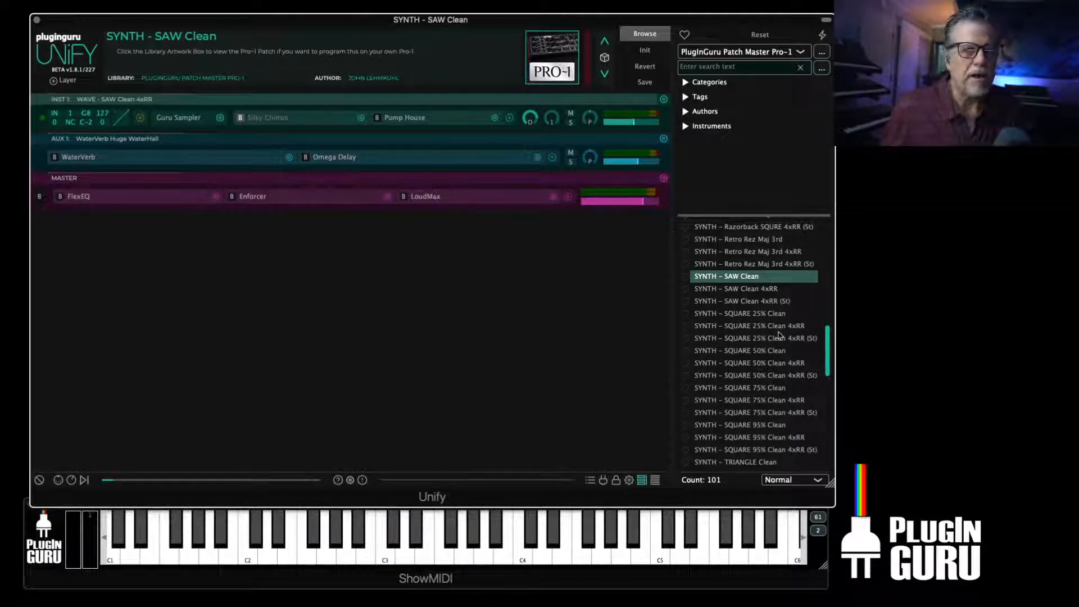
Load the SYNTH - Detune PWM patch and view its Pro-1 panel settings image, then close the image
{"action": "scroll", "coordinate": [770, 338], "scroll_direction": "up", "scroll_amount": 4}
{"action": "scroll", "coordinate": [771, 338], "scroll_direction": "up", "scroll_amount": 5}
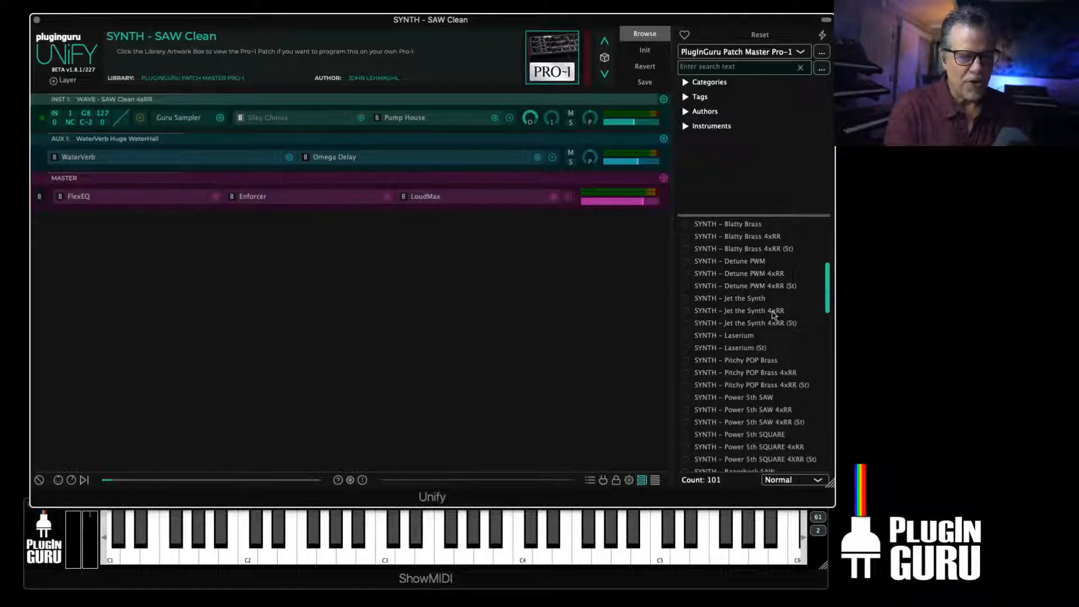
{"action": "left_click", "coordinate": [747, 262]}
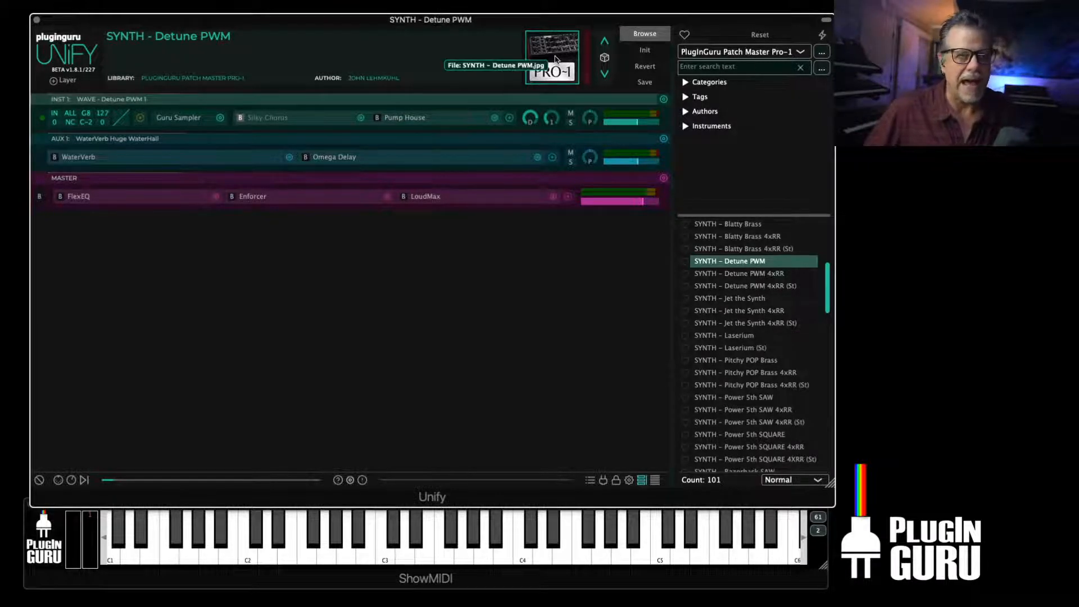
{"action": "left_click", "coordinate": [555, 59]}
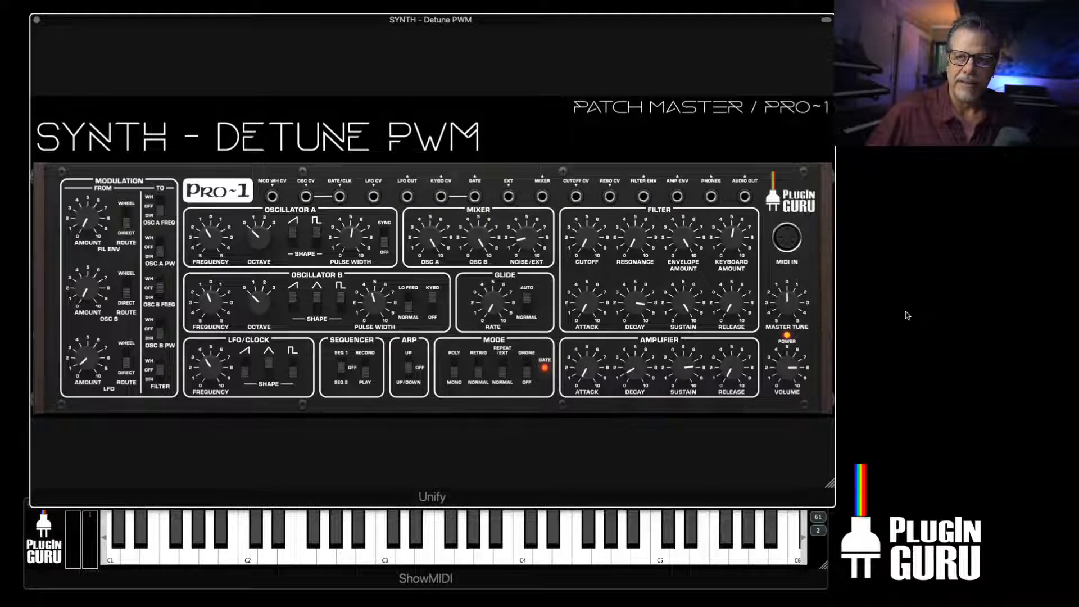
{"action": "left_click", "coordinate": [405, 237]}
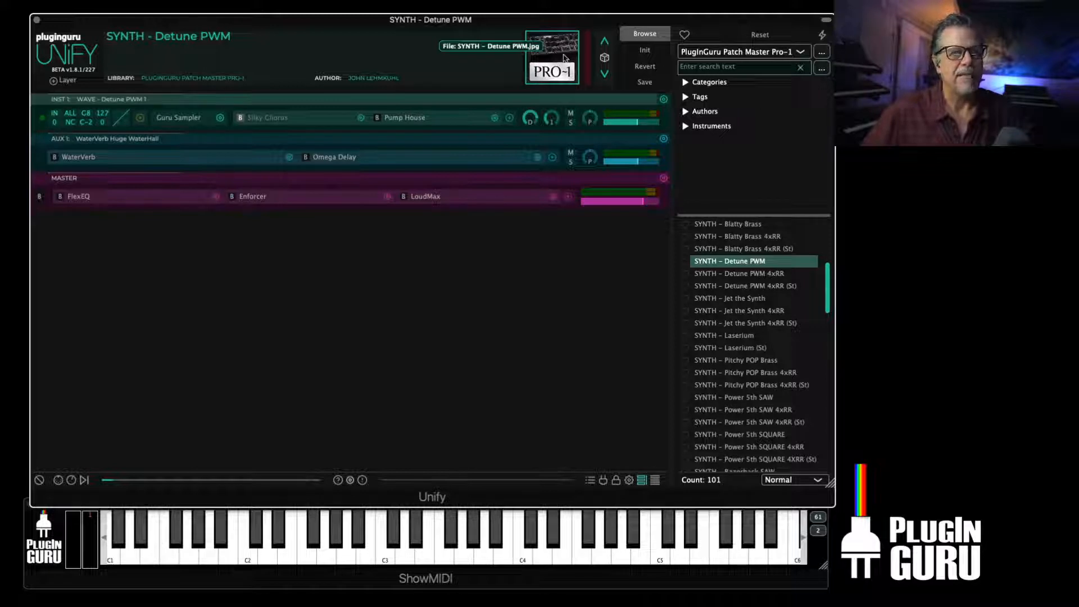
Load the BASS - Pure Solid patch and examine its Pro-1 panel settings image before closing it
{"action": "scroll", "coordinate": [753, 293], "scroll_direction": "up", "scroll_amount": 6}
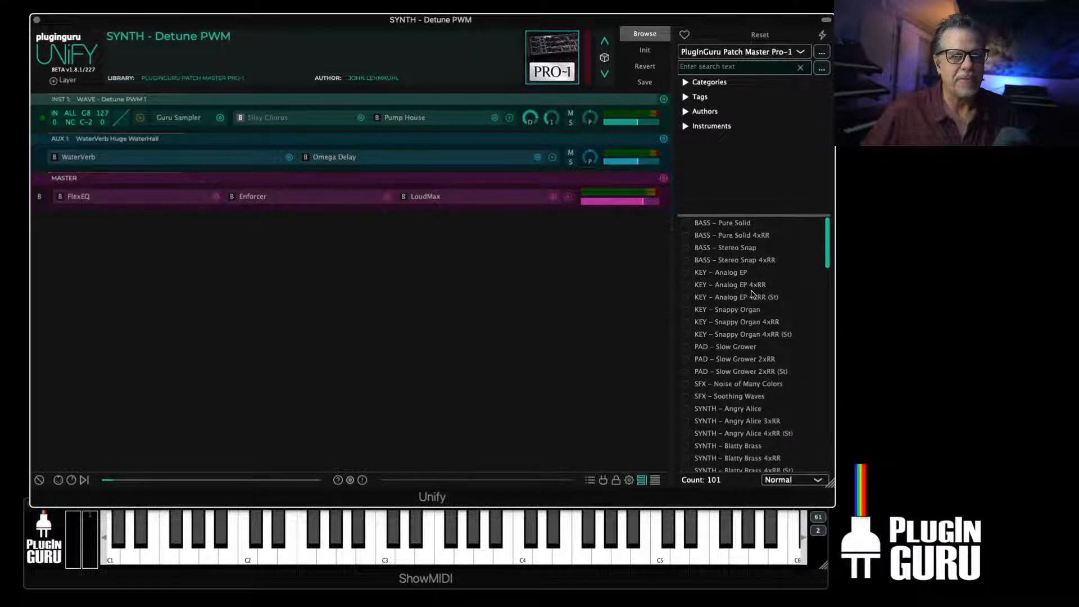
{"action": "left_click", "coordinate": [740, 225]}
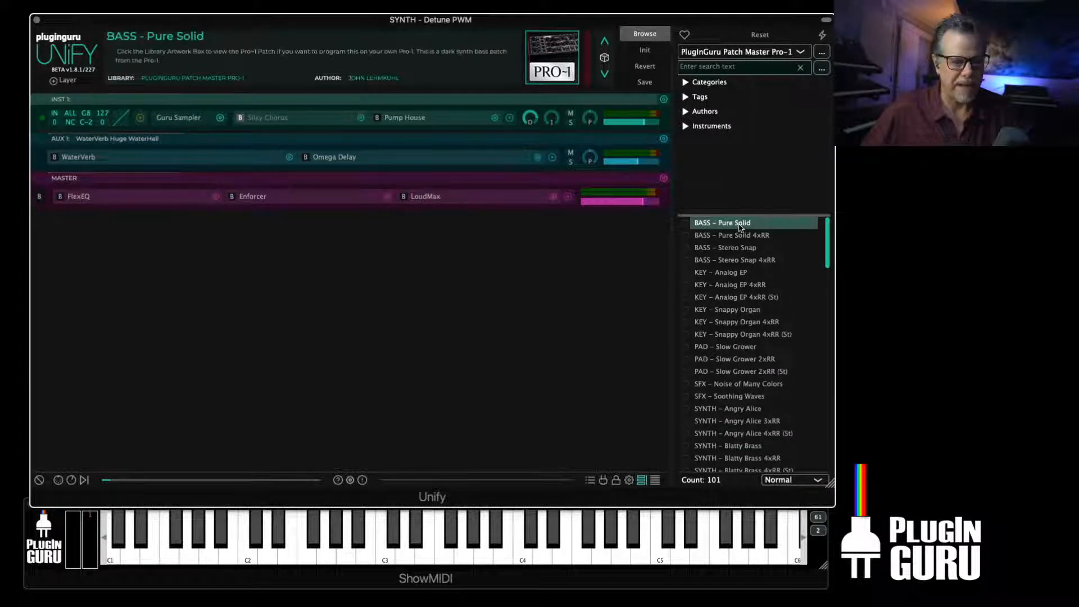
{"action": "left_click", "coordinate": [559, 57]}
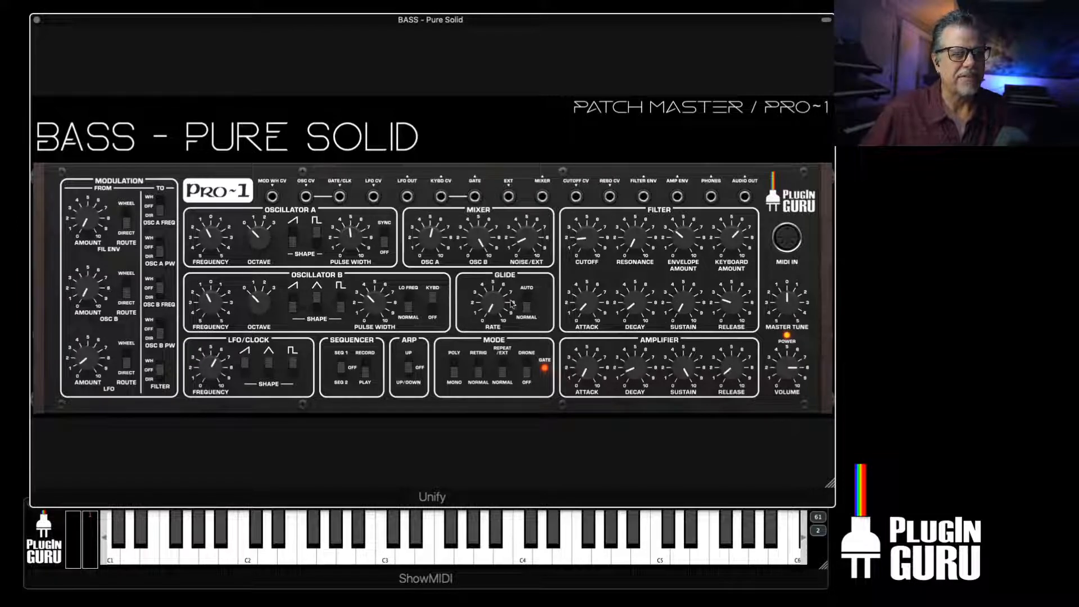
{"action": "left_click", "coordinate": [738, 281]}
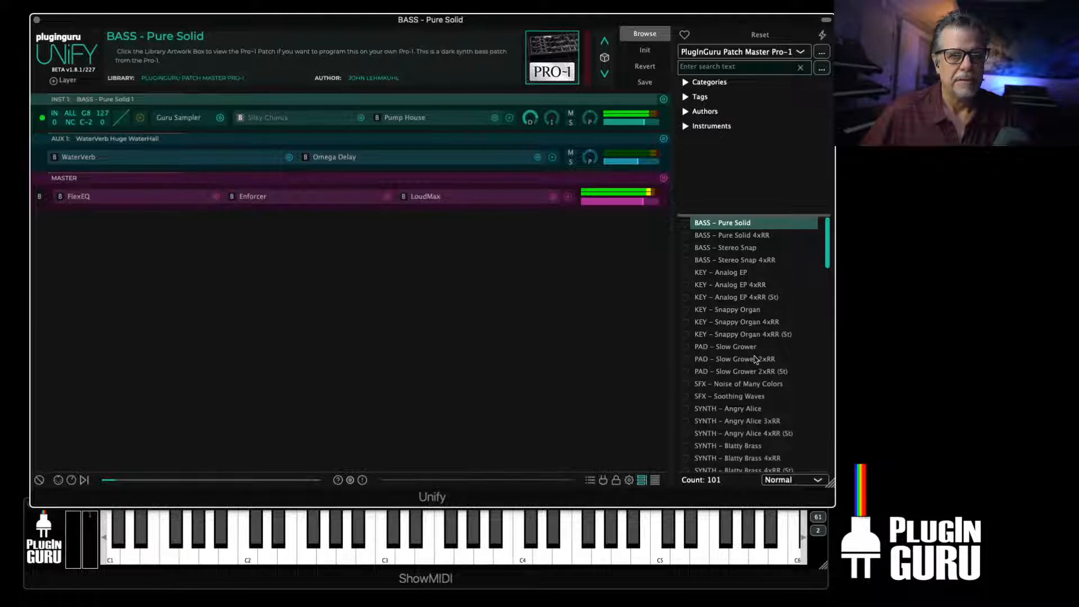
Find and load the zBPM SYNTH - Time in a Bottle patch to audition it
{"action": "scroll", "coordinate": [746, 359], "scroll_direction": "down", "scroll_amount": 3}
{"action": "scroll", "coordinate": [746, 358], "scroll_direction": "down", "scroll_amount": 12}
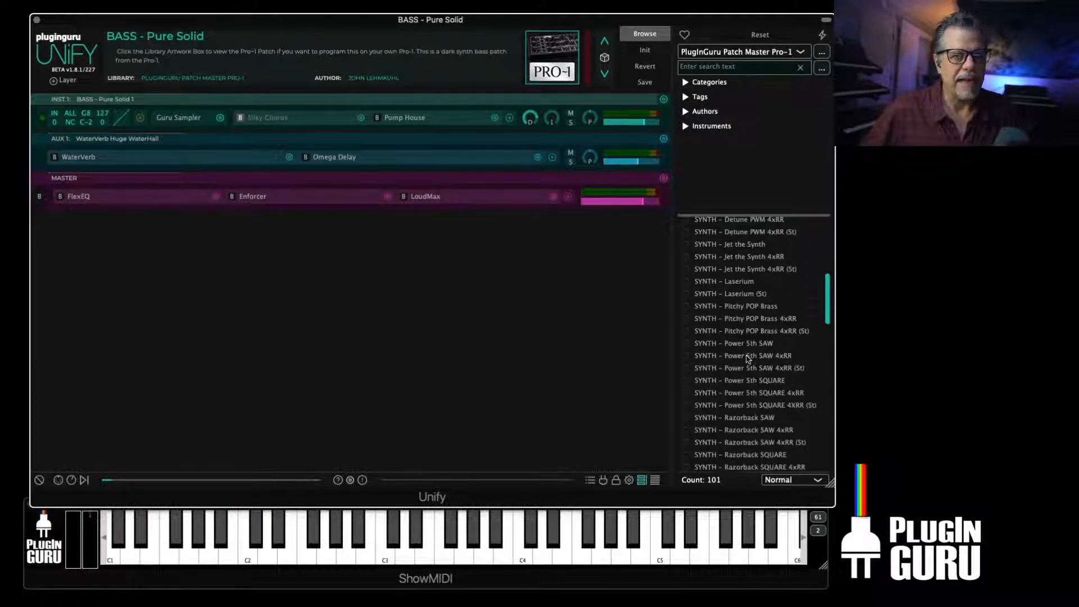
{"action": "scroll", "coordinate": [746, 358], "scroll_direction": "down", "scroll_amount": 15}
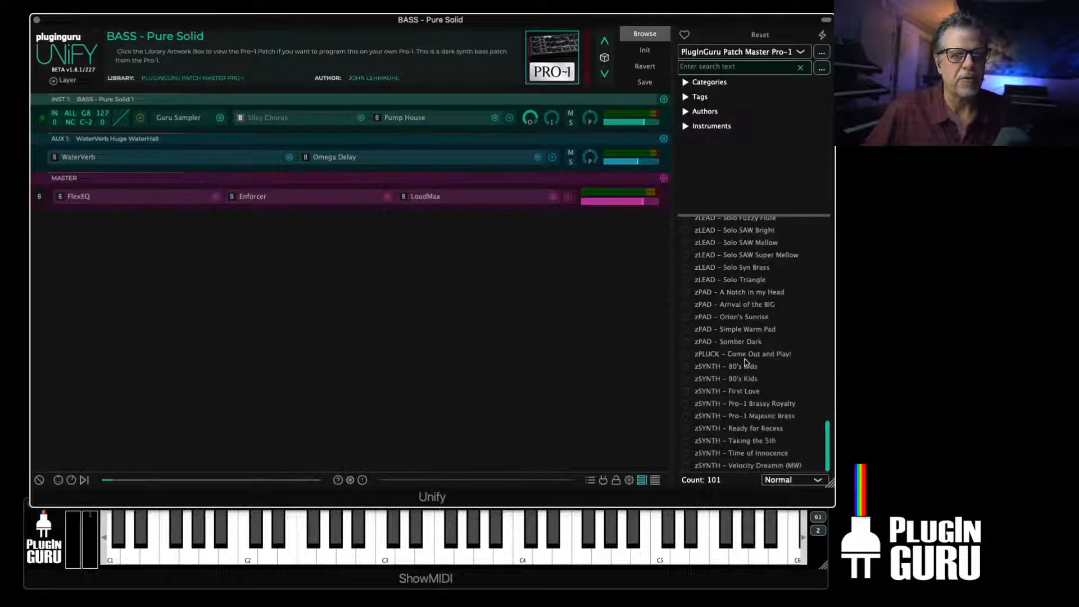
{"action": "scroll", "coordinate": [747, 362], "scroll_direction": "up", "scroll_amount": 5}
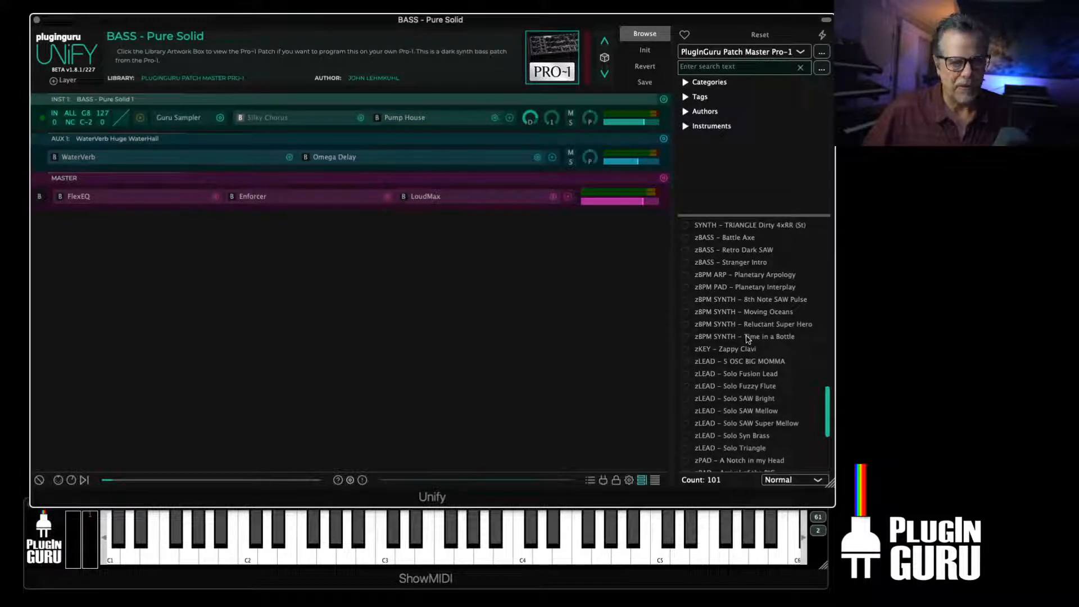
{"action": "left_click", "coordinate": [747, 337]}
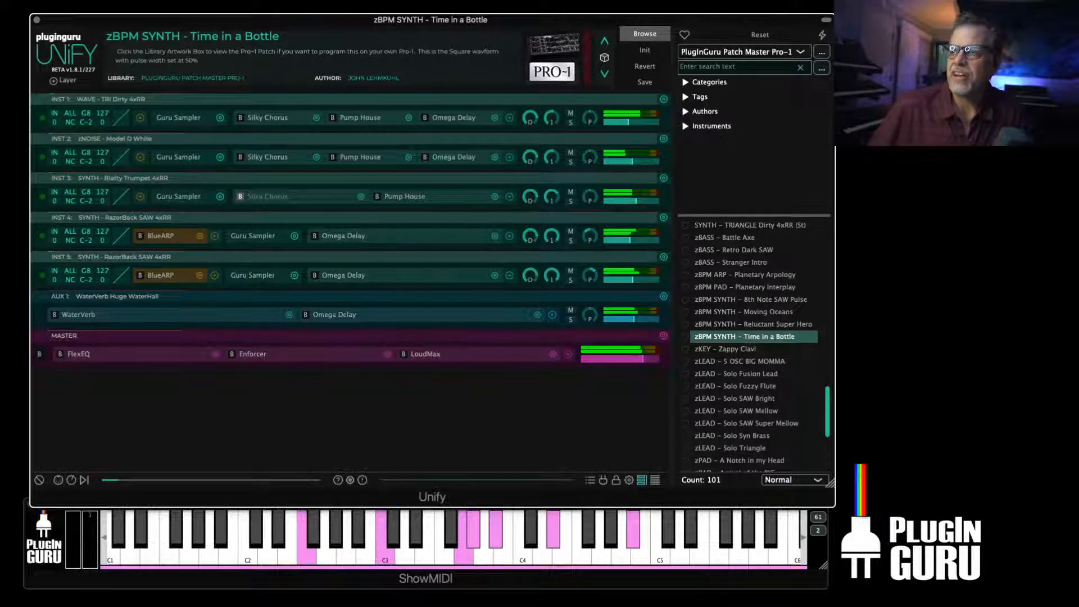
{"action": "key", "text": "super+Tab"}
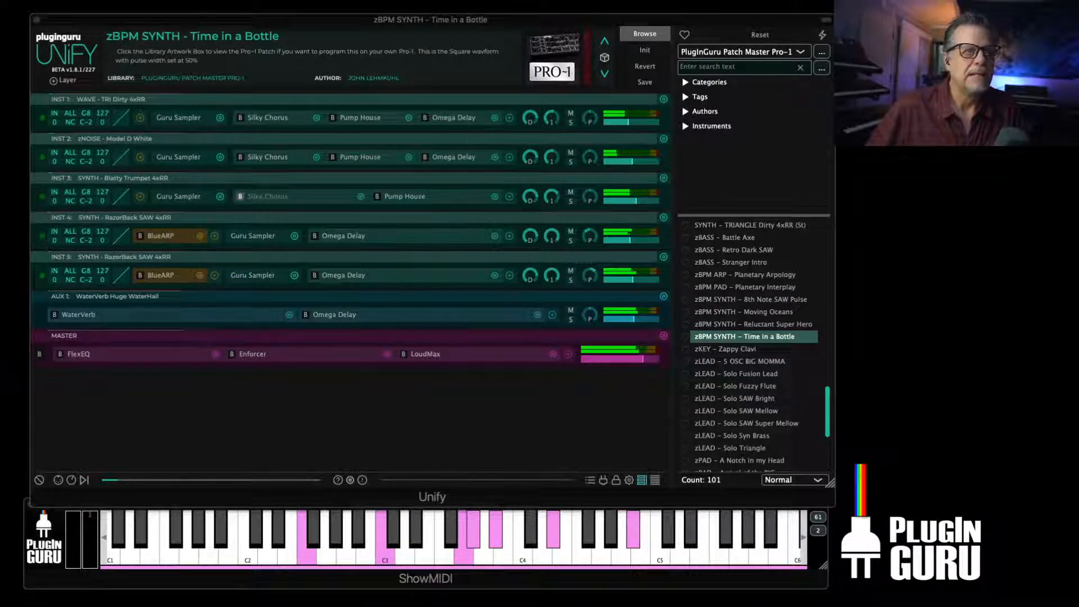
{"action": "left_click", "coordinate": [722, 20]}
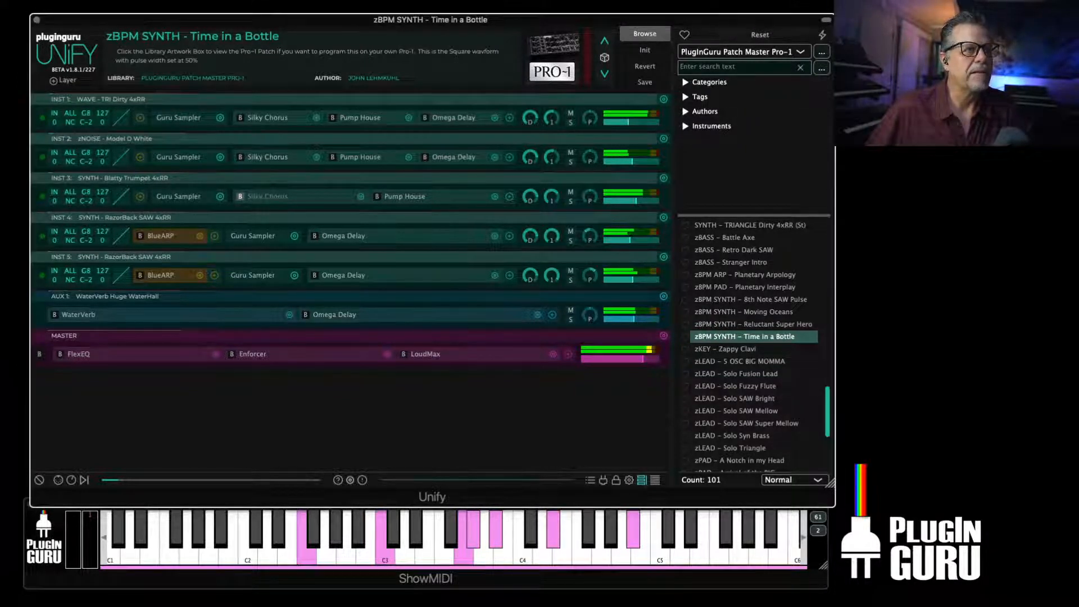
{"action": "key", "text": "super+Tab"}
{"action": "key", "text": "super+Tab"}
{"action": "key", "text": "super+shift+Tab"}
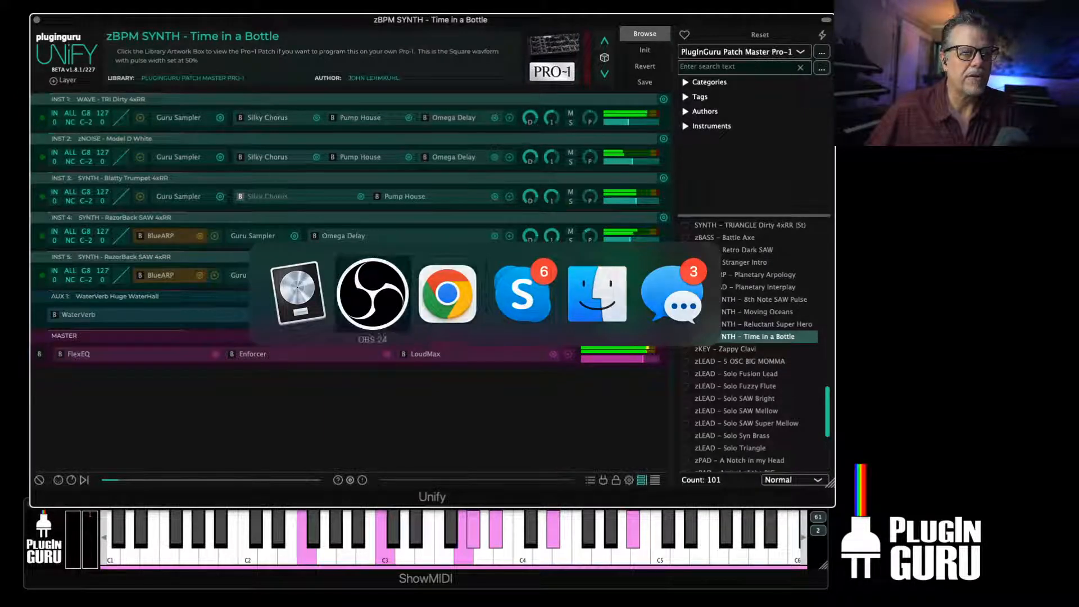
{"action": "key", "text": "super+shift+Tab"}
{"action": "key", "text": "super+shift+Tab"}
{"action": "key", "text": "super+shift+Tab"}
{"action": "key", "text": "super+shift+Tab"}
{"action": "key", "text": "super+shift+Tab"}
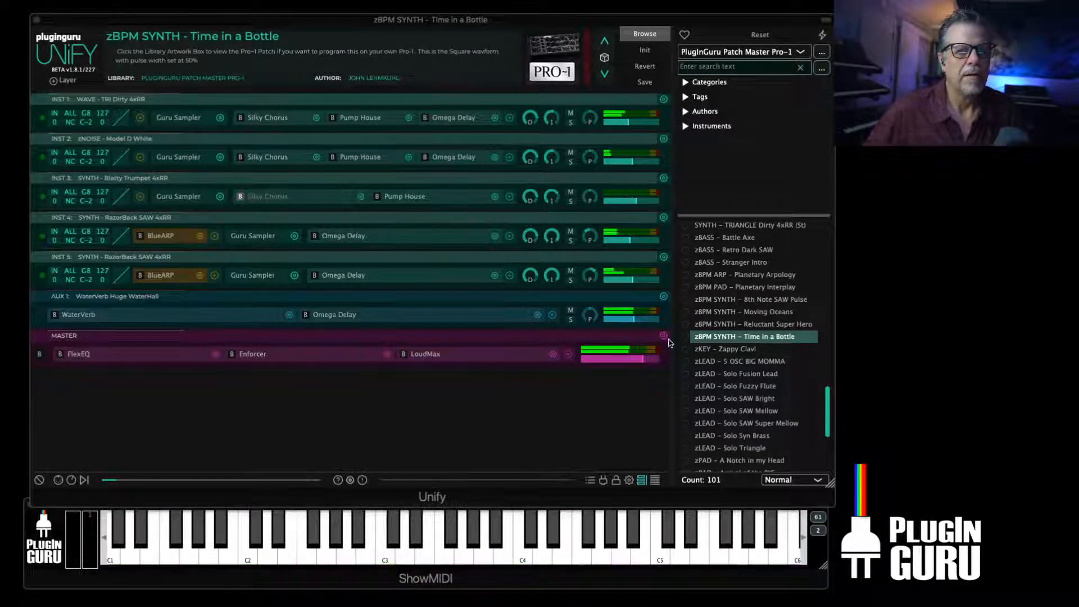
Load the zSYNTH - Time of Innocence patch and move the sample Start of its Guru Sampler close to the maximum
{"action": "scroll", "coordinate": [750, 387], "scroll_direction": "down", "scroll_amount": 3}
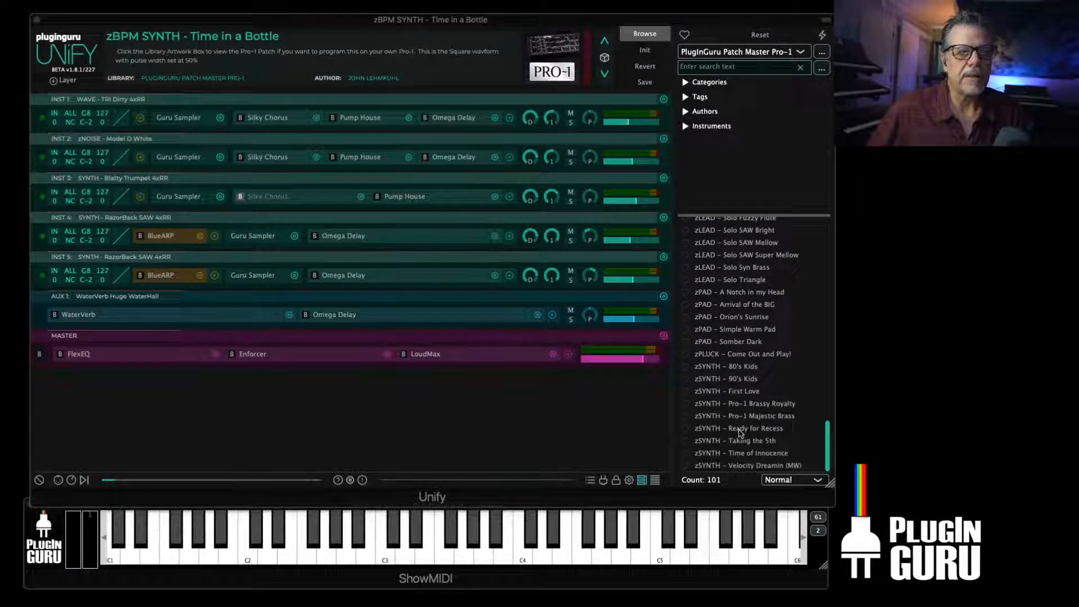
{"action": "left_click", "coordinate": [754, 454]}
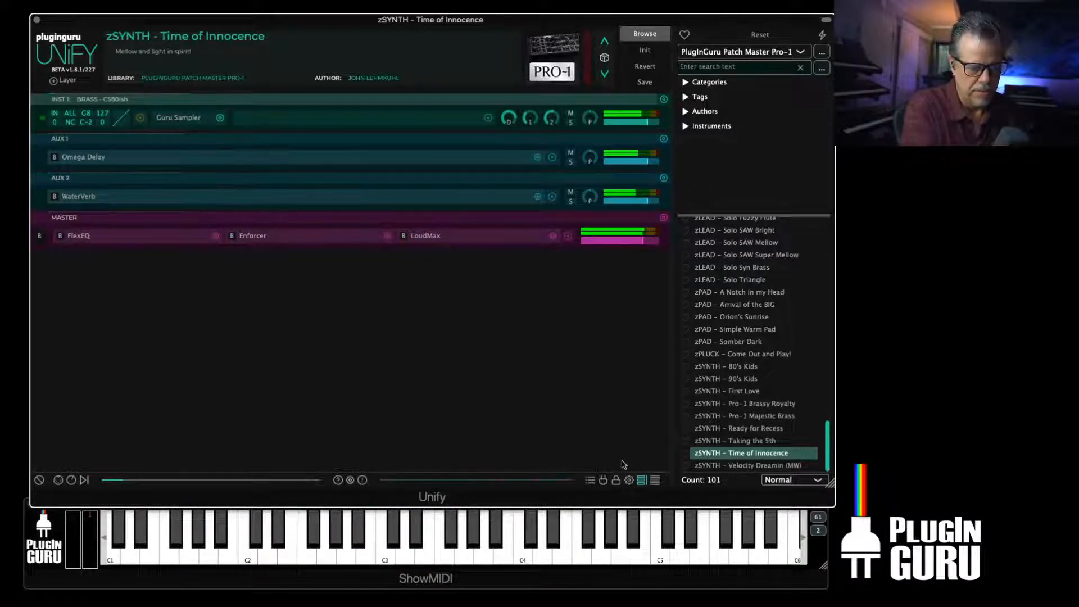
{"action": "left_click", "coordinate": [174, 118]}
{"action": "left_click_drag", "start_coordinate": [192, 178], "coordinate": [140, 180]}
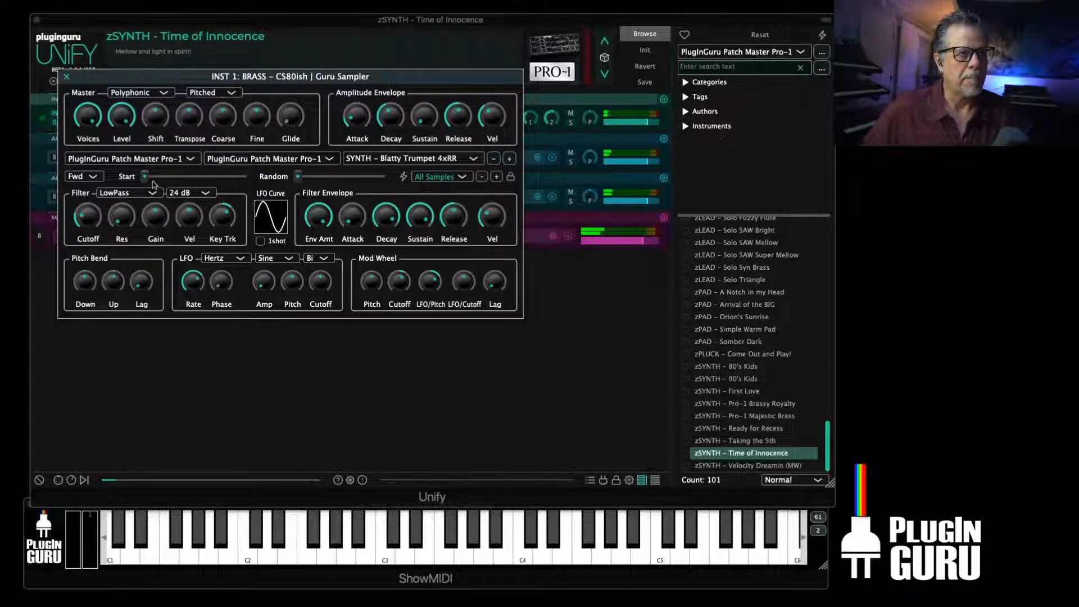
{"action": "left_click_drag", "start_coordinate": [153, 183], "coordinate": [237, 190]}
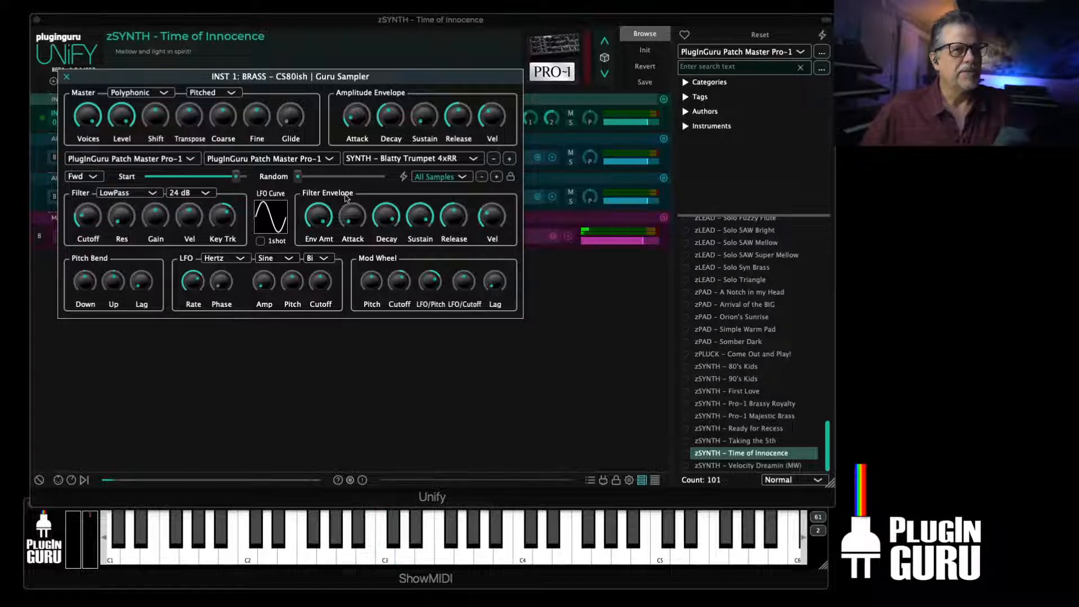
{"action": "left_click", "coordinate": [67, 78]}
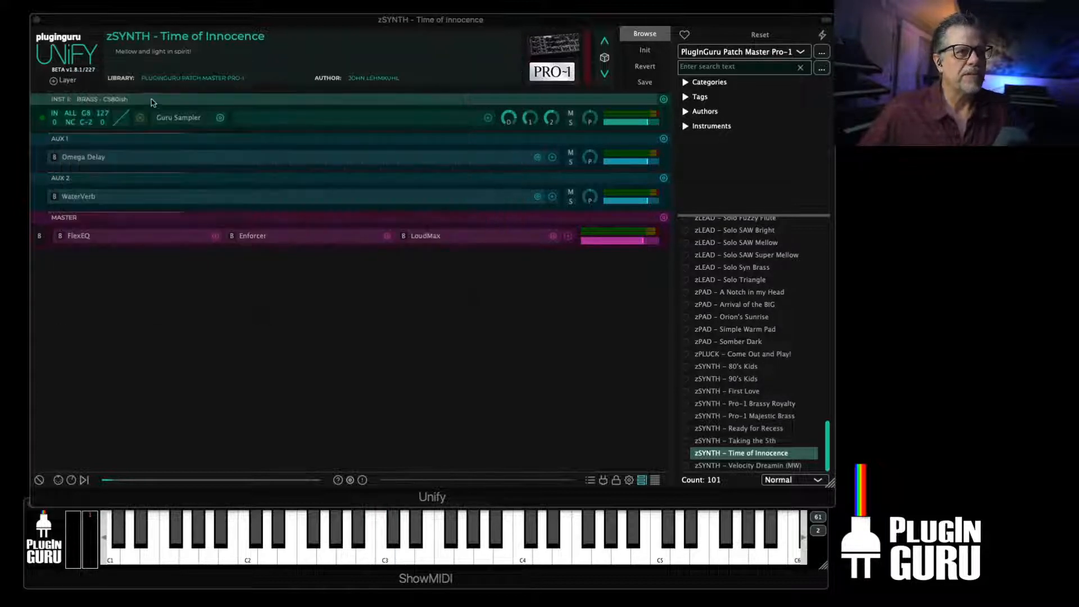
Add a second instrument layer to the patch and swap its Sine Wave Synth for a Guru Sampler
{"action": "left_click", "coordinate": [67, 80]}
{"action": "mouse_move", "coordinate": [119, 91]}
{"action": "left_click", "coordinate": [229, 87]}
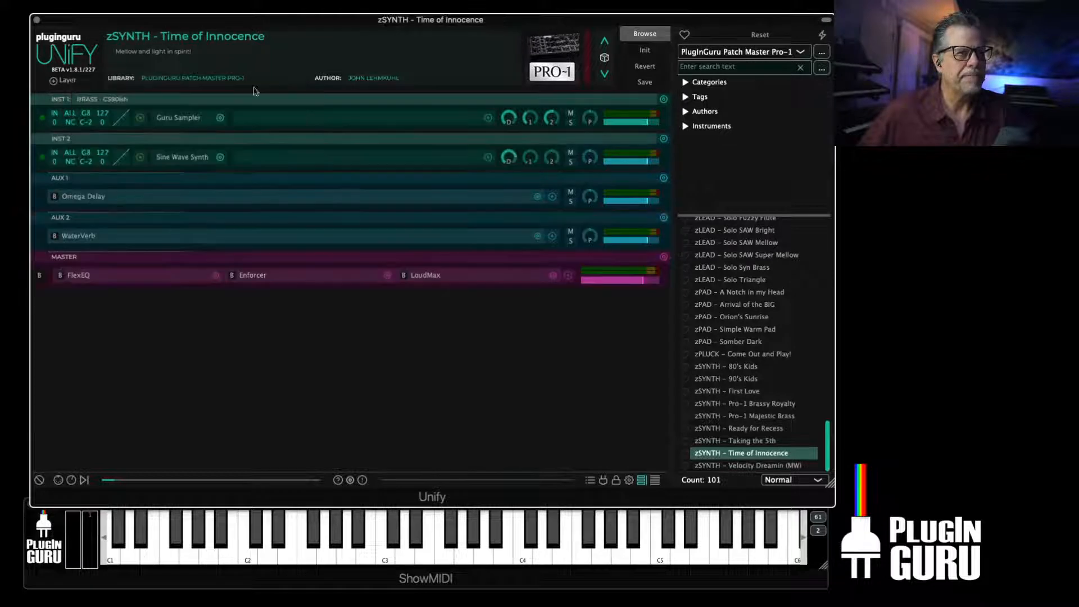
{"action": "left_click", "coordinate": [220, 157]}
{"action": "mouse_move", "coordinate": [281, 162]}
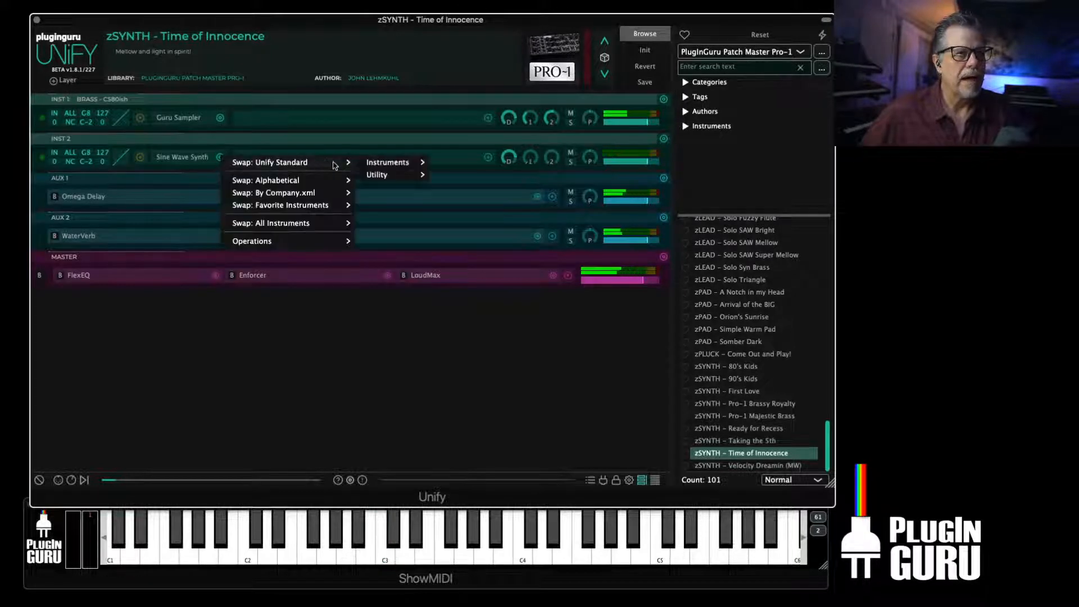
{"action": "mouse_move", "coordinate": [386, 165]}
{"action": "left_click", "coordinate": [465, 162]}
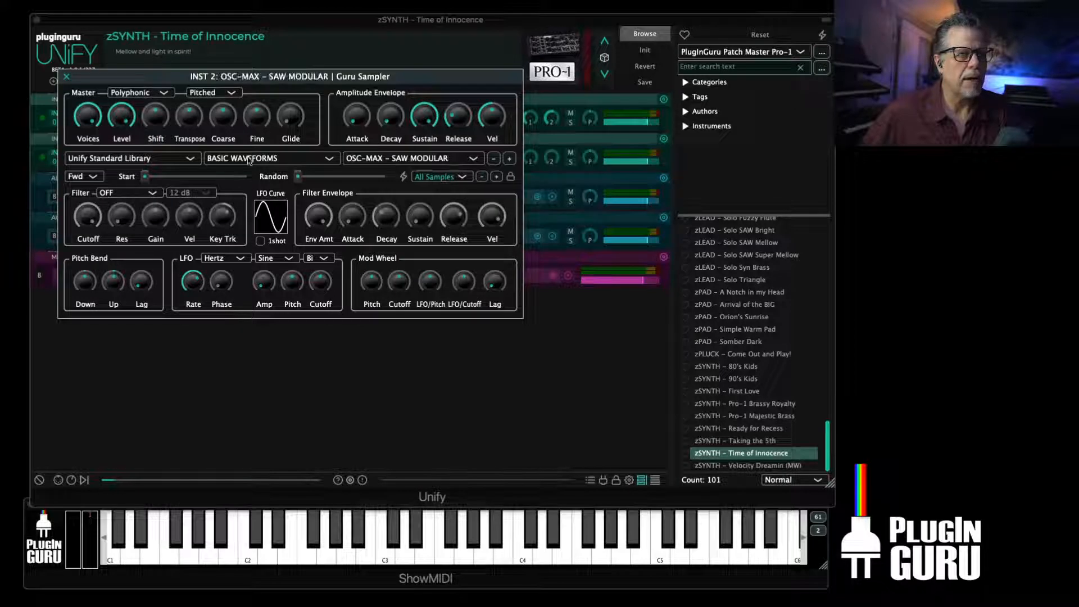
Load the Atk 05 - Shimmer Tonk 2 Verb sound from Del Norte Attacks LITE into the INST 2 sampler
{"action": "left_click", "coordinate": [249, 159]}
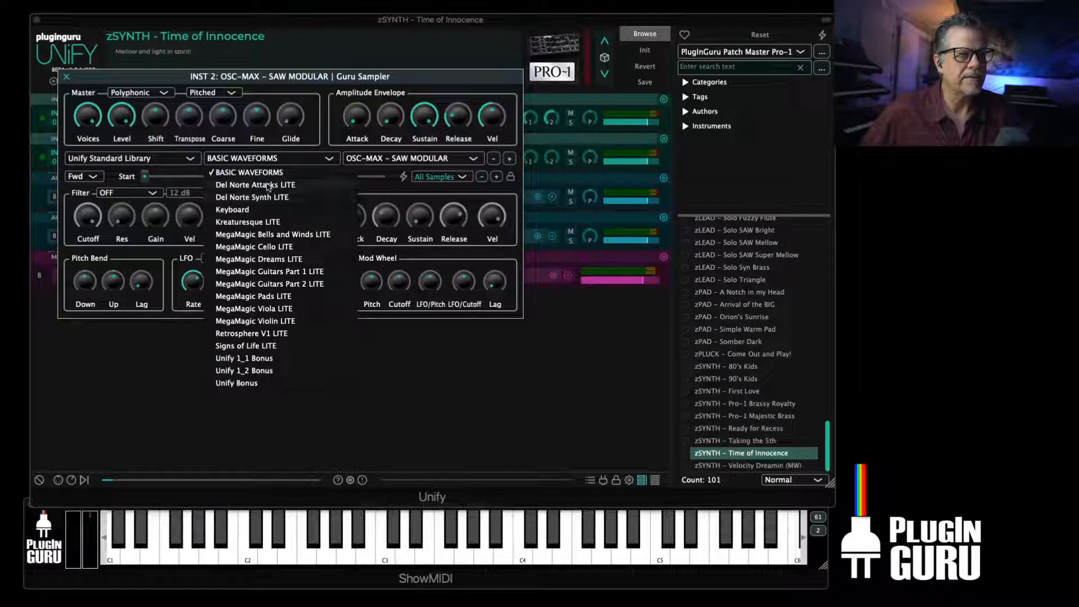
{"action": "left_click", "coordinate": [269, 186]}
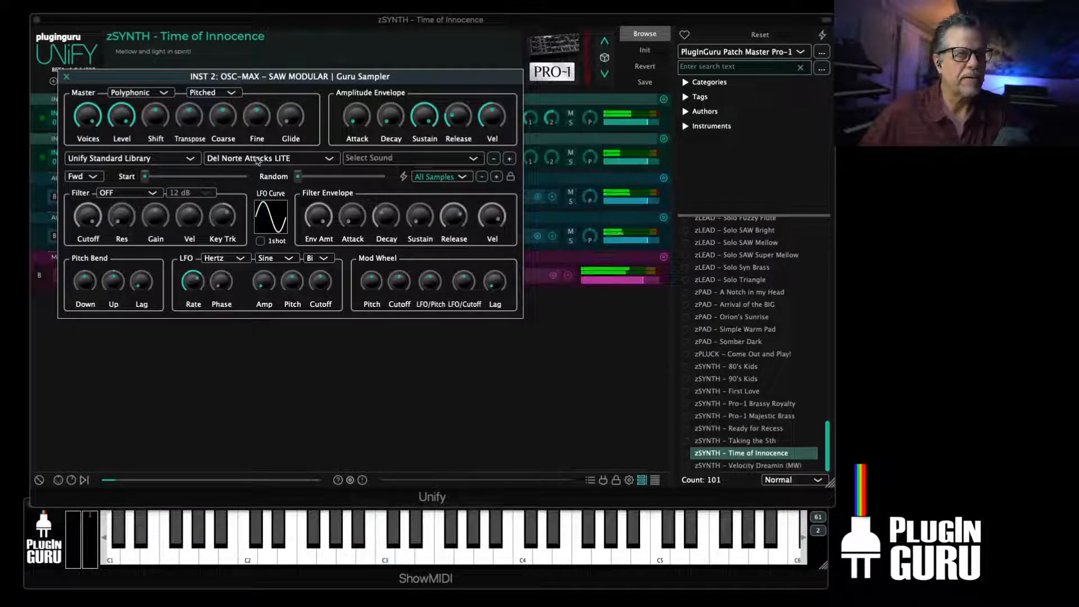
{"action": "left_click", "coordinate": [392, 159]}
{"action": "left_click", "coordinate": [416, 85]}
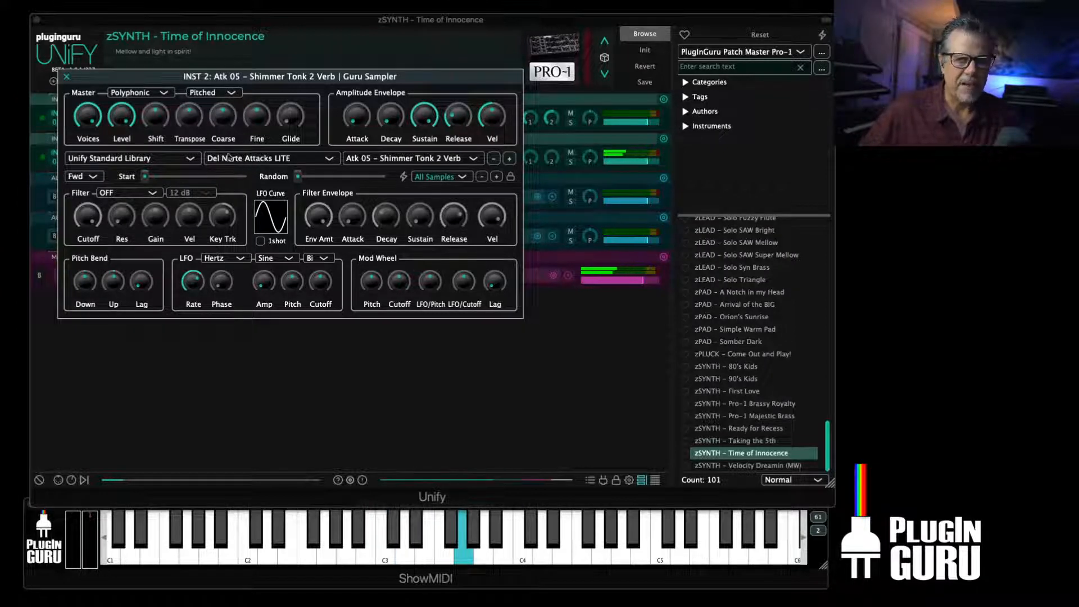
Lengthen the amplitude envelope release of the INST 2 sampler and set its filter type to LowPass
{"action": "left_click_drag", "start_coordinate": [467, 89], "coordinate": [470, 69]}
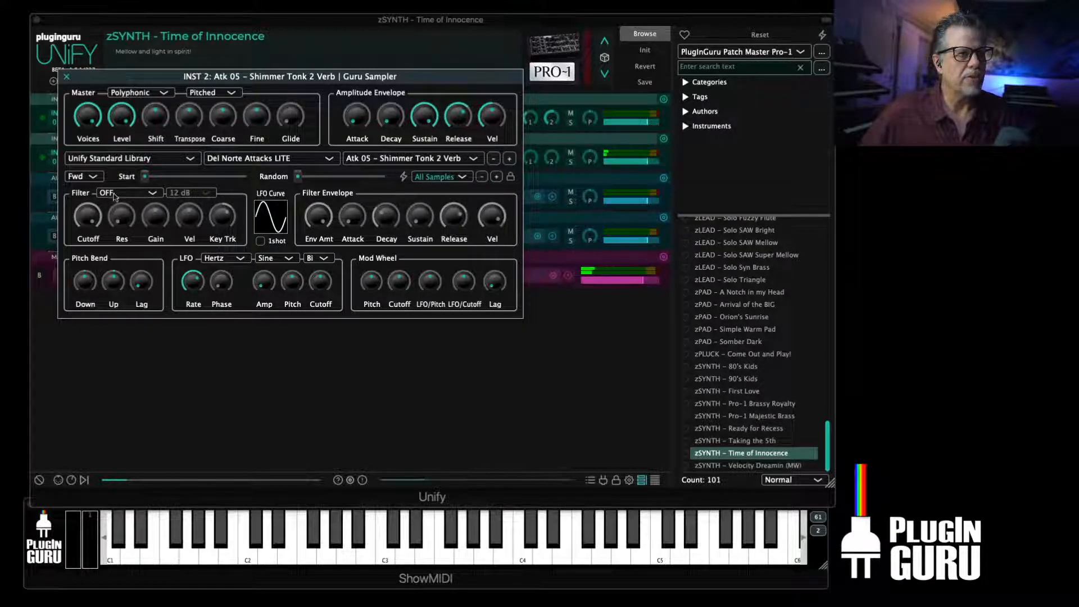
{"action": "left_click", "coordinate": [147, 192]}
{"action": "left_click", "coordinate": [127, 213]}
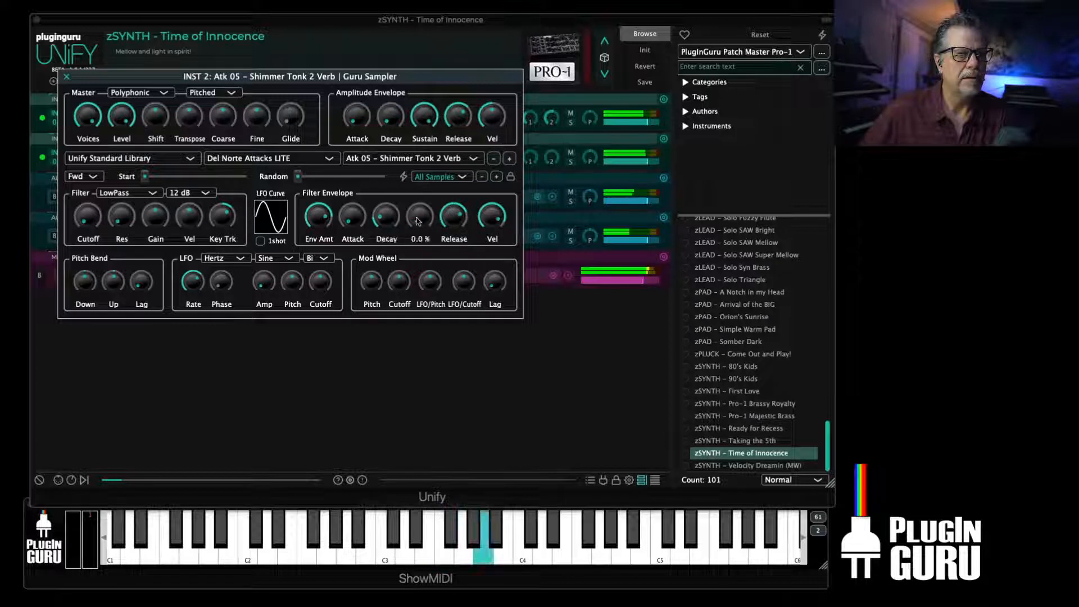
Raise the INST 2 sampler's filter envelope sustain and add a slight Random amount to the sample start
{"action": "left_click_drag", "start_coordinate": [418, 220], "coordinate": [424, 163]}
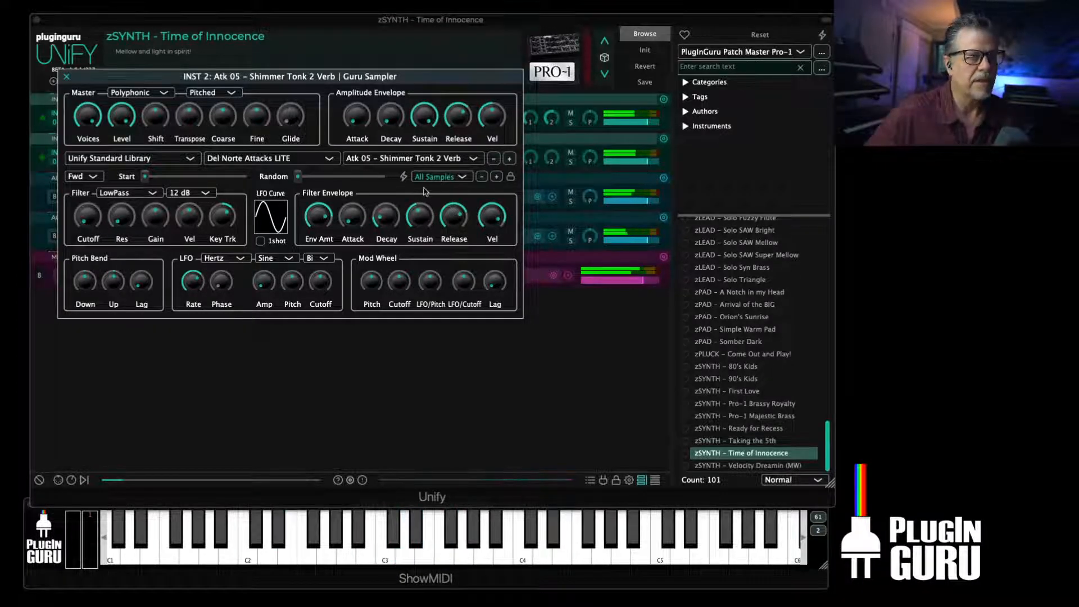
{"action": "mouse_move", "coordinate": [302, 177]}
{"action": "left_mouse_down"}
{"action": "mouse_move", "coordinate": [316, 179]}
{"action": "mouse_move", "coordinate": [304, 183]}
{"action": "left_mouse_up"}
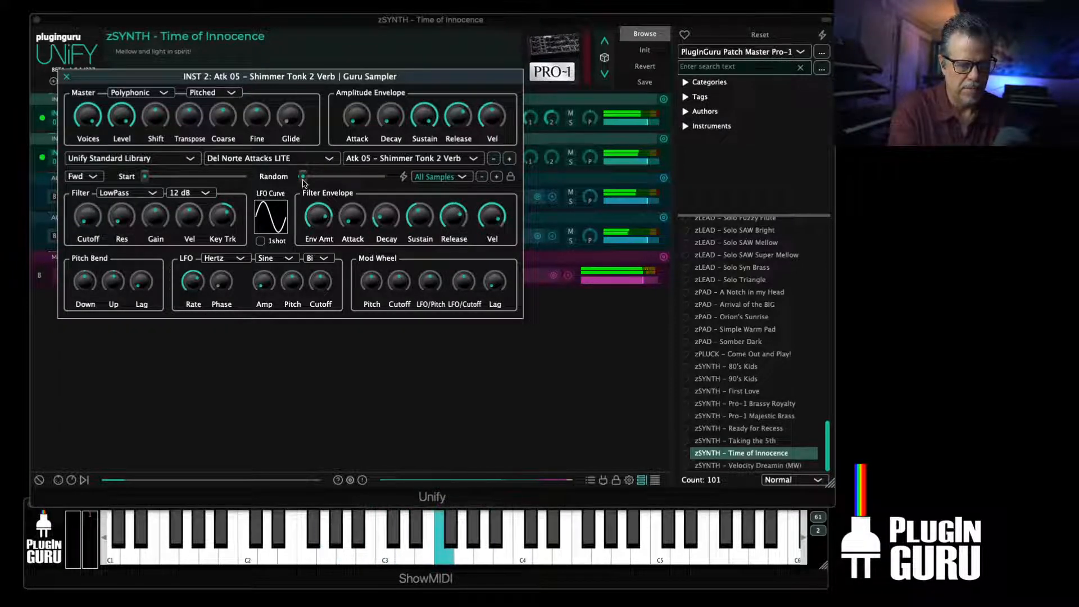
{"action": "left_click", "coordinate": [65, 79]}
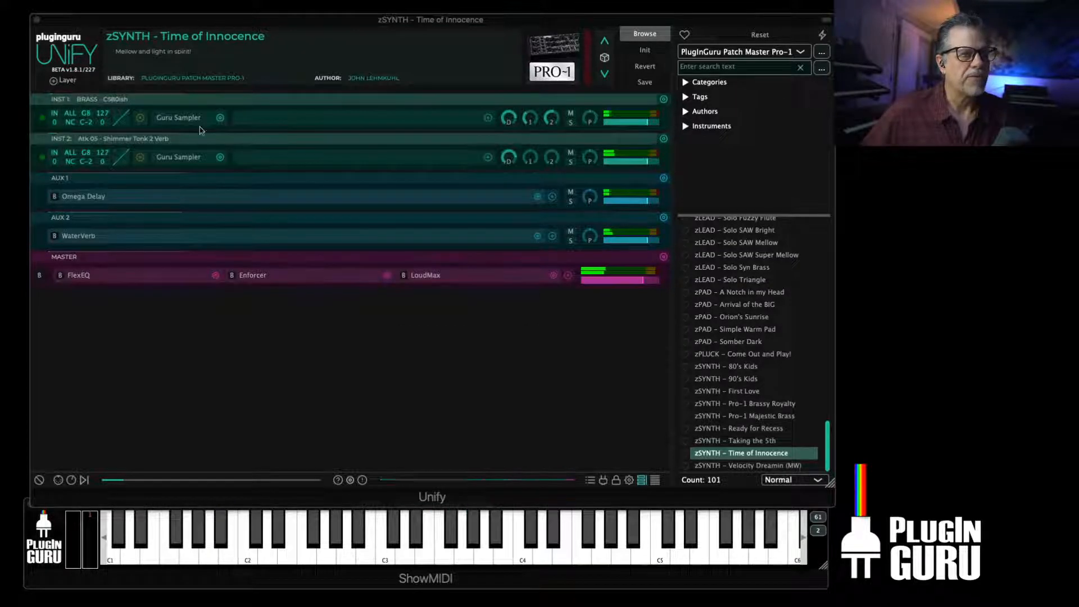
Solo the INST 2 layer and add a FilterMax effect after its Guru Sampler
{"action": "left_click", "coordinate": [571, 163]}
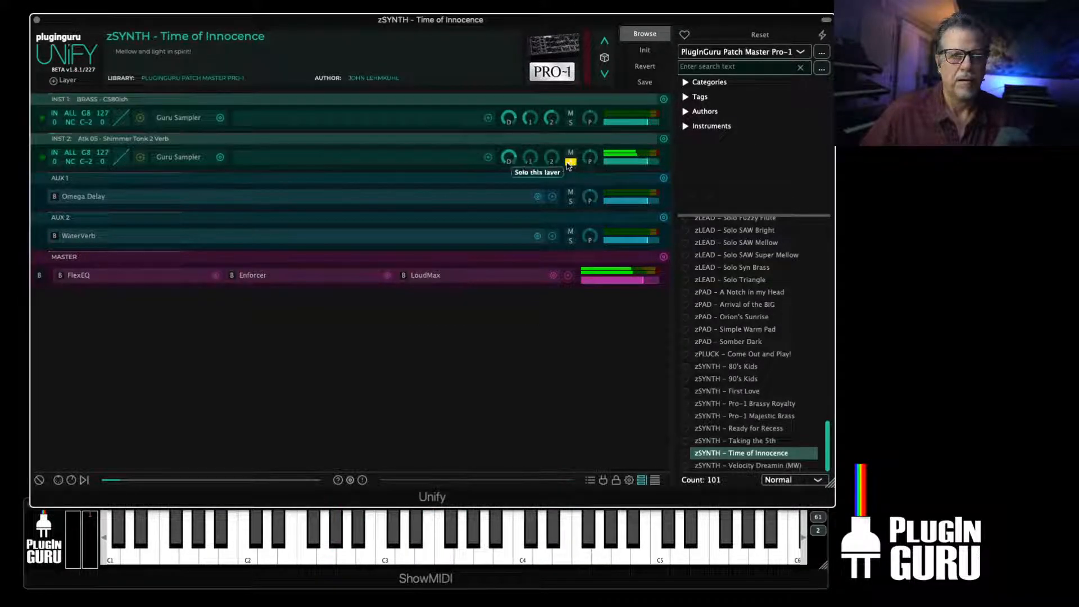
{"action": "left_click", "coordinate": [450, 163]}
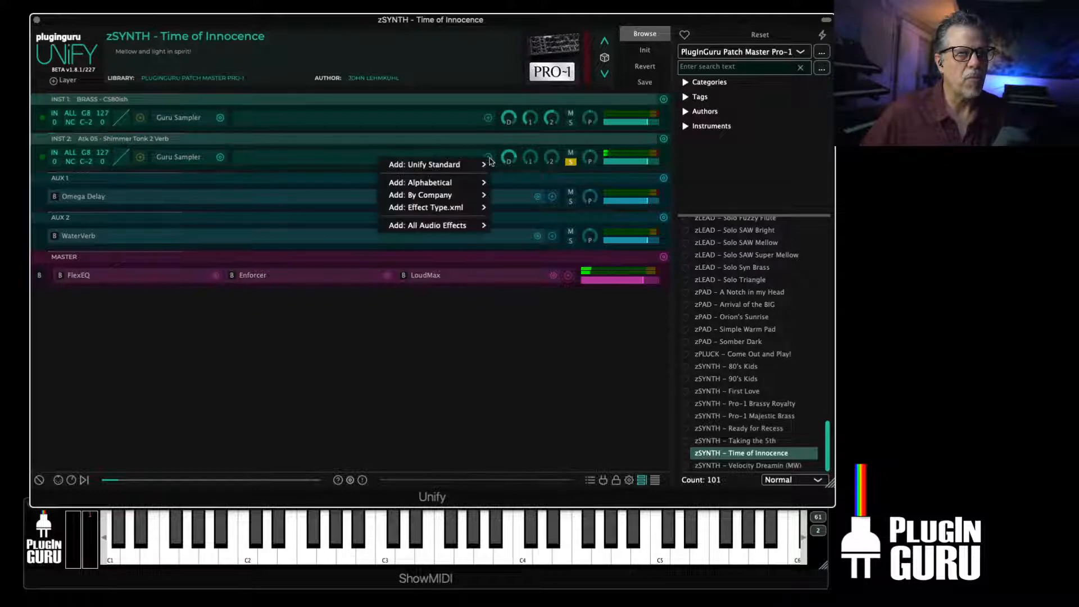
{"action": "mouse_move", "coordinate": [447, 168]}
{"action": "mouse_move", "coordinate": [522, 205]}
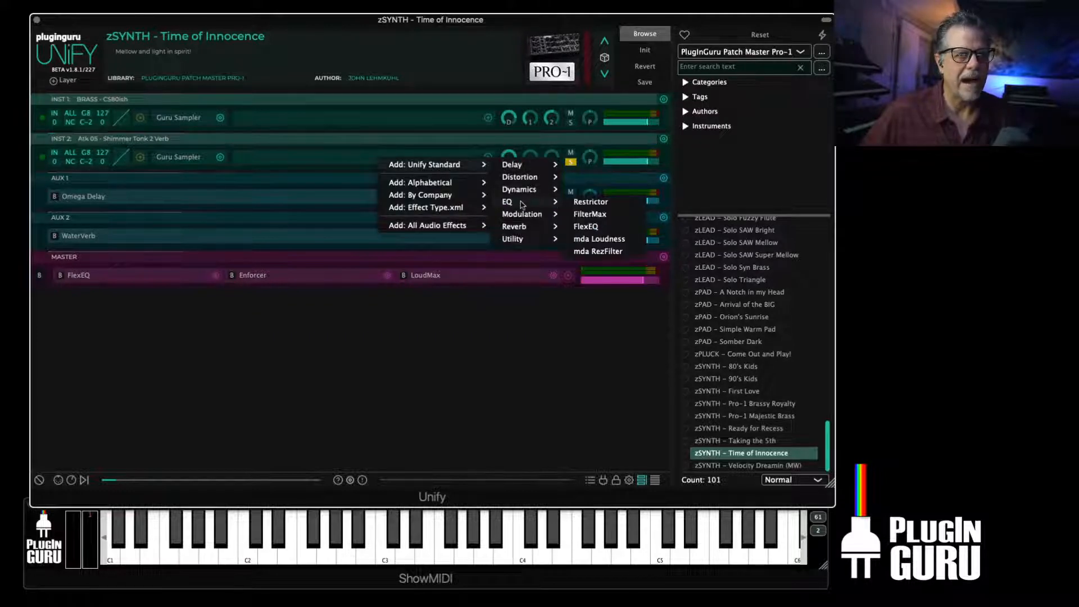
{"action": "left_click", "coordinate": [590, 214]}
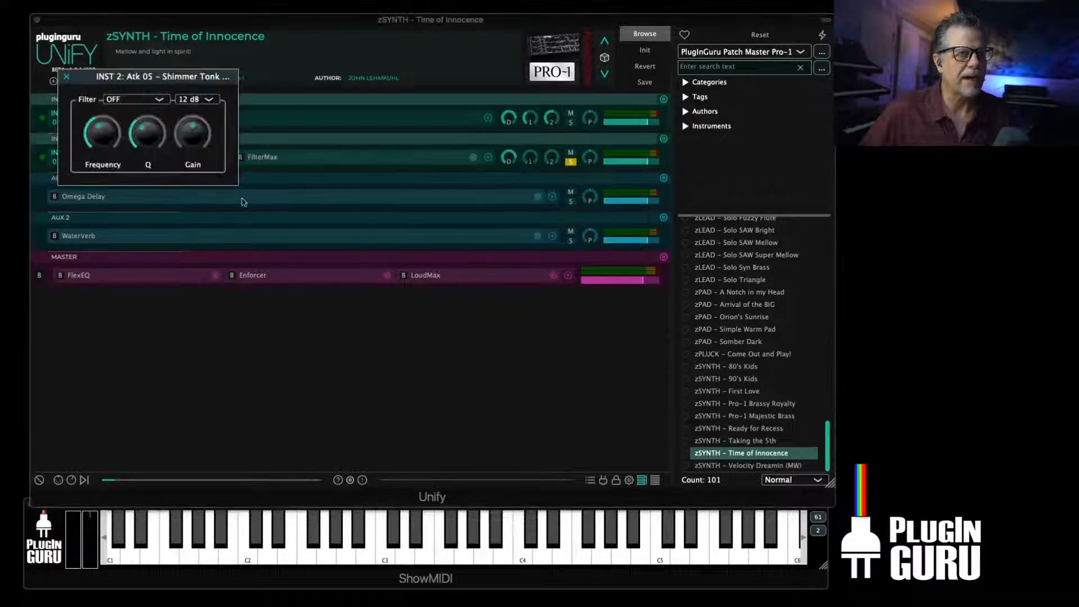
Set the INST 2 FilterMax to High Pass at about 1950 Hz and take the layer out of solo
{"action": "left_click", "coordinate": [132, 100]}
{"action": "left_click", "coordinate": [135, 128]}
{"action": "scroll", "coordinate": [107, 136], "scroll_direction": "up", "scroll_amount": 10}
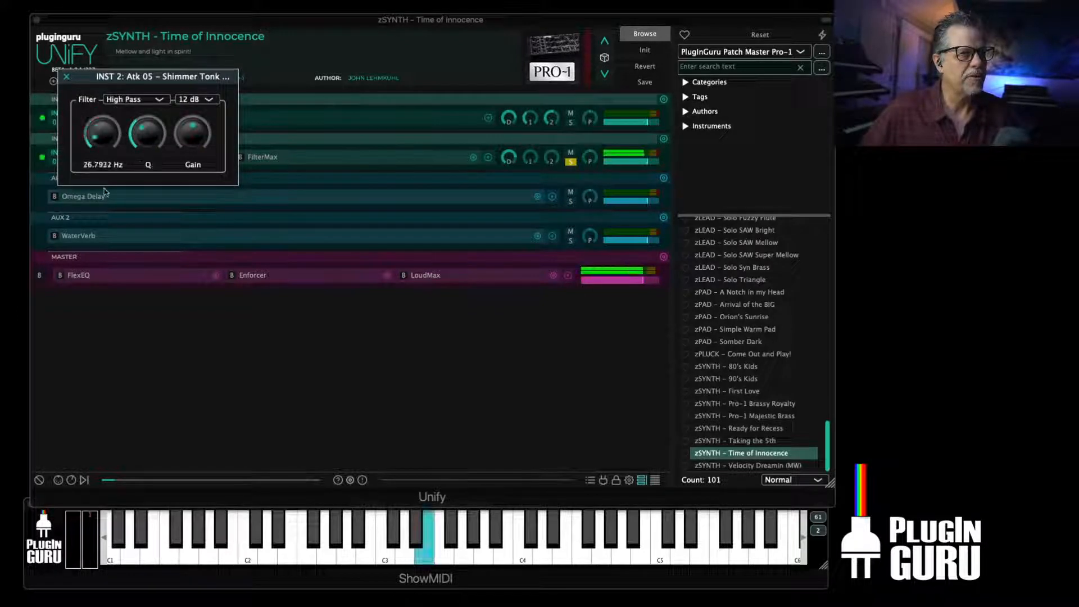
{"action": "left_click_drag", "start_coordinate": [109, 138], "coordinate": [112, 129]}
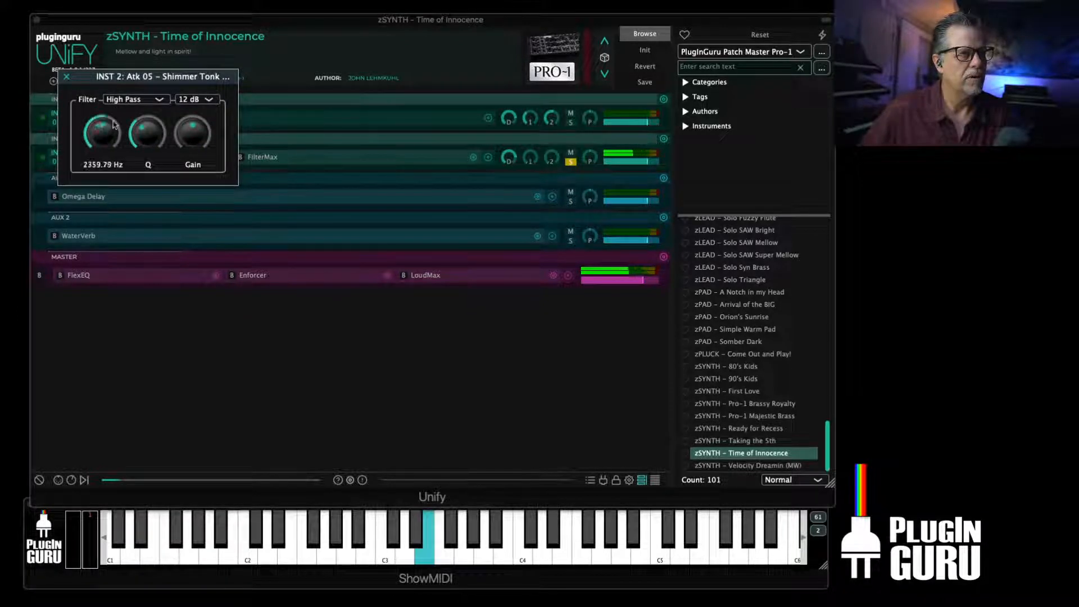
{"action": "scroll", "coordinate": [113, 125], "scroll_direction": "up", "scroll_amount": 3}
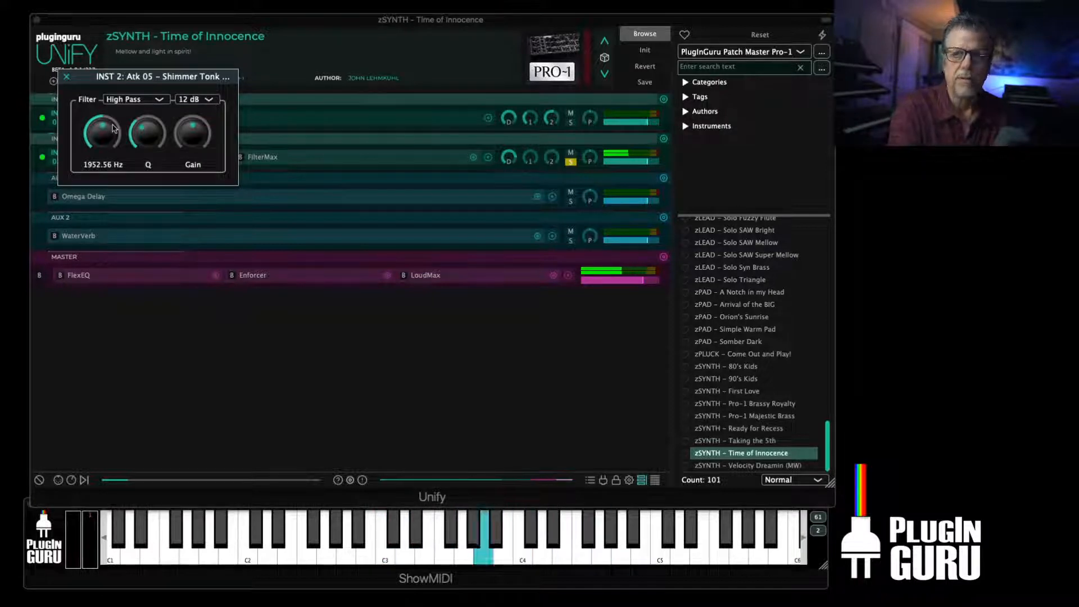
{"action": "left_click", "coordinate": [67, 77]}
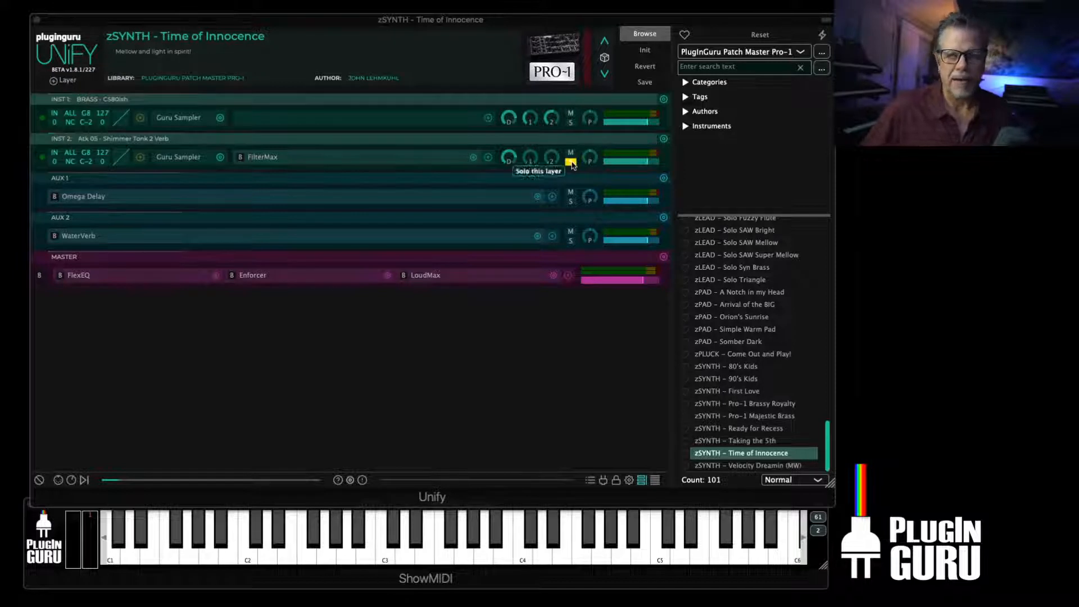
{"action": "left_click", "coordinate": [571, 162]}
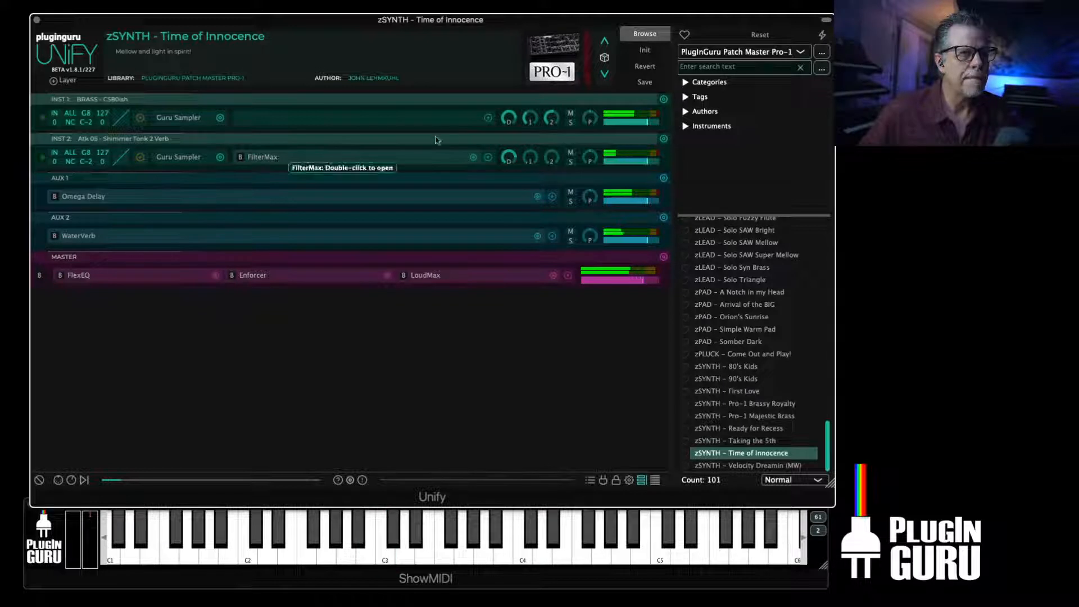
Set the AUX 1 Omega Delay's left delay time to 1/8 D and its right delay time to 1/4 T
{"action": "double_click", "coordinate": [94, 202]}
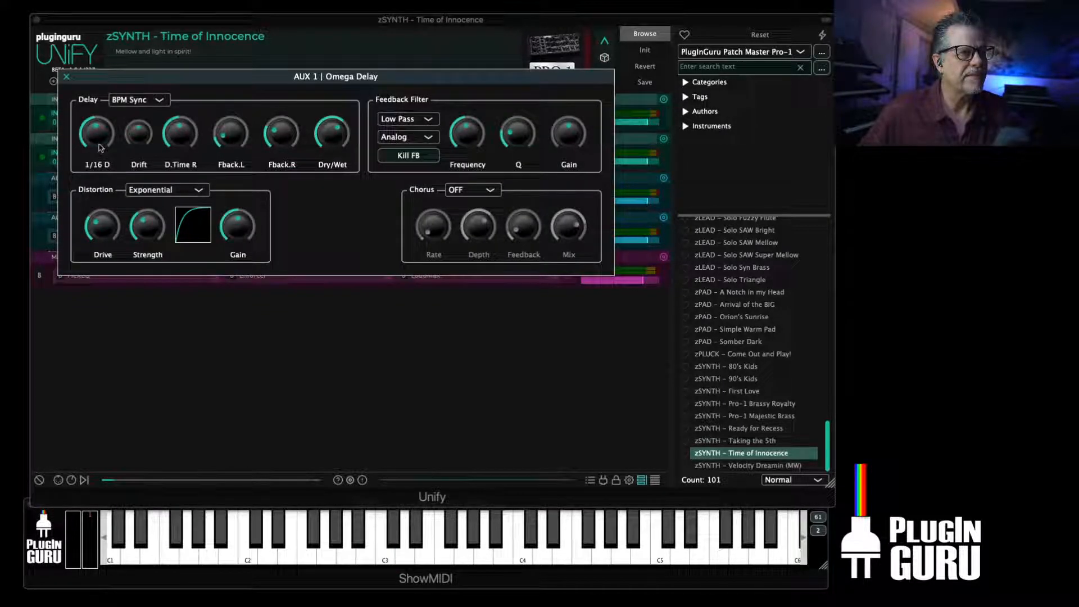
{"action": "left_click_drag", "start_coordinate": [101, 138], "coordinate": [104, 128]}
{"action": "mouse_move", "coordinate": [182, 138]}
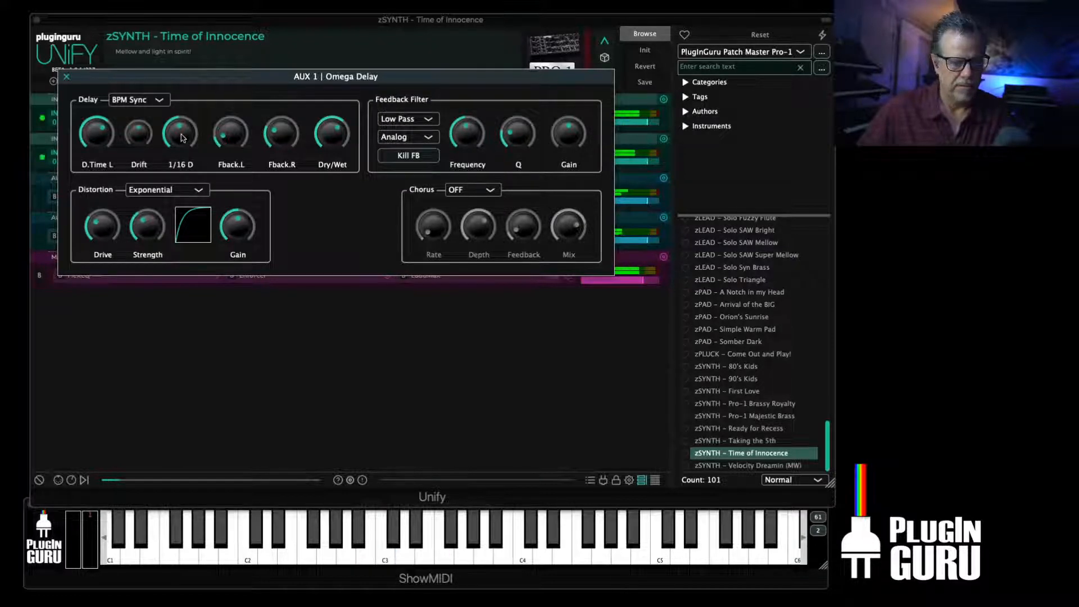
{"action": "left_click_drag", "start_coordinate": [181, 138], "coordinate": [188, 103]}
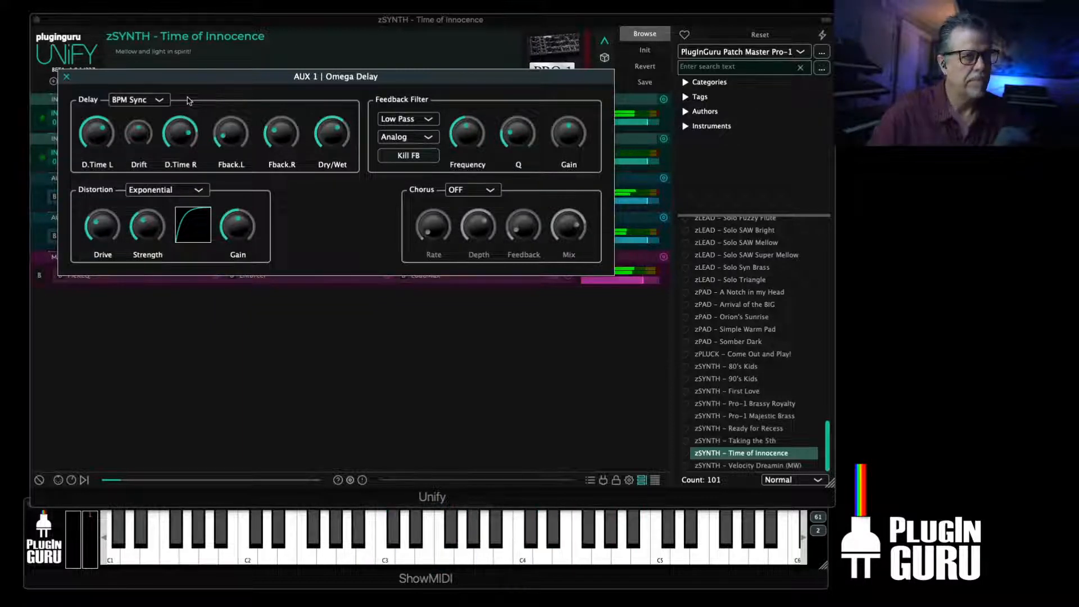
{"action": "mouse_move", "coordinate": [183, 136]}
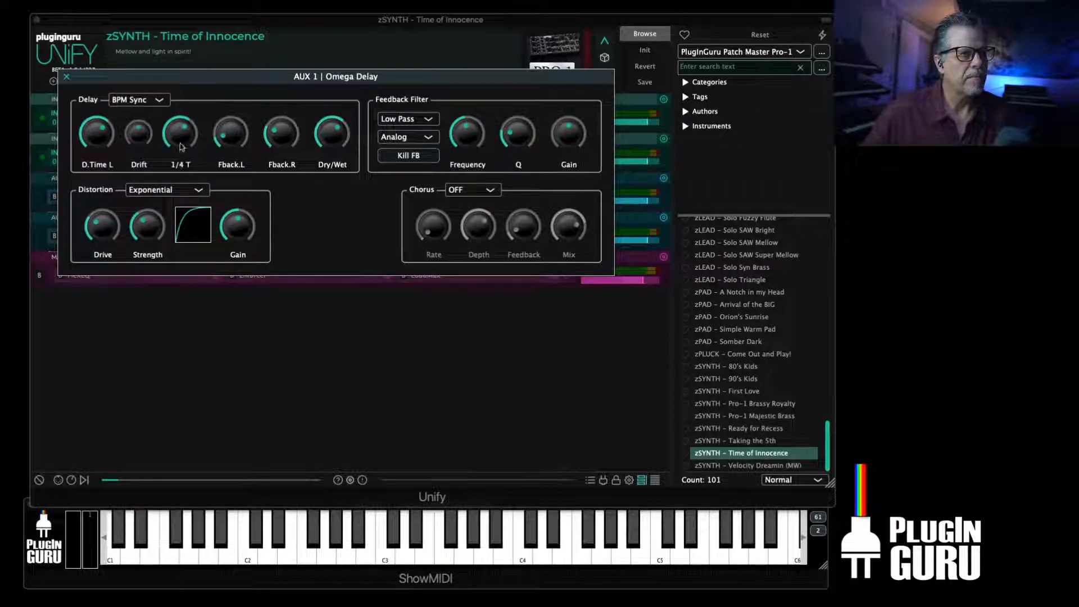
{"action": "mouse_move", "coordinate": [102, 131]}
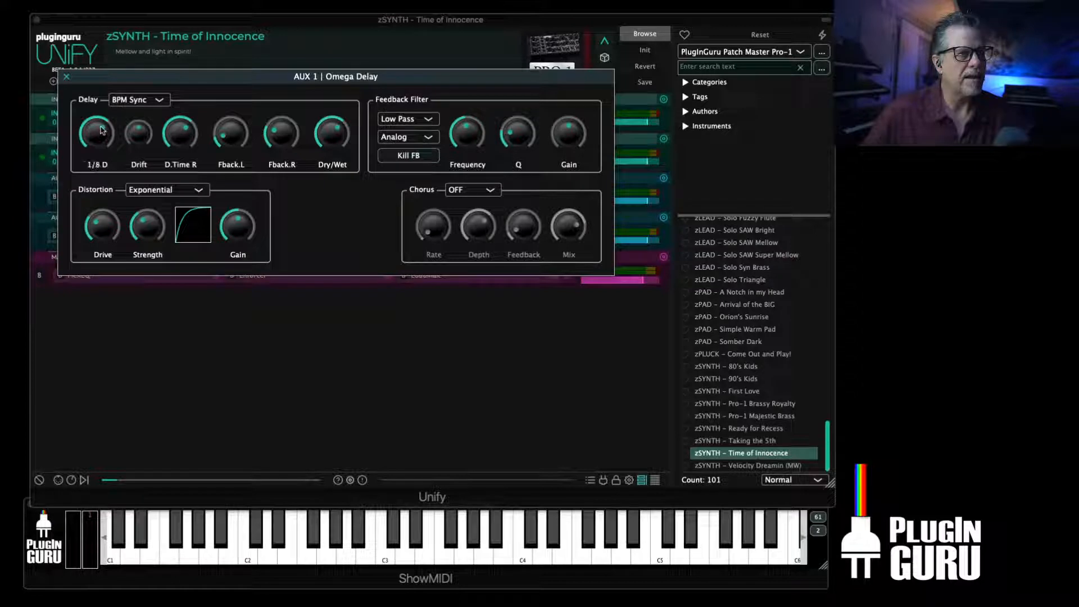
Raise the Omega Delay's Drift slightly above its centre position and close the effect's window
{"action": "double_click", "coordinate": [136, 133]}
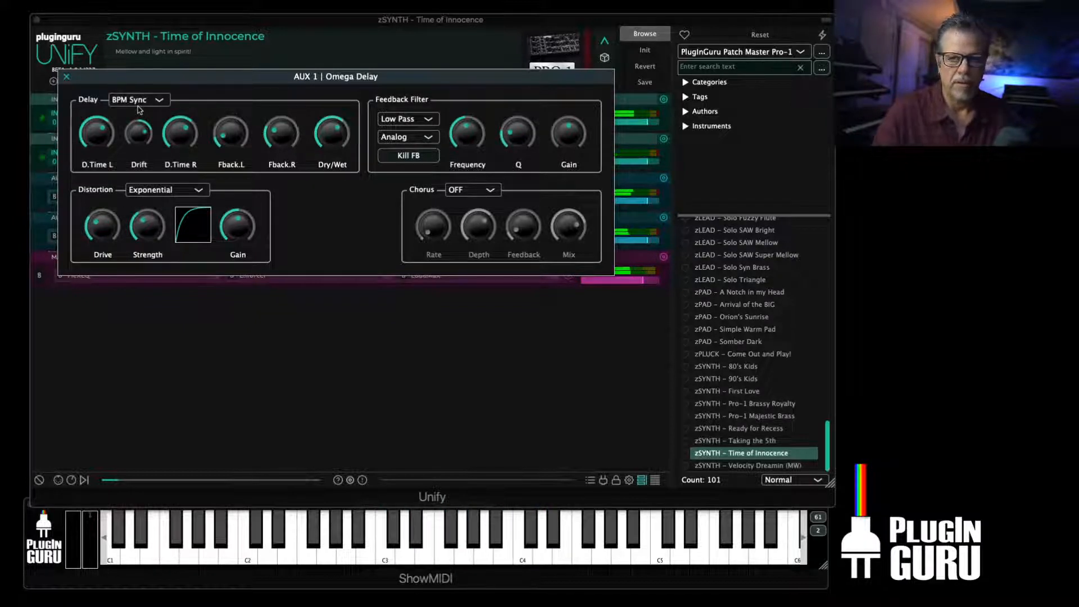
{"action": "mouse_move", "coordinate": [177, 135]}
{"action": "mouse_move", "coordinate": [141, 131]}
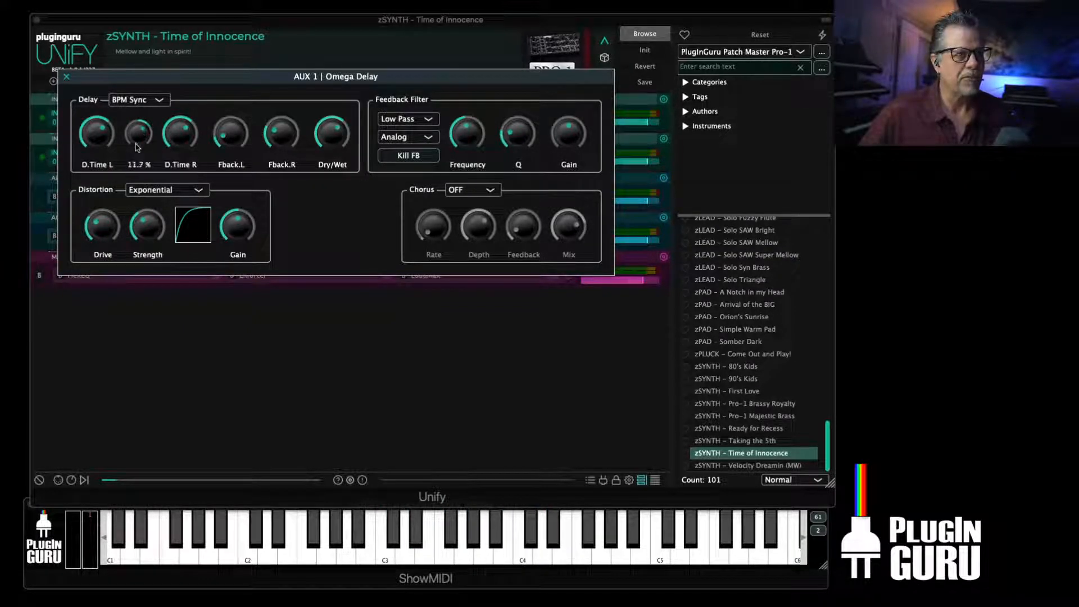
{"action": "left_click_drag", "start_coordinate": [135, 149], "coordinate": [135, 150]}
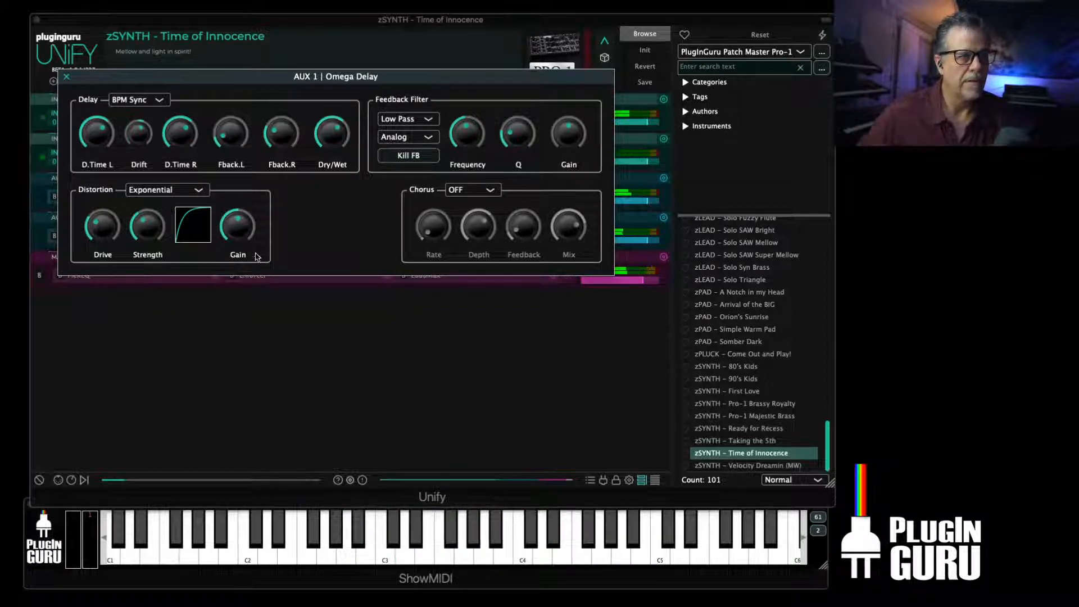
{"action": "left_click", "coordinate": [66, 77]}
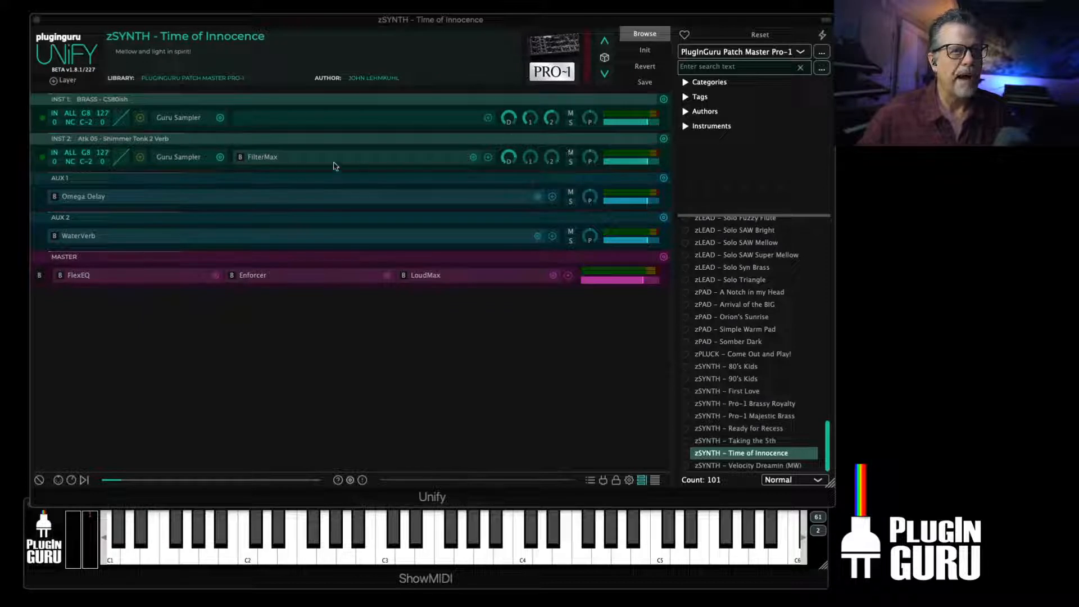
Check the reverb settings of the WaterVerb effect on AUX 2
{"action": "left_click", "coordinate": [83, 237]}
{"action": "mouse_move", "coordinate": [101, 135]}
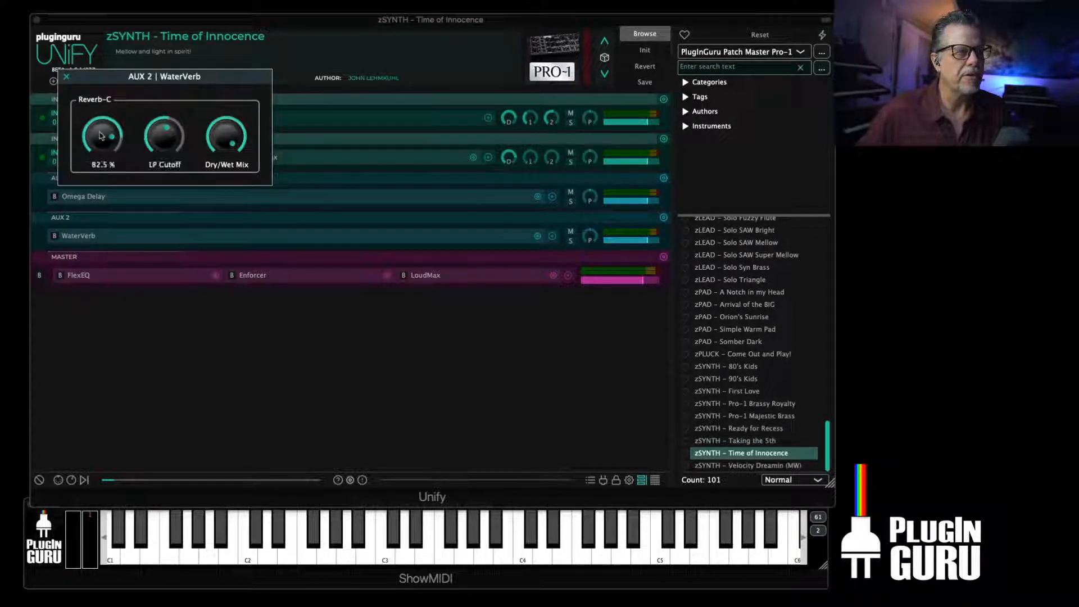
{"action": "left_click", "coordinate": [66, 76]}
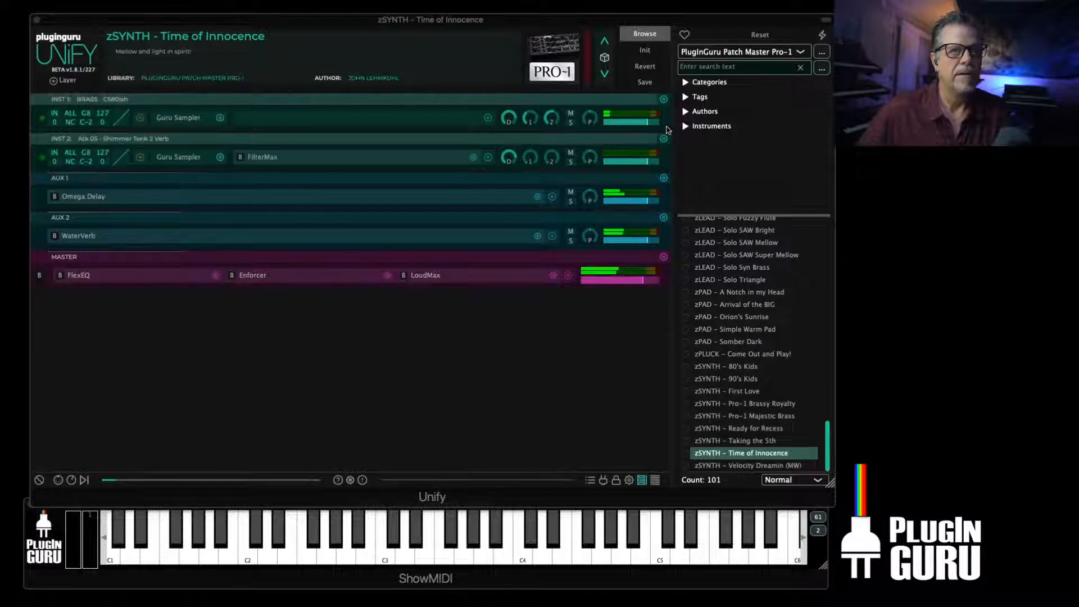
{"action": "scroll", "coordinate": [555, 156], "scroll_direction": "up", "scroll_amount": 5}
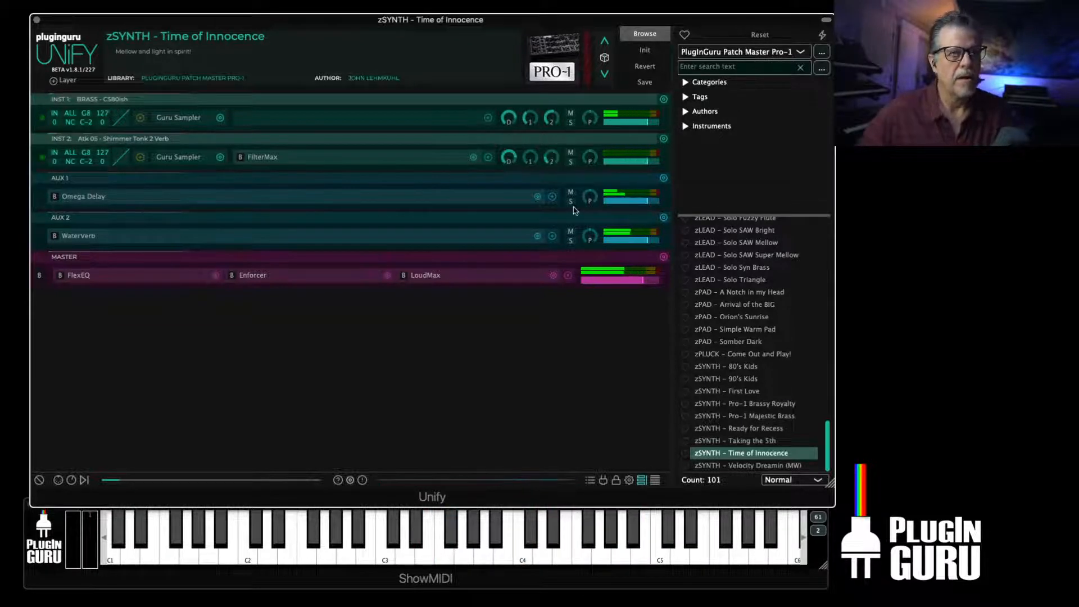
Add a FilterMax effect after the Omega Delay on AUX 1
{"action": "left_click", "coordinate": [554, 198]}
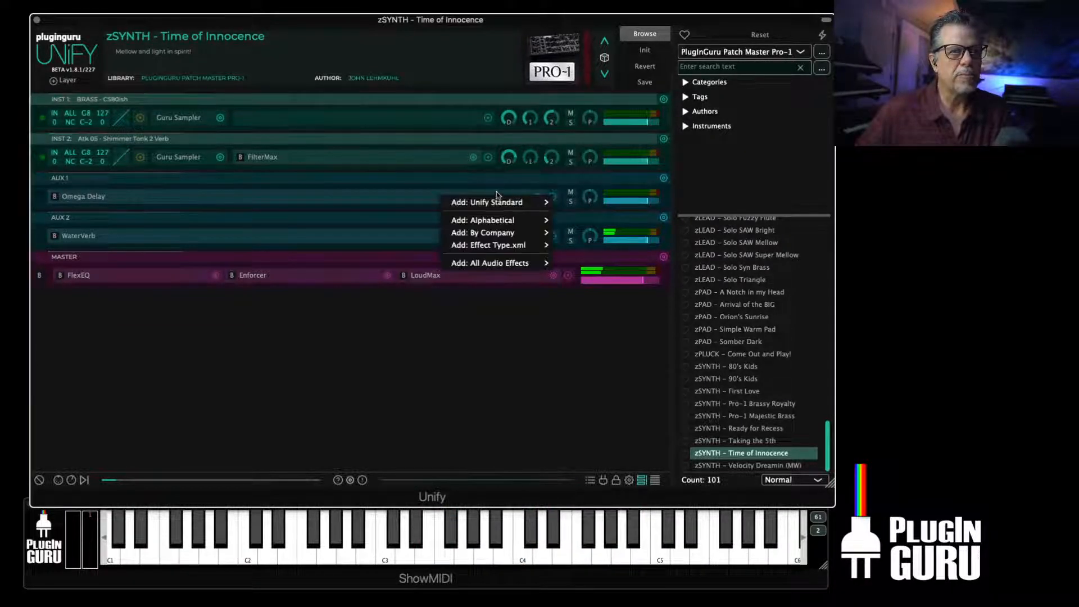
{"action": "mouse_move", "coordinate": [484, 203]}
{"action": "mouse_move", "coordinate": [592, 240]}
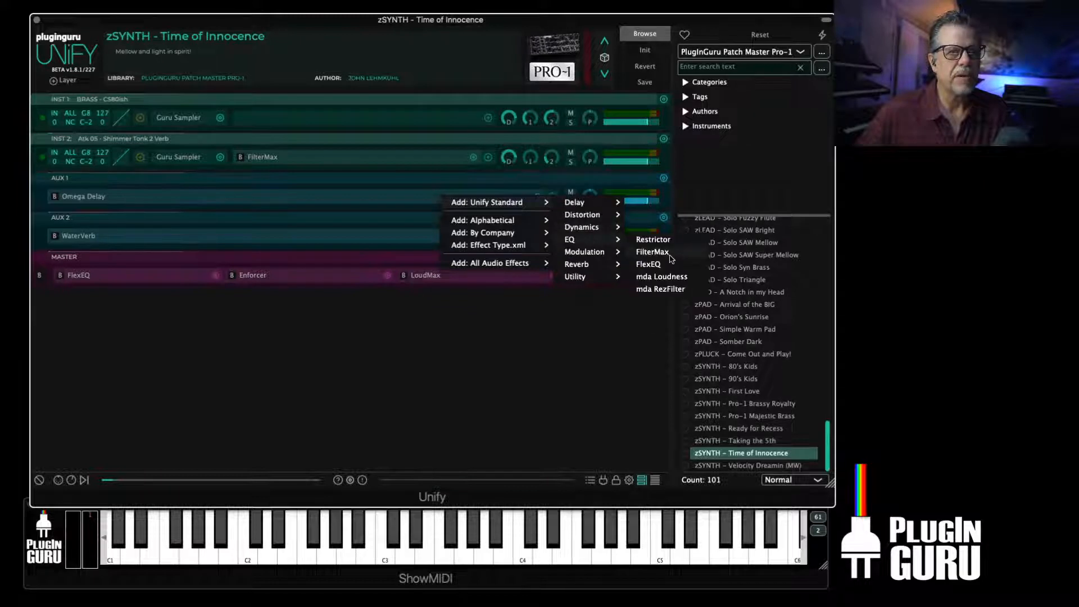
{"action": "left_click", "coordinate": [652, 251]}
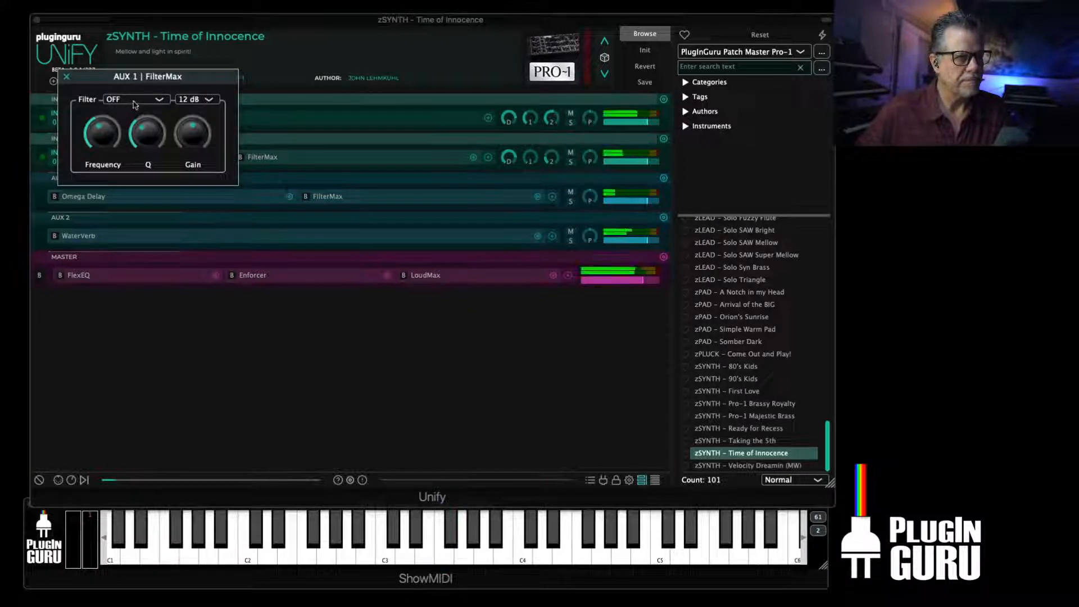
Set the AUX 1 FilterMax to High Pass and lower its cutoff frequency
{"action": "left_click", "coordinate": [134, 100]}
{"action": "left_click", "coordinate": [125, 128]}
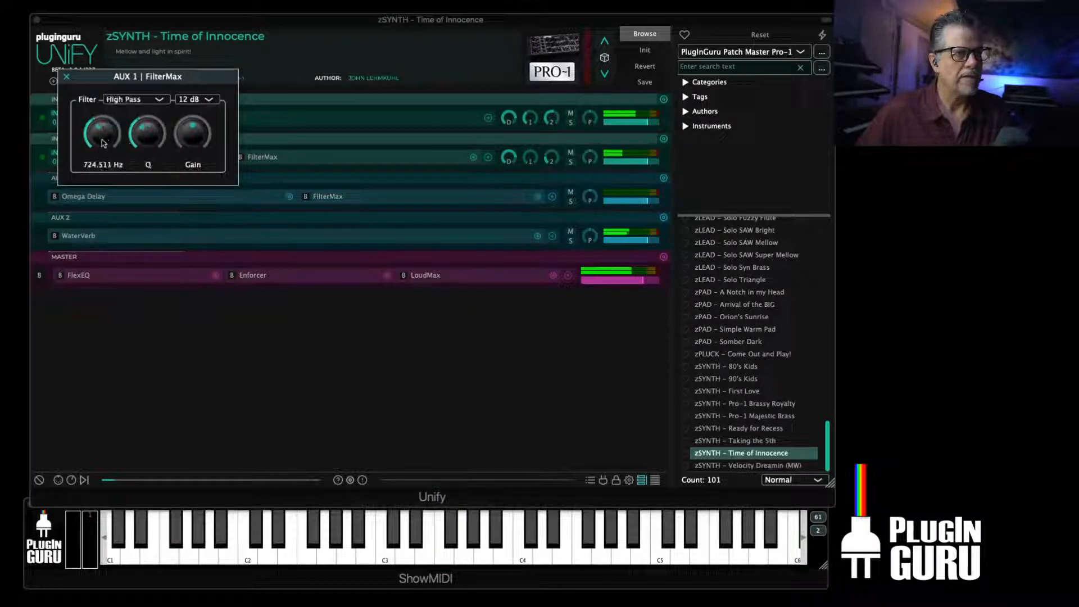
{"action": "left_click_drag", "start_coordinate": [102, 146], "coordinate": [104, 149]}
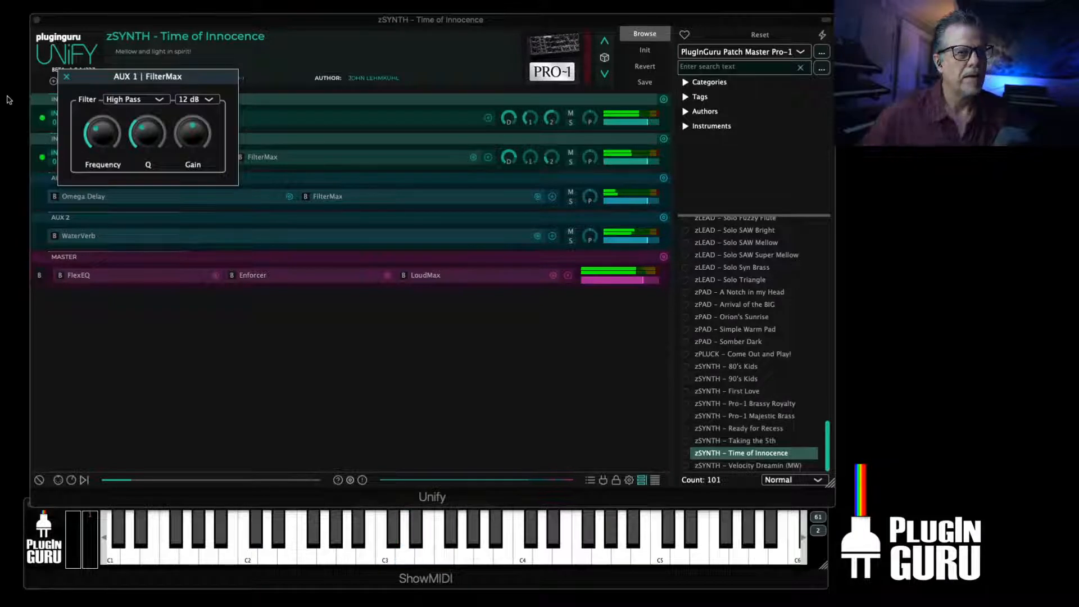
{"action": "left_click", "coordinate": [66, 77]}
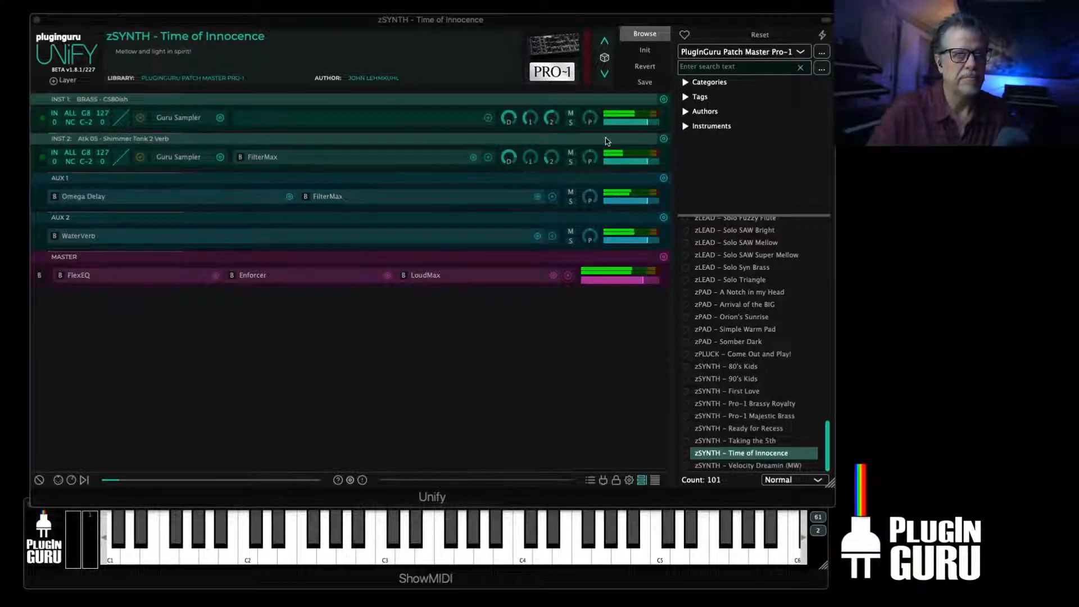
Check the INST 2 sampler's amplitude envelope release and lower the layer's mix level to -7.50 dB
{"action": "left_click", "coordinate": [179, 157]}
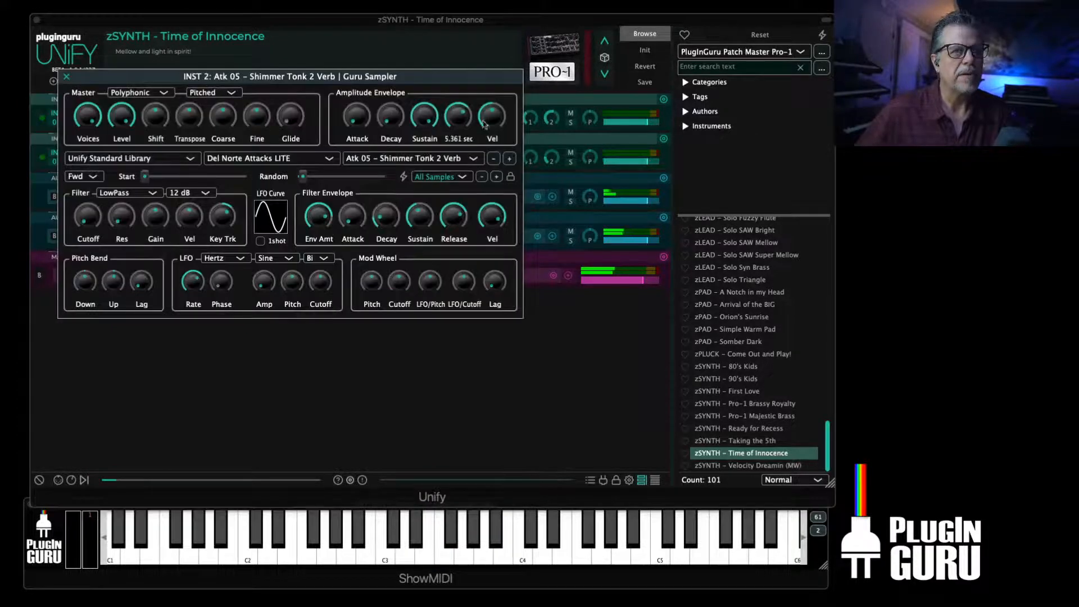
{"action": "left_click", "coordinate": [67, 77]}
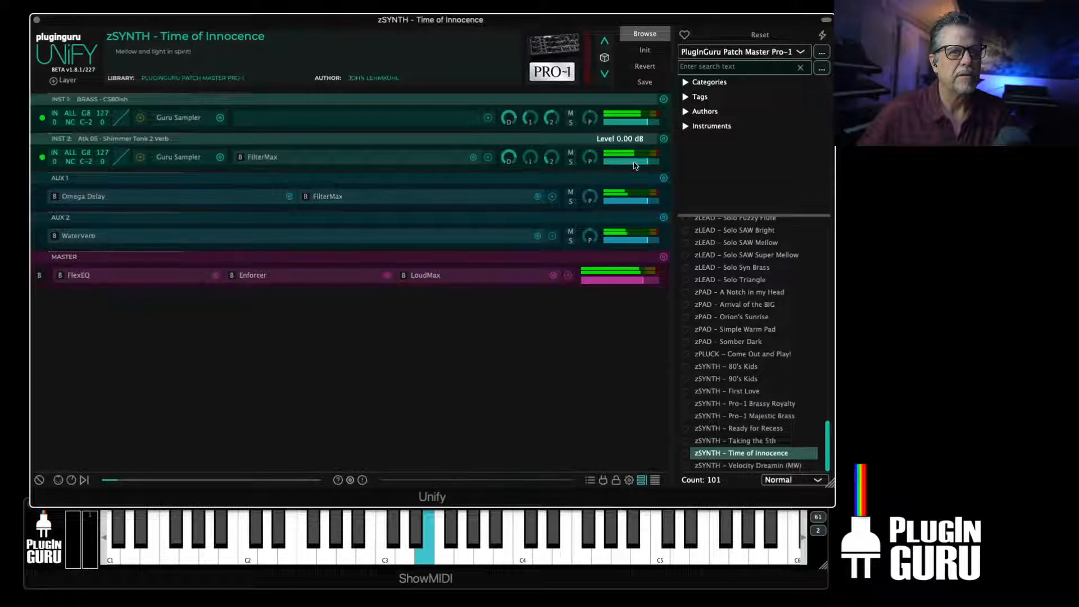
{"action": "left_click_drag", "start_coordinate": [634, 166], "coordinate": [629, 167]}
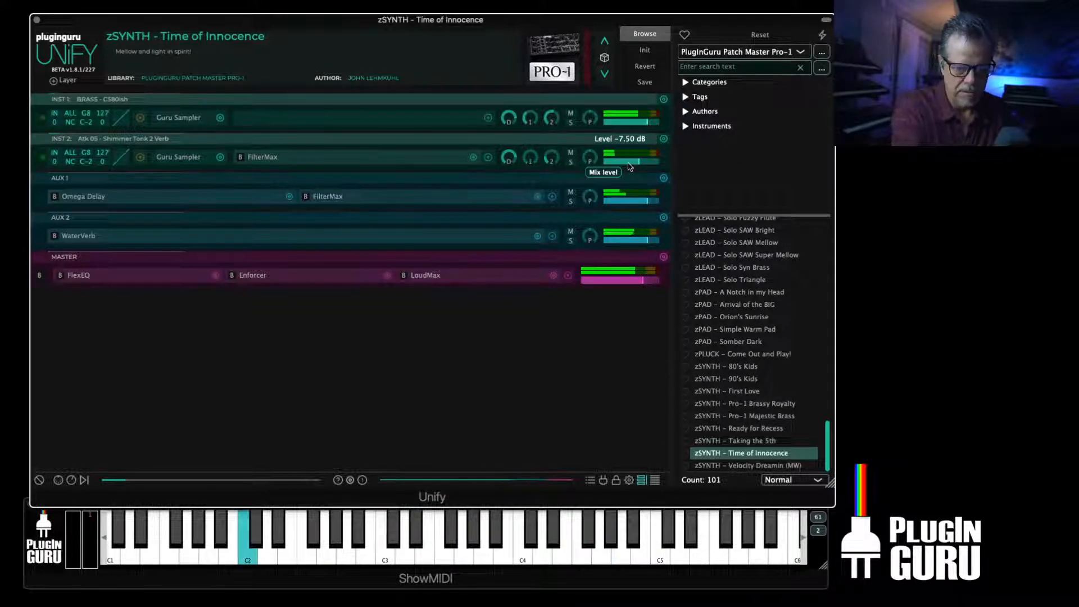
Open the patch's save metadata and change its name to zSYNTH - Perky and Pure
{"action": "left_click", "coordinate": [646, 84]}
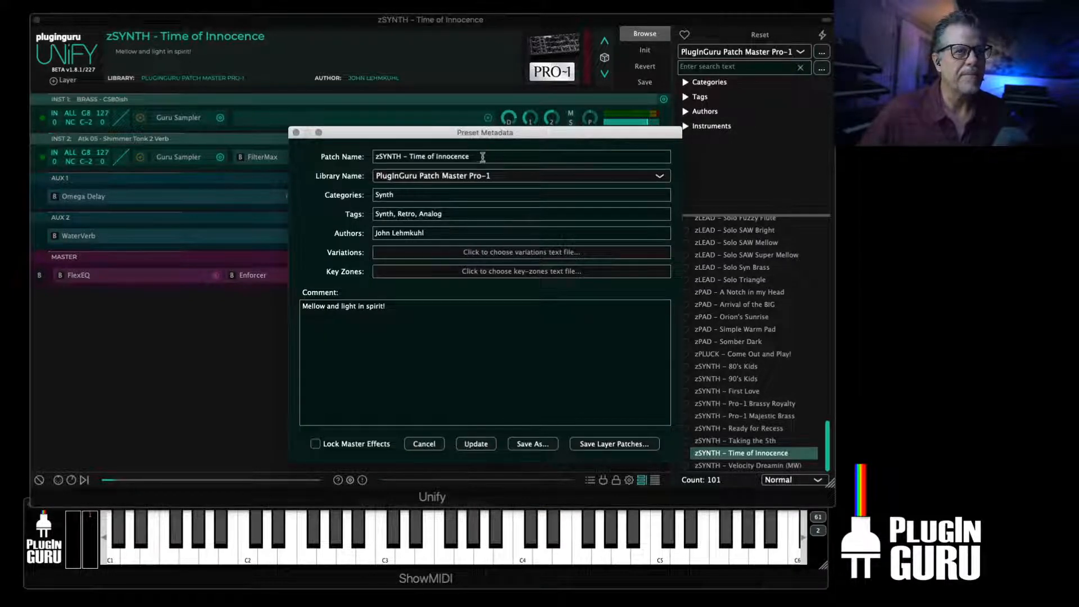
{"action": "left_click_drag", "start_coordinate": [483, 157], "coordinate": [414, 158]}
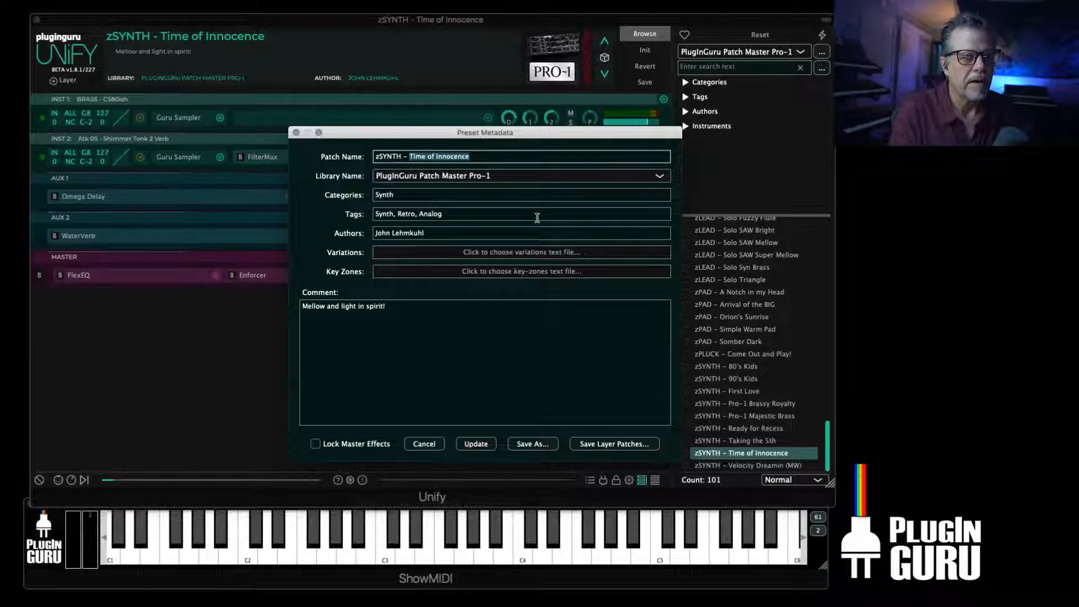
{"action": "key", "text": "super+Tab"}
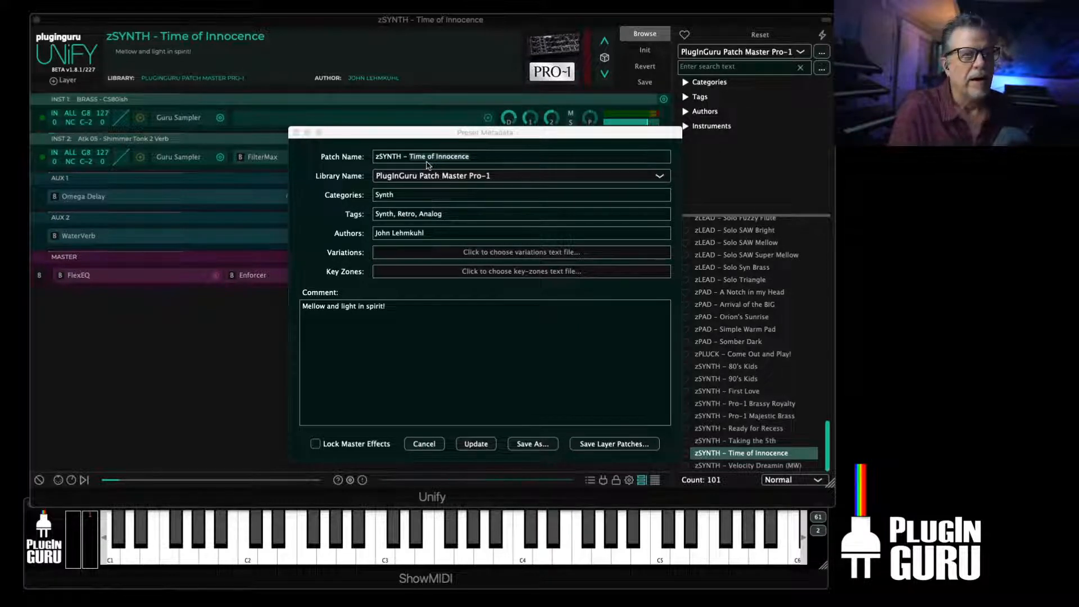
{"action": "left_click", "coordinate": [565, 139]}
{"action": "type", "text": "S"}
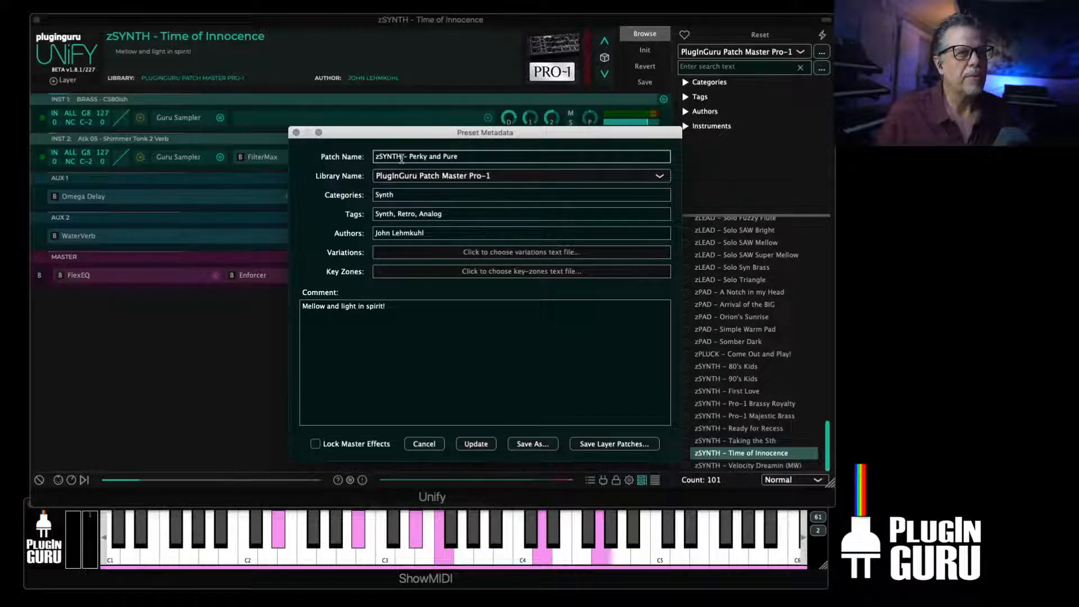
Replace the SYNTH prefix in the patch name so that it reads zPLUCK - Perky and Pure
{"action": "left_click_drag", "start_coordinate": [396, 158], "coordinate": [383, 159]}
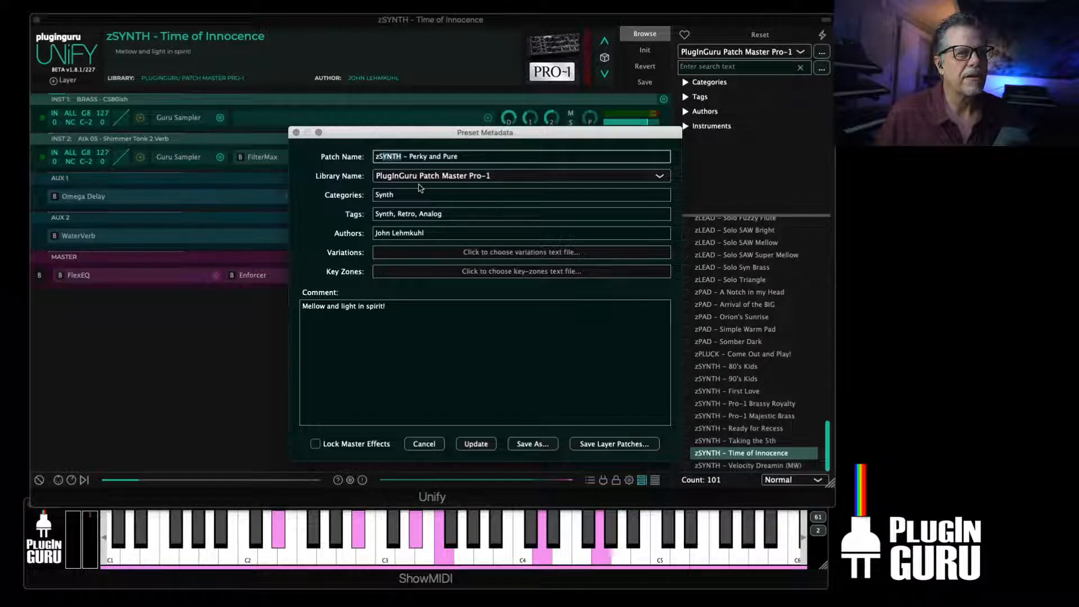
{"action": "key", "text": "BackSpace"}
{"action": "type", "text": "PERC"}
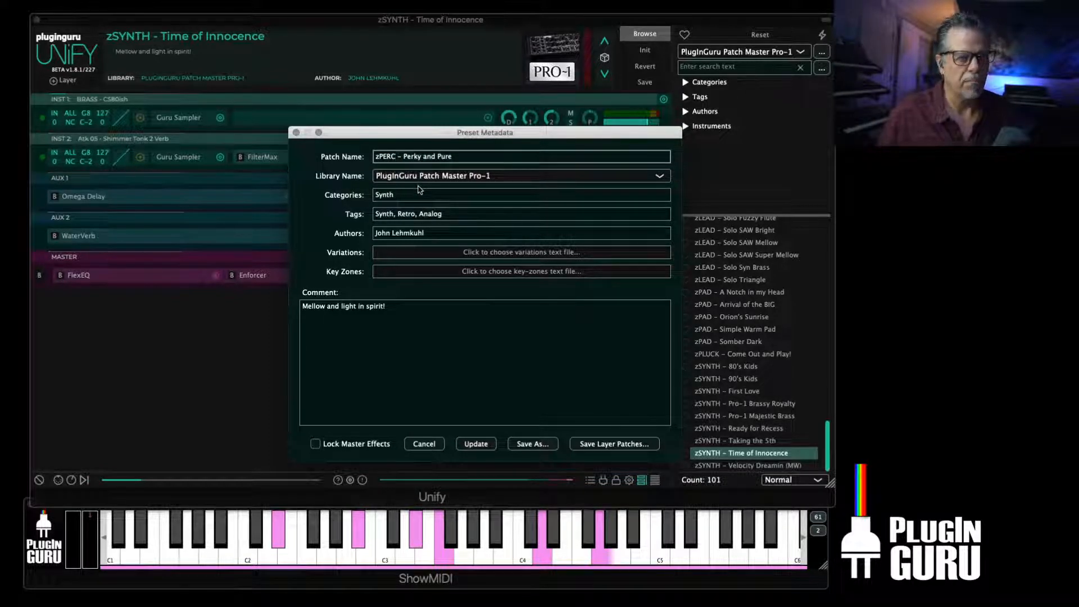
{"action": "key", "text": "BackSpace"}
{"action": "key", "text": "BackSpace"}
{"action": "key", "text": "BackSpace"}
{"action": "type", "text": "LUCK"}
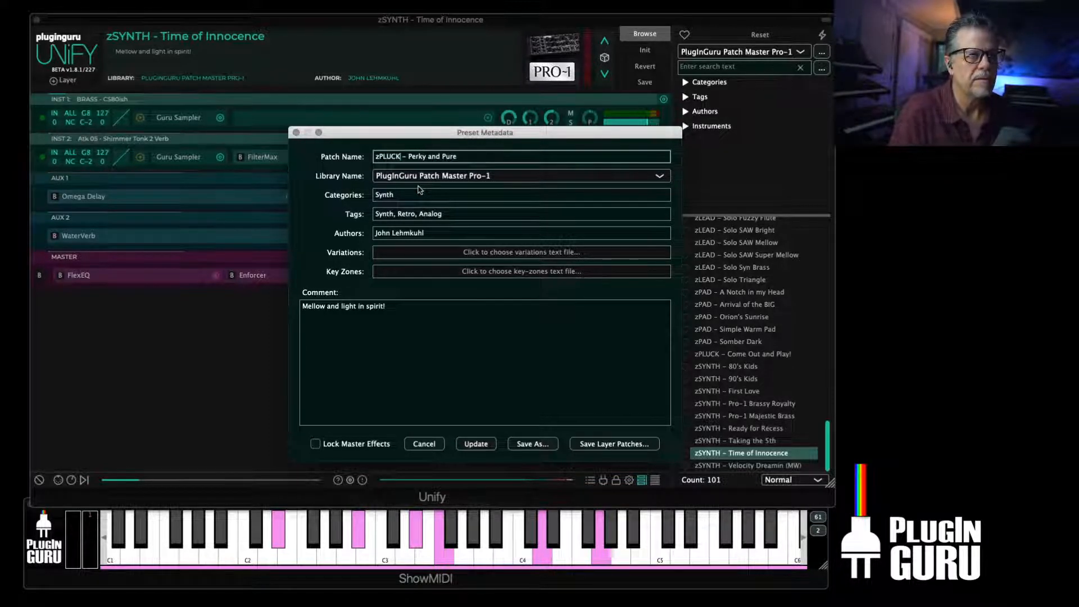
Set the patch category to Pluck and its tags to Pluck, Pure, Attack, Expressive, Reverb
{"action": "left_click", "coordinate": [403, 197]}
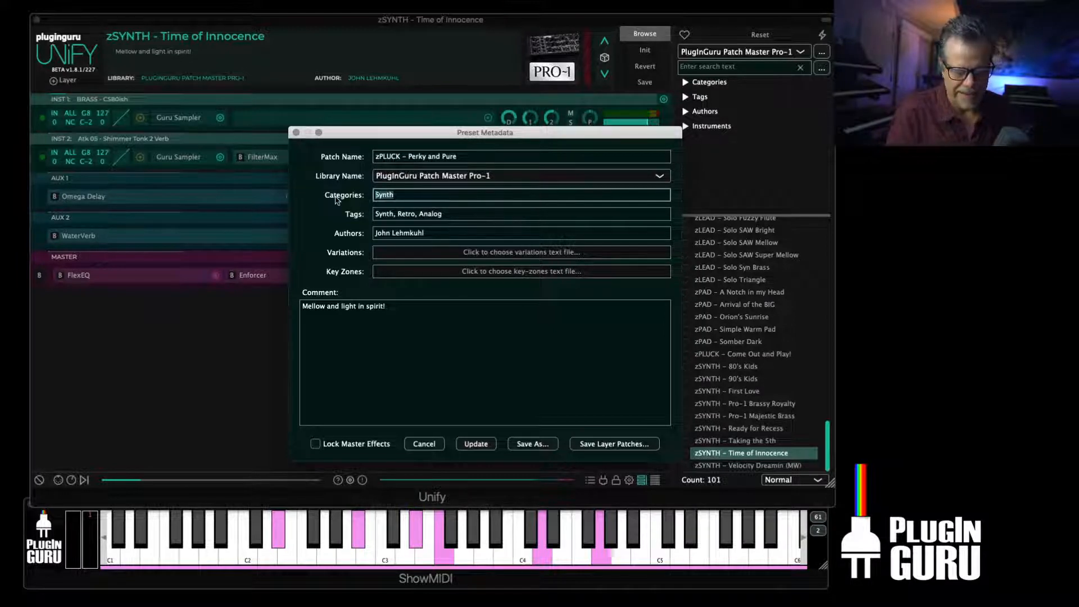
{"action": "type", "text": "Pluck"}
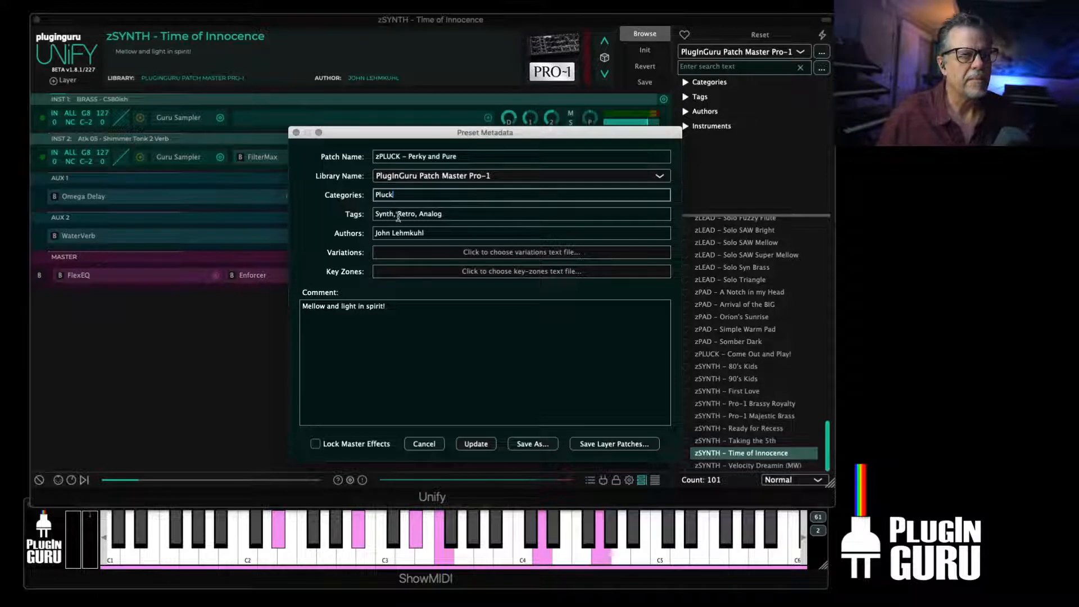
{"action": "left_click", "coordinate": [466, 212]}
{"action": "type", "text": "Pluck, Pur"}
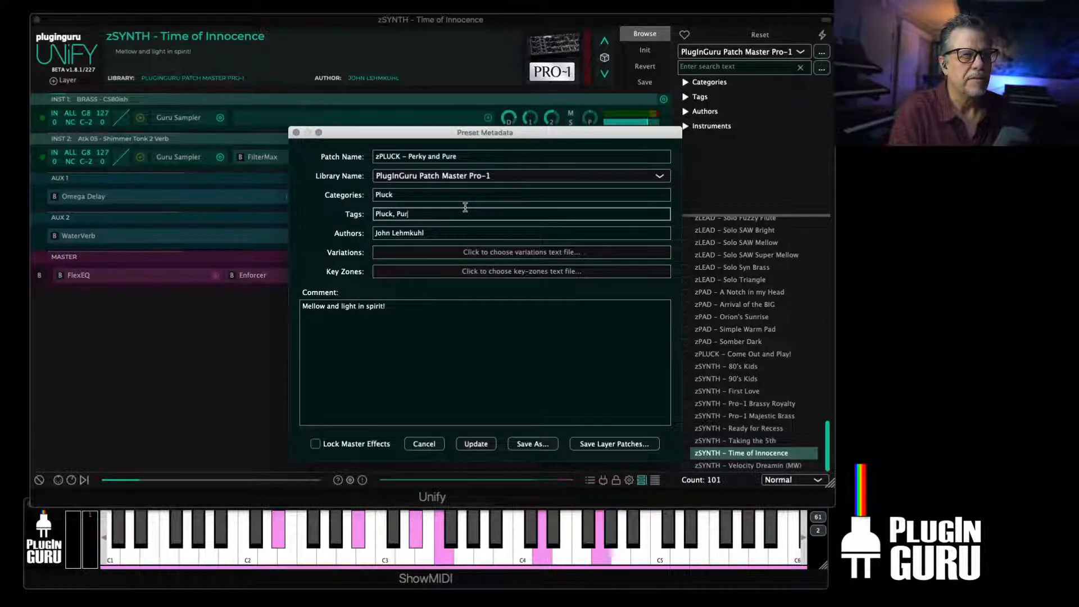
{"action": "type", "text": "e, "}
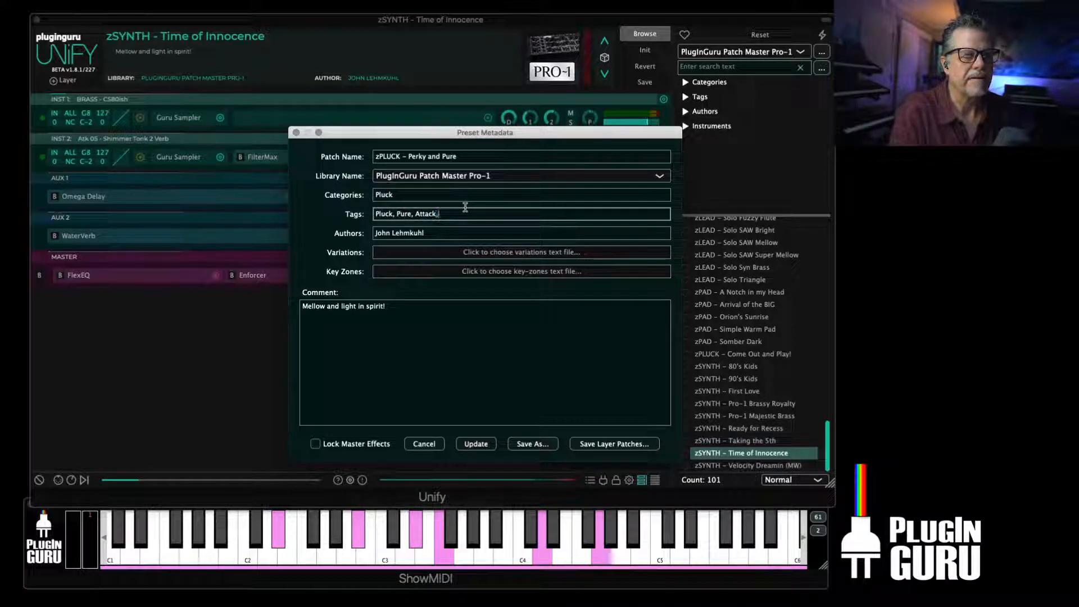
{"action": "type", "text": "Attack, Expressive,"}
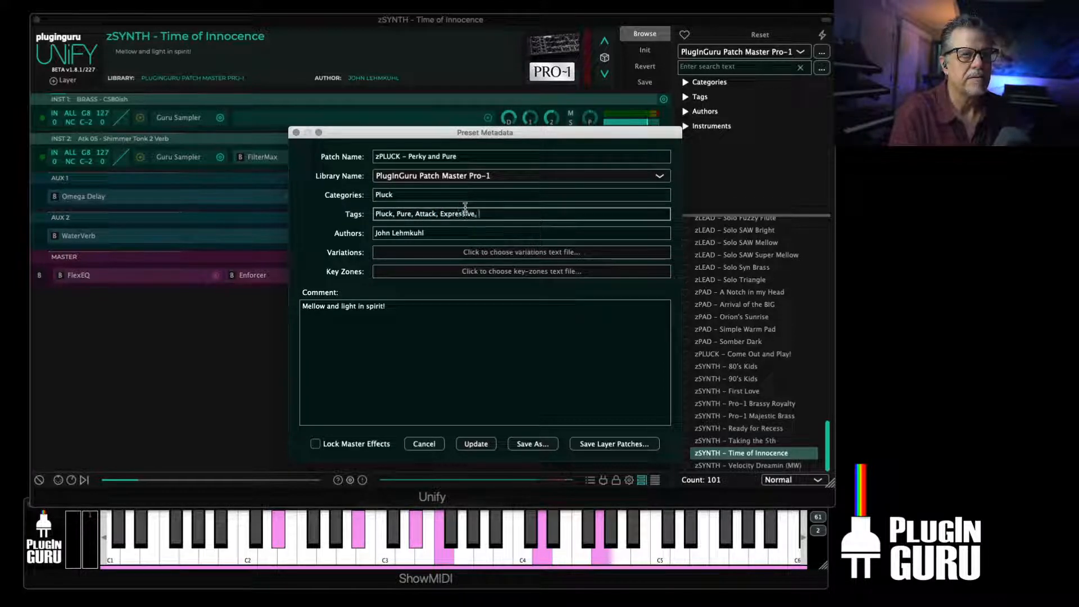
{"action": "type", "text": " Rever"}
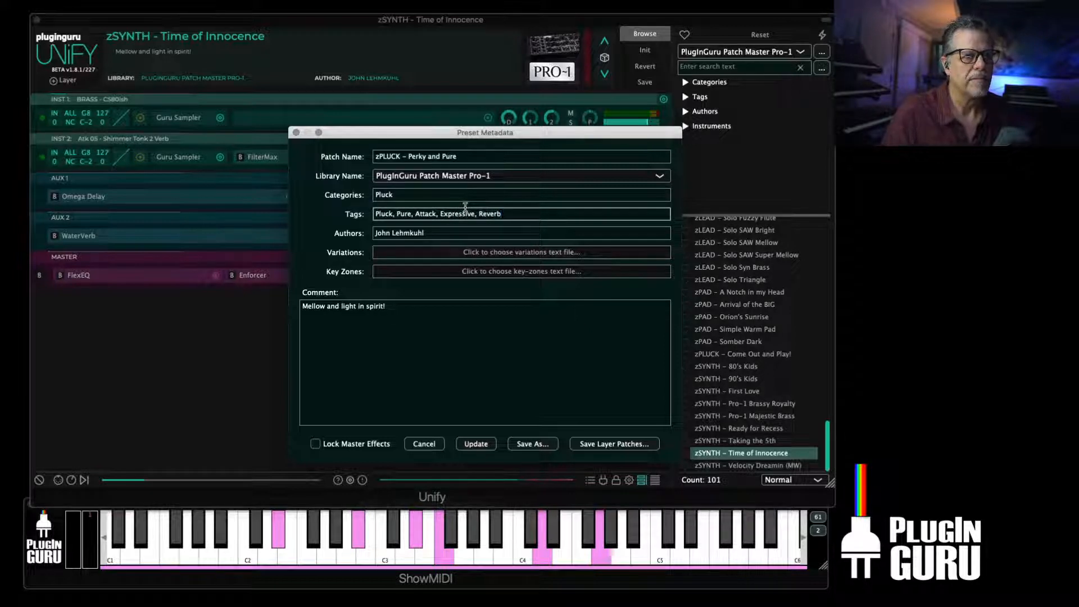
{"action": "type", "text": "b"}
Replace the comment with "Nice Simple percussive synth..." and save the patch as a new file, zPLUCK - Perky and Pure.unify, in the Patches folder
{"action": "key", "text": "Tab"}
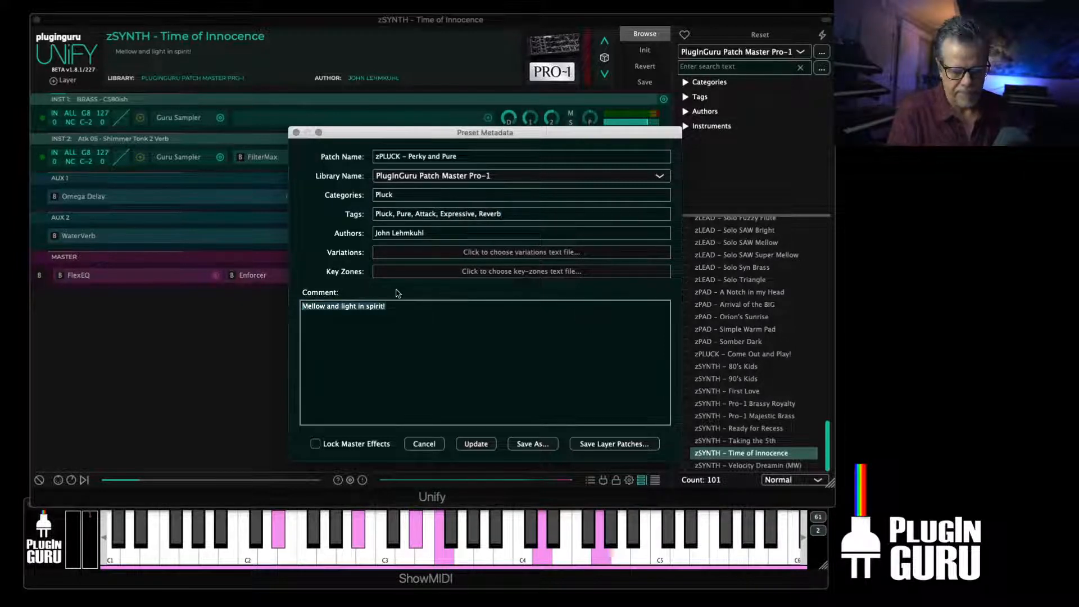
{"action": "type", "text": "Nice S"}
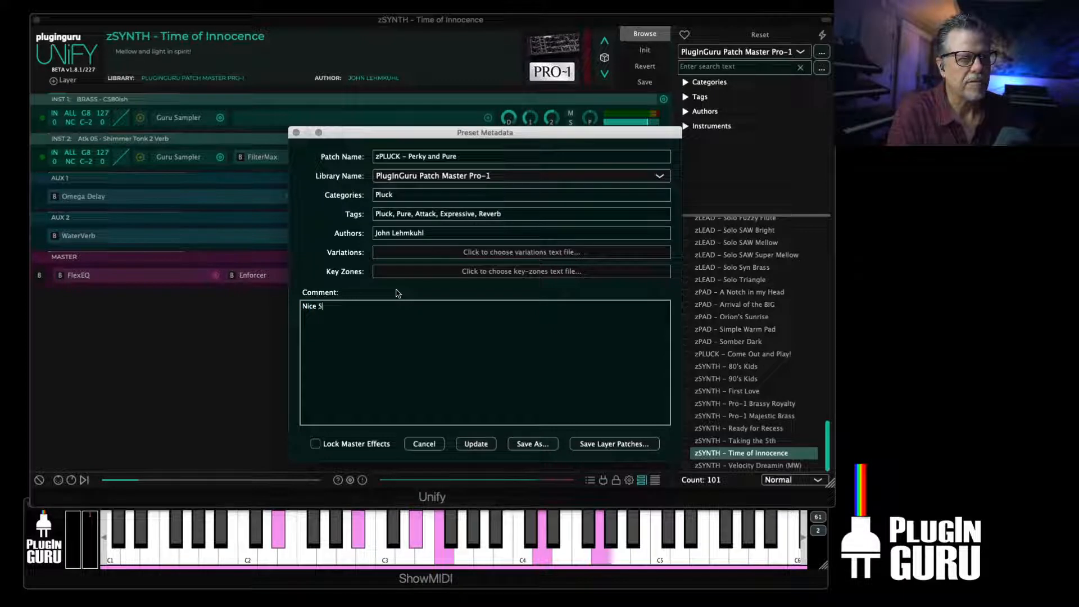
{"action": "type", "text": "imple percussive synth"}
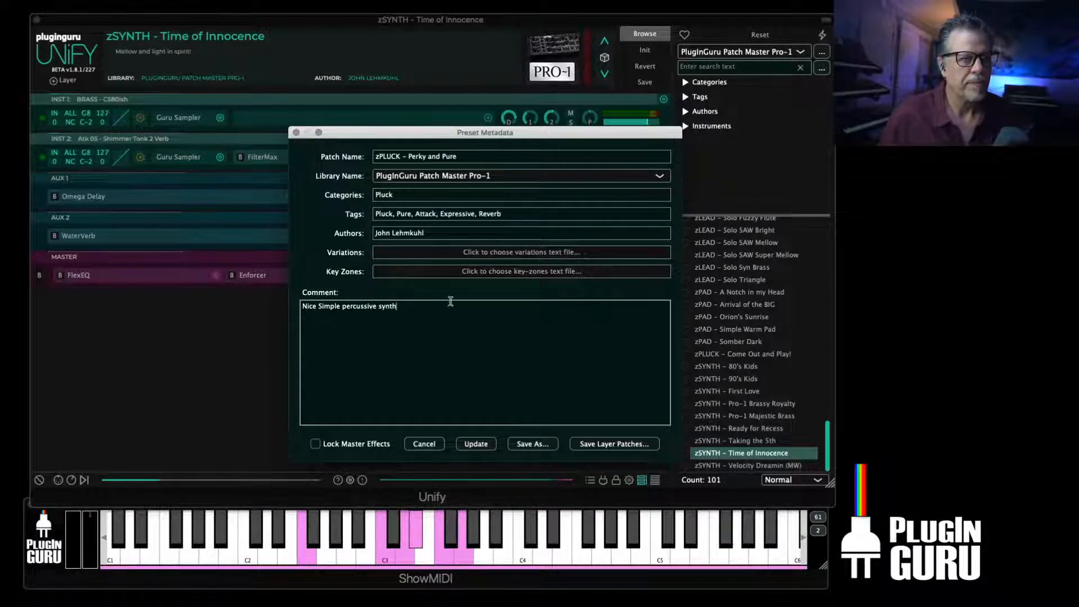
{"action": "type", "text": "..."}
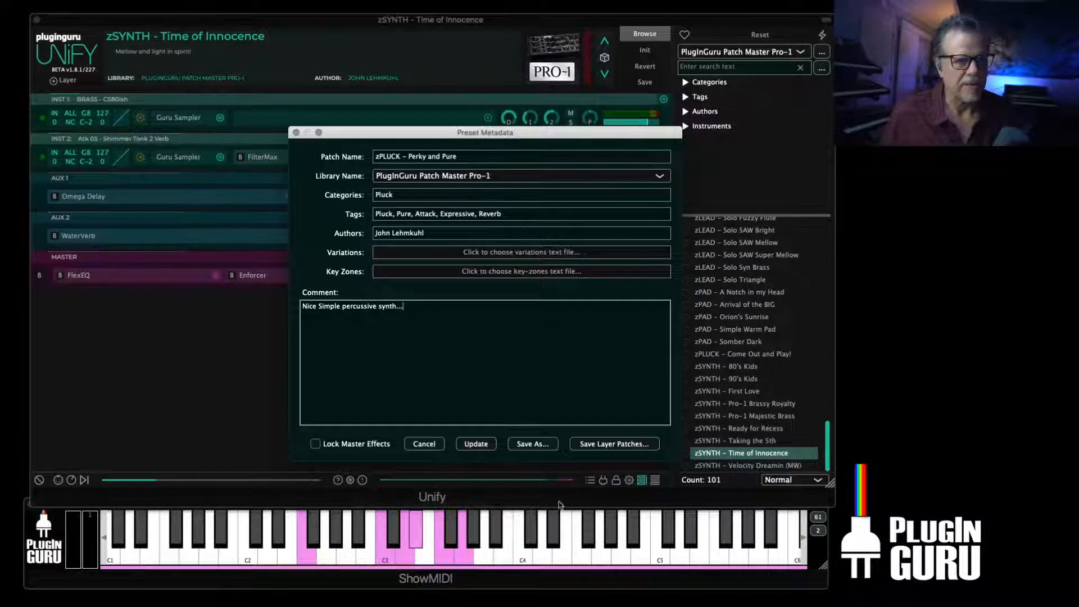
{"action": "left_click", "coordinate": [545, 444]}
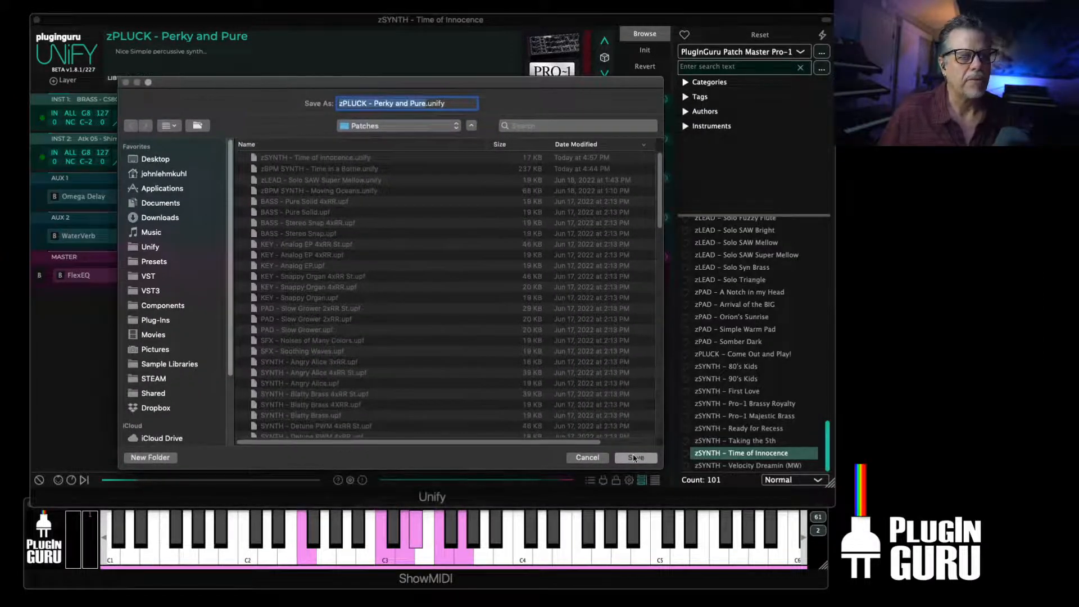
{"action": "left_click", "coordinate": [634, 458]}
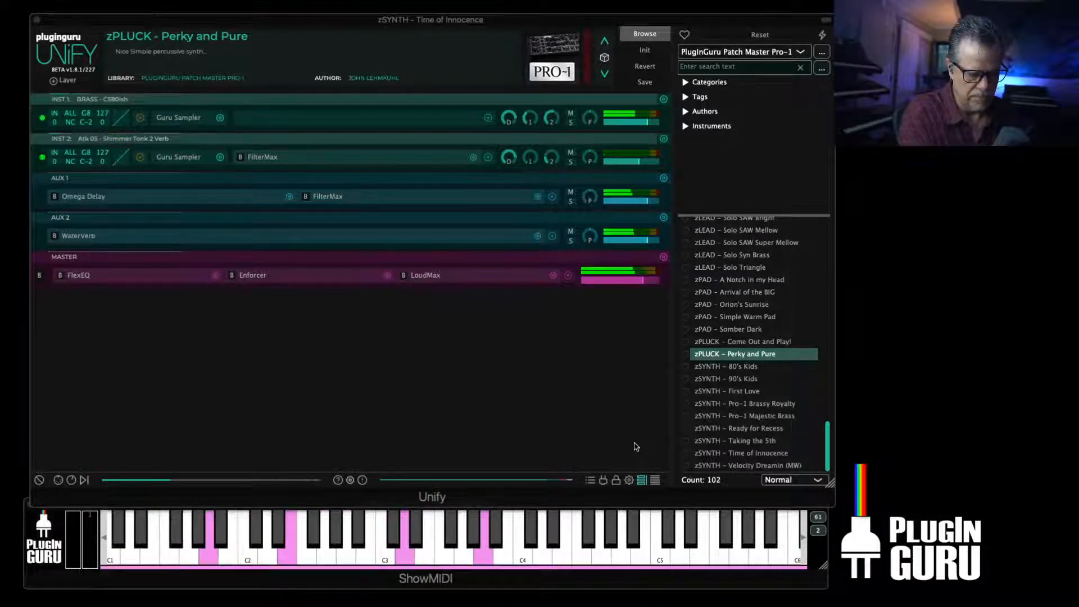
Browse the Del Norte Attacks LITE samples for the INST 2 sampler and switch it to Atk 54 - WIND - Nz 16 Dcy
{"action": "key", "text": "super+Tab"}
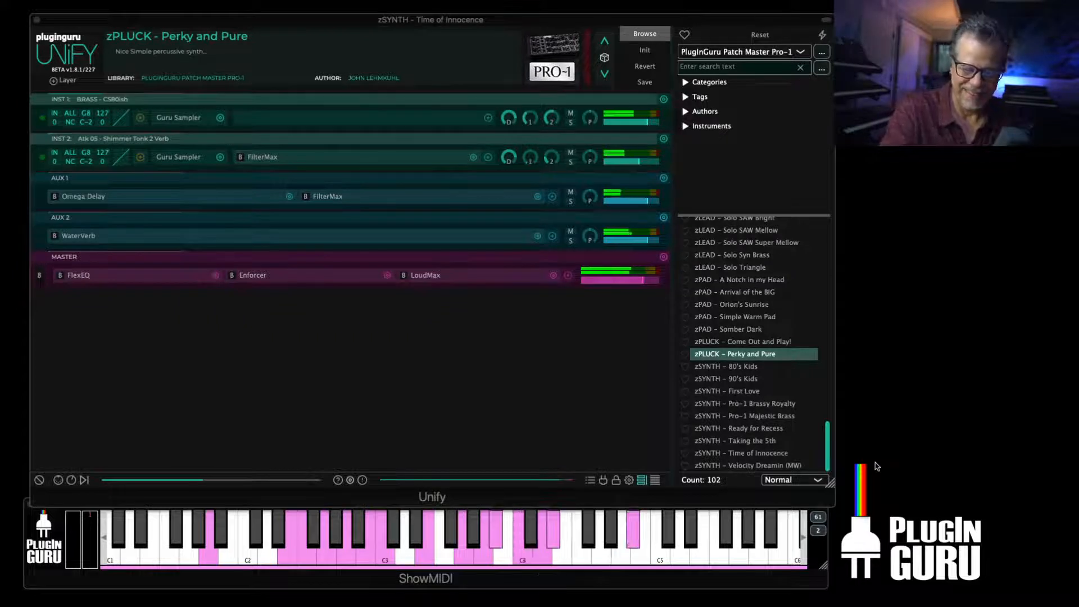
{"action": "left_click", "coordinate": [183, 160]}
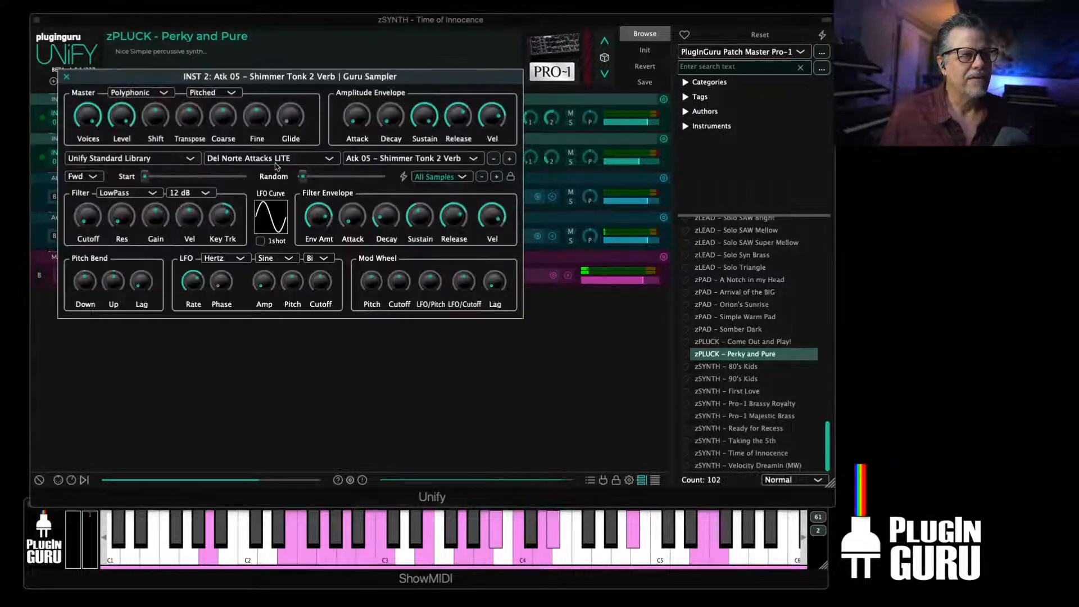
{"action": "left_click", "coordinate": [422, 158]}
{"action": "scroll", "coordinate": [415, 520], "scroll_direction": "down", "scroll_amount": 15}
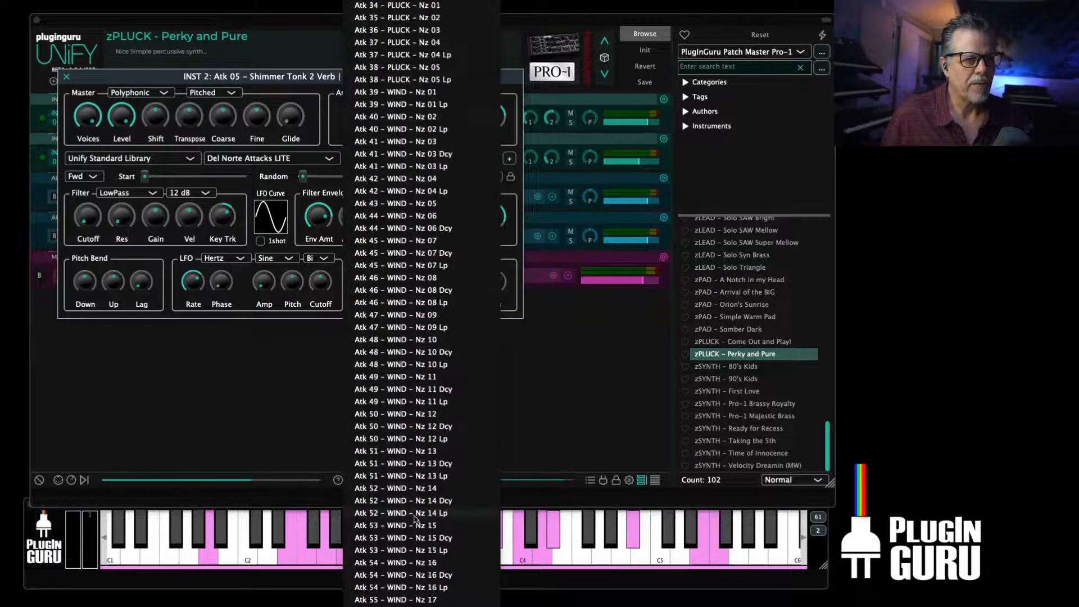
{"action": "scroll", "coordinate": [415, 520], "scroll_direction": "down", "scroll_amount": 2}
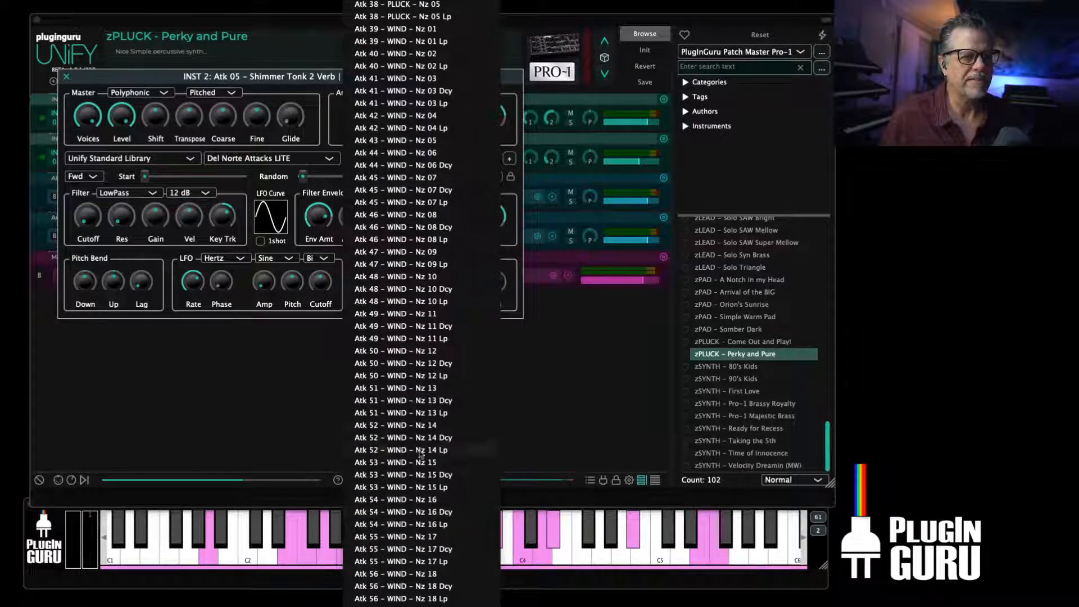
{"action": "left_click", "coordinate": [417, 430]}
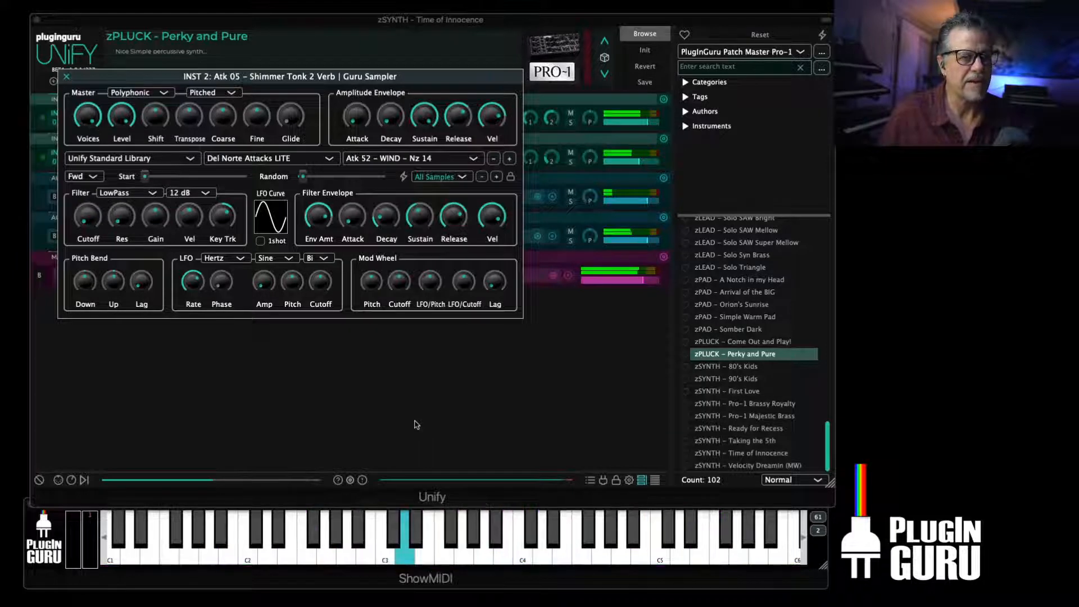
{"action": "left_click", "coordinate": [510, 159]}
{"action": "left_click", "coordinate": [510, 159]}
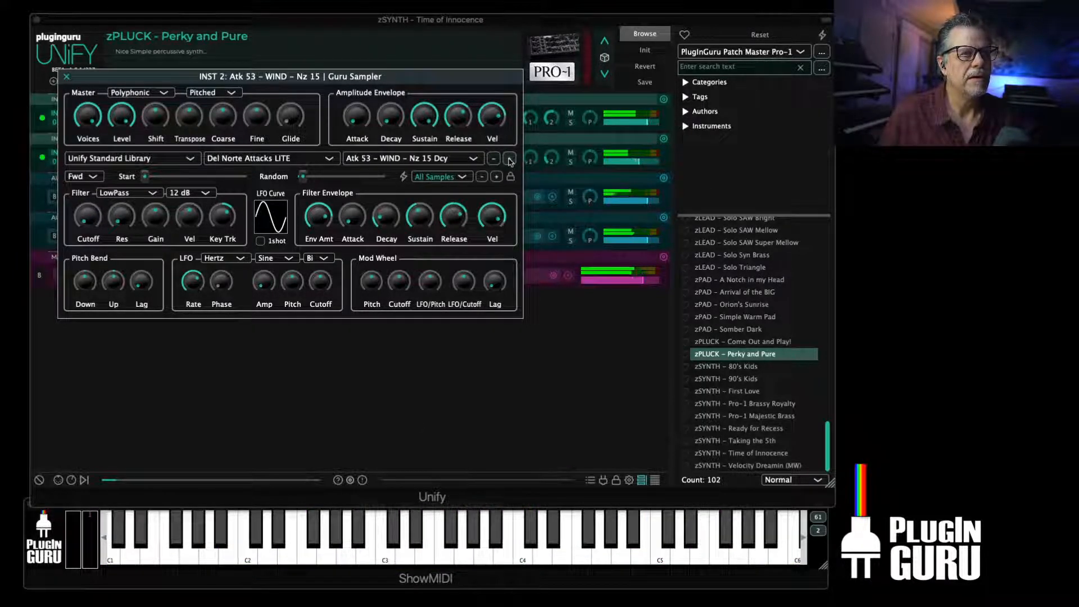
{"action": "left_click", "coordinate": [426, 157]}
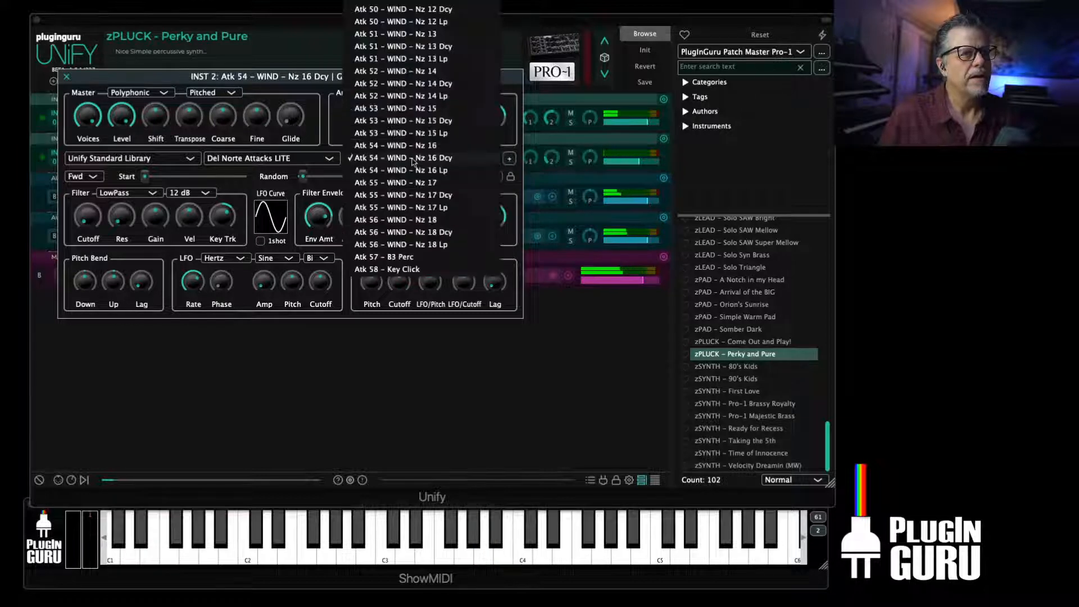
{"action": "left_click", "coordinate": [241, 302]}
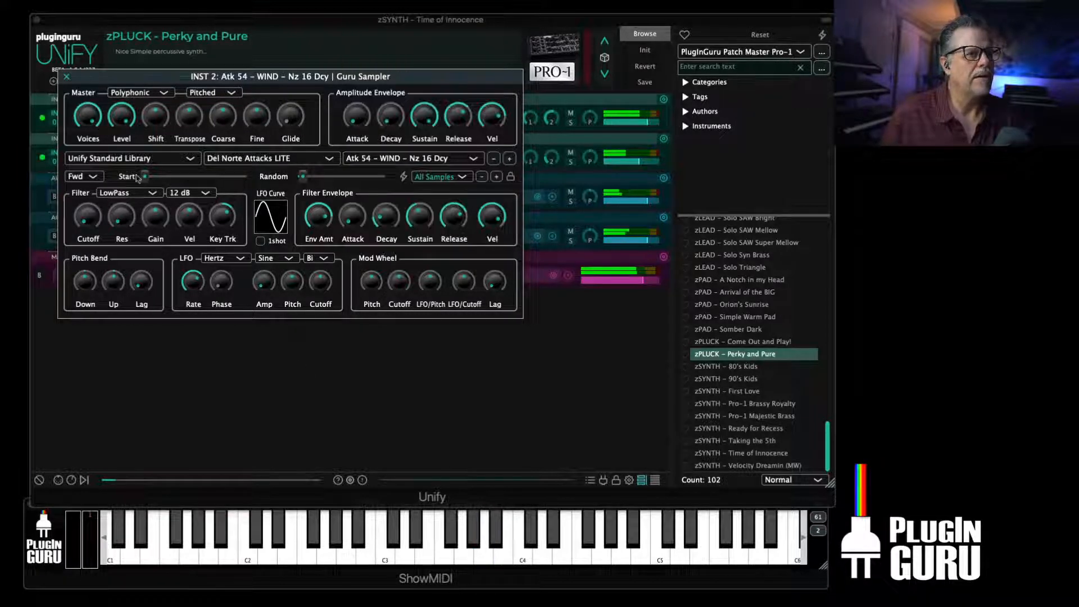
{"action": "left_click", "coordinate": [66, 77]}
Raise the high-pass frequency of the INST 2 FilterMax and check the layer's sampler settings
{"action": "left_click", "coordinate": [255, 157]}
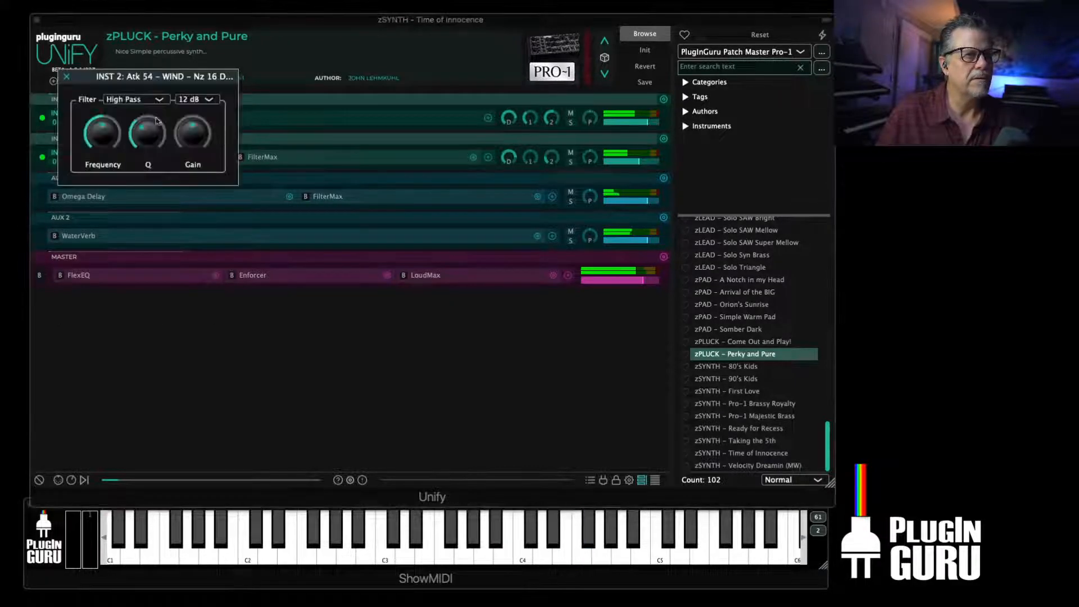
{"action": "left_click_drag", "start_coordinate": [110, 134], "coordinate": [115, 91]}
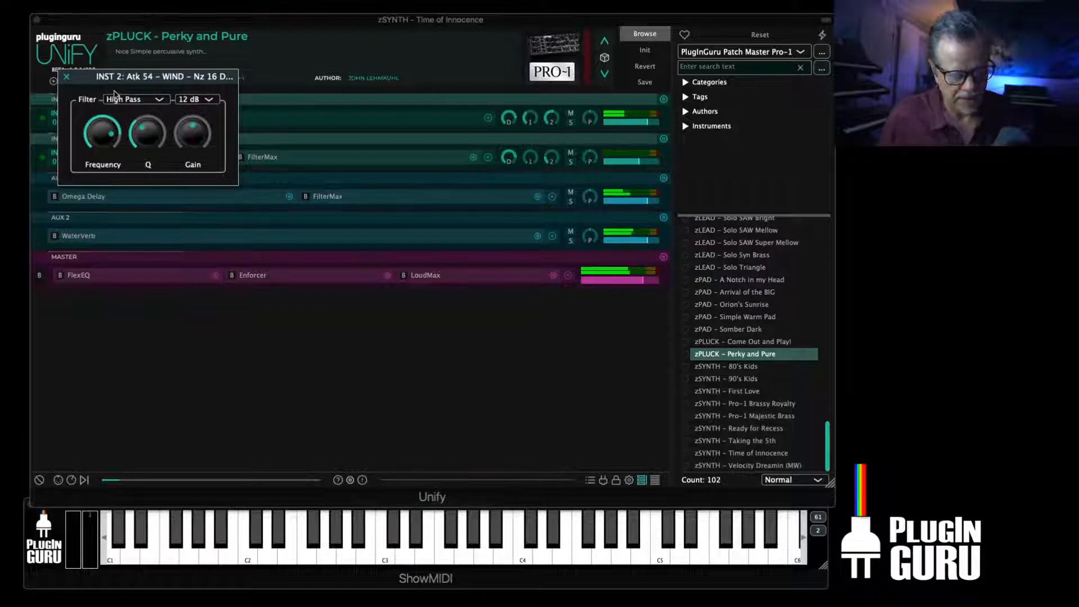
{"action": "left_click", "coordinate": [66, 77]}
{"action": "left_click", "coordinate": [169, 159]}
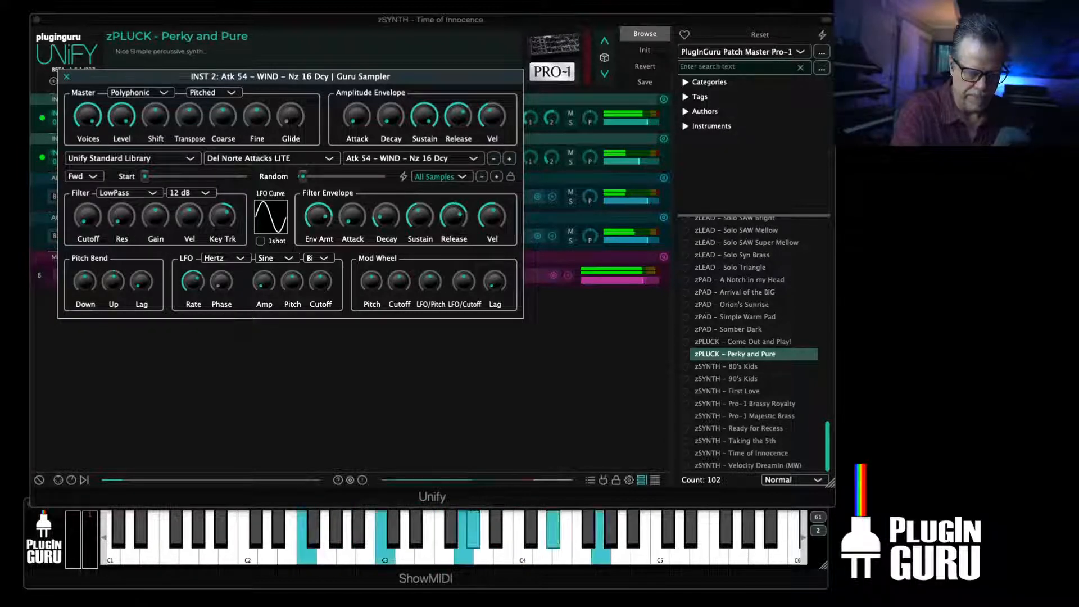
{"action": "left_click", "coordinate": [66, 78]}
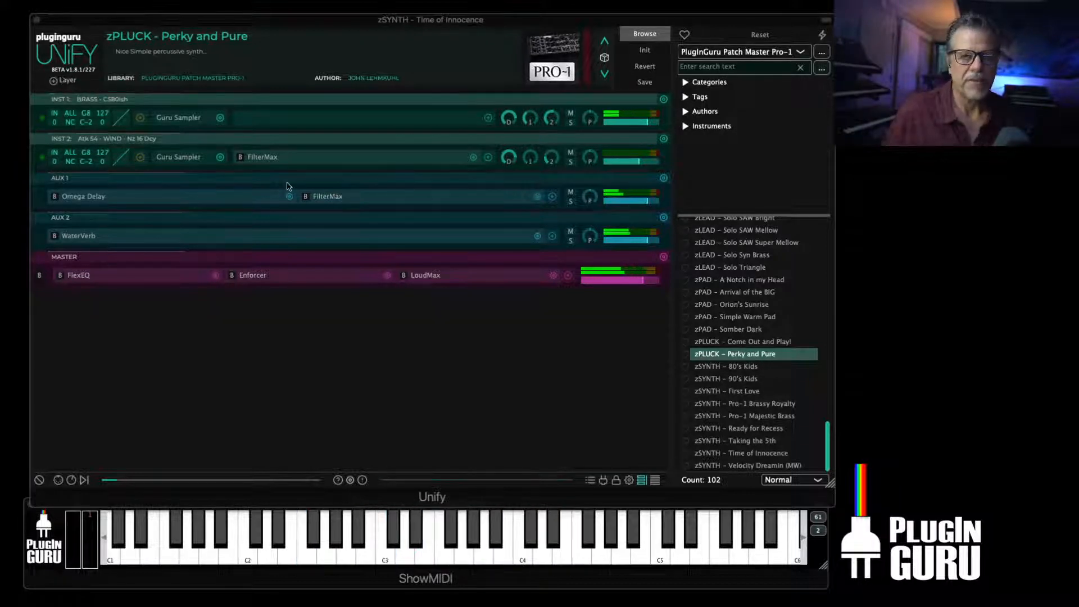
Open the save metadata for the modified patch and change its name to zPLUCK - Analog Music Box
{"action": "left_click", "coordinate": [645, 83]}
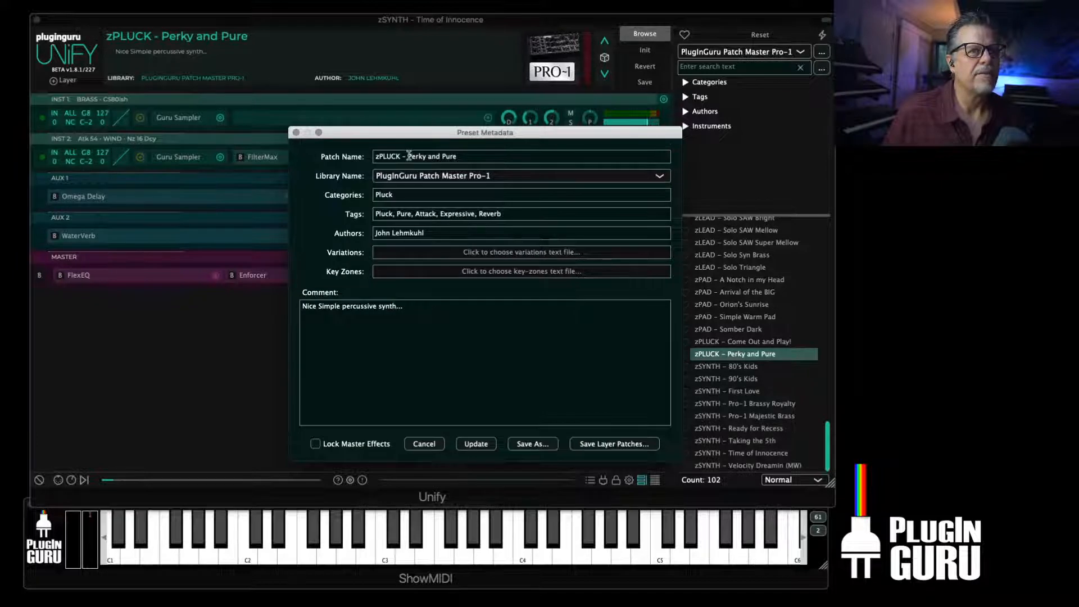
{"action": "left_click_drag", "start_coordinate": [410, 156], "coordinate": [464, 159]}
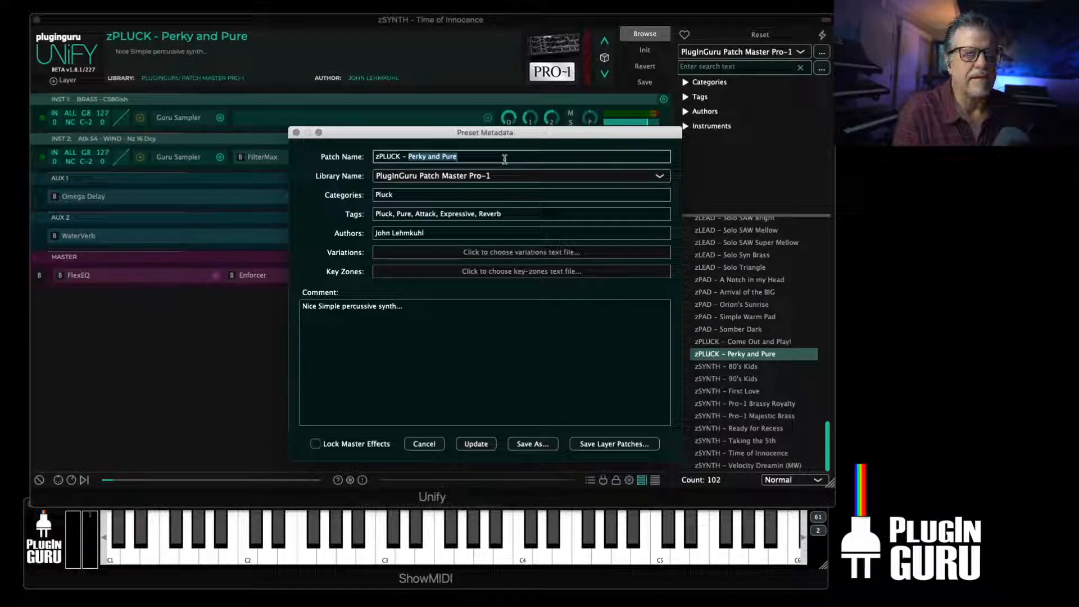
{"action": "type", "text": "Analog"}
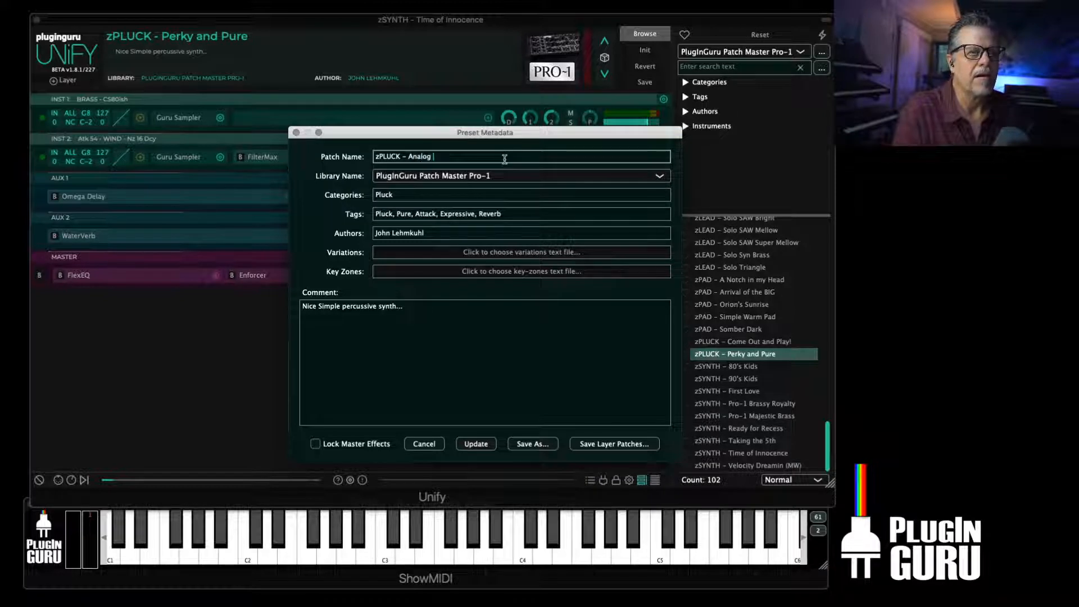
{"action": "type", "text": " Music Box"}
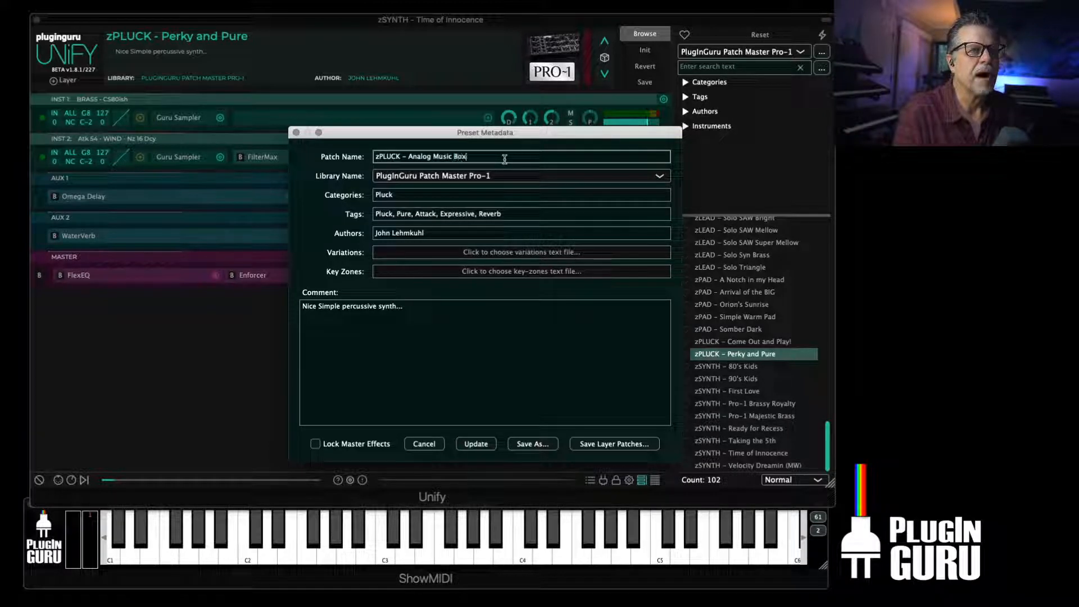
Save the patch as a new file under its Analog Music Box name and update its patch name to zPLUCK - Breathy Music Box
{"action": "left_click", "coordinate": [531, 443]}
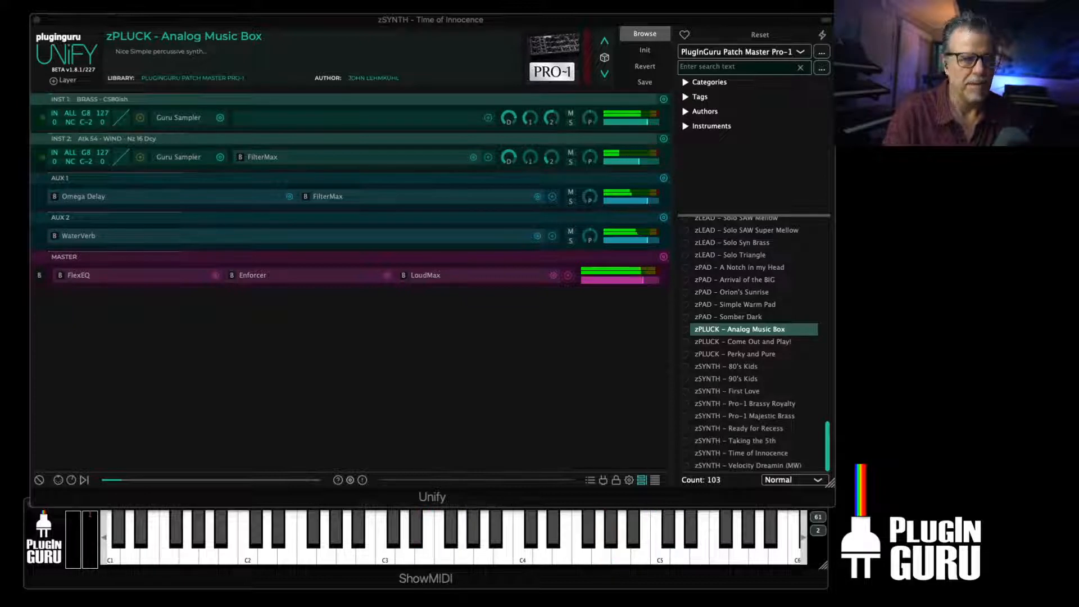
{"action": "left_click", "coordinate": [644, 82]}
{"action": "left_click", "coordinate": [426, 157]}
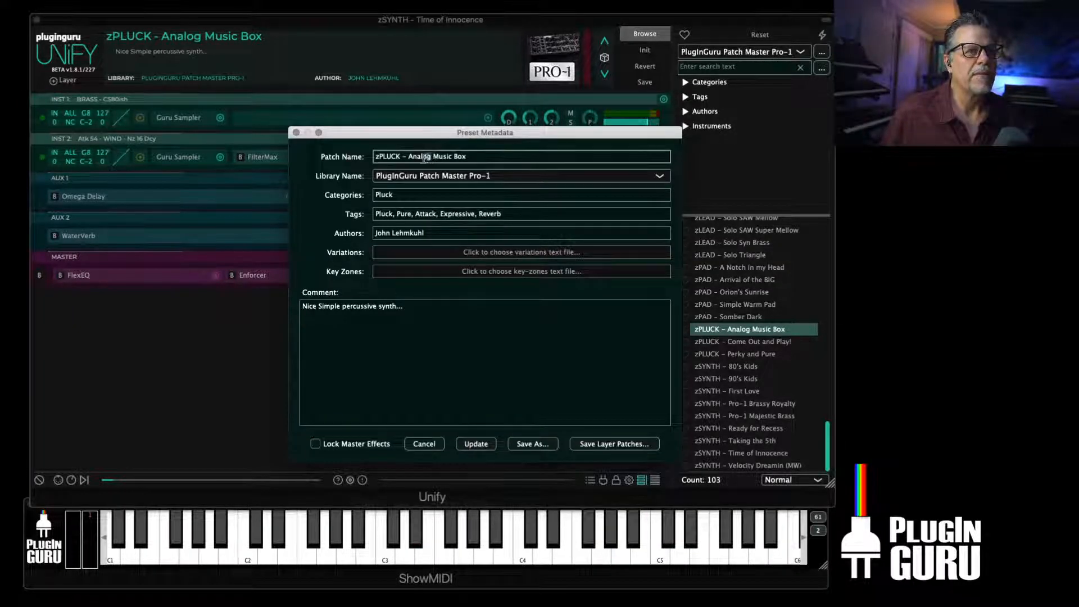
{"action": "type", "text": "Breathy"}
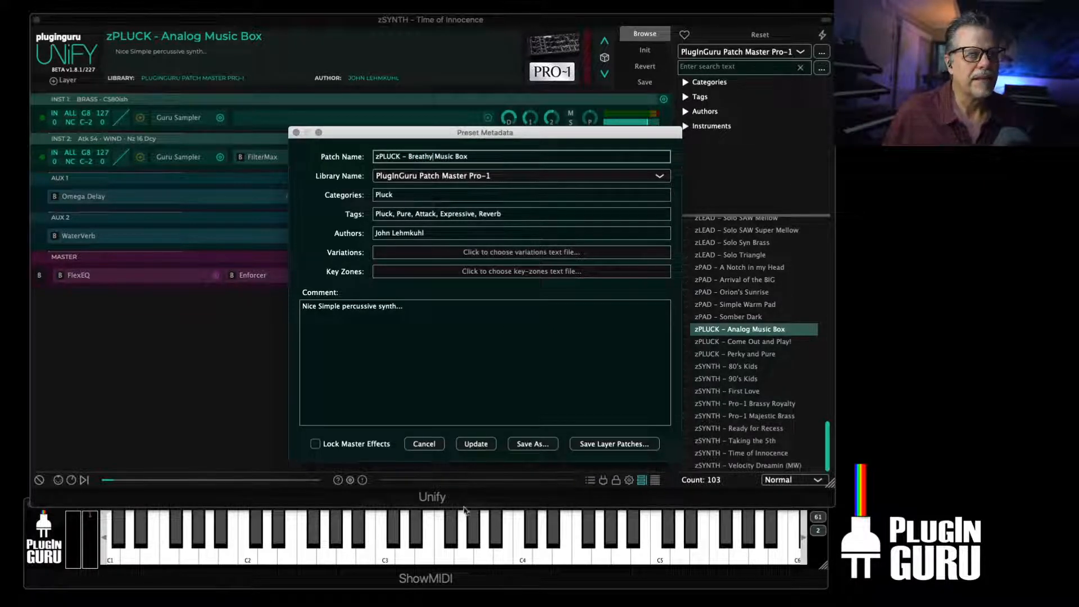
{"action": "left_click", "coordinate": [476, 444]}
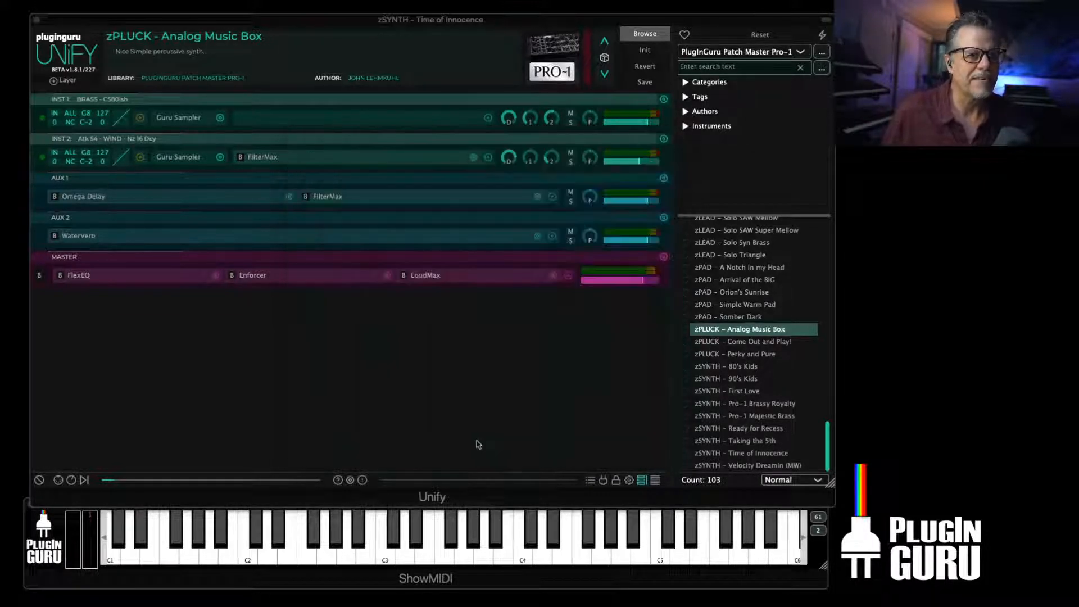
Reveal the Breathy Music Box patch in Finder and rename its file as zPLUCK - Breathy Music Box.unify
{"action": "right_click", "coordinate": [747, 334]}
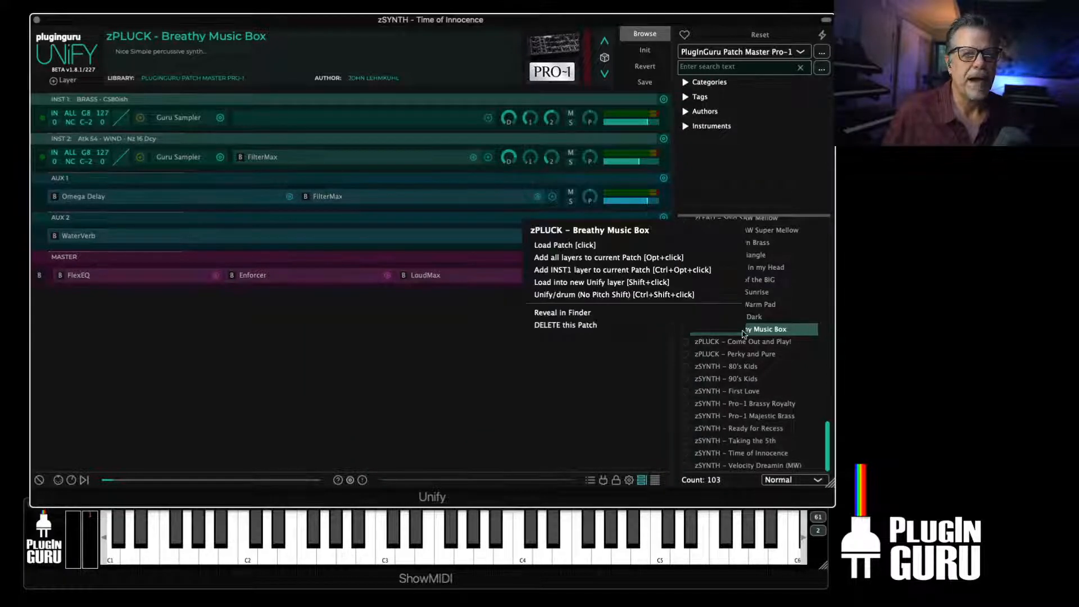
{"action": "left_click", "coordinate": [567, 313]}
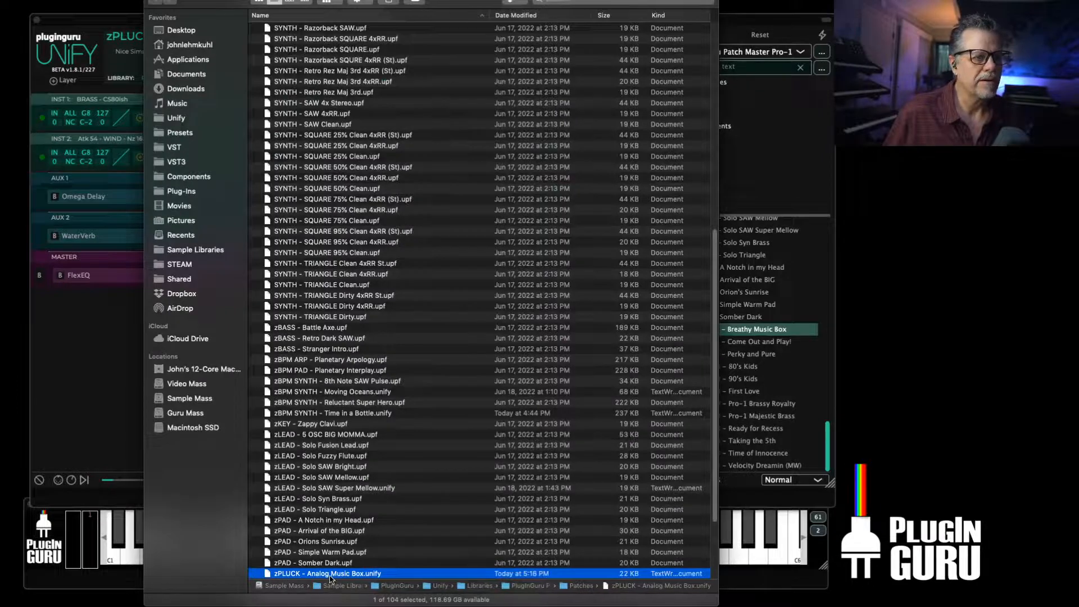
{"action": "left_click", "coordinate": [331, 574]}
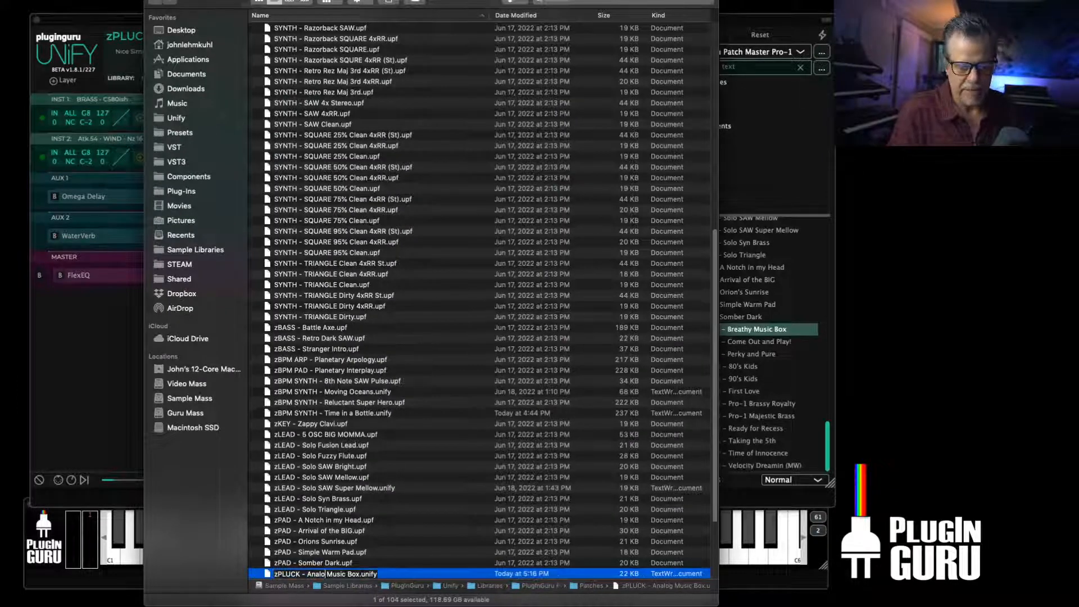
{"action": "key", "text": "BackSpace"}
{"action": "key", "text": "BackSpace"}
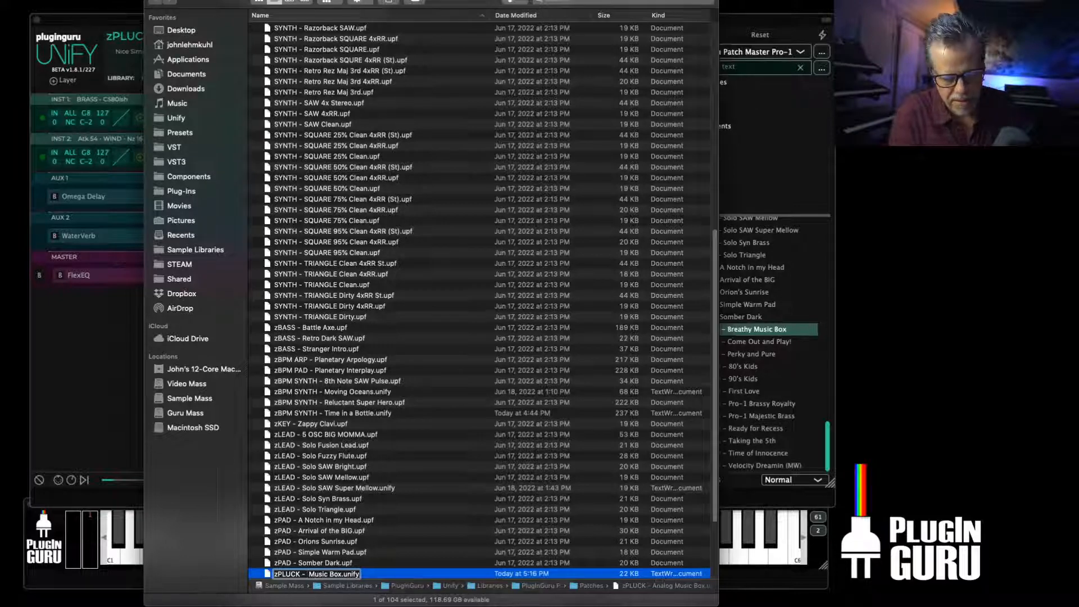
{"action": "type", "text": "Breathy"}
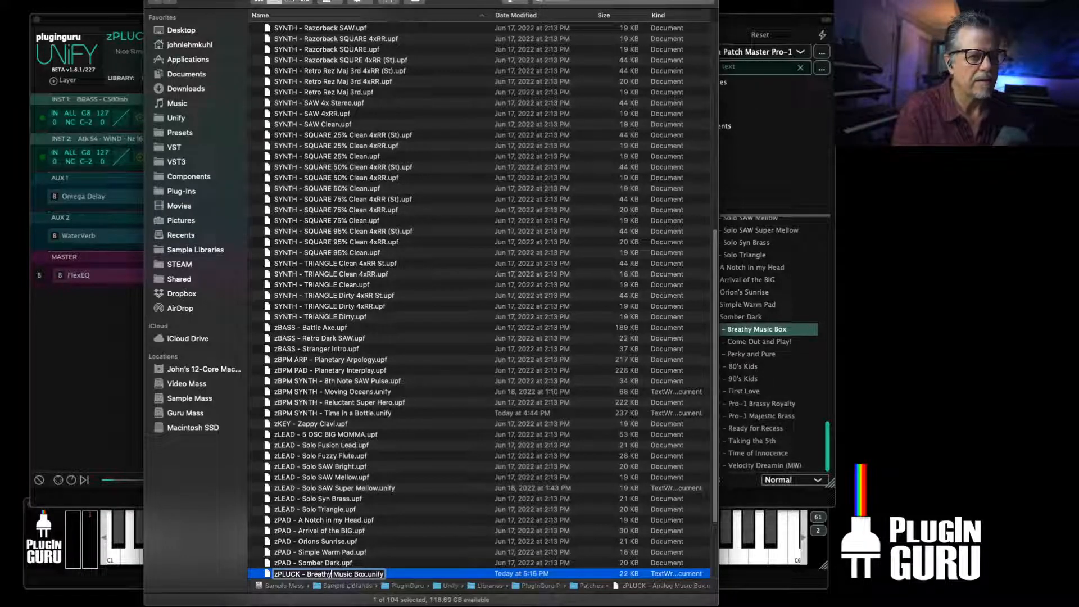
{"action": "key", "text": "Return"}
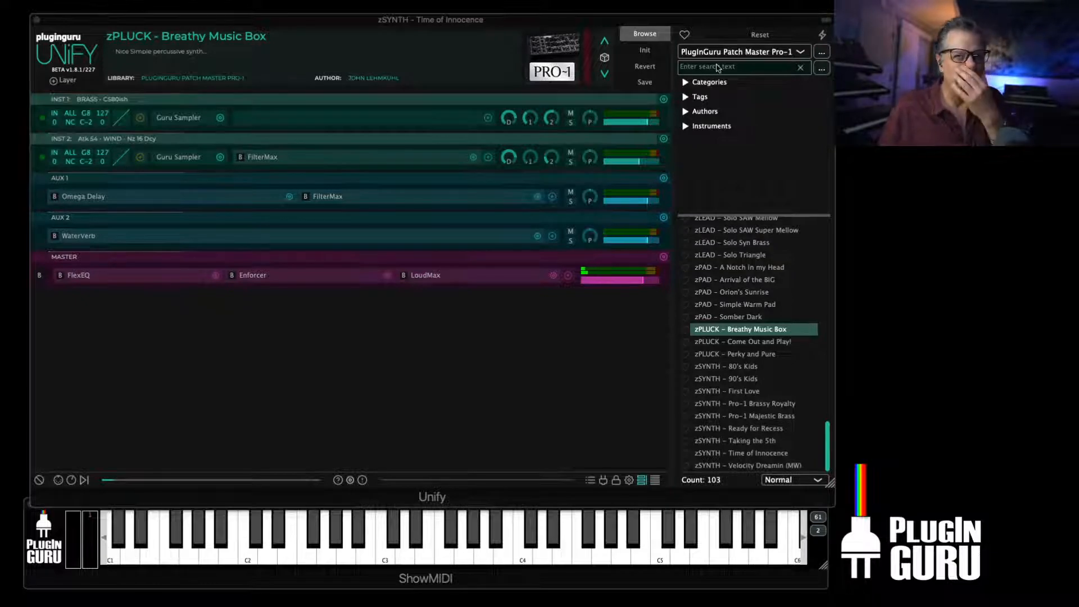
Switch to the PluginGuru O2 Percussa V1 BPM MULTIS library, widen the patch list and load BPM SPLIT - 100 Shadow of Death GRV
{"action": "left_click", "coordinate": [733, 53]}
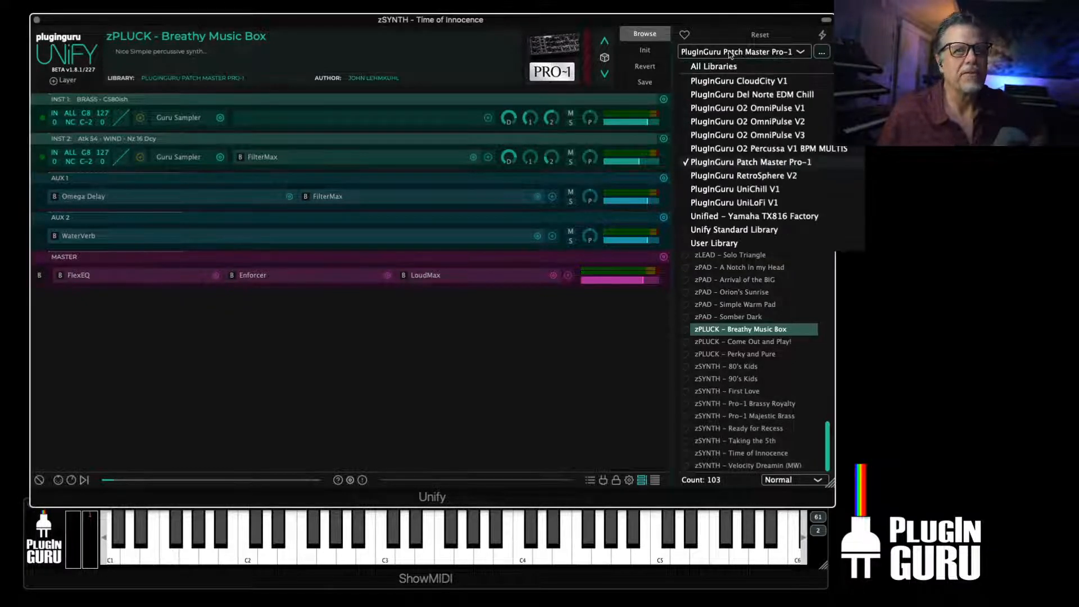
{"action": "left_click", "coordinate": [768, 149]}
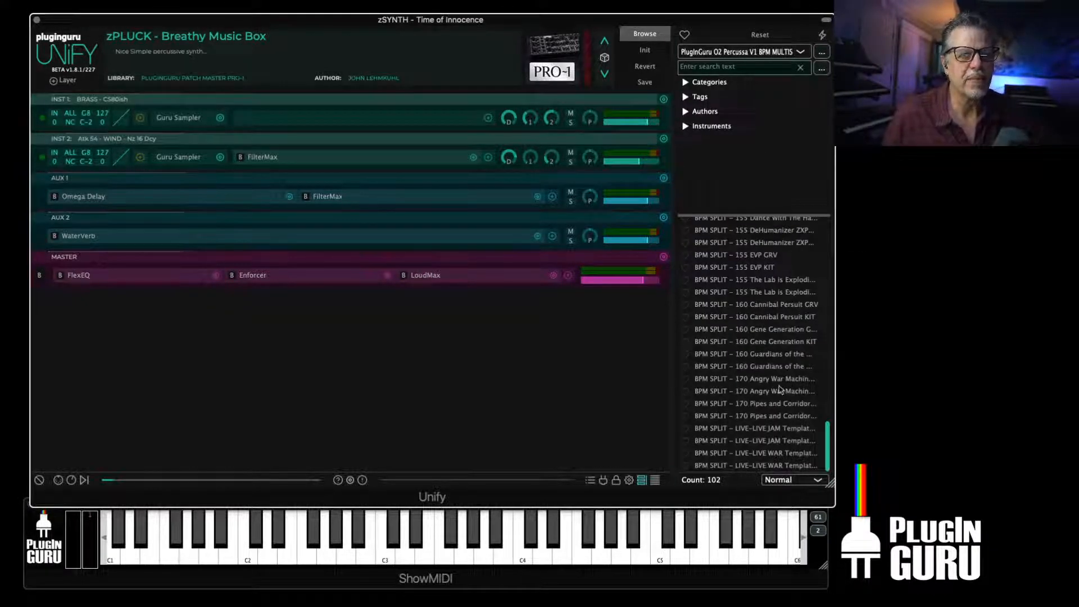
{"action": "scroll", "coordinate": [780, 389], "scroll_direction": "up", "scroll_amount": 15}
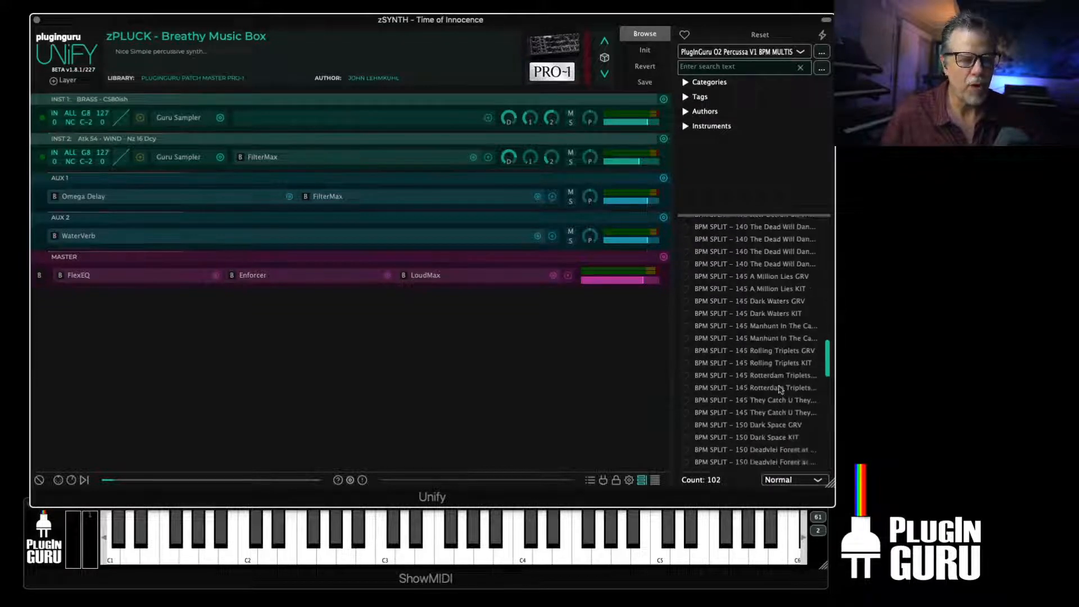
{"action": "scroll", "coordinate": [779, 389], "scroll_direction": "up", "scroll_amount": 10}
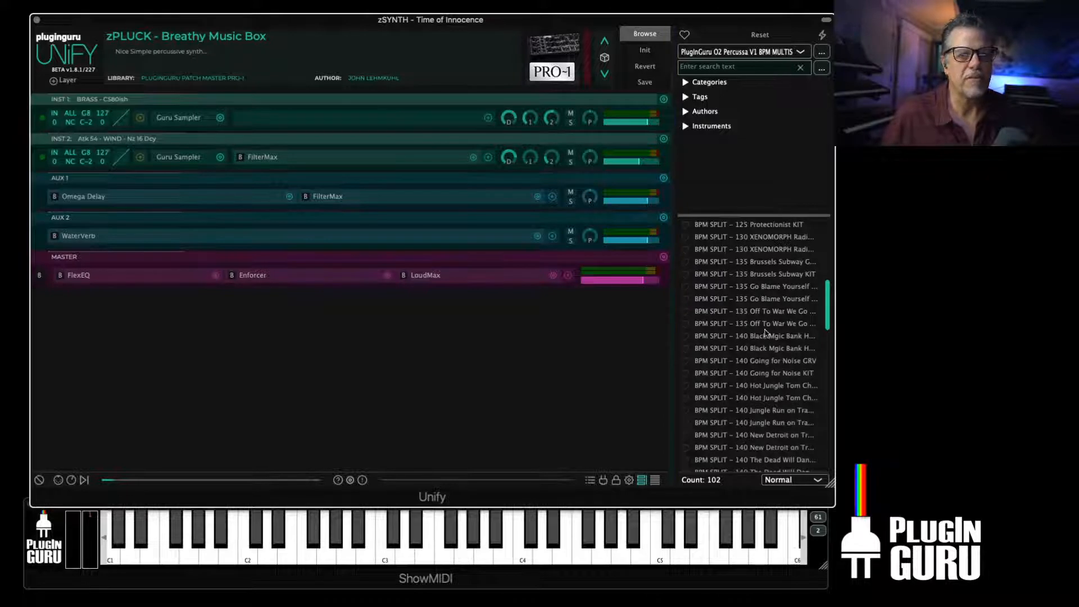
{"action": "scroll", "coordinate": [780, 340], "scroll_direction": "up", "scroll_amount": 5}
{"action": "scroll", "coordinate": [780, 340], "scroll_direction": "up", "scroll_amount": 3}
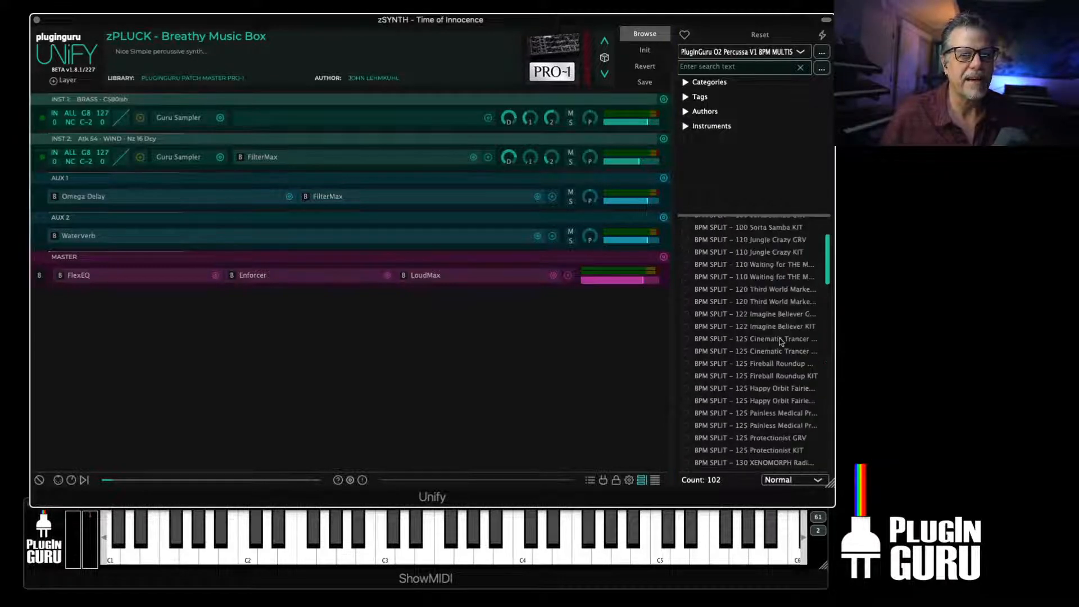
{"action": "left_click_drag", "start_coordinate": [675, 352], "coordinate": [647, 354]}
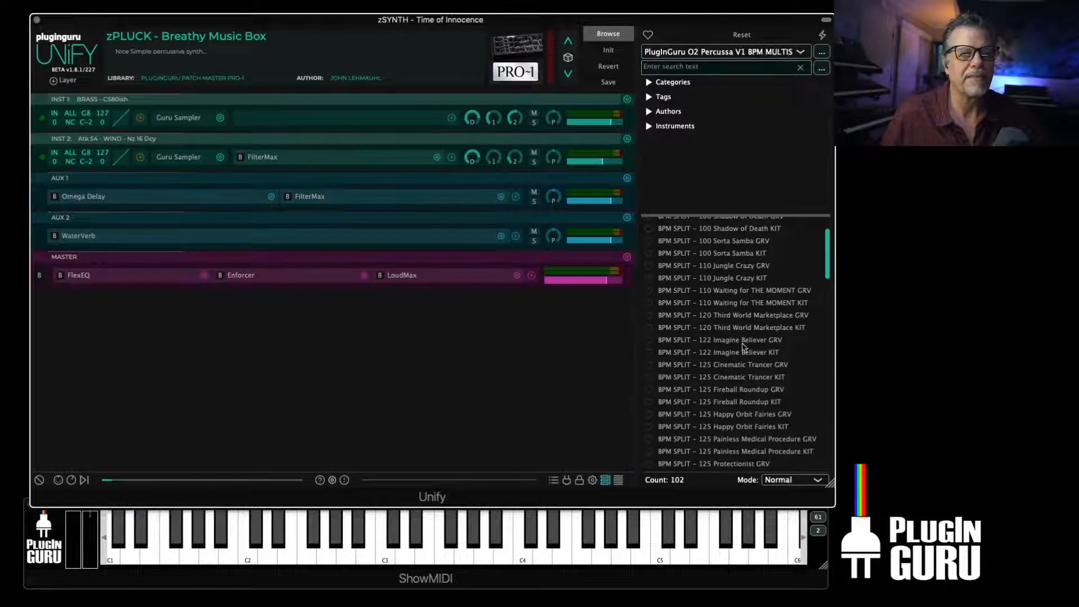
{"action": "scroll", "coordinate": [743, 347], "scroll_direction": "up", "scroll_amount": 2}
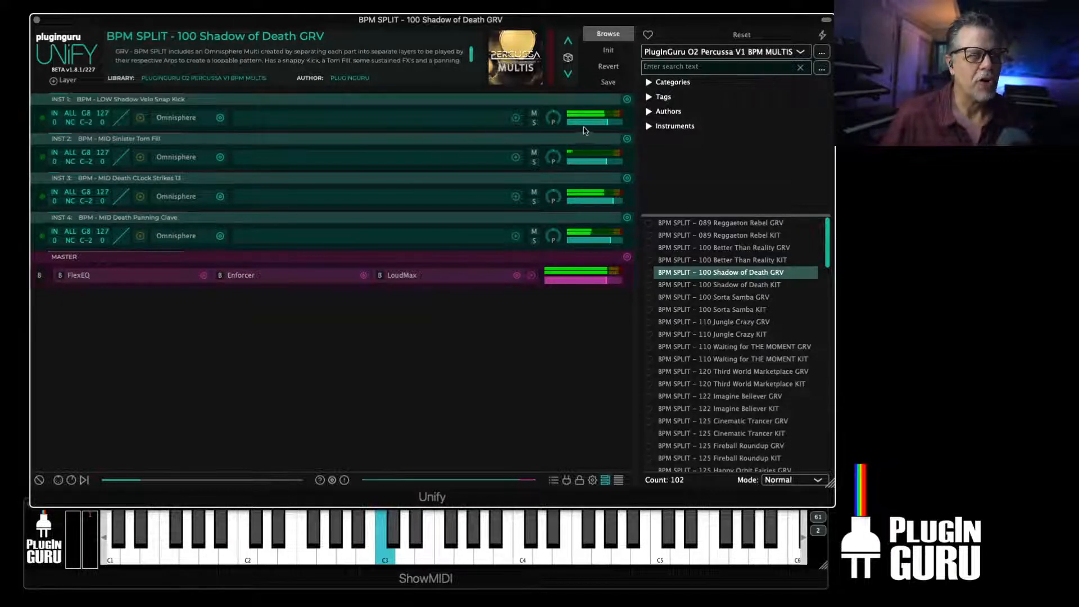
Solo the INST 1 layer and show the arpeggiator of its Omnisphere patch BPM - LOW Shadow Velo Snap Kick
{"action": "left_click", "coordinate": [532, 123]}
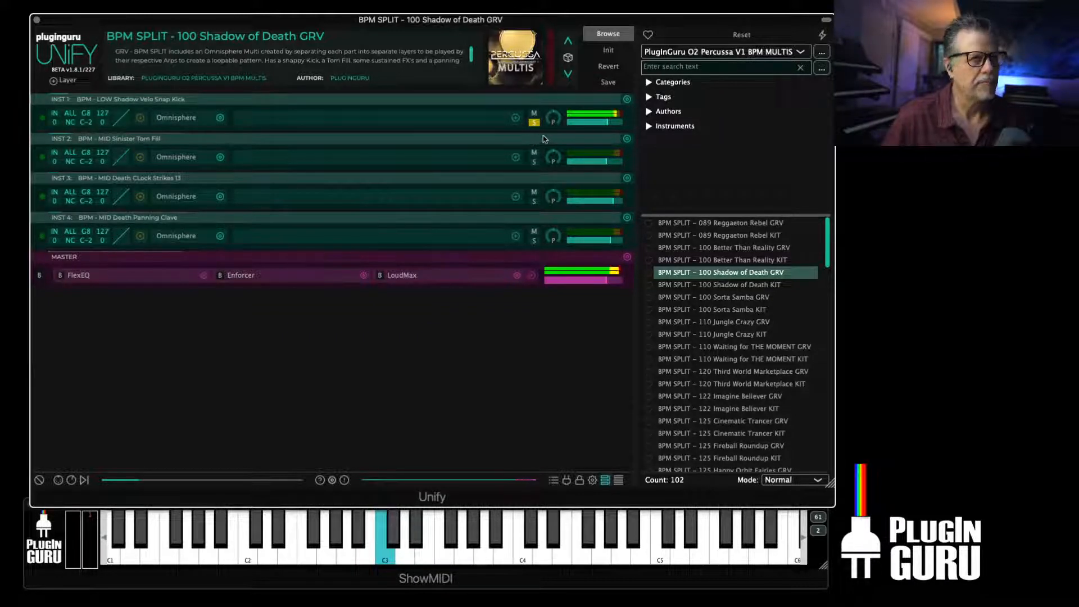
{"action": "left_click", "coordinate": [177, 119]}
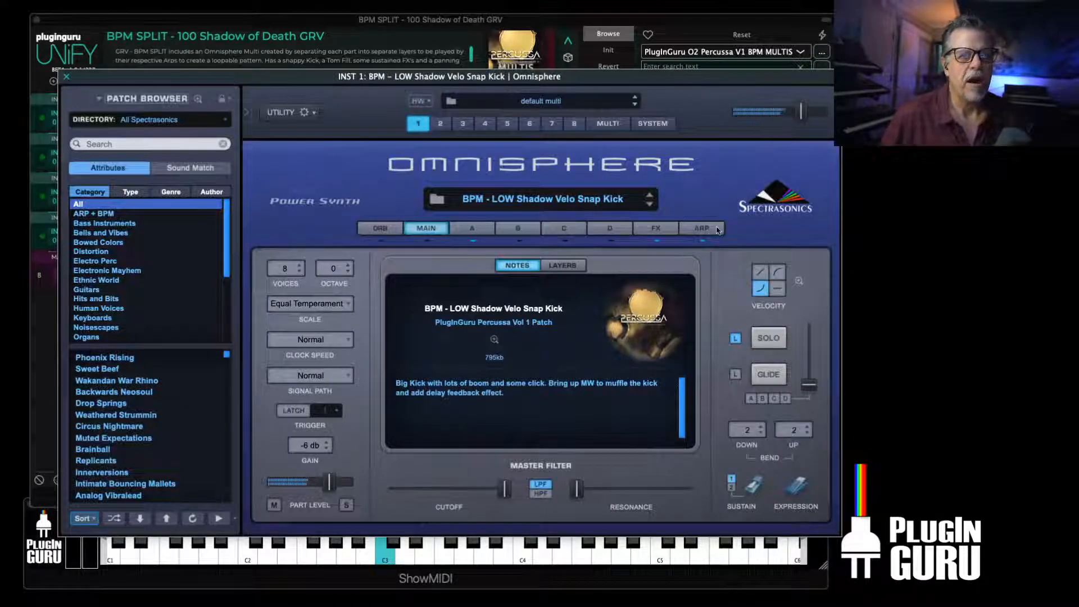
{"action": "left_click", "coordinate": [701, 227]}
{"action": "left_click_drag", "start_coordinate": [616, 80], "coordinate": [579, 18]}
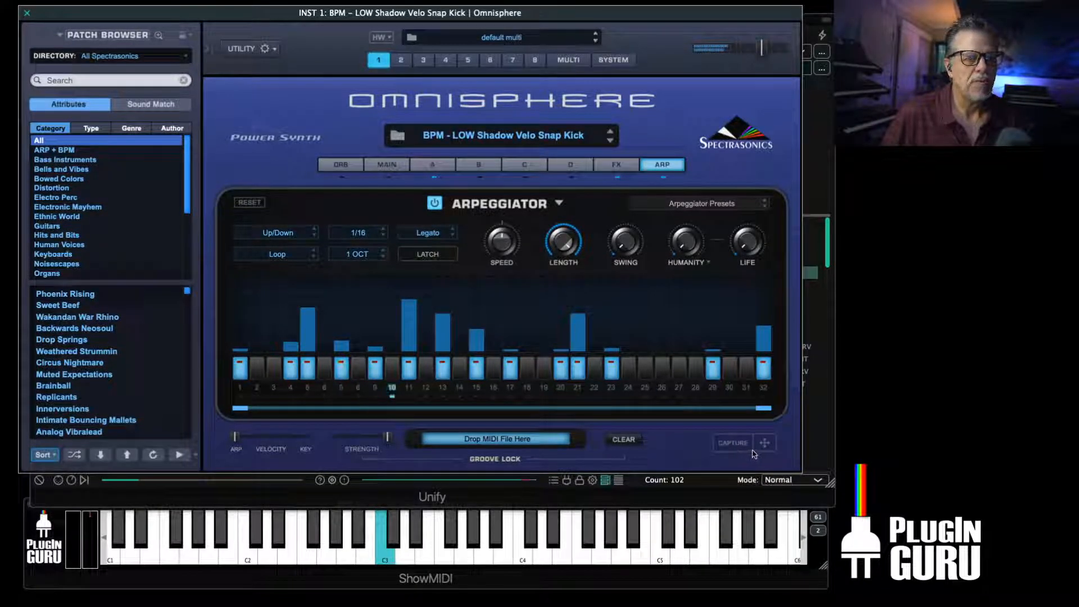
Capture 1 bar of the kick's arpeggiator pattern, export it to the desktop as a MIDI file and close Omnisphere
{"action": "left_click", "coordinate": [734, 443]}
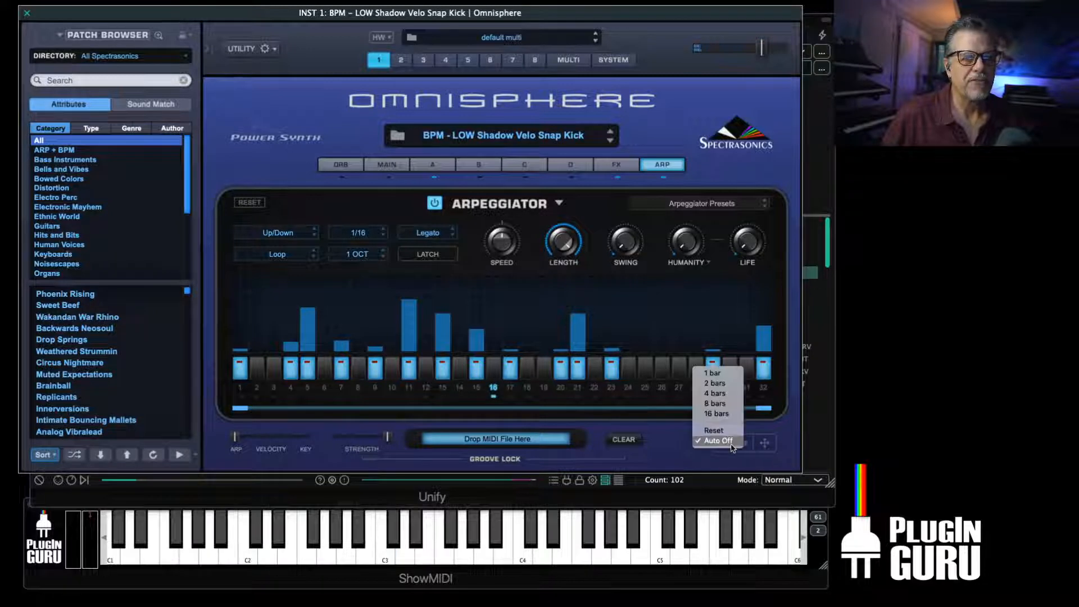
{"action": "left_click", "coordinate": [723, 371]}
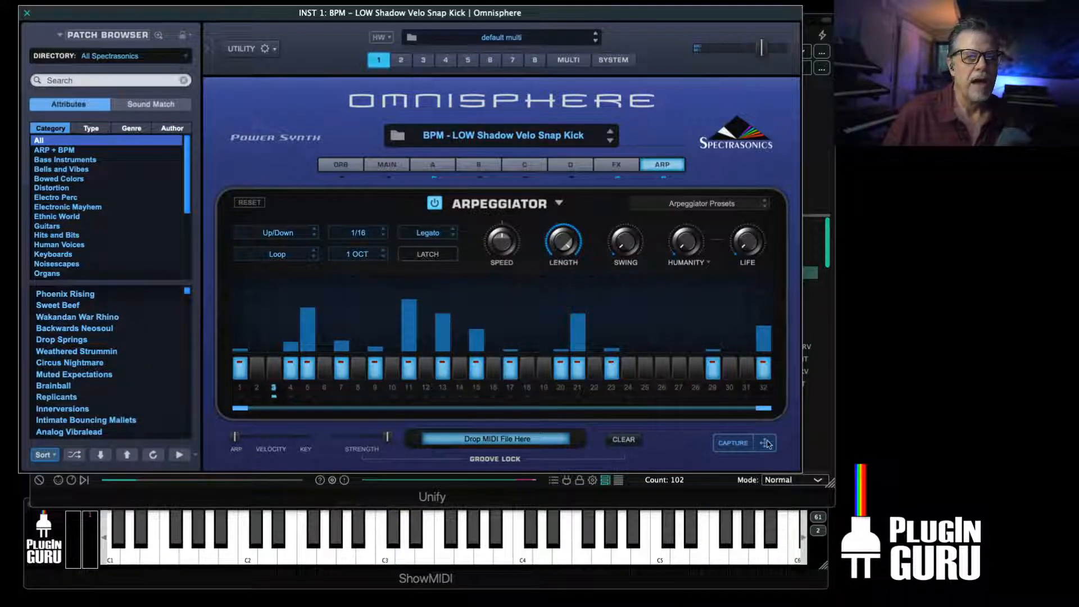
{"action": "left_click_drag", "start_coordinate": [768, 444], "coordinate": [903, 302]}
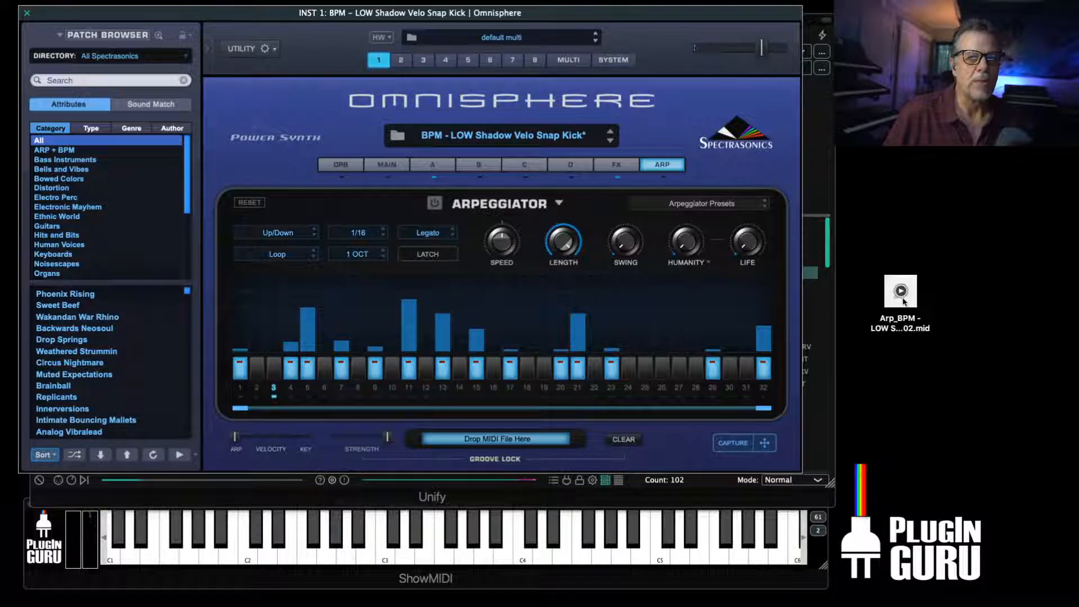
{"action": "left_click", "coordinate": [26, 13]}
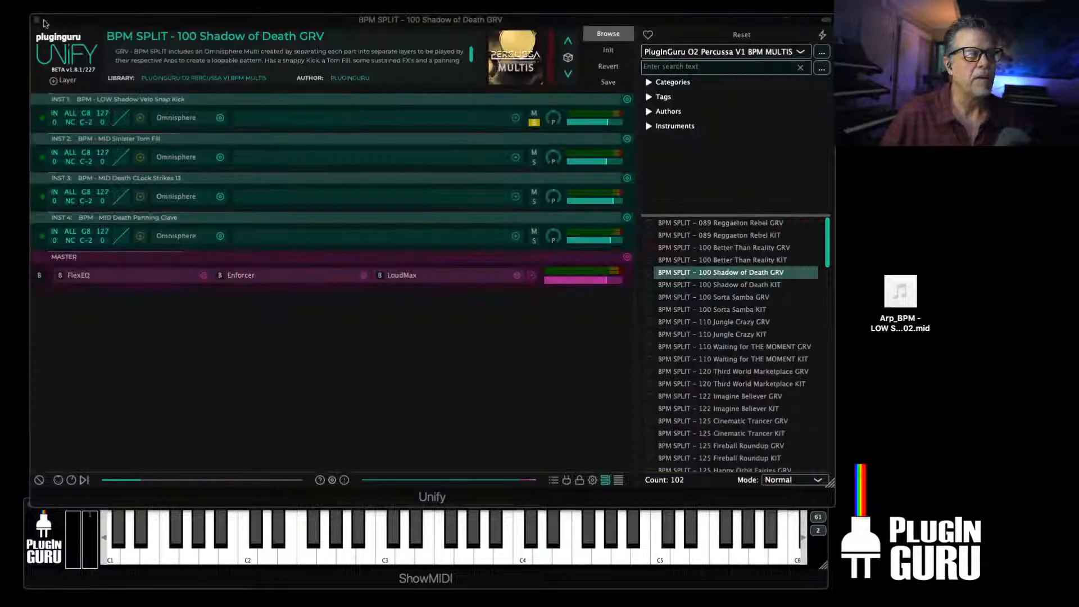
Initialize the patch and switch the library to PluginGuru Patch Master Pro-1
{"action": "left_click", "coordinate": [608, 49]}
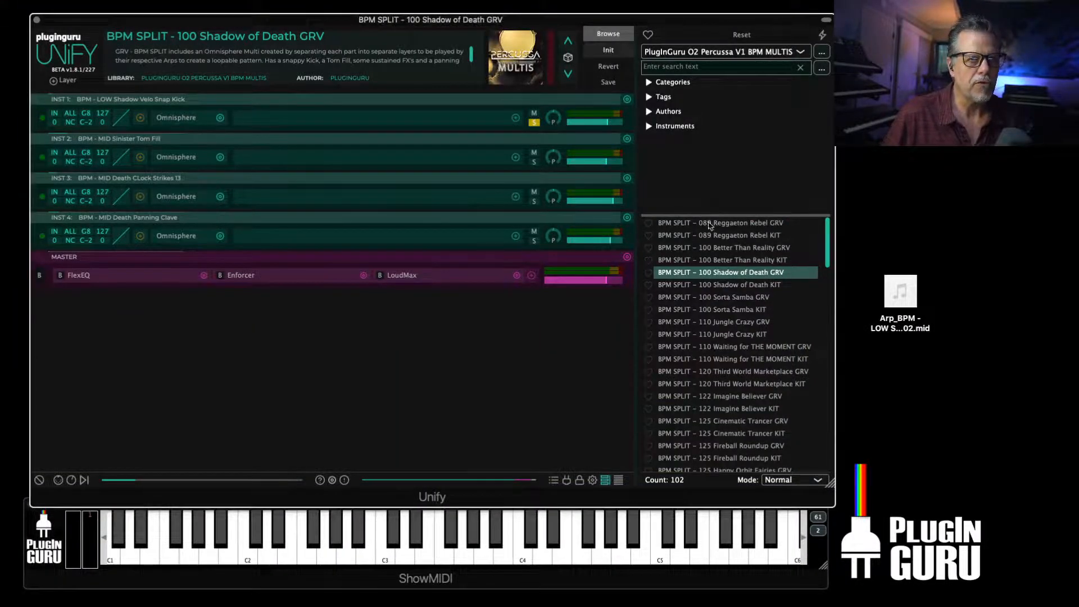
{"action": "left_click", "coordinate": [704, 52]}
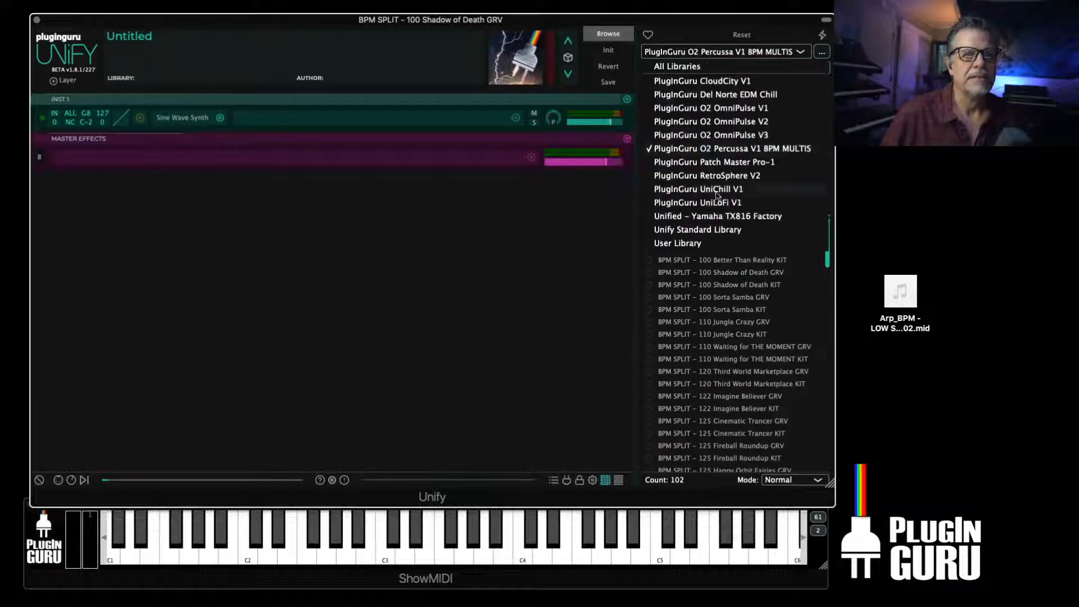
{"action": "left_click", "coordinate": [729, 163]}
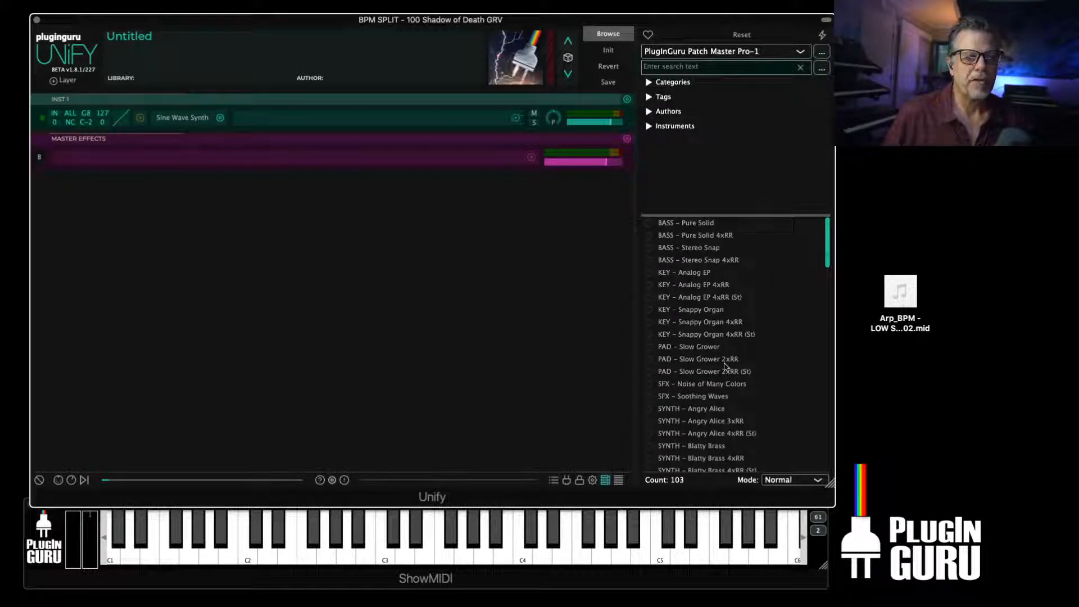
Browse the Patch Master Pro-1 patches and load SYNTH - Razorback SQURE 4xRR (St)
{"action": "scroll", "coordinate": [723, 416], "scroll_direction": "down", "scroll_amount": 8}
{"action": "scroll", "coordinate": [719, 413], "scroll_direction": "down", "scroll_amount": 10}
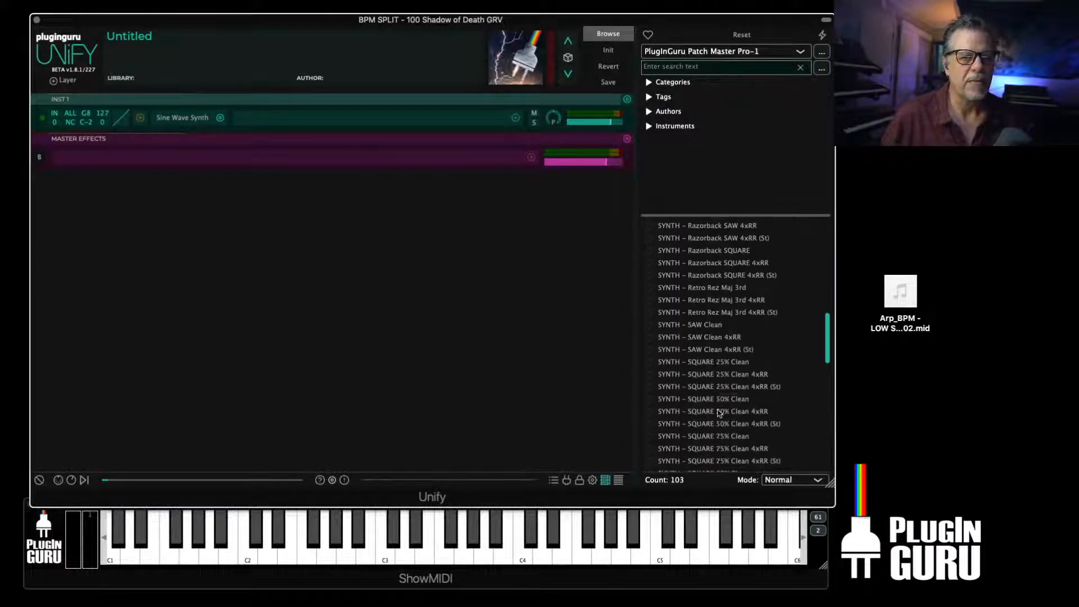
{"action": "scroll", "coordinate": [719, 413], "scroll_direction": "down", "scroll_amount": 2}
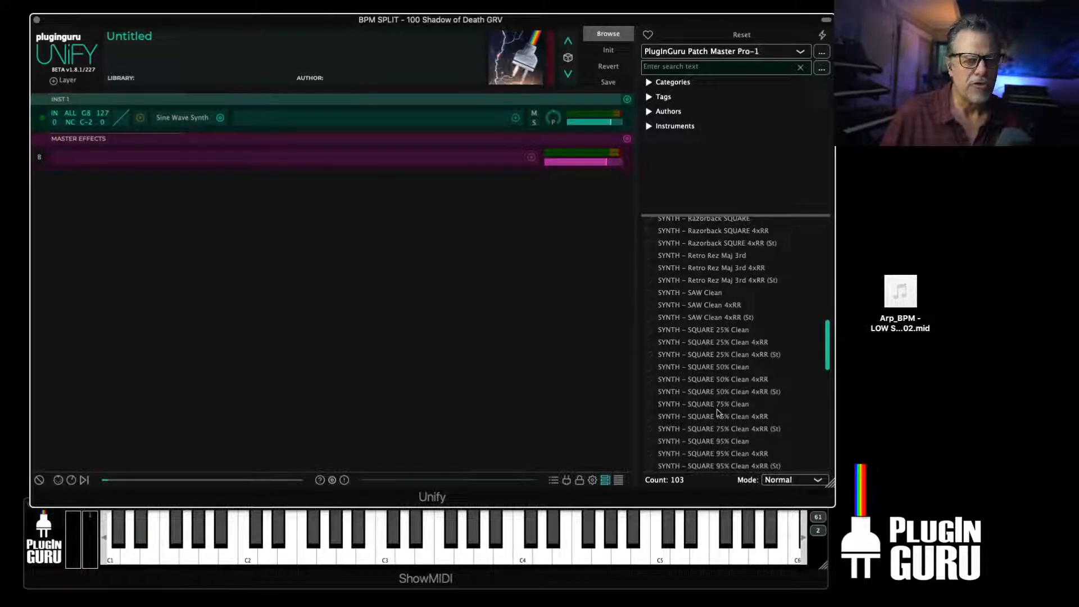
{"action": "scroll", "coordinate": [717, 412], "scroll_direction": "down", "scroll_amount": 7}
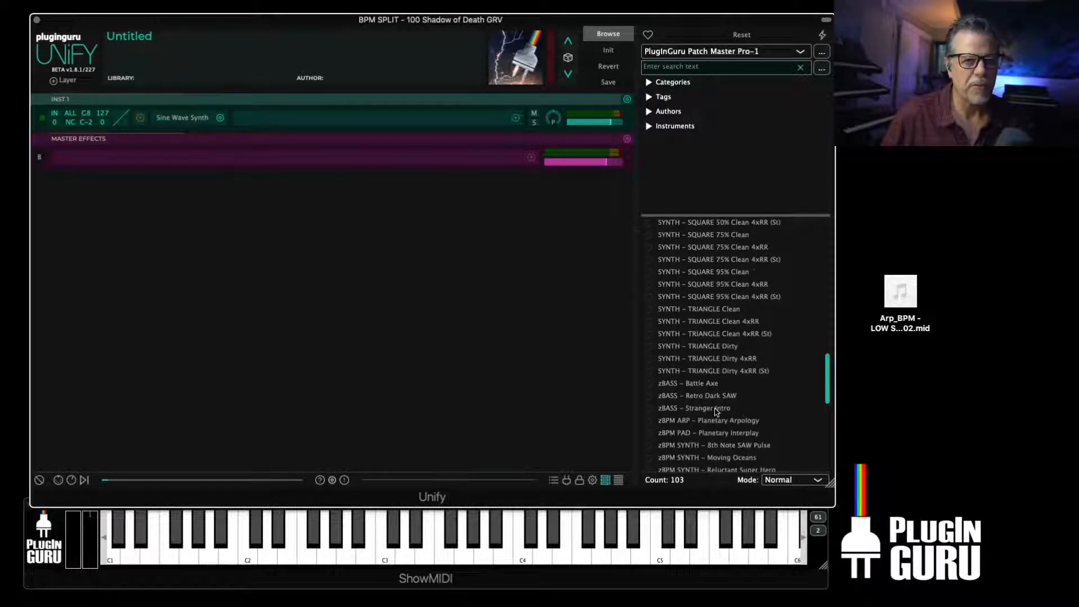
{"action": "scroll", "coordinate": [712, 411], "scroll_direction": "down", "scroll_amount": 2}
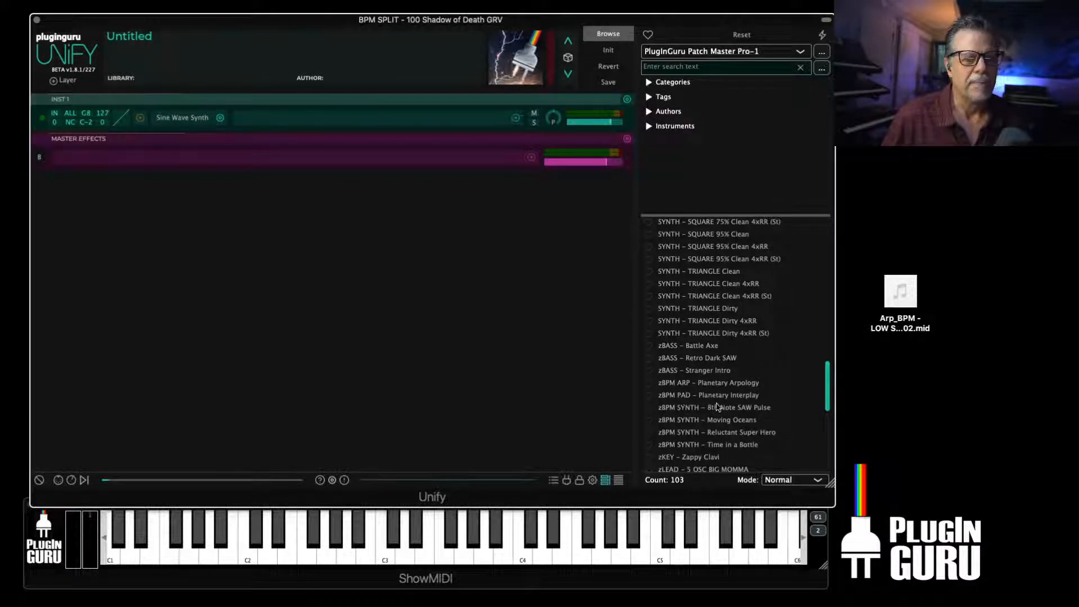
{"action": "scroll", "coordinate": [717, 406], "scroll_direction": "down", "scroll_amount": 2}
{"action": "scroll", "coordinate": [714, 405], "scroll_direction": "up", "scroll_amount": 8}
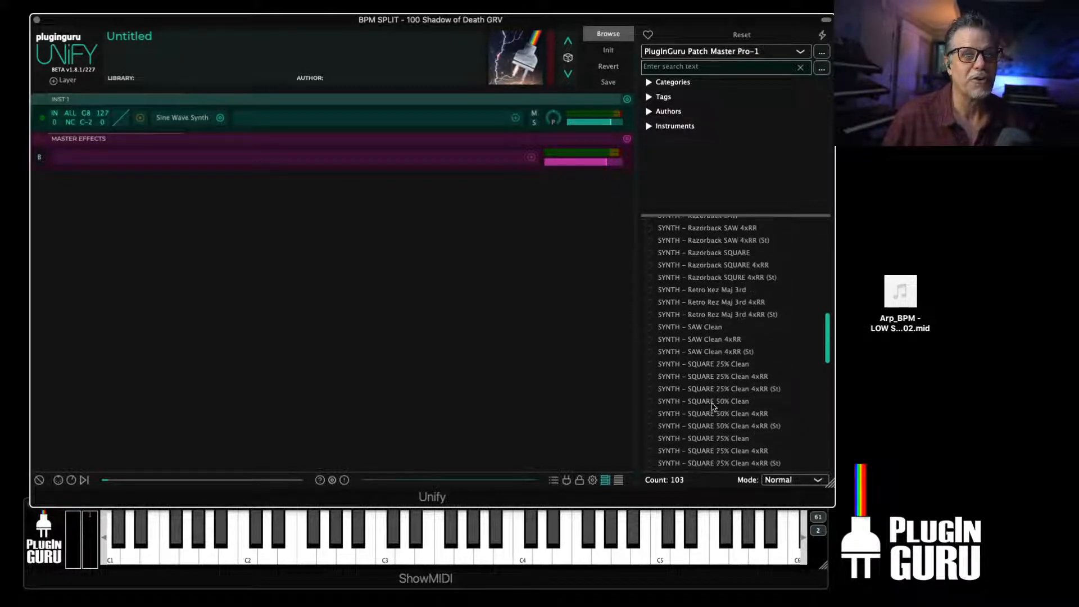
{"action": "scroll", "coordinate": [712, 404], "scroll_direction": "up", "scroll_amount": 3}
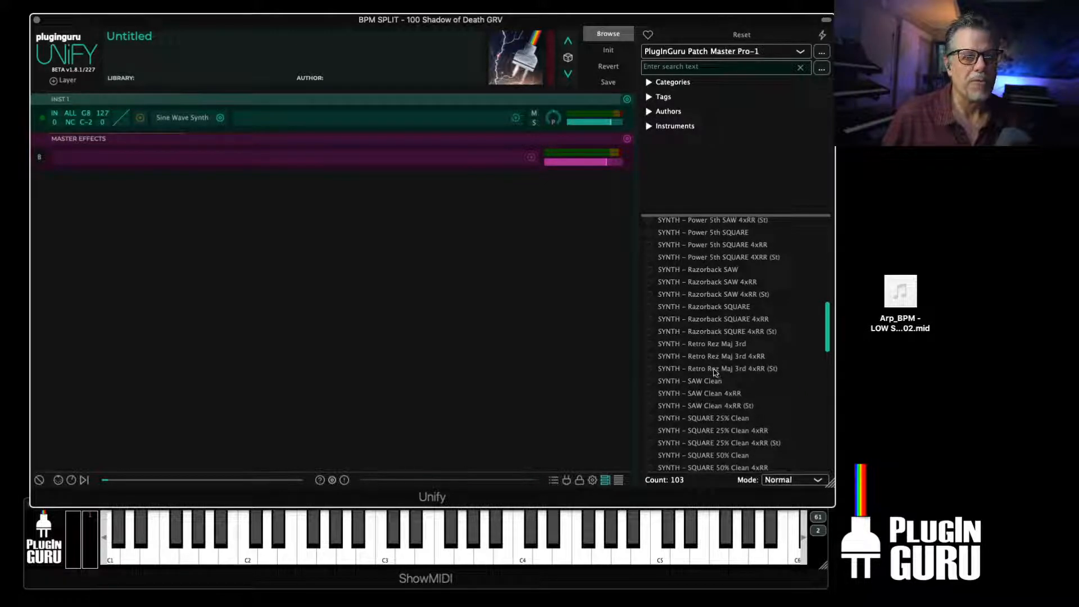
{"action": "scroll", "coordinate": [714, 371], "scroll_direction": "up", "scroll_amount": 4}
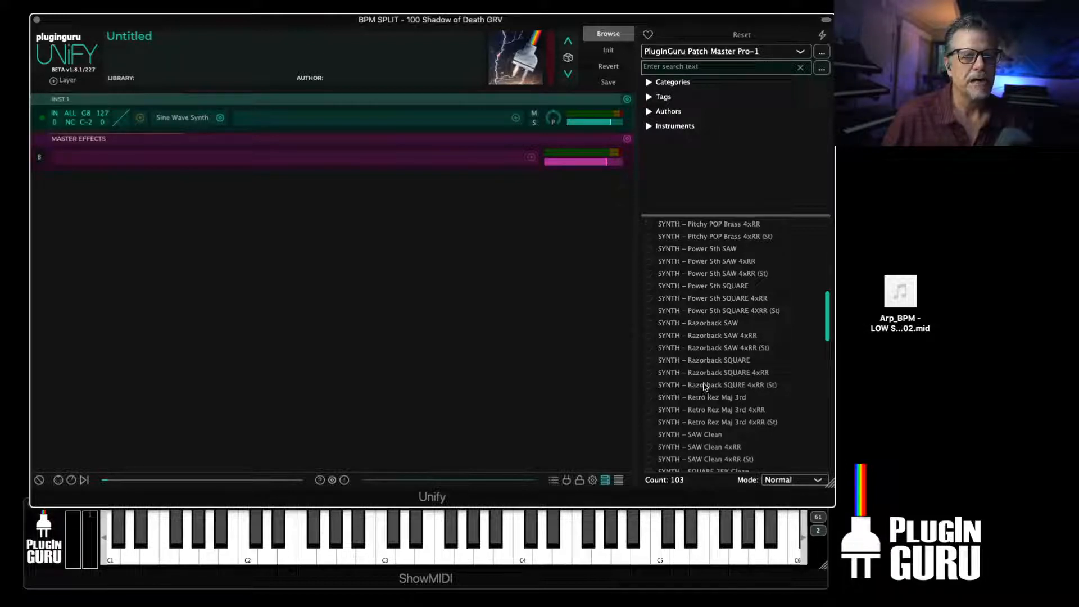
{"action": "left_click", "coordinate": [705, 385]}
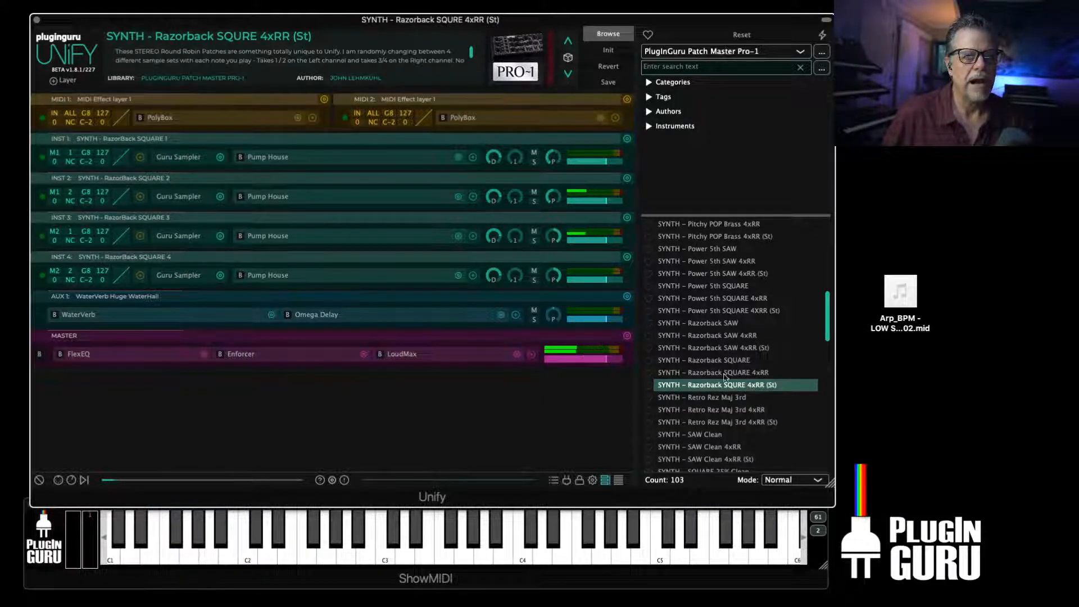
Load the SYNTH - Razorback SQUARE 4xRR patch and set its Guru Sampler sound to SYNTH - RazorBack SQUARE 4xRR
{"action": "left_click", "coordinate": [709, 362]}
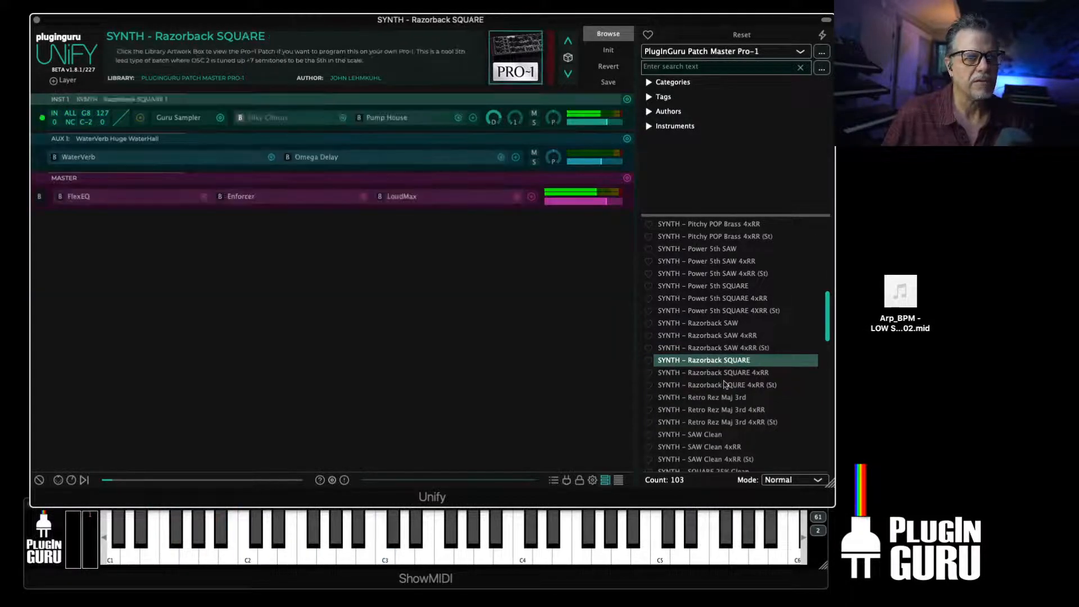
{"action": "left_click", "coordinate": [721, 375]}
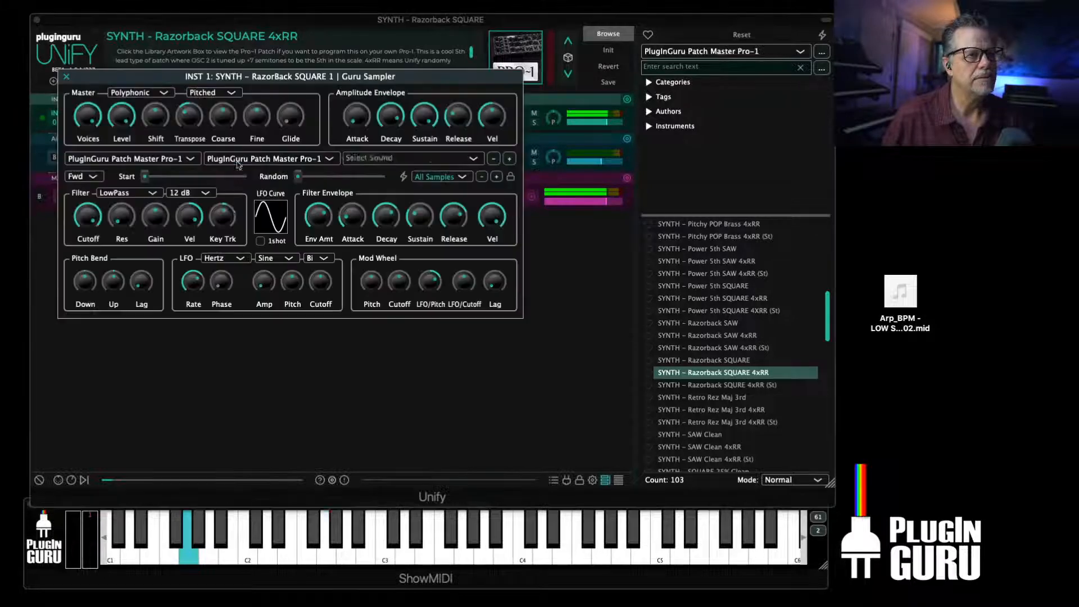
{"action": "left_click", "coordinate": [179, 118]}
{"action": "double_click", "coordinate": [191, 218]}
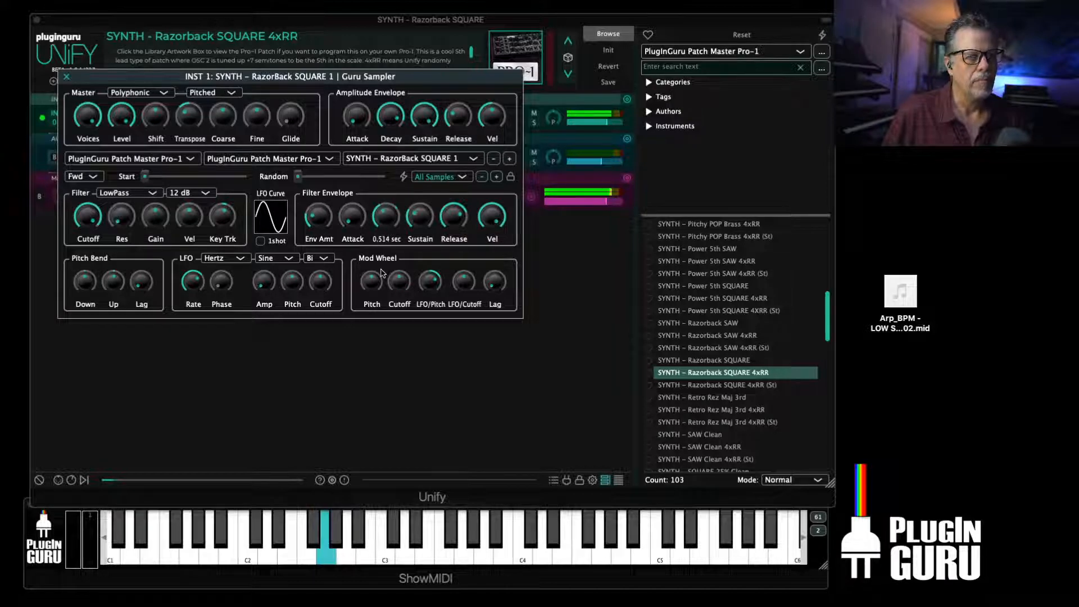
{"action": "left_click", "coordinate": [409, 159]}
{"action": "left_click", "coordinate": [419, 207]}
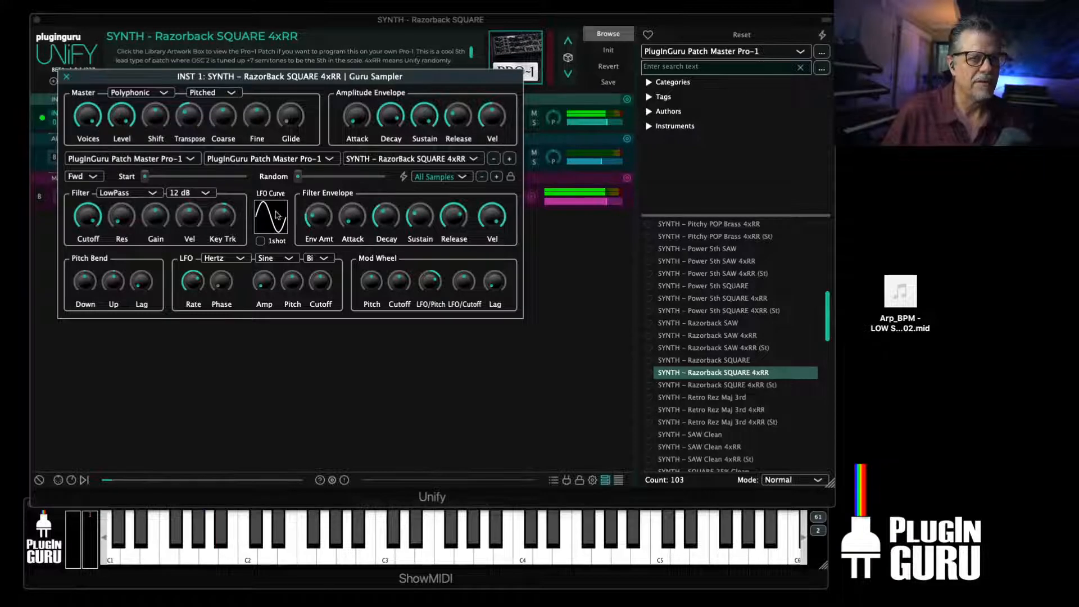
Set the Guru Sampler's filter cutoff to 208 Hz and its filter envelope amount to 7589 Hz, and close the sampler
{"action": "mouse_move", "coordinate": [91, 218]}
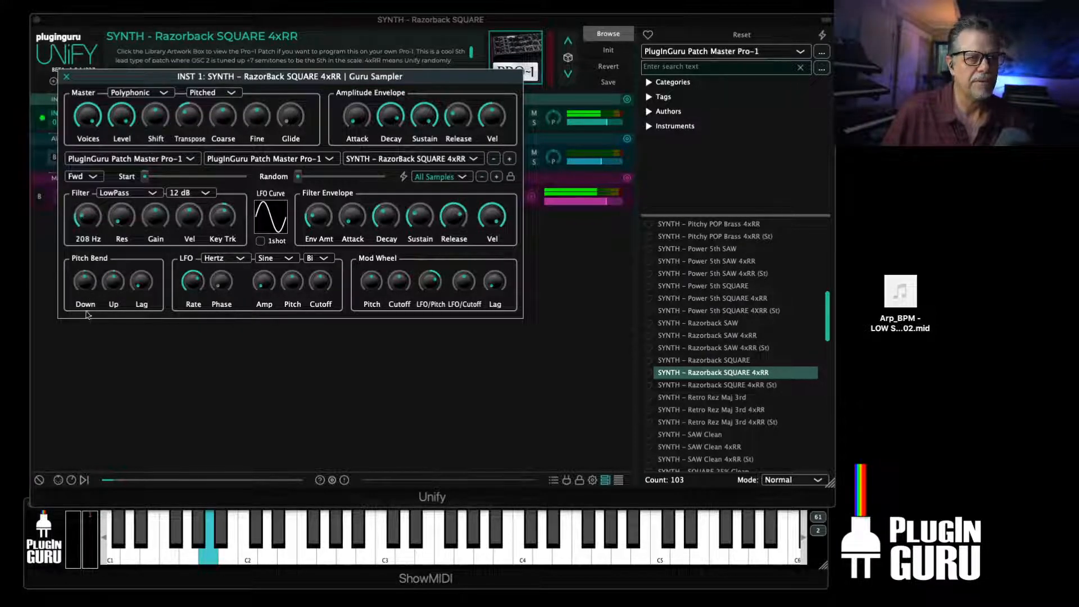
{"action": "left_click_drag", "start_coordinate": [310, 227], "coordinate": [328, 167]}
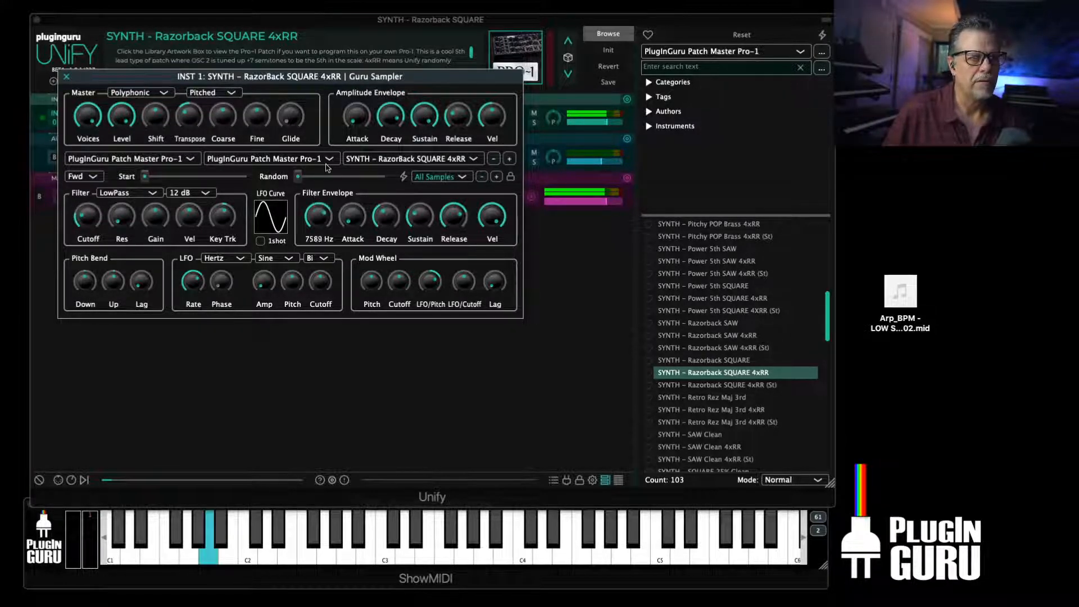
{"action": "left_click", "coordinate": [66, 76]}
Insert a MIDIBox effect on the INST 1 layer and load the exported Arp_BPM - LOW Shadow Velo Snap Kick MIDI file from the desktop
{"action": "left_click", "coordinate": [140, 117]}
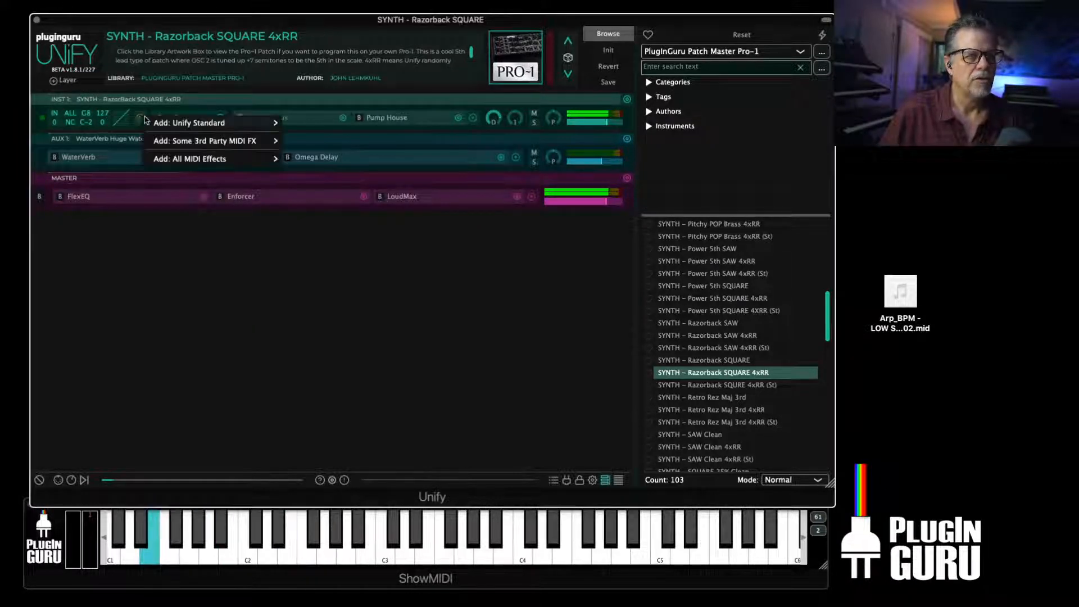
{"action": "mouse_move", "coordinate": [270, 122]}
{"action": "mouse_move", "coordinate": [344, 127]}
{"action": "left_click", "coordinate": [386, 124]}
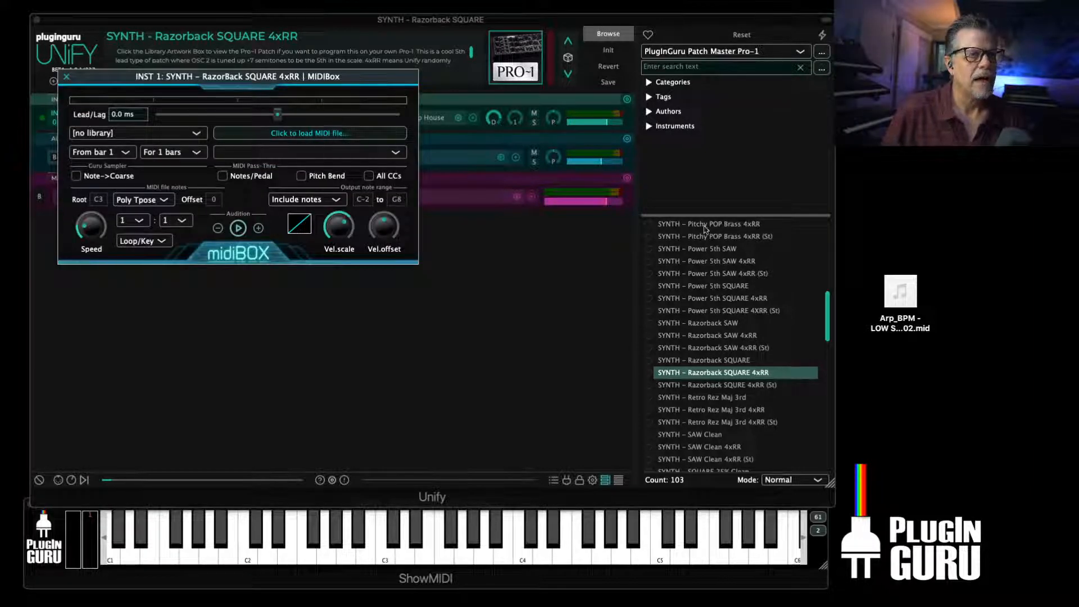
{"action": "left_click_drag", "start_coordinate": [911, 307], "coordinate": [311, 140]}
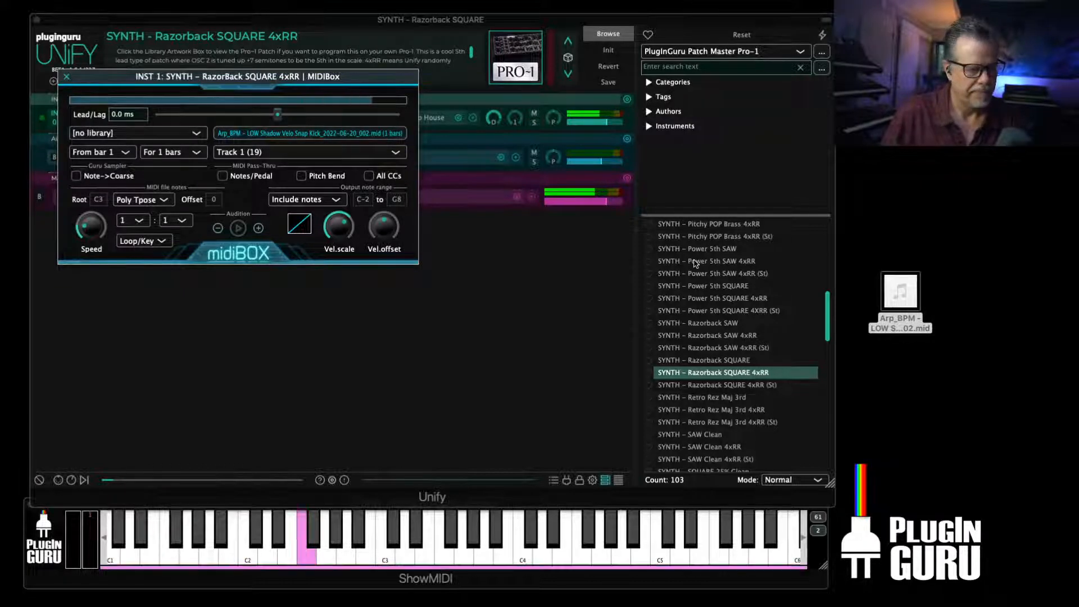
{"action": "left_click", "coordinate": [905, 329]}
{"action": "left_click_drag", "start_coordinate": [905, 328], "coordinate": [939, 332]}
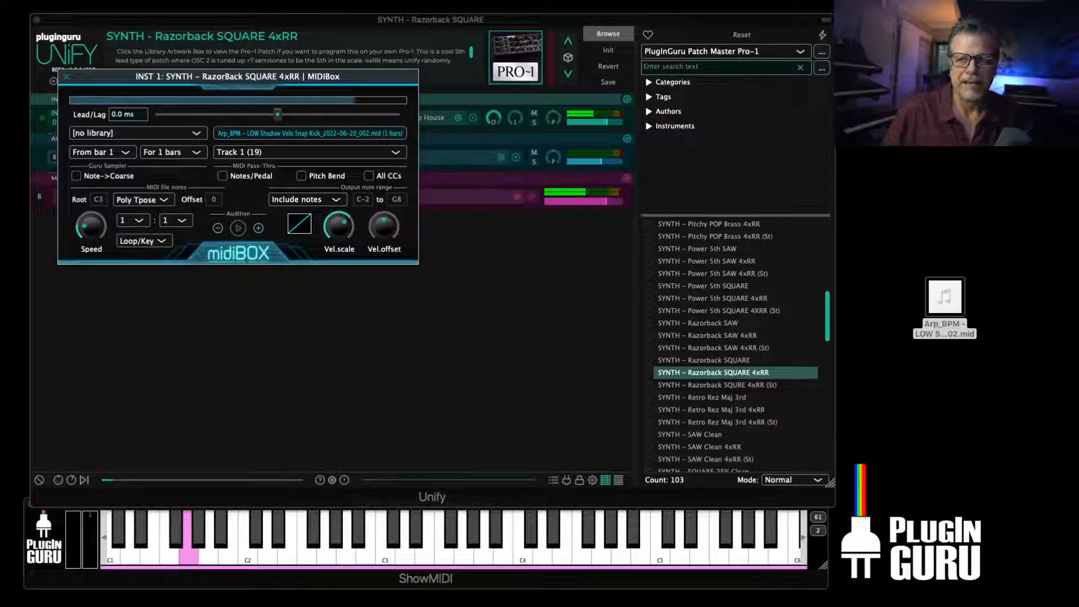
Switch to Finder and create and open a folder named MIDI Files inside the PluginGuru Patch Master Pro-1 library folder
{"action": "left_click_drag", "start_coordinate": [1078, 332], "coordinate": [256, 283]}
{"action": "double_click", "coordinate": [308, 337]}
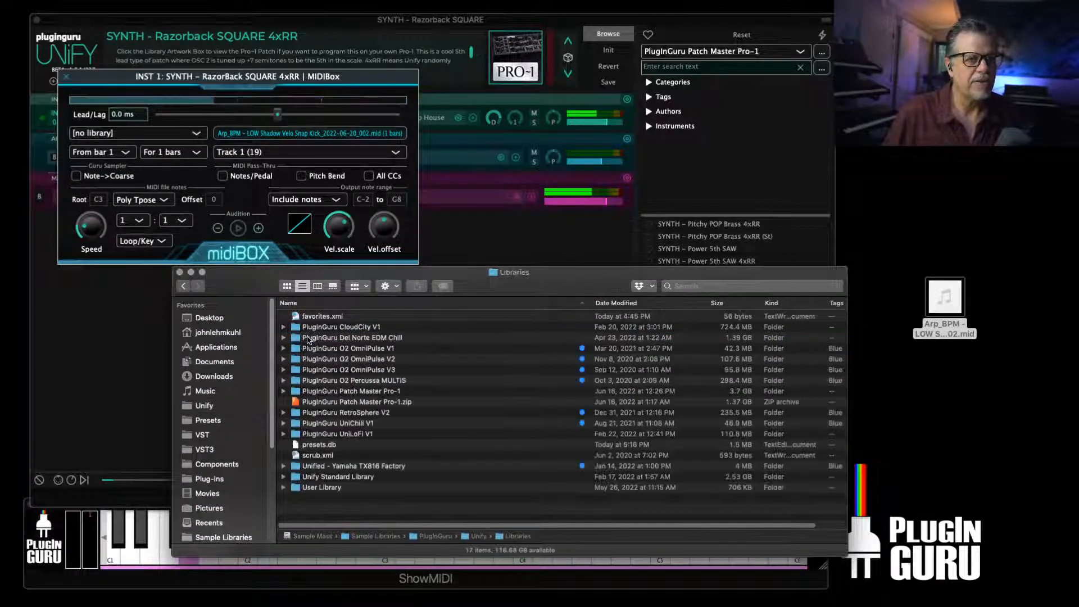
{"action": "double_click", "coordinate": [370, 391]}
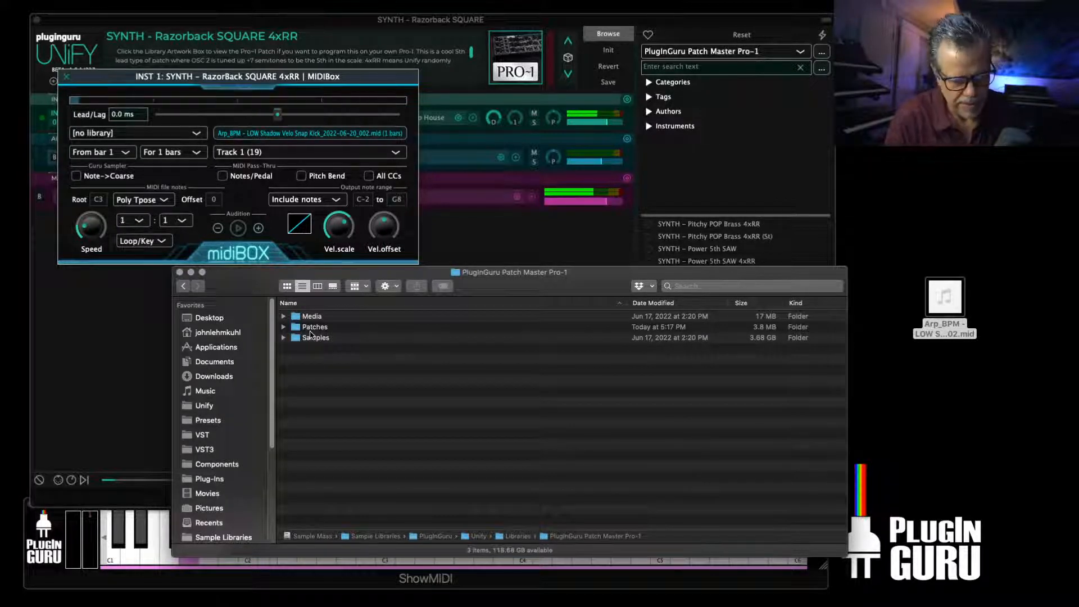
{"action": "key", "text": "shift+super+n"}
{"action": "type", "text": "MIDI Files"}
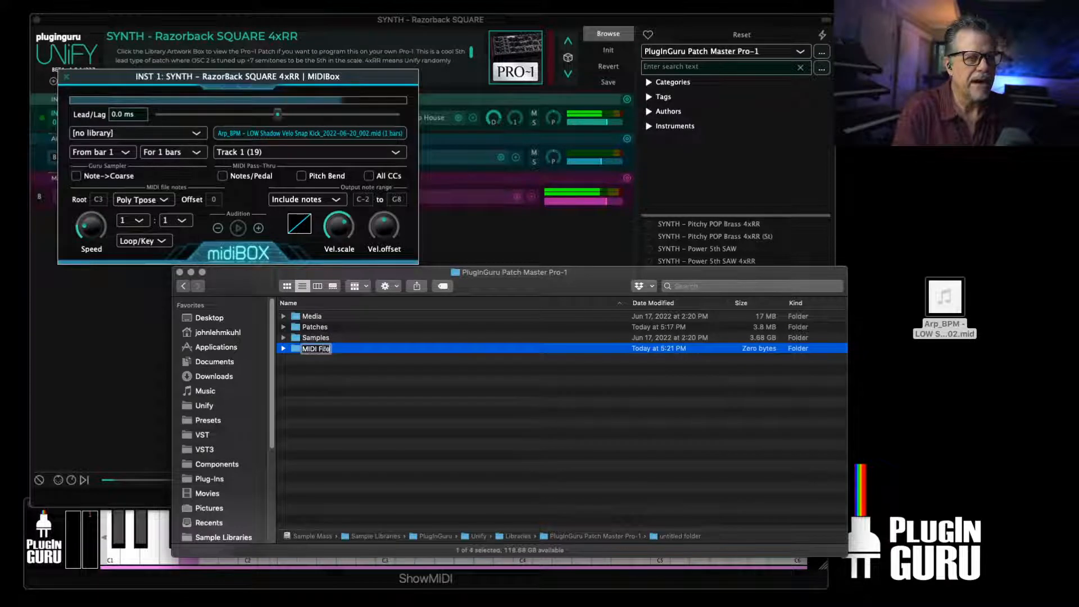
{"action": "key", "text": "Return"}
{"action": "key", "text": "super+Down"}
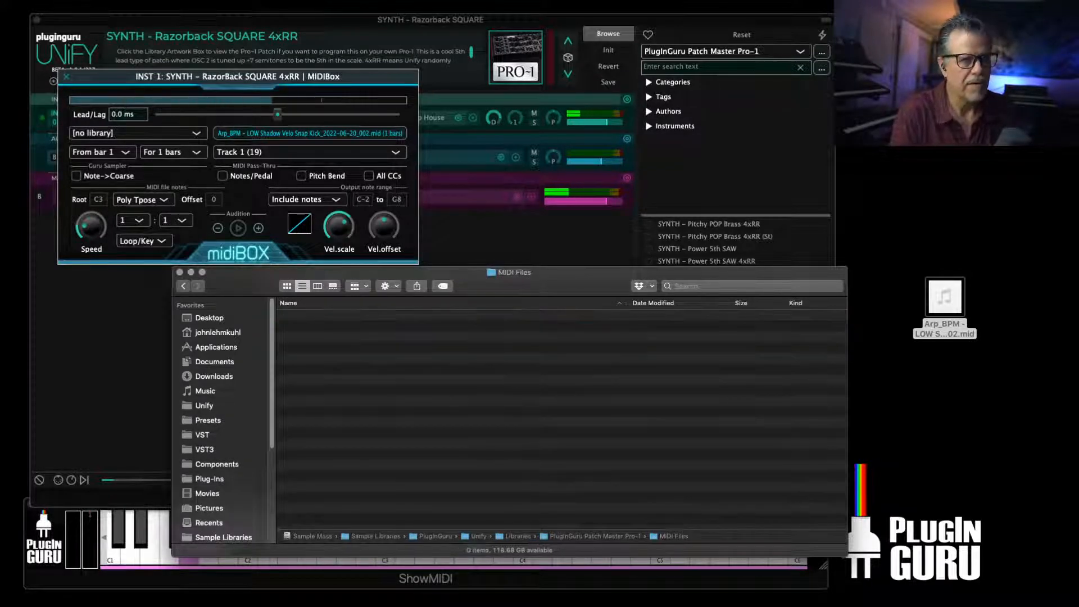
{"action": "key", "text": "shift+super+n"}
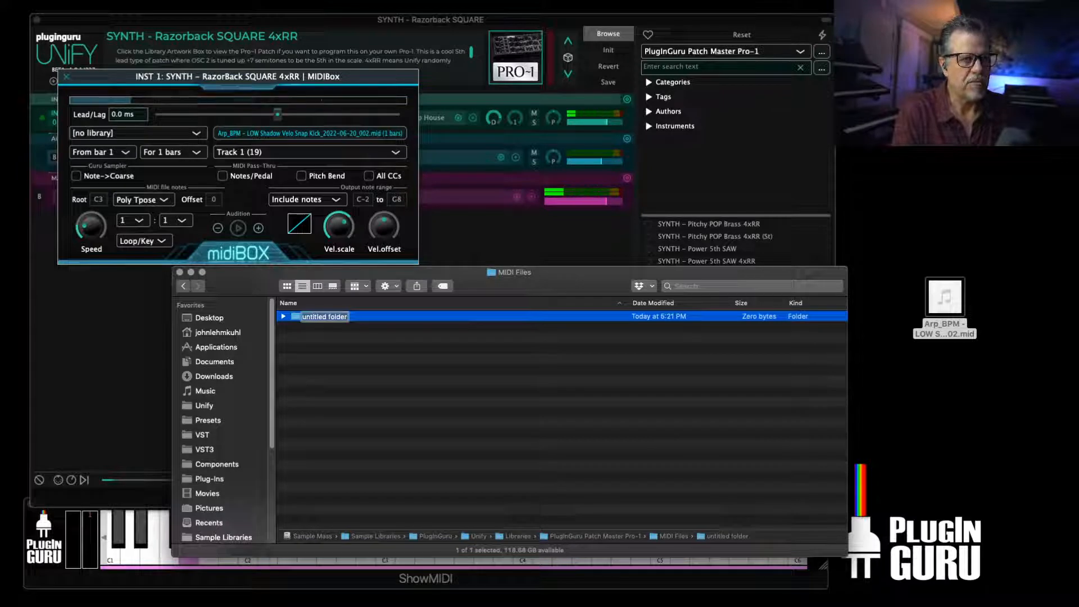
{"action": "key", "text": "super+BackSpace"}
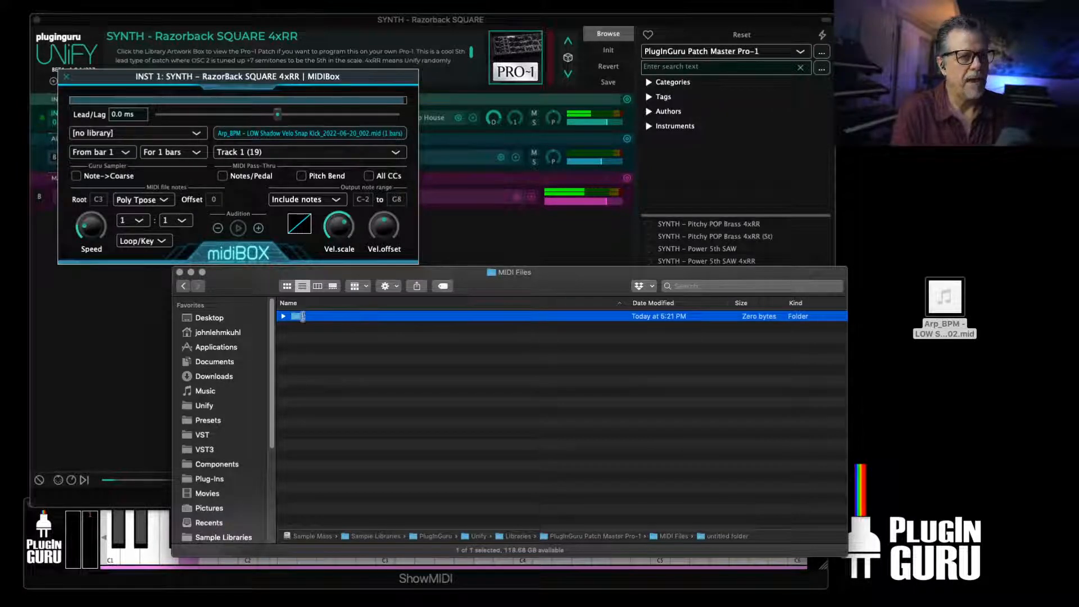
{"action": "key", "text": "Escape"}
{"action": "key", "text": "super+BackSpace"}
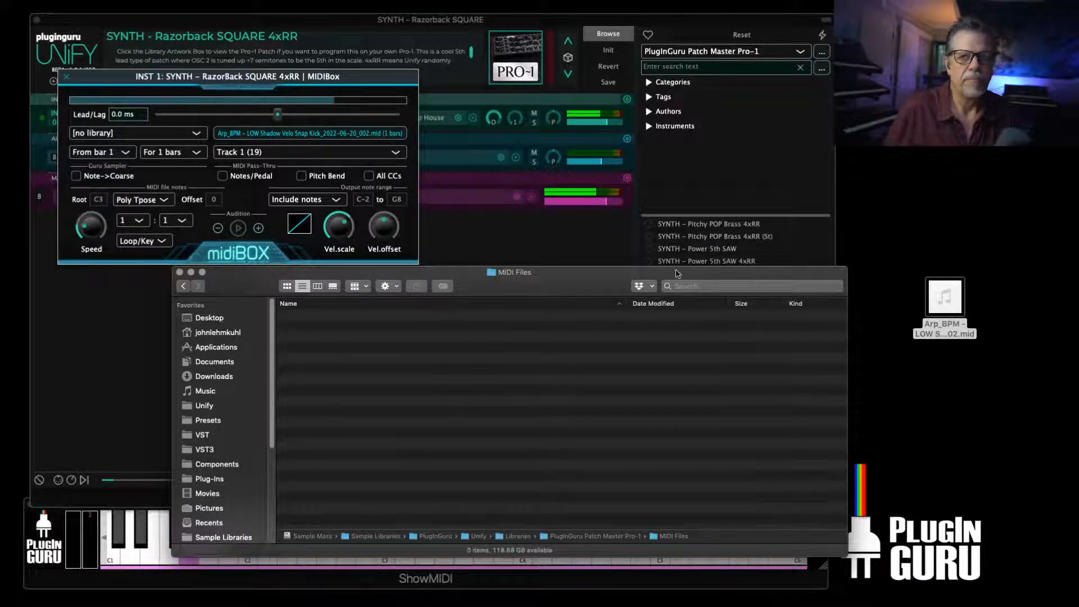
Copy the kick arpeggio MIDI file from the desktop into MIDI Files, reload it from there in MIDIBox, and close both windows
{"action": "left_click_drag", "start_coordinate": [966, 341], "coordinate": [507, 401]}
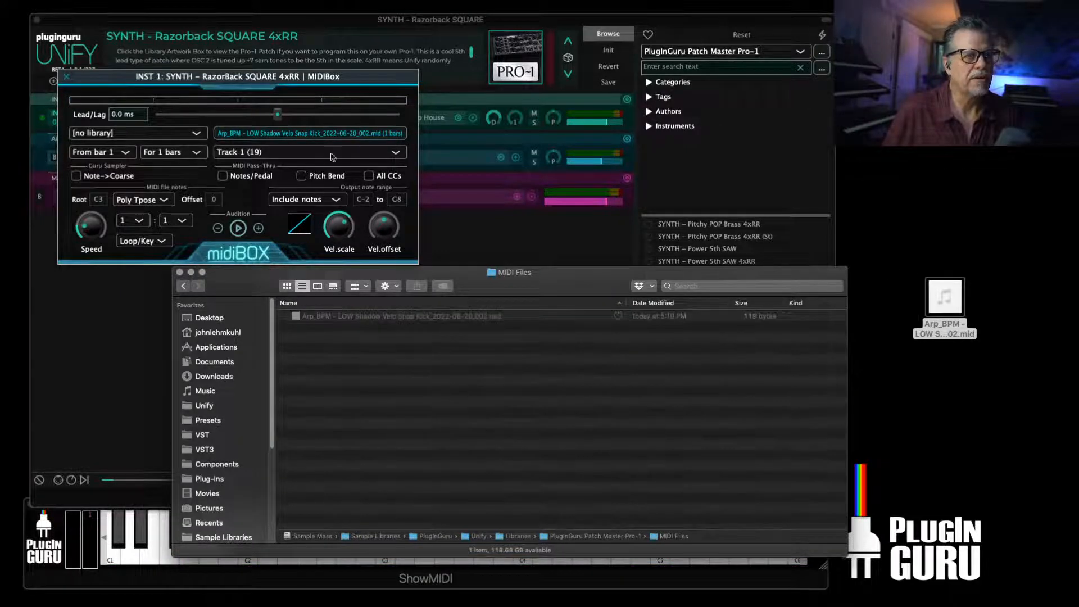
{"action": "left_click_drag", "start_coordinate": [392, 316], "coordinate": [305, 138]}
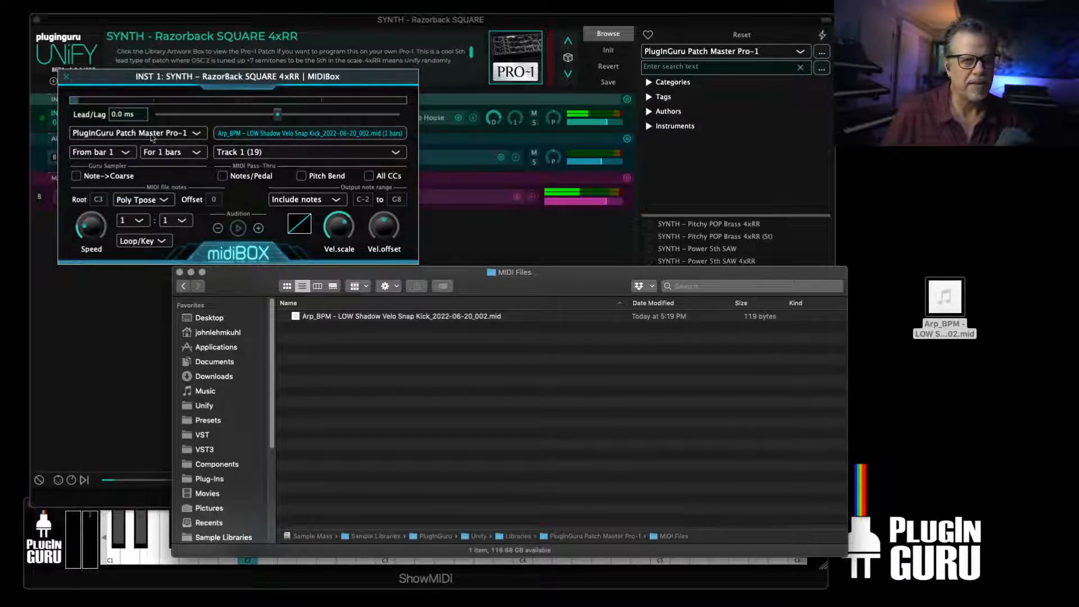
{"action": "left_click", "coordinate": [180, 273]}
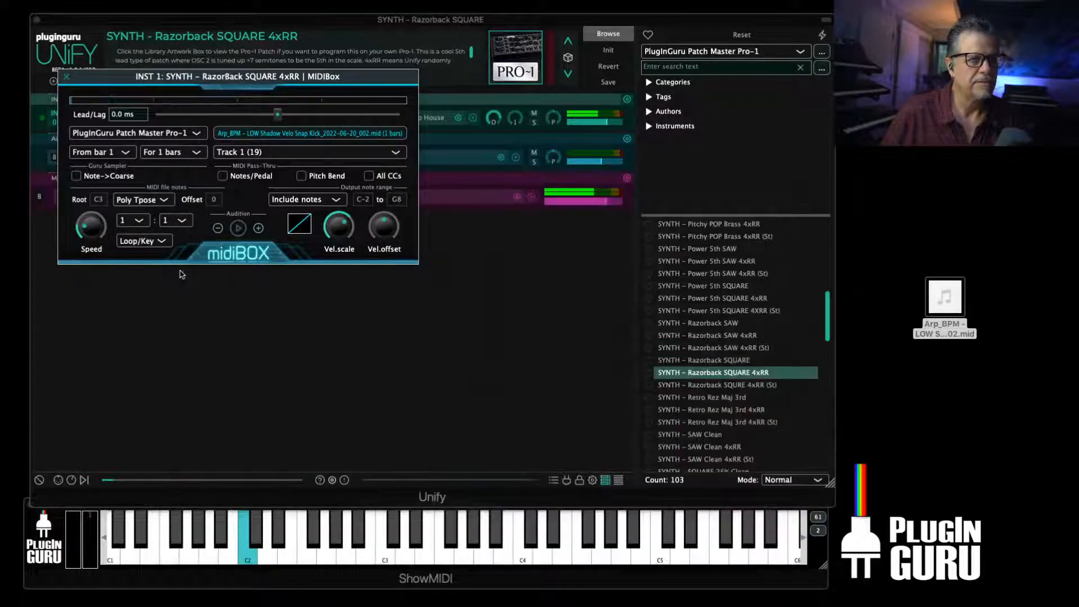
{"action": "left_click", "coordinate": [67, 77]}
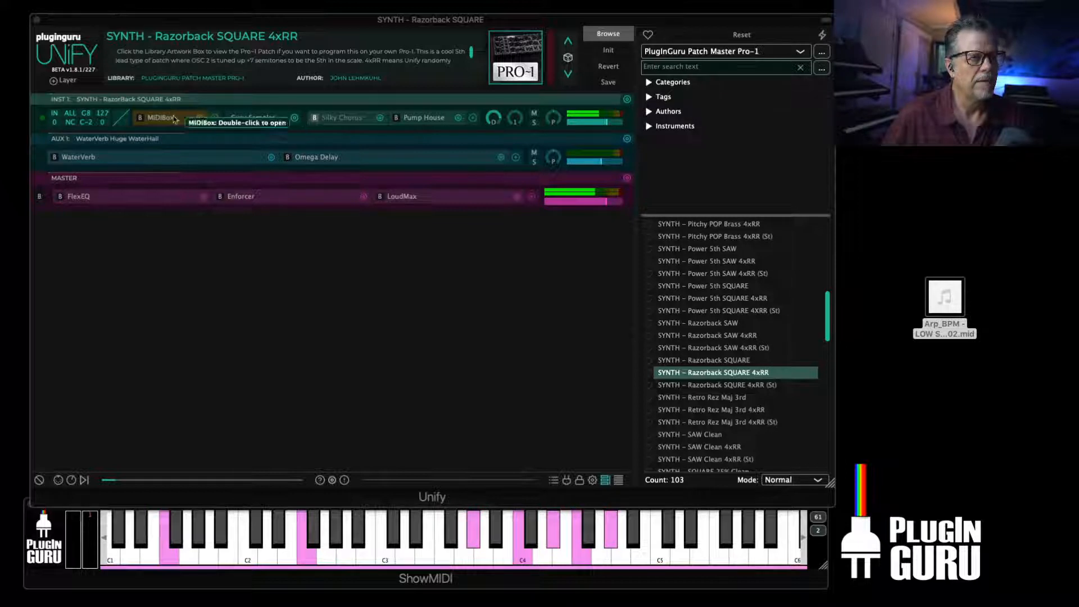
In the INST 1 Guru Sampler, shorten the filter envelope decay and set the LFO to Notes timing at 1/8 with the Saw Dn waveform
{"action": "double_click", "coordinate": [246, 120]}
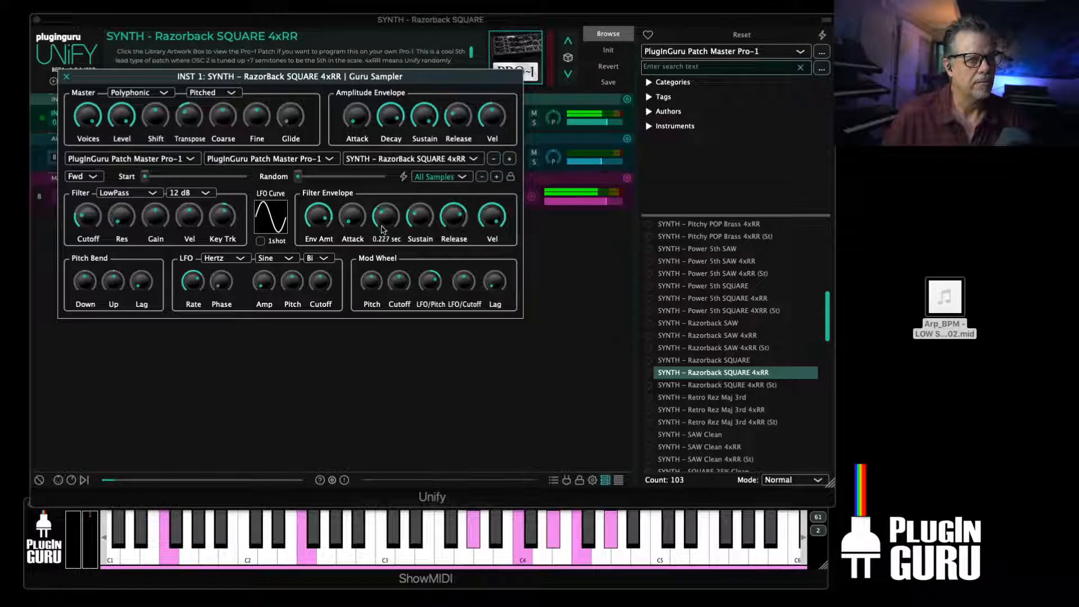
{"action": "scroll", "coordinate": [381, 230], "scroll_direction": "down", "scroll_amount": 2}
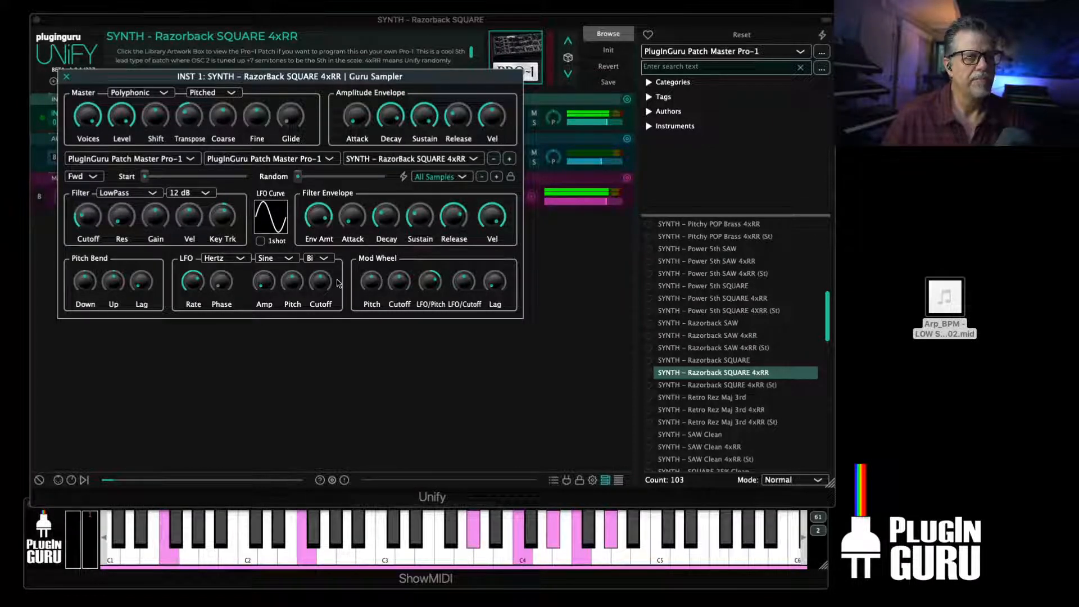
{"action": "left_click", "coordinate": [224, 259]}
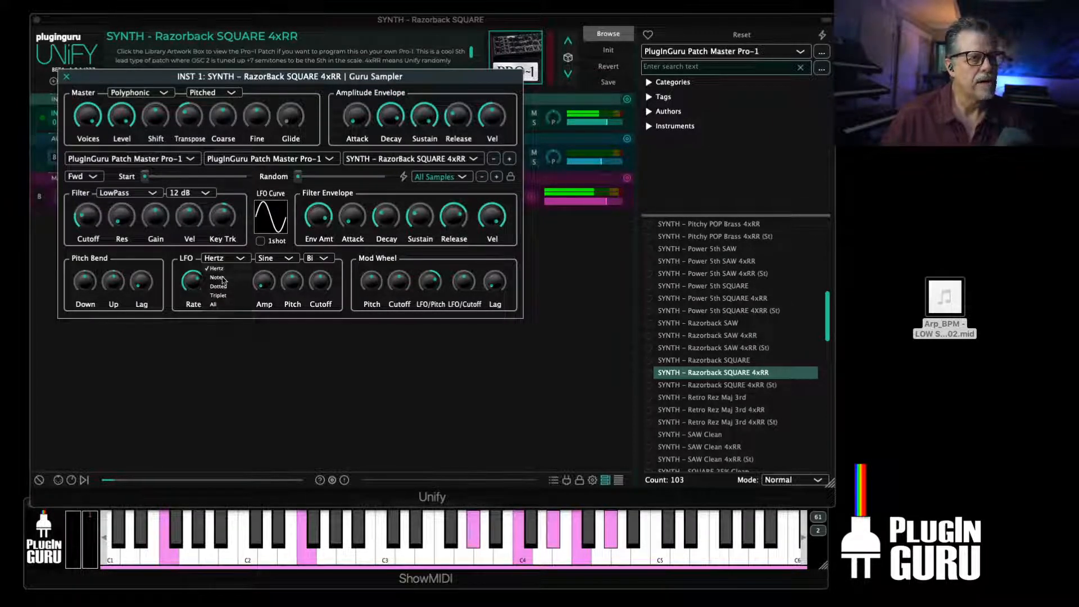
{"action": "left_click", "coordinate": [222, 279]}
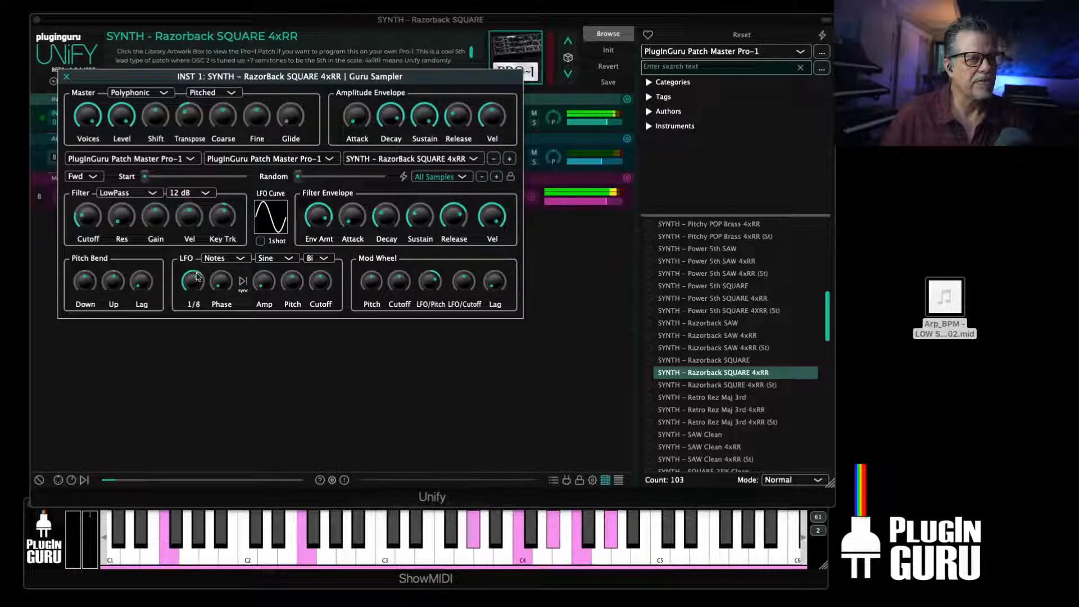
{"action": "scroll", "coordinate": [200, 268], "scroll_direction": "up", "scroll_amount": 1}
{"action": "left_click", "coordinate": [273, 259]}
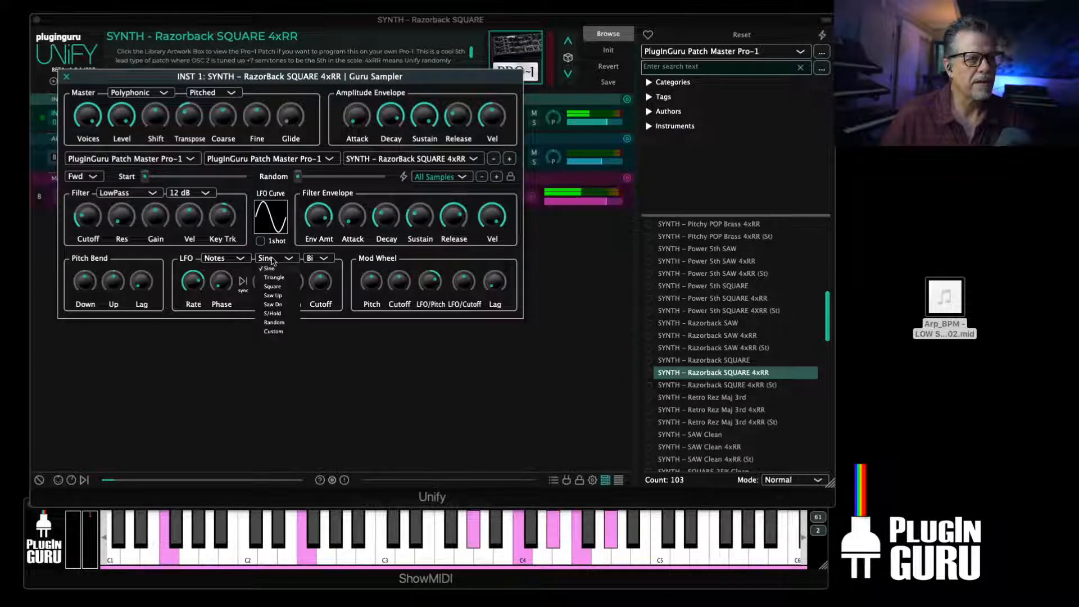
{"action": "left_click", "coordinate": [274, 305]}
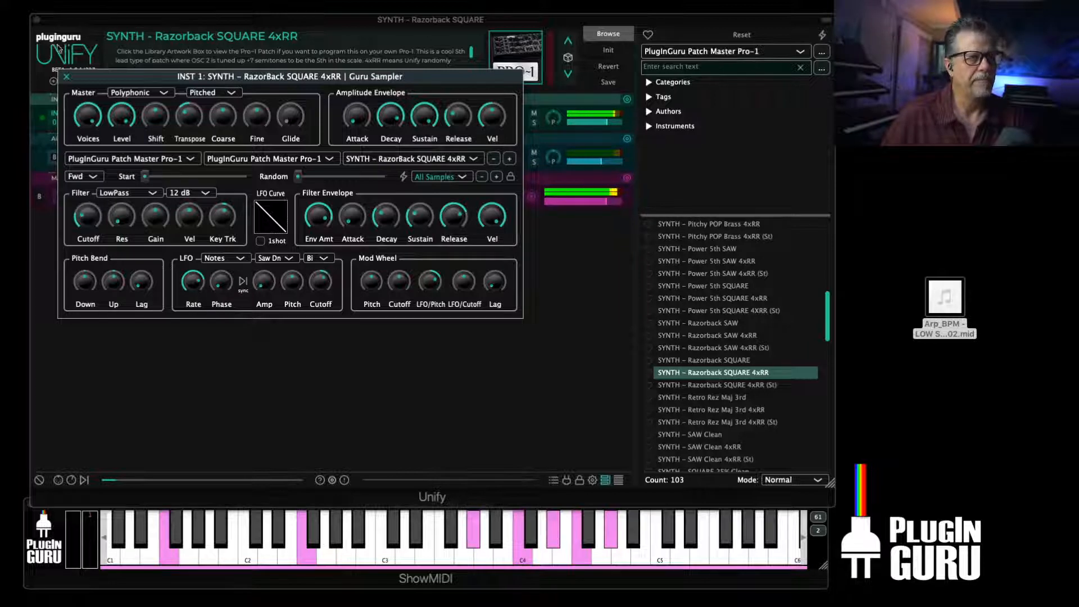
{"action": "left_click", "coordinate": [66, 77]}
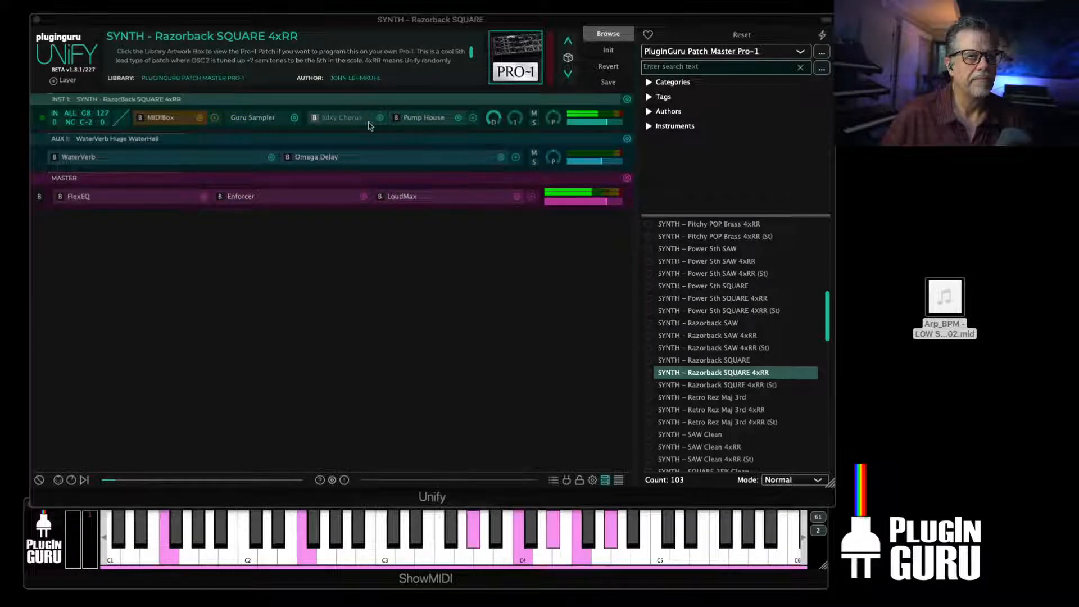
Enable the bypassed Silky Chorus effect on INST 1 and set its depth to 23%
{"action": "left_click", "coordinate": [315, 117]}
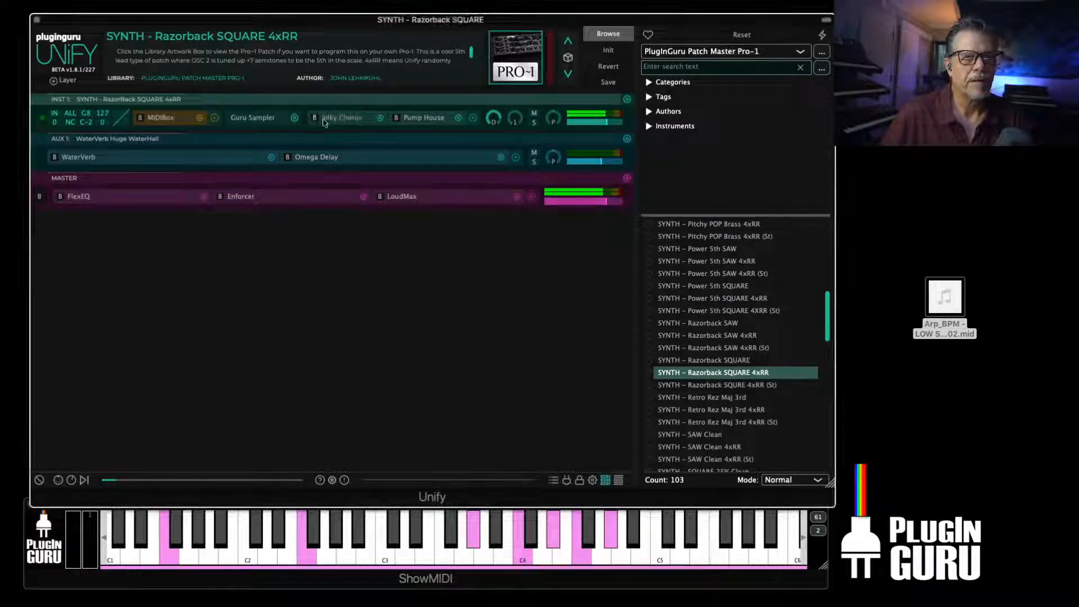
{"action": "left_click", "coordinate": [337, 119]}
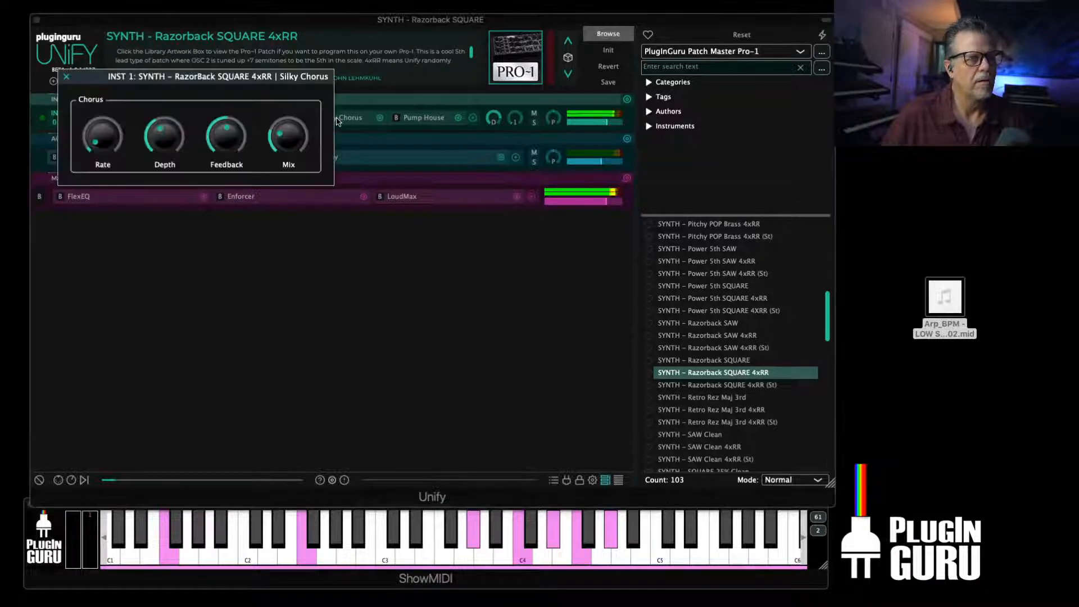
{"action": "left_click_drag", "start_coordinate": [169, 136], "coordinate": [171, 161]}
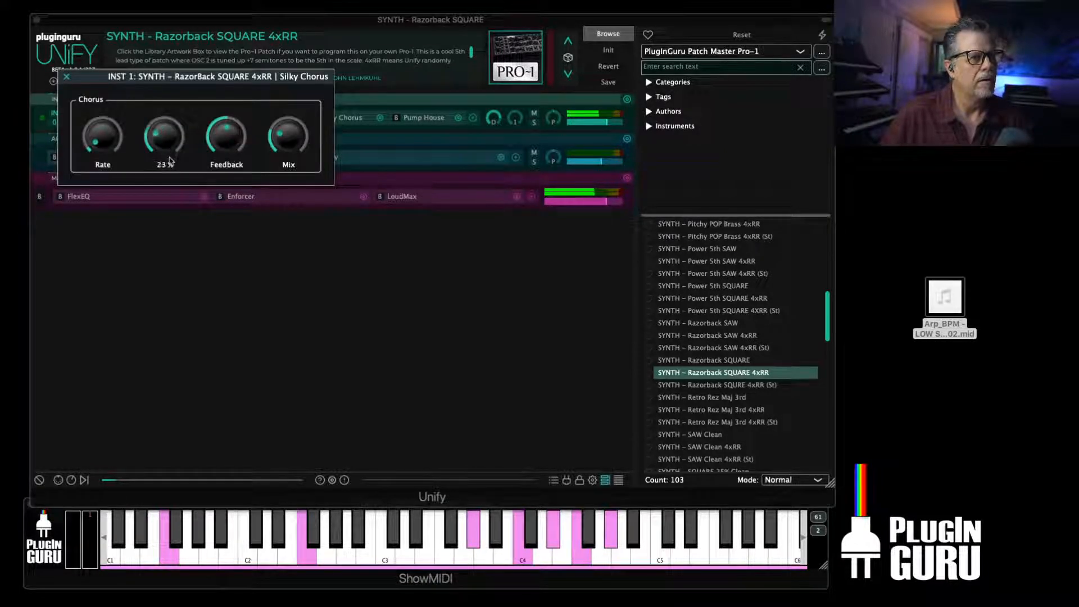
{"action": "left_click", "coordinate": [66, 77]}
Replace Silky Chorus on INST 1 with Omega Delay, and lower the delay's dry/wet mix and feedback filter frequency
{"action": "left_click", "coordinate": [382, 119]}
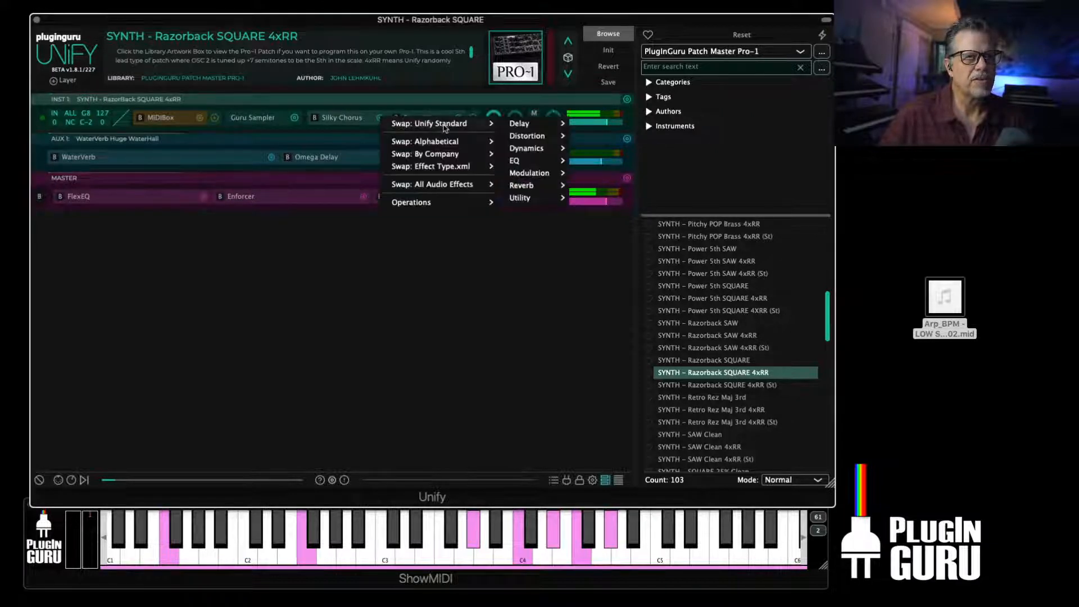
{"action": "mouse_move", "coordinate": [522, 125]}
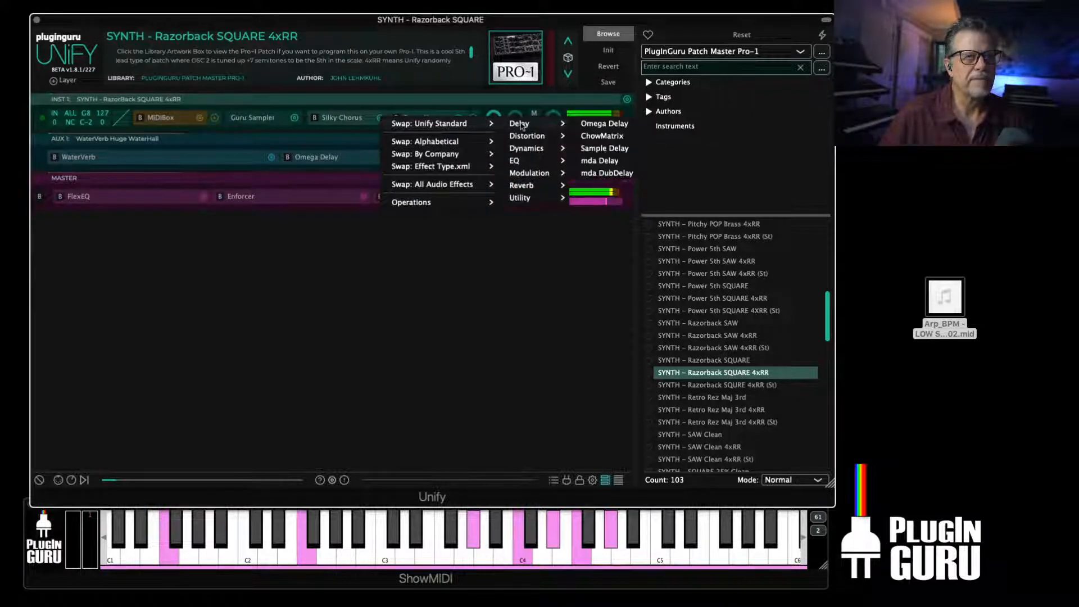
{"action": "left_click", "coordinate": [597, 124]}
{"action": "left_click_drag", "start_coordinate": [344, 141], "coordinate": [338, 169]}
{"action": "left_click_drag", "start_coordinate": [472, 138], "coordinate": [461, 181]}
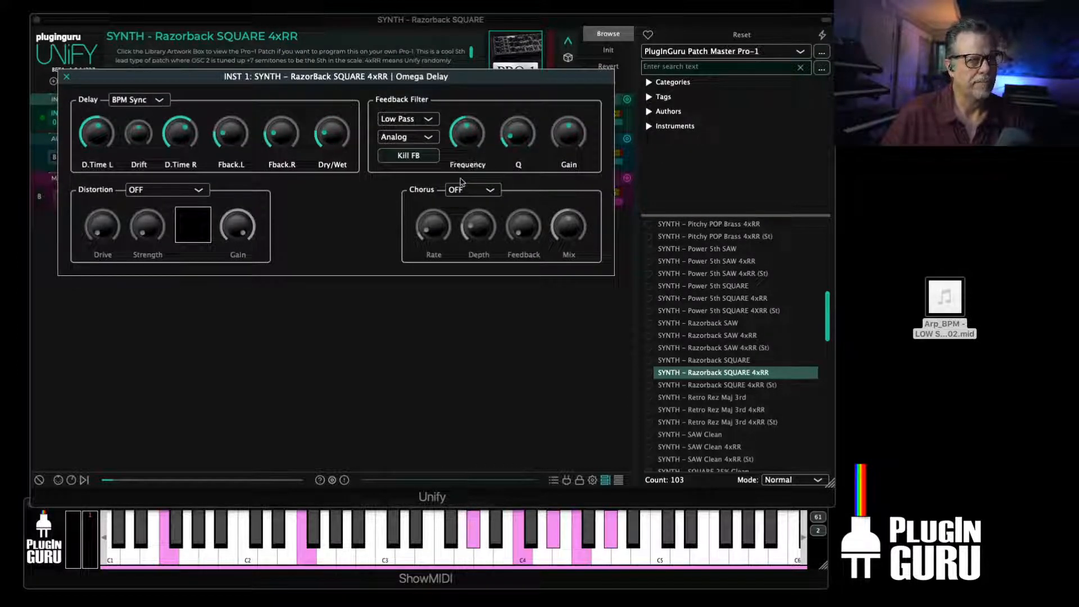
Set the Omega Delay's distortion type to Power Curve and raise its strength
{"action": "left_click", "coordinate": [152, 191]}
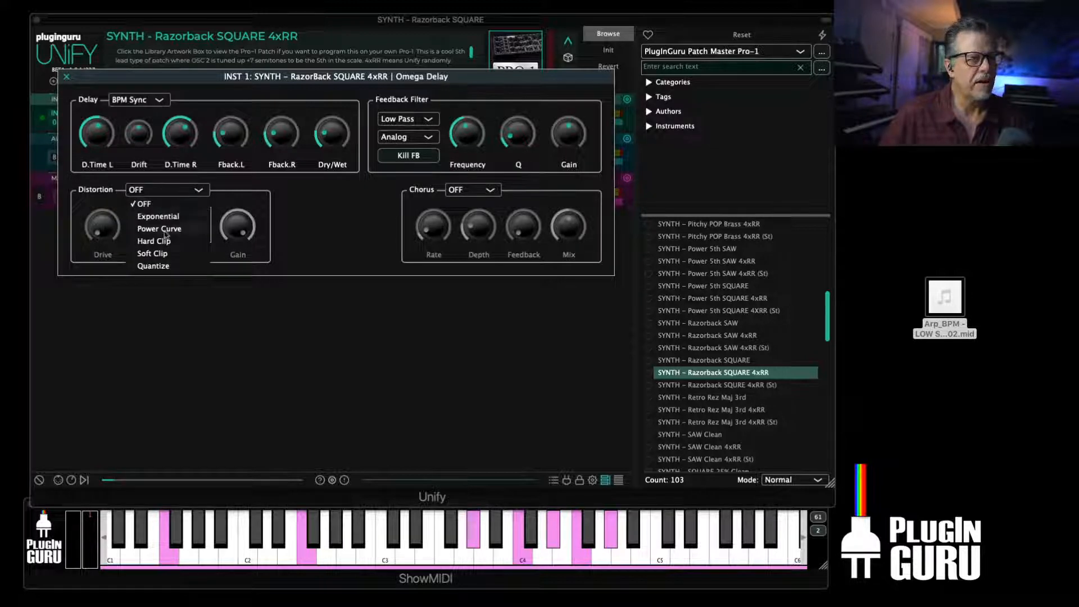
{"action": "left_click", "coordinate": [155, 229]}
{"action": "left_click_drag", "start_coordinate": [147, 235], "coordinate": [158, 187]}
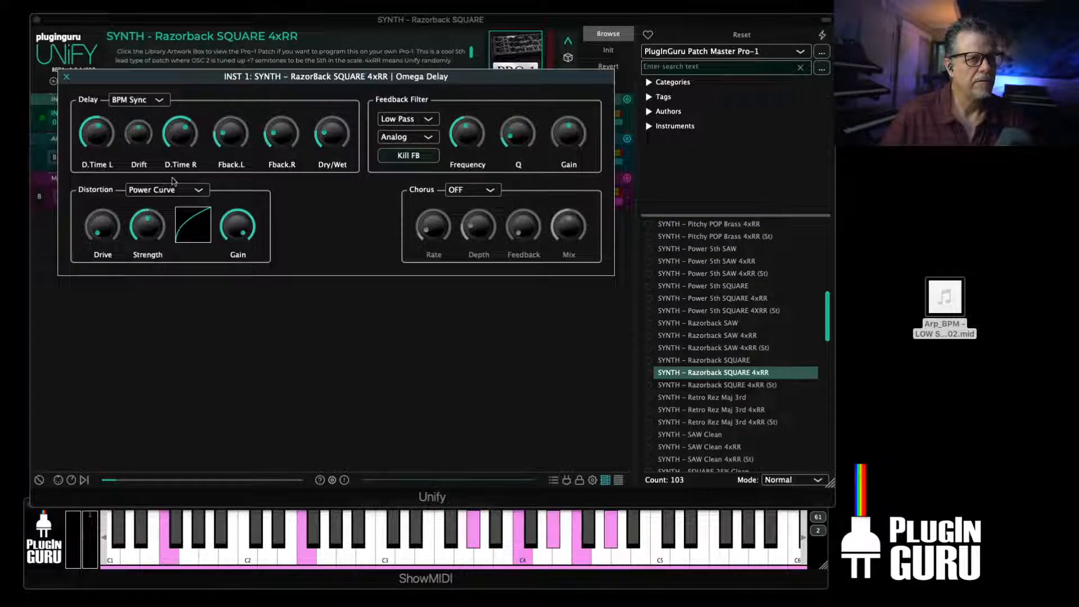
Set the Omega Delay's feedback filter to High Pass at about 578 Hz and its dry/wet mix to about 7.5%
{"action": "left_click", "coordinate": [408, 120]}
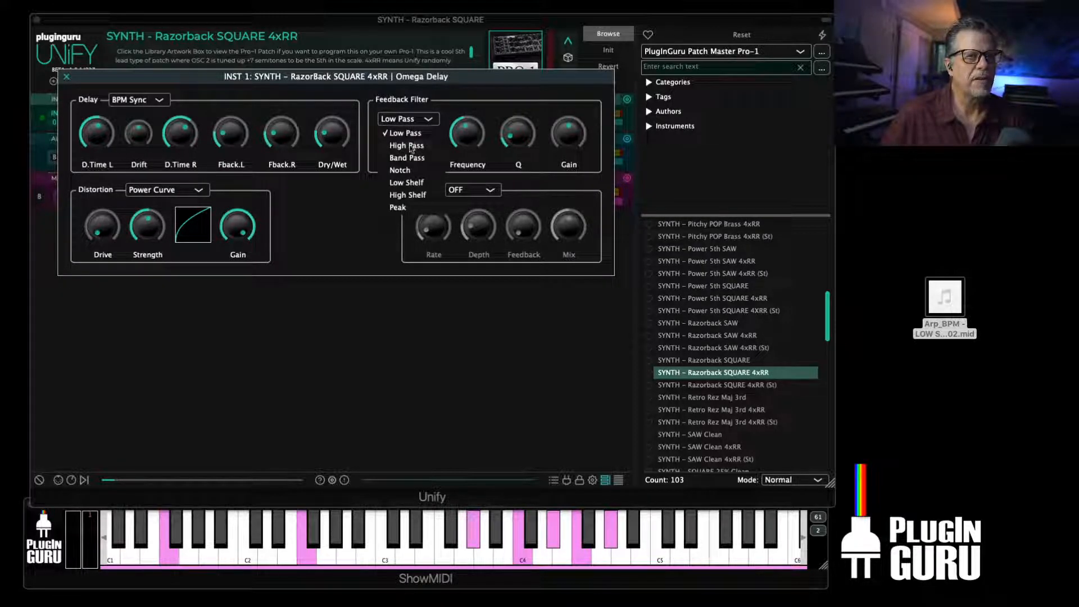
{"action": "left_click", "coordinate": [411, 146]}
{"action": "left_click_drag", "start_coordinate": [464, 137], "coordinate": [465, 129]}
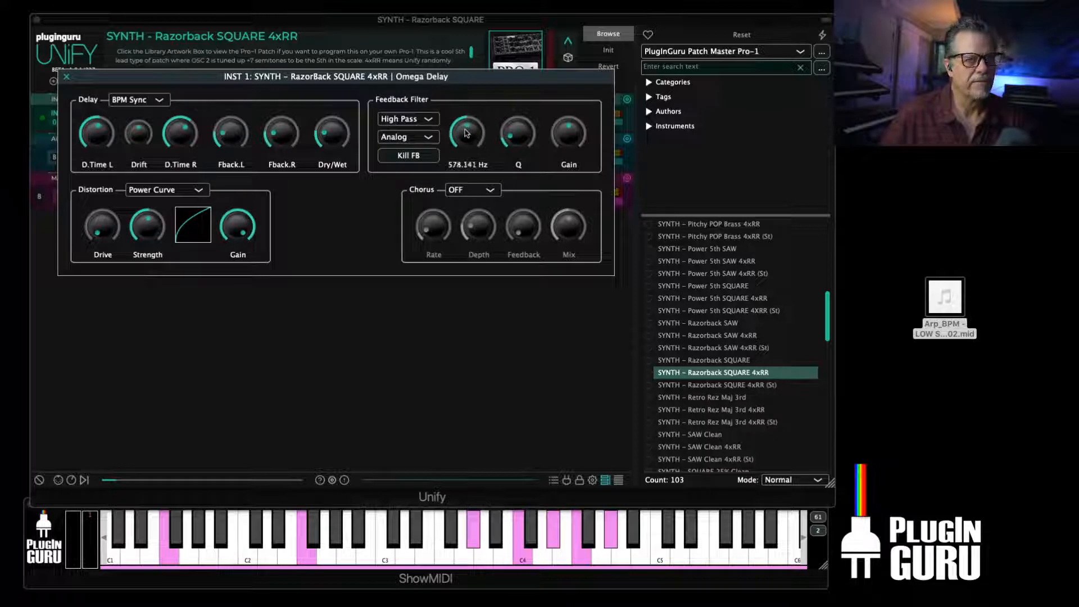
{"action": "scroll", "coordinate": [341, 143], "scroll_direction": "down", "scroll_amount": 1}
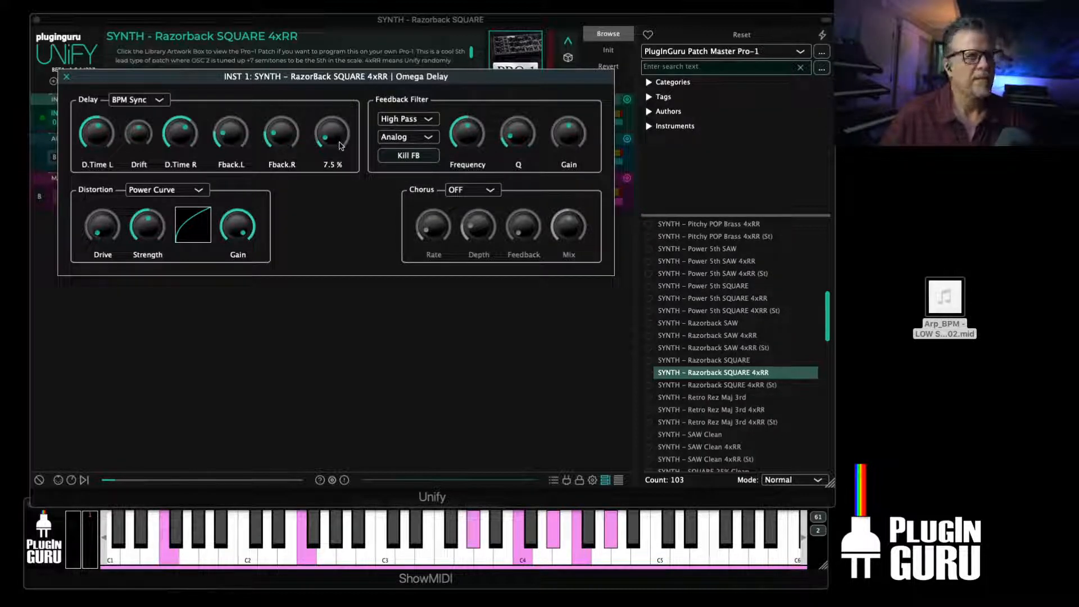
{"action": "scroll", "coordinate": [339, 147], "scroll_direction": "down", "scroll_amount": 3}
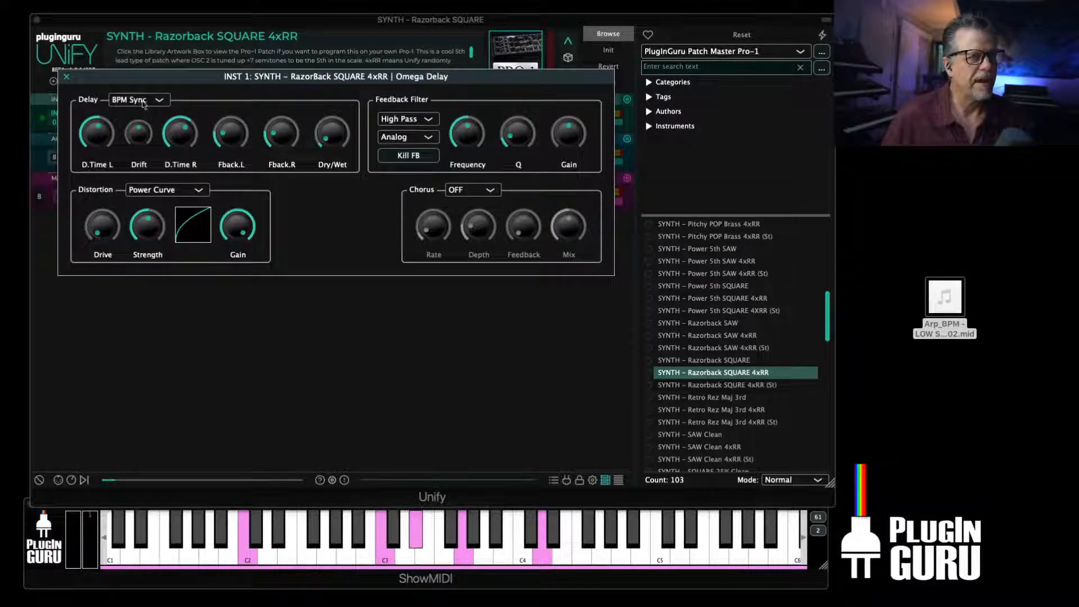
{"action": "left_click", "coordinate": [65, 78]}
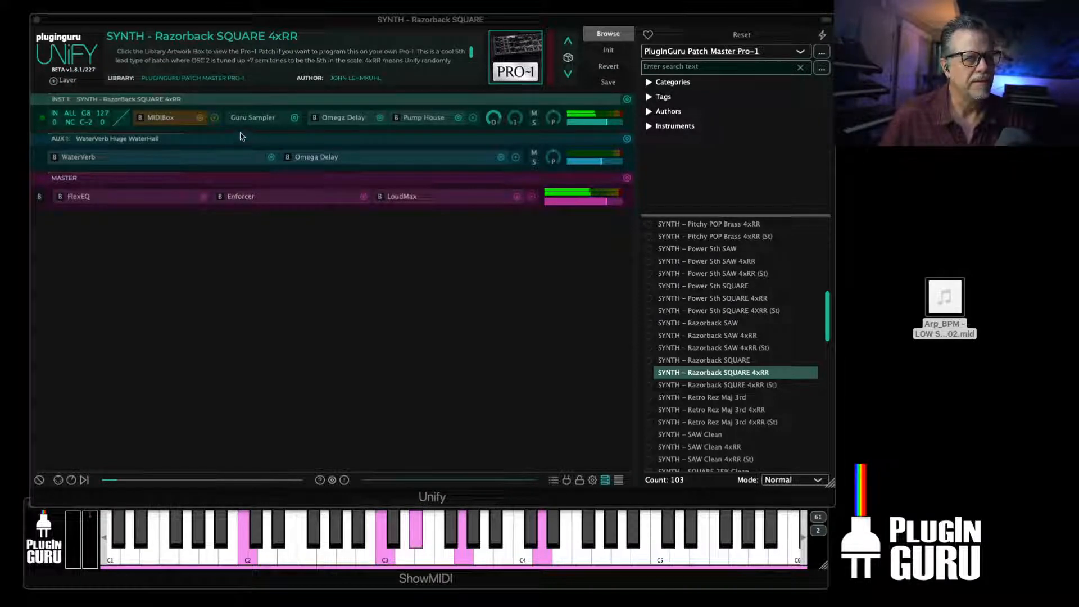
Add a JitterBox MIDI effect after MIDIBox on INST 1 and set its maximum time jitter to 20.8 ms
{"action": "left_click", "coordinate": [215, 118]}
{"action": "mouse_move", "coordinate": [252, 122]}
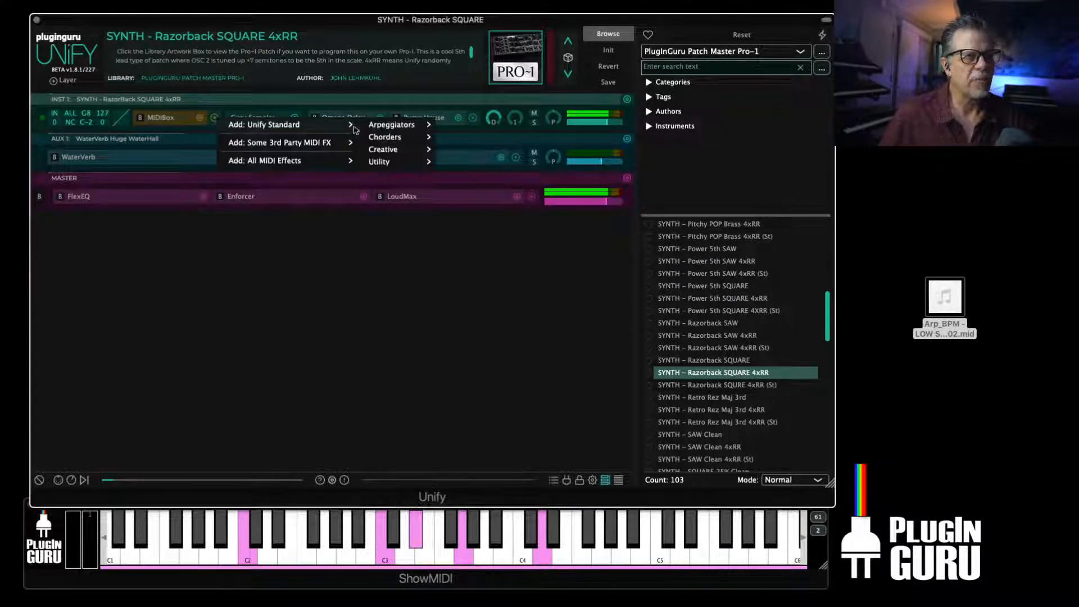
{"action": "mouse_move", "coordinate": [430, 150]}
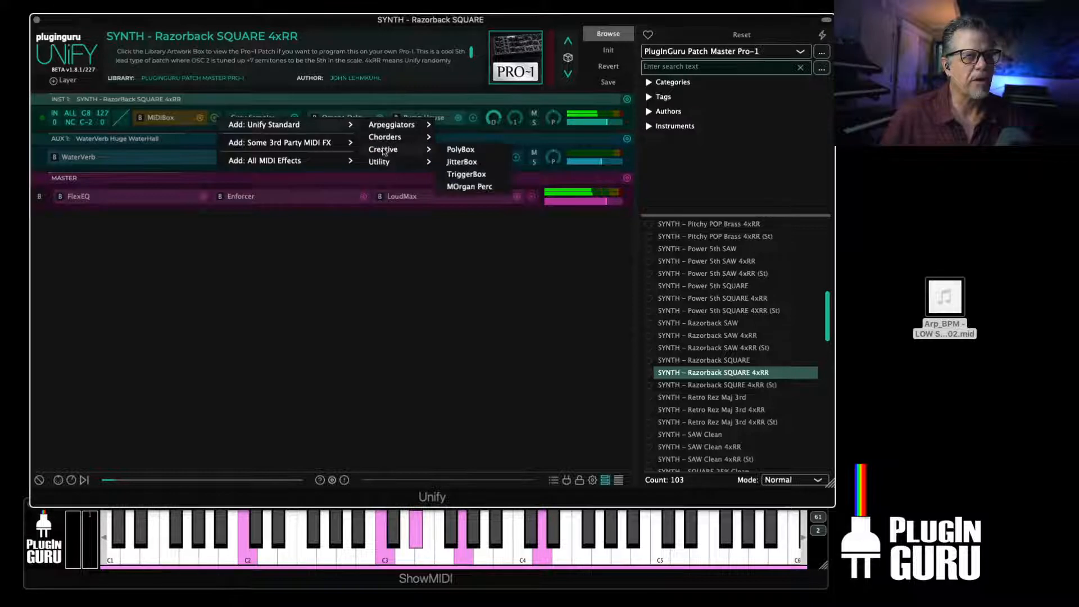
{"action": "left_click", "coordinate": [462, 163]}
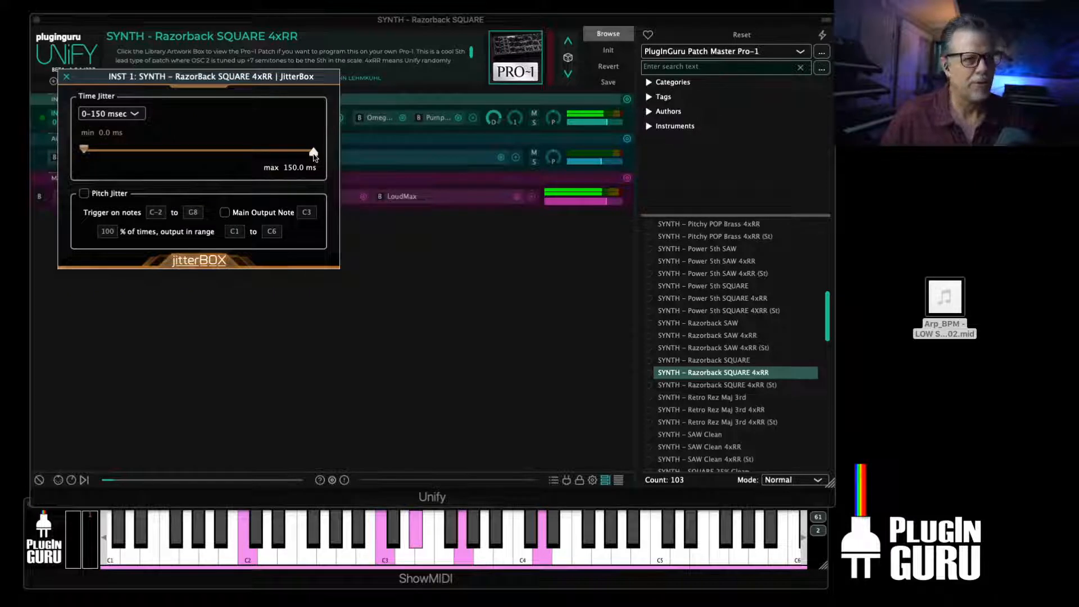
{"action": "left_click_drag", "start_coordinate": [313, 157], "coordinate": [188, 162]}
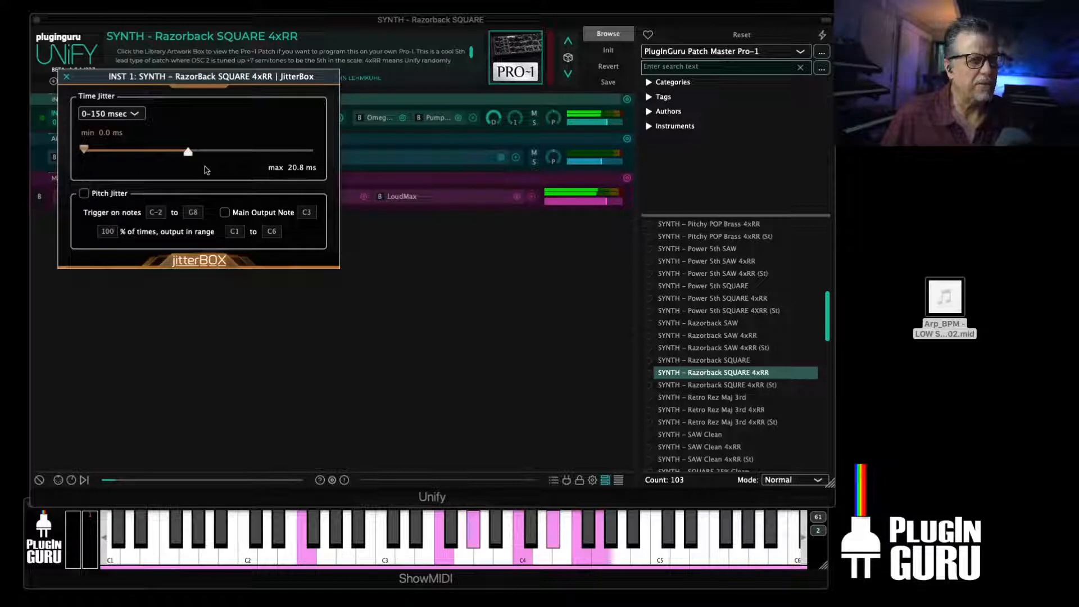
{"action": "key", "text": "Escape"}
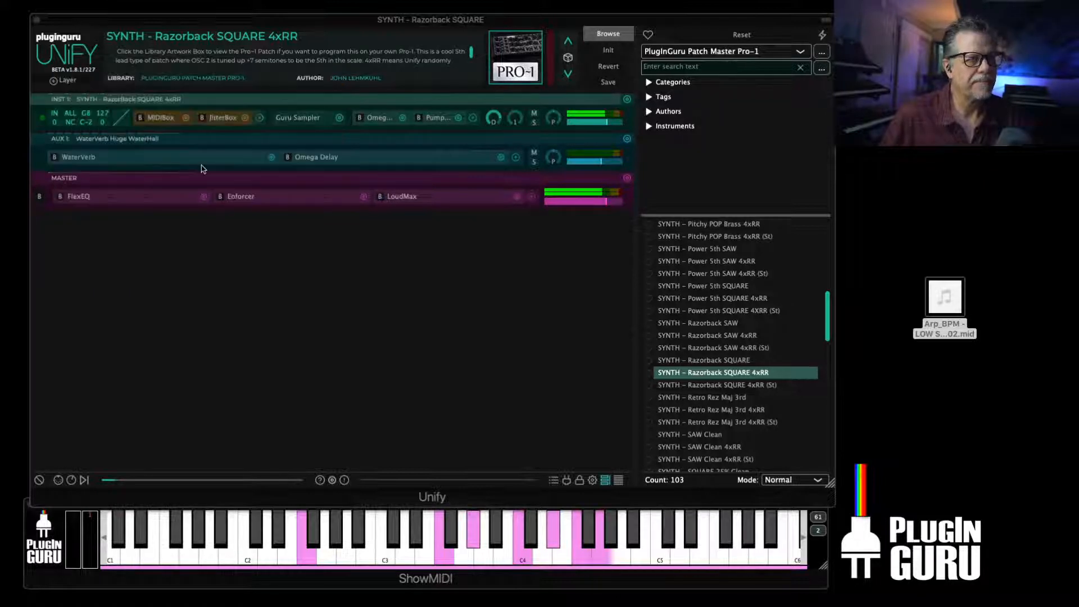
Open the patch's save metadata and change the patch name to zBPM SYNTH - Film Master
{"action": "left_click", "coordinate": [607, 82]}
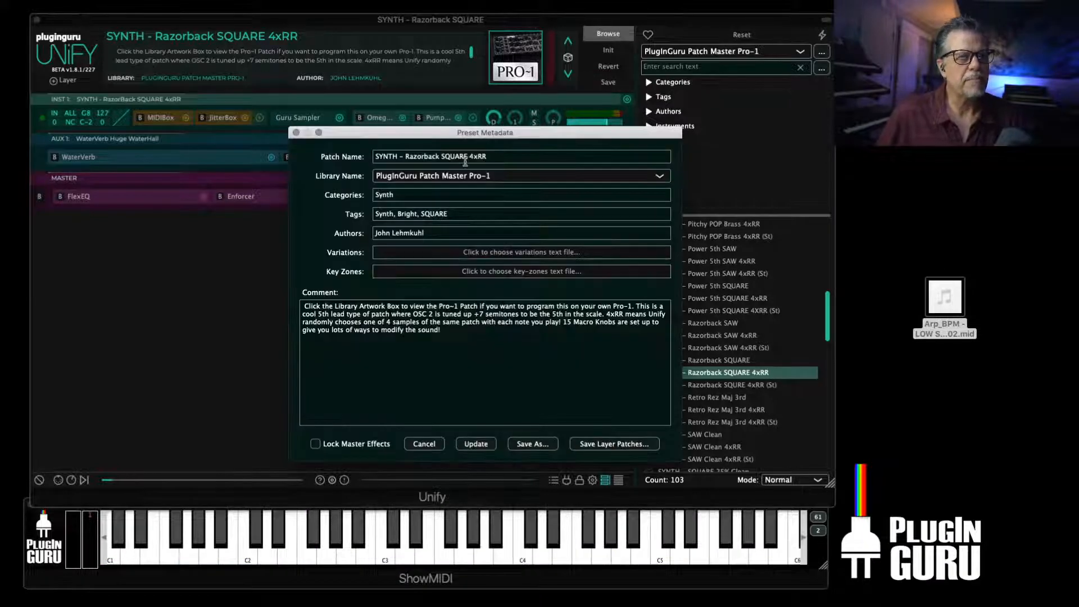
{"action": "left_click_drag", "start_coordinate": [498, 157], "coordinate": [488, 138]}
{"action": "type", "text": "z"}
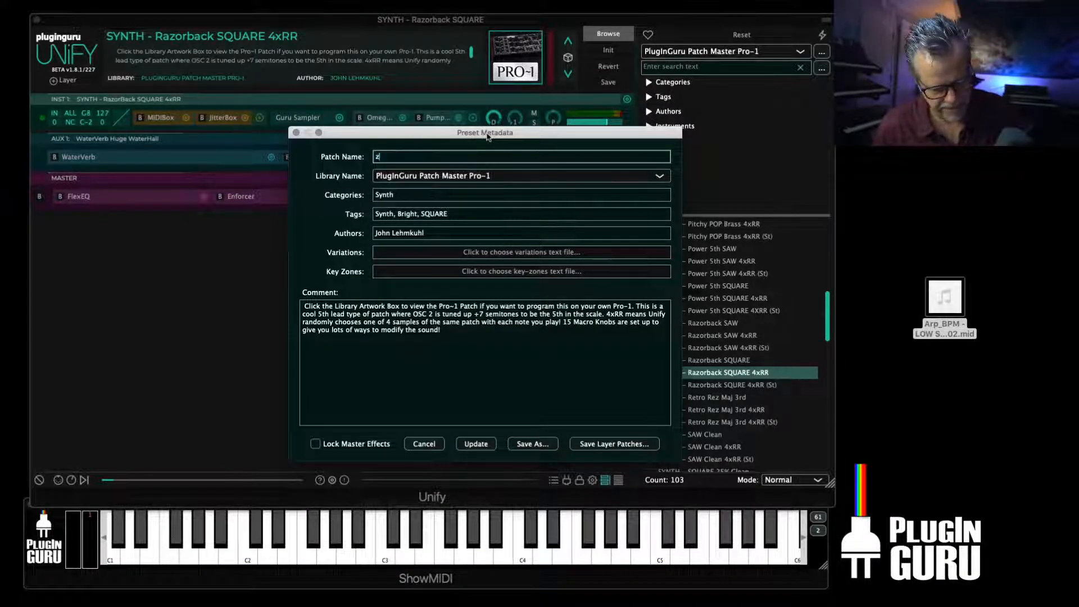
{"action": "type", "text": "BPM S"}
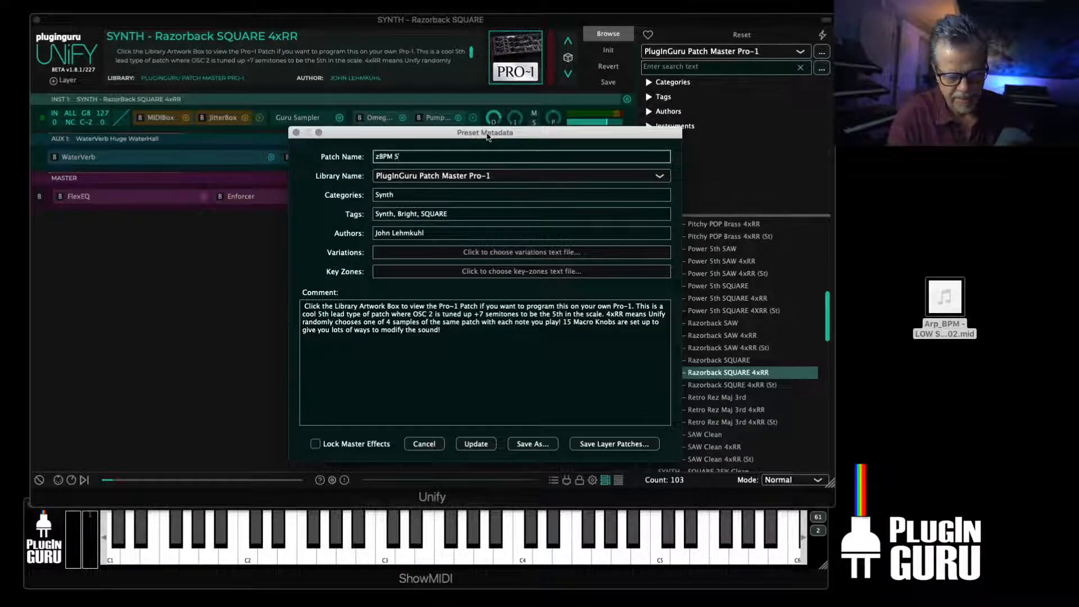
{"action": "type", "text": "YNTH -"}
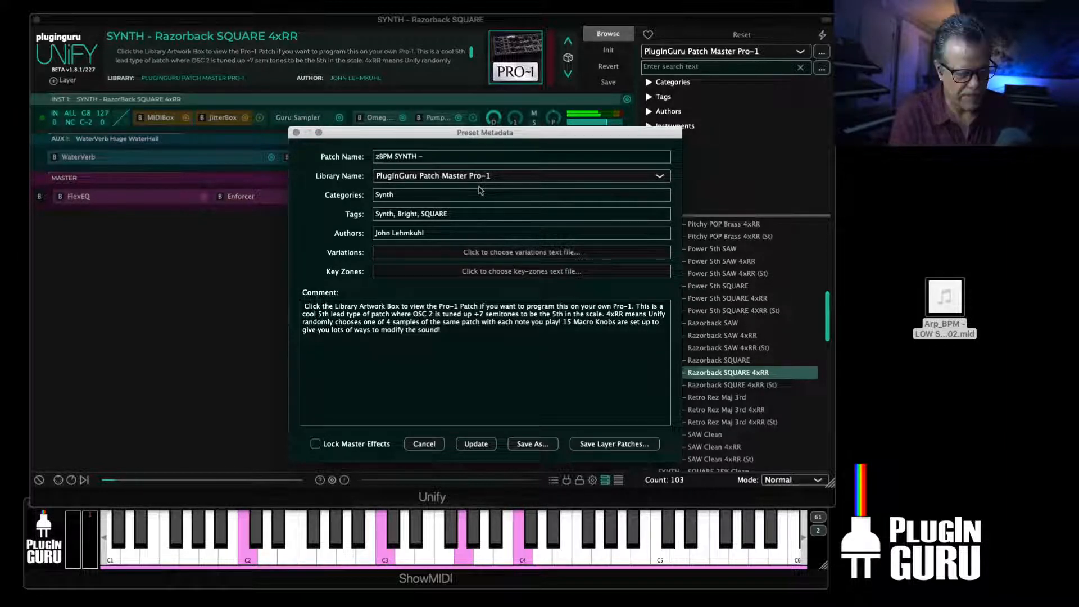
{"action": "key", "text": "super+Tab"}
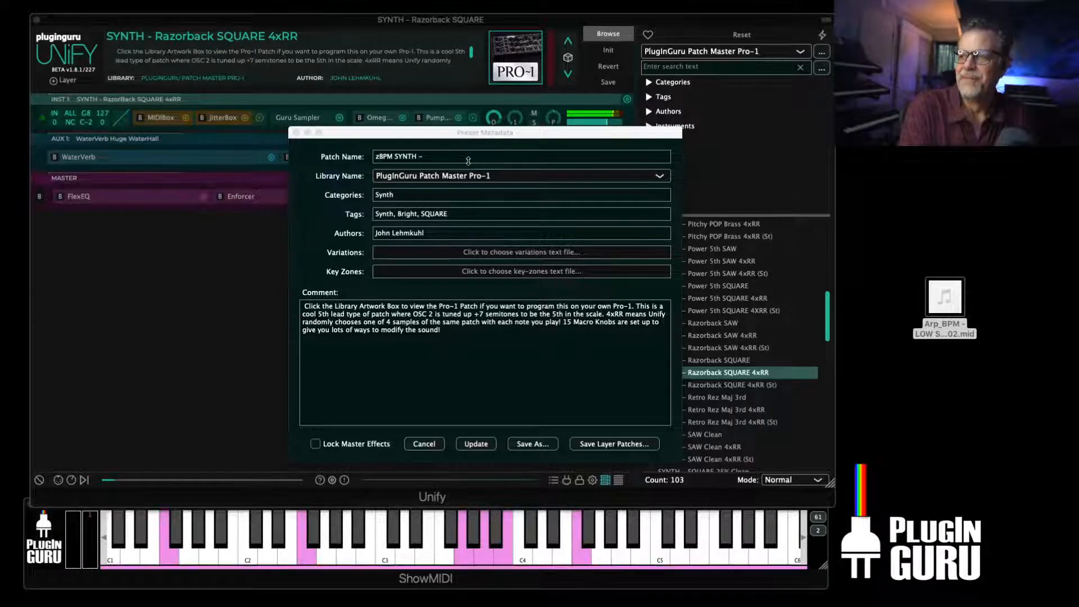
{"action": "left_click", "coordinate": [450, 157]}
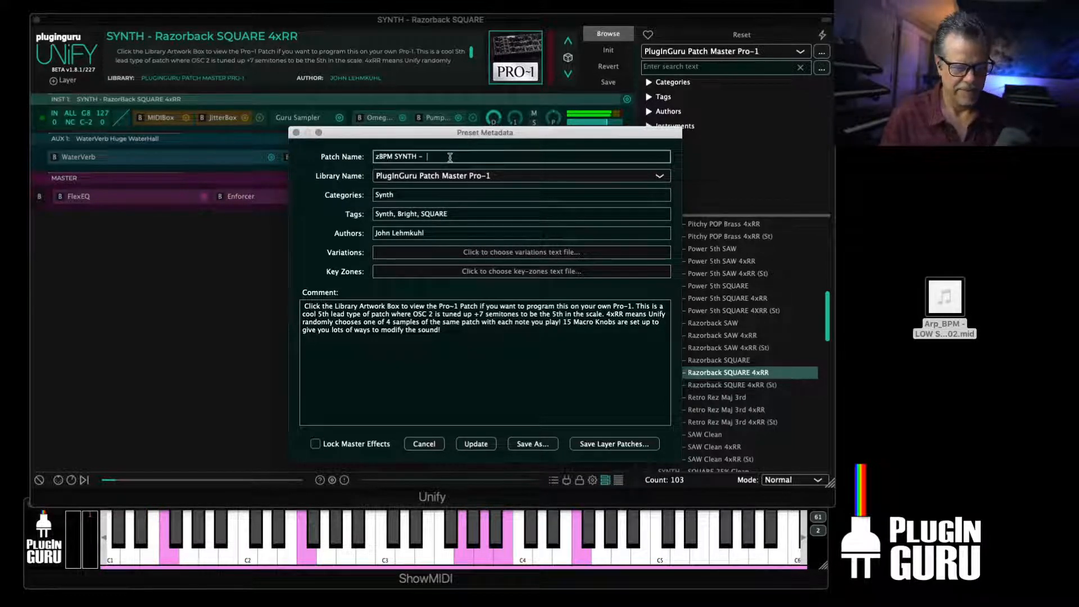
{"action": "type", "text": "Film"}
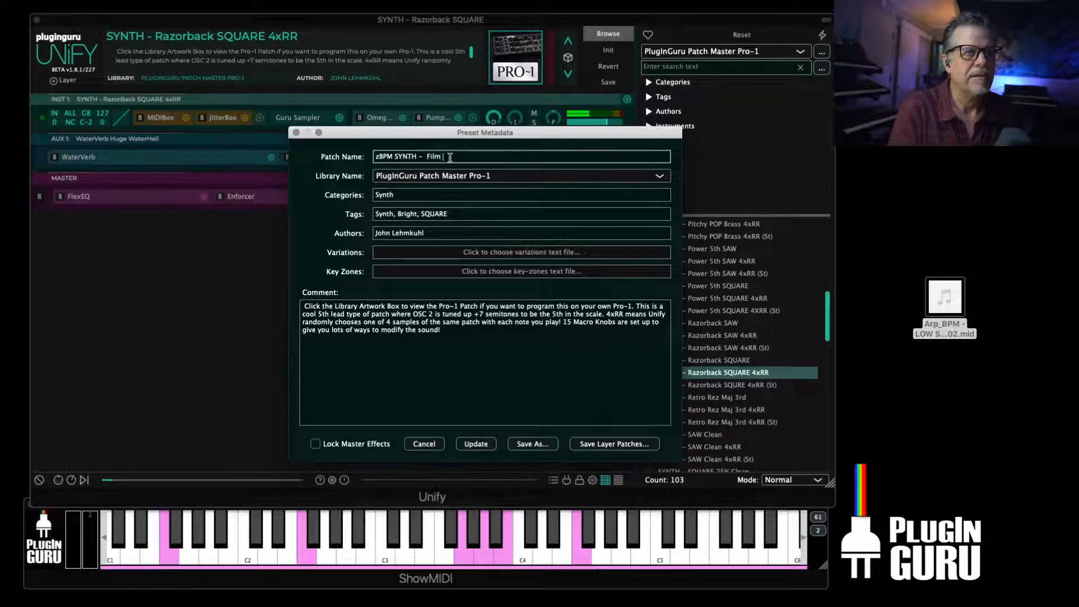
{"action": "type", "text": " Master"}
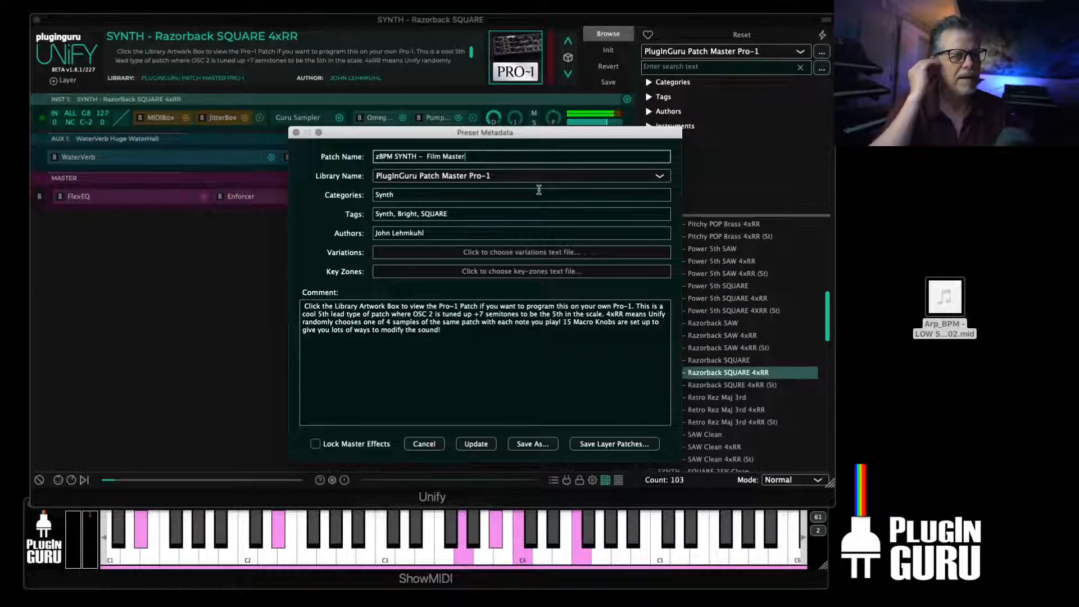
Change the patch category to BPM Synth, add the tag BPM, and clear the comment
{"action": "left_click", "coordinate": [374, 197]}
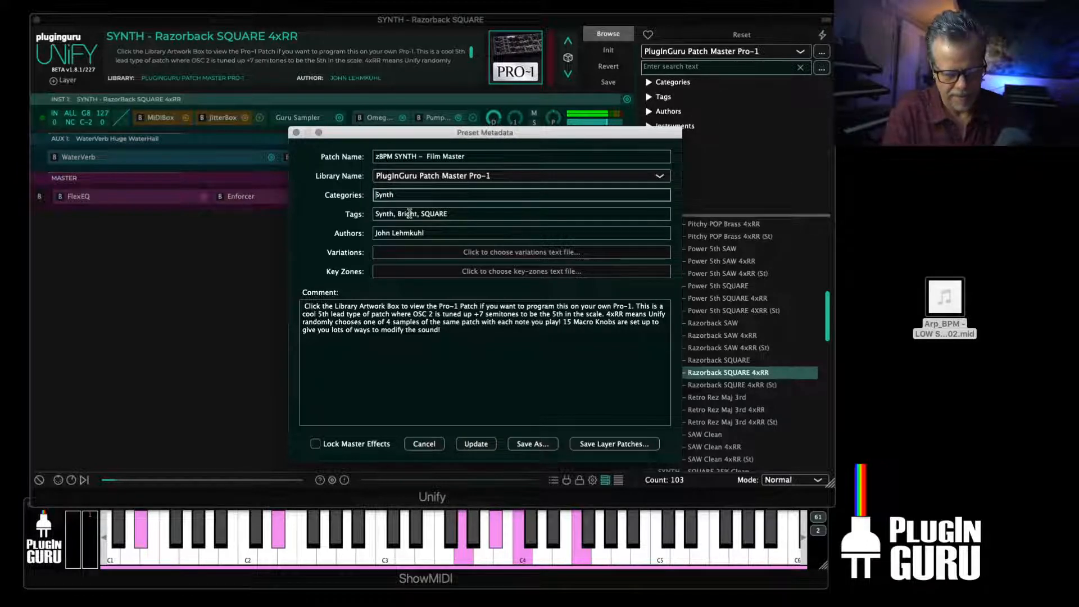
{"action": "type", "text": "BPM"}
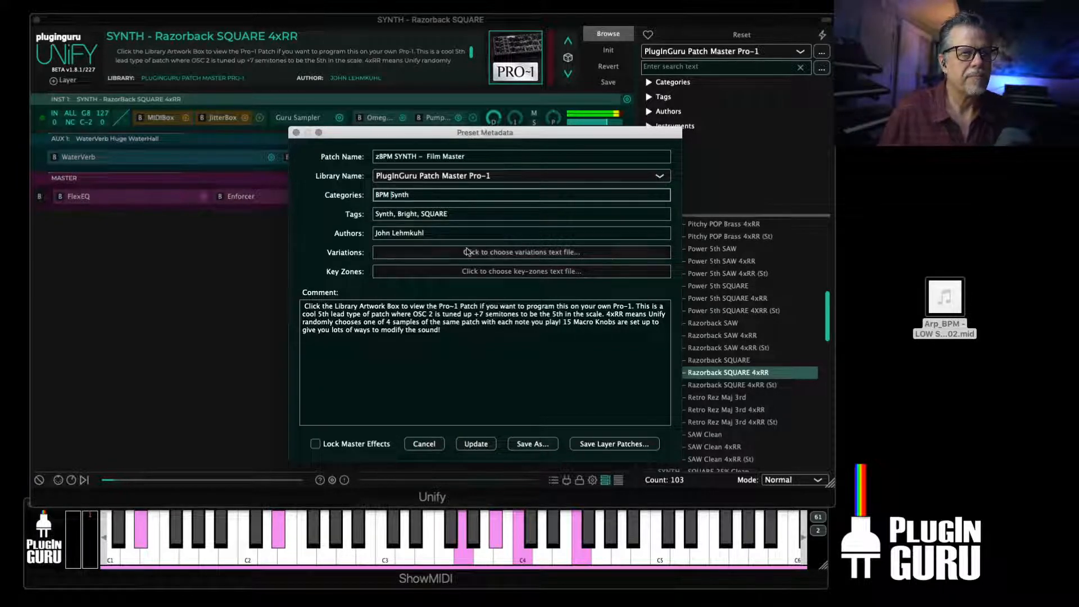
{"action": "left_click", "coordinate": [463, 213]}
{"action": "type", "text": ", BPM"}
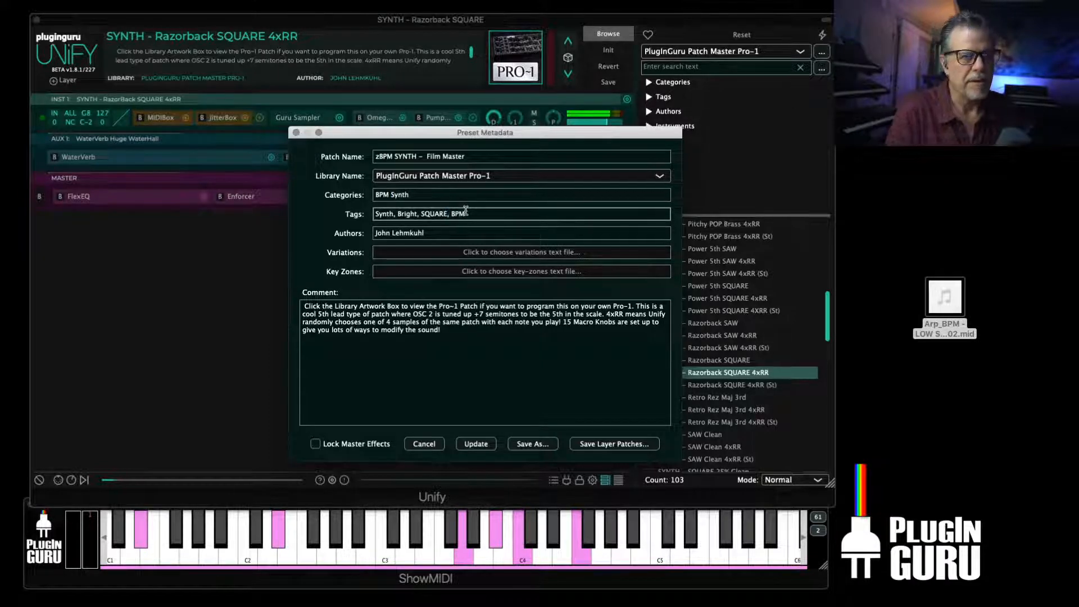
{"action": "left_click", "coordinate": [443, 354]}
{"action": "key", "text": "super+a"}
{"action": "key", "text": "BackSpace"}
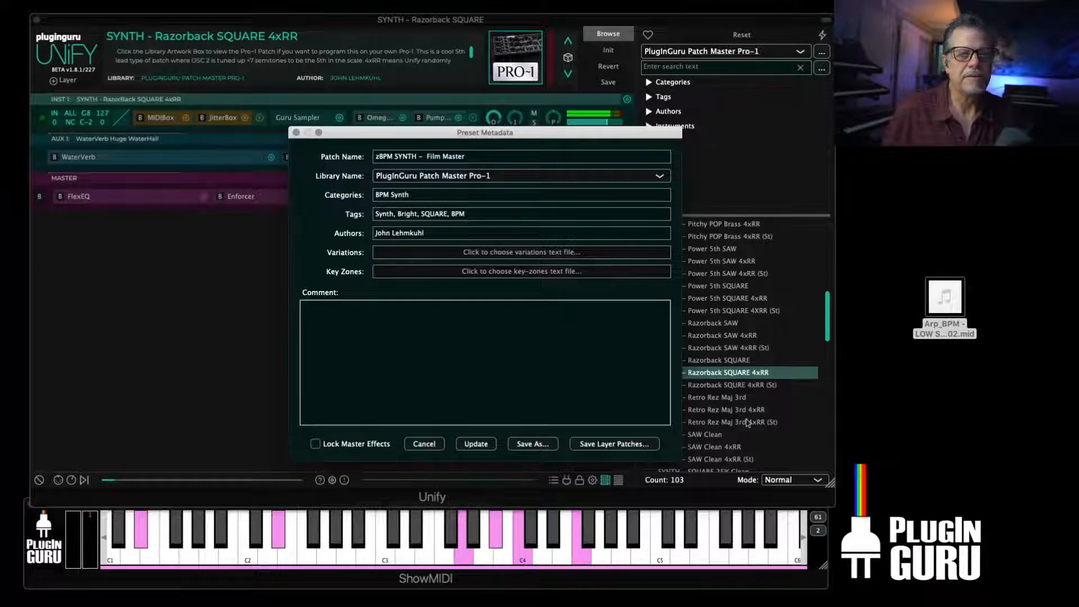
Save the edited sound as the new patch zBPM SYNTH - Film Master.unify in the library's Patches folder
{"action": "left_click", "coordinate": [545, 444]}
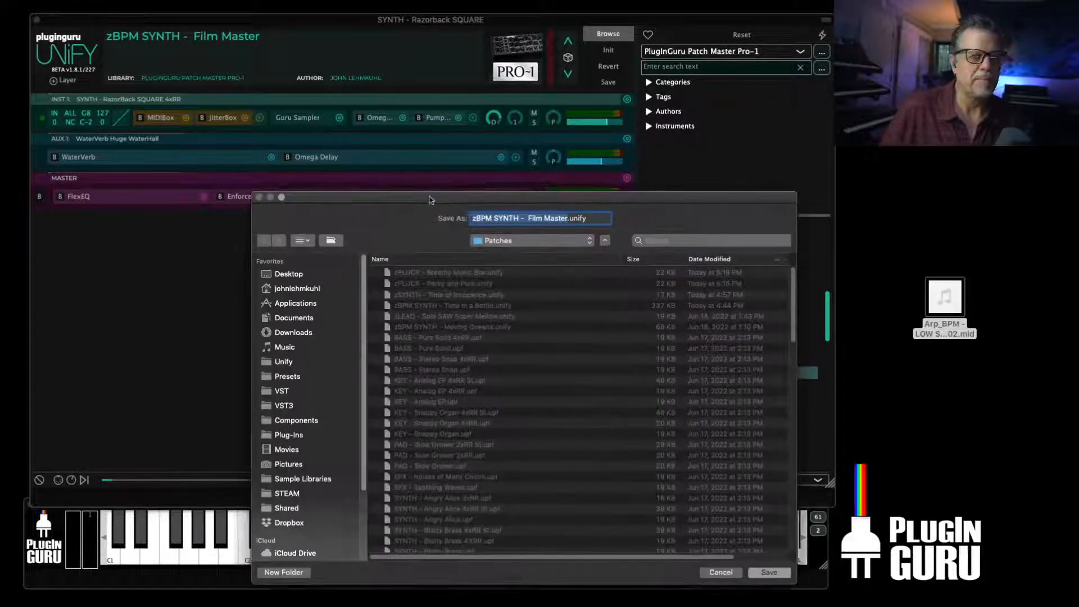
{"action": "left_click_drag", "start_coordinate": [429, 200], "coordinate": [357, 130]}
{"action": "left_click", "coordinate": [707, 505]}
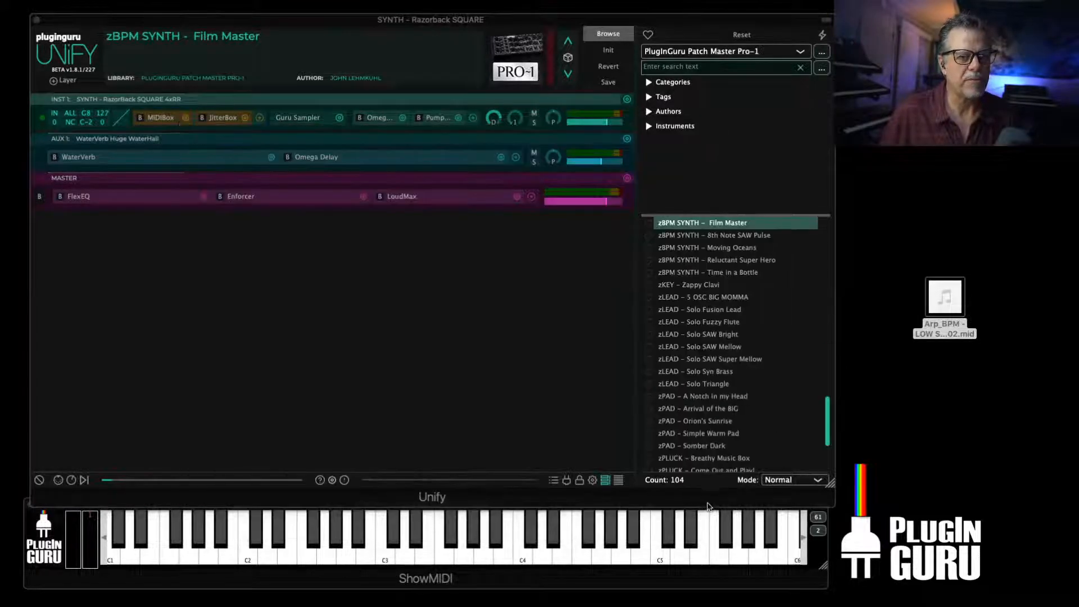
{"action": "left_click_drag", "start_coordinate": [537, 81], "coordinate": [367, 29]}
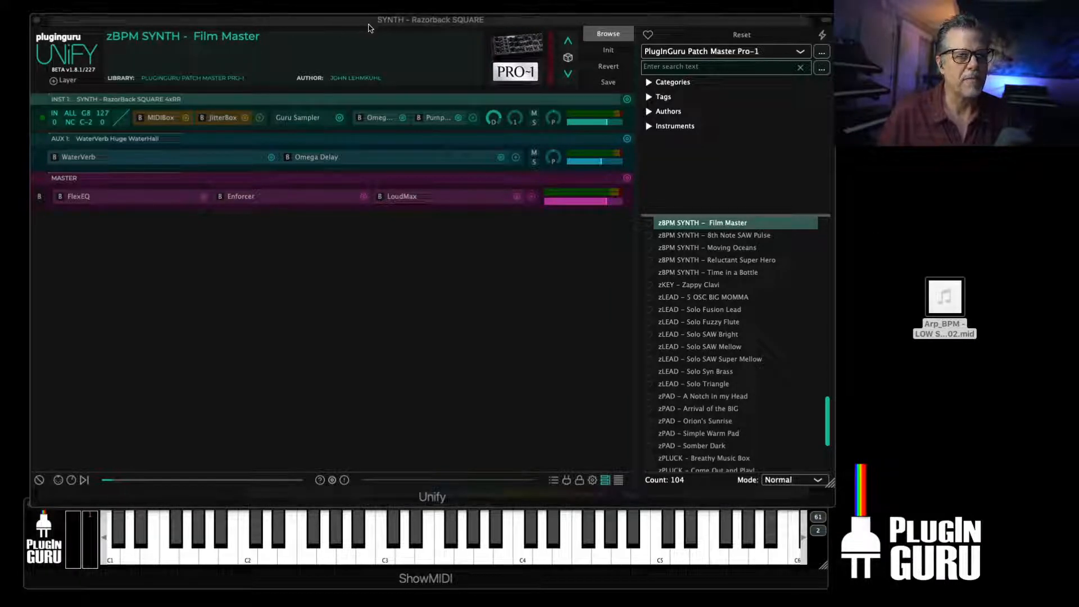
{"action": "left_click", "coordinate": [607, 83]}
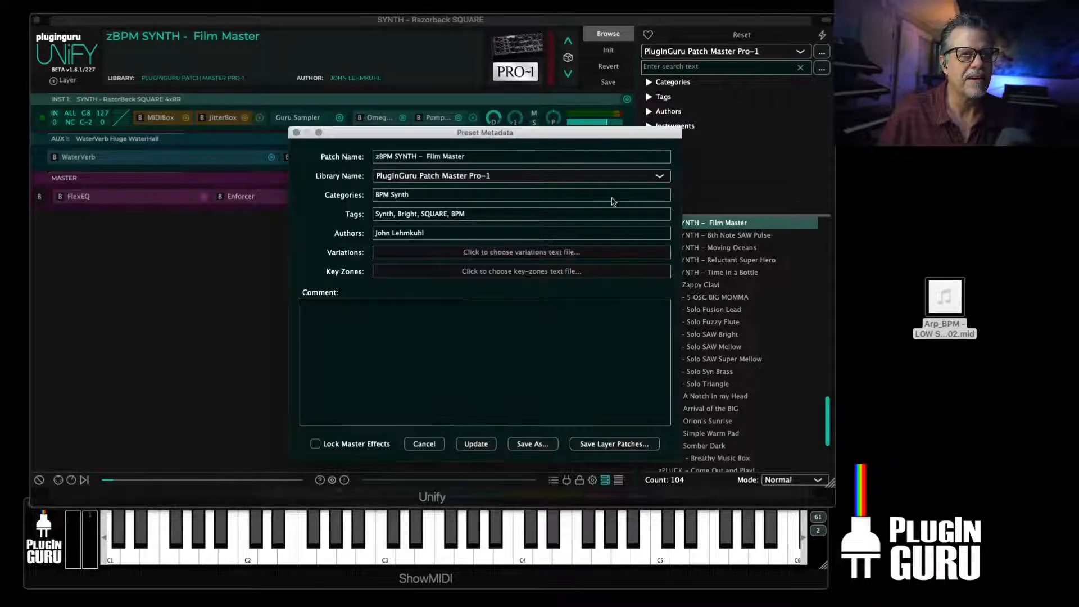
{"action": "left_click", "coordinate": [533, 447]}
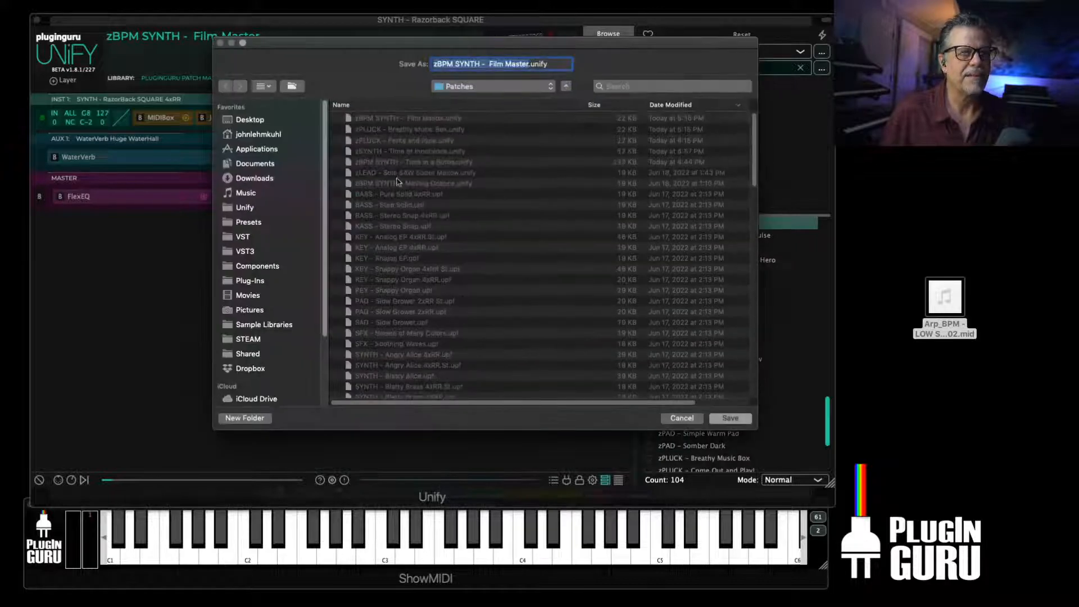
{"action": "left_click", "coordinate": [682, 419]}
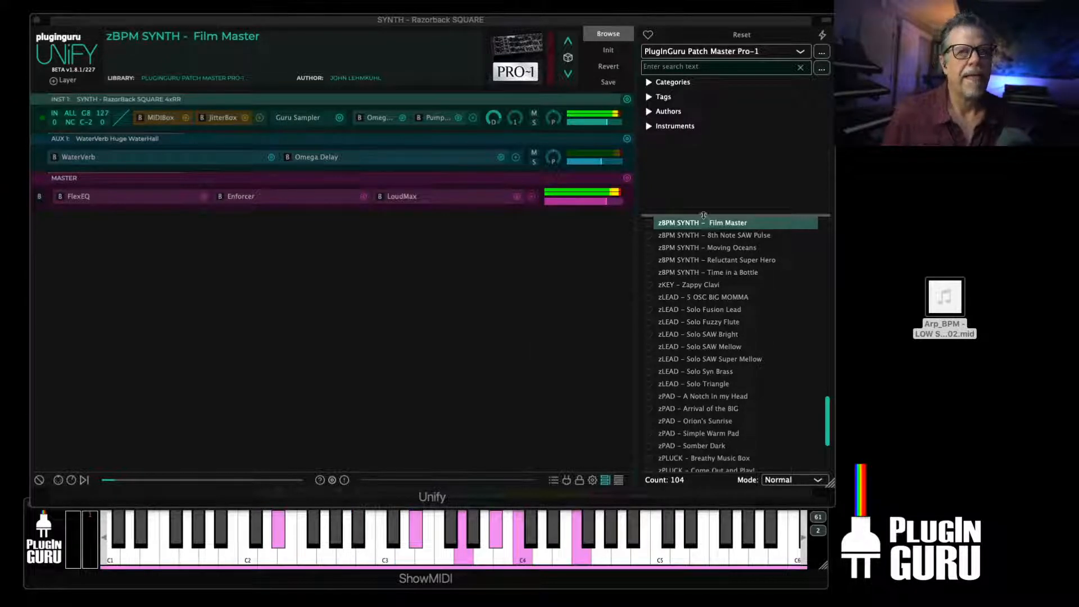
Load the BPM SPLIT - 155 EVP GRV patch from the PluginGuru O2 Percussa V1 BPM MULTIS library
{"action": "left_click", "coordinate": [722, 51]}
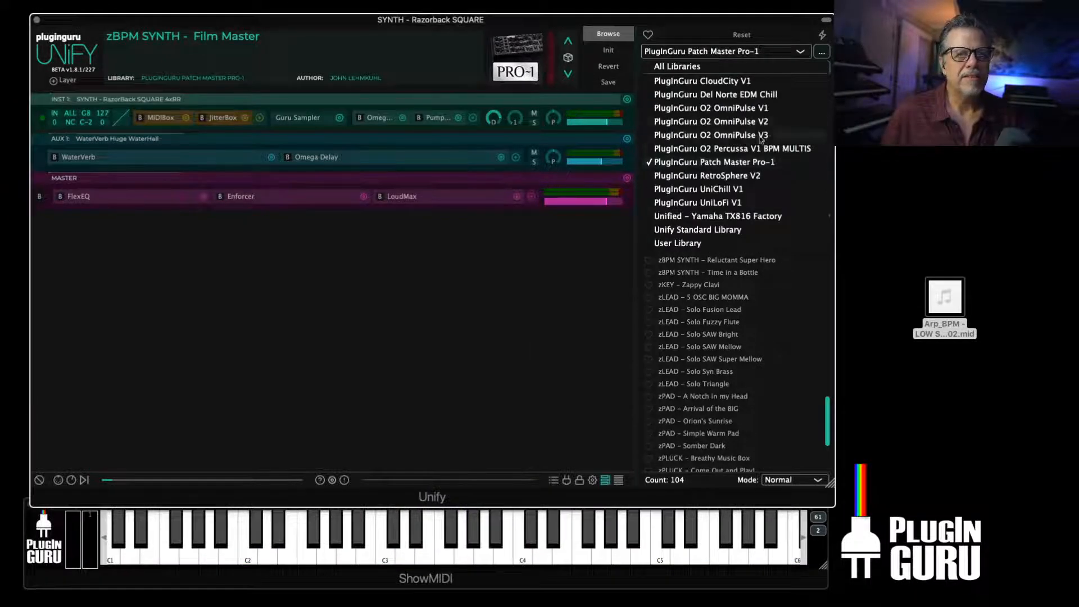
{"action": "left_click", "coordinate": [728, 153]}
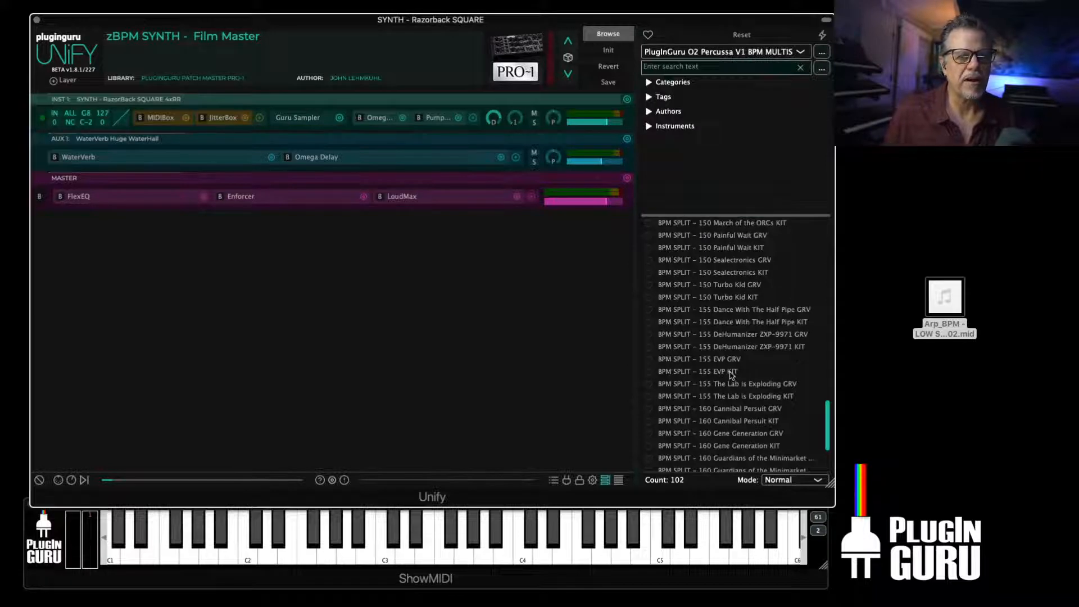
{"action": "scroll", "coordinate": [732, 375], "scroll_direction": "down", "scroll_amount": 1}
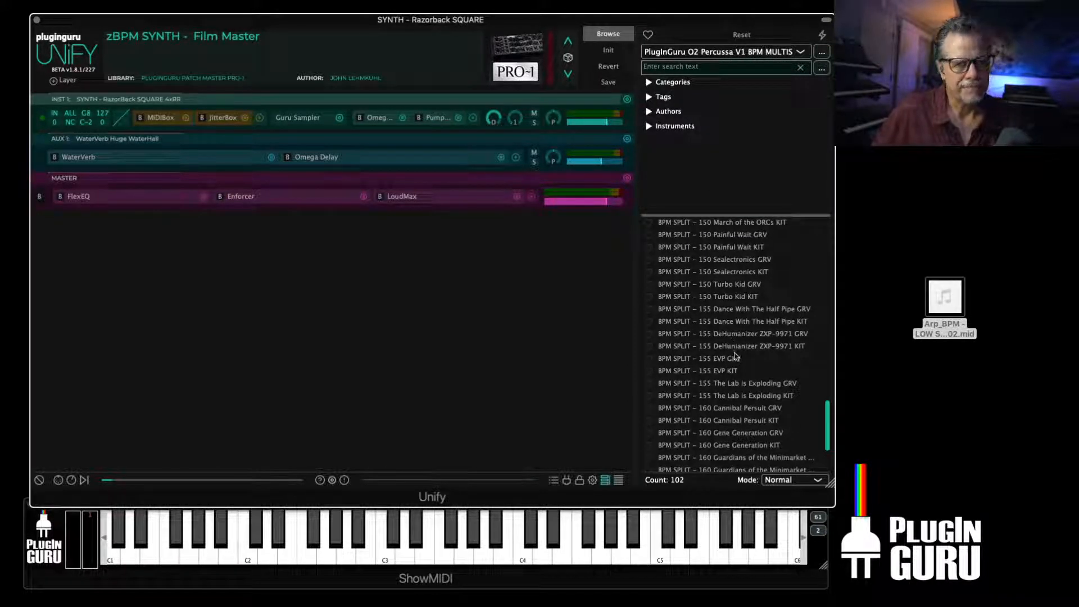
{"action": "left_click", "coordinate": [734, 358]}
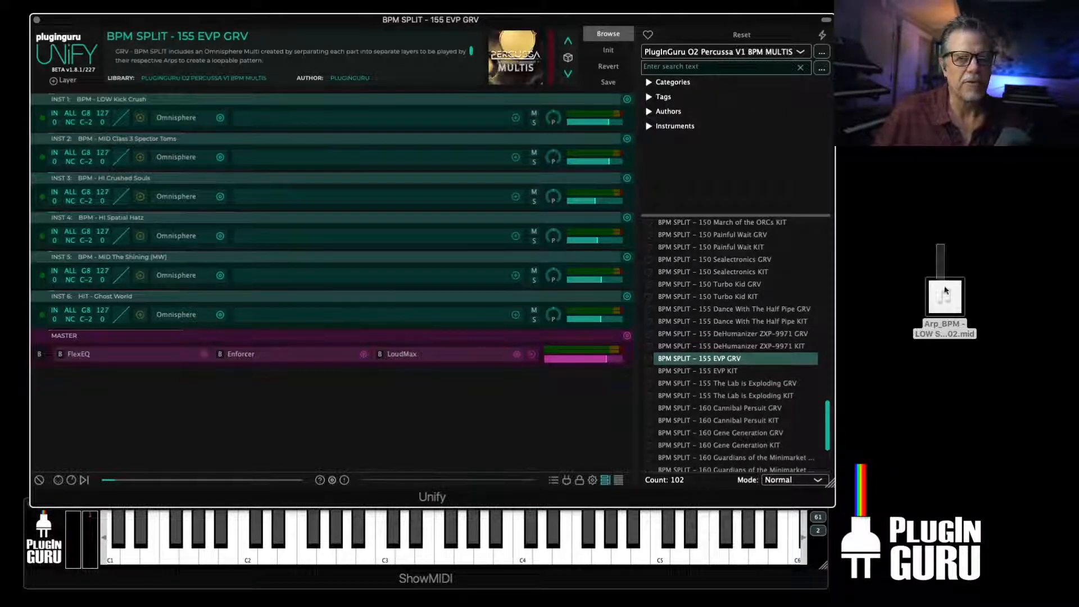
Delete the exported LOW arpeggio MIDI file from the desktop
{"action": "left_click", "coordinate": [953, 310]}
{"action": "key", "text": "super+BackSpace"}
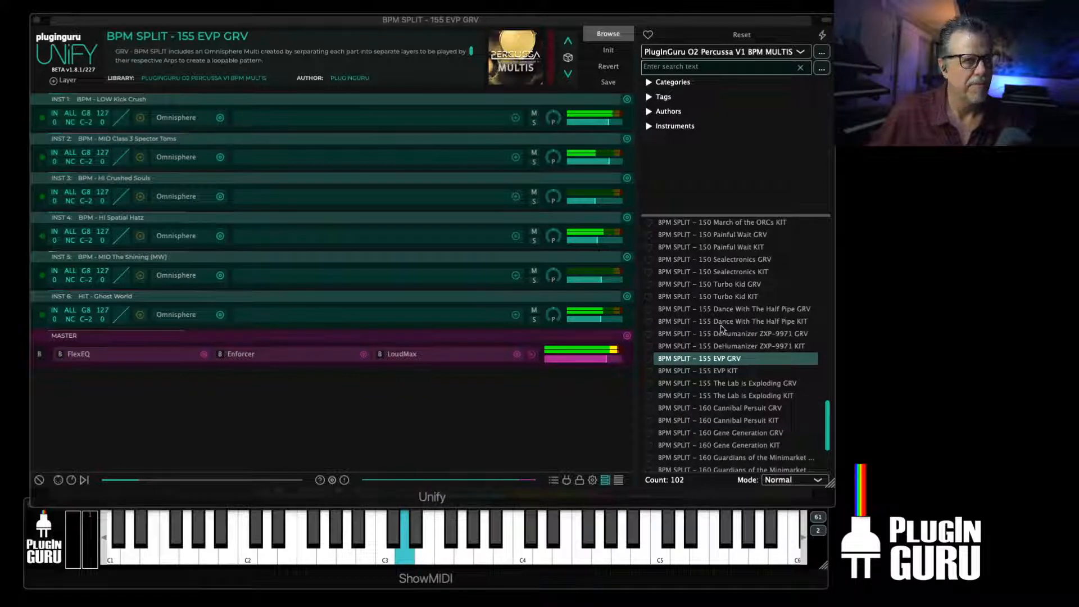
Load the BPM SPLIT - 150 Turbo Kid GRV patch from the same library
{"action": "left_click", "coordinate": [726, 289]}
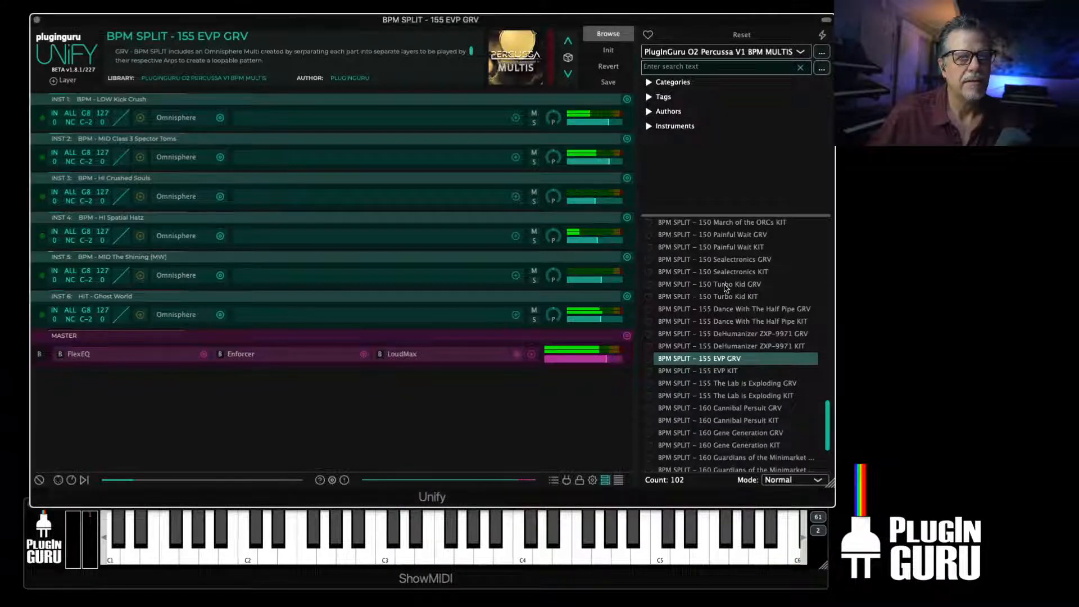
{"action": "left_click", "coordinate": [725, 284]}
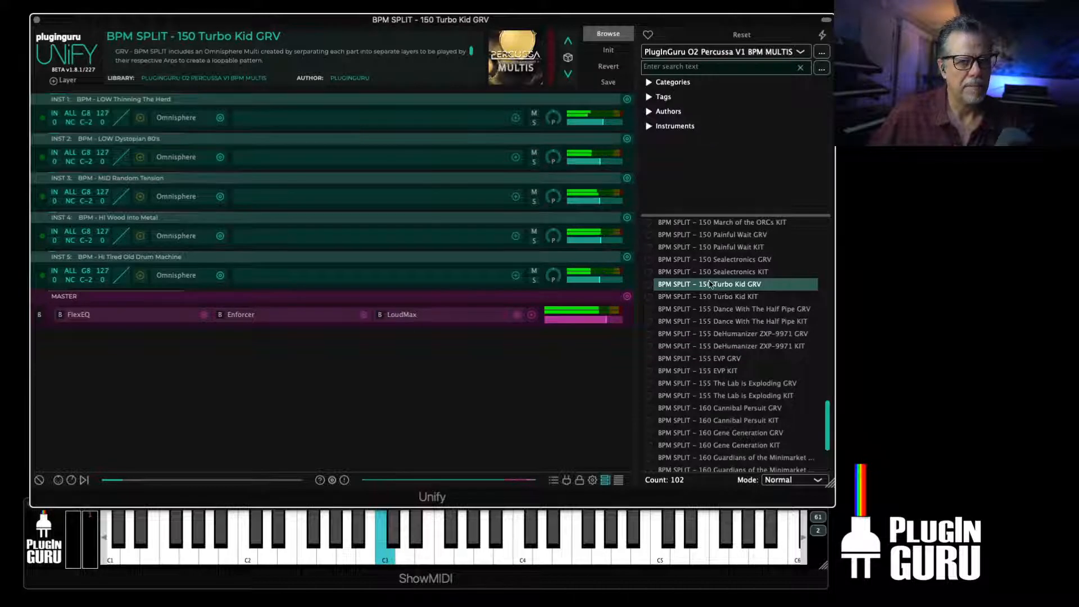
{"action": "scroll", "coordinate": [716, 284], "scroll_direction": "up", "scroll_amount": 1}
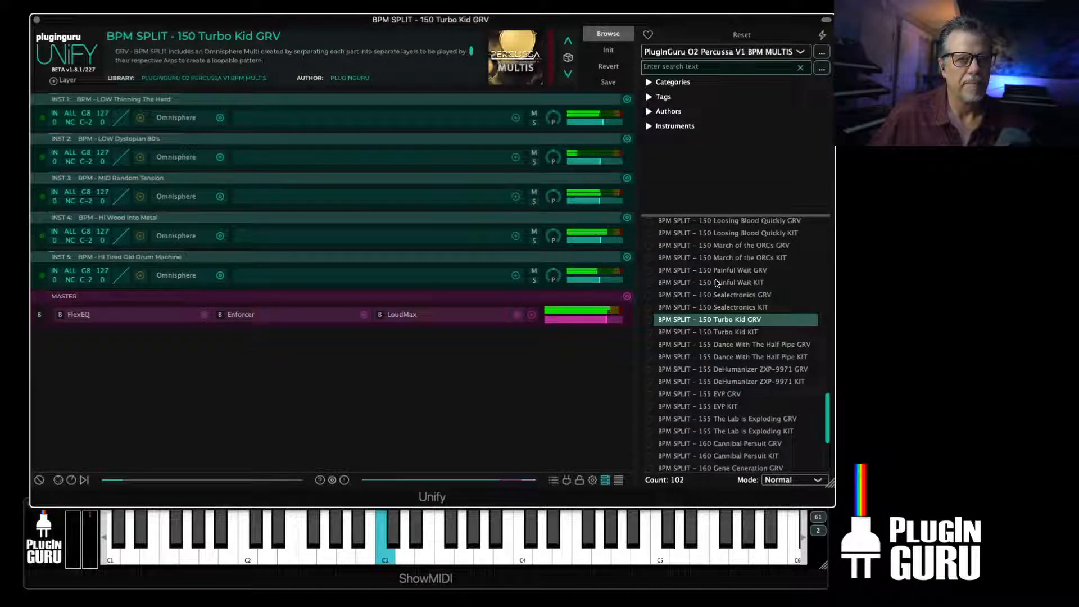
Solo the INST 1, INST 2 and INST 3 layers in turn, leaving BPM - MID Random Tension soloed
{"action": "left_click", "coordinate": [534, 124]}
{"action": "left_click", "coordinate": [535, 163]}
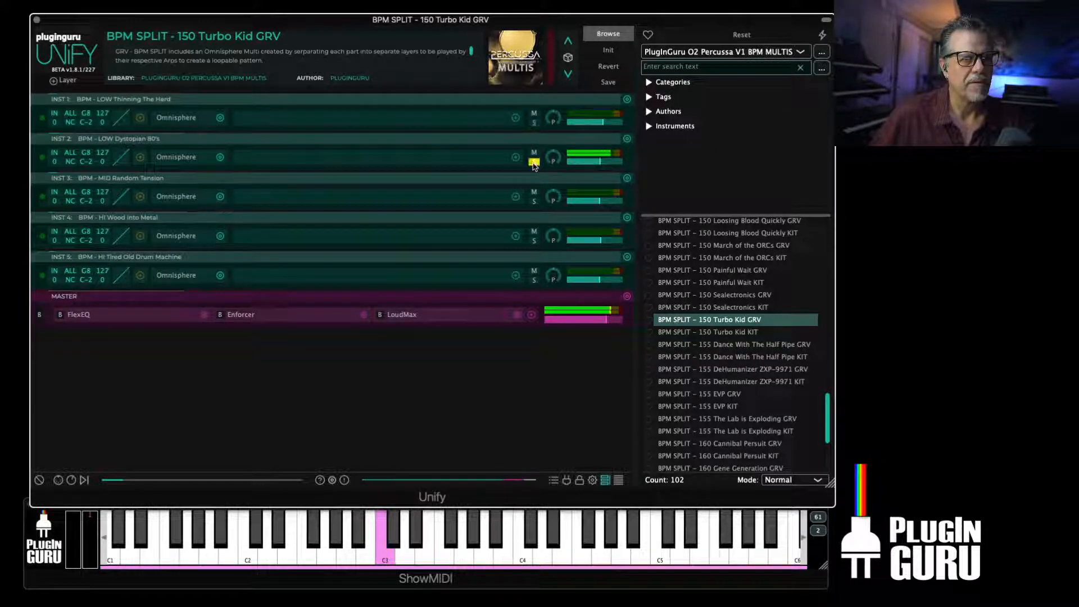
{"action": "left_click", "coordinate": [535, 201]}
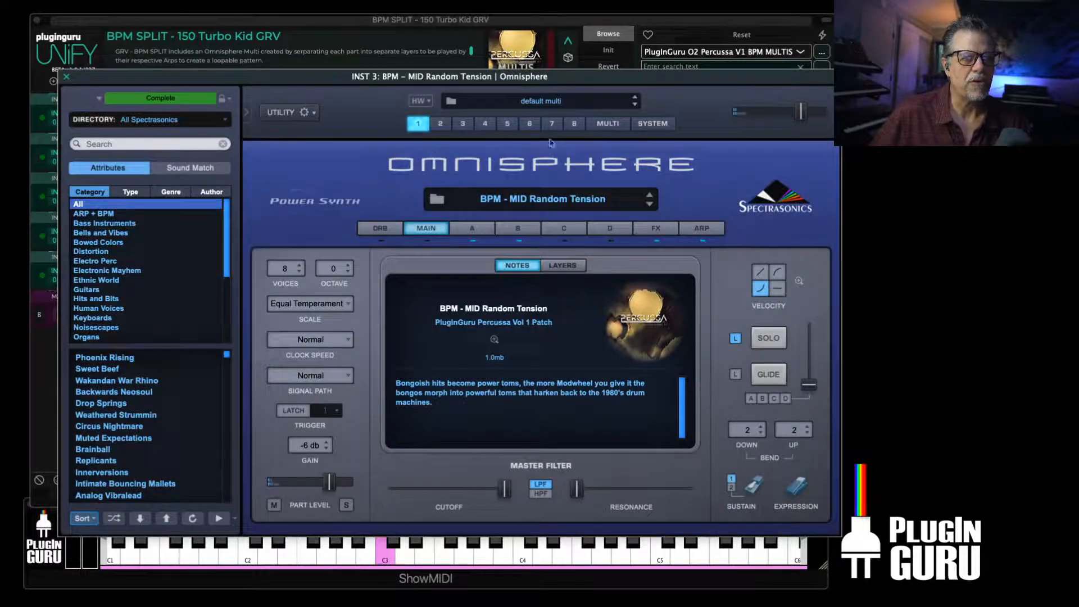
{"action": "left_click", "coordinate": [66, 76]}
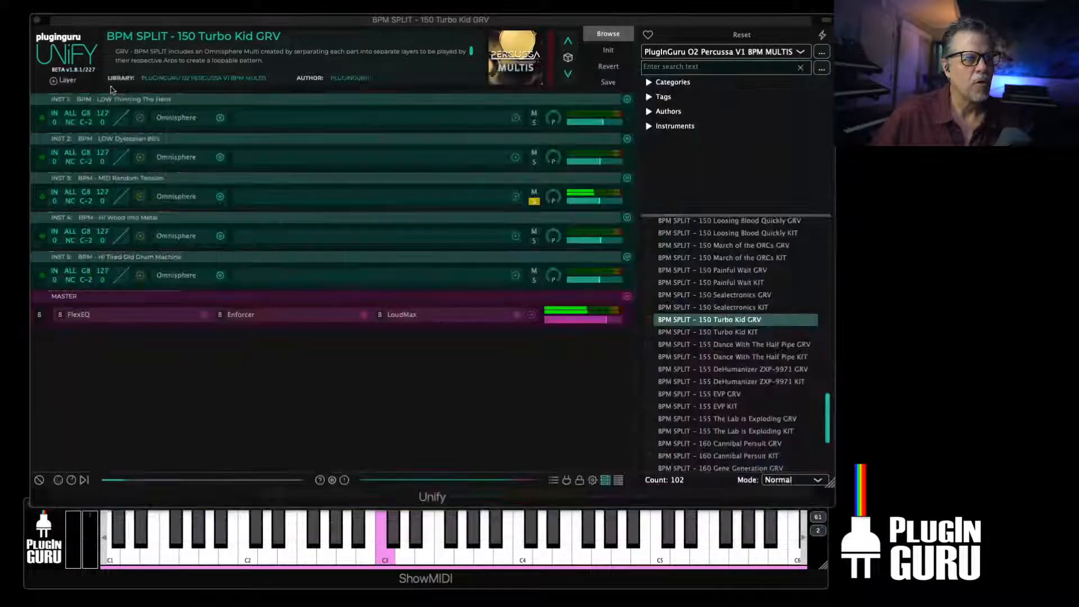
Add zBPM SYNTH - Film Master from the PluginGuru Patch Master Pro-1 library to the current patch as a new Unify layer
{"action": "scroll", "coordinate": [756, 421], "scroll_direction": "down", "scroll_amount": 3}
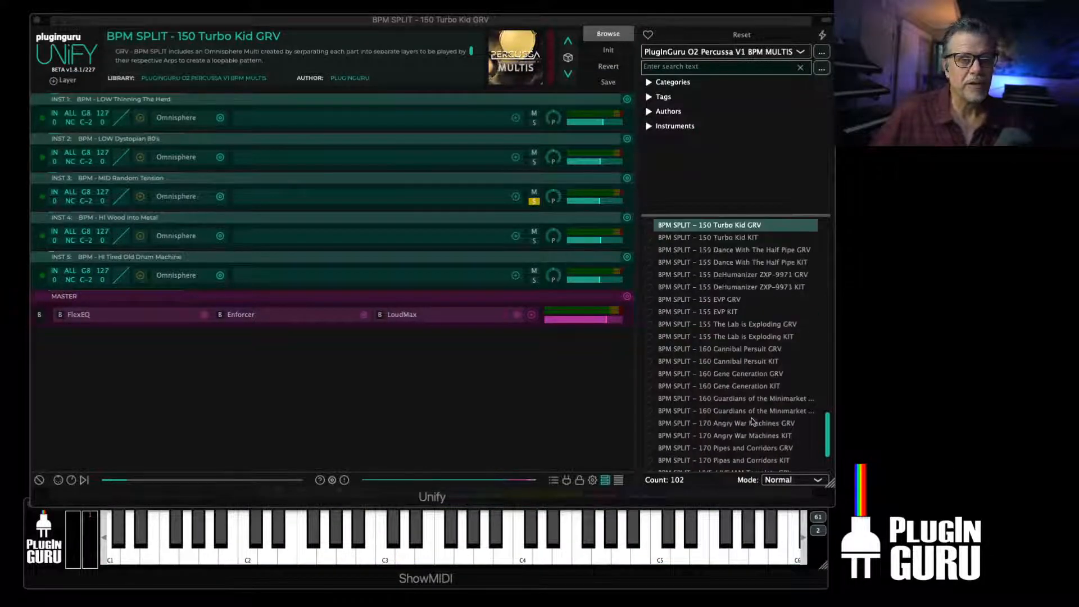
{"action": "left_click", "coordinate": [746, 52]}
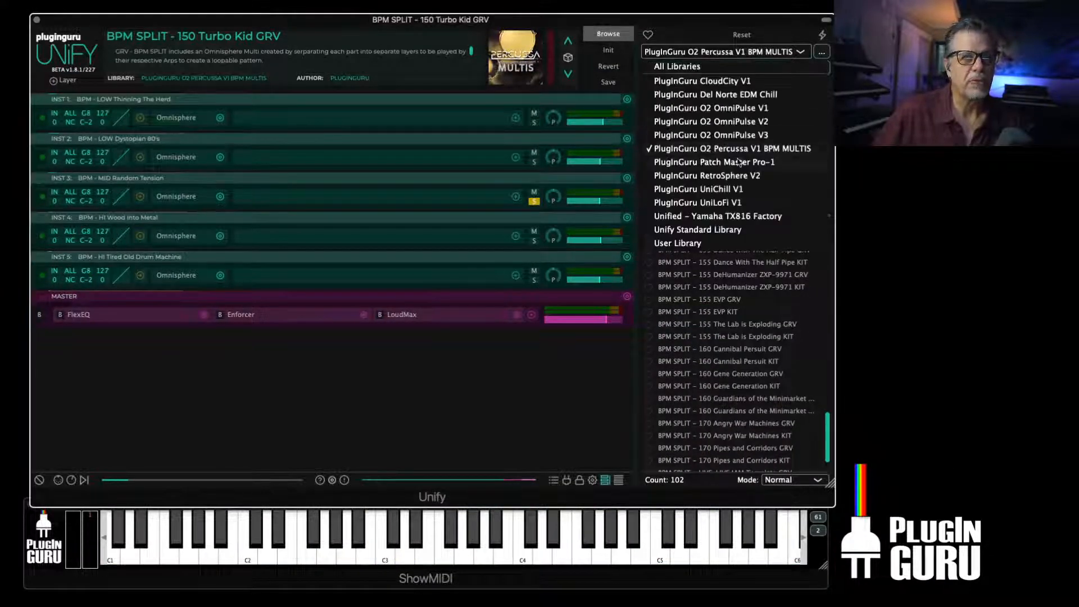
{"action": "left_click", "coordinate": [738, 164]}
{"action": "scroll", "coordinate": [753, 425], "scroll_direction": "up", "scroll_amount": 8}
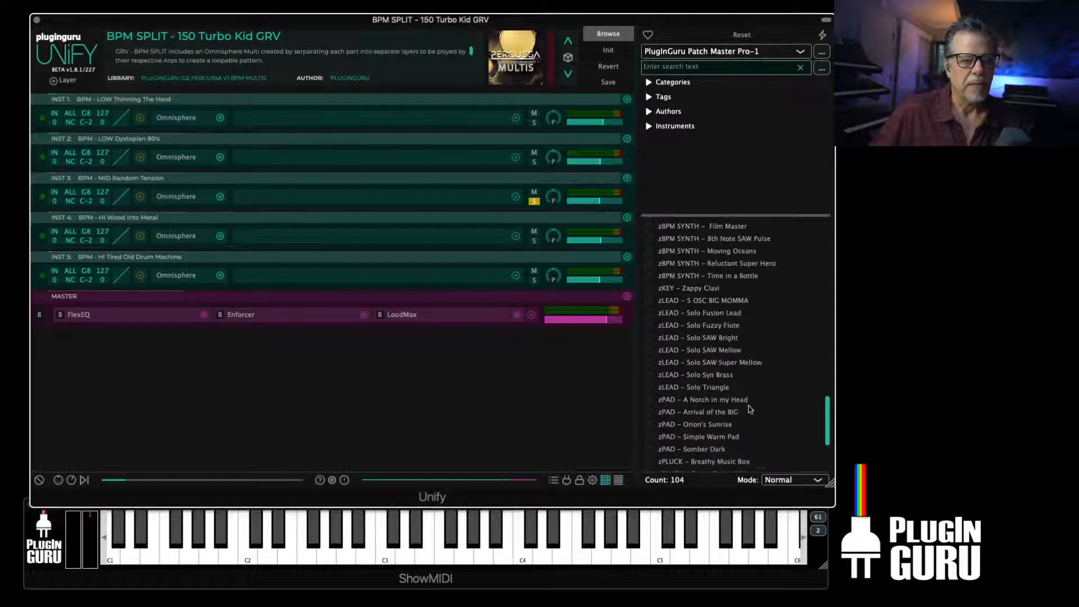
{"action": "scroll", "coordinate": [736, 392], "scroll_direction": "down", "scroll_amount": 2}
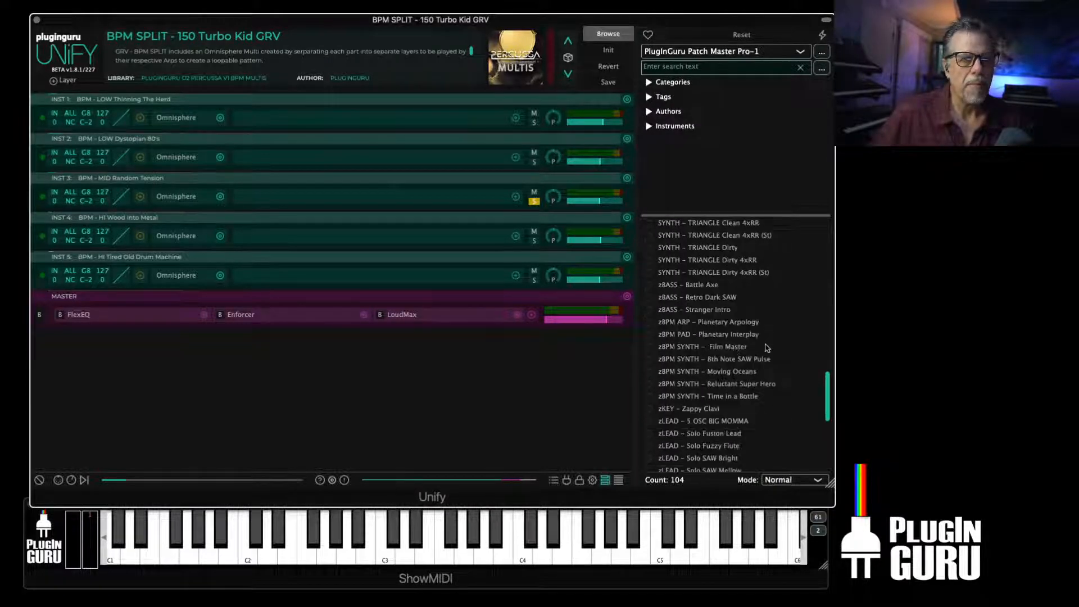
{"action": "right_click", "coordinate": [720, 349]}
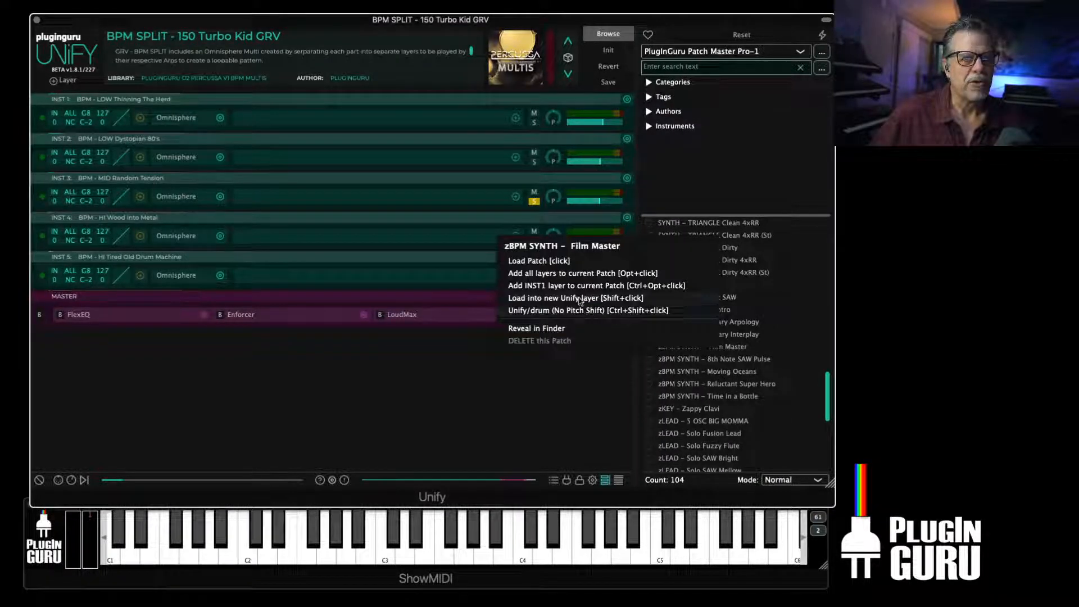
{"action": "left_click", "coordinate": [582, 307]}
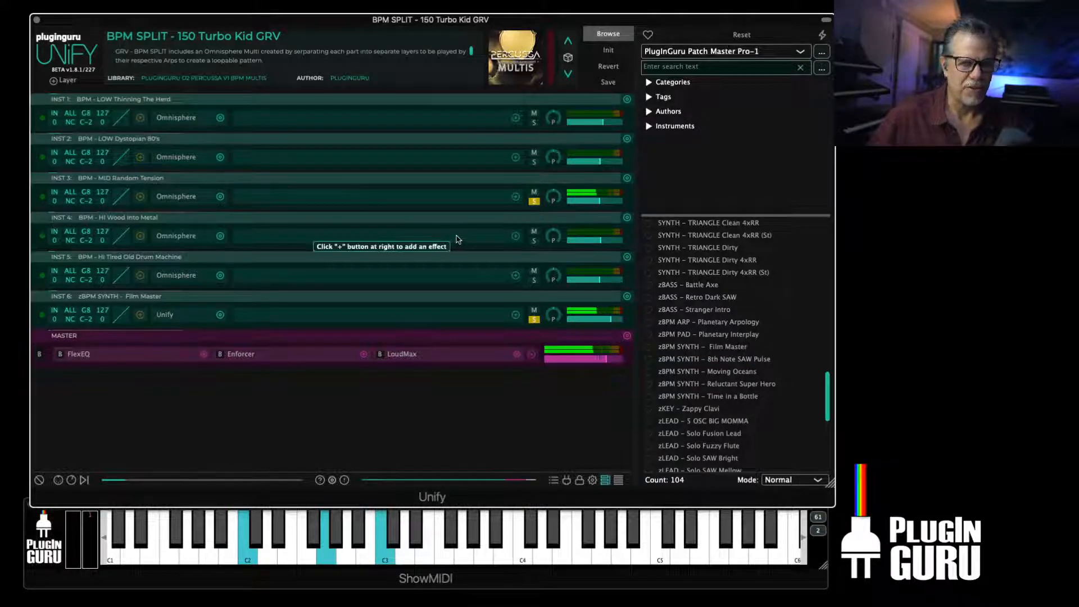
In INST 3's Omnisphere arpeggiator, try a 1/8 dotted clock and then set it to 1/16 dotted
{"action": "left_click", "coordinate": [176, 196]}
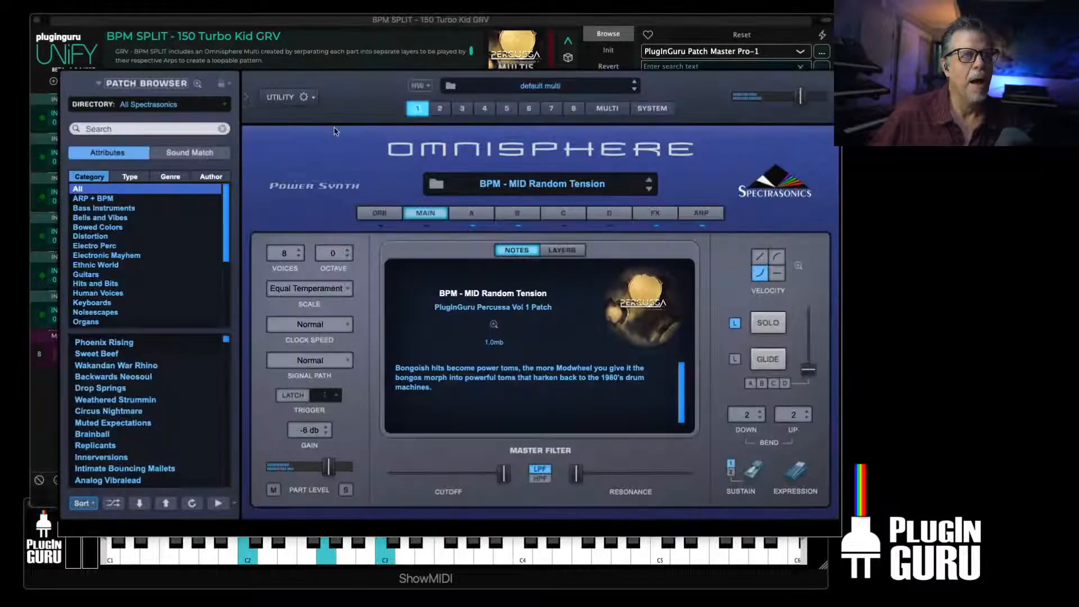
{"action": "left_click", "coordinate": [699, 216]}
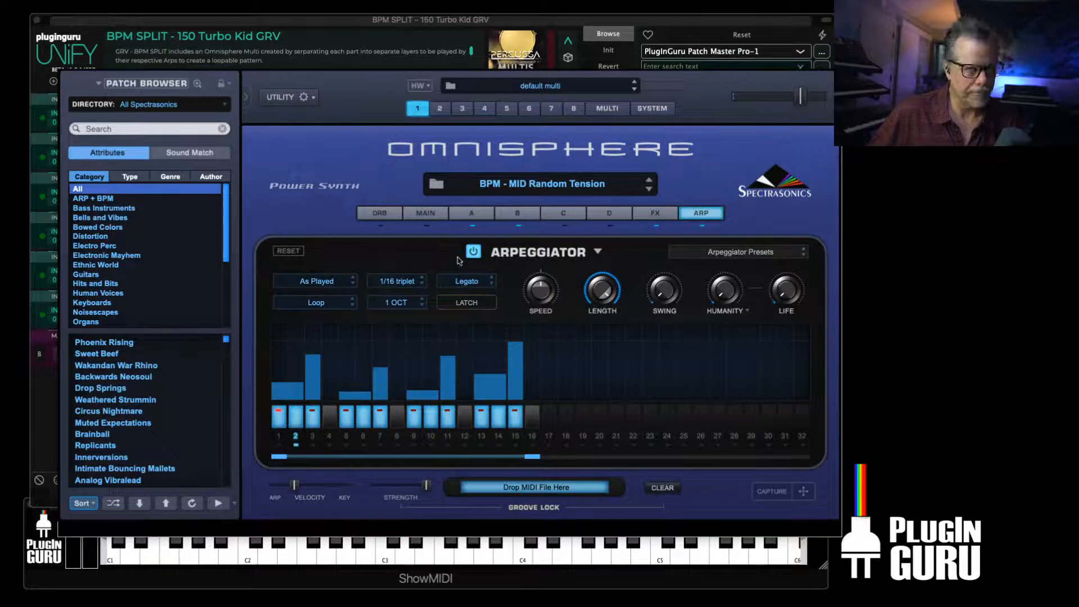
{"action": "left_click", "coordinate": [407, 283]}
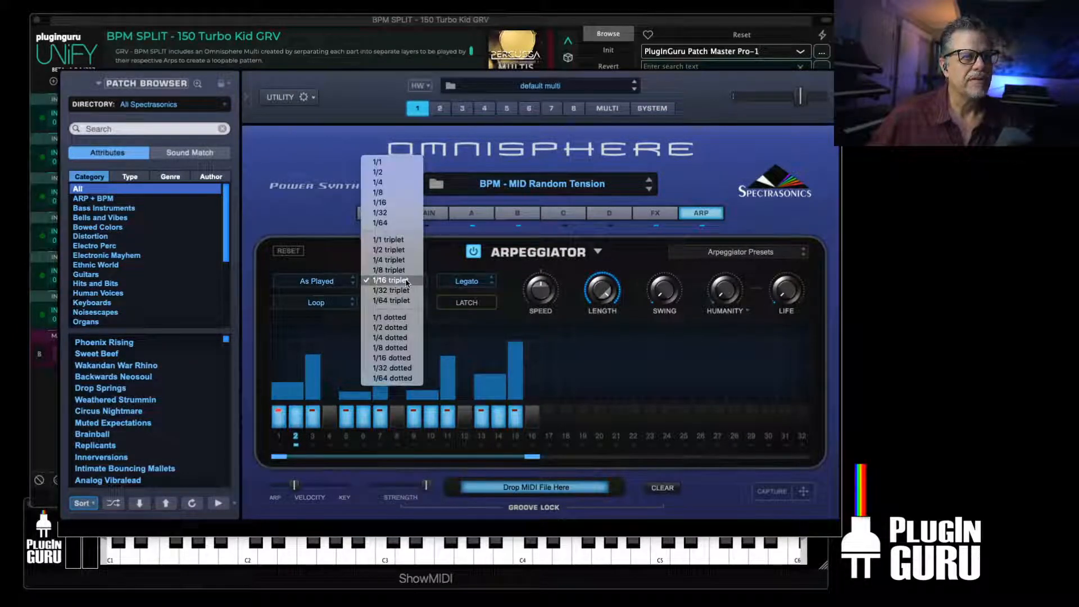
{"action": "left_click", "coordinate": [409, 349]}
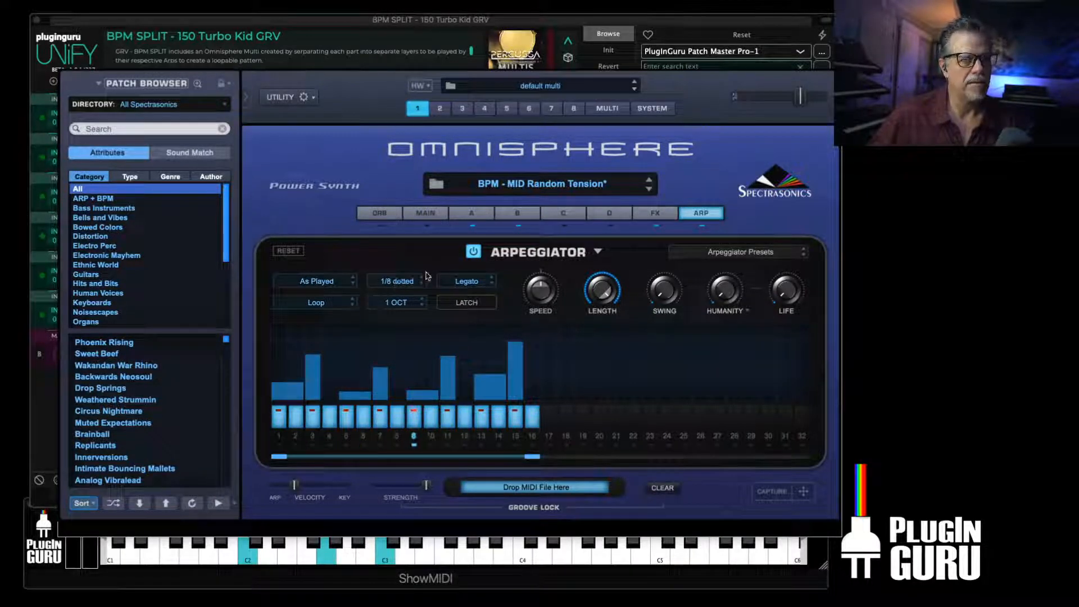
{"action": "left_click", "coordinate": [408, 281]}
{"action": "left_click", "coordinate": [408, 289]}
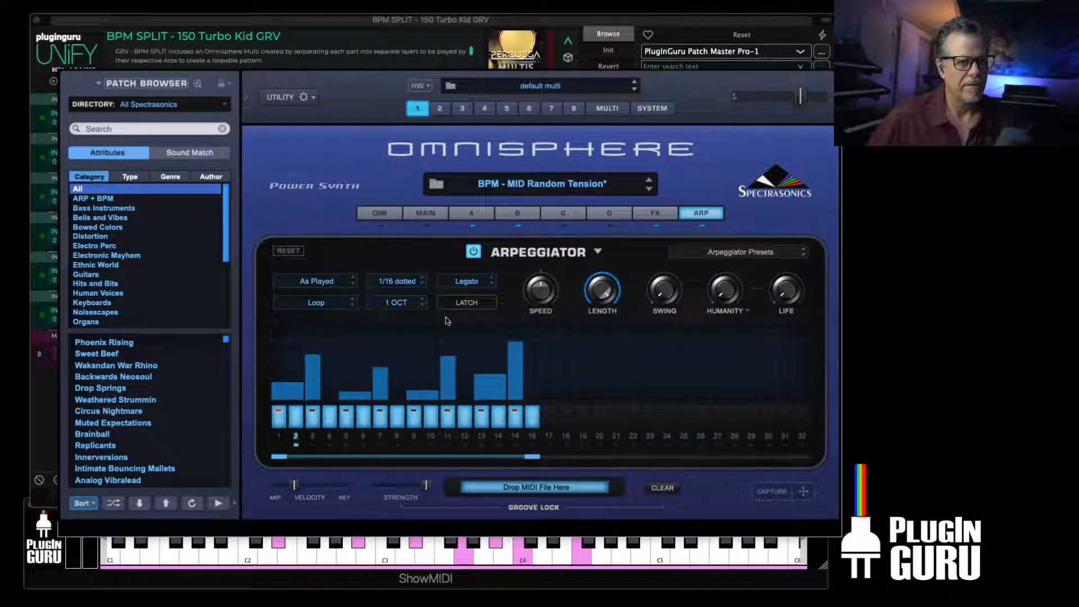
Capture the BPM - MID Random Tension arpeggio as MIDI and export the file to the desktop
{"action": "left_click", "coordinate": [774, 492]}
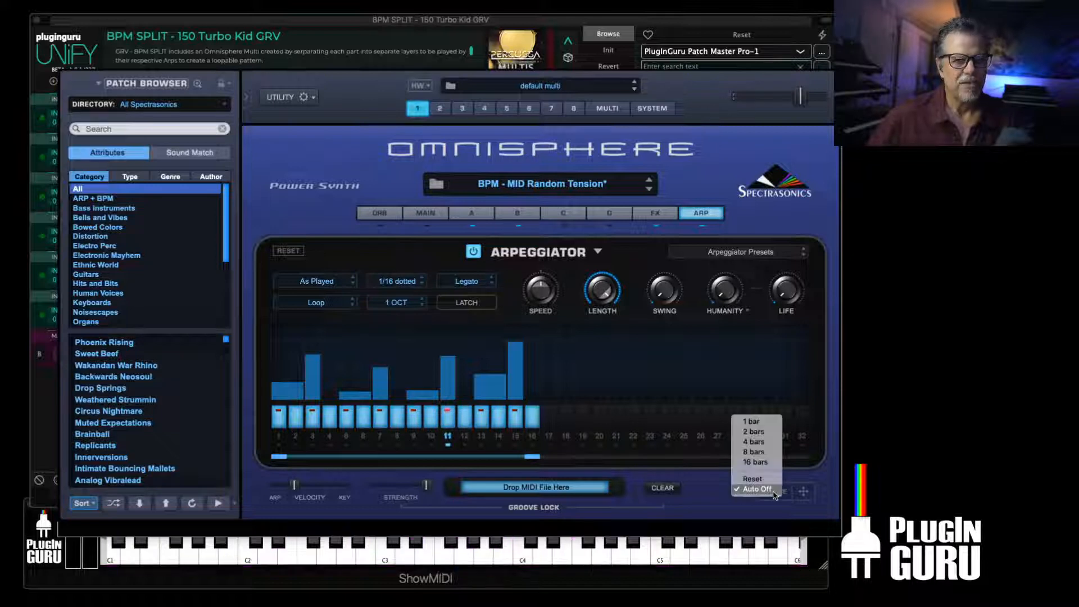
{"action": "left_click", "coordinate": [755, 435]}
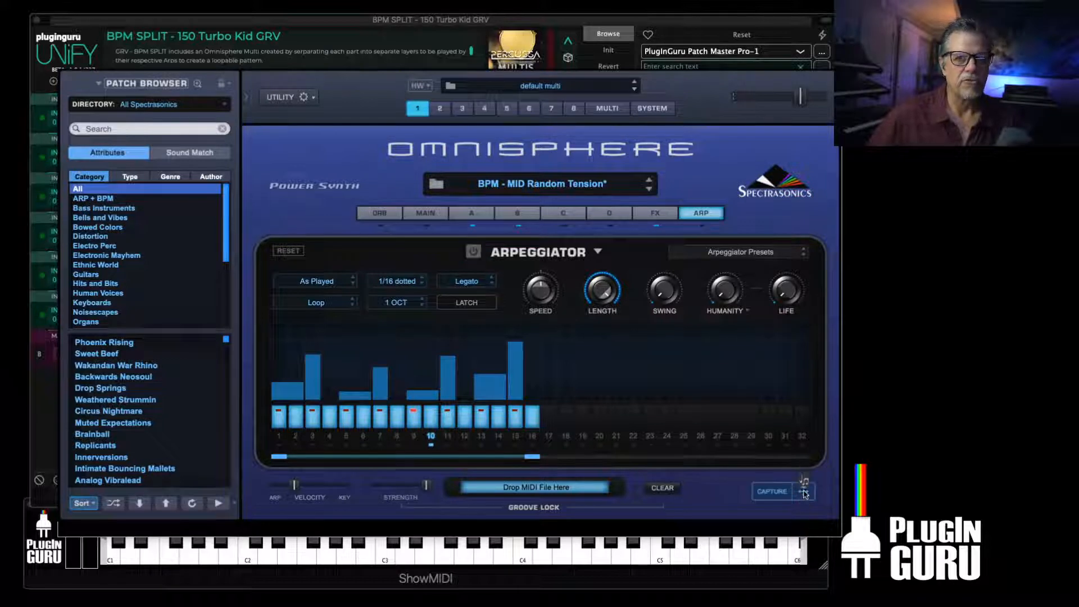
{"action": "left_click_drag", "start_coordinate": [804, 493], "coordinate": [918, 342]}
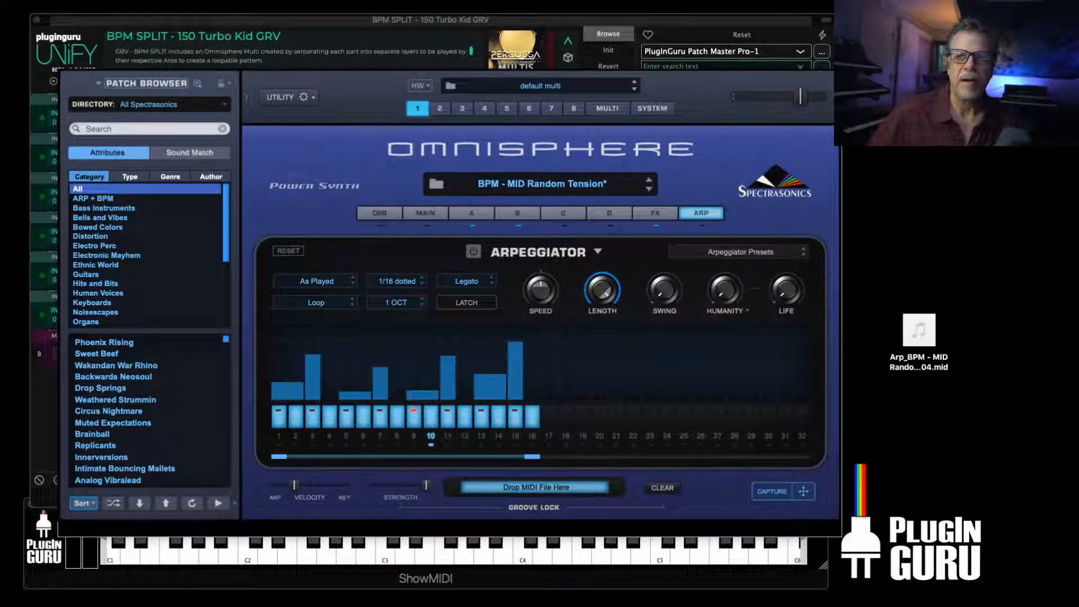
Copy the exported MID Random Tension MIDI file into the MIDI Files folder of the PluginGuru Patch Master Pro-1 library
{"action": "left_click", "coordinate": [1009, 238]}
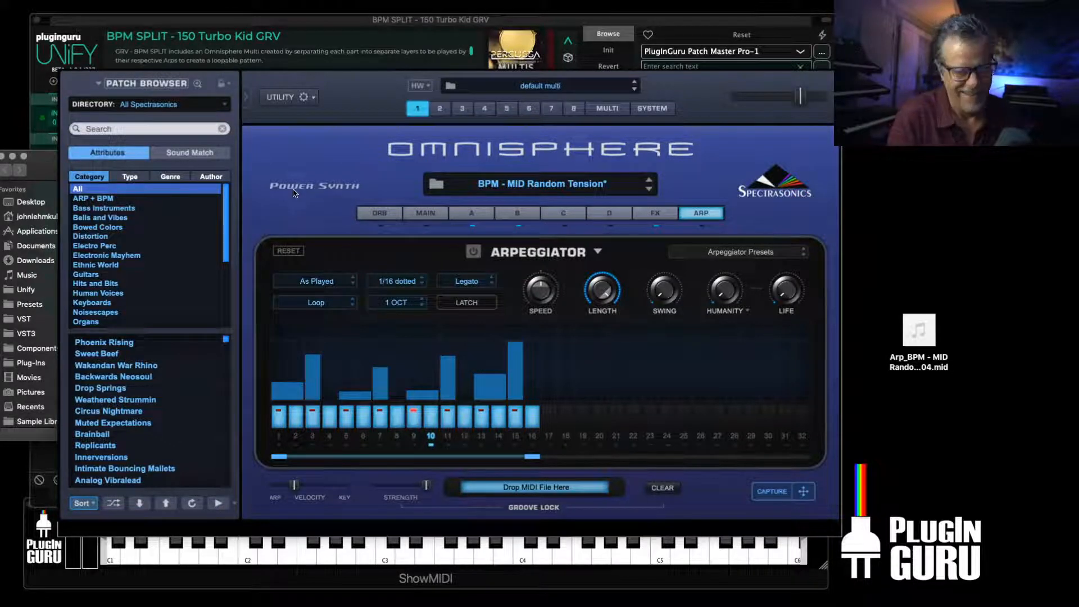
{"action": "key", "text": "super+h"}
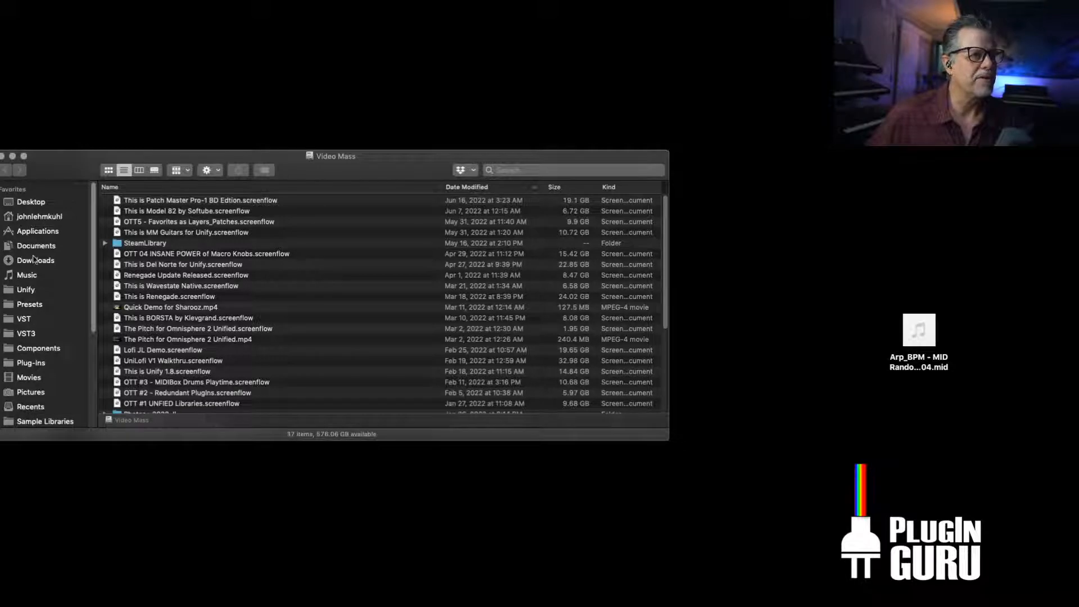
{"action": "left_click", "coordinate": [26, 291]}
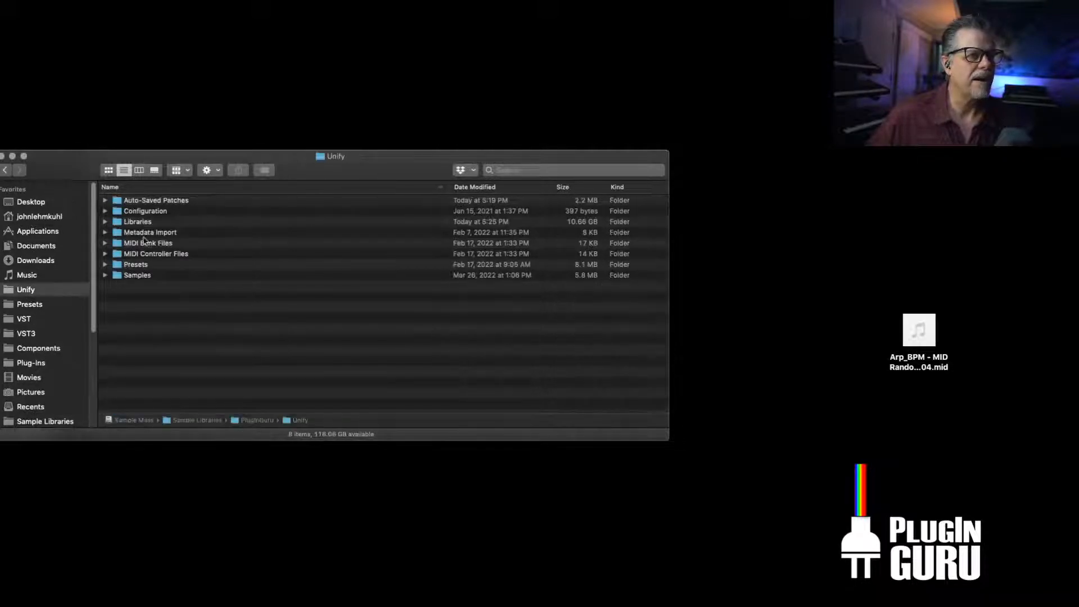
{"action": "double_click", "coordinate": [139, 221]}
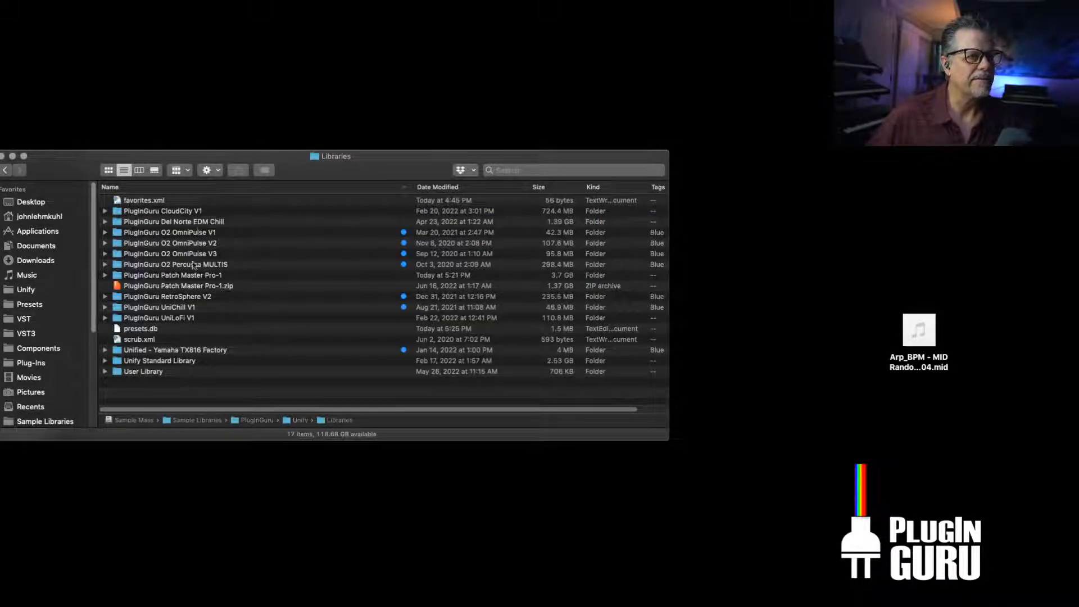
{"action": "double_click", "coordinate": [189, 276]}
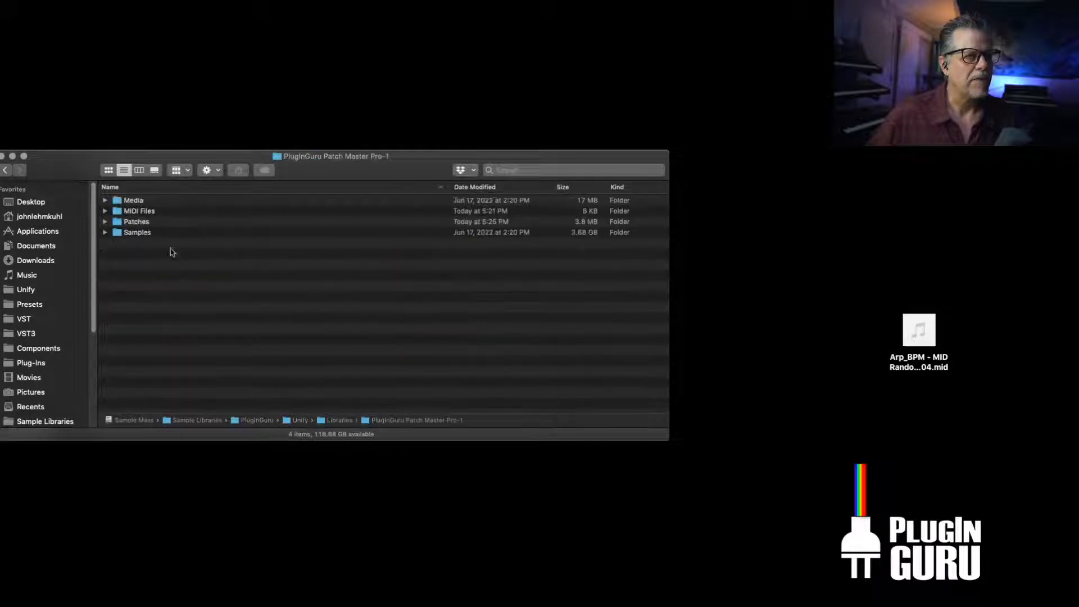
{"action": "left_click_drag", "start_coordinate": [900, 336], "coordinate": [144, 210]}
In the PluginGuru Patch Master Pro-1 MIDI Files folder, rename the BPM - MID Random Tension file as 16th D Percussa Grv Element
{"action": "left_click_drag", "start_coordinate": [80, 170], "coordinate": [250, 138]}
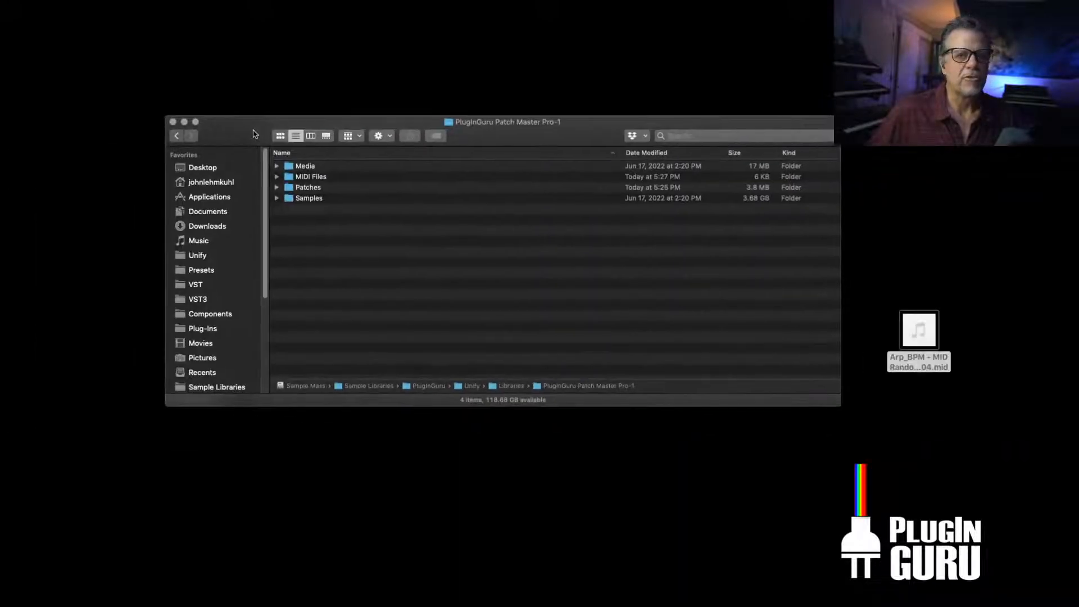
{"action": "double_click", "coordinate": [302, 179]}
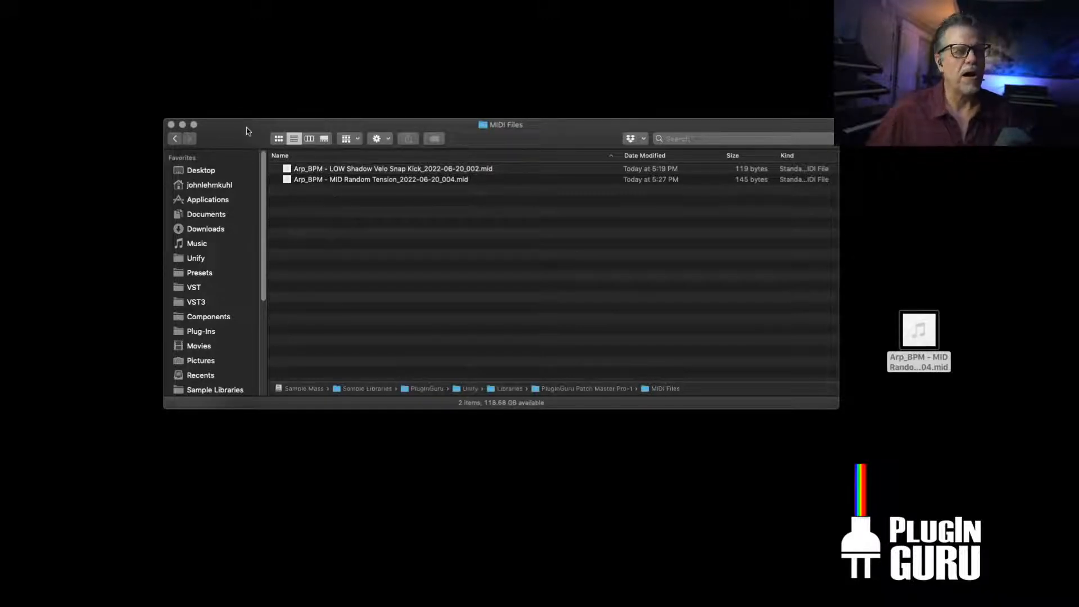
{"action": "left_click_drag", "start_coordinate": [246, 131], "coordinate": [255, 145]}
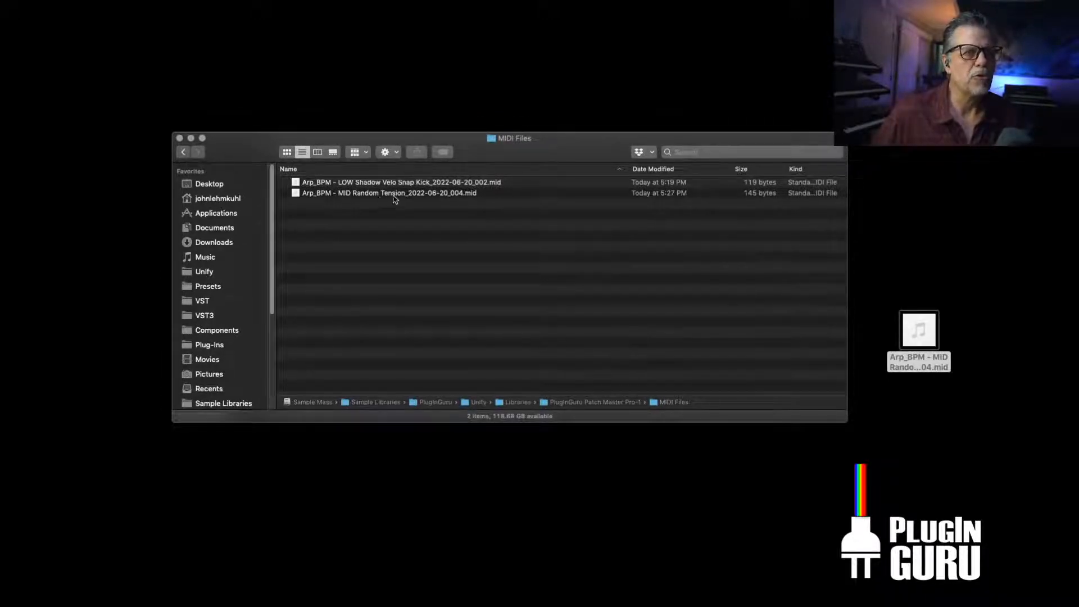
{"action": "left_click", "coordinate": [364, 194]}
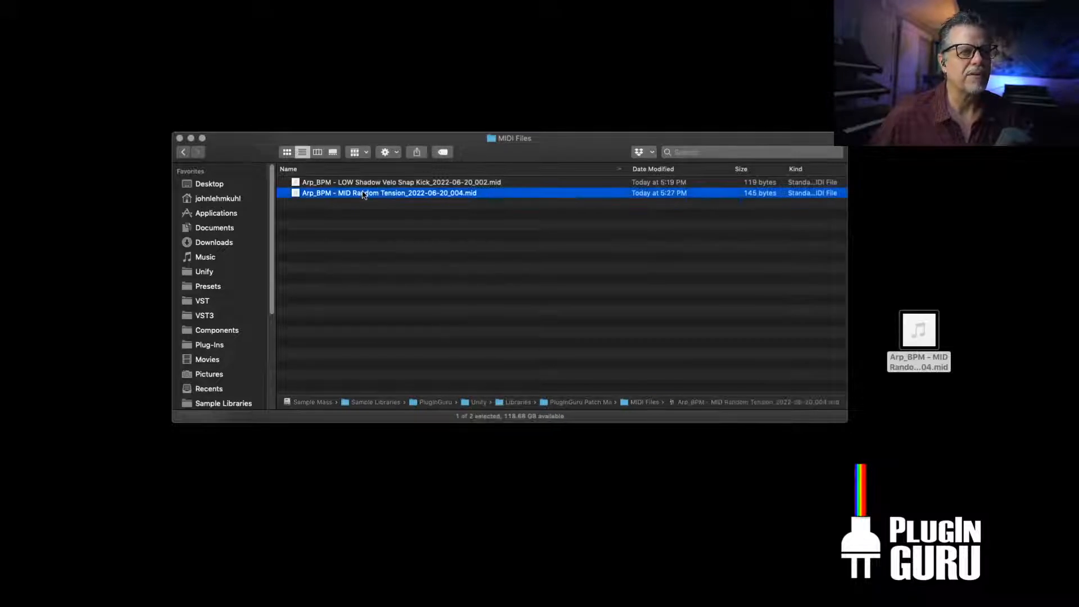
{"action": "key", "text": "Return"}
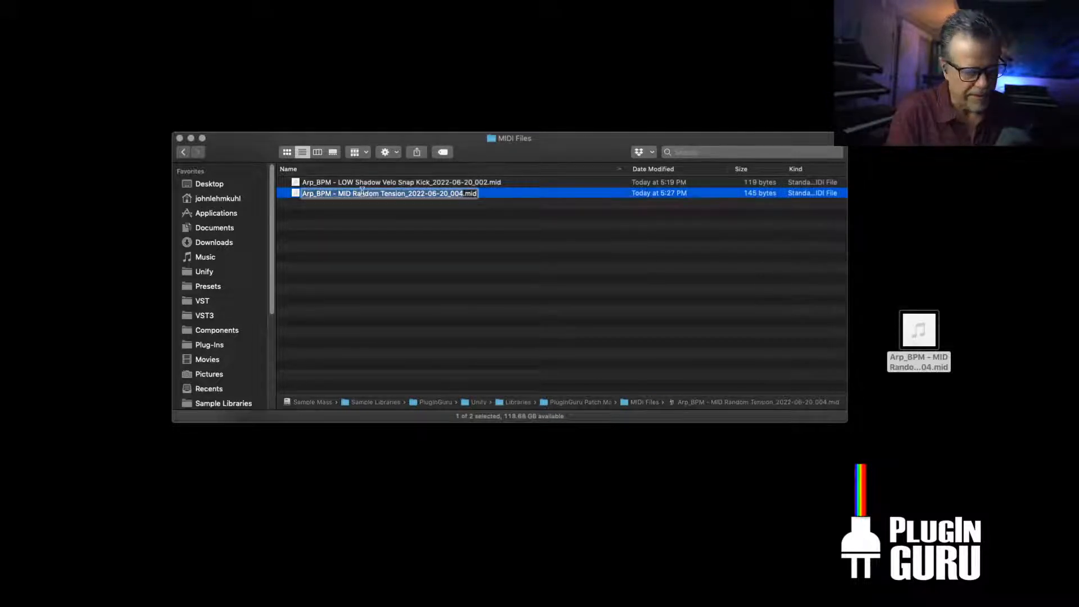
{"action": "type", "text": "1"}
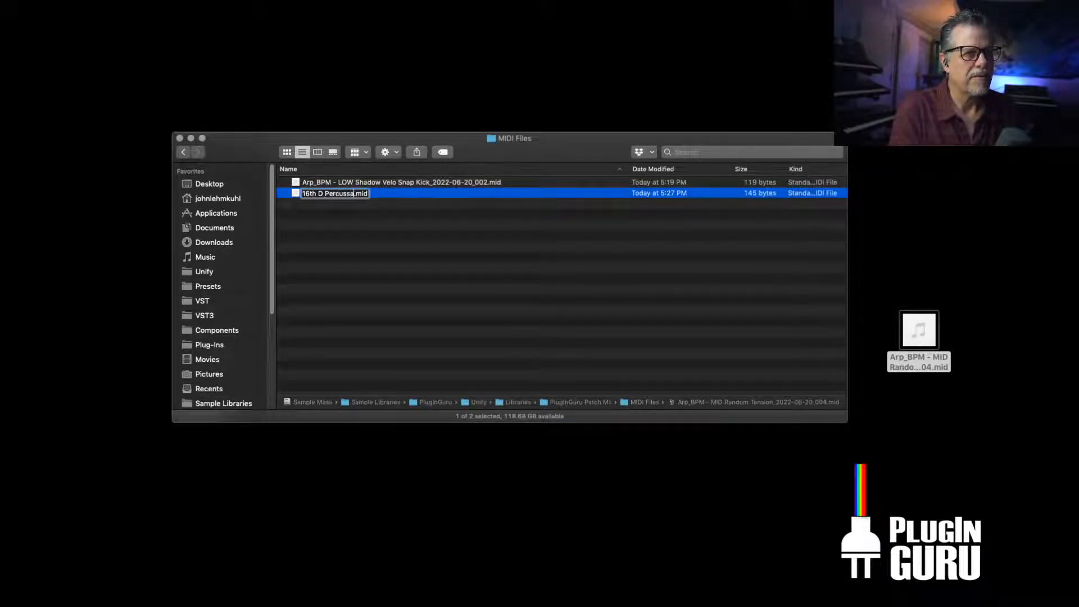
{"action": "type", "text": "6th D Percussa Grv "}
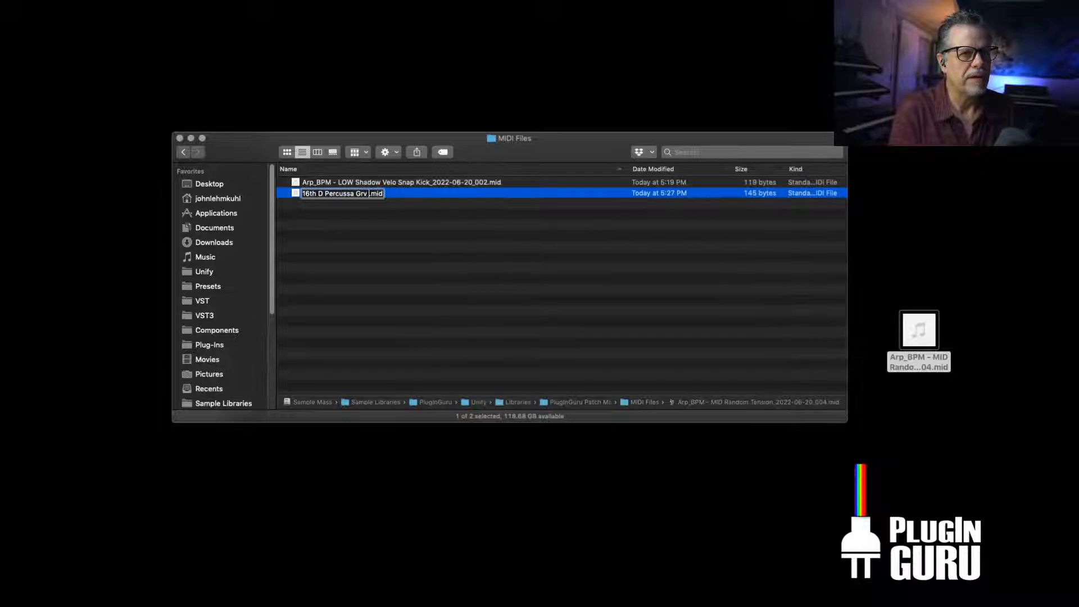
{"action": "type", "text": "Element"}
{"action": "key", "text": "Return"}
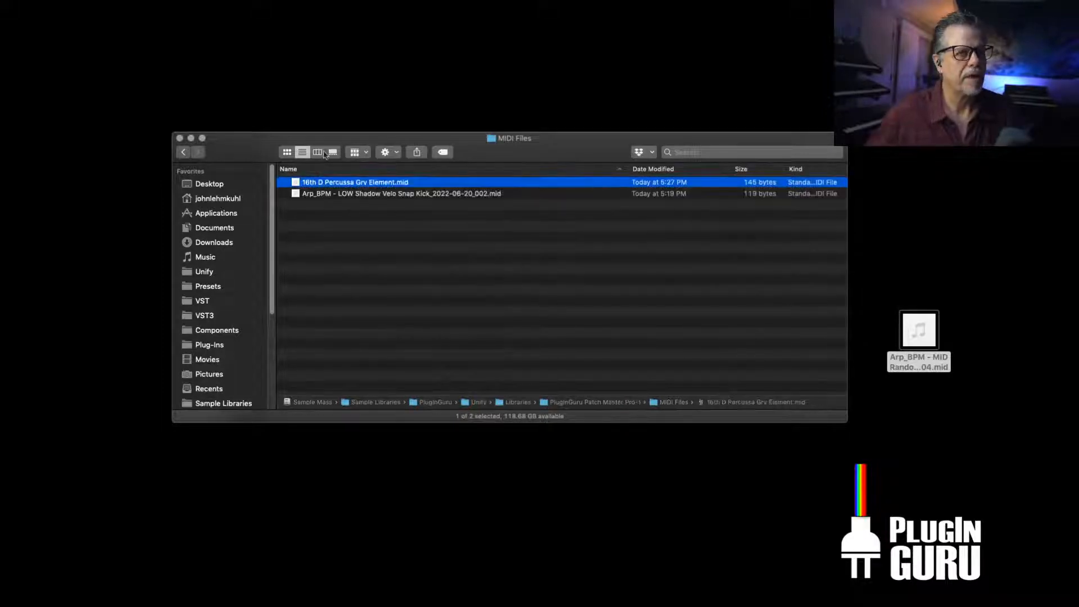
Clear the Finder window out of the way and delete the exported MID Random Tension MIDI file from the desktop
{"action": "left_click_drag", "start_coordinate": [257, 149], "coordinate": [1078, 218]}
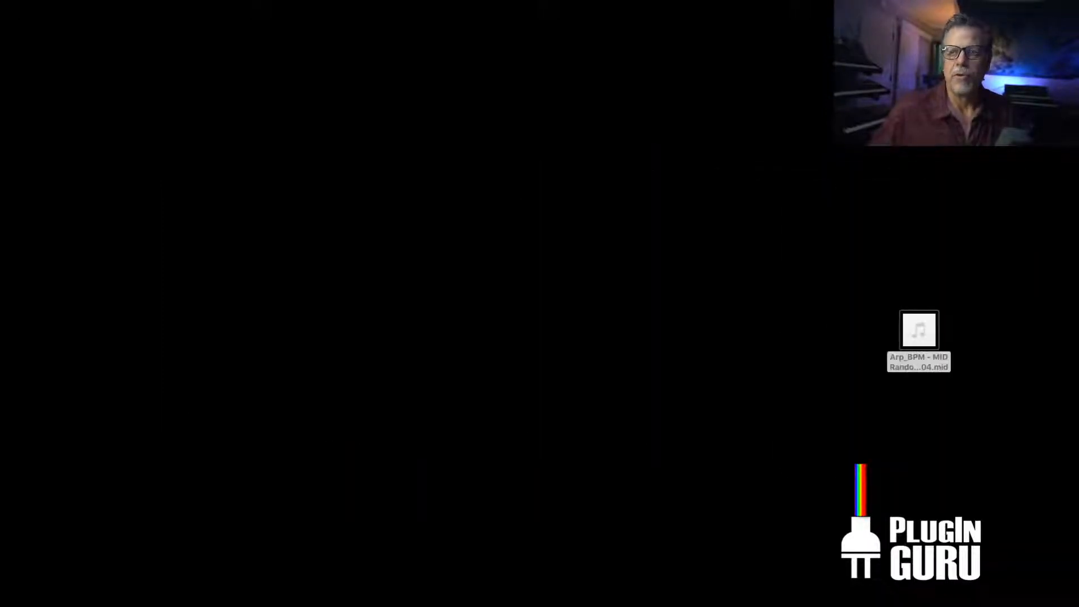
{"action": "key", "text": "super+Tab"}
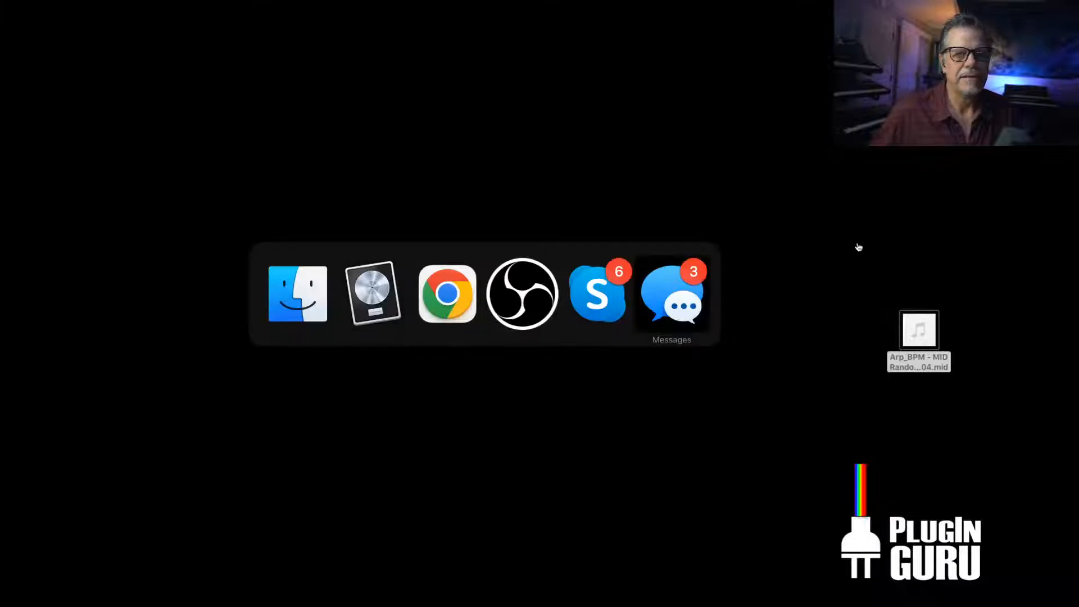
{"action": "left_click_drag", "start_coordinate": [903, 344], "coordinate": [921, 352]}
{"action": "key", "text": "super+BackSpace"}
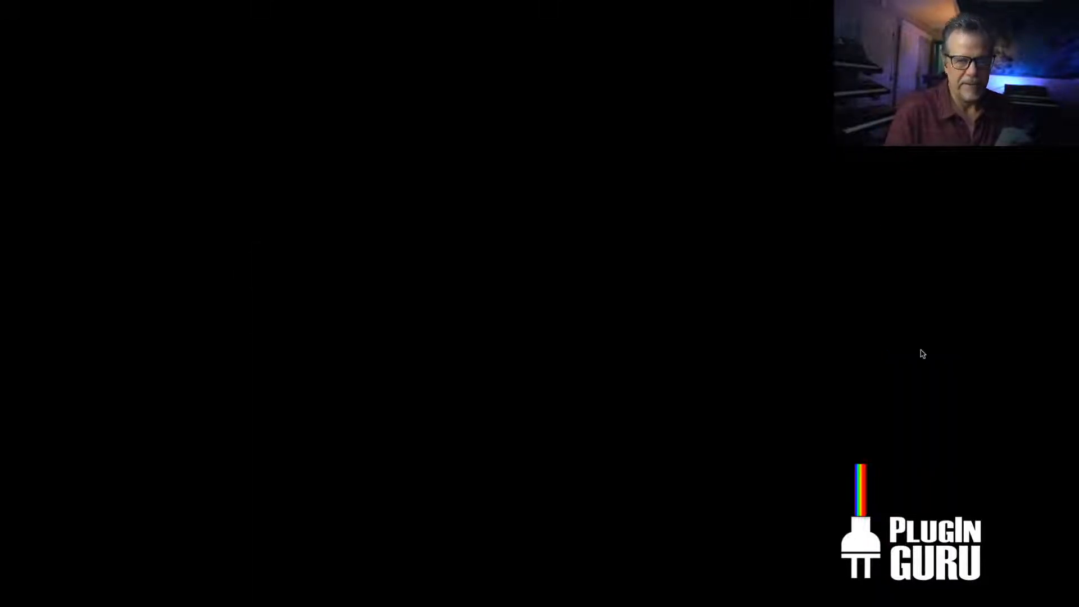
Switch back to Logic Pro, try the project tempo at 115 BPM and set it to 105 BPM
{"action": "key", "text": "super+Tab"}
{"action": "key", "text": "super+Tab"}
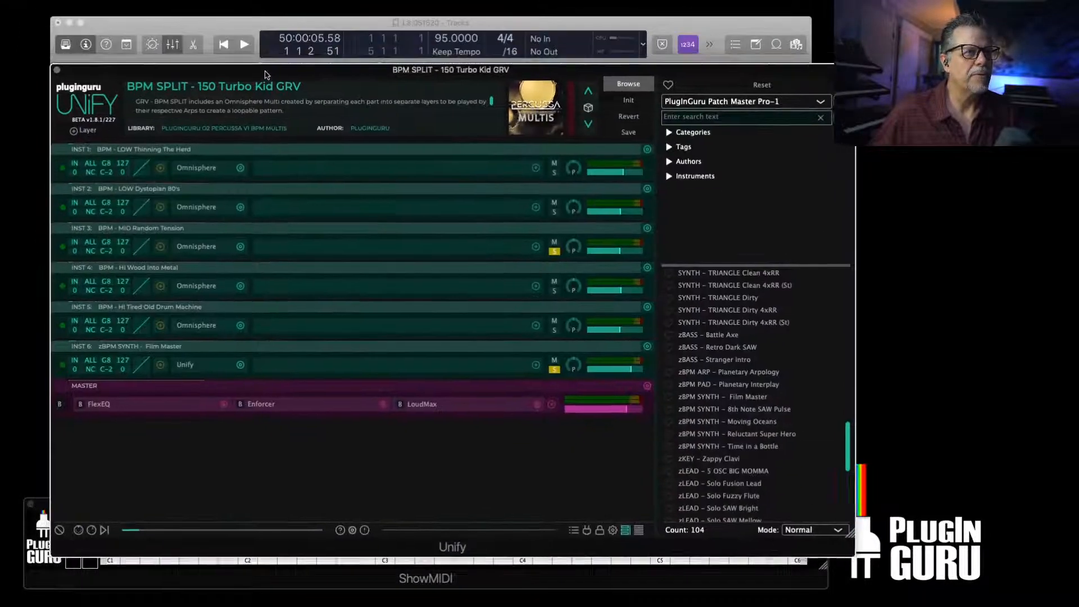
{"action": "left_click_drag", "start_coordinate": [444, 39], "coordinate": [449, 10]}
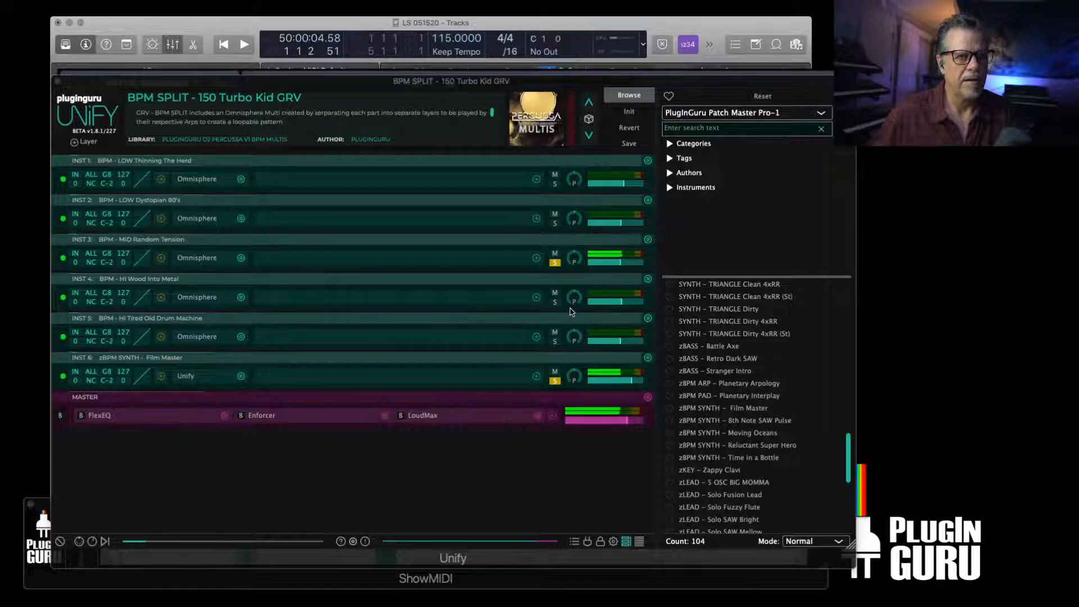
{"action": "left_click_drag", "start_coordinate": [450, 39], "coordinate": [450, 51]}
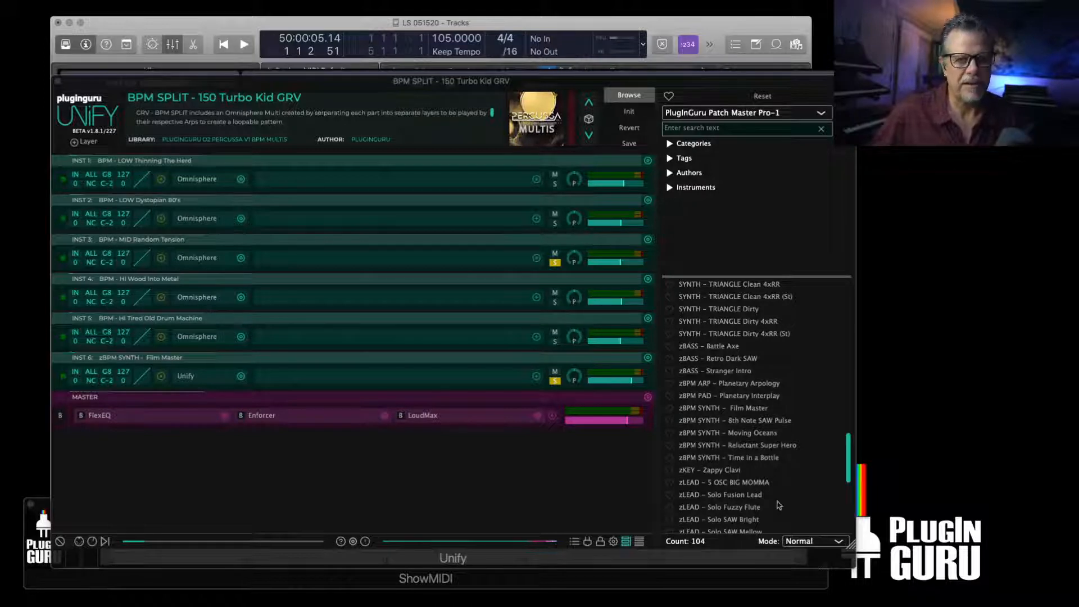
Load the zBPM SYNTH - Film Master patch from the PluginGuru Patch Master Pro-1 library
{"action": "scroll", "coordinate": [778, 505], "scroll_direction": "down", "scroll_amount": 3}
{"action": "scroll", "coordinate": [770, 500], "scroll_direction": "up", "scroll_amount": 5}
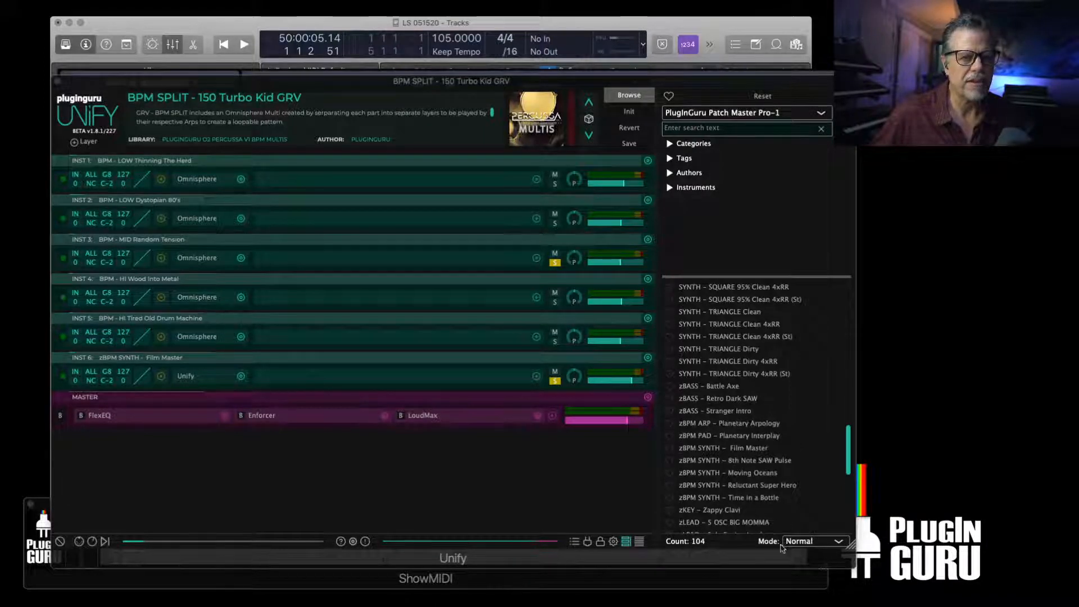
{"action": "scroll", "coordinate": [740, 440], "scroll_direction": "down", "scroll_amount": 3}
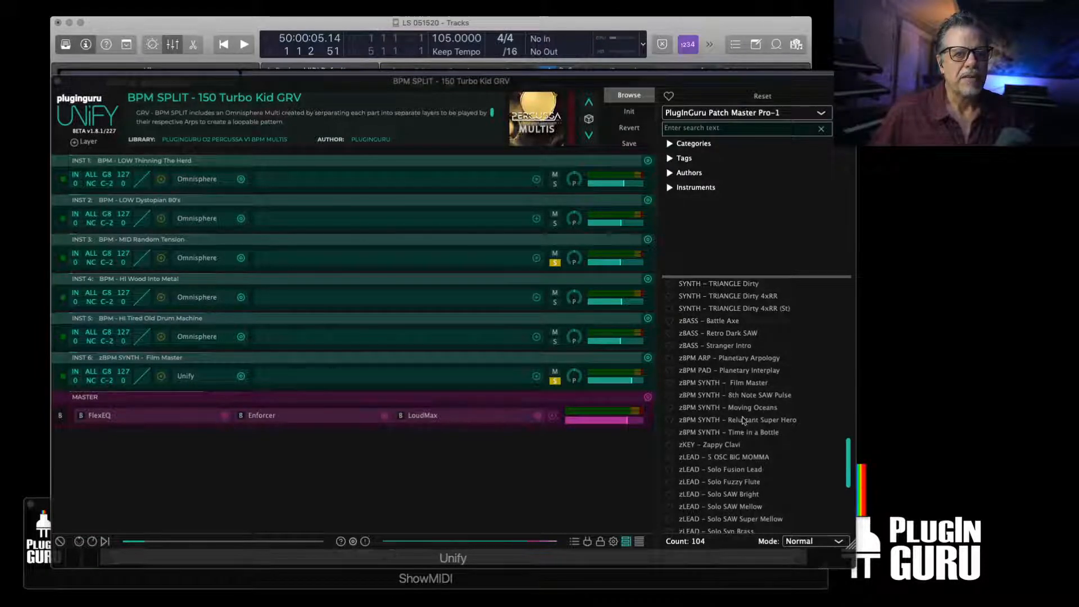
{"action": "left_click", "coordinate": [743, 387]}
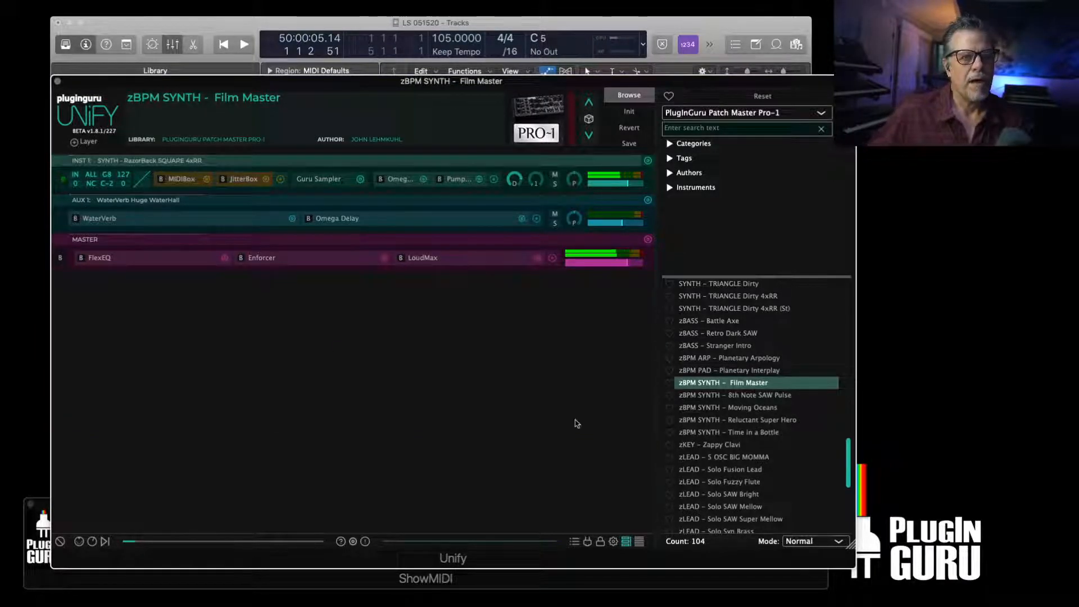
Add a second instrument layer to the Film Master patch and swap its sine wave synth for Guru Sampler
{"action": "left_click", "coordinate": [85, 142]}
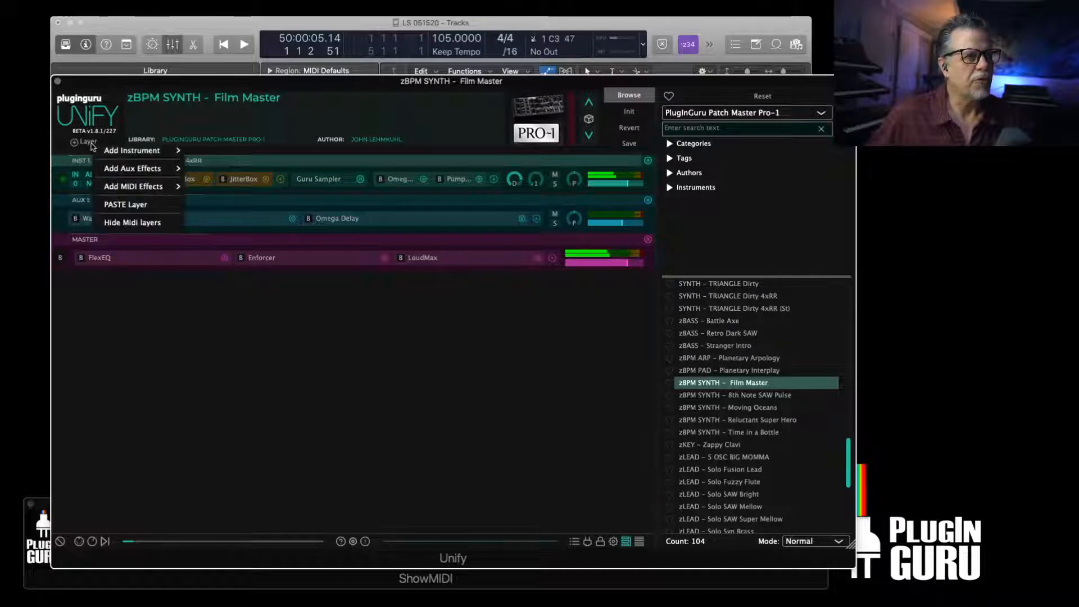
{"action": "mouse_move", "coordinate": [163, 151]}
{"action": "left_click", "coordinate": [238, 151]}
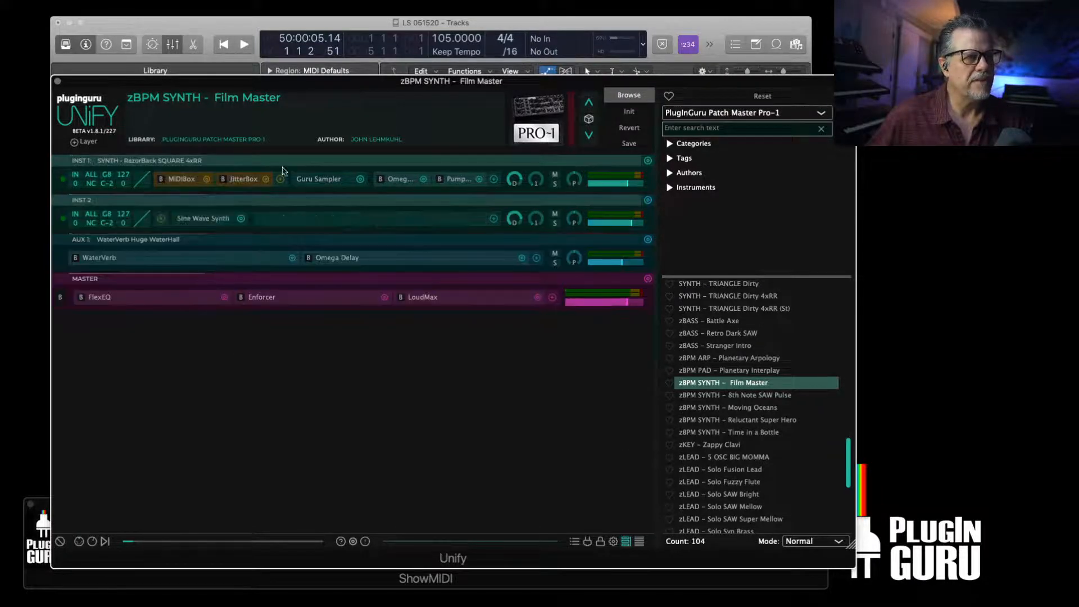
{"action": "left_click", "coordinate": [241, 219]}
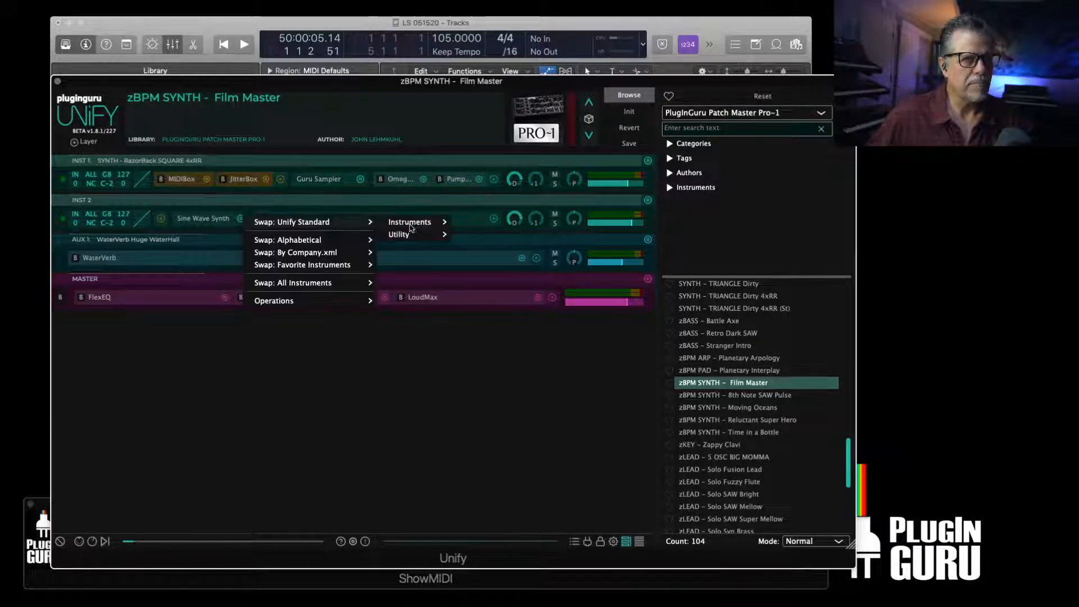
{"action": "mouse_move", "coordinate": [411, 227]}
{"action": "left_click", "coordinate": [483, 222]}
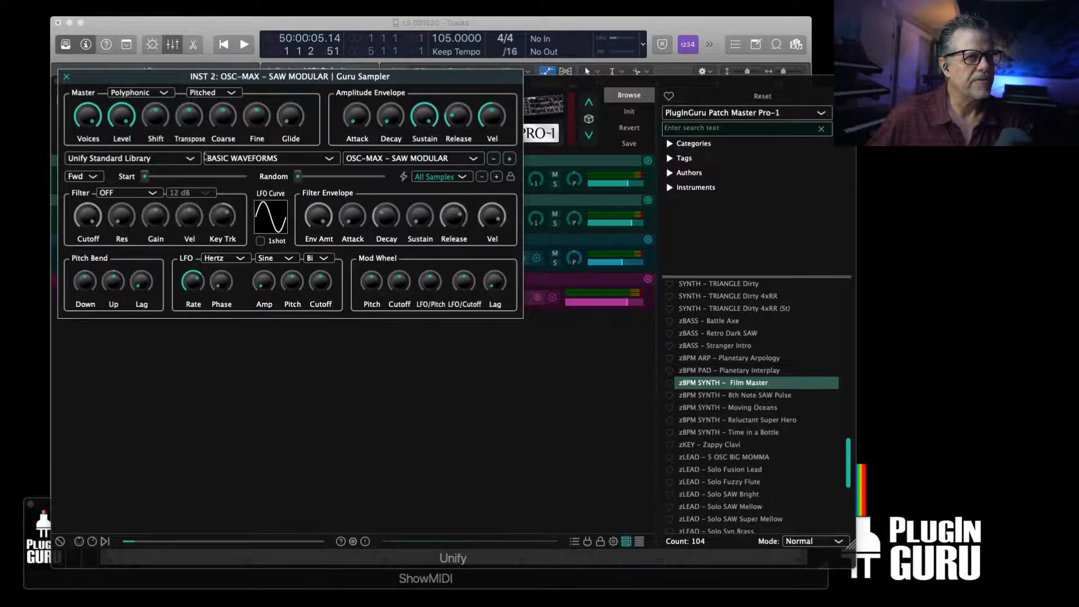
Load SYNTH - Pitchy POP Brass 4xRR from PluginGuru Patch Master Pro-1 into INST 2's Guru Sampler and move its sample start later
{"action": "left_click", "coordinate": [144, 160]}
{"action": "left_click", "coordinate": [162, 261]}
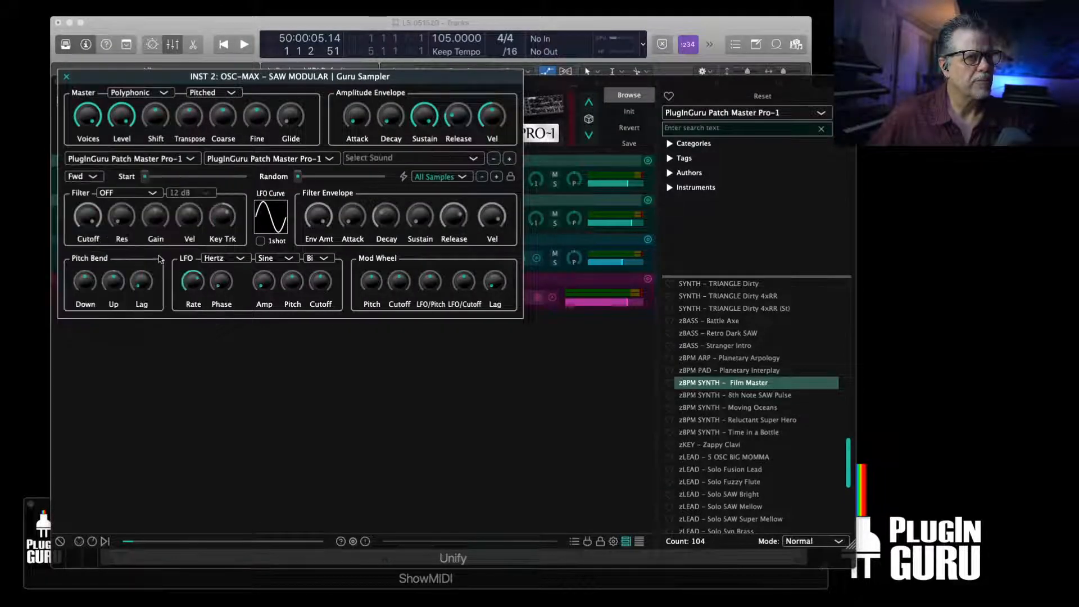
{"action": "left_click", "coordinate": [387, 163]}
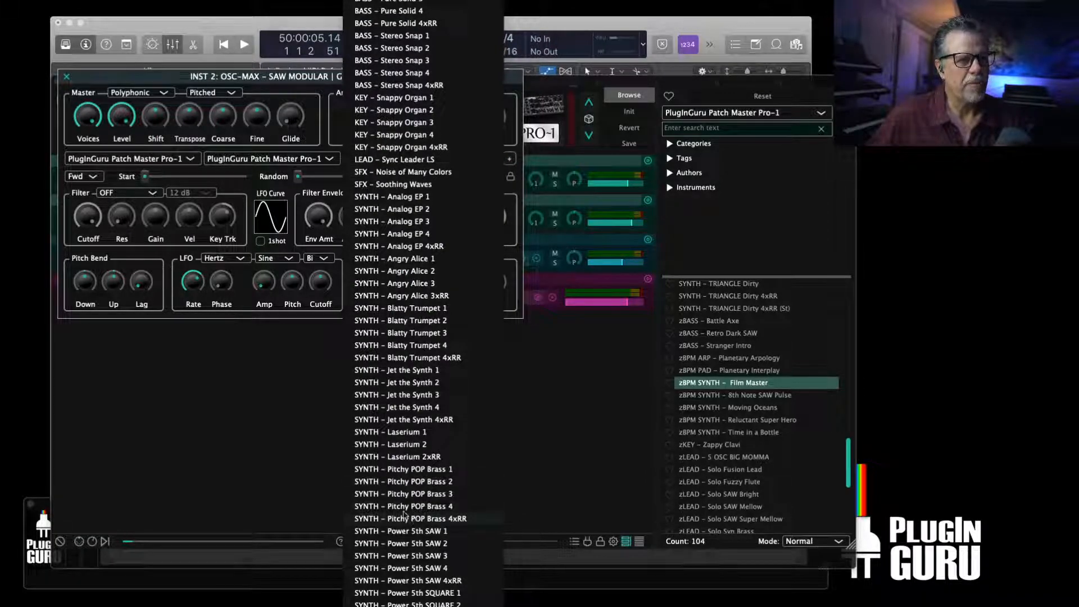
{"action": "left_click", "coordinate": [414, 519]}
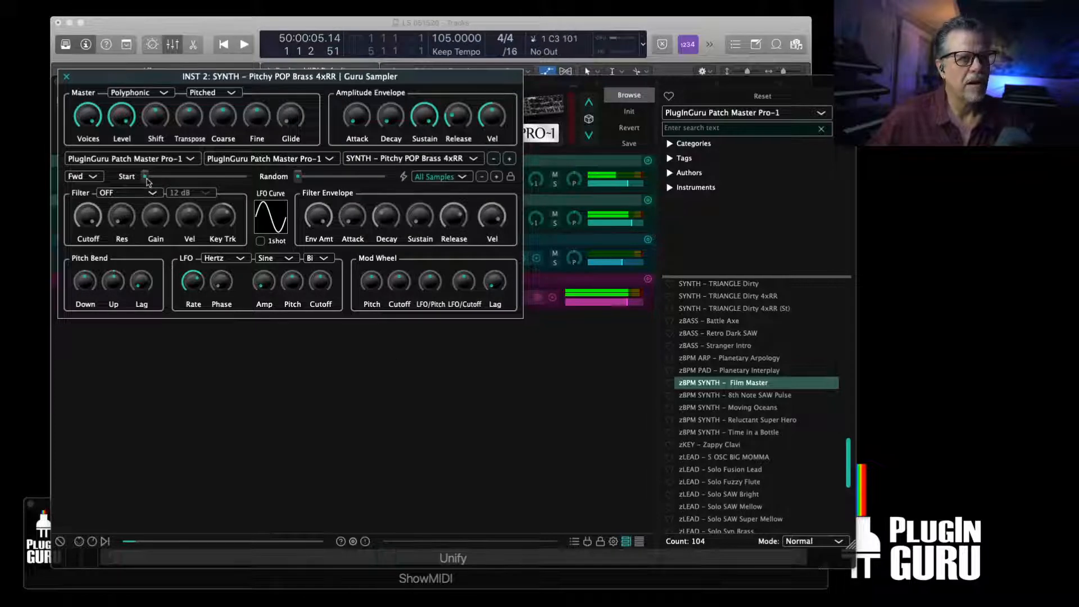
{"action": "left_click_drag", "start_coordinate": [145, 176], "coordinate": [167, 179]}
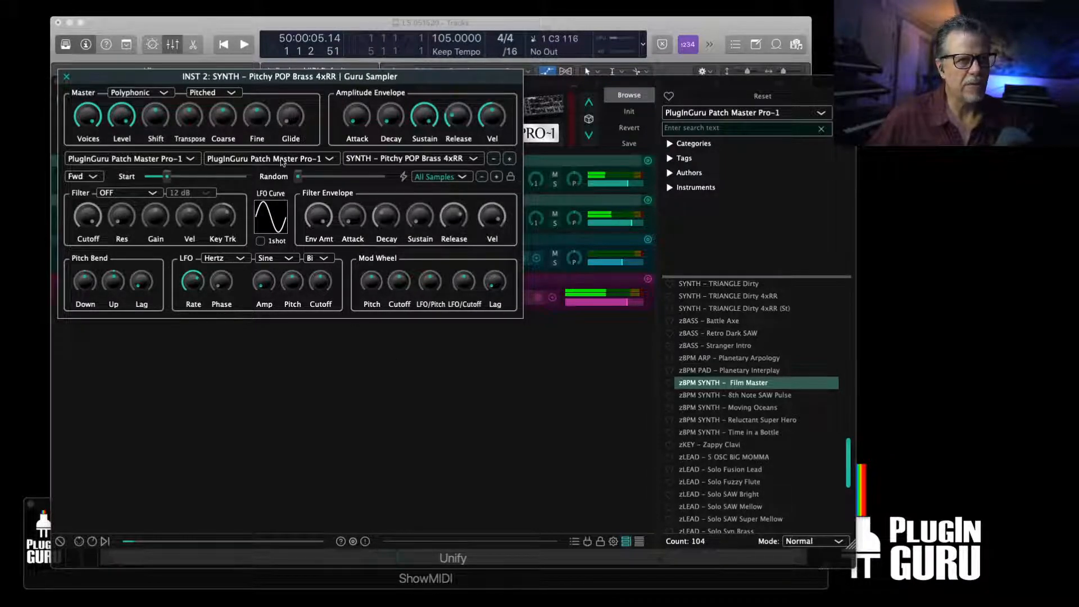
Give INST 2's sampler a 12 dB LowPass filter and shape the filter envelope with maximum amount and a 0.050 sec decay
{"action": "left_click", "coordinate": [120, 193]}
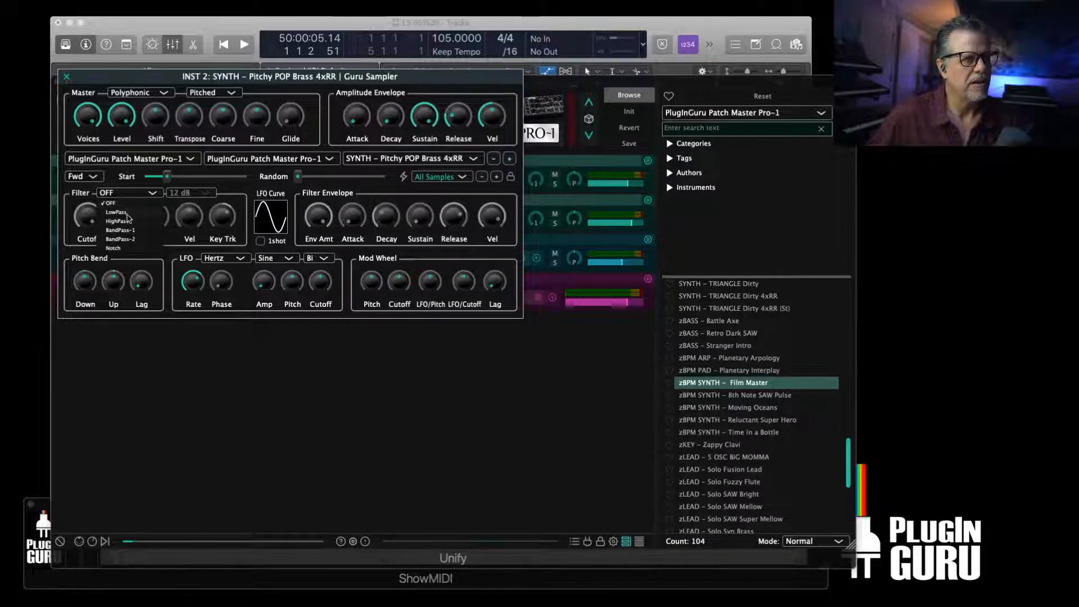
{"action": "left_click", "coordinate": [125, 213]}
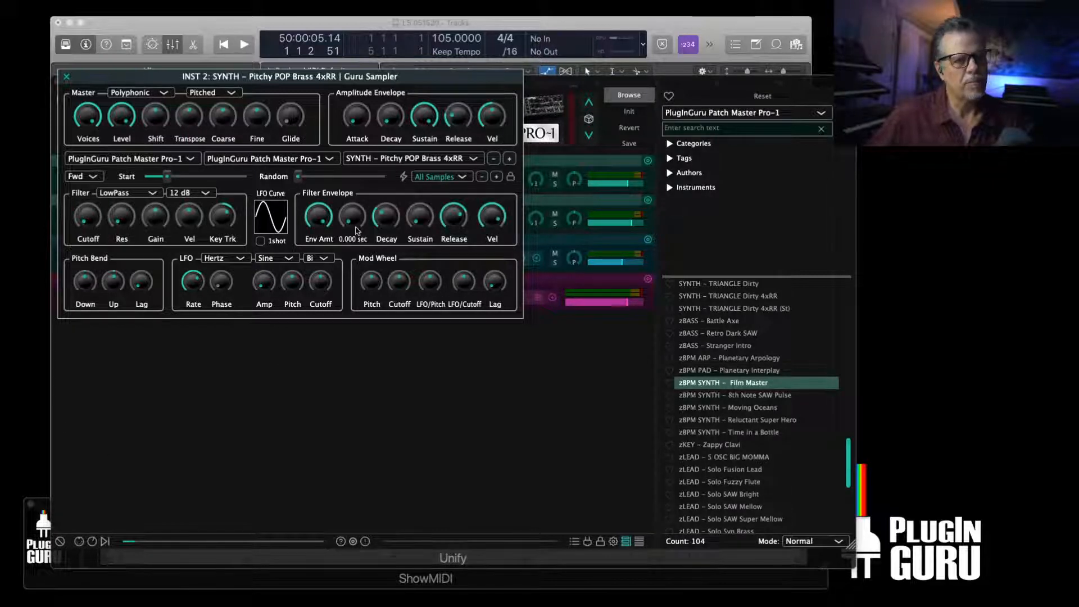
{"action": "left_click_drag", "start_coordinate": [381, 222], "coordinate": [421, 192]}
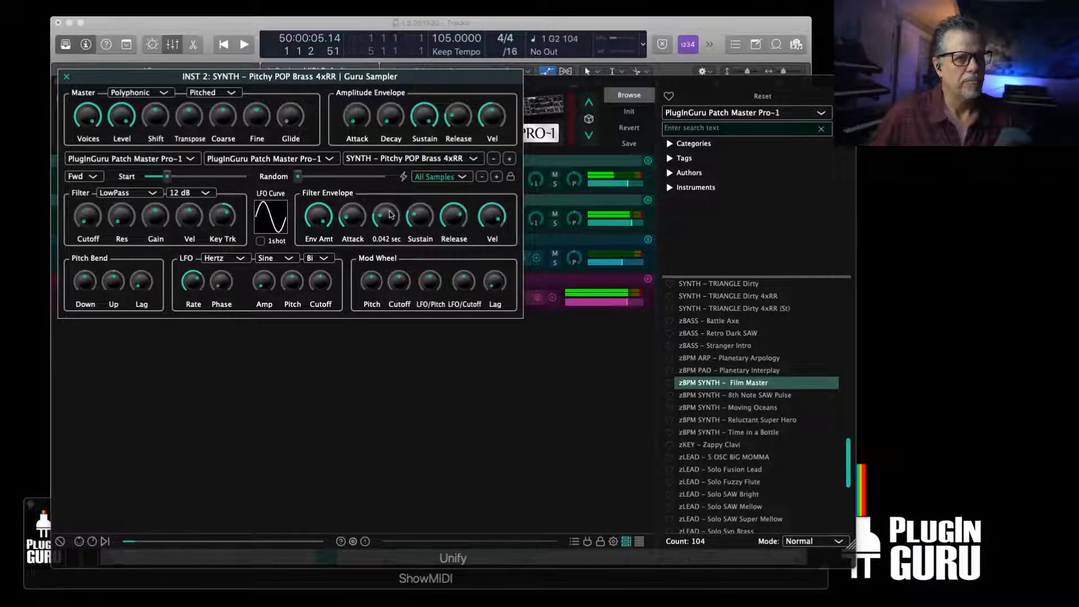
{"action": "left_click_drag", "start_coordinate": [390, 209], "coordinate": [388, 211]}
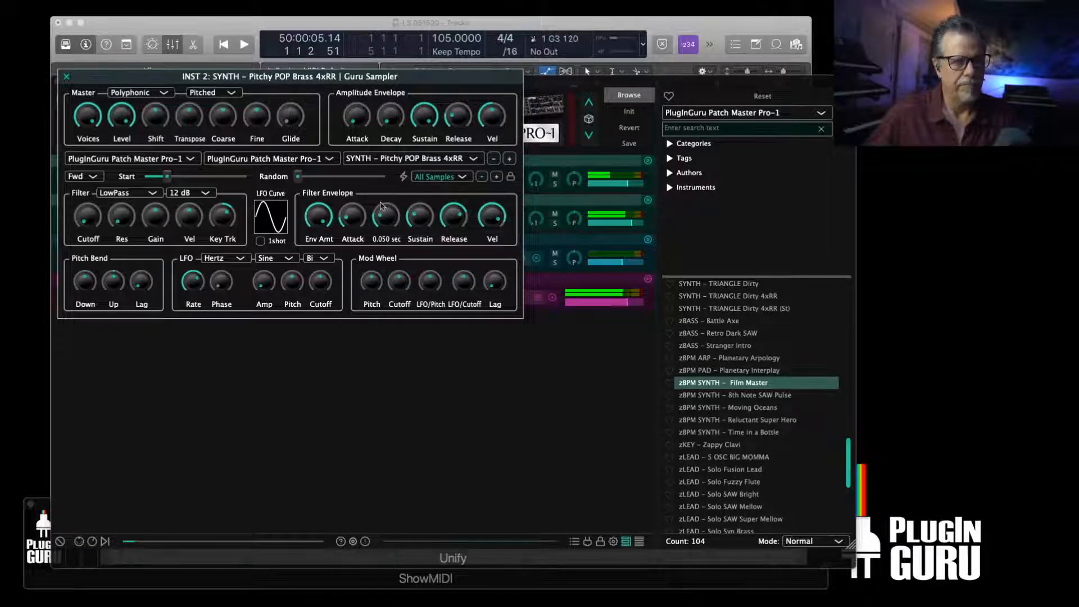
{"action": "left_click", "coordinate": [65, 78]}
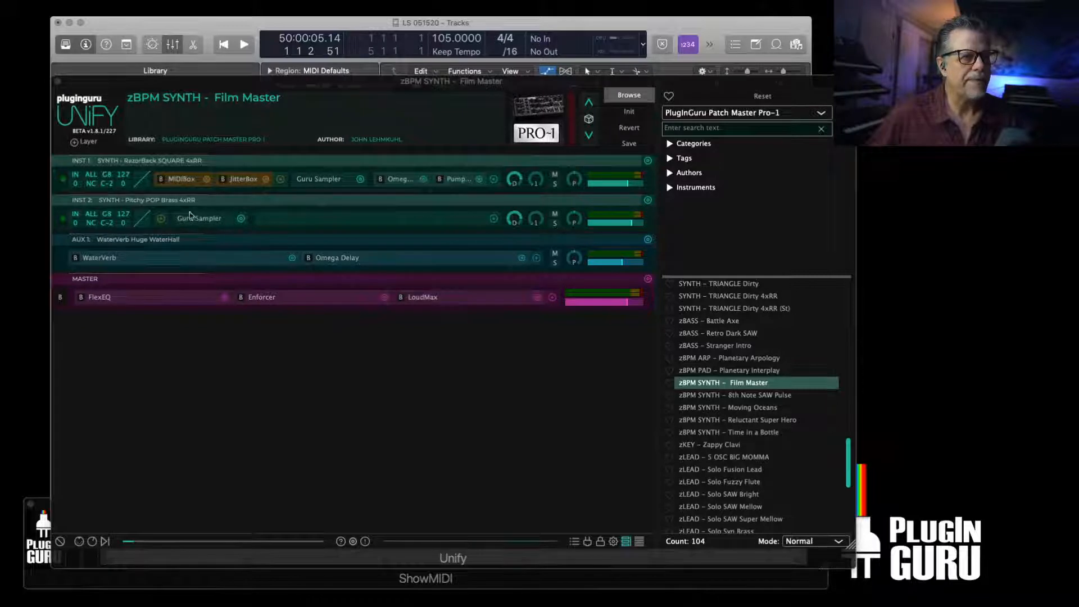
Add a MIDIBox arpeggiator to INST 2 and load 16th D Percussa Grv Element.mid from the PluginGuru Patch Master Pro-1 library
{"action": "left_click", "coordinate": [162, 220]}
{"action": "mouse_move", "coordinate": [360, 227]}
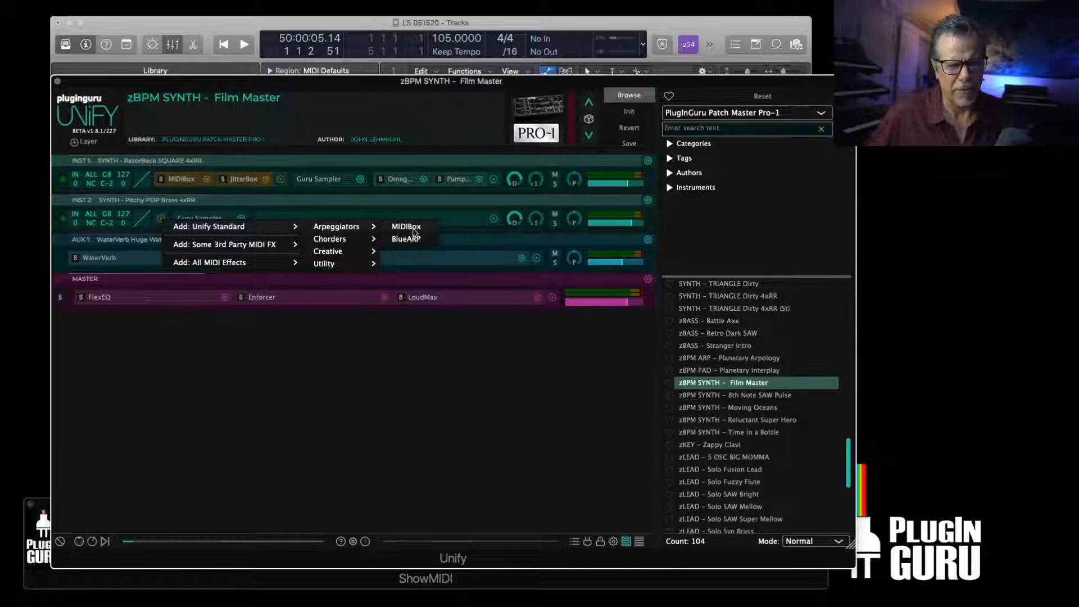
{"action": "left_click", "coordinate": [407, 228]}
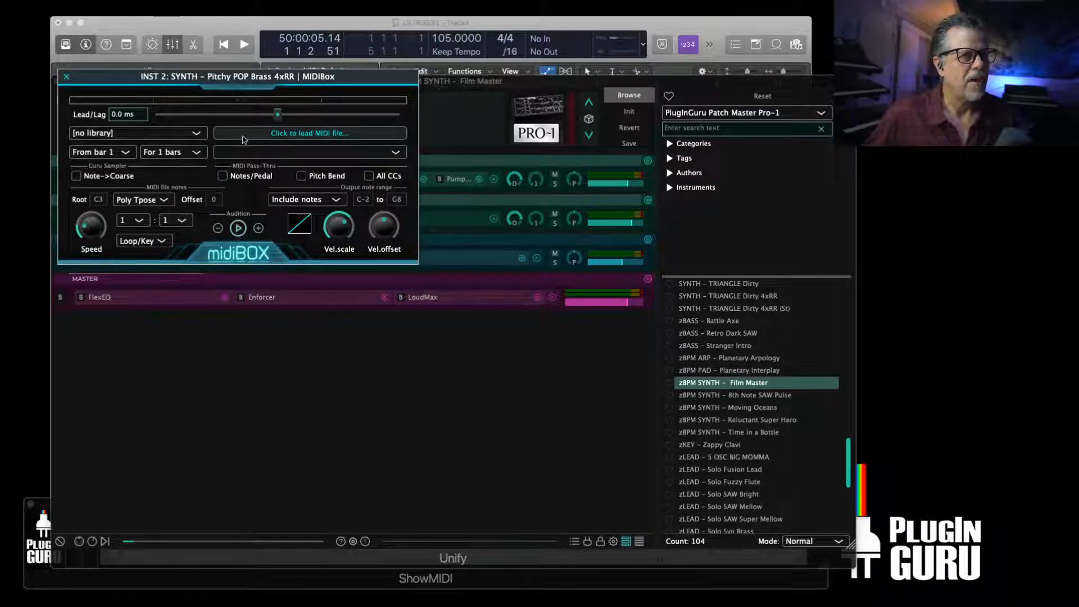
{"action": "left_click", "coordinate": [168, 134]}
{"action": "left_click", "coordinate": [164, 234]}
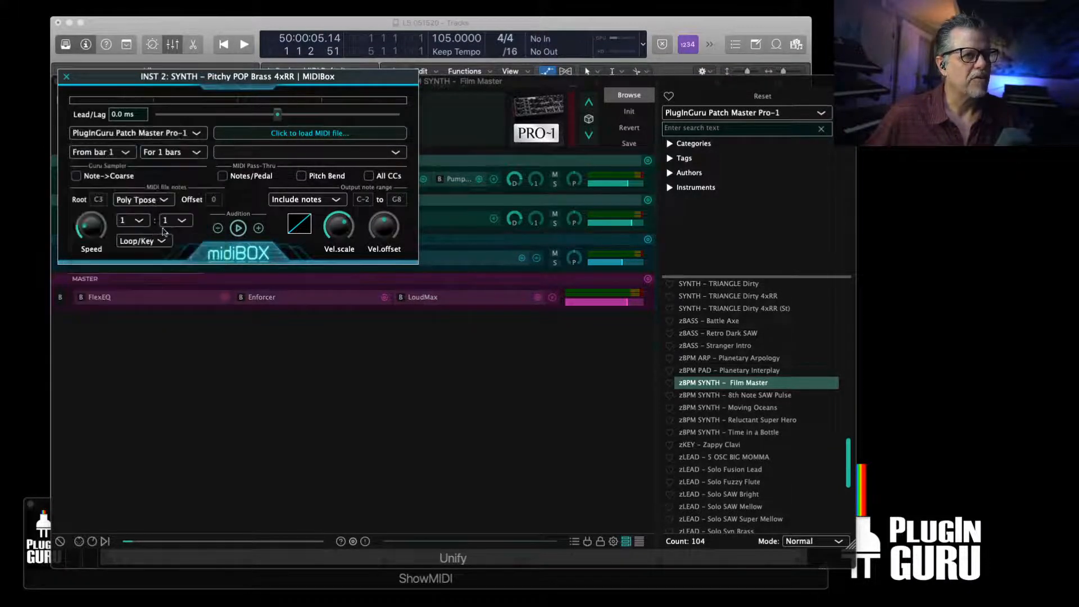
{"action": "left_click", "coordinate": [299, 133]}
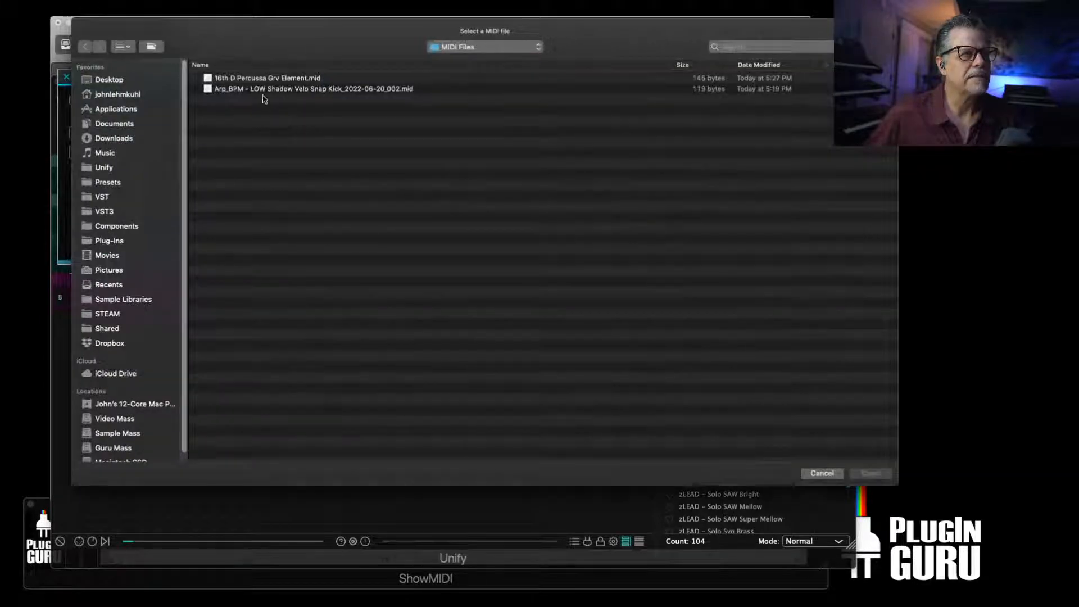
{"action": "double_click", "coordinate": [262, 80]}
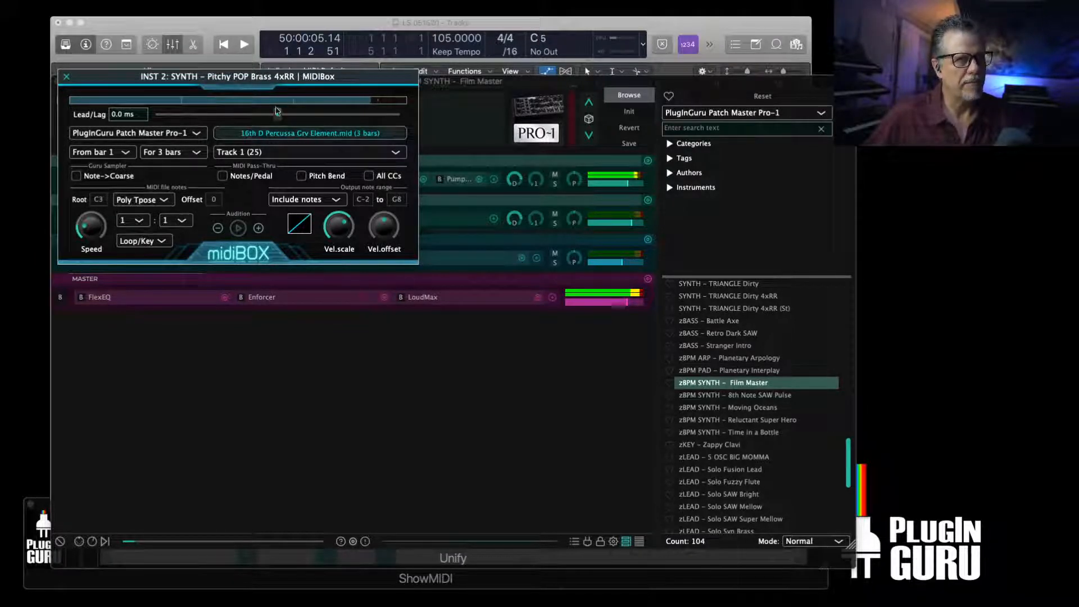
Limit INST 2's MIDIBox playback to 2 bars and move its window out of the way
{"action": "left_click", "coordinate": [180, 153]}
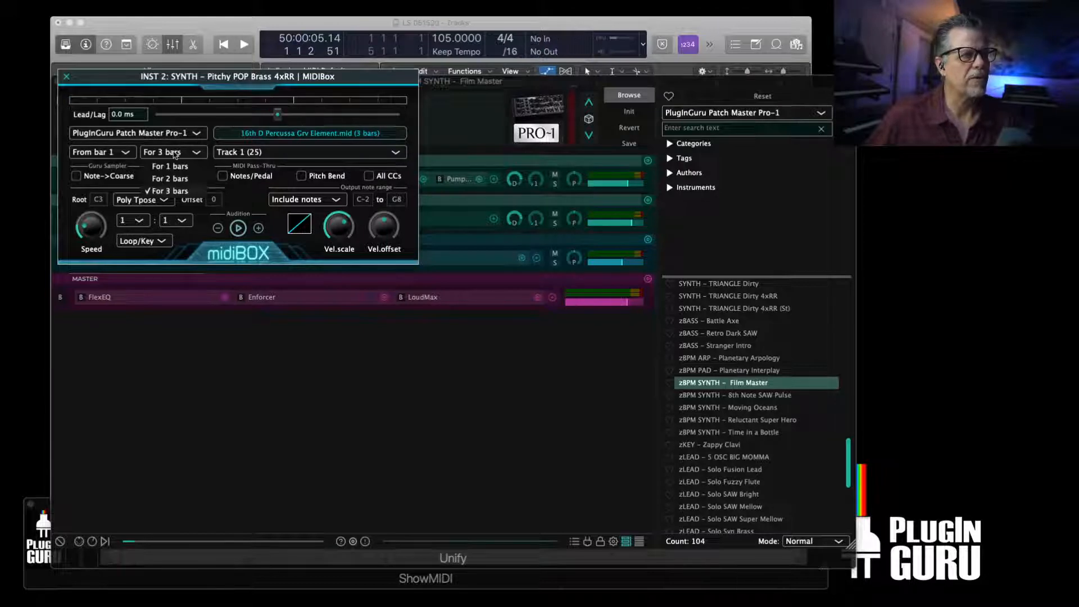
{"action": "left_click", "coordinate": [174, 178]}
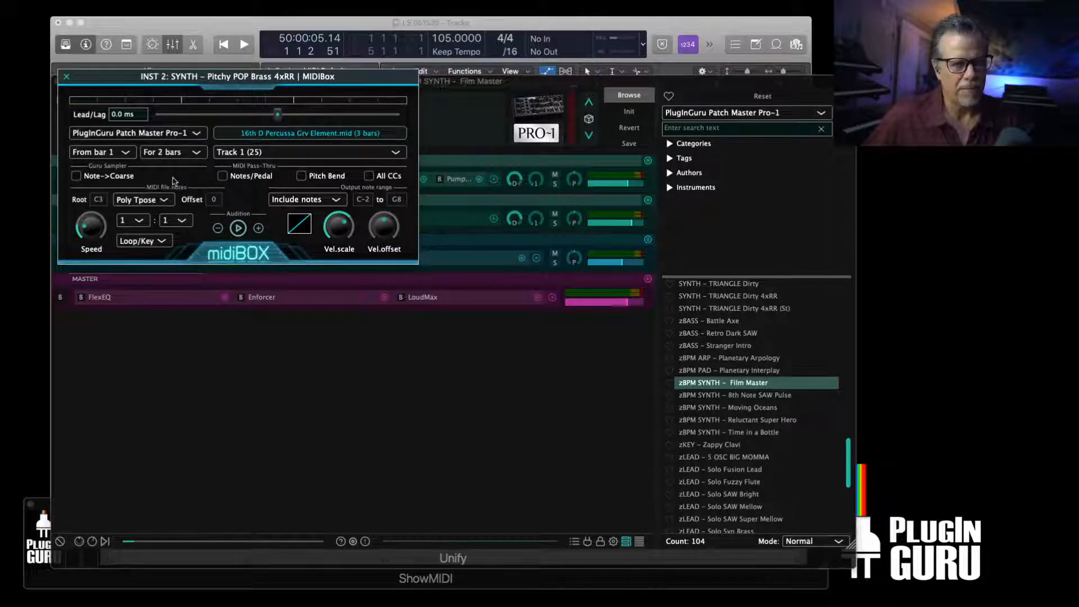
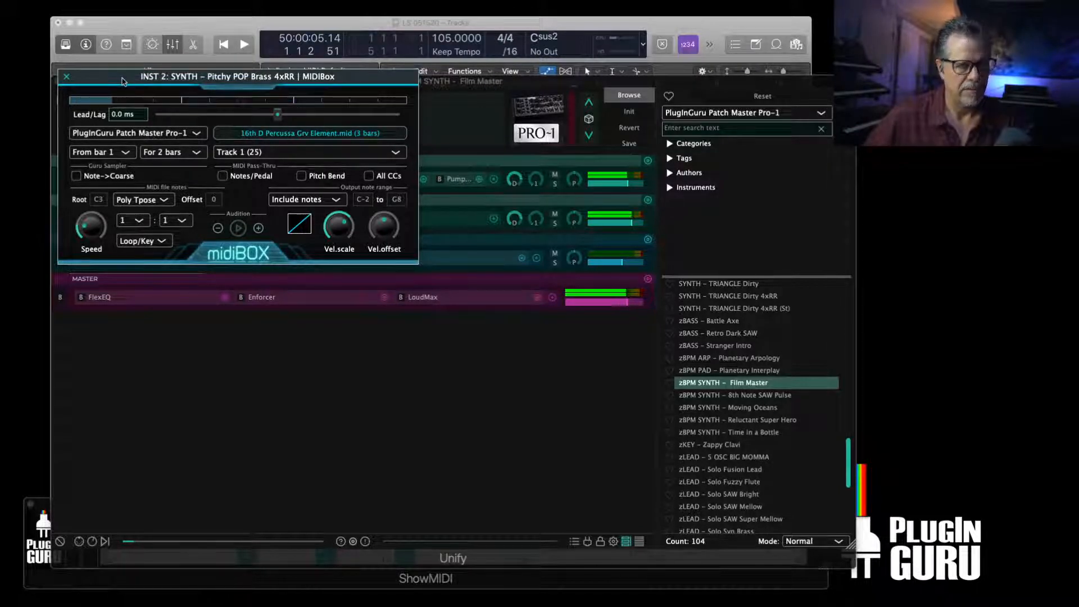
{"action": "left_click_drag", "start_coordinate": [133, 90], "coordinate": [961, 169]}
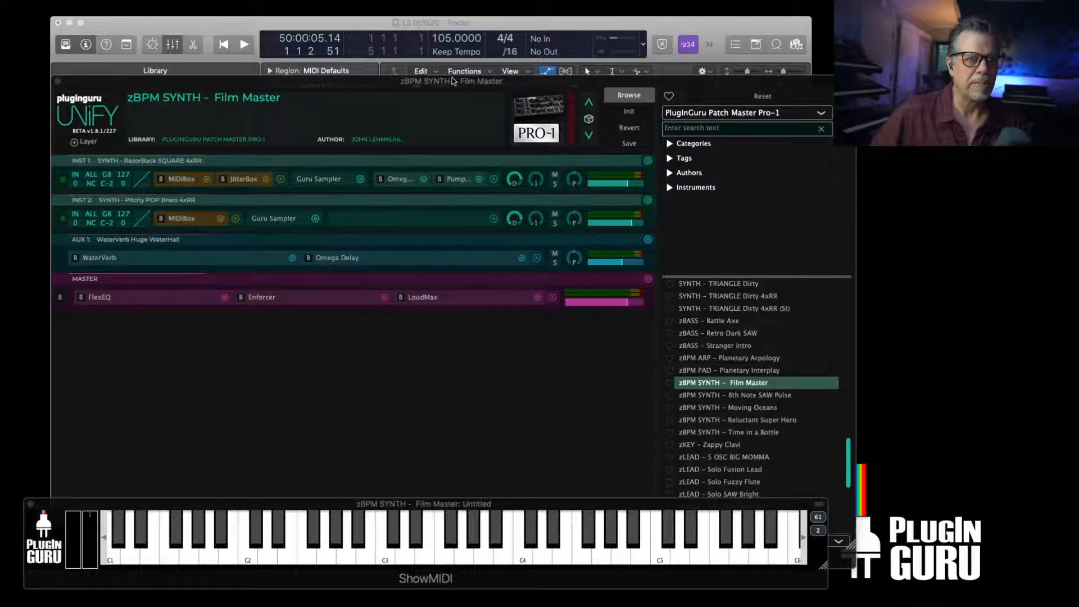
Uncover the Logic arrangement and place the 16th D Percussa Grv Element MIDI file at bar 1 of the Film Master track
{"action": "left_click_drag", "start_coordinate": [446, 80], "coordinate": [409, 384]}
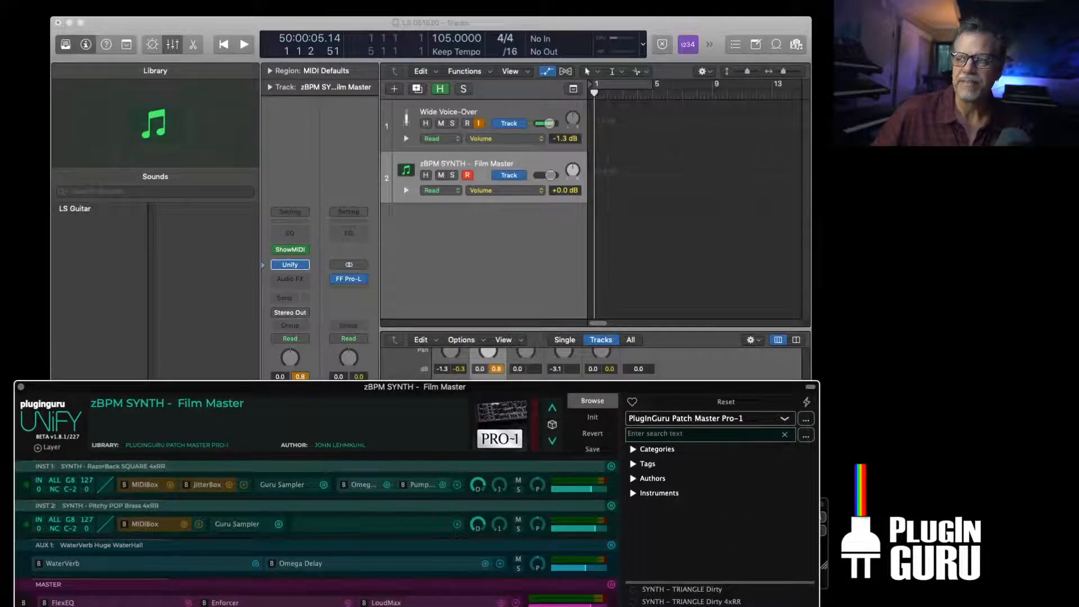
{"action": "left_click", "coordinate": [824, 548]}
{"action": "left_click", "coordinate": [415, 387]}
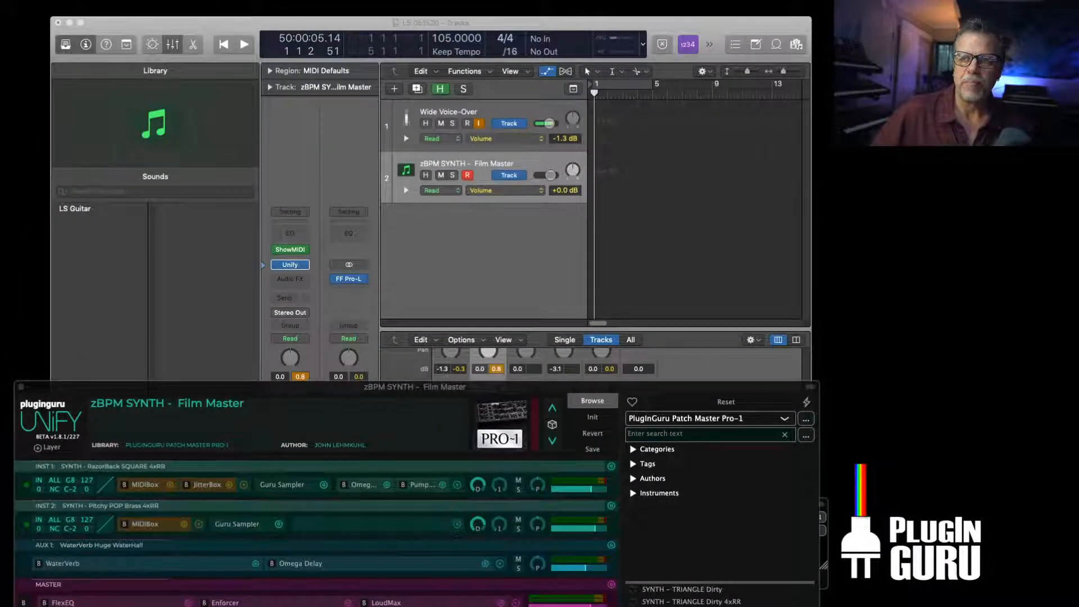
{"action": "left_click_drag", "start_coordinate": [1078, 236], "coordinate": [622, 157]}
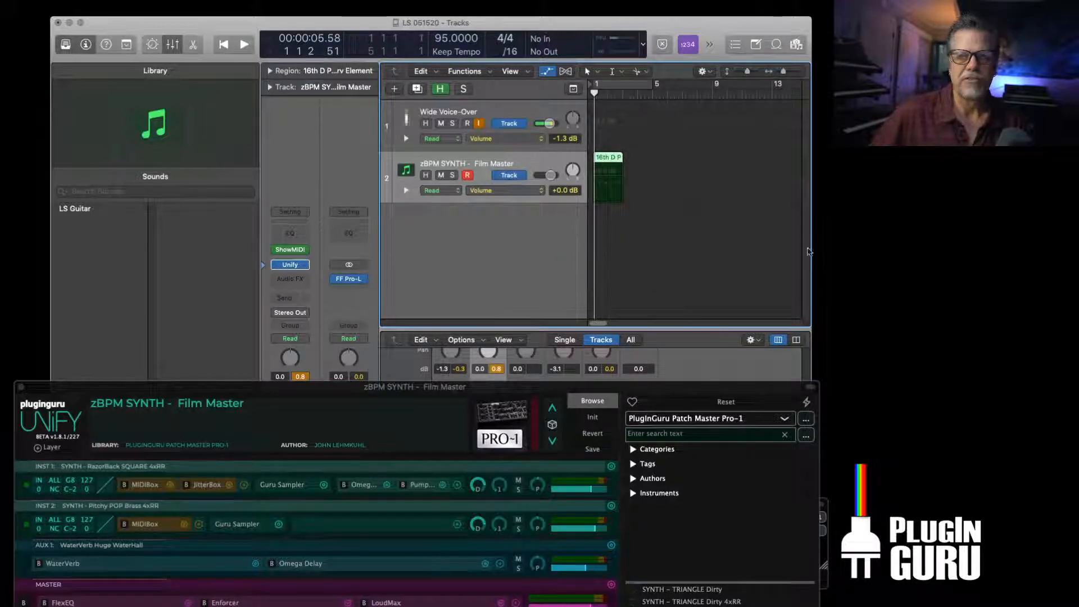
Shorten the last C3 note of the 16th D Percussa Grv Element region slightly so it ends before bar 3
{"action": "double_click", "coordinate": [619, 178]}
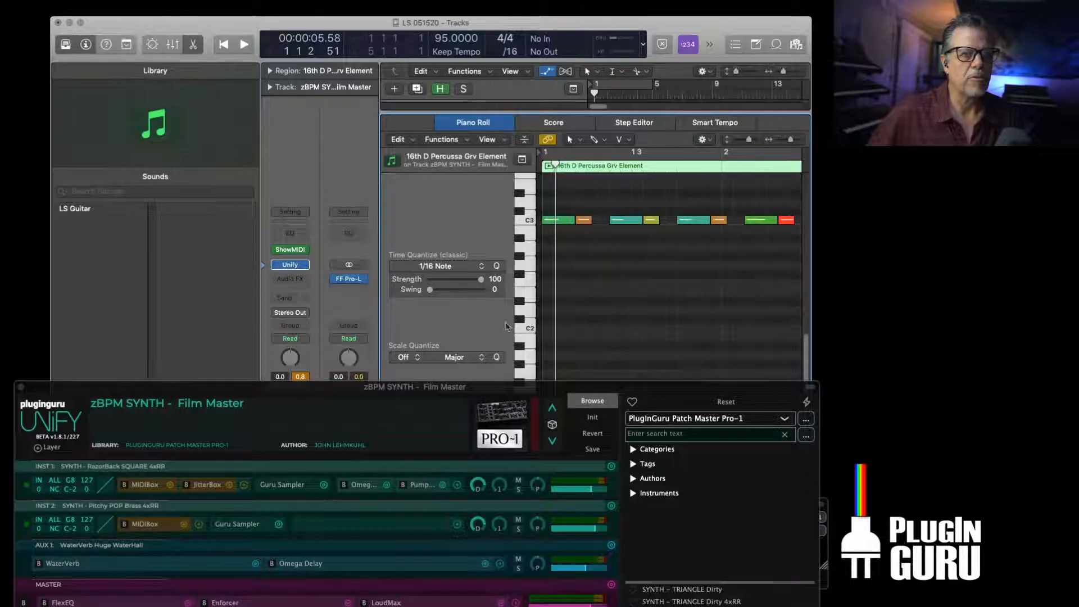
{"action": "scroll", "coordinate": [787, 296], "scroll_direction": "right", "scroll_amount": 10}
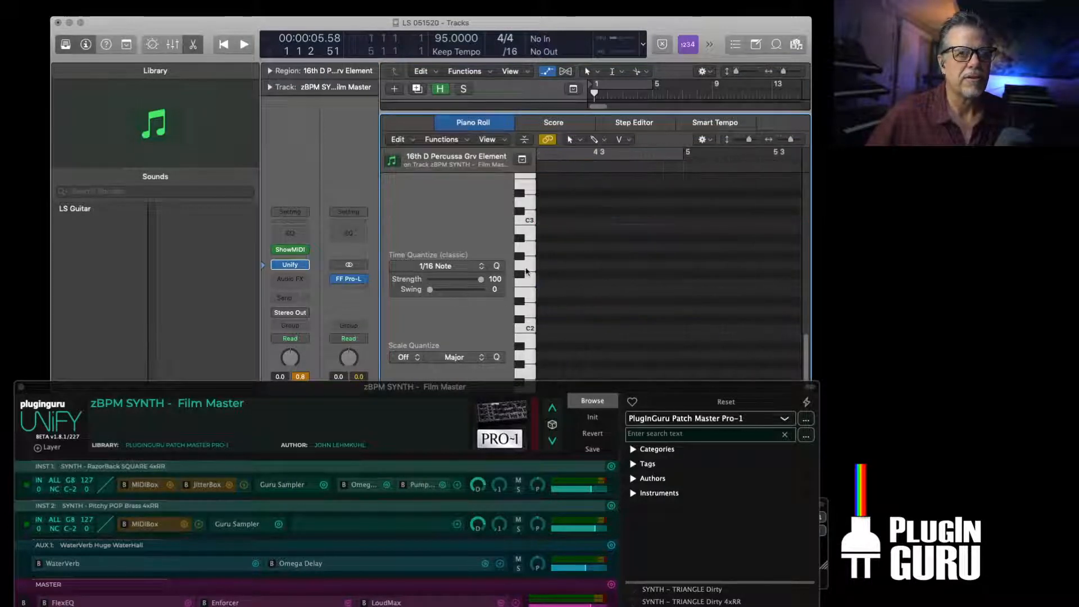
{"action": "scroll", "coordinate": [635, 275], "scroll_direction": "left", "scroll_amount": 8}
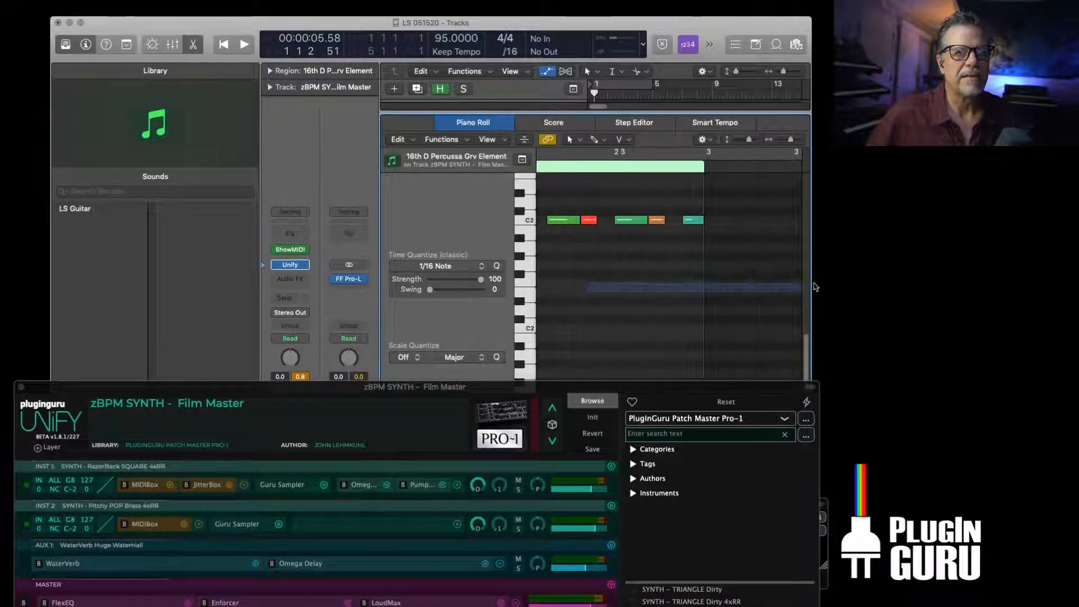
{"action": "left_click_drag", "start_coordinate": [701, 212], "coordinate": [654, 252]}
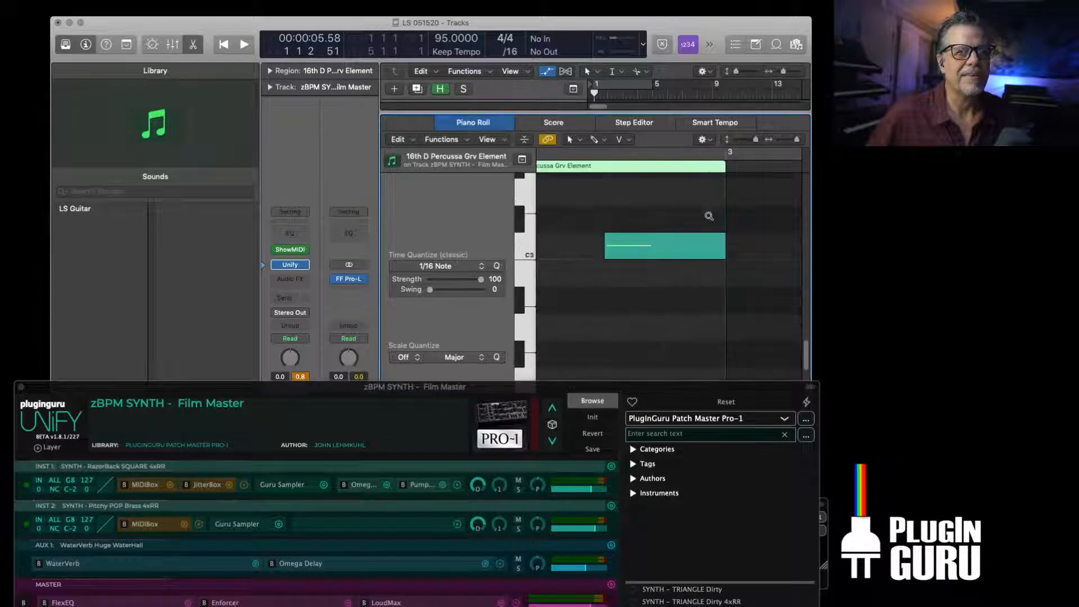
{"action": "left_click_drag", "start_coordinate": [704, 206], "coordinate": [744, 285]}
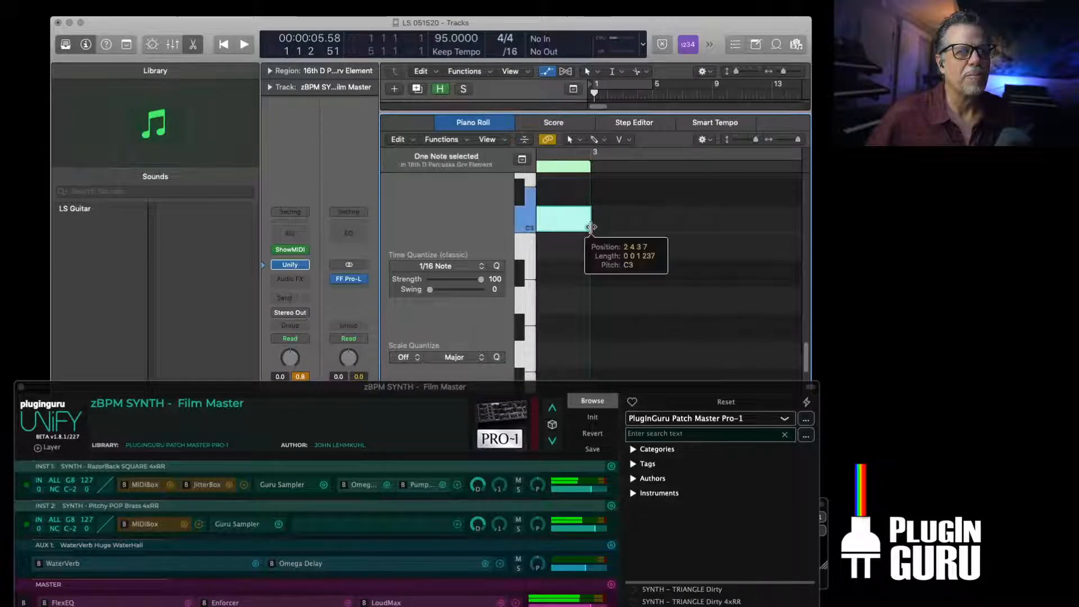
{"action": "left_click_drag", "start_coordinate": [590, 227], "coordinate": [588, 227]}
{"action": "left_click", "coordinate": [637, 297]}
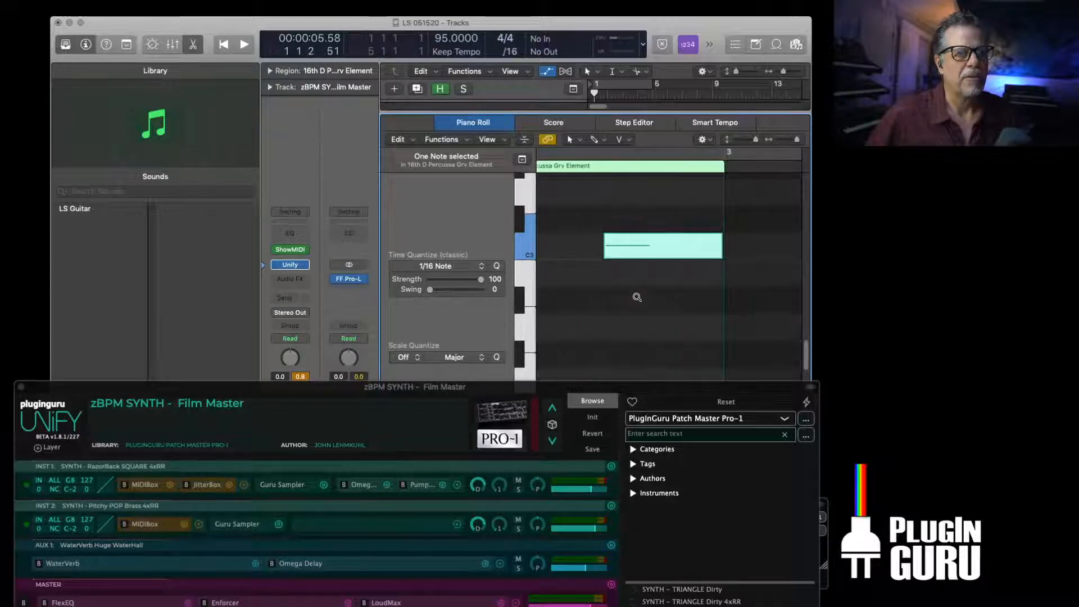
{"action": "left_click", "coordinate": [645, 310]}
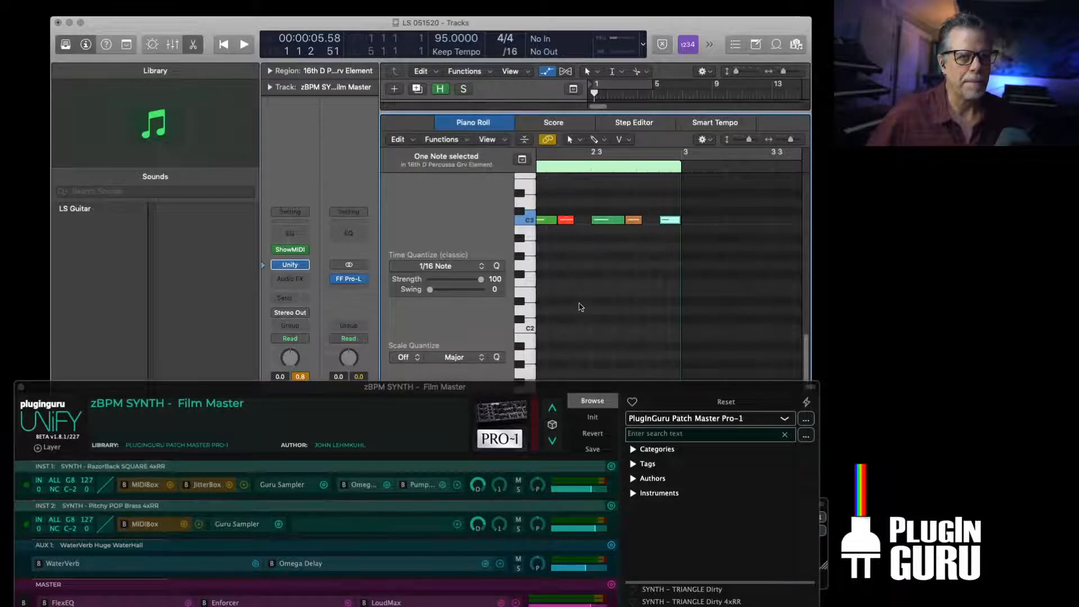
{"action": "key", "text": "e"}
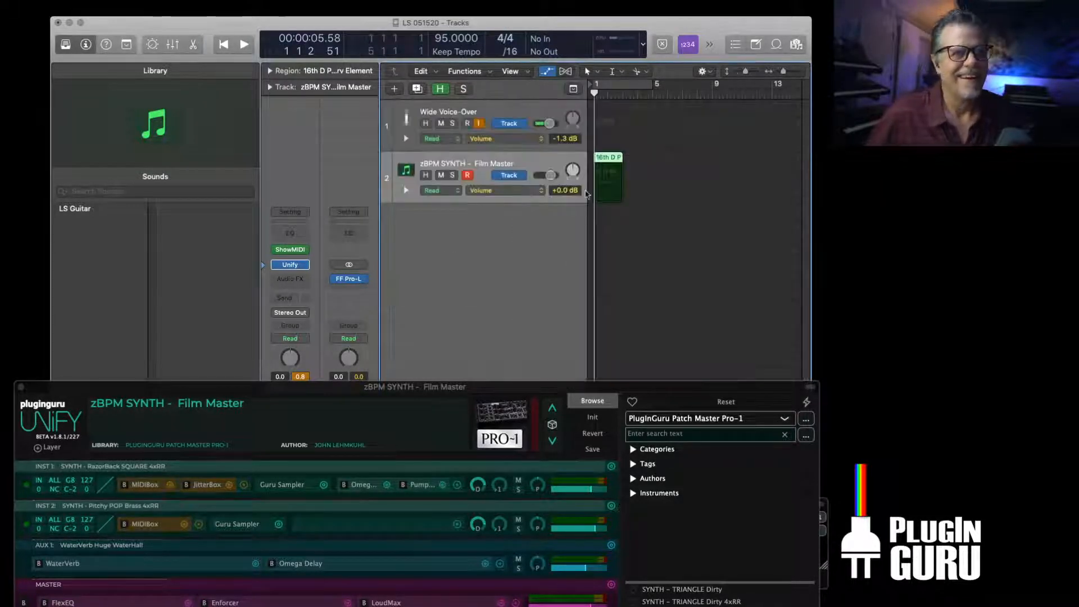
Export the edited region as a MIDI file over 16th D Percussa Grv Element.mid in the PlugInGuru Patch Master Pro-1 library's MIDI Files folder
{"action": "left_click", "coordinate": [605, 158], "text": "super"}
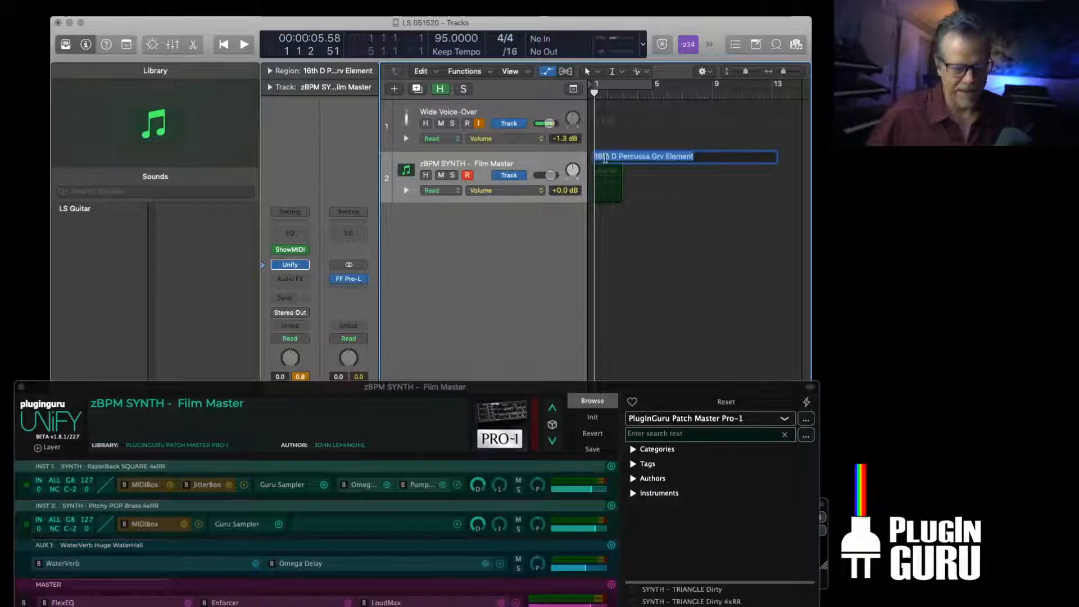
{"action": "key", "text": "Return"}
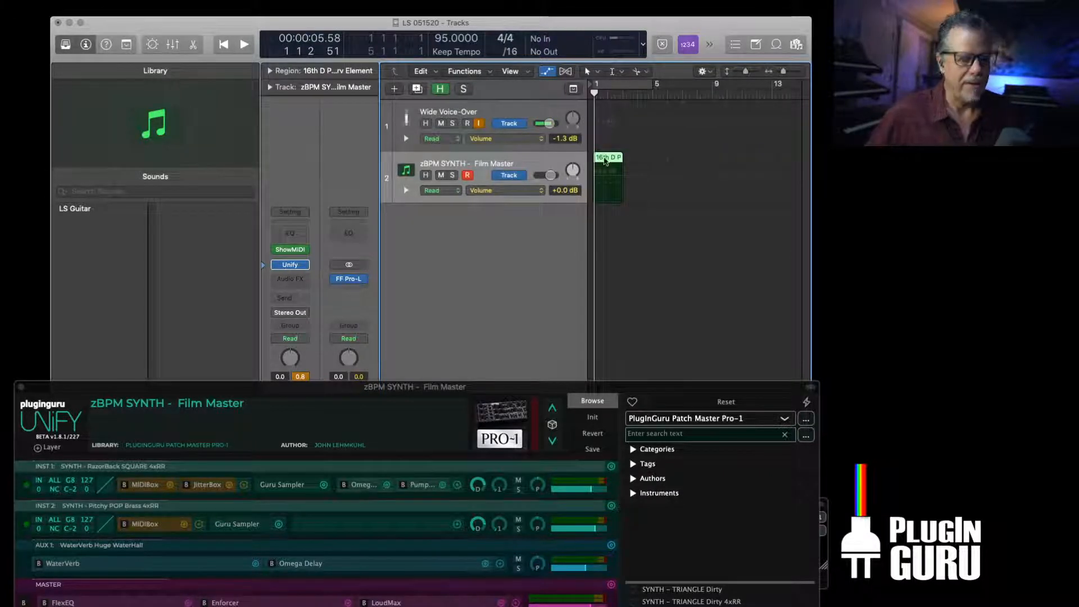
{"action": "key", "text": "alt+super+e"}
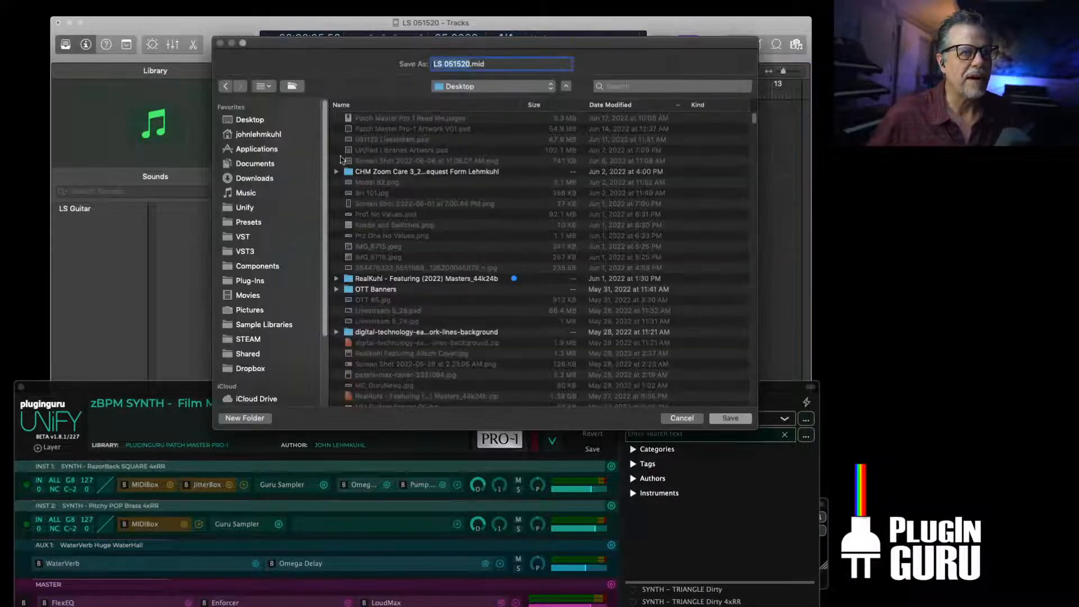
{"action": "key", "text": "Return"}
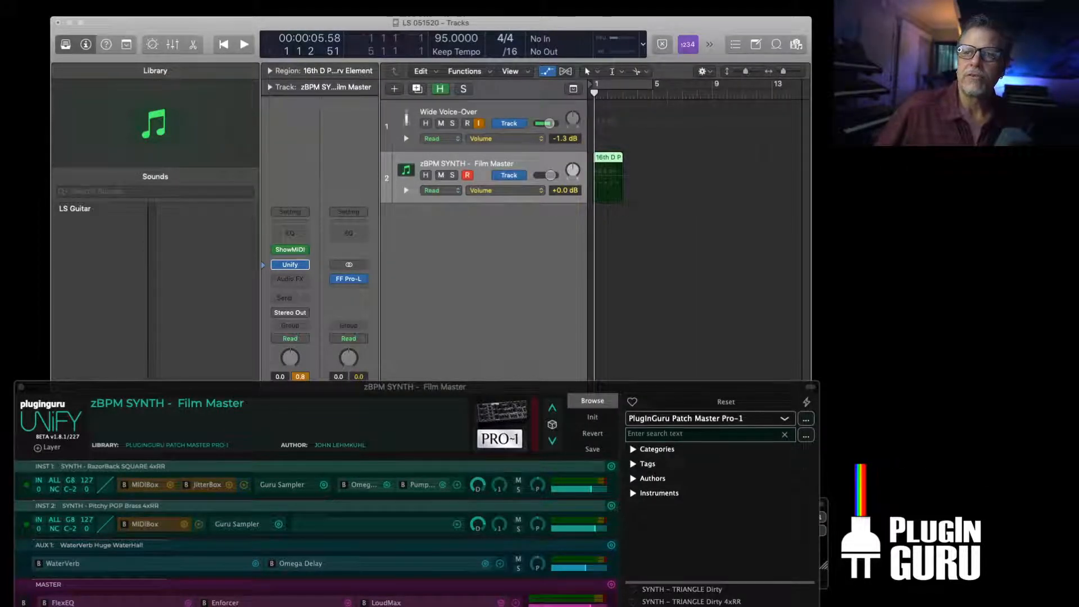
{"action": "left_click_drag", "start_coordinate": [635, 174], "coordinate": [356, 103]}
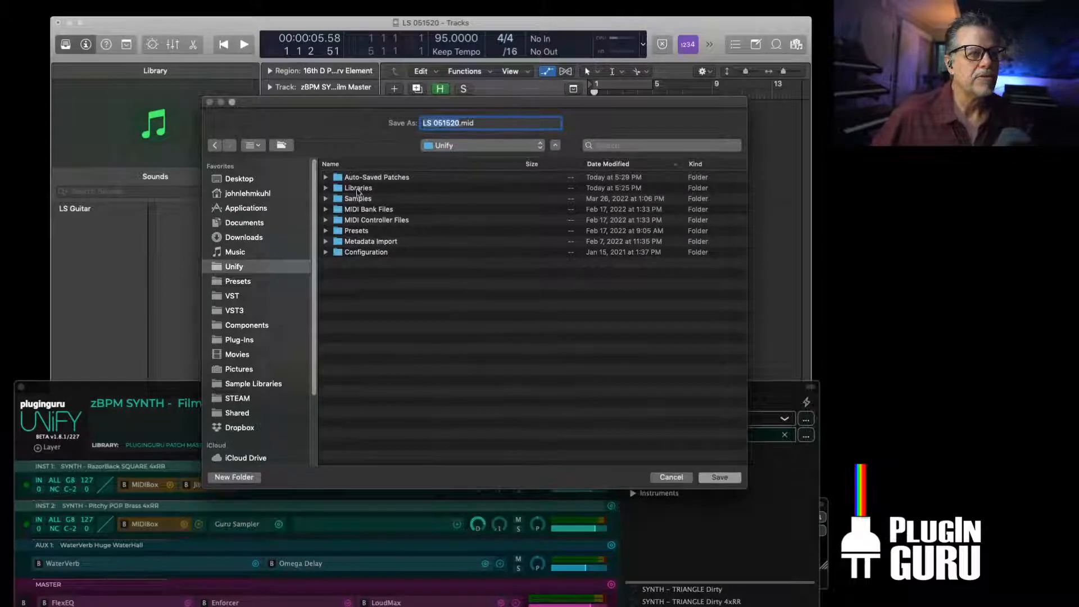
{"action": "double_click", "coordinate": [357, 189]}
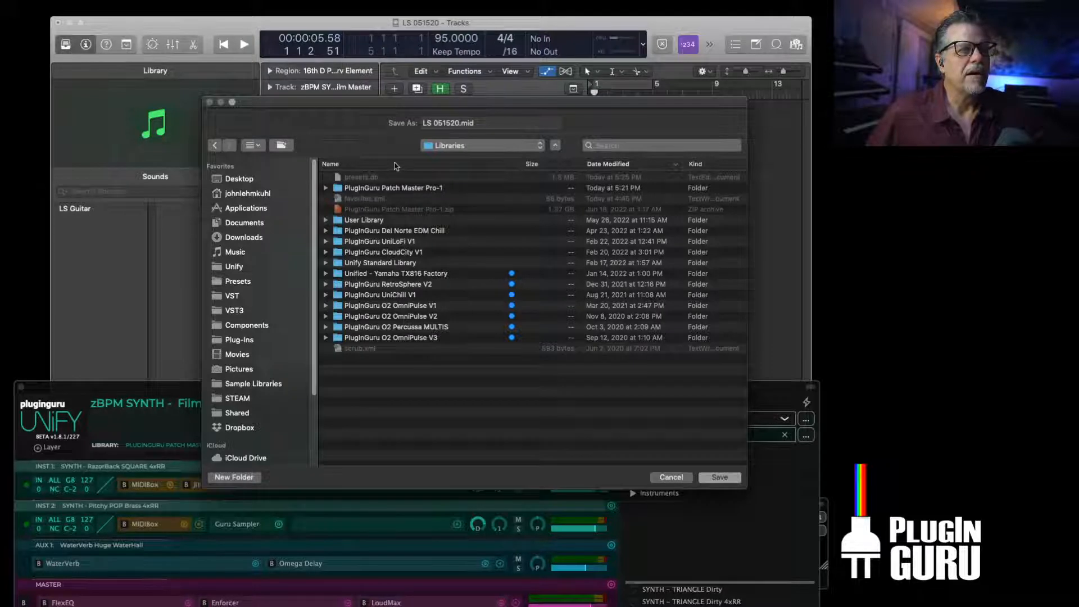
{"action": "left_click", "coordinate": [396, 164]}
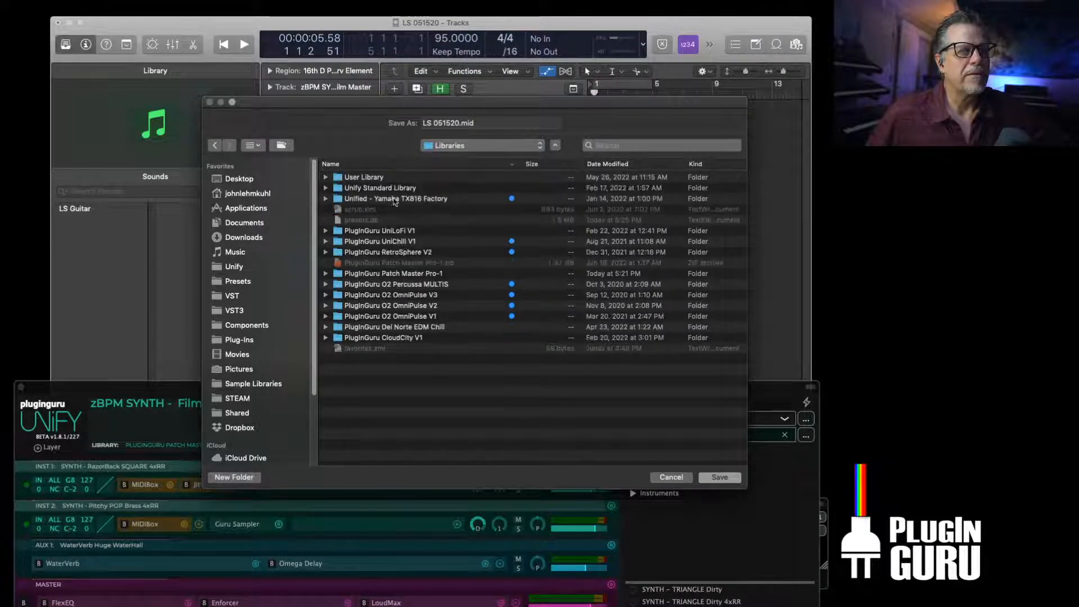
{"action": "double_click", "coordinate": [409, 274]}
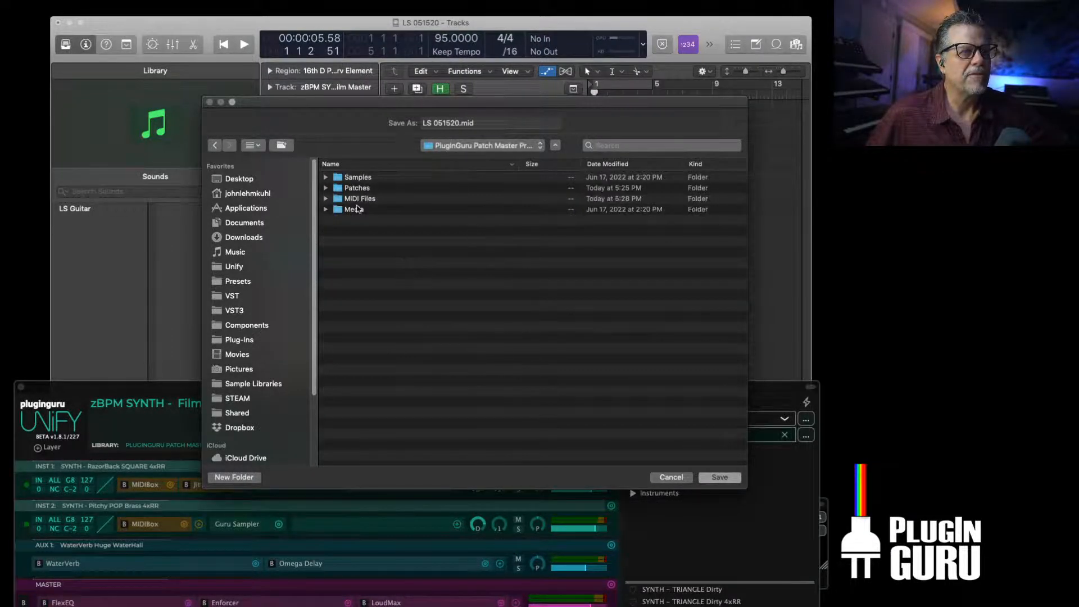
{"action": "double_click", "coordinate": [358, 199]}
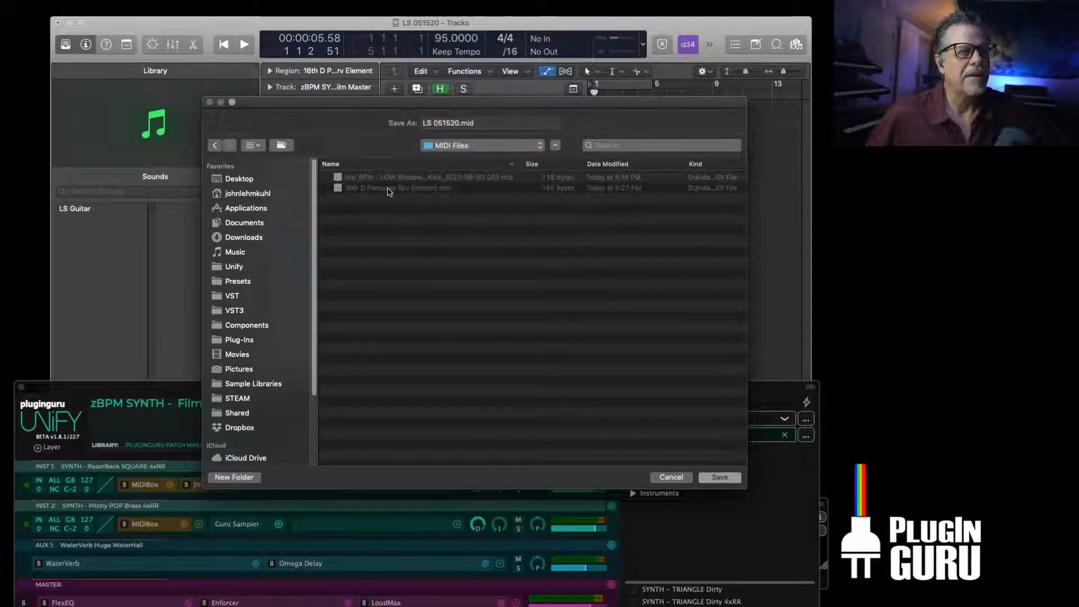
{"action": "left_click", "coordinate": [371, 189]}
{"action": "left_click", "coordinate": [722, 478]}
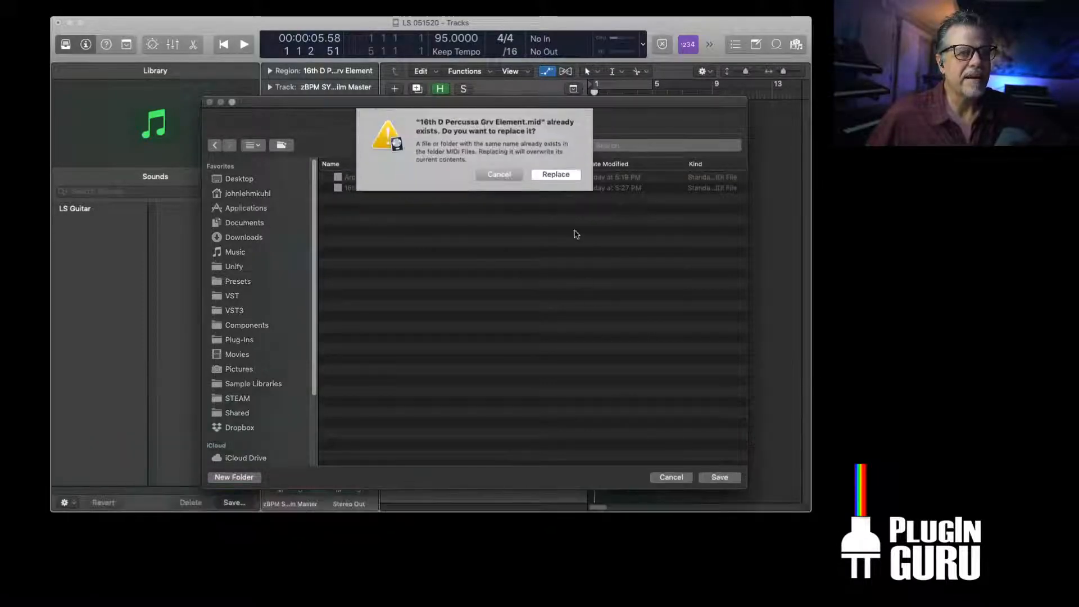
Overwrite the exported 16th D Percussa Grv Element.mid file and load it into the INST 2 MIDIBox
{"action": "left_click", "coordinate": [565, 175]}
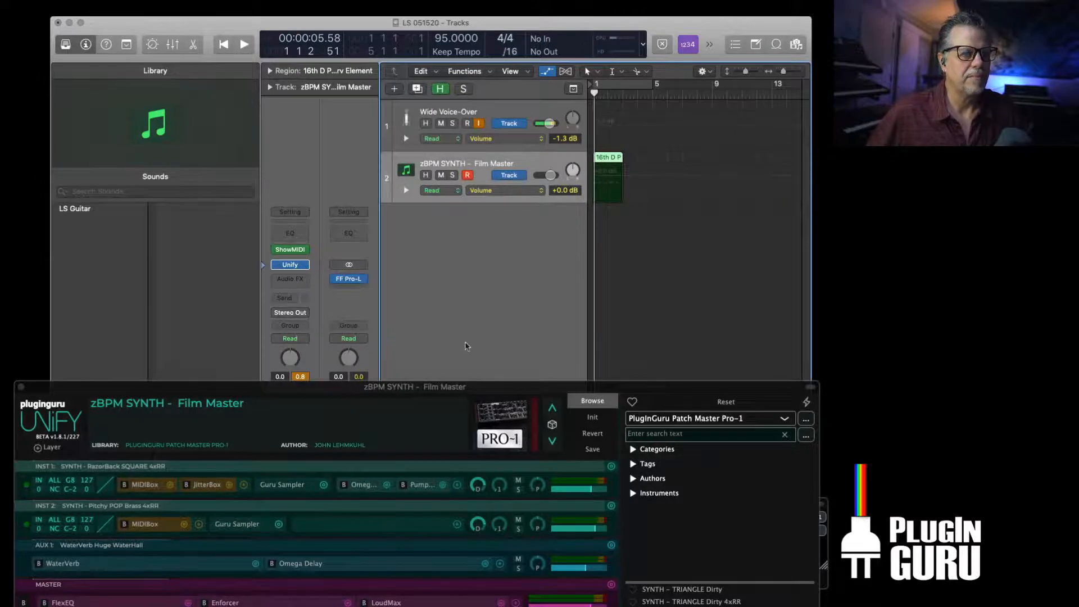
{"action": "left_click_drag", "start_coordinate": [497, 389], "coordinate": [519, 34]}
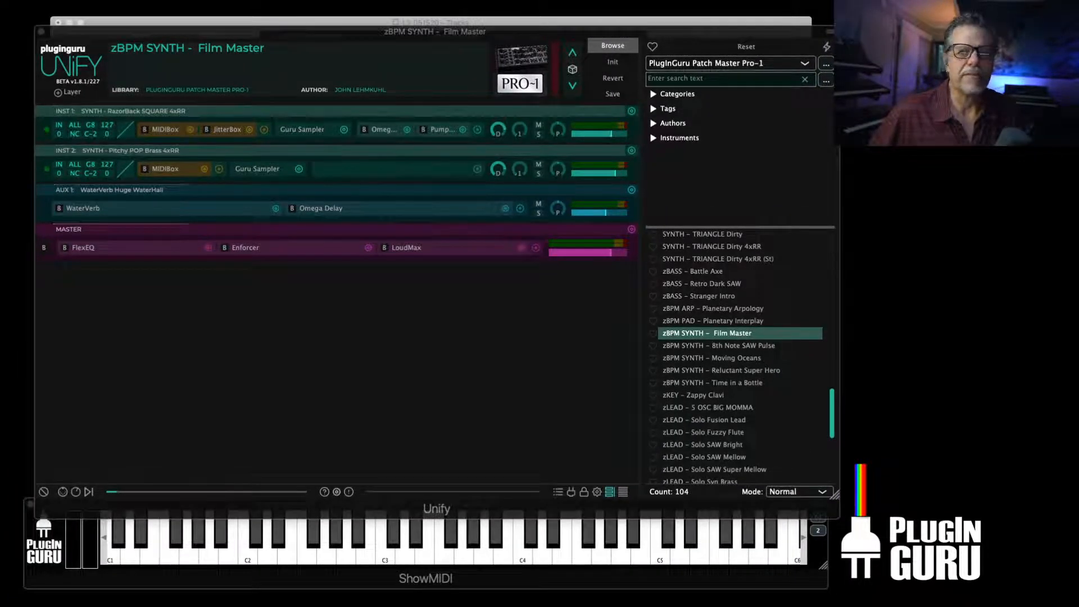
{"action": "left_click_drag", "start_coordinate": [1078, 201], "coordinate": [244, 197]}
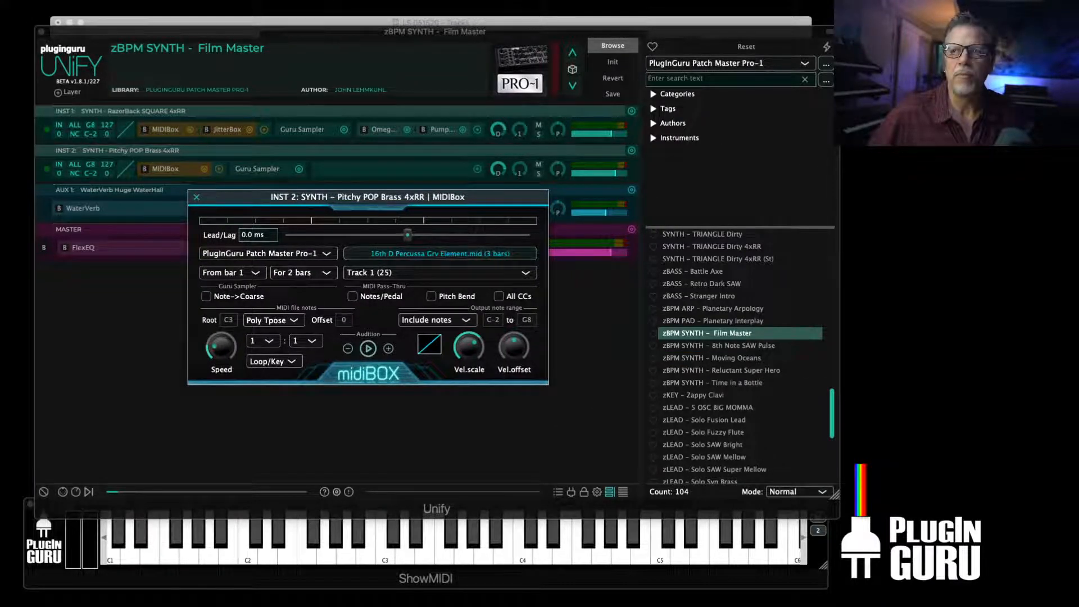
{"action": "left_click", "coordinate": [433, 254]}
{"action": "left_click_drag", "start_coordinate": [395, 138], "coordinate": [218, 108]}
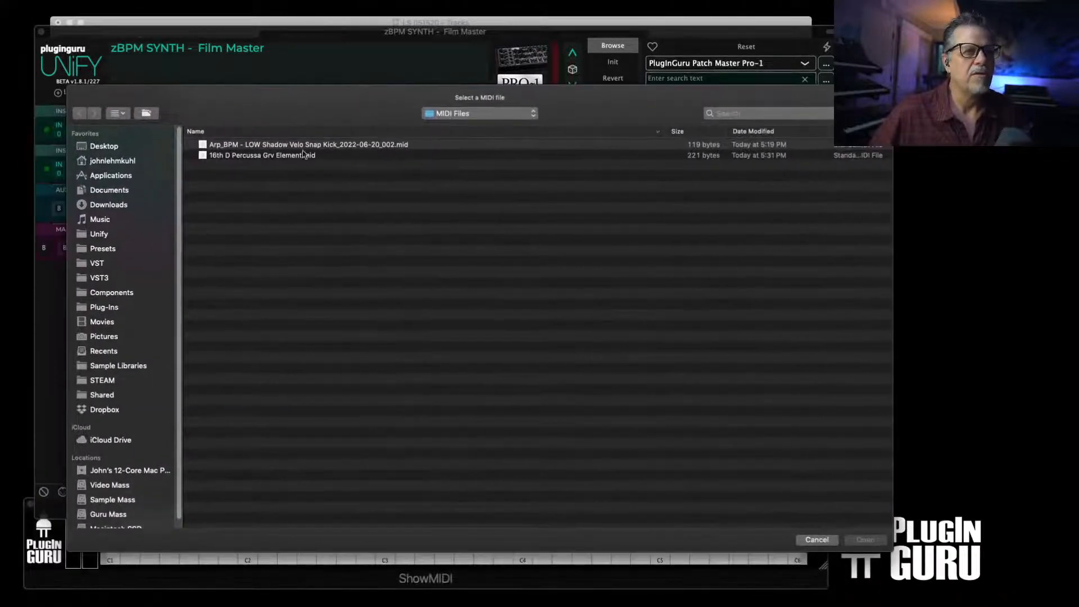
{"action": "double_click", "coordinate": [274, 157]}
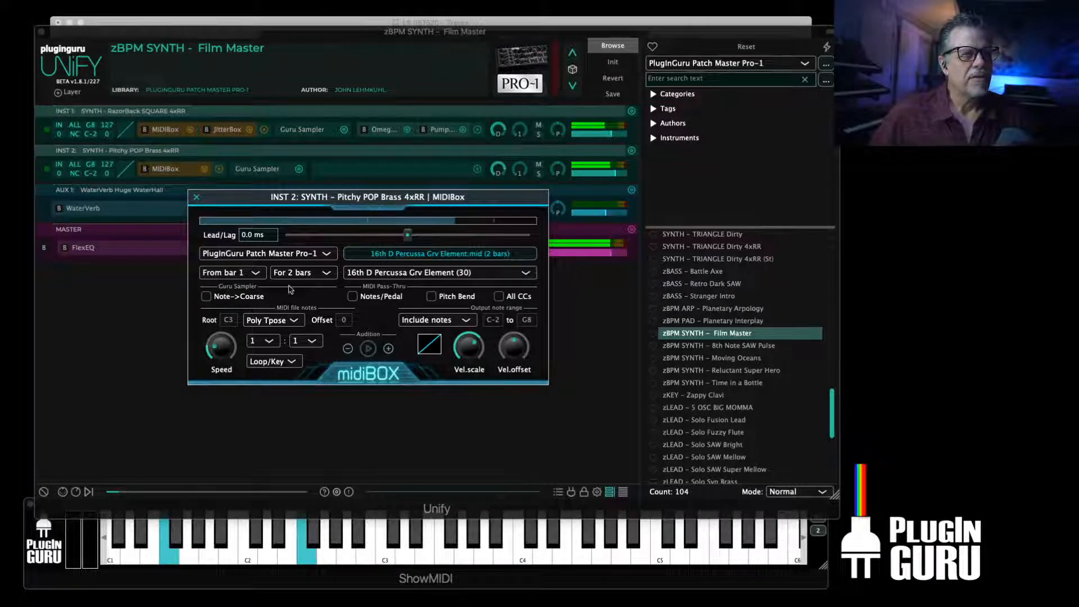
Lower the INST 2 layer level slightly, then increase the sample Start and Random amounts in its Guru Sampler
{"action": "left_click_drag", "start_coordinate": [618, 174], "coordinate": [606, 175]}
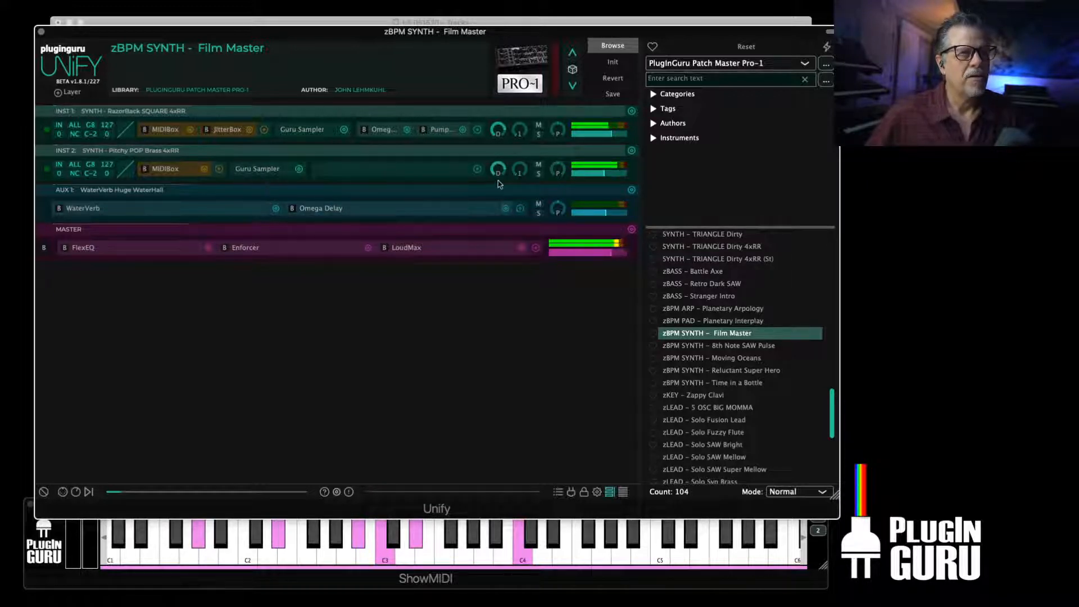
{"action": "double_click", "coordinate": [257, 169]}
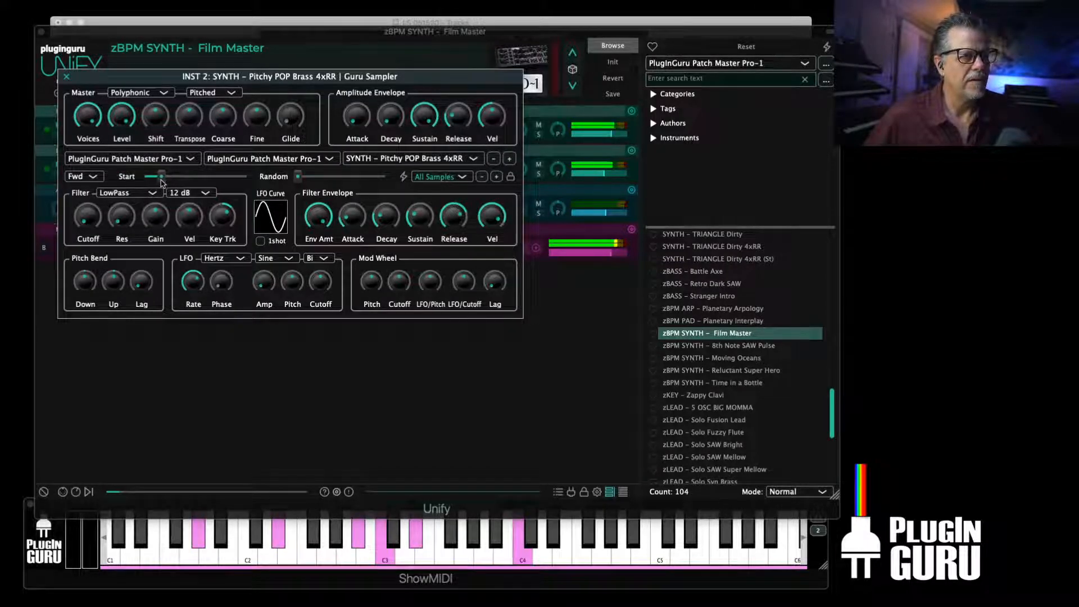
{"action": "left_click_drag", "start_coordinate": [367, 117], "coordinate": [367, 98]}
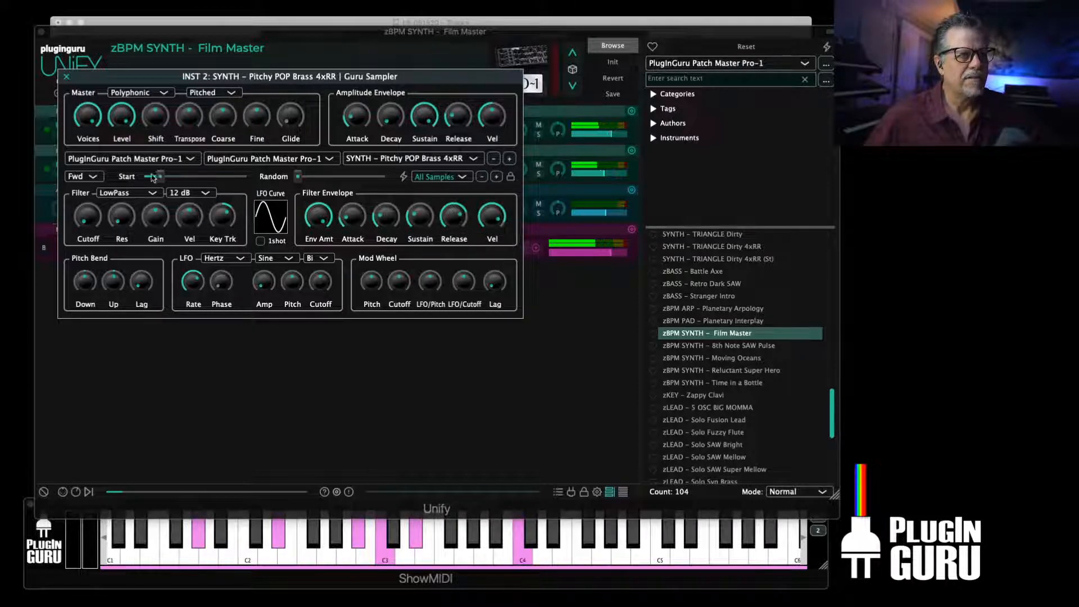
{"action": "left_click_drag", "start_coordinate": [159, 177], "coordinate": [165, 178]}
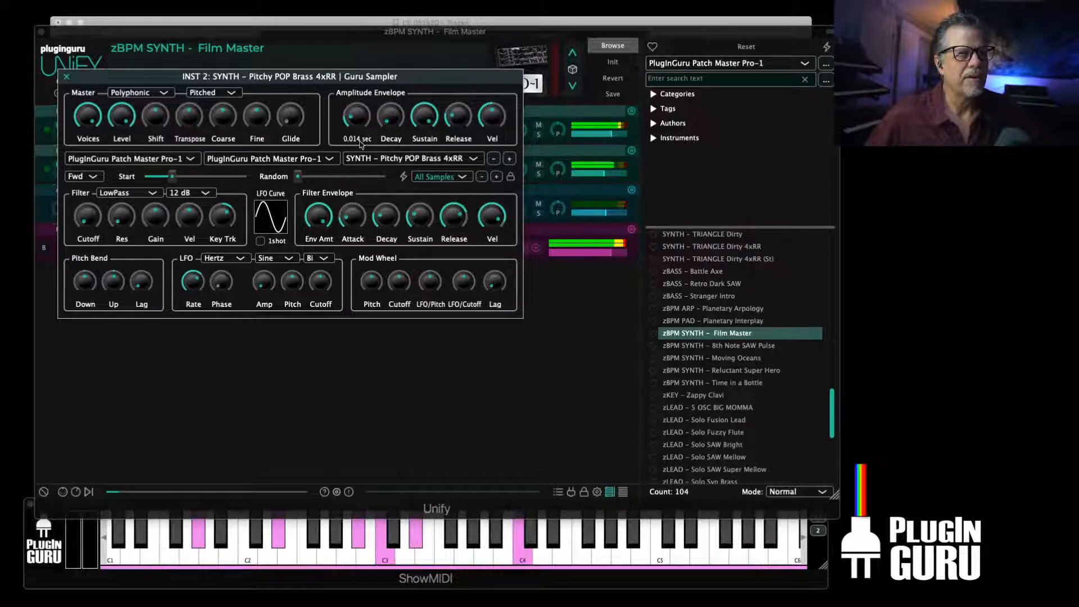
{"action": "left_click_drag", "start_coordinate": [298, 178], "coordinate": [313, 183]}
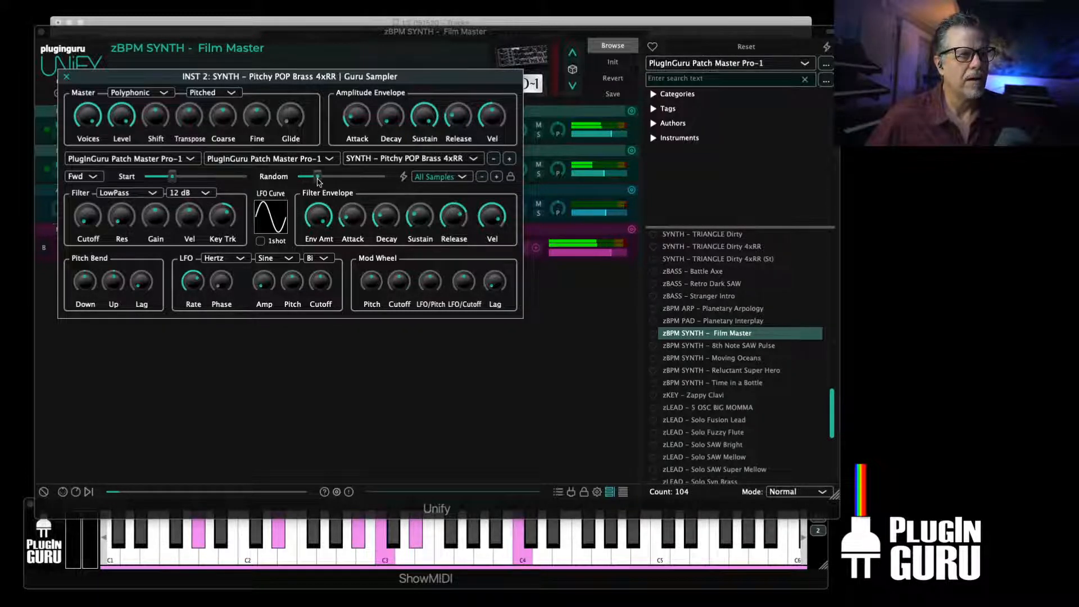
{"action": "left_click_drag", "start_coordinate": [321, 181], "coordinate": [319, 180]}
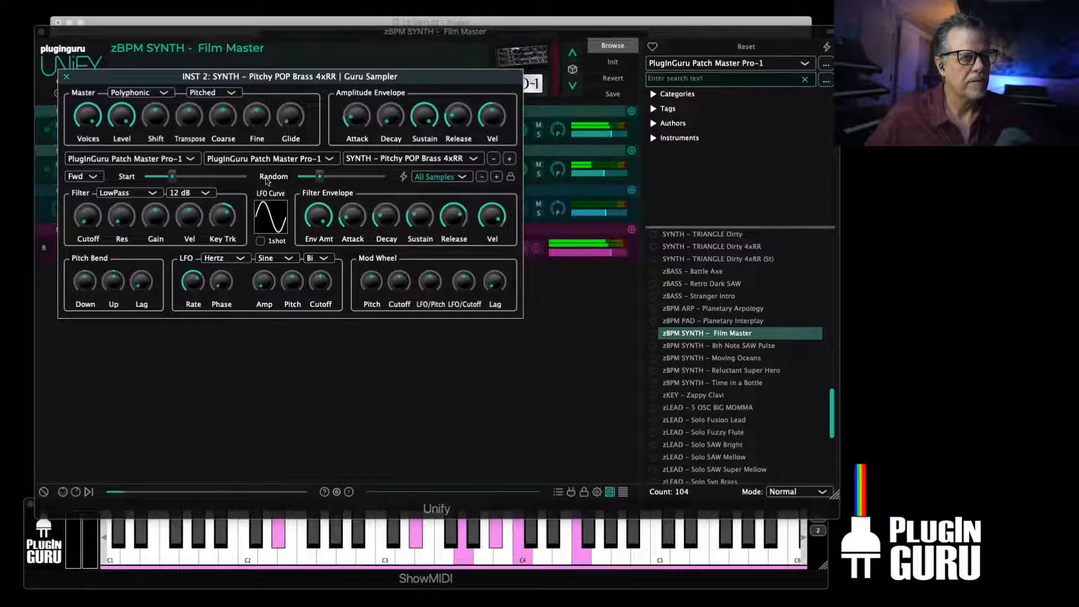
Try the SYNTH - Jet the Synth 4xRR sound in the INST 2 Guru Sampler
{"action": "left_click", "coordinate": [393, 160]}
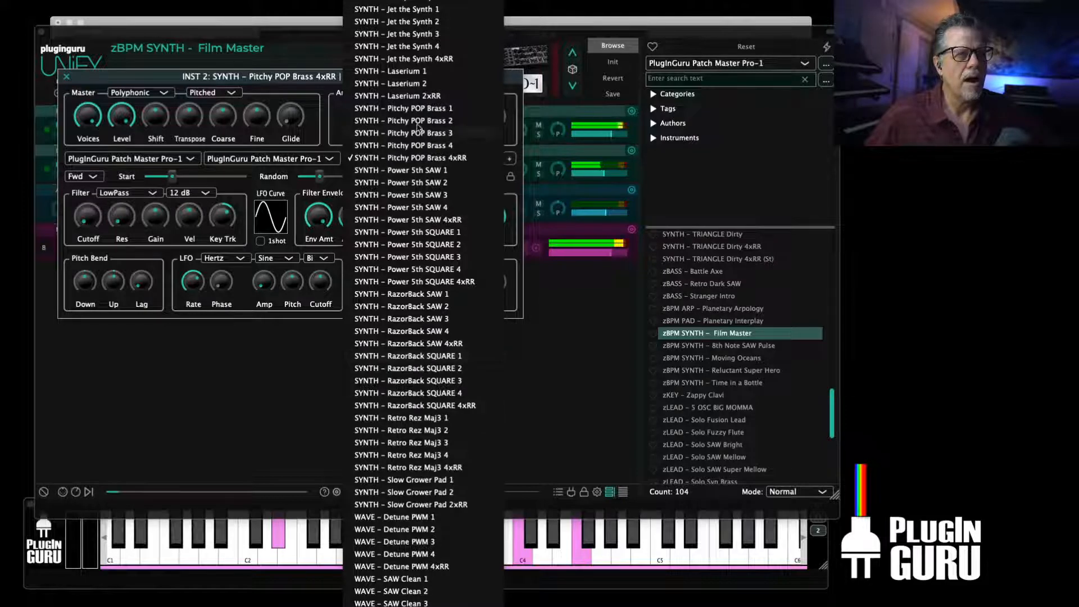
{"action": "left_click", "coordinate": [417, 58]}
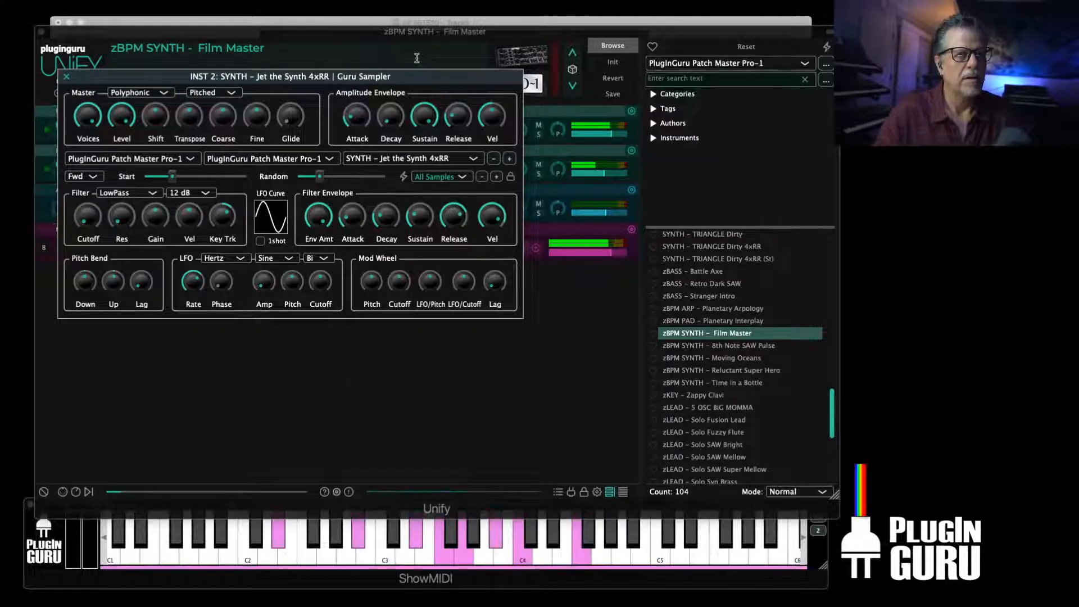
{"action": "left_click", "coordinate": [597, 191]}
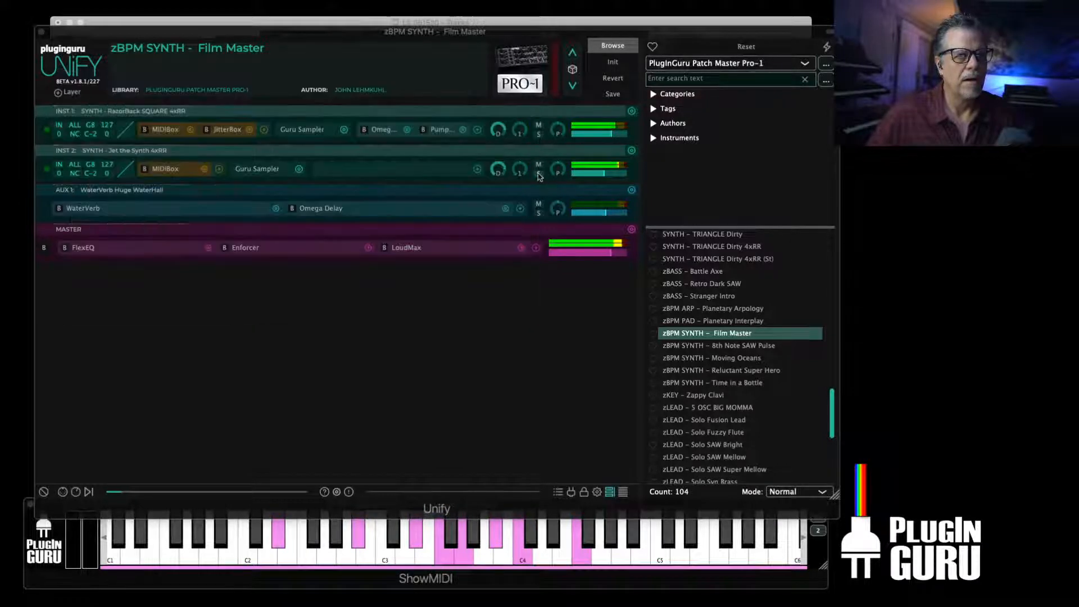
Load SYNTH - Angry Alice 3xRR in the INST 2 Guru Sampler and raise the layer level slightly
{"action": "left_click", "coordinate": [259, 169]}
{"action": "left_click", "coordinate": [407, 162]}
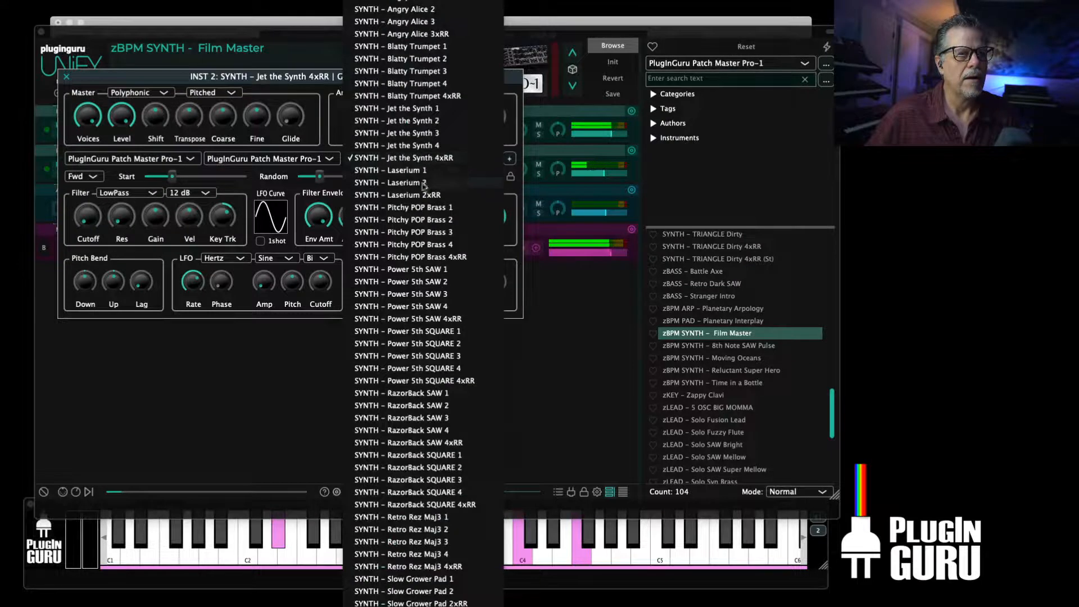
{"action": "scroll", "coordinate": [426, 186], "scroll_direction": "up", "scroll_amount": 5}
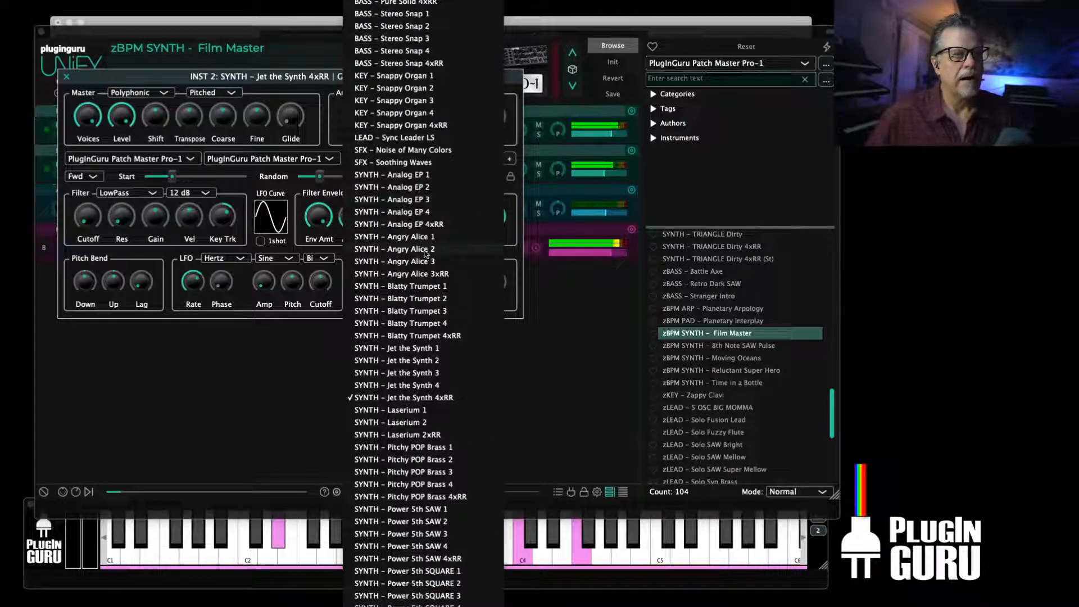
{"action": "left_click", "coordinate": [413, 275]}
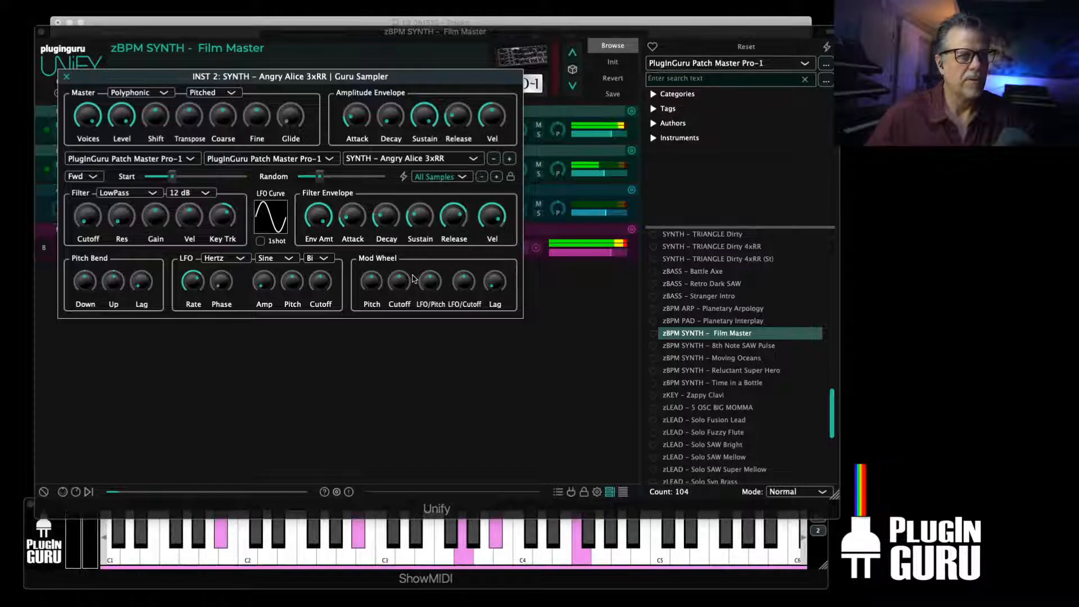
{"action": "left_click", "coordinate": [602, 175]}
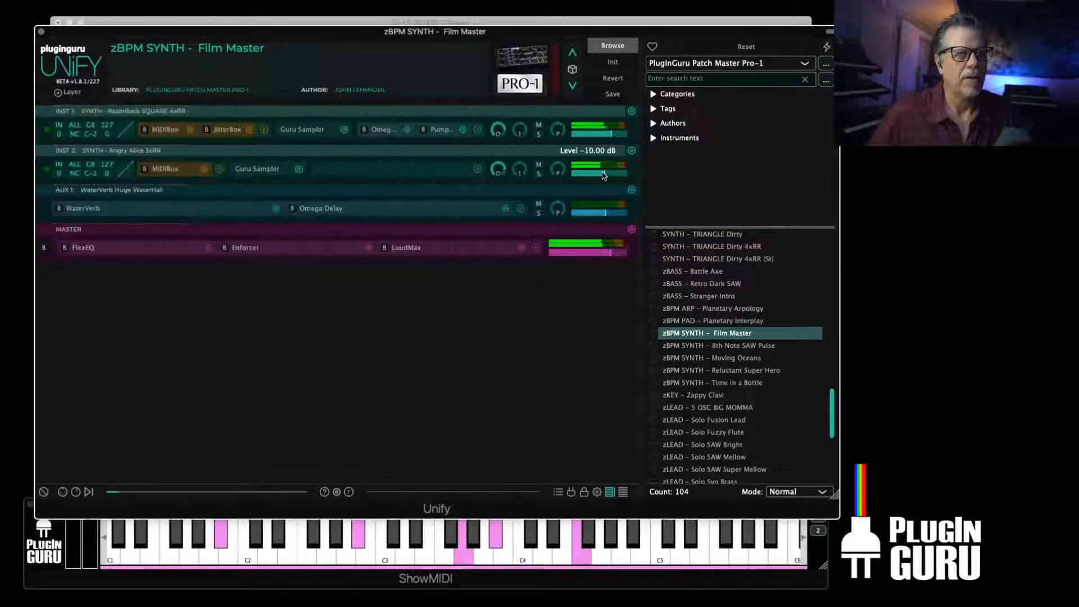
{"action": "left_click_drag", "start_coordinate": [603, 176], "coordinate": [605, 176]}
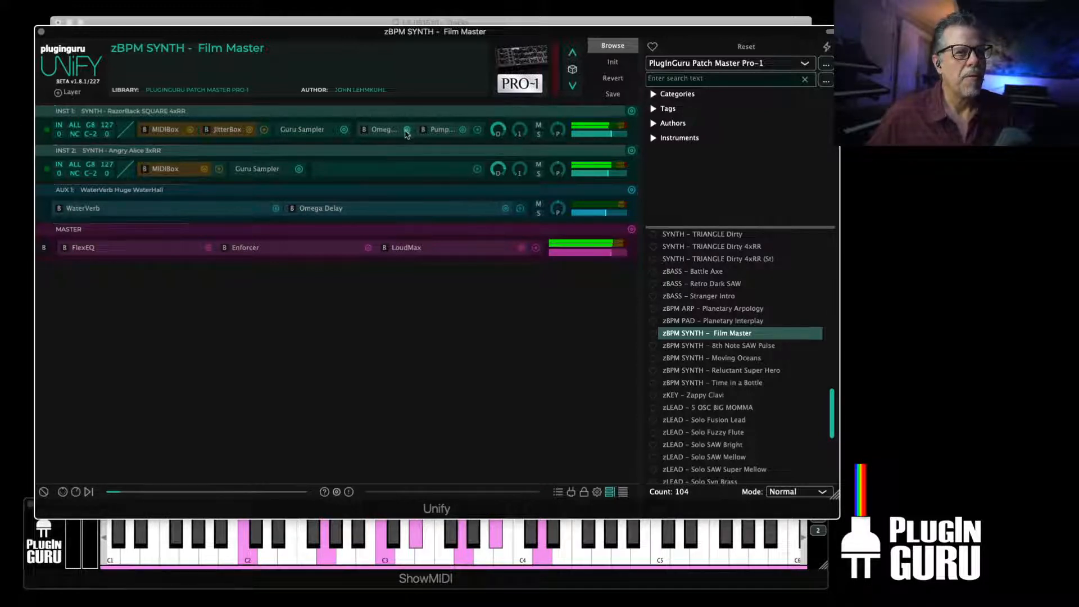
Add an Omega Delay to INST 2 with a longer left delay time, 1/2 right delay time and 20.5 % Dry/Wet
{"action": "left_click", "coordinate": [478, 170]}
{"action": "mouse_move", "coordinate": [585, 176]}
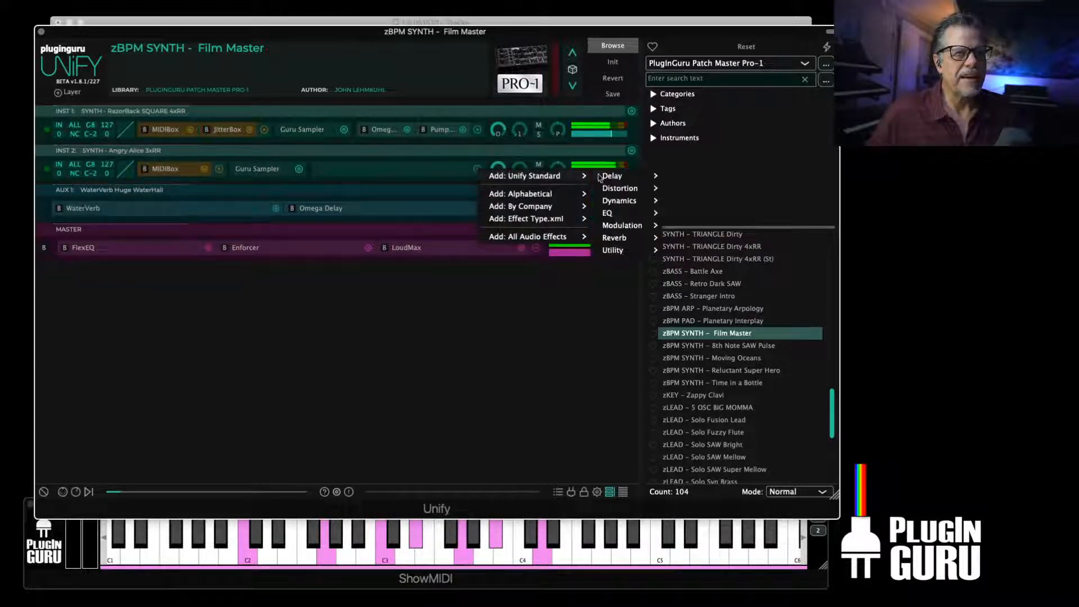
{"action": "left_click", "coordinate": [699, 179]}
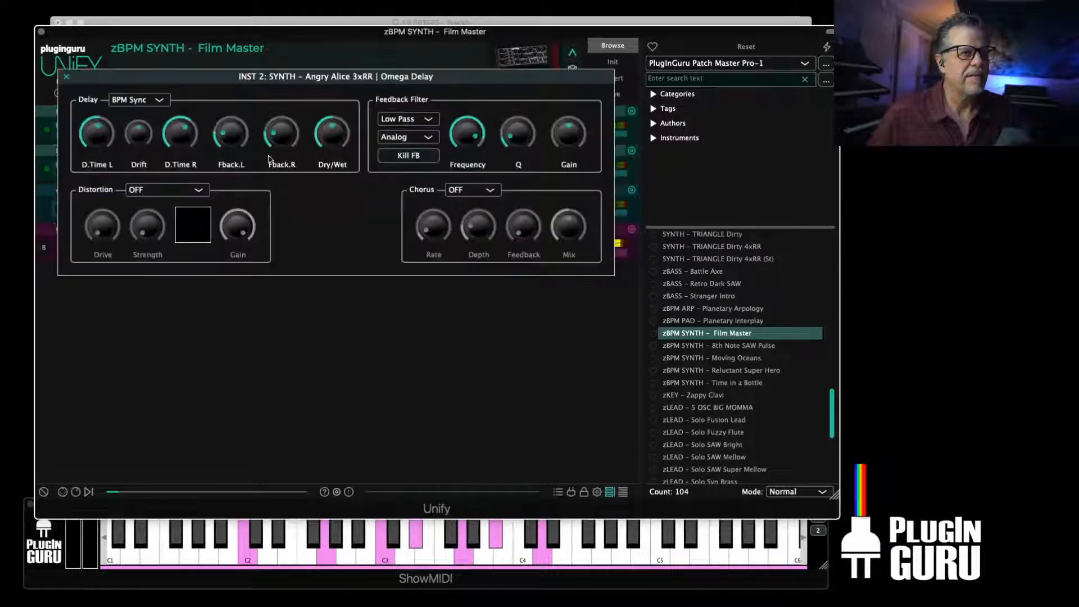
{"action": "mouse_move", "coordinate": [186, 126]}
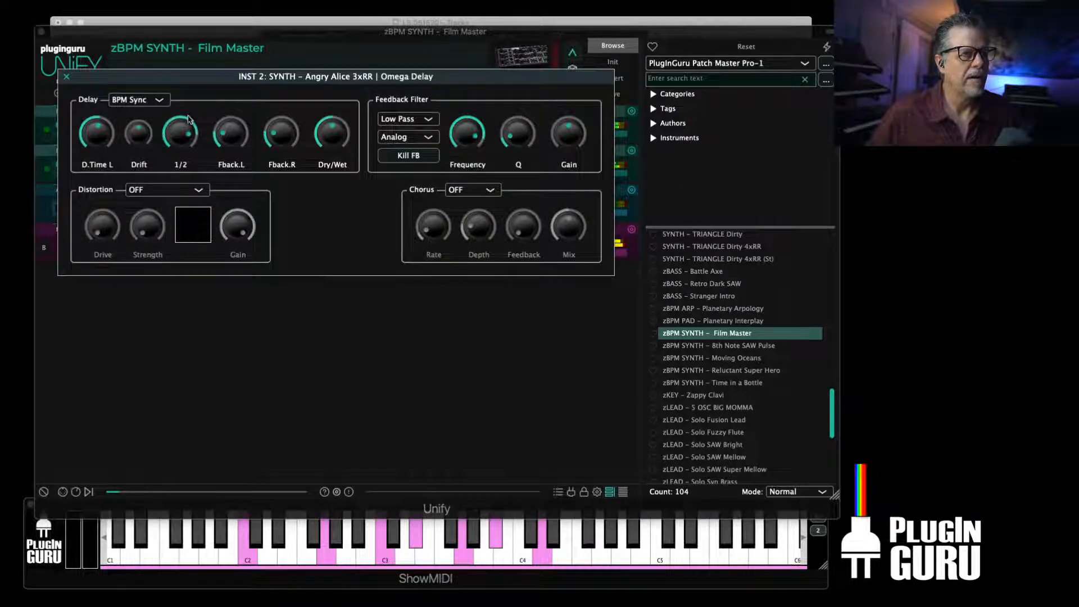
{"action": "mouse_move", "coordinate": [99, 128]}
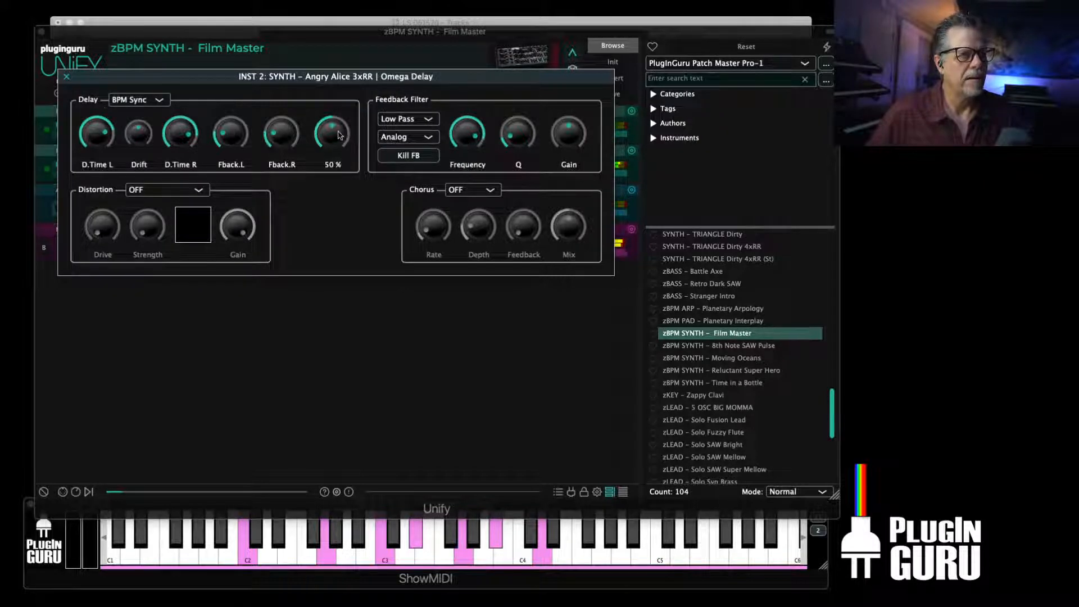
{"action": "left_click_drag", "start_coordinate": [336, 145], "coordinate": [333, 152]}
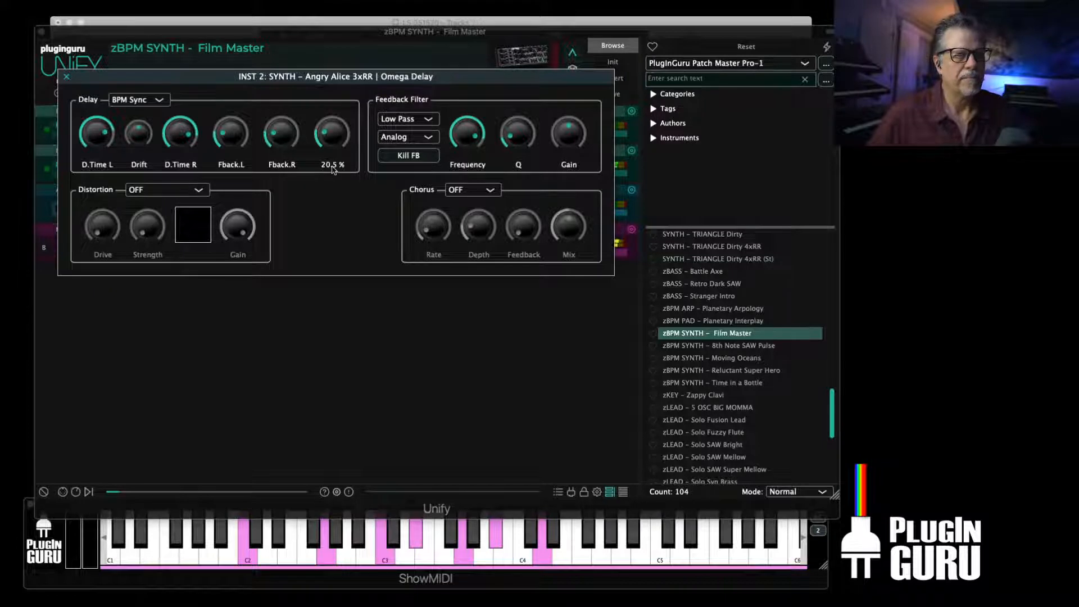
{"action": "mouse_move", "coordinate": [96, 118]}
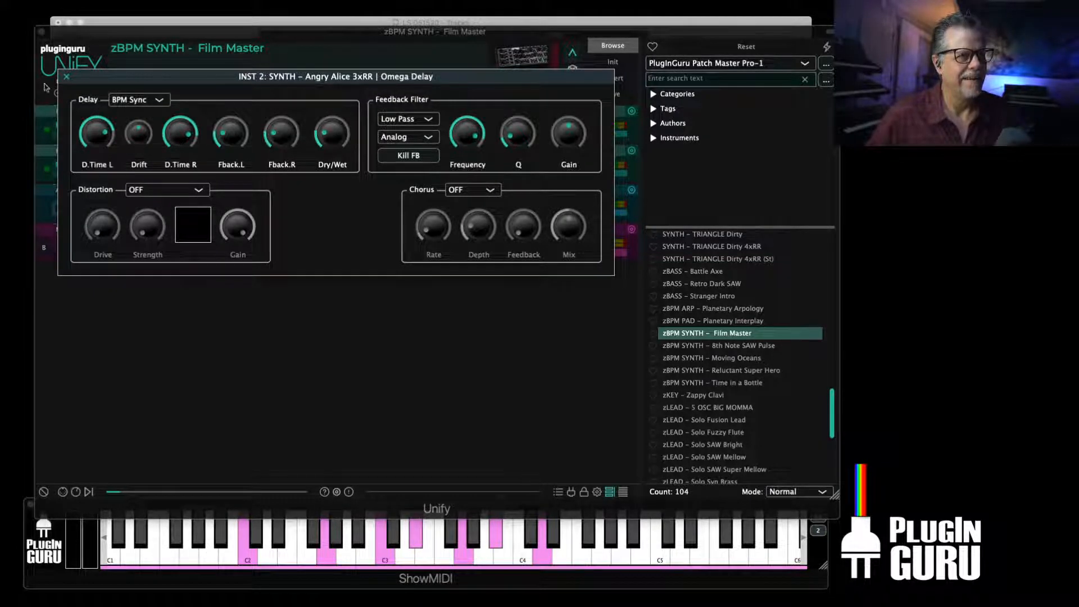
{"action": "left_click", "coordinate": [66, 79]}
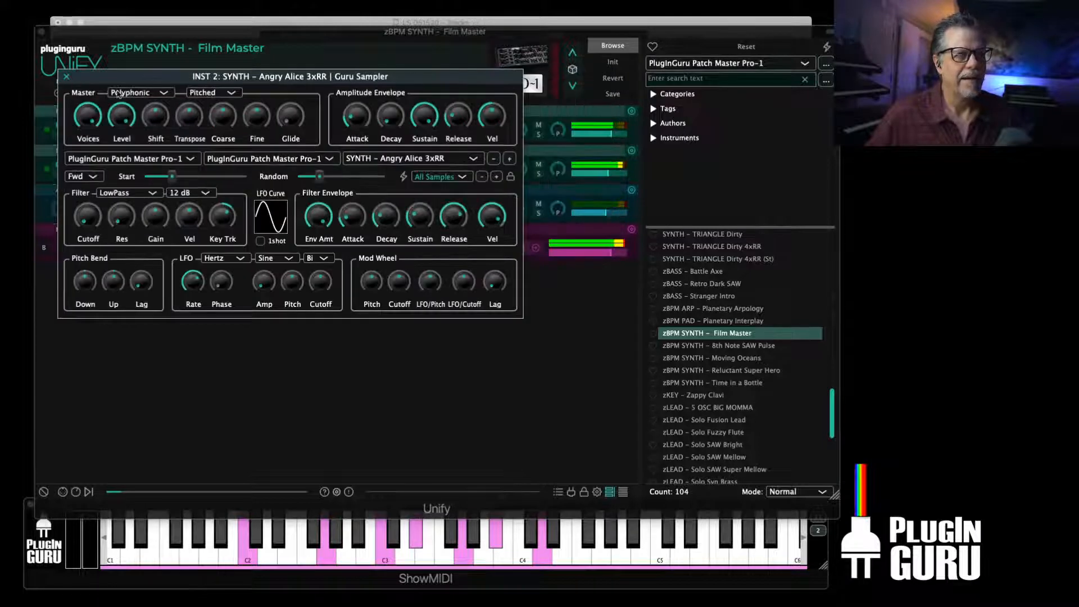
{"action": "left_click", "coordinate": [62, 76]}
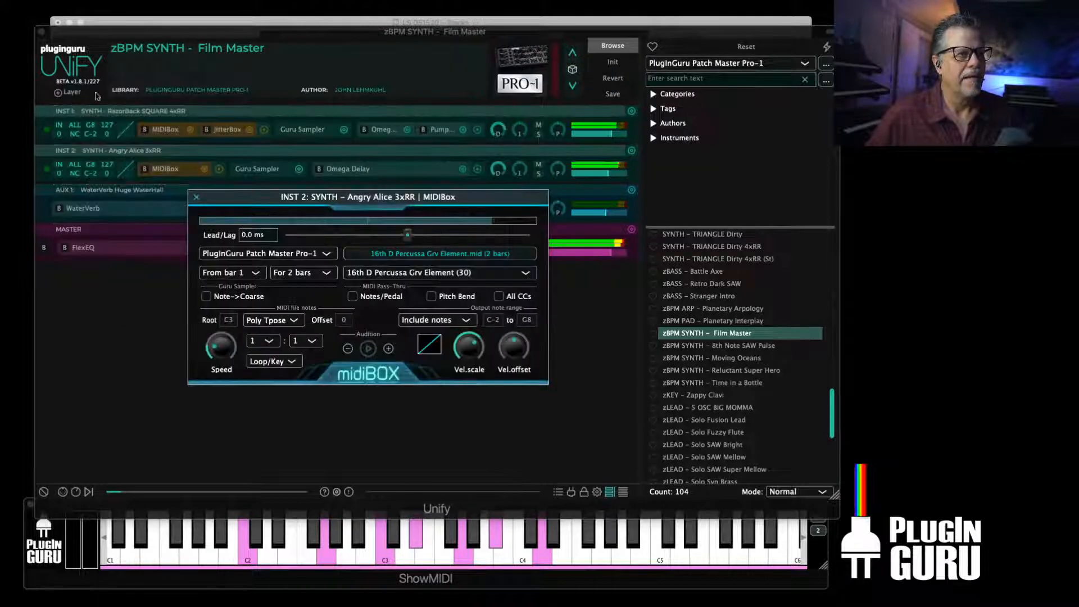
{"action": "left_click", "coordinate": [196, 197]}
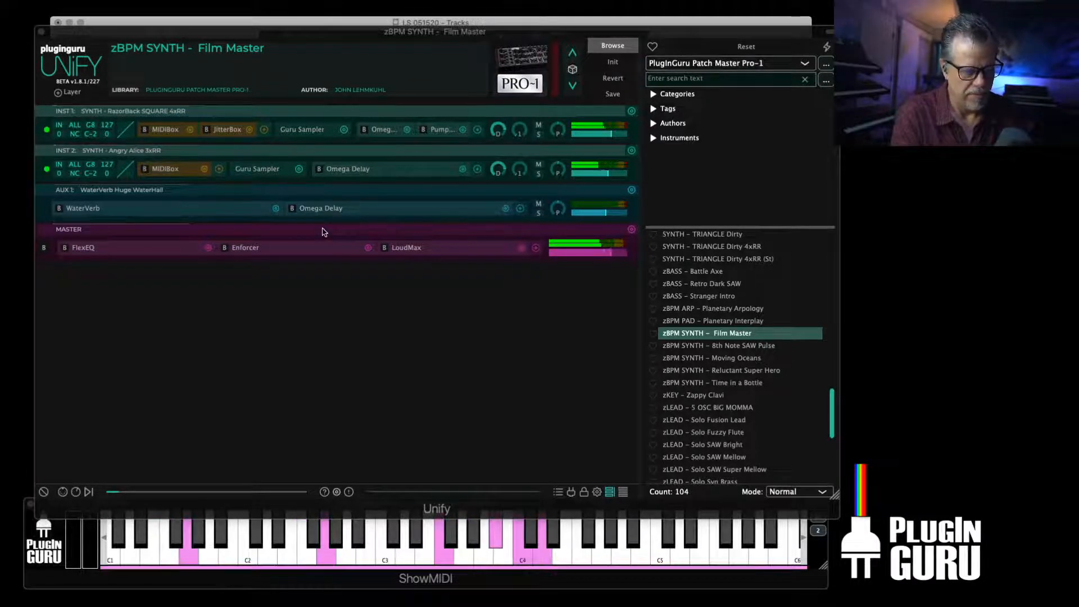
Add a new Dexed FM instrument layer using the Plucked Bank
{"action": "left_click", "coordinate": [67, 92]}
{"action": "mouse_move", "coordinate": [113, 101]}
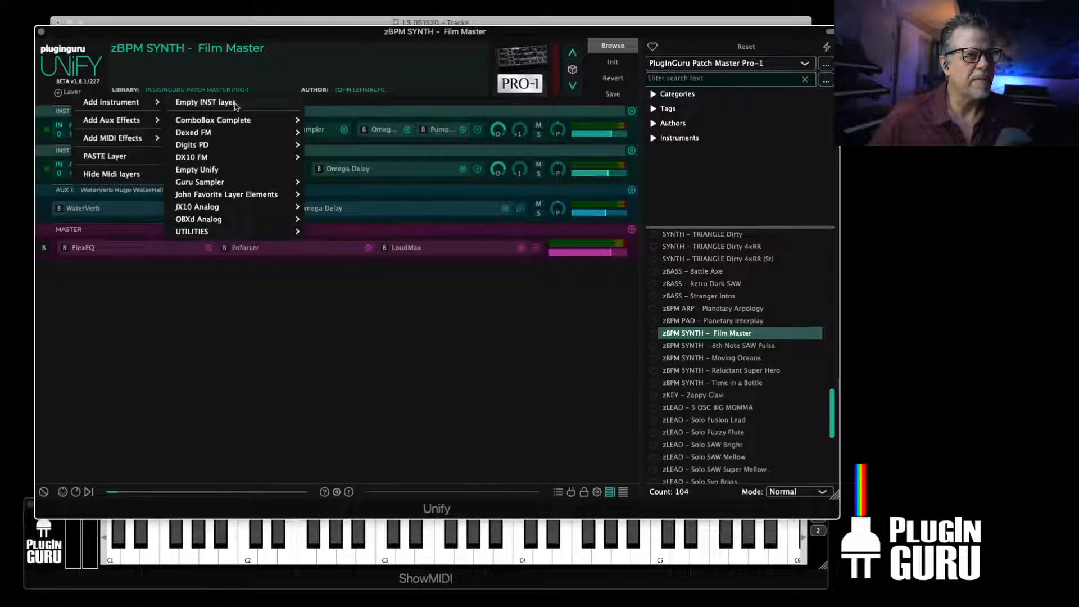
{"action": "mouse_move", "coordinate": [223, 137]}
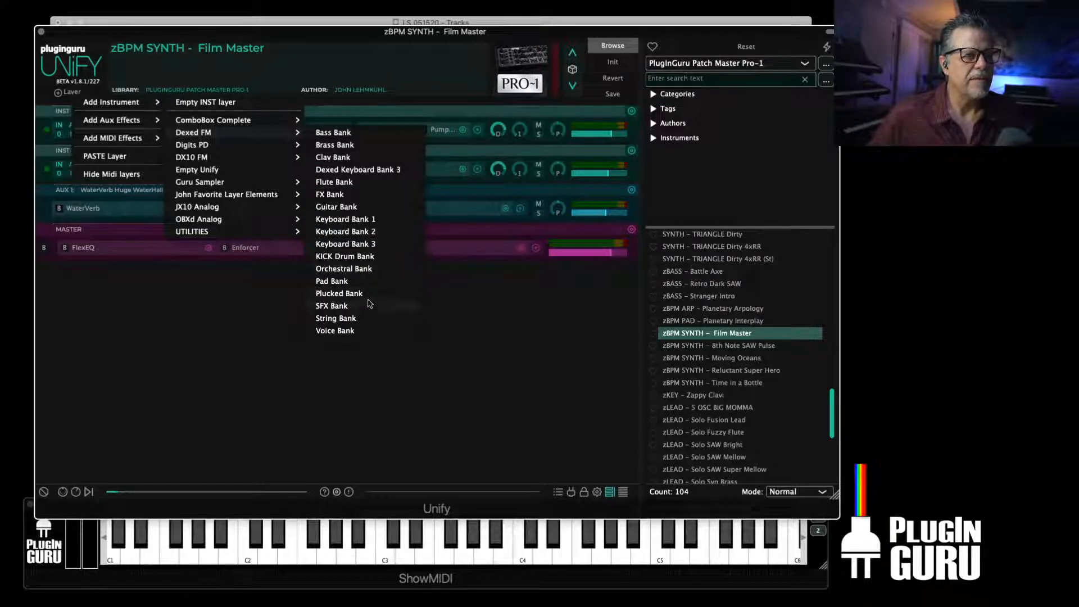
{"action": "left_click", "coordinate": [359, 295]}
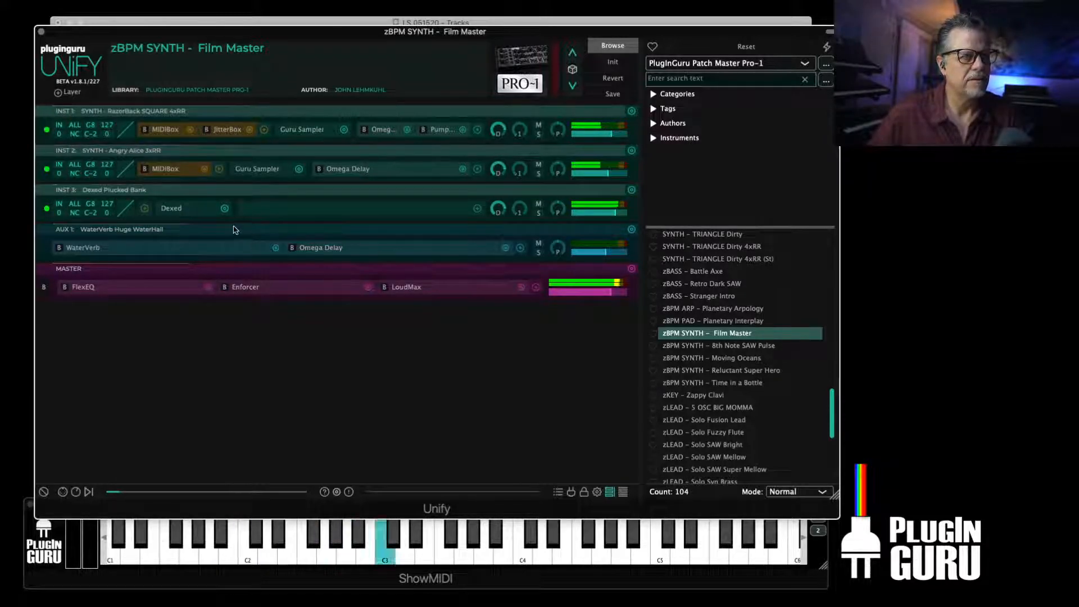
Audition several percussion sounds from the loaded cartridge in INST 3's Dexed and select PLUNK
{"action": "double_click", "coordinate": [168, 209]}
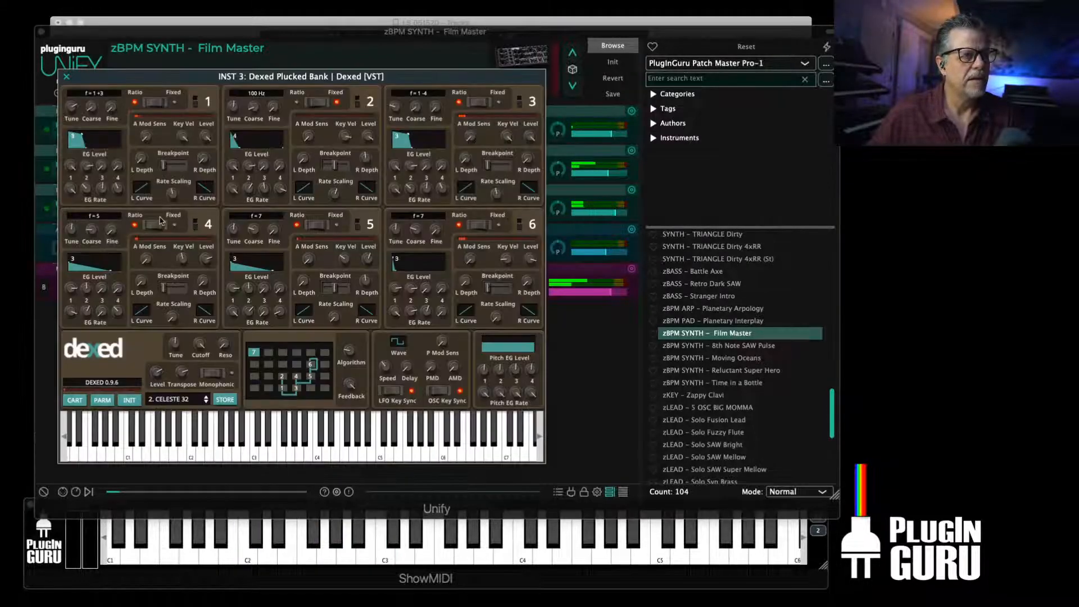
{"action": "left_click", "coordinate": [85, 399]}
{"action": "left_click", "coordinate": [216, 353]}
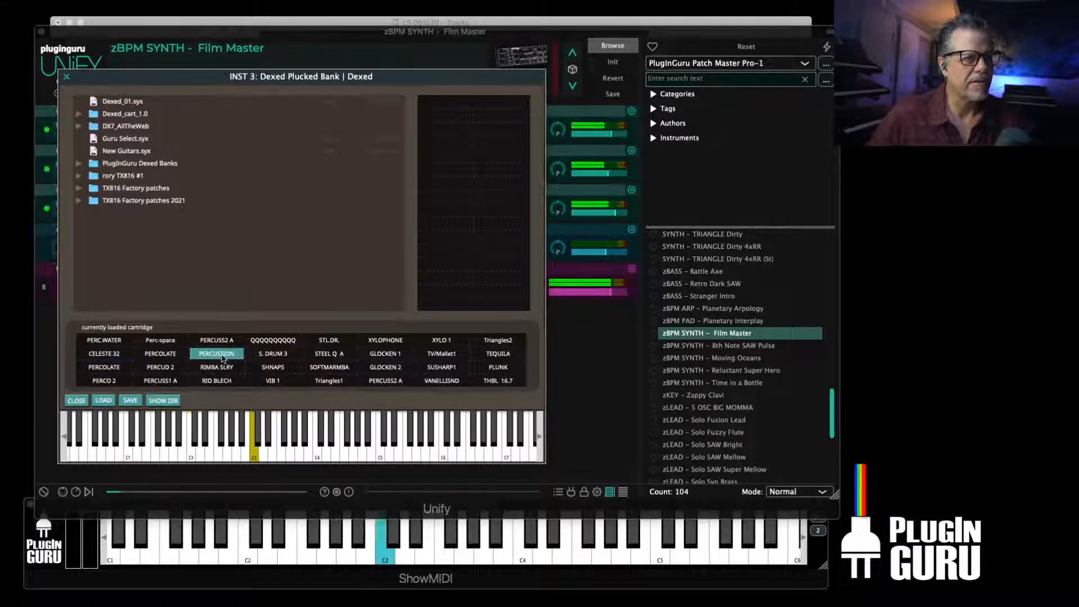
{"action": "left_click", "coordinate": [273, 367]}
{"action": "left_click", "coordinate": [326, 369]}
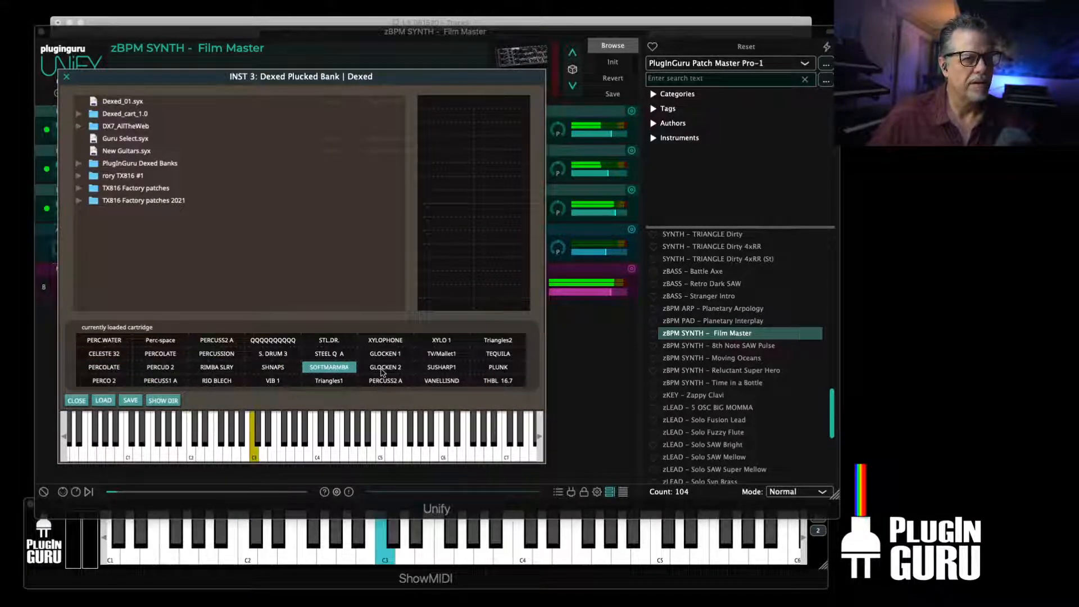
{"action": "left_click", "coordinate": [387, 370]}
{"action": "left_click", "coordinate": [406, 355]}
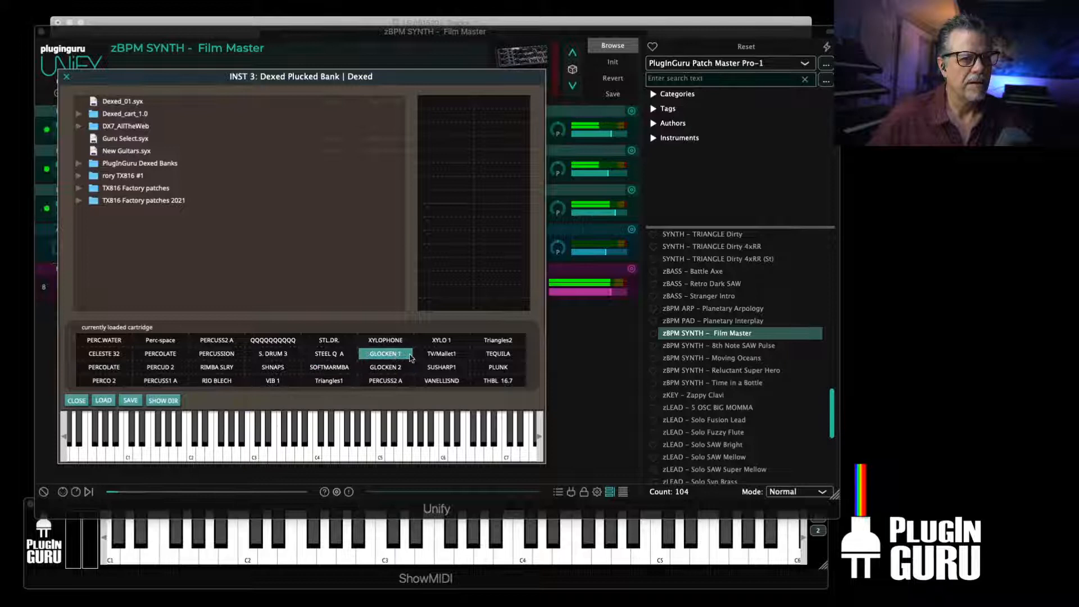
{"action": "left_click", "coordinate": [498, 368]}
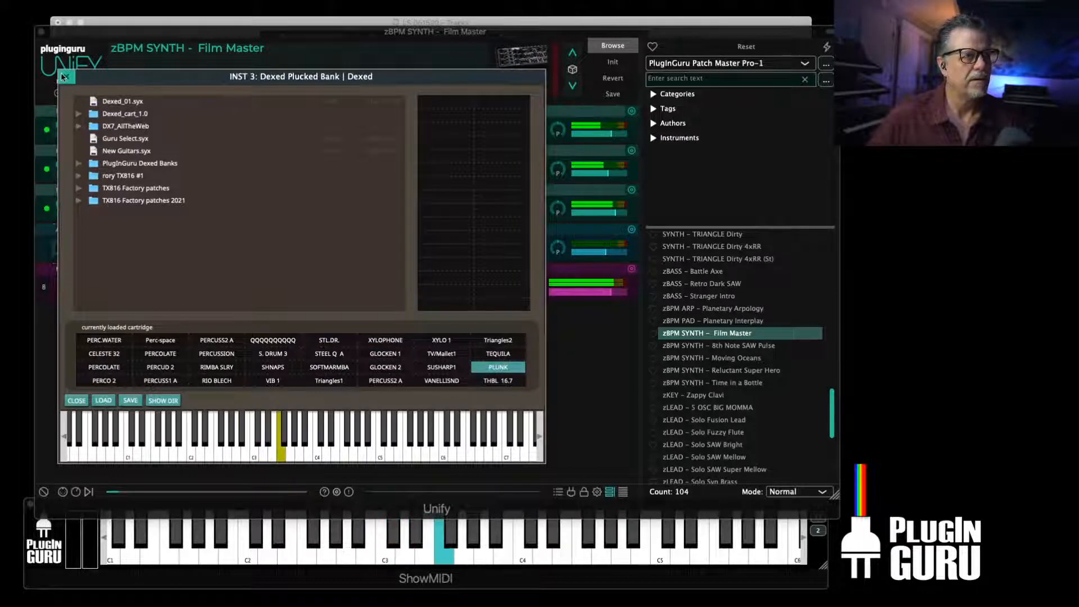
{"action": "left_click", "coordinate": [63, 77]}
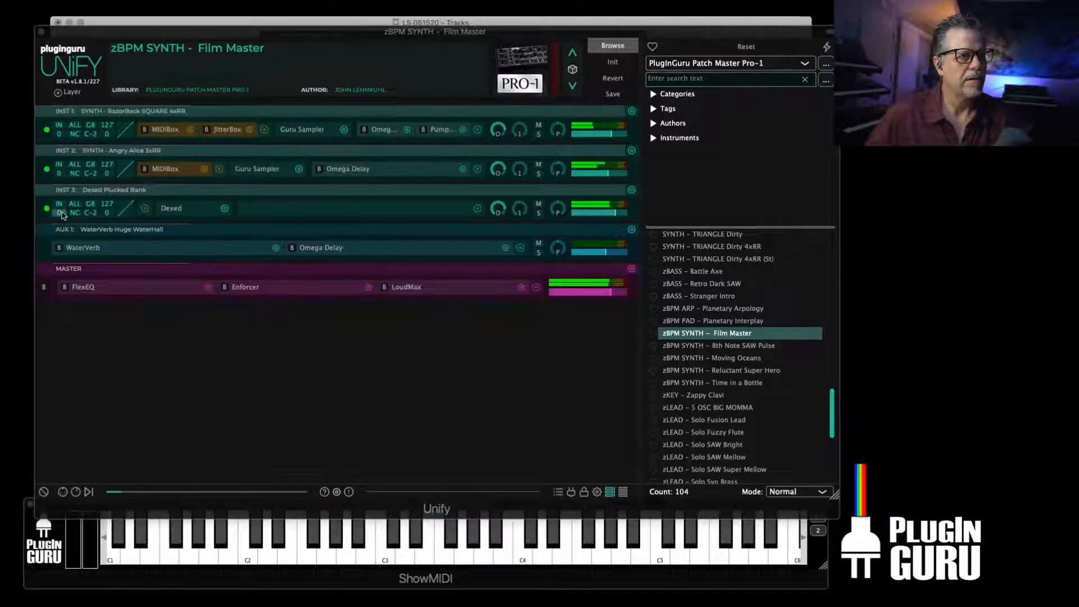
Transpose the INST 3 Dexed layer by +12 and lower its level to -13.50 dB
{"action": "left_click_drag", "start_coordinate": [63, 216], "coordinate": [74, 142]}
{"action": "left_click_drag", "start_coordinate": [615, 213], "coordinate": [594, 215]}
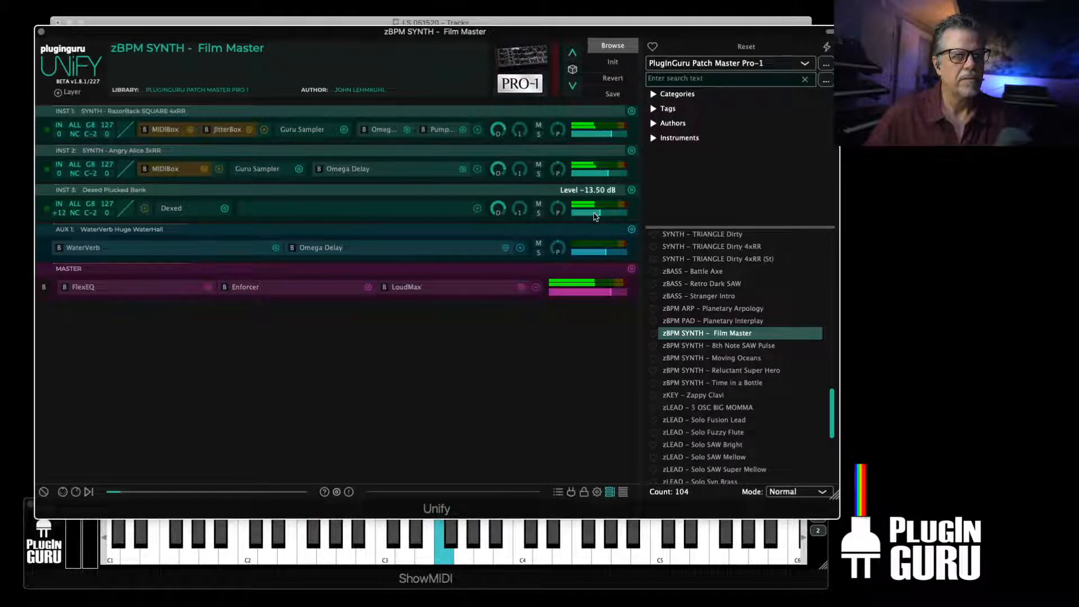
Add BlueARP to INST 3 with all 16 steps set to random and arp latch on, and raise the layer's AUX 1 send
{"action": "left_click", "coordinate": [146, 211]}
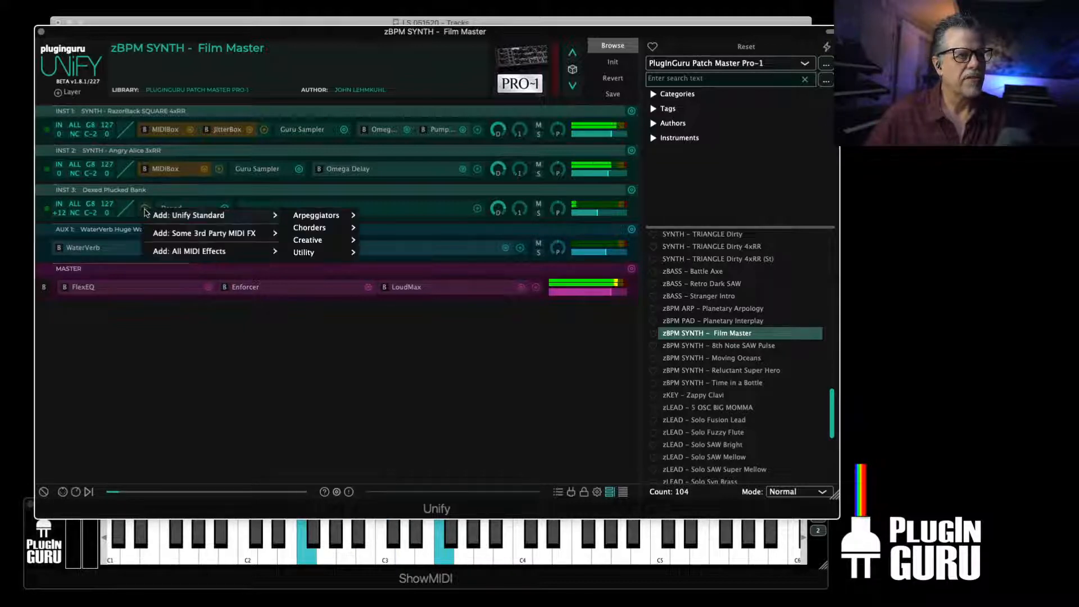
{"action": "mouse_move", "coordinate": [340, 218]}
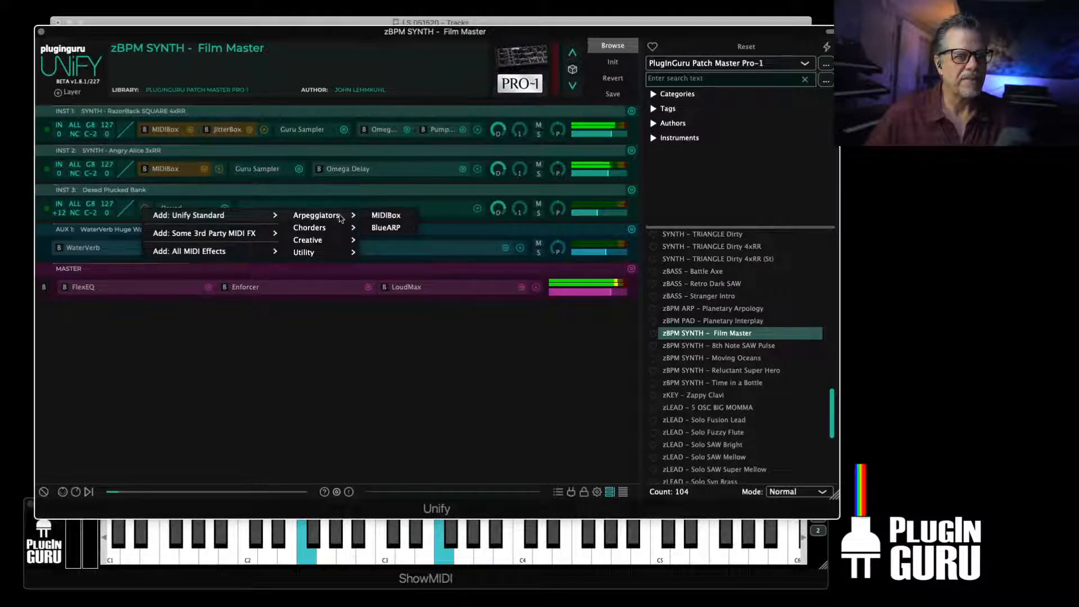
{"action": "left_click", "coordinate": [387, 228]}
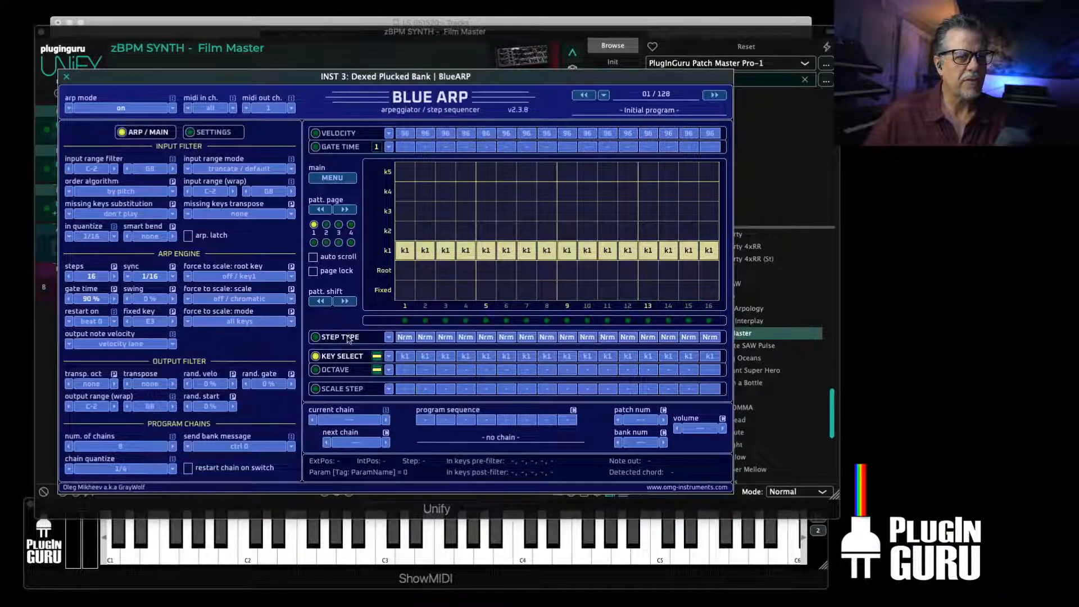
{"action": "left_click", "coordinate": [349, 337]}
{"action": "left_click_drag", "start_coordinate": [405, 175], "coordinate": [741, 178]}
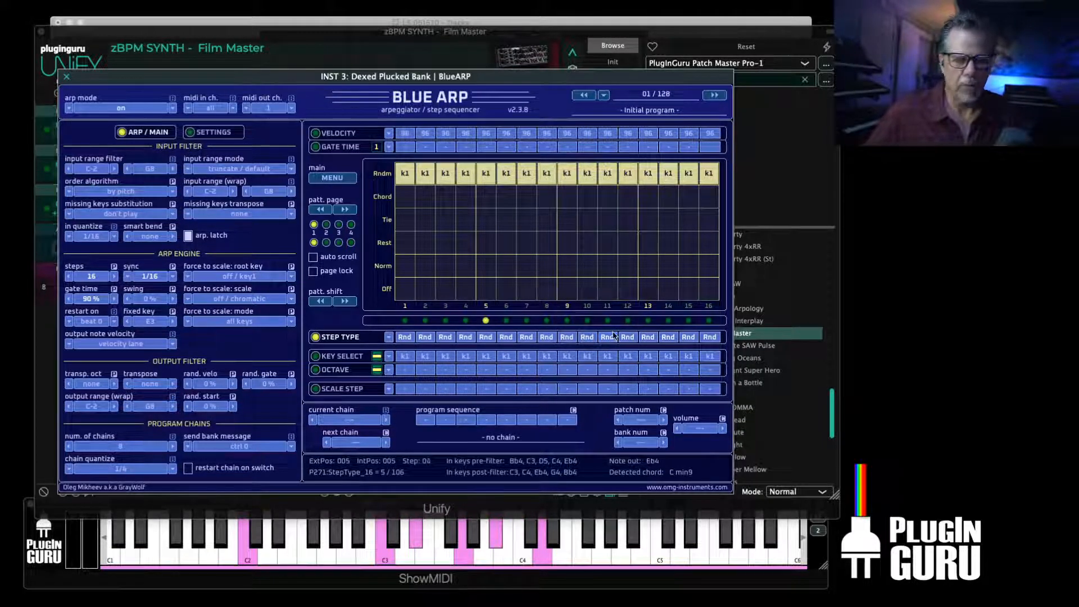
{"action": "left_click", "coordinate": [66, 76]}
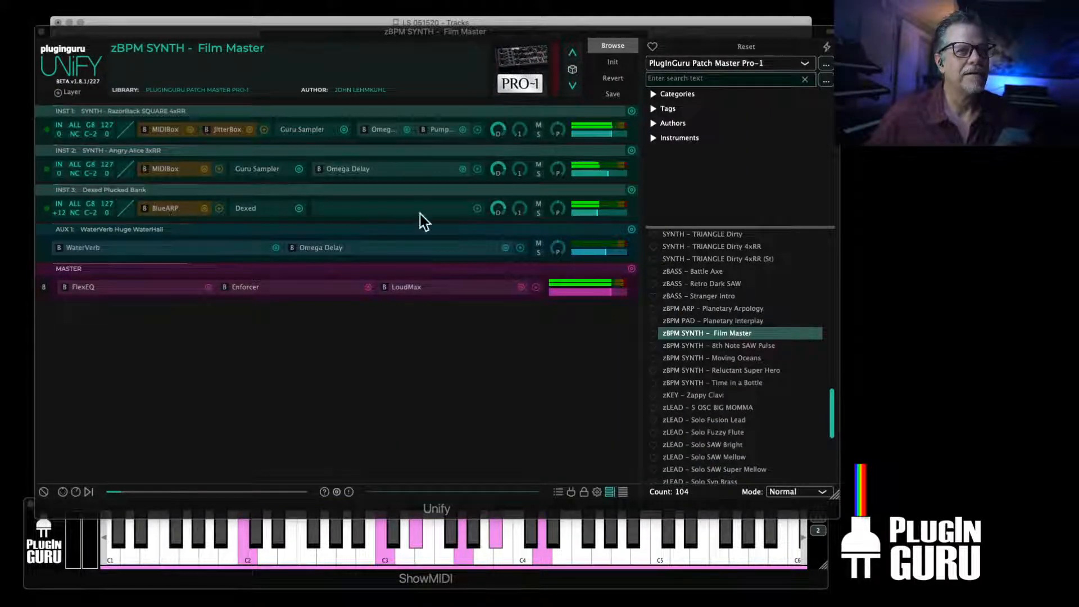
{"action": "left_click_drag", "start_coordinate": [508, 218], "coordinate": [528, 174]}
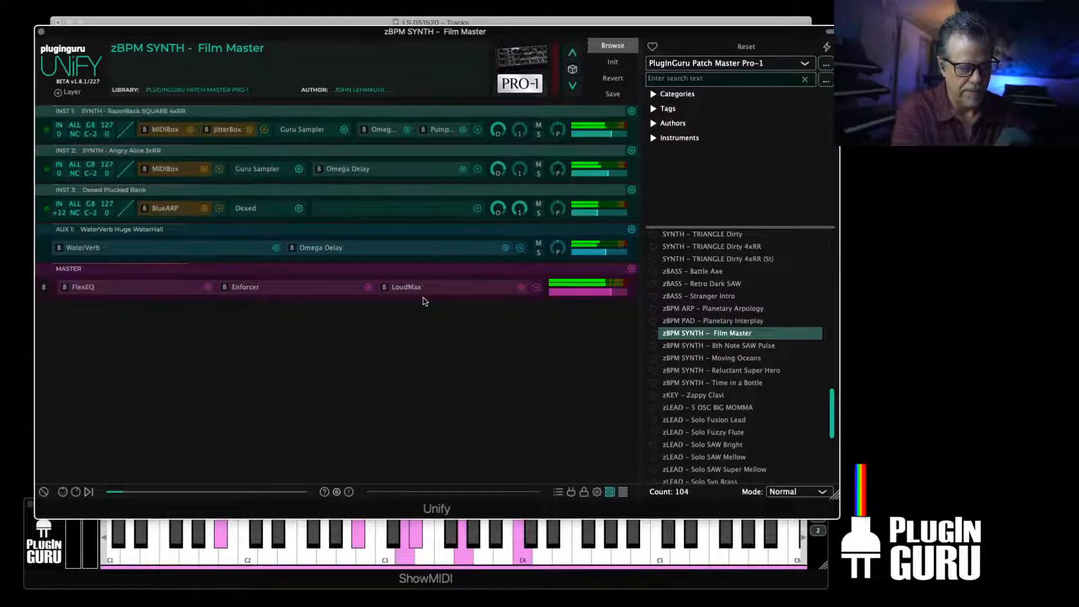
{"action": "key", "text": "super+Tab"}
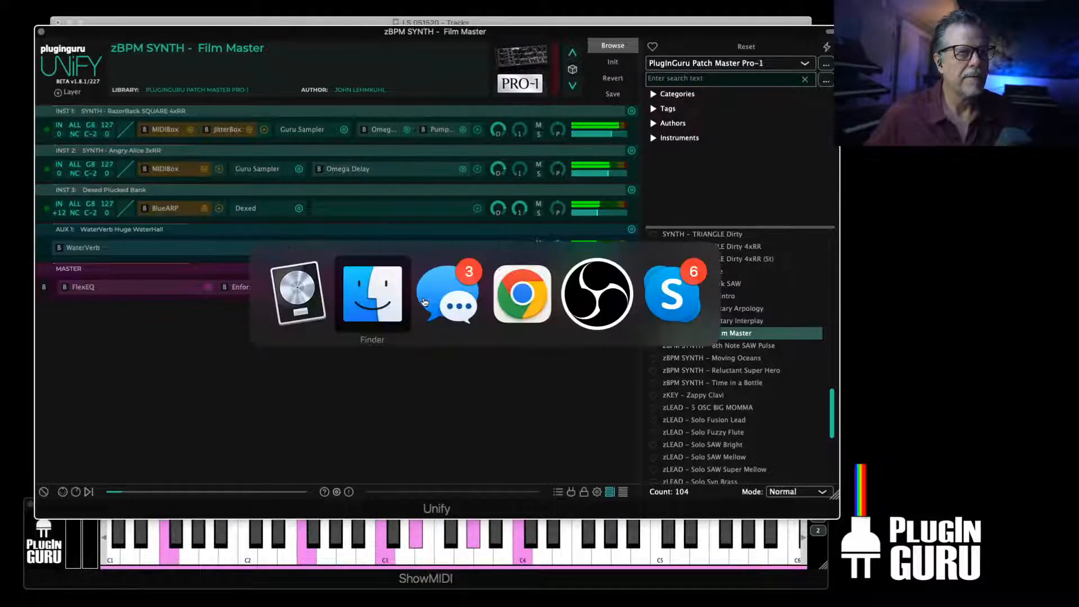
{"action": "key", "text": "super+Tab"}
{"action": "key", "text": "super+Tab"}
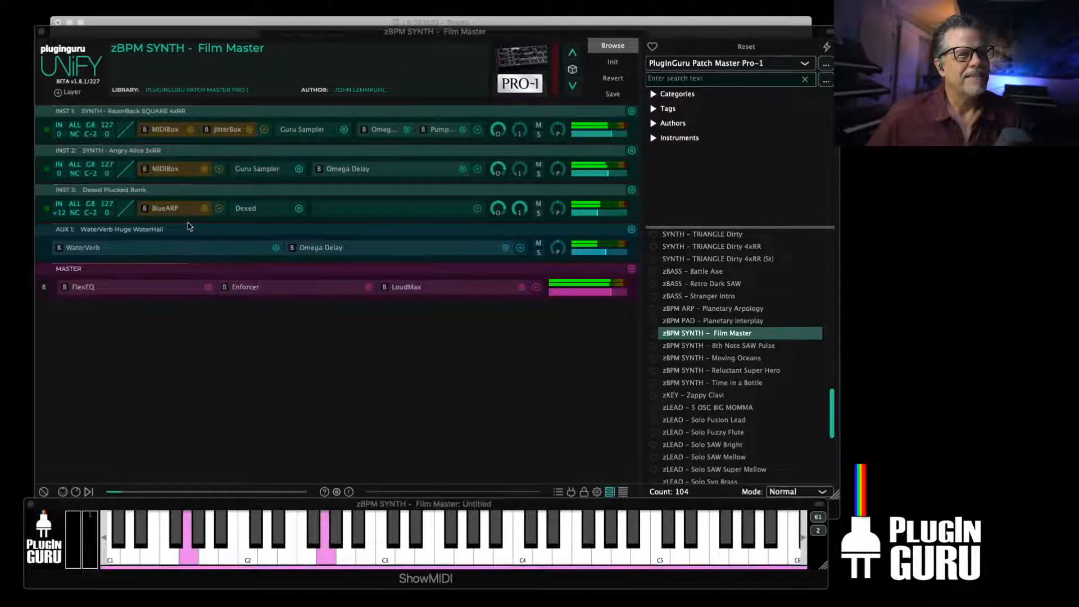
Set operator 2's coarse frequency to 4 in INST 3's Dexed
{"action": "left_click", "coordinate": [245, 208]}
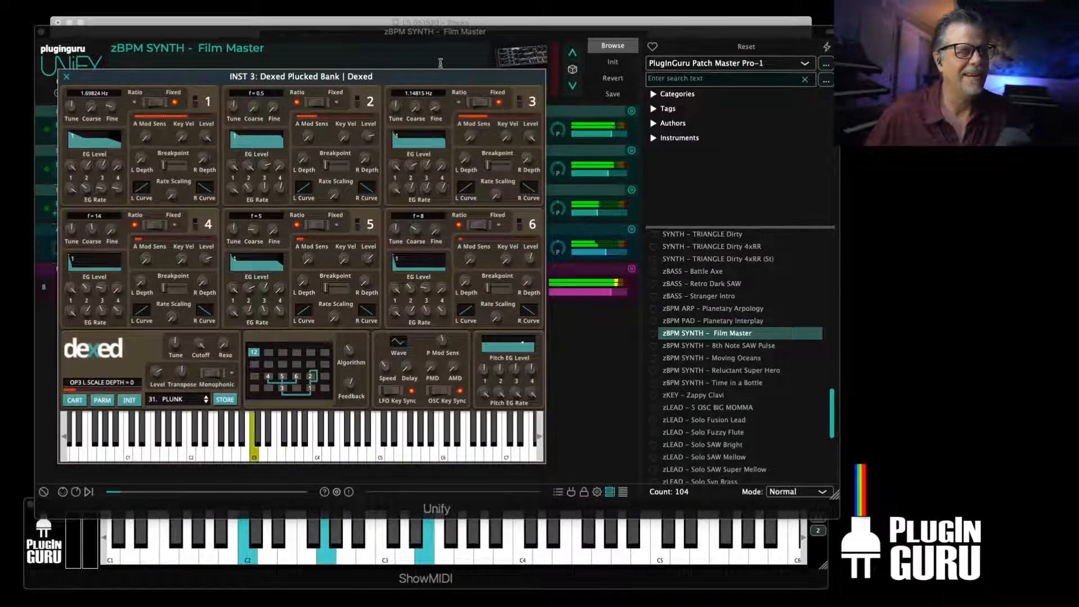
{"action": "mouse_move", "coordinate": [436, 77]}
{"action": "left_mouse_down"}
{"action": "mouse_move", "coordinate": [492, 105]}
{"action": "mouse_move", "coordinate": [468, 80]}
{"action": "mouse_move", "coordinate": [484, 138]}
{"action": "mouse_move", "coordinate": [486, 109]}
{"action": "mouse_move", "coordinate": [451, 79]}
{"action": "left_mouse_up"}
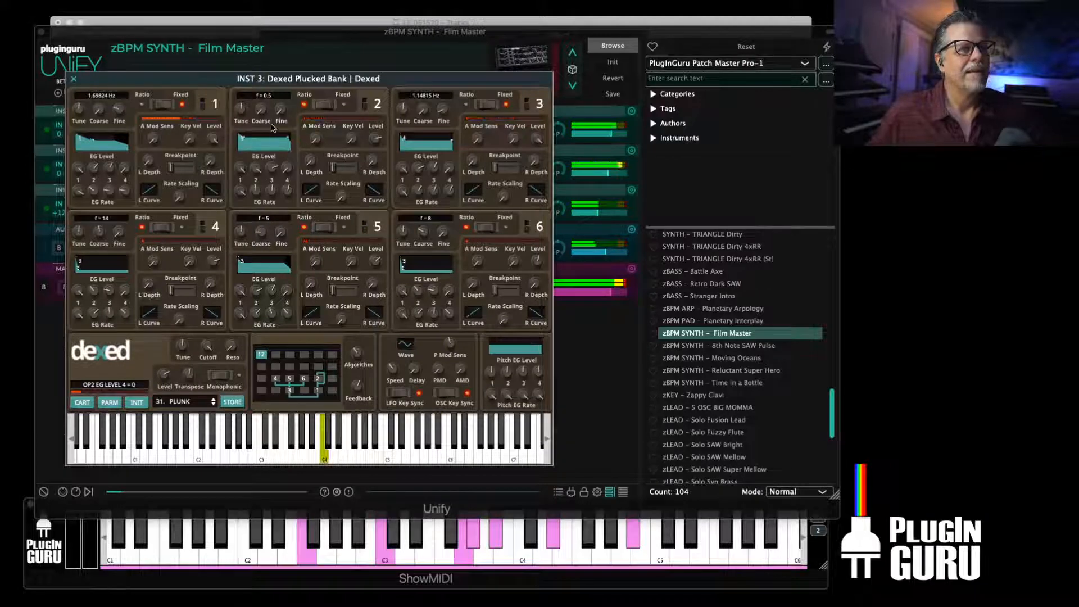
{"action": "left_click_drag", "start_coordinate": [262, 109], "coordinate": [274, 70]}
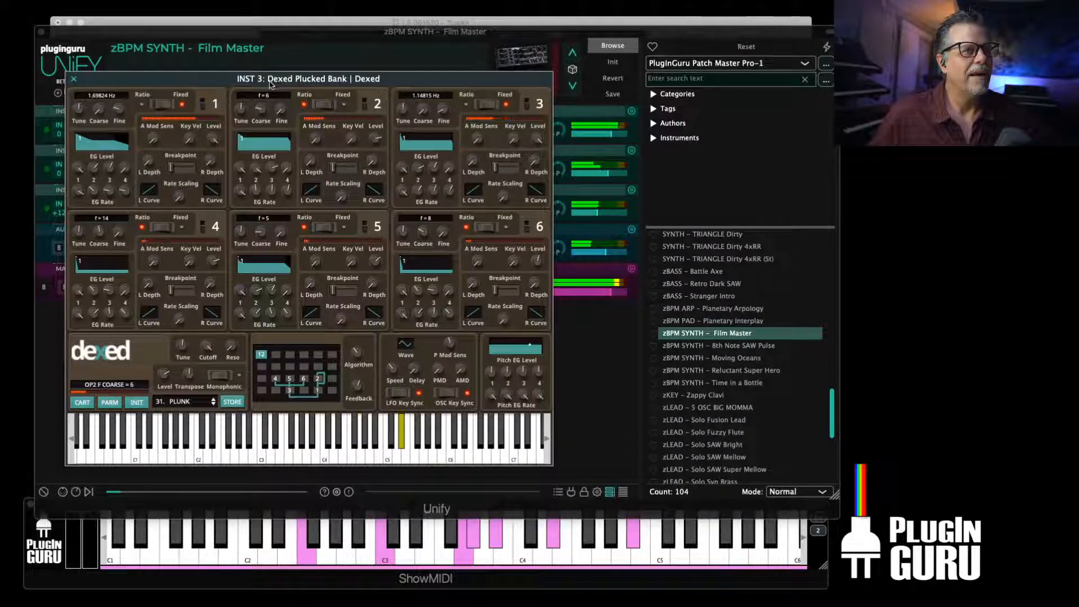
{"action": "left_click_drag", "start_coordinate": [275, 70], "coordinate": [263, 114]}
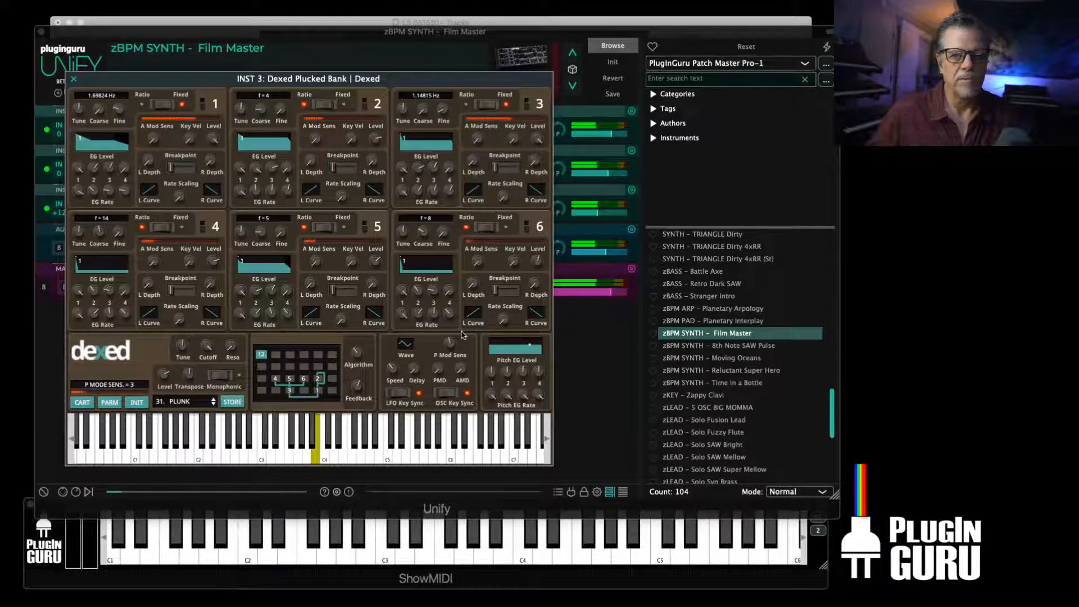
{"action": "key", "text": "super+Tab"}
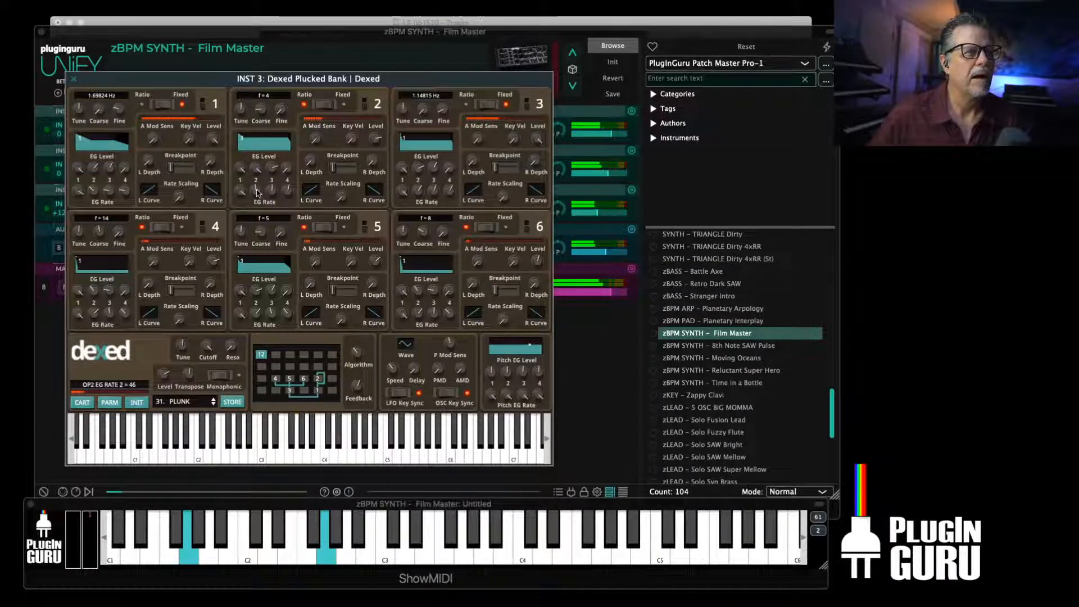
{"action": "left_click", "coordinate": [257, 193]}
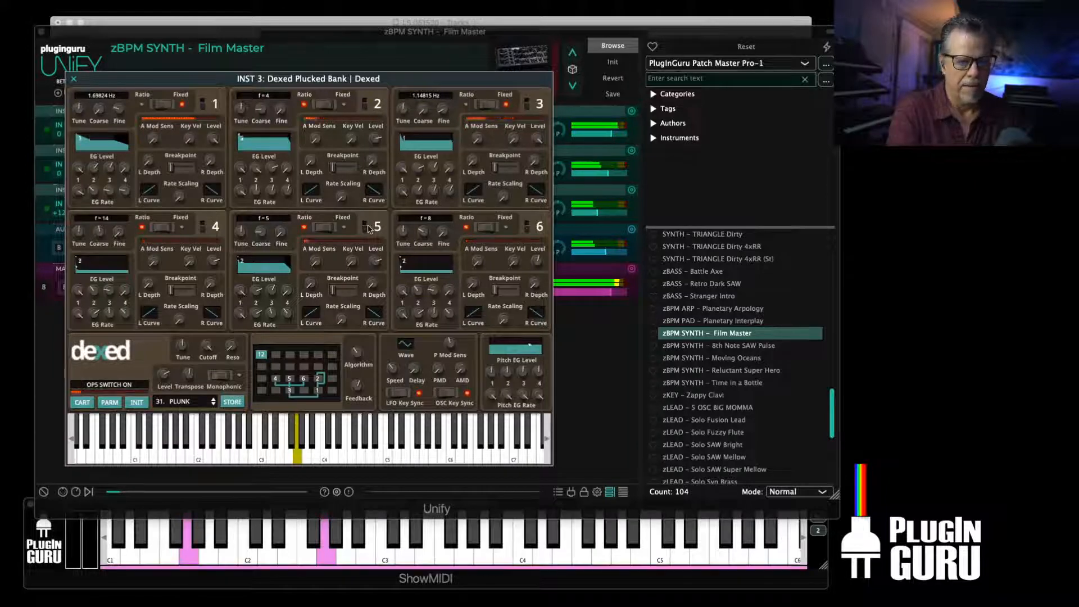
{"action": "left_click", "coordinate": [73, 79]}
In INST 3's BlueARP, set the velocities to 80 on step 1, 112 on steps 3 and 6, and 64 on steps 4 and 8
{"action": "left_click", "coordinate": [166, 209]}
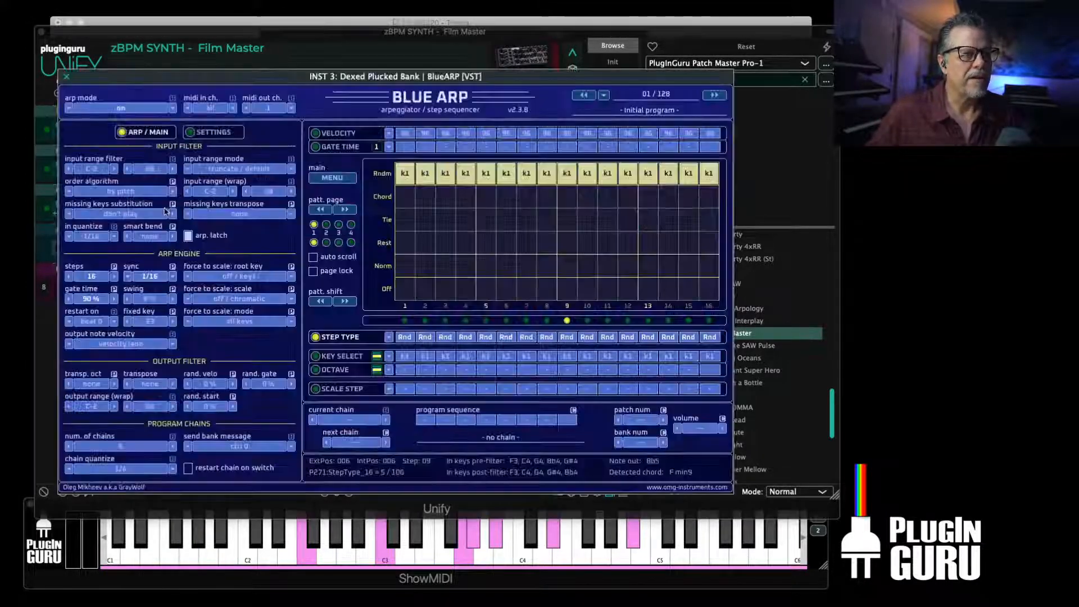
{"action": "left_click", "coordinate": [404, 216]}
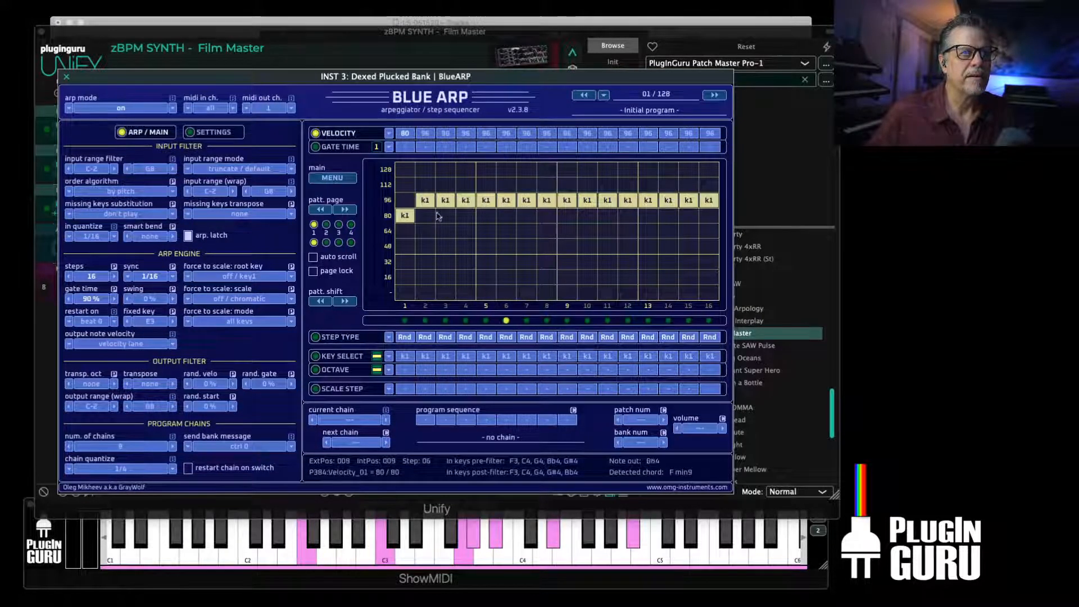
{"action": "left_click", "coordinate": [445, 184]}
{"action": "left_click", "coordinate": [466, 230]}
{"action": "left_click", "coordinate": [506, 185]}
{"action": "left_click", "coordinate": [547, 230]}
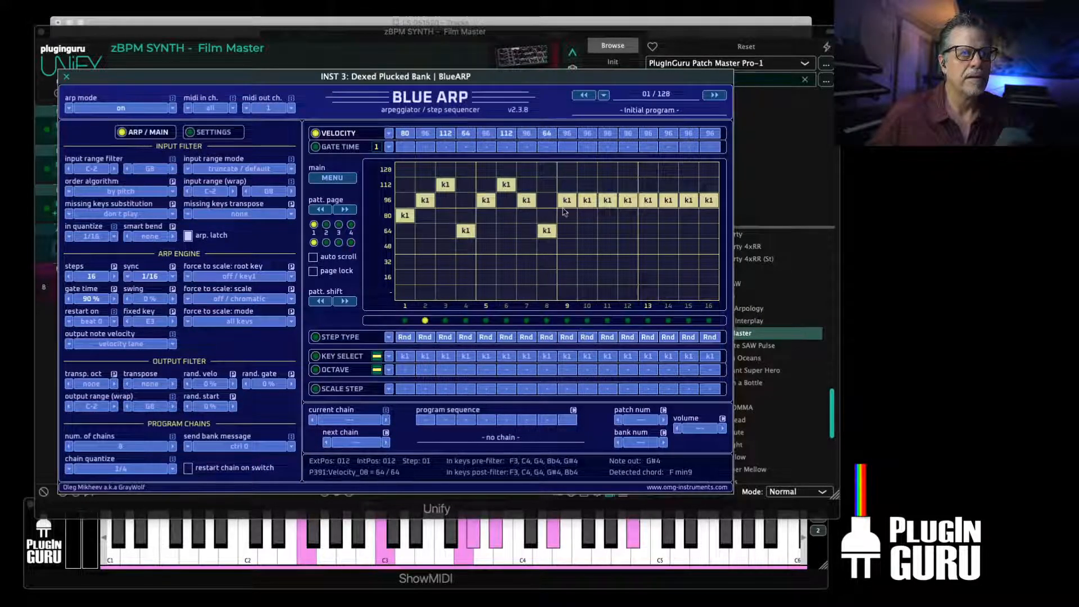
Set the BlueARP velocities to 80 on step 10, 64 on steps 12 and 14, 112 on steps 13 and 15, and 96 on step 16
{"action": "left_click", "coordinate": [587, 185]}
{"action": "left_click", "coordinate": [587, 216]}
{"action": "left_click", "coordinate": [648, 184]}
{"action": "left_click", "coordinate": [668, 230]}
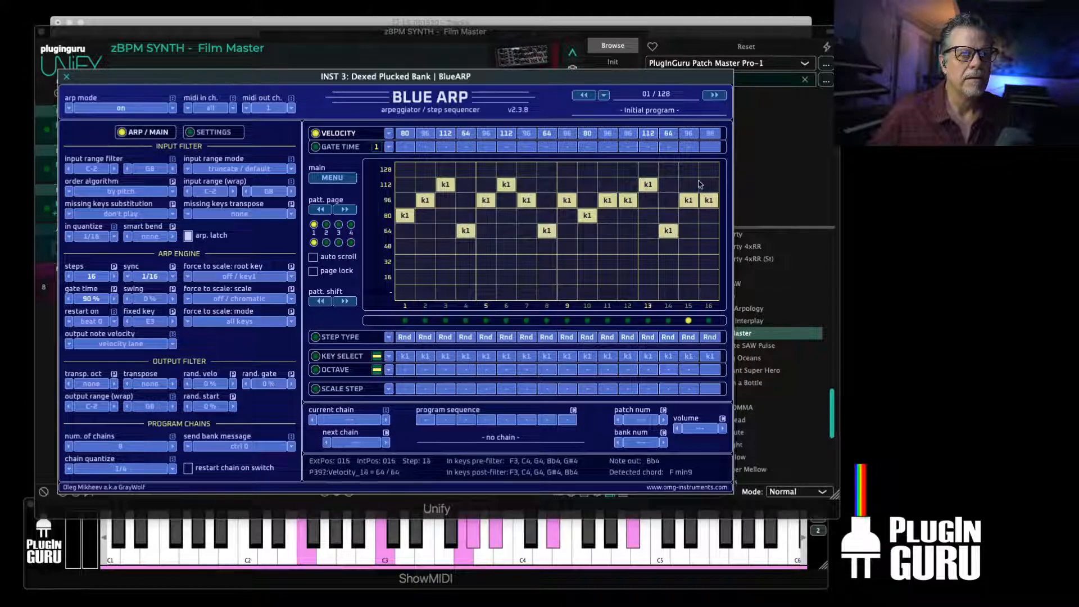
{"action": "left_click", "coordinate": [688, 185]}
{"action": "left_click", "coordinate": [708, 215]}
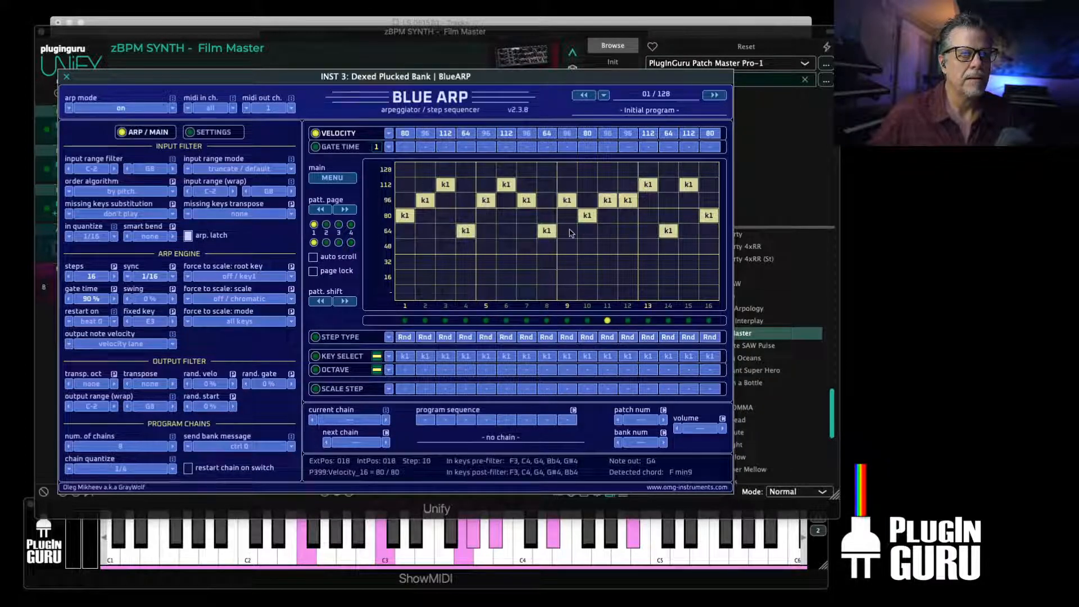
{"action": "left_click", "coordinate": [628, 230]}
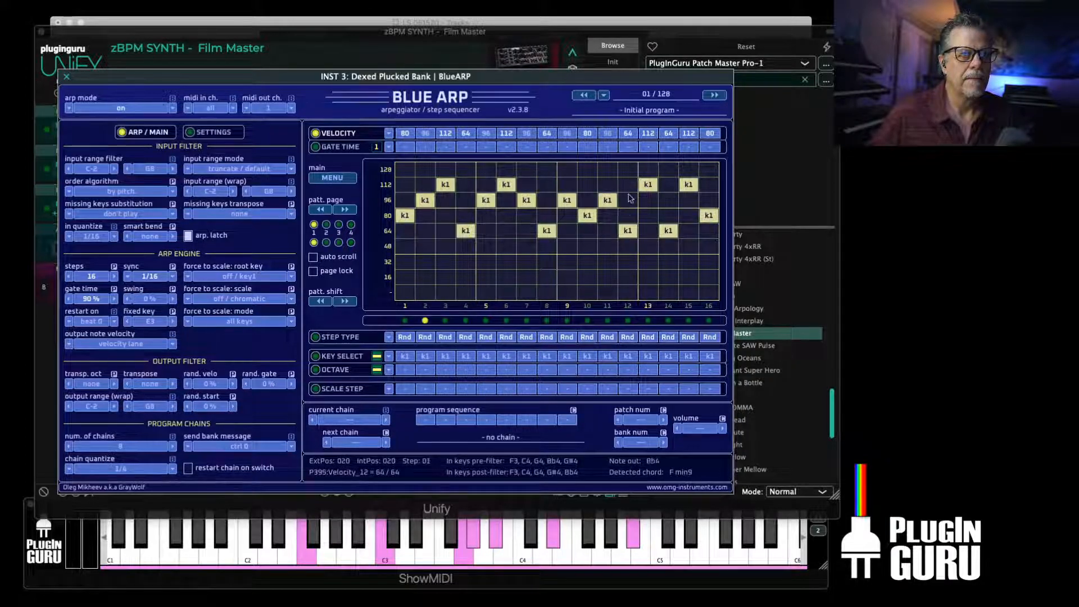
{"action": "left_click", "coordinate": [708, 184]}
{"action": "left_click", "coordinate": [708, 200]}
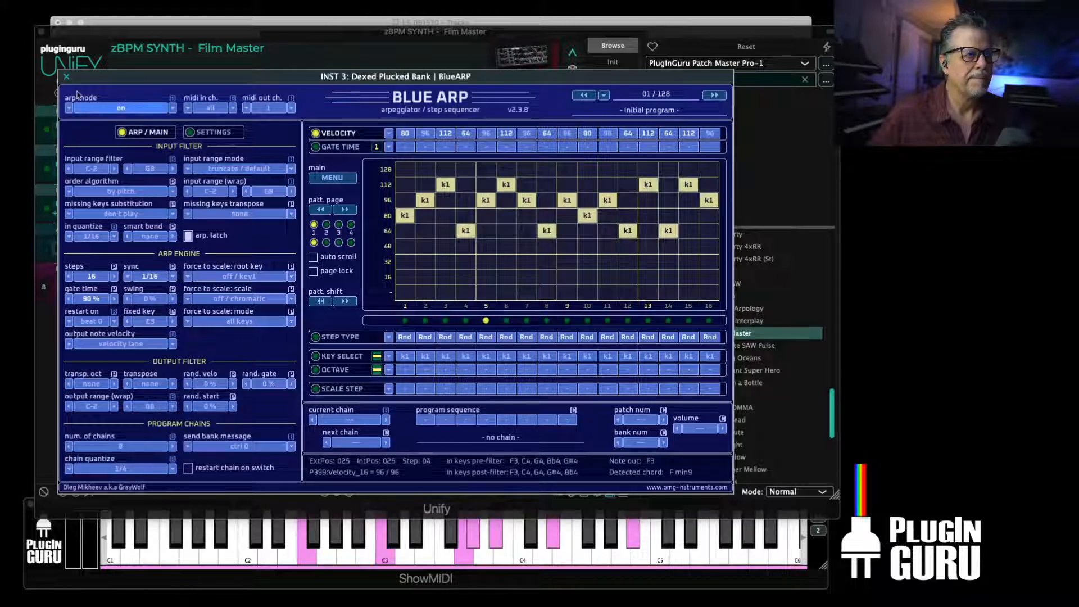
{"action": "left_click", "coordinate": [66, 77]}
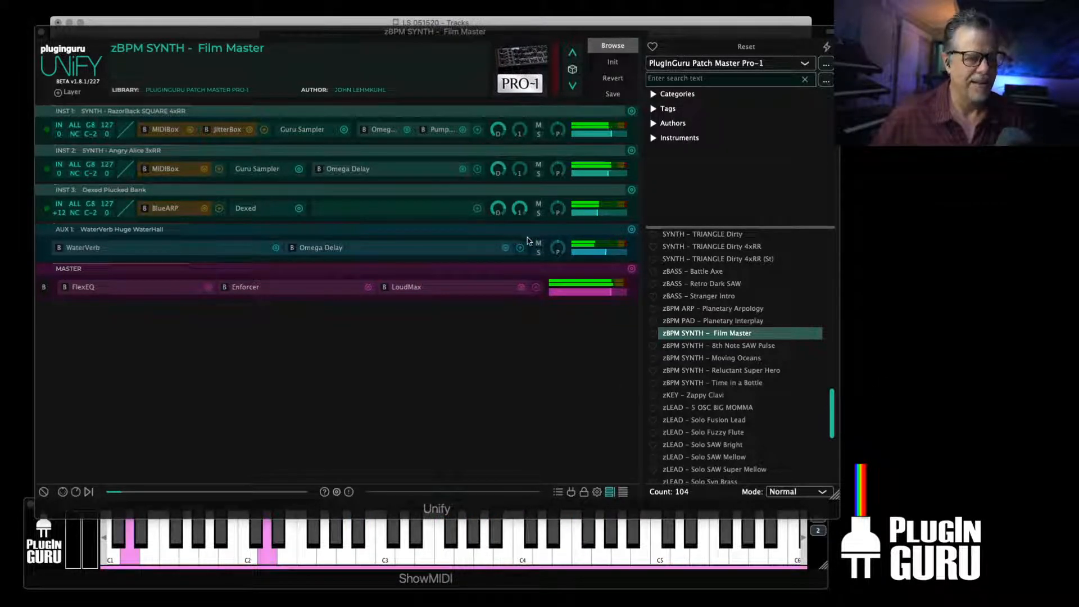
Solo the INST 1 RazorBack layer, duplicate it and move the copy directly below the original
{"action": "left_click", "coordinate": [539, 135]}
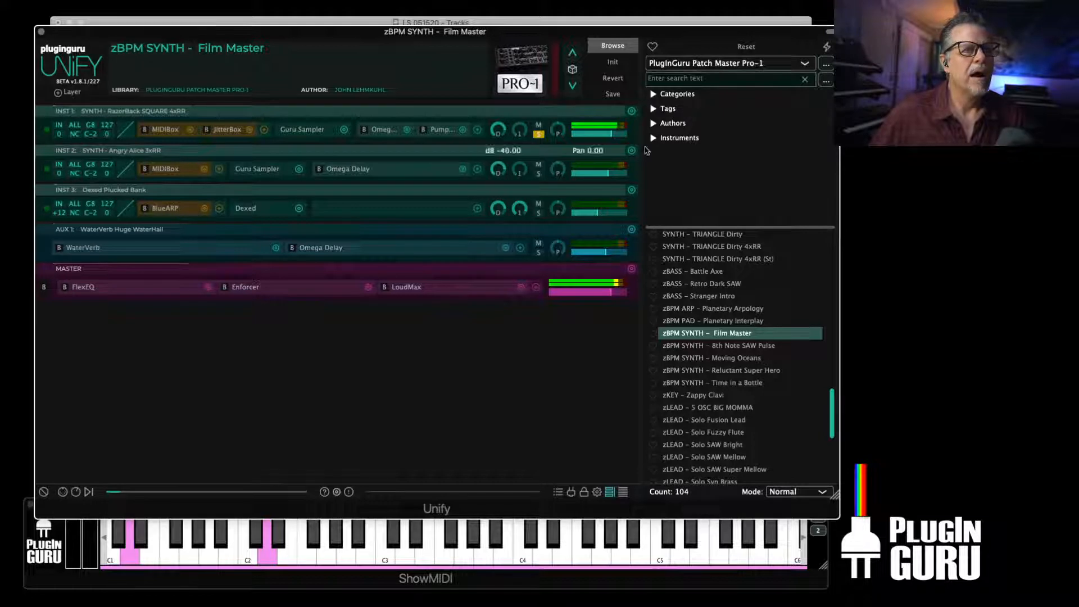
{"action": "left_click", "coordinate": [632, 110]}
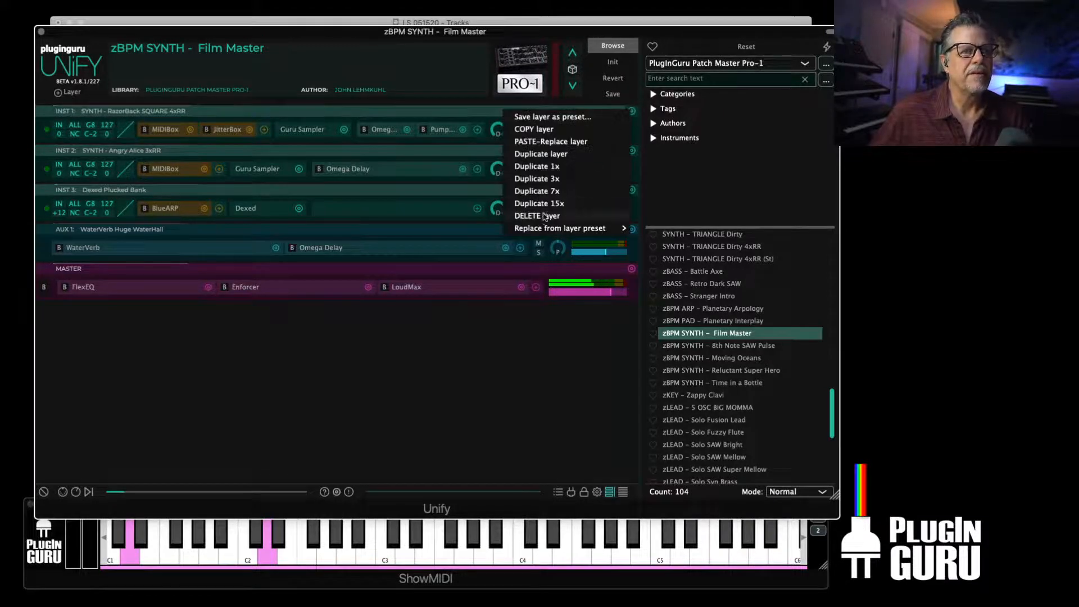
{"action": "left_click", "coordinate": [544, 158]}
{"action": "left_click_drag", "start_coordinate": [450, 229], "coordinate": [458, 150]}
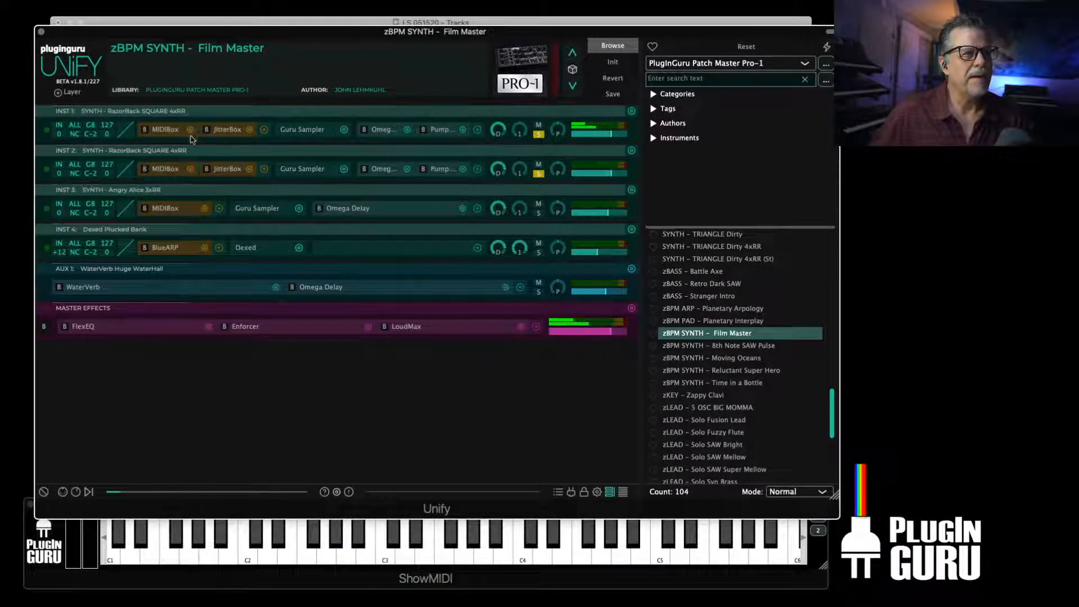
Load SYNTH - RazorBack SQUARE 2 in the Guru Sampler of the duplicated INST 2 layer
{"action": "left_click", "coordinate": [302, 173]}
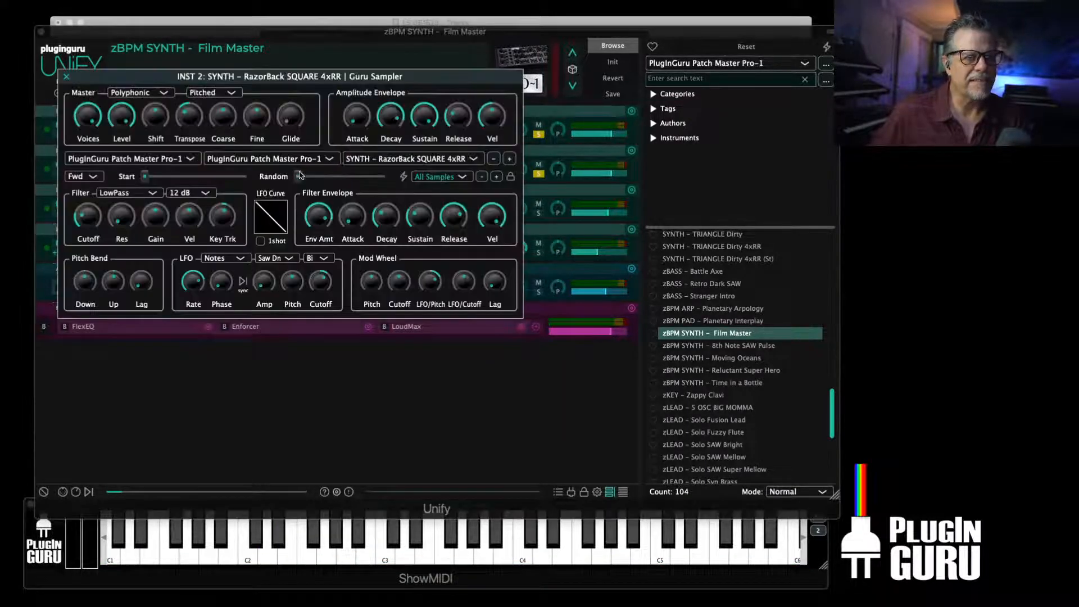
{"action": "left_click", "coordinate": [456, 163]}
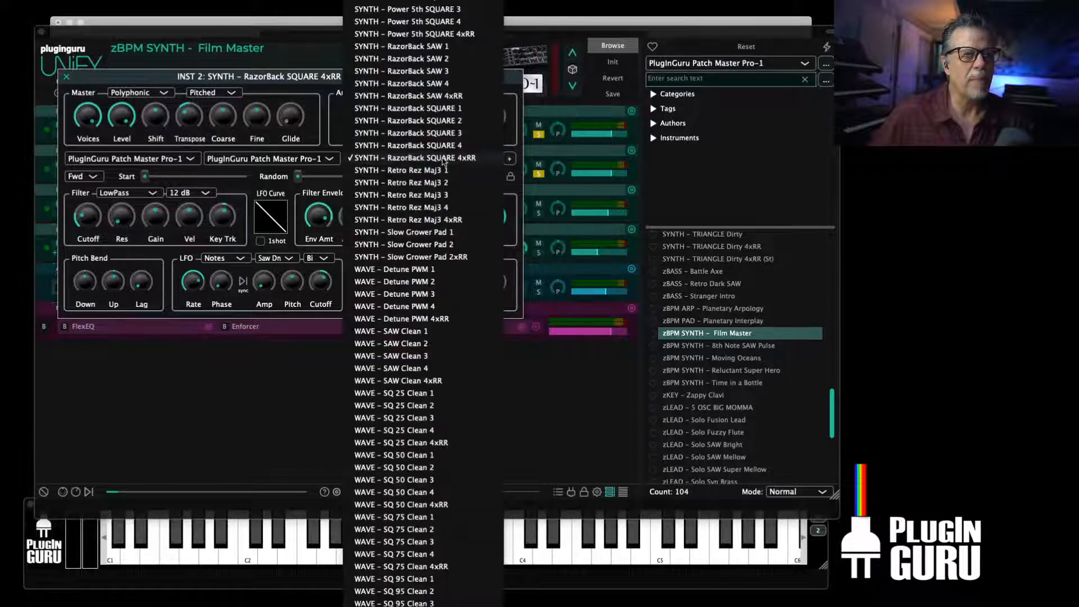
{"action": "left_click", "coordinate": [443, 123]}
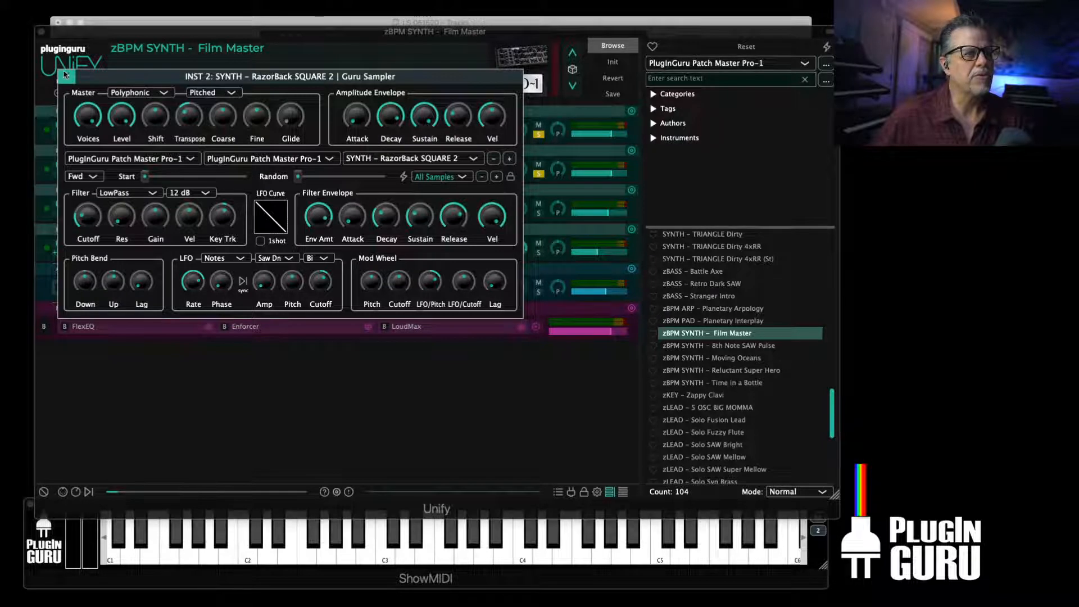
Load SYNTH - RazorBack SQUARE 1 in the Guru Sampler of INST 1 and check the sample chosen in INST 2's sampler
{"action": "left_click", "coordinate": [66, 77]}
{"action": "left_click", "coordinate": [311, 129]}
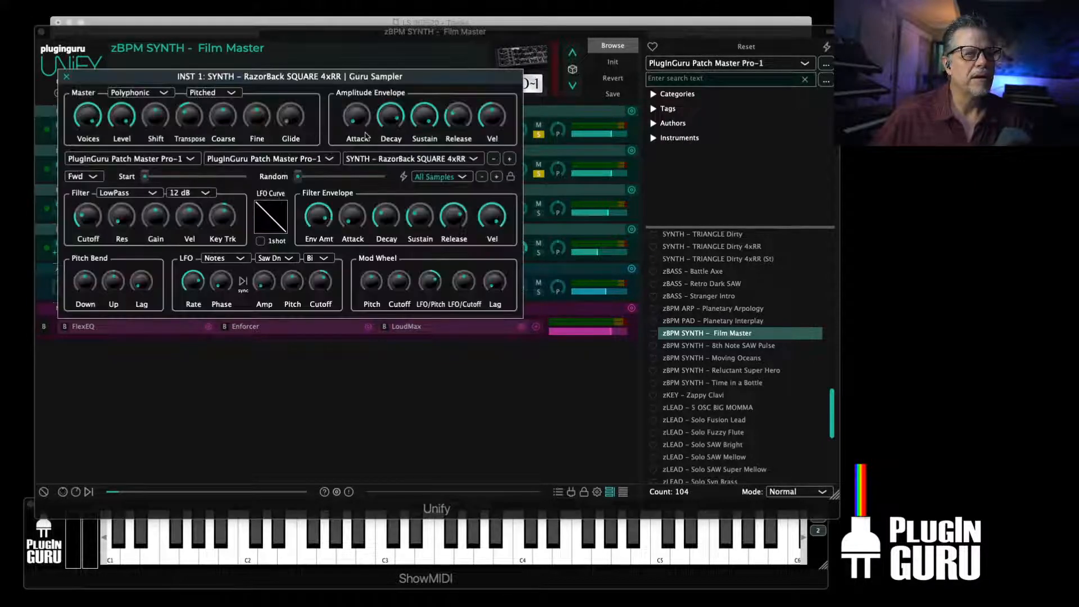
{"action": "left_click", "coordinate": [421, 159]}
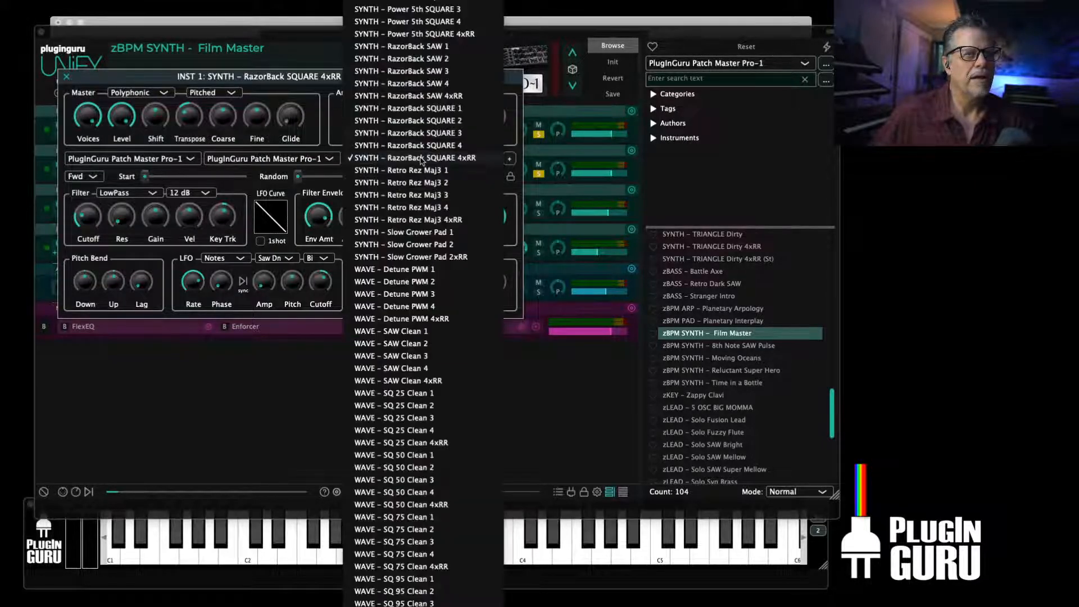
{"action": "left_click", "coordinate": [420, 109]}
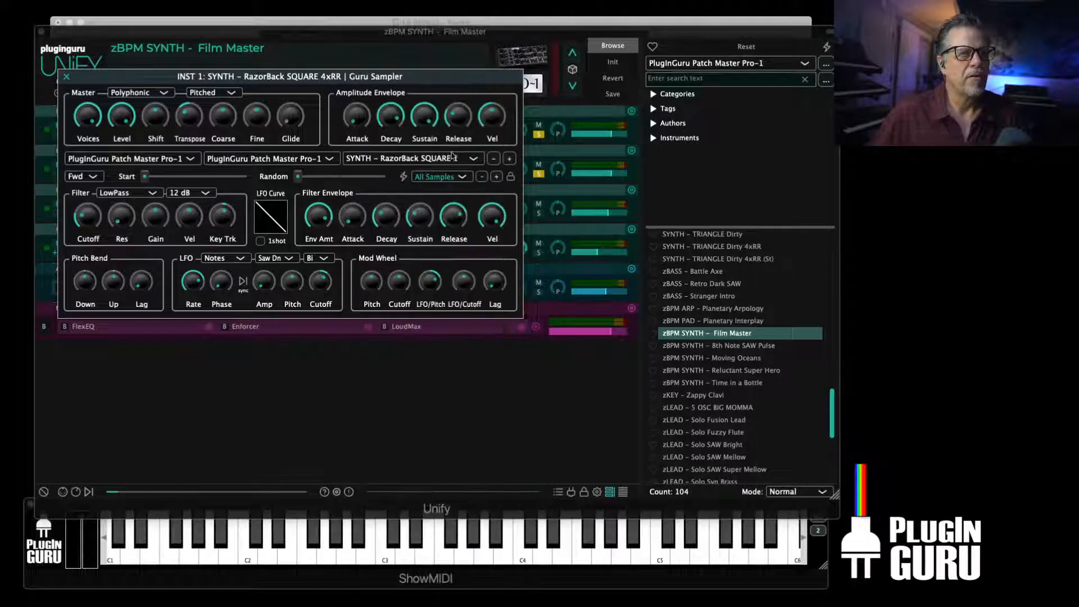
{"action": "key", "text": "Escape"}
{"action": "left_click", "coordinate": [307, 170]}
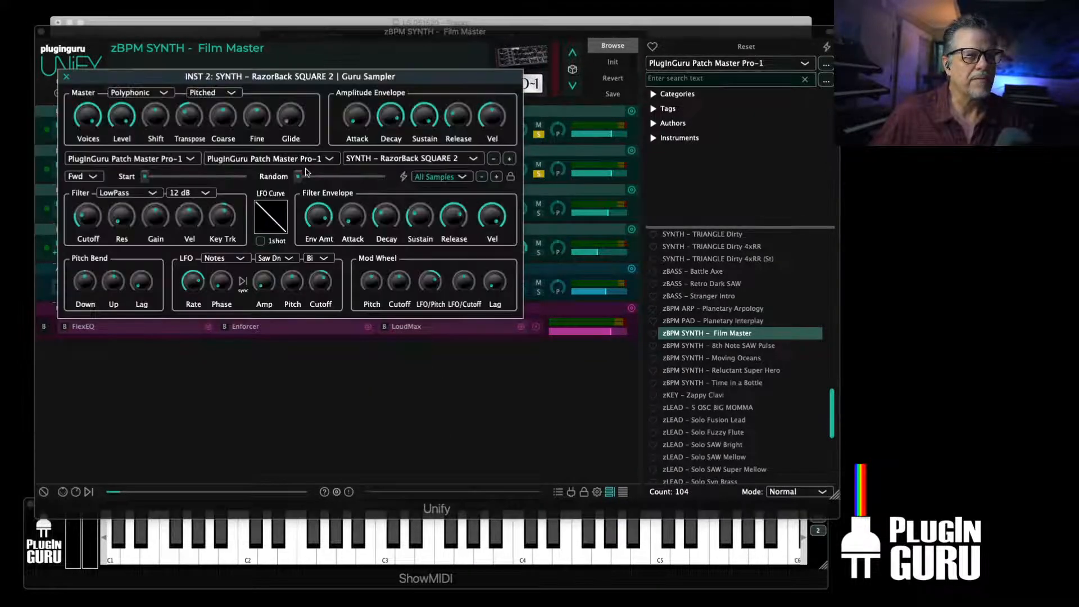
{"action": "key", "text": "Escape"}
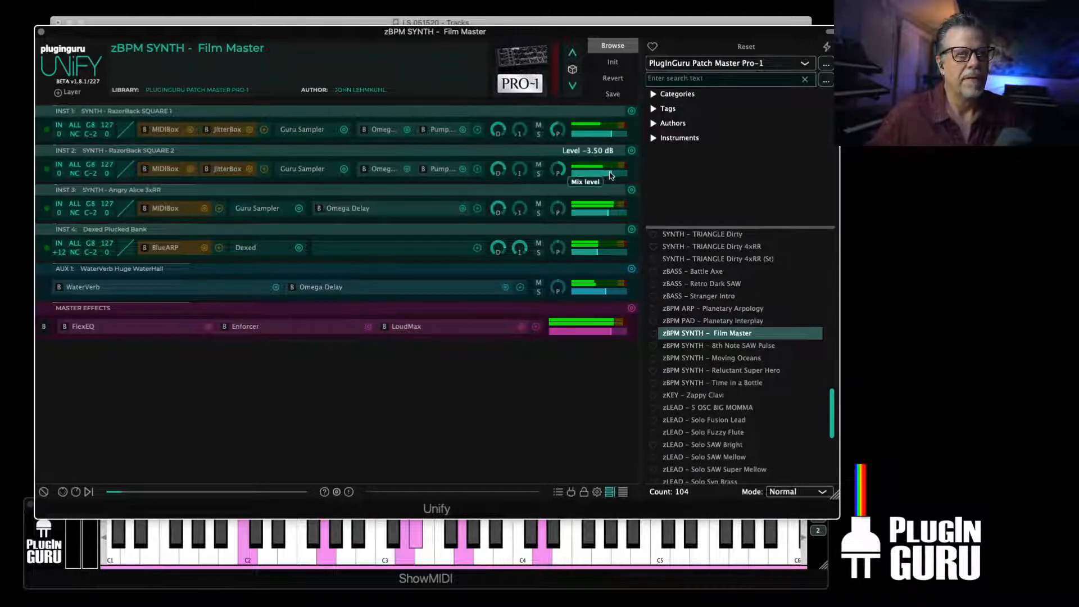
Lower the mix levels of the INST 1 and INST 2 RazorBack layers and transpose both layers to +12
{"action": "left_click_drag", "start_coordinate": [611, 174], "coordinate": [607, 174]}
{"action": "left_click_drag", "start_coordinate": [611, 134], "coordinate": [607, 134]}
{"action": "left_click_drag", "start_coordinate": [58, 135], "coordinate": [63, 119]}
{"action": "left_click_drag", "start_coordinate": [62, 182], "coordinate": [67, 163]}
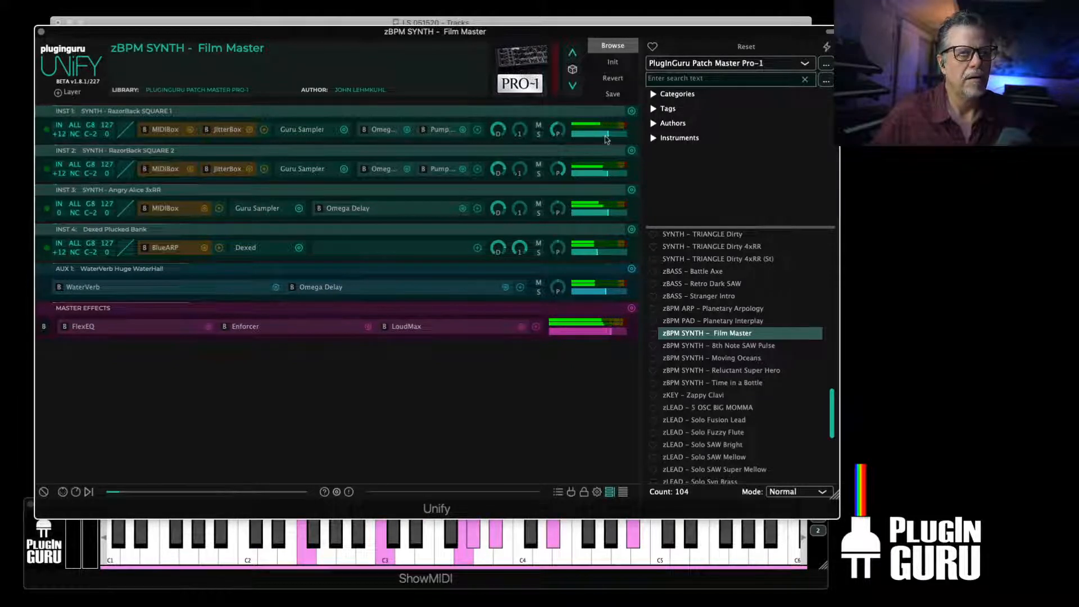
{"action": "mouse_move", "coordinate": [602, 135]}
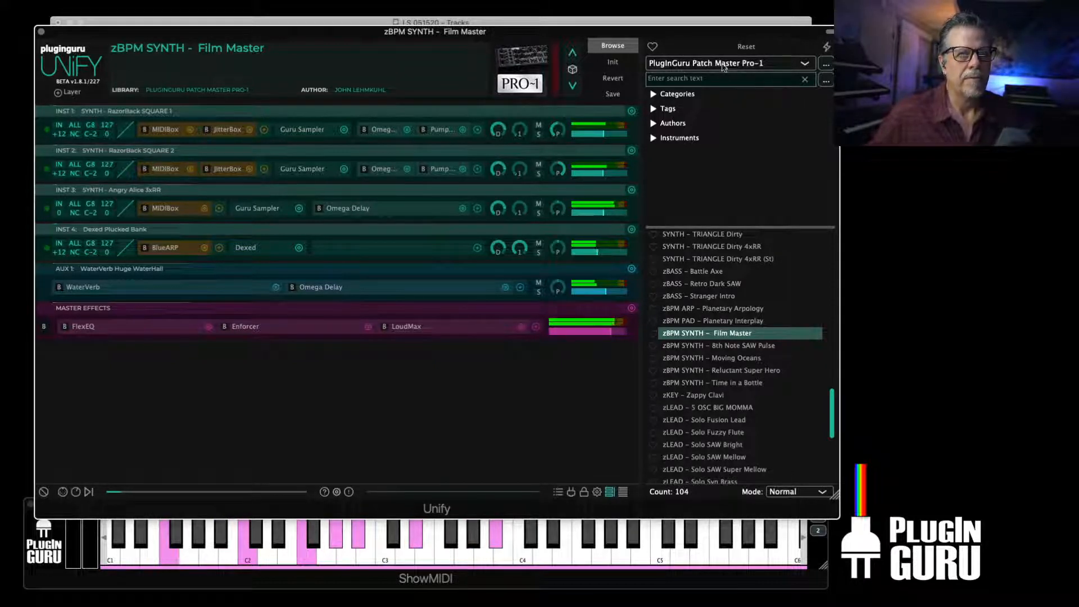
Add PAD - Slow Grower 2xRR (St) as a new INST 5 layer with a reduced mix level and +12 transpose
{"action": "scroll", "coordinate": [731, 376], "scroll_direction": "up", "scroll_amount": 5}
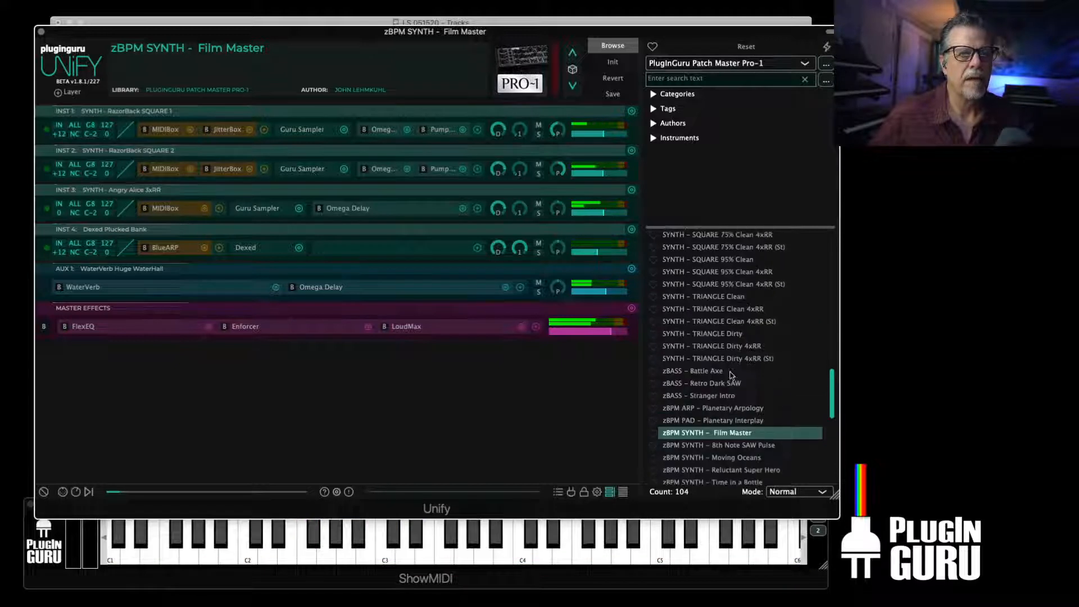
{"action": "scroll", "coordinate": [731, 375], "scroll_direction": "up", "scroll_amount": 6}
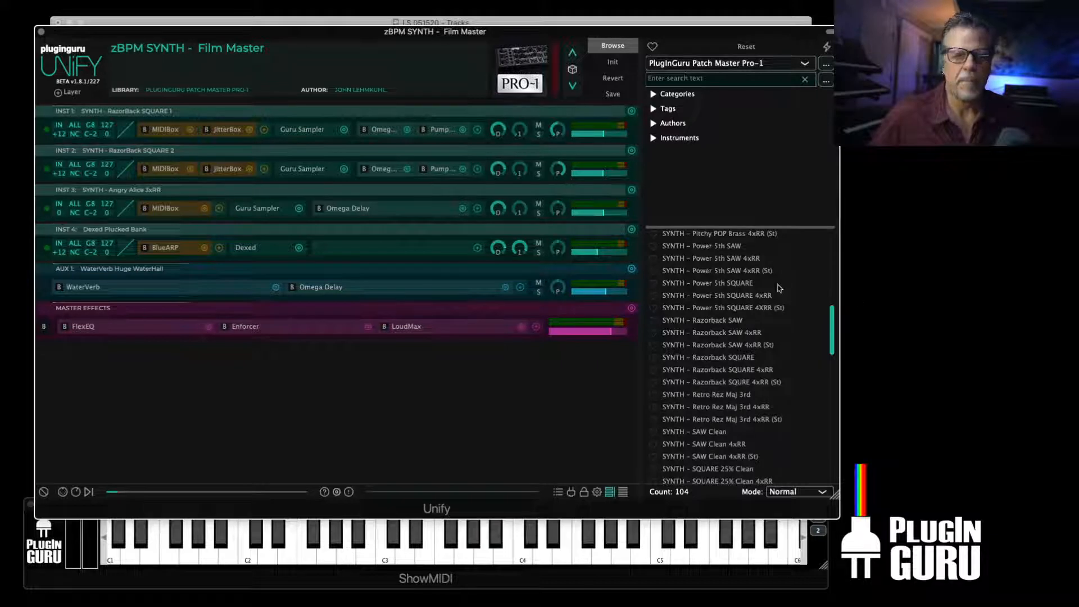
{"action": "scroll", "coordinate": [747, 304], "scroll_direction": "up", "scroll_amount": 5}
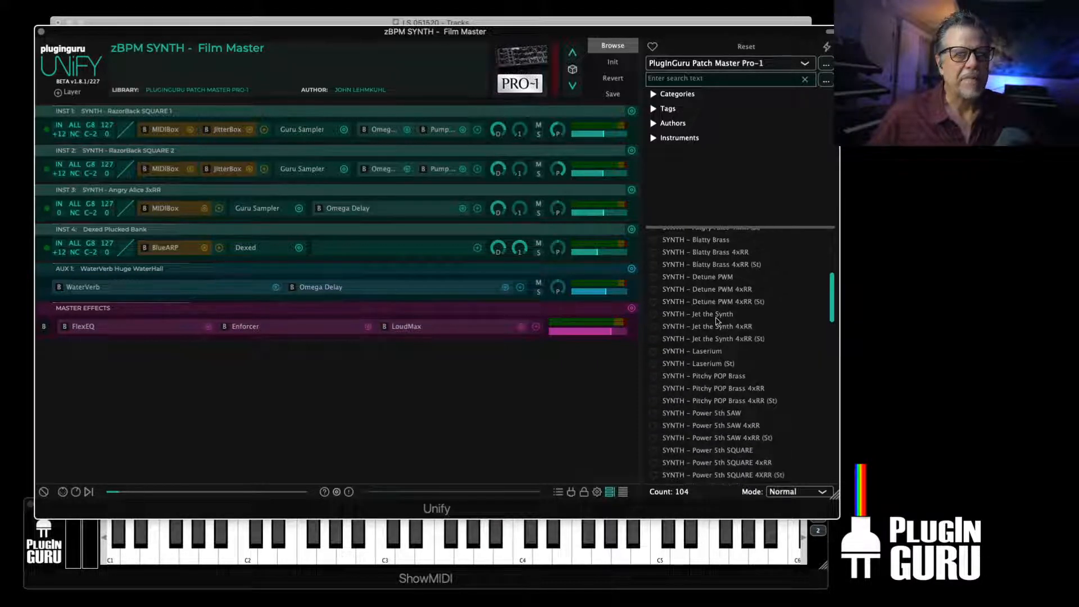
{"action": "scroll", "coordinate": [716, 318], "scroll_direction": "up", "scroll_amount": 5}
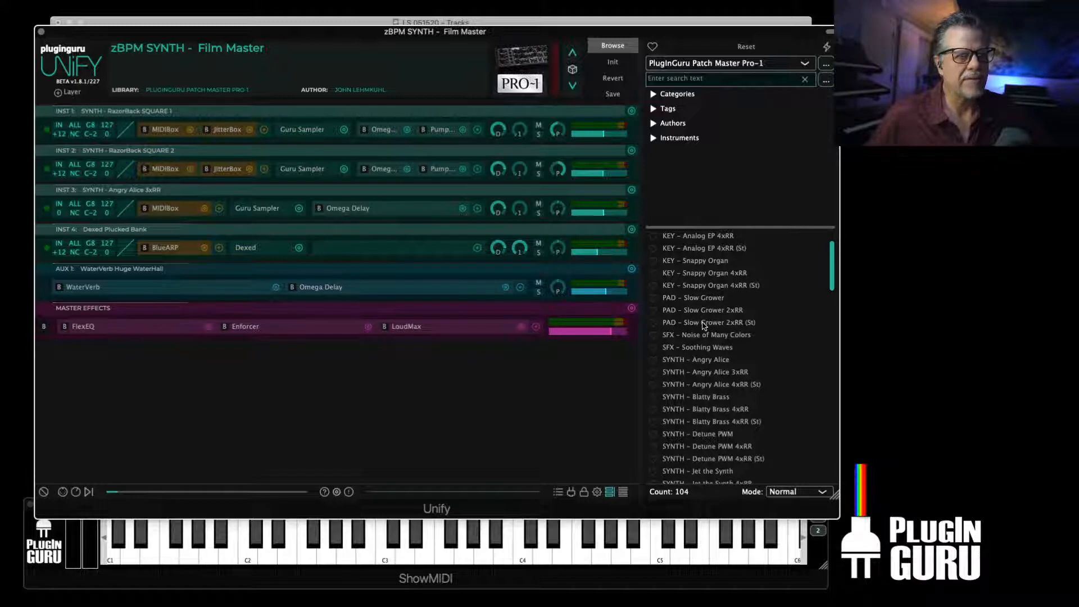
{"action": "right_click", "coordinate": [704, 326]}
{"action": "left_click", "coordinate": [563, 274]}
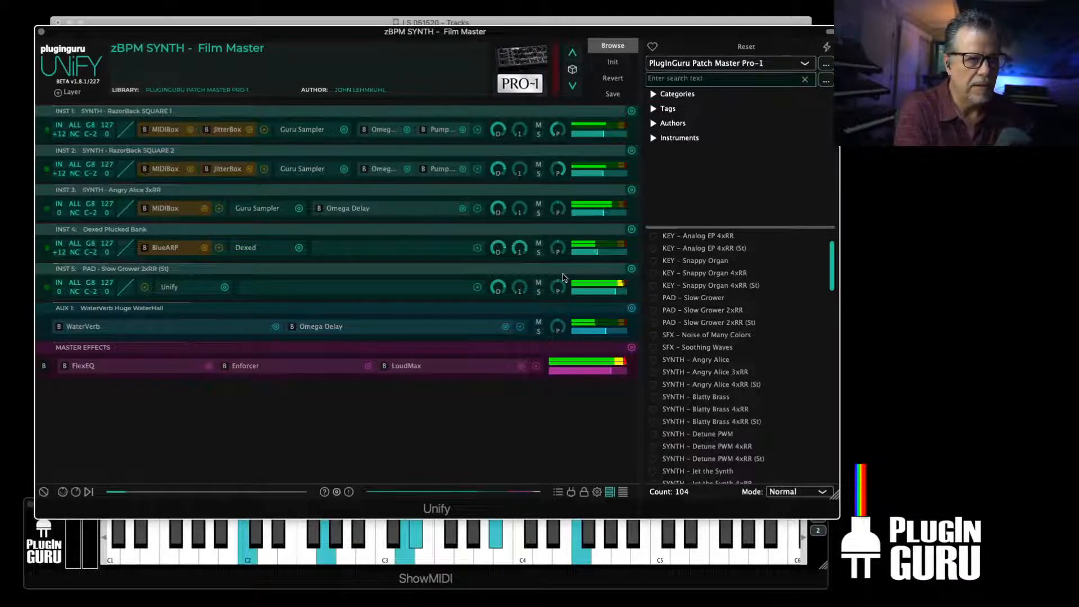
{"action": "left_click_drag", "start_coordinate": [604, 292], "coordinate": [601, 293]}
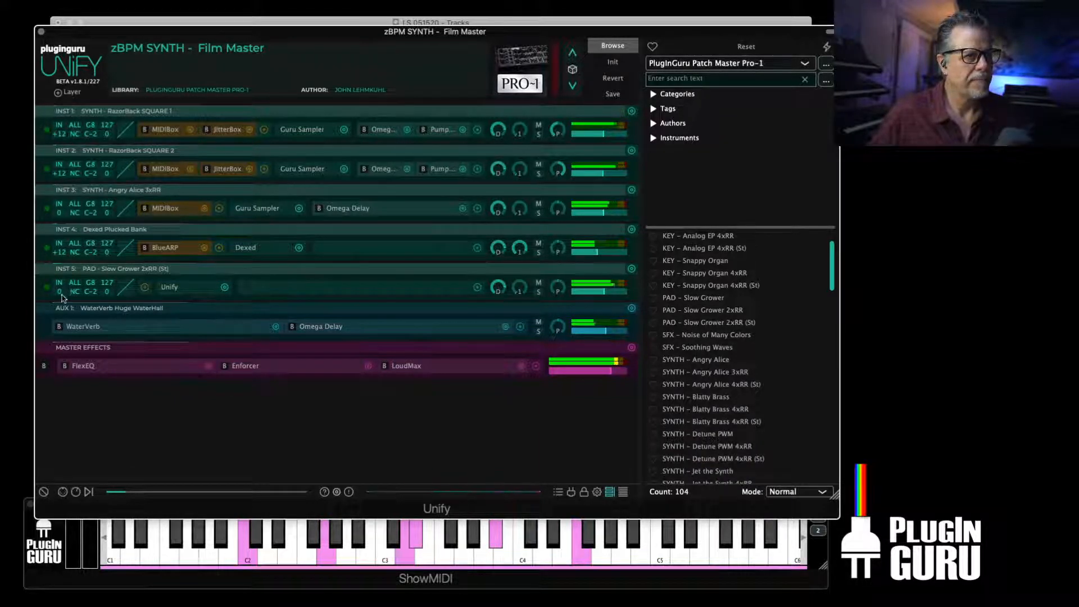
{"action": "left_click_drag", "start_coordinate": [60, 284], "coordinate": [65, 275]}
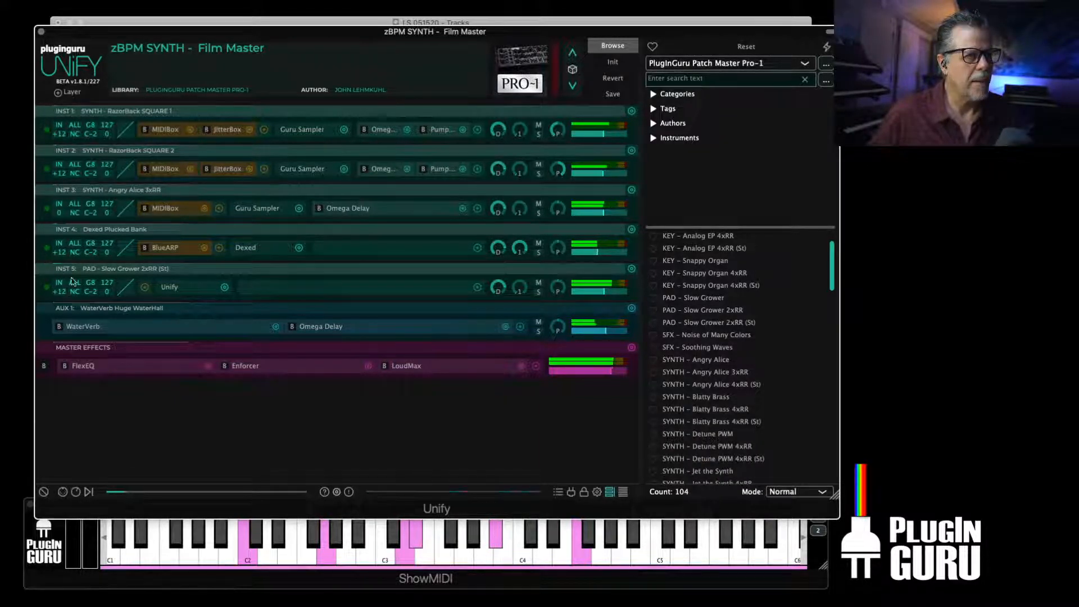
Turn on the Chorus On/Off macro inside INST 5's nested Slow Grower patch and slightly lower the layer's mix level
{"action": "left_click", "coordinate": [178, 291]}
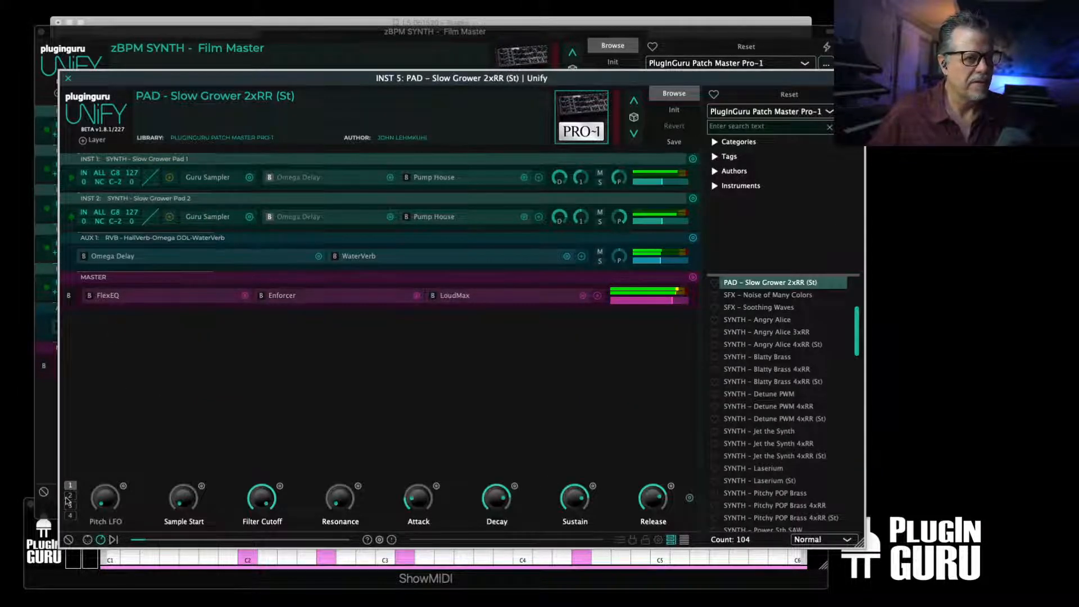
{"action": "left_click", "coordinate": [70, 495]}
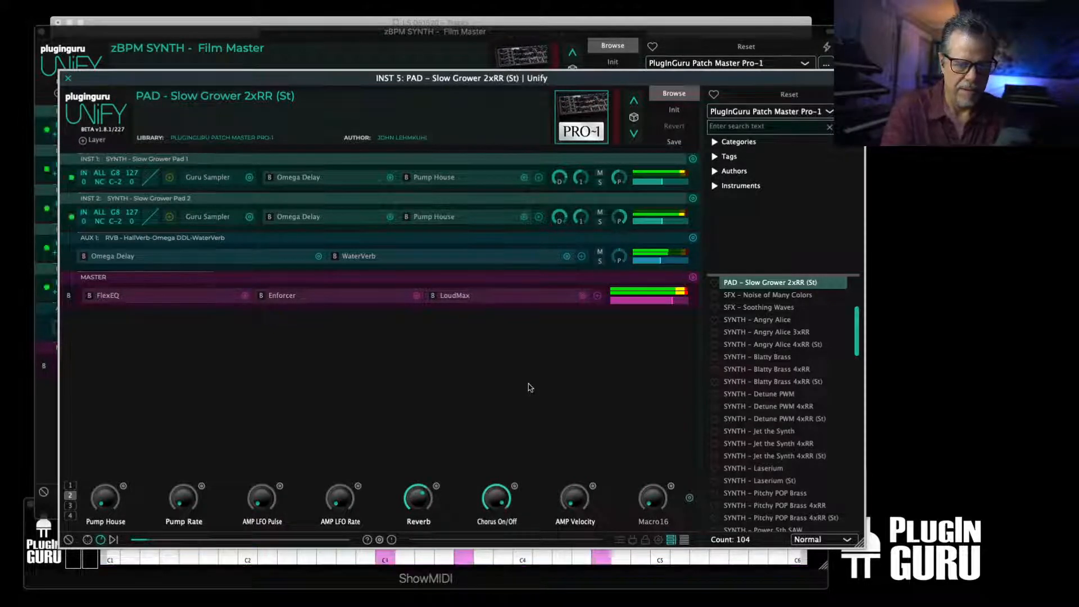
{"action": "key", "text": "Escape"}
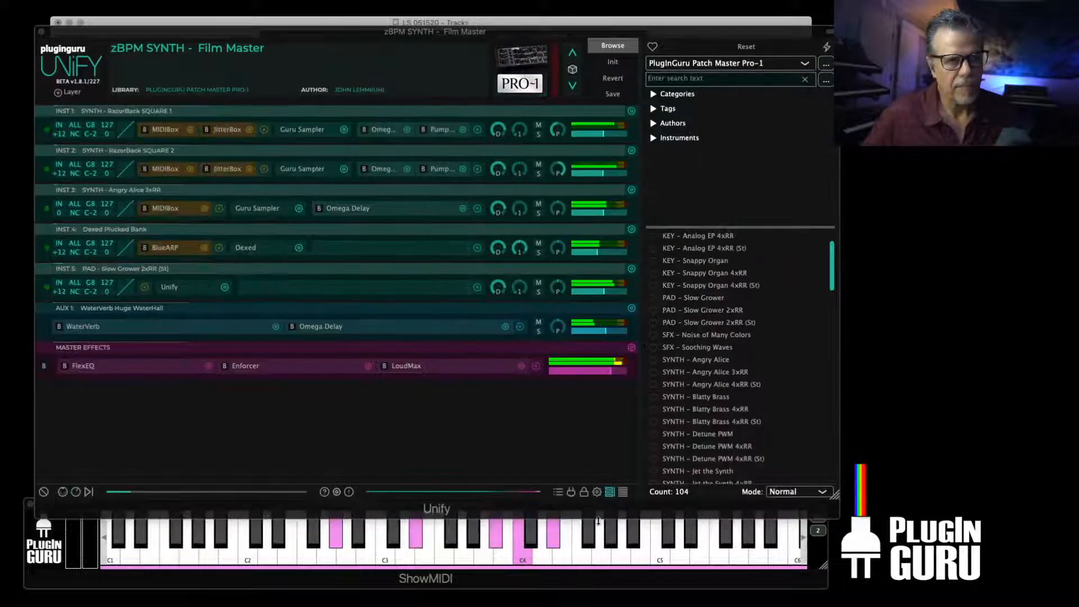
{"action": "left_click_drag", "start_coordinate": [604, 292], "coordinate": [602, 293]}
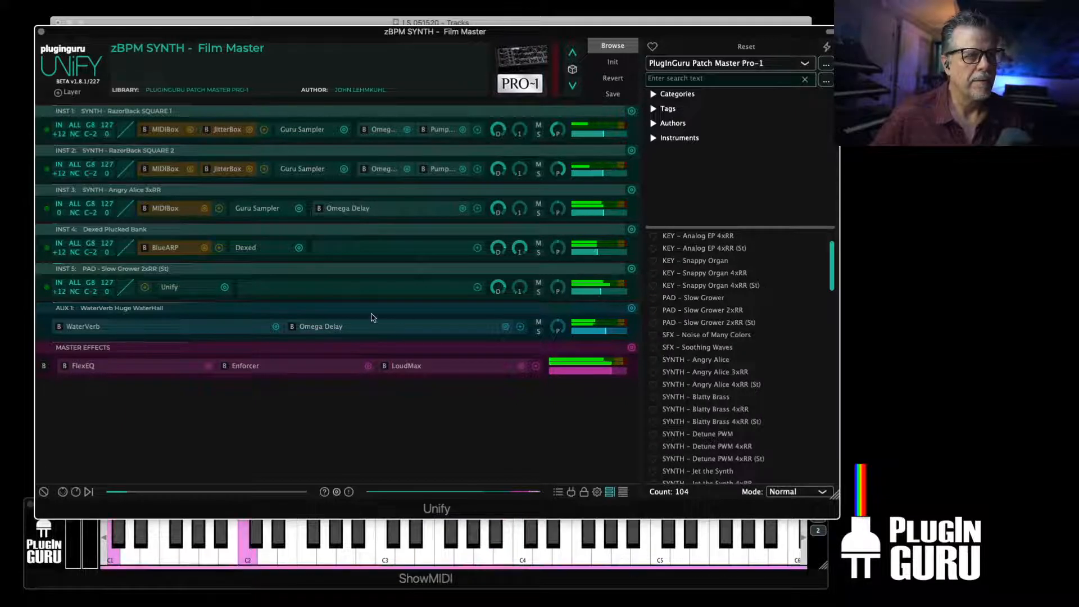
Add FilterMax to the INST 4 Dexed layer, set it to a 12 dB Low Pass and adjust its frequency
{"action": "left_click", "coordinate": [477, 247]}
{"action": "mouse_move", "coordinate": [536, 256]}
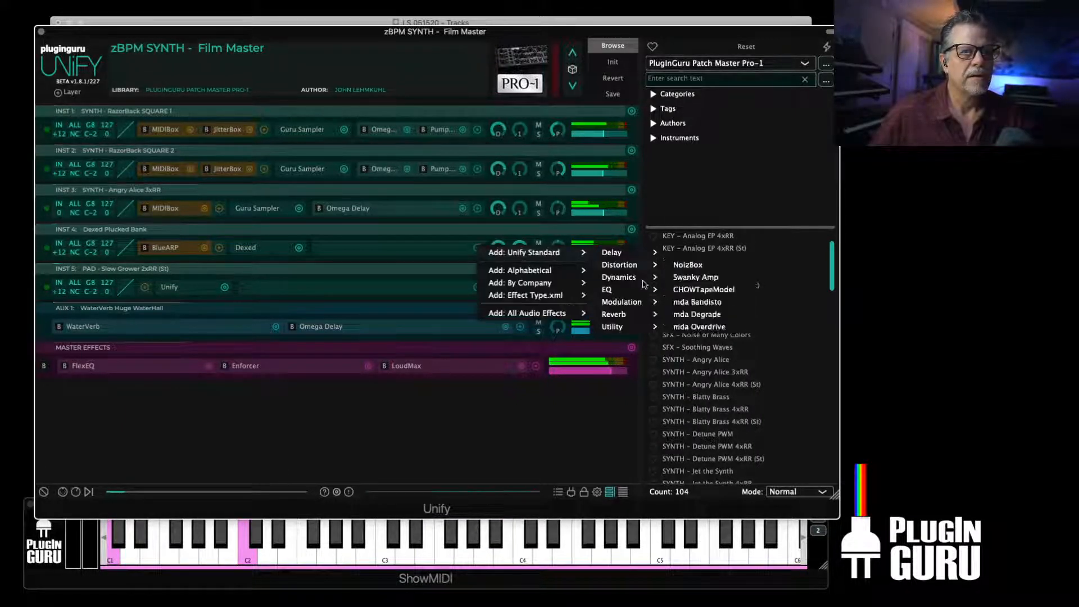
{"action": "mouse_move", "coordinate": [621, 293]}
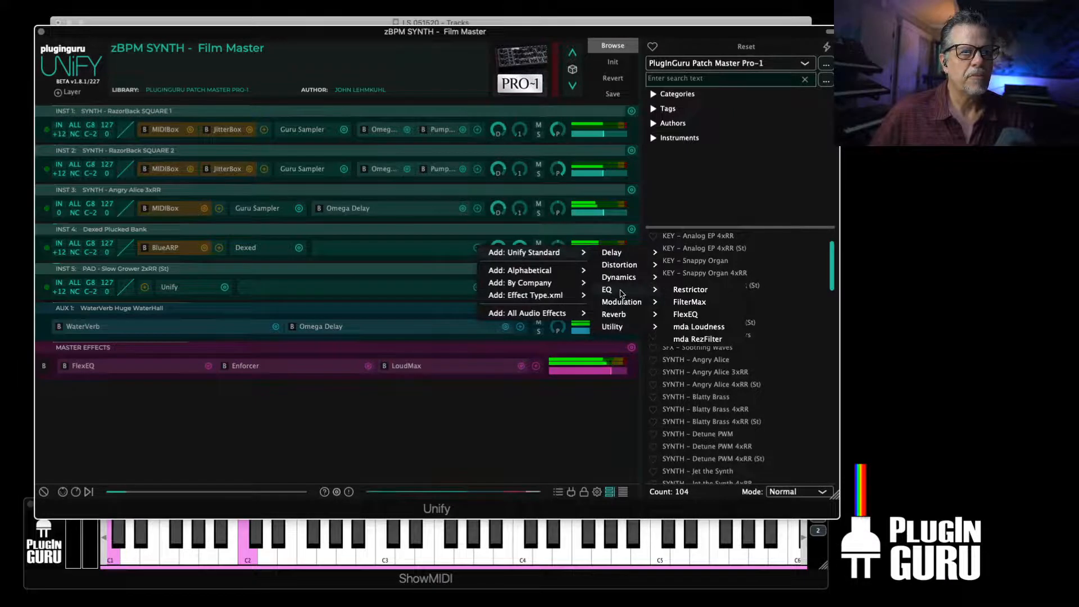
{"action": "left_click", "coordinate": [690, 302]}
{"action": "left_click", "coordinate": [141, 102]}
{"action": "left_click", "coordinate": [124, 118]}
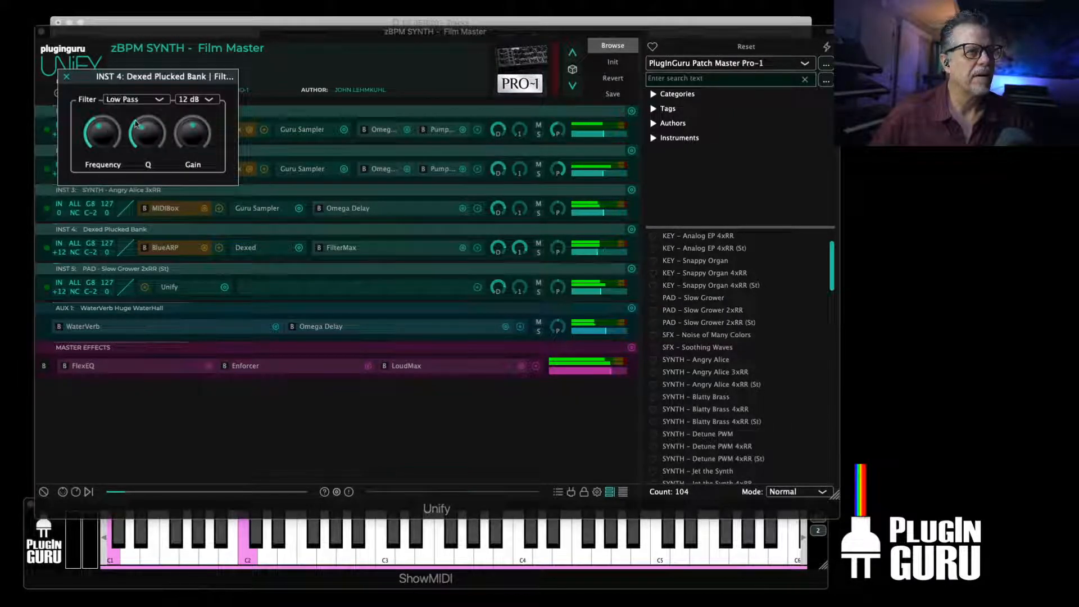
{"action": "left_click_drag", "start_coordinate": [107, 151], "coordinate": [109, 127]}
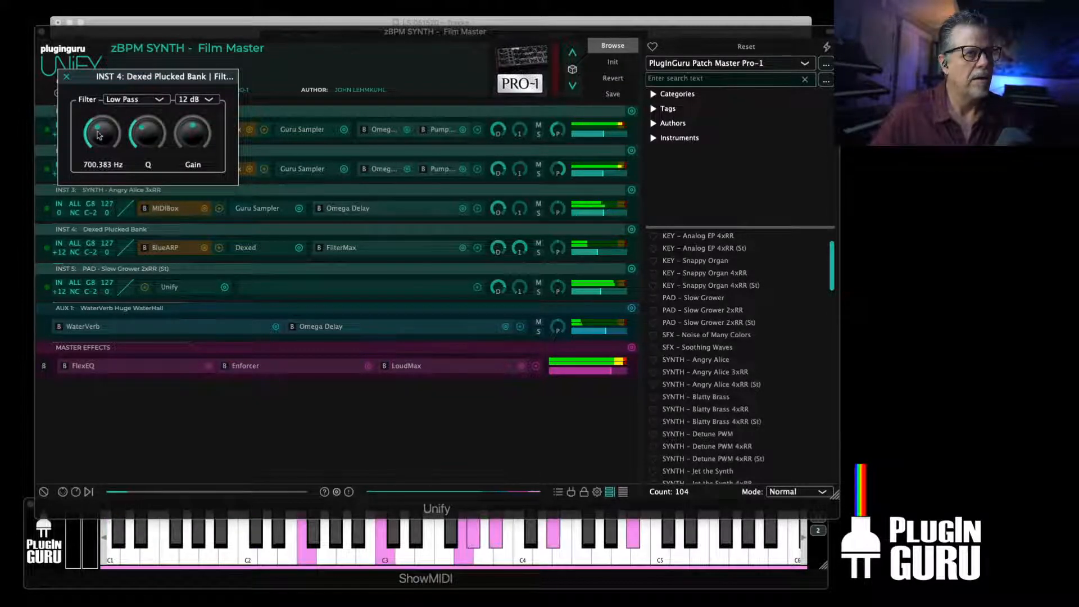
{"action": "left_click_drag", "start_coordinate": [98, 135], "coordinate": [109, 116]}
{"action": "left_click", "coordinate": [67, 76]}
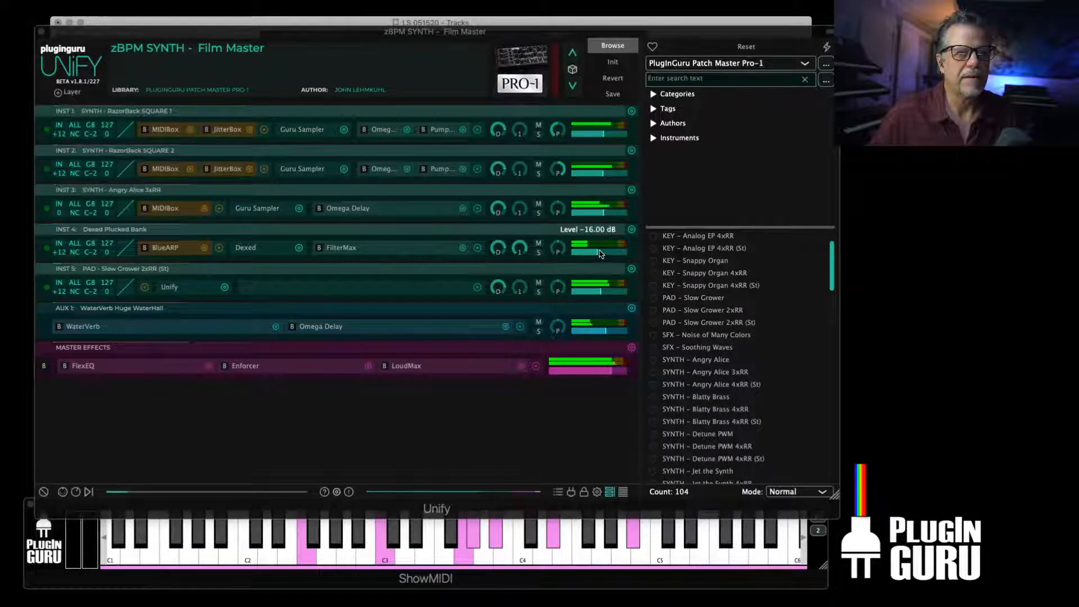
Lower the mix levels of INST 1 to -14 dB, INST 2 to about the same, and the soloed INST 3 Angry Alice layer
{"action": "left_click_drag", "start_coordinate": [604, 173], "coordinate": [602, 171]}
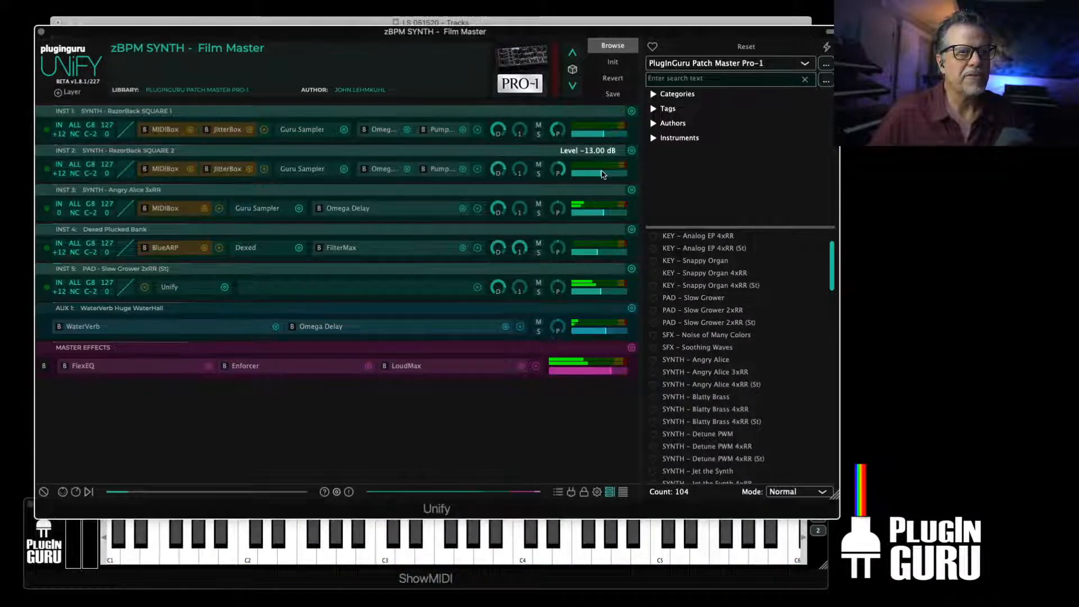
{"action": "left_click_drag", "start_coordinate": [601, 134], "coordinate": [601, 137]}
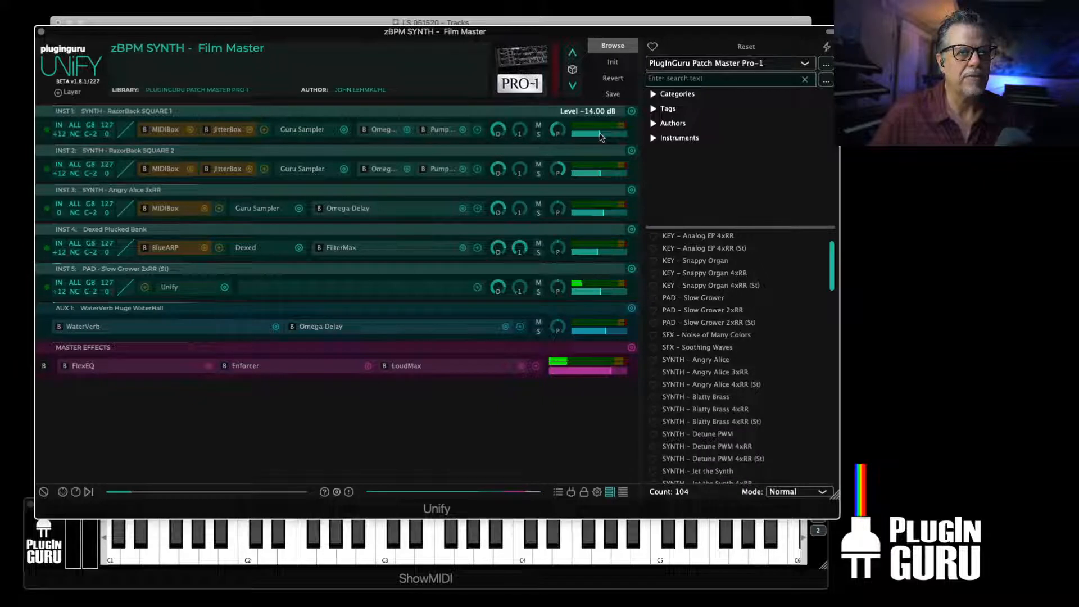
{"action": "left_click_drag", "start_coordinate": [602, 173], "coordinate": [601, 175]}
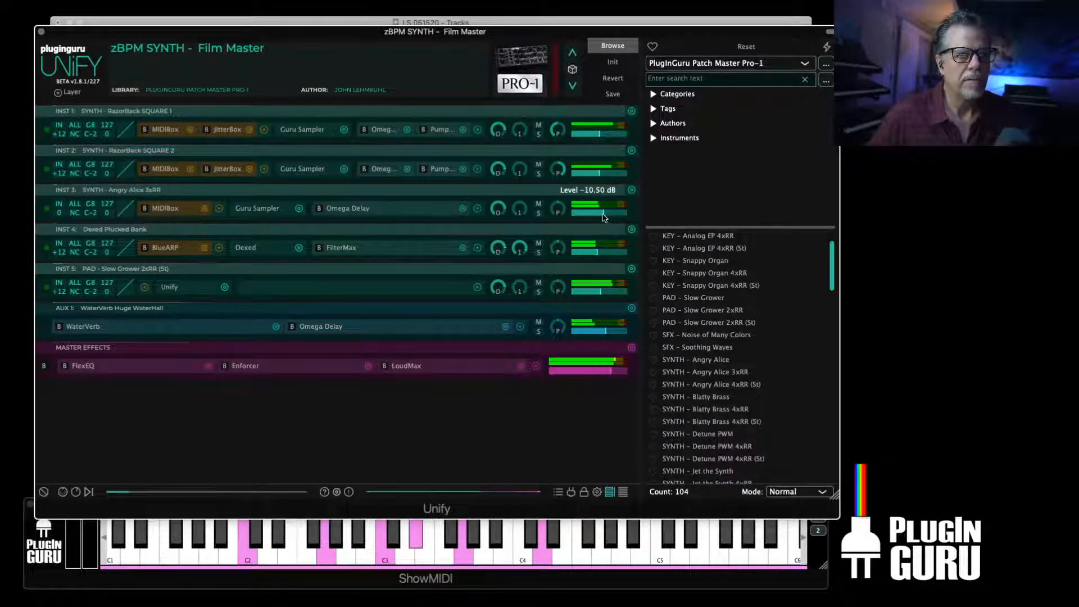
{"action": "left_click", "coordinate": [538, 213]}
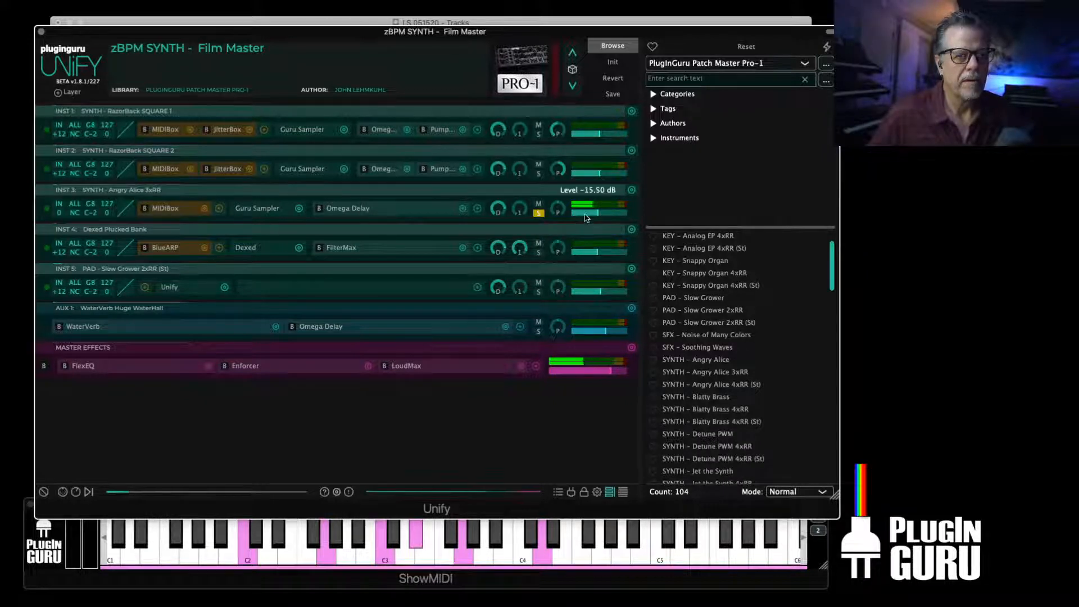
{"action": "left_click_drag", "start_coordinate": [585, 214], "coordinate": [589, 214]}
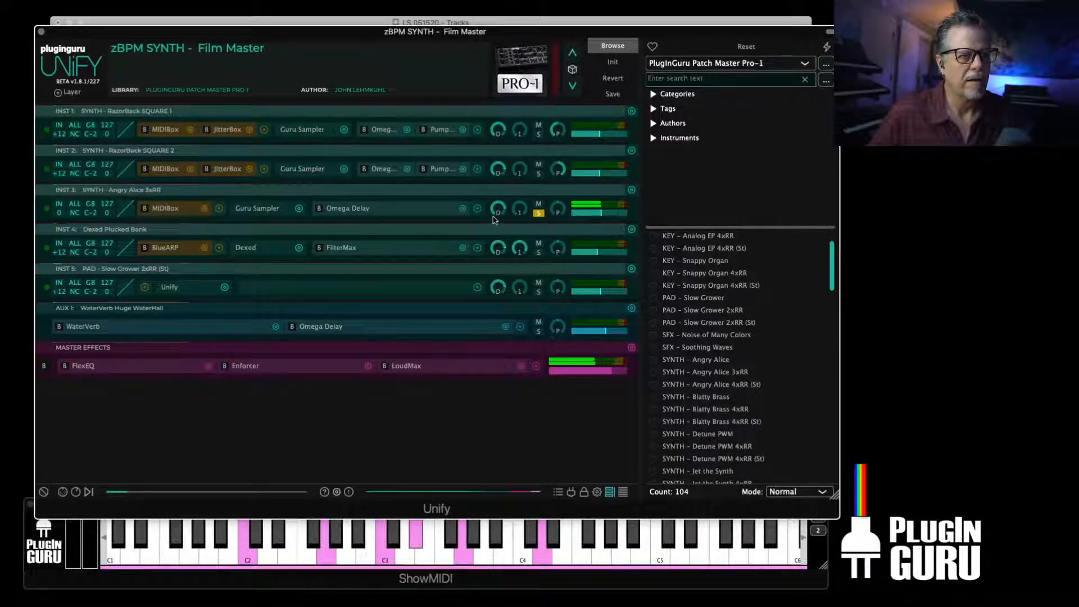
Add the Dragonfly Hall reverb after Omega Delay on the INST 3 Angry Alice layer
{"action": "left_click", "coordinate": [478, 209]}
{"action": "mouse_move", "coordinate": [522, 216]}
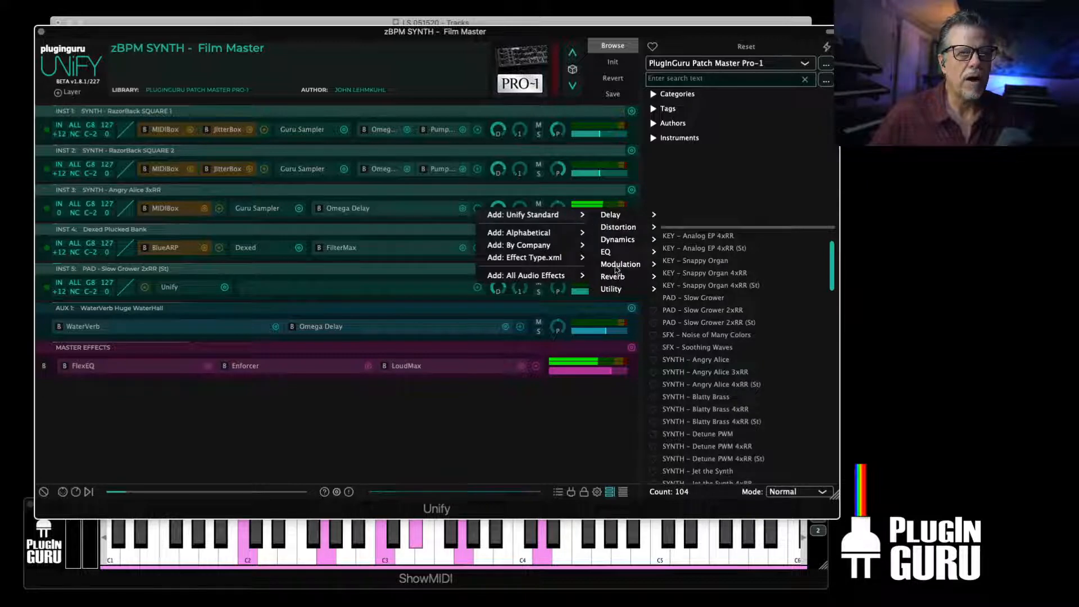
{"action": "mouse_move", "coordinate": [612, 277]}
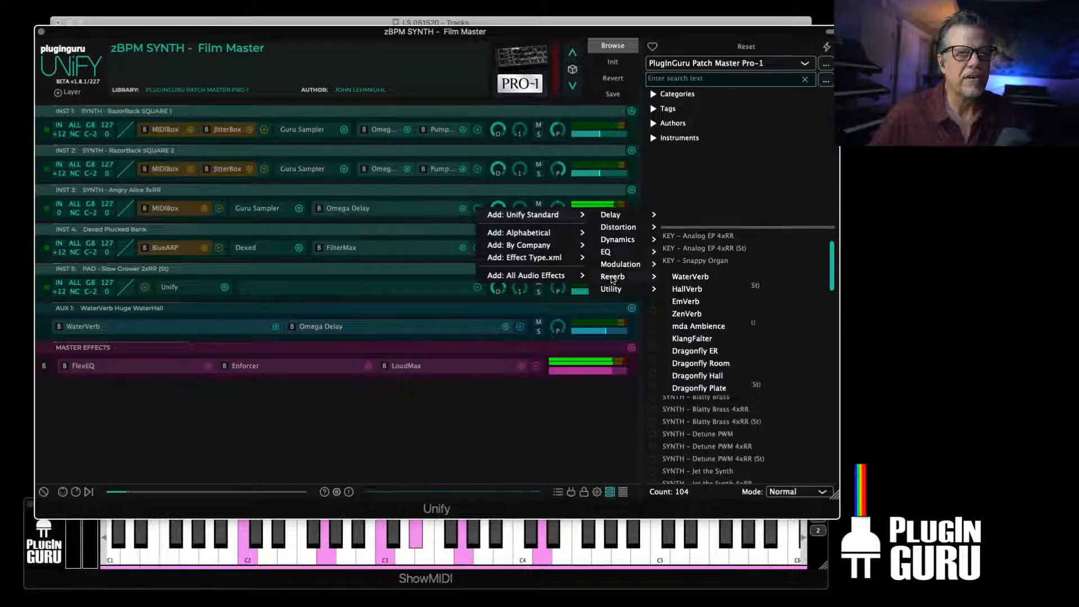
{"action": "left_click", "coordinate": [697, 375]}
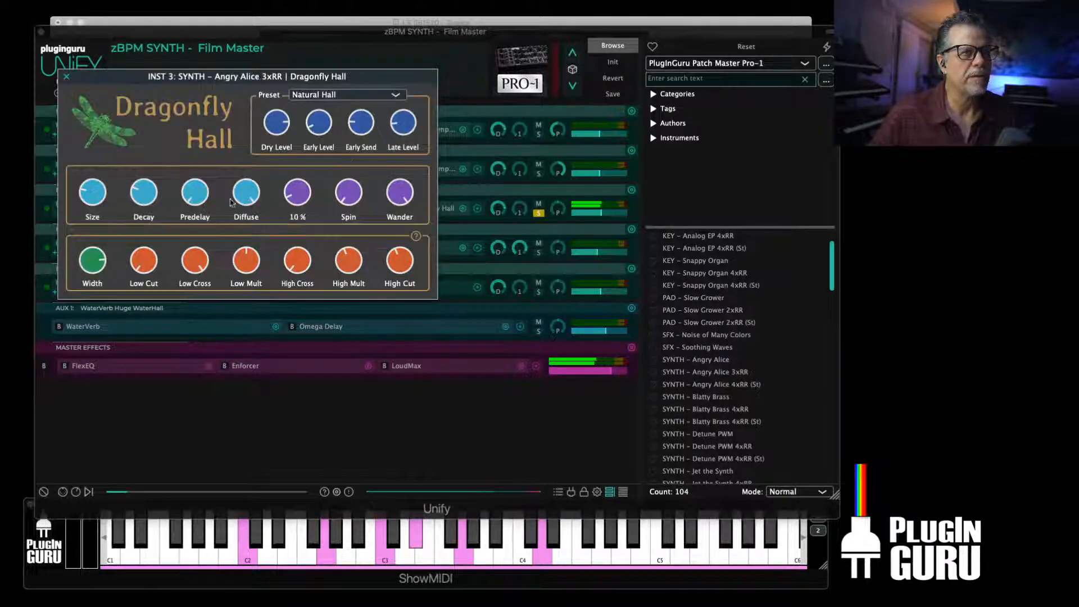
In Dragonfly Hall, lengthen the decay, set the late level to about 13%, lower the high cut and raise the low cut
{"action": "left_click_drag", "start_coordinate": [150, 195], "coordinate": [169, 146]}
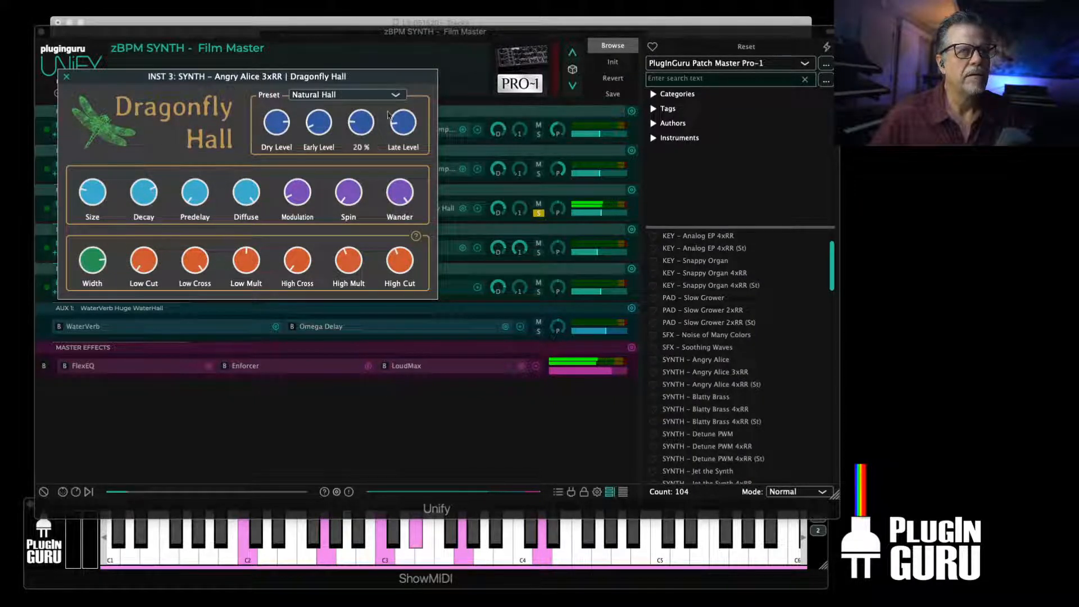
{"action": "left_click_drag", "start_coordinate": [407, 120], "coordinate": [407, 125]}
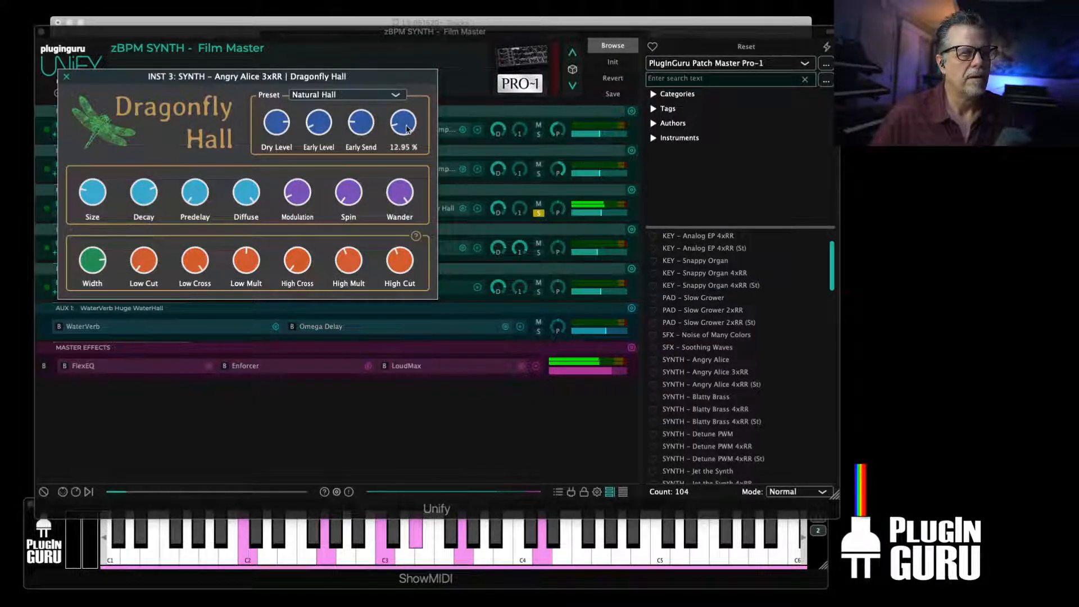
{"action": "left_click_drag", "start_coordinate": [400, 263], "coordinate": [400, 277]}
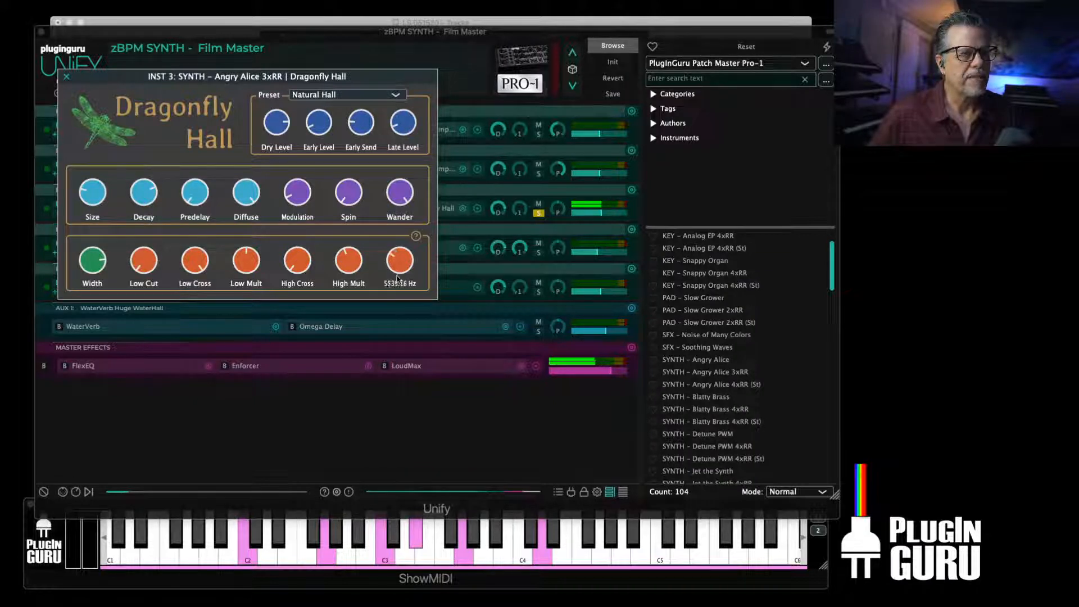
{"action": "left_click_drag", "start_coordinate": [147, 270], "coordinate": [150, 238]}
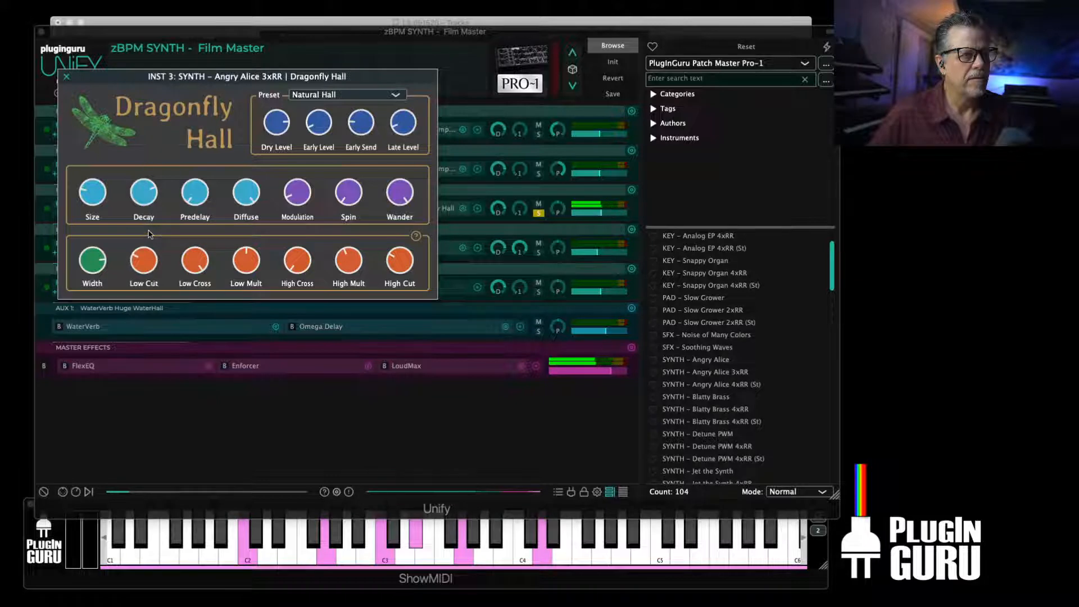
Close the Dragonfly Hall editor and take the INST 3 Angry Alice layer out of solo
{"action": "left_click", "coordinate": [67, 76]}
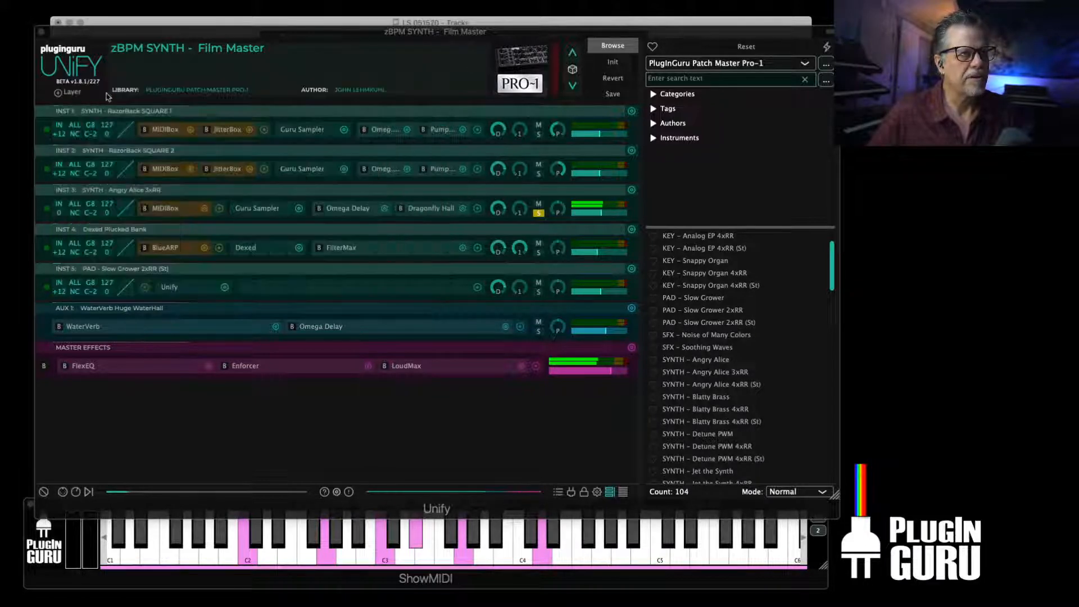
{"action": "left_click", "coordinate": [539, 213]}
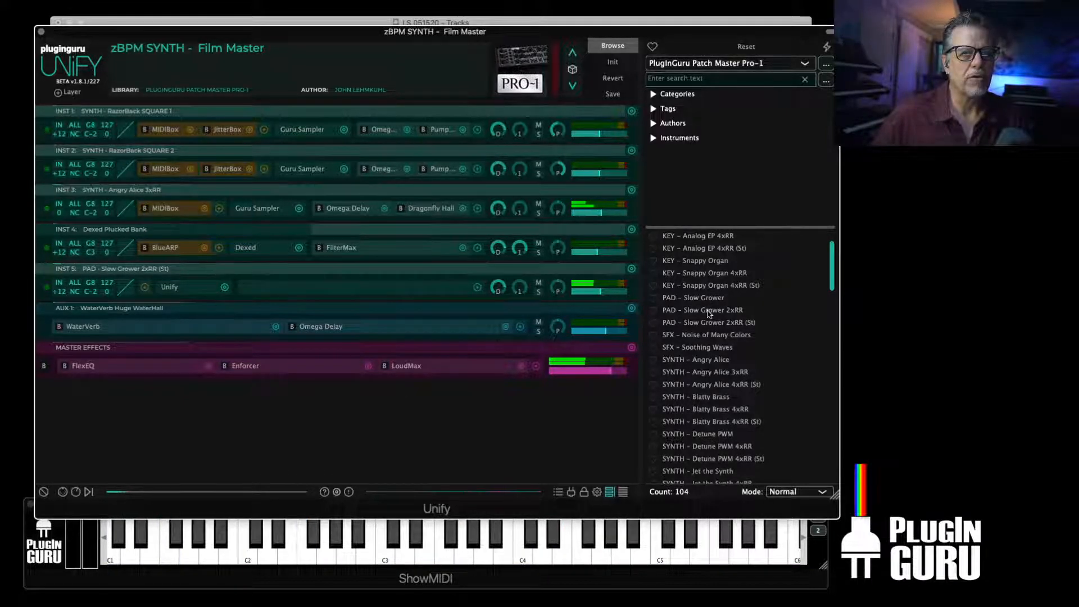
Add the INST1 layer of PAD - Slow Grower 2xRR to the current patch and lower the new INST 6 layer's level
{"action": "right_click", "coordinate": [709, 310]}
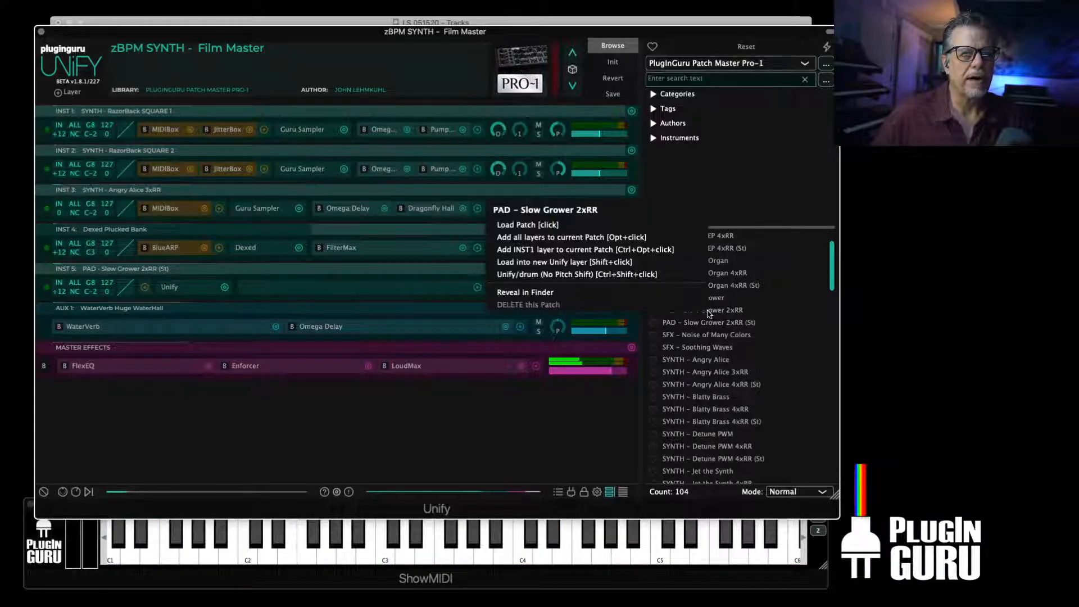
{"action": "left_click", "coordinate": [538, 251]}
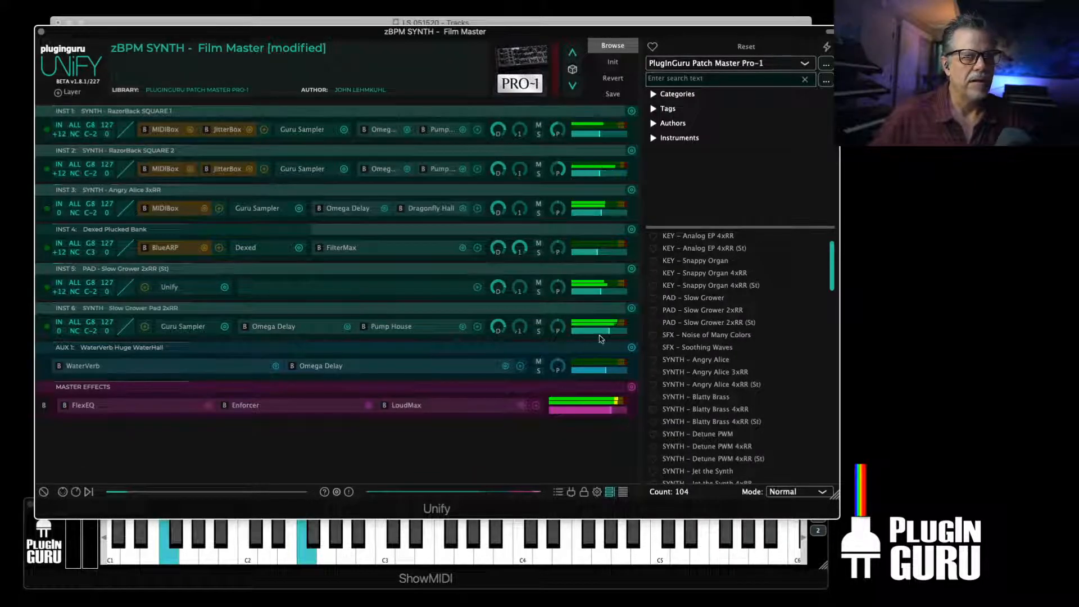
{"action": "left_click_drag", "start_coordinate": [604, 331], "coordinate": [598, 331]}
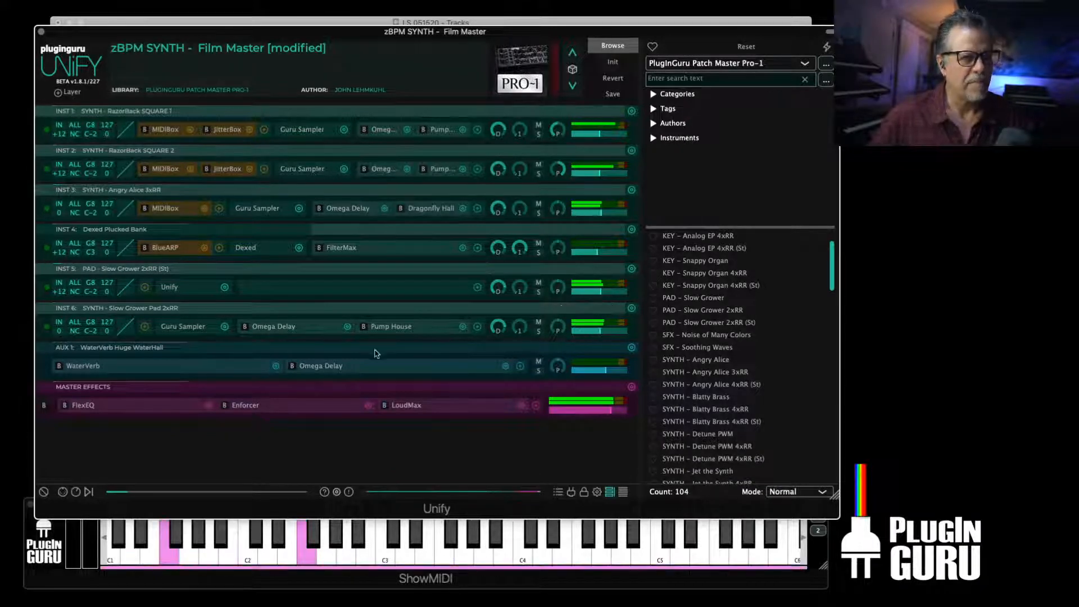
Set the upper key limit of the INST 6 Slow Grower Pad layer to B2 and trim its level to about -13.5 dB
{"action": "left_click", "coordinate": [92, 323]}
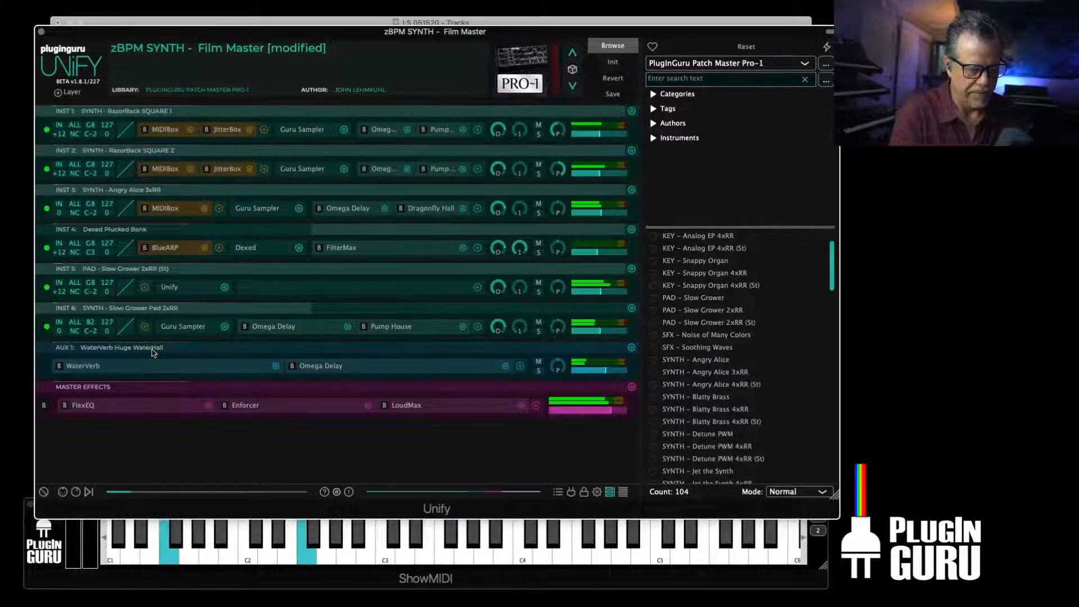
{"action": "mouse_move", "coordinate": [600, 334]}
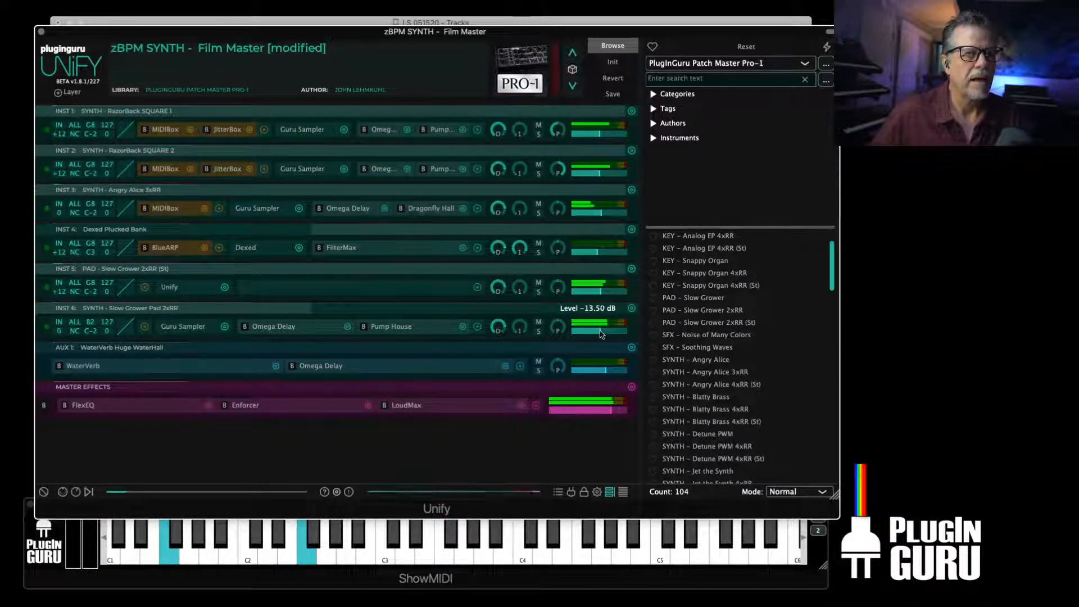
{"action": "scroll", "coordinate": [600, 334], "scroll_direction": "down", "scroll_amount": 1}
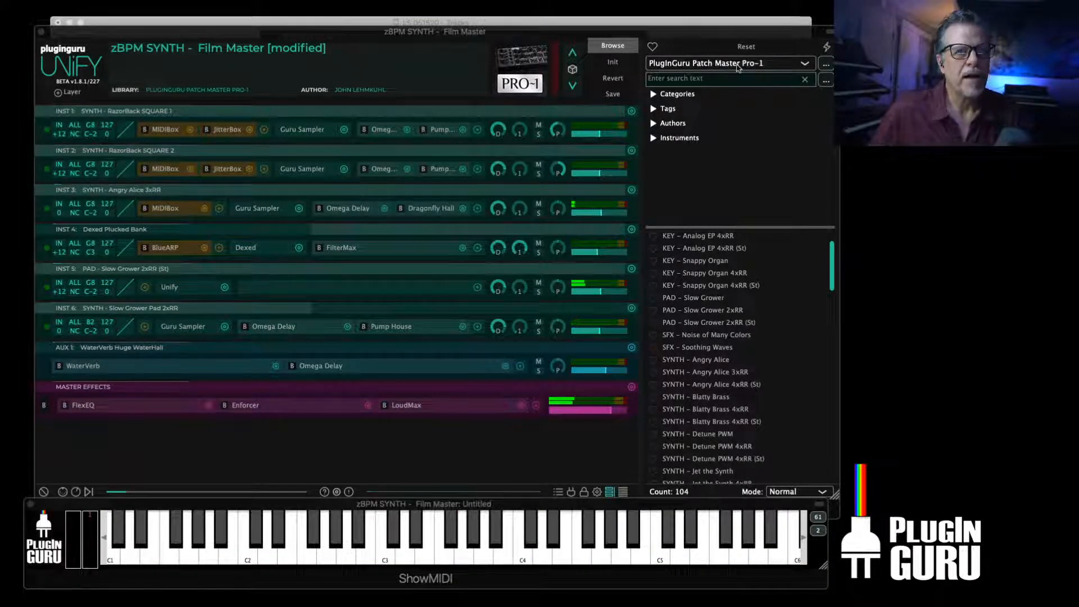
{"action": "left_click", "coordinate": [736, 65]}
{"action": "left_click", "coordinate": [736, 65]}
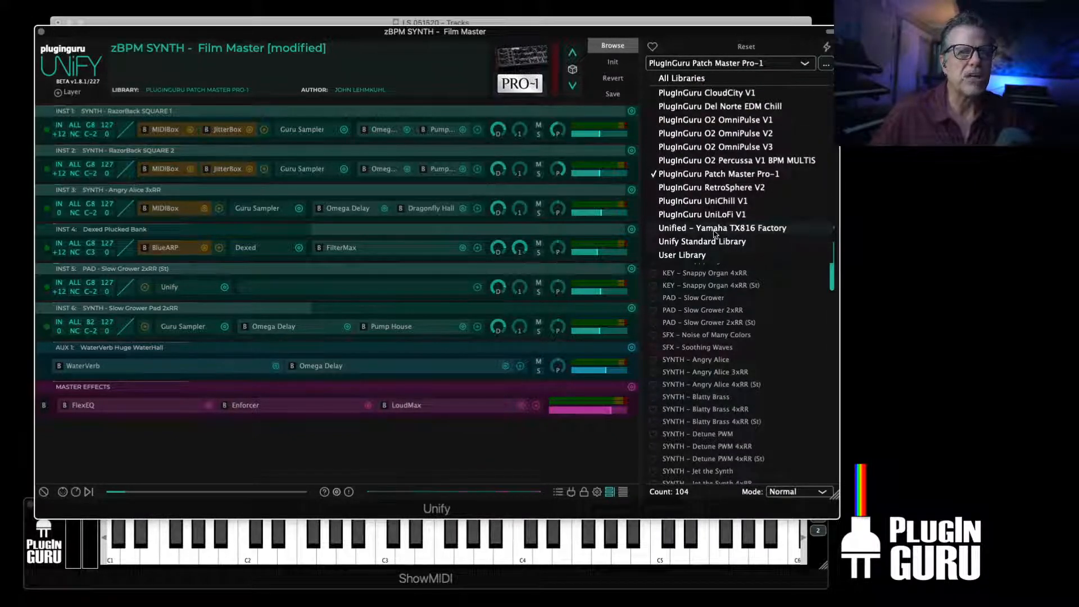
{"action": "left_click", "coordinate": [528, 460]}
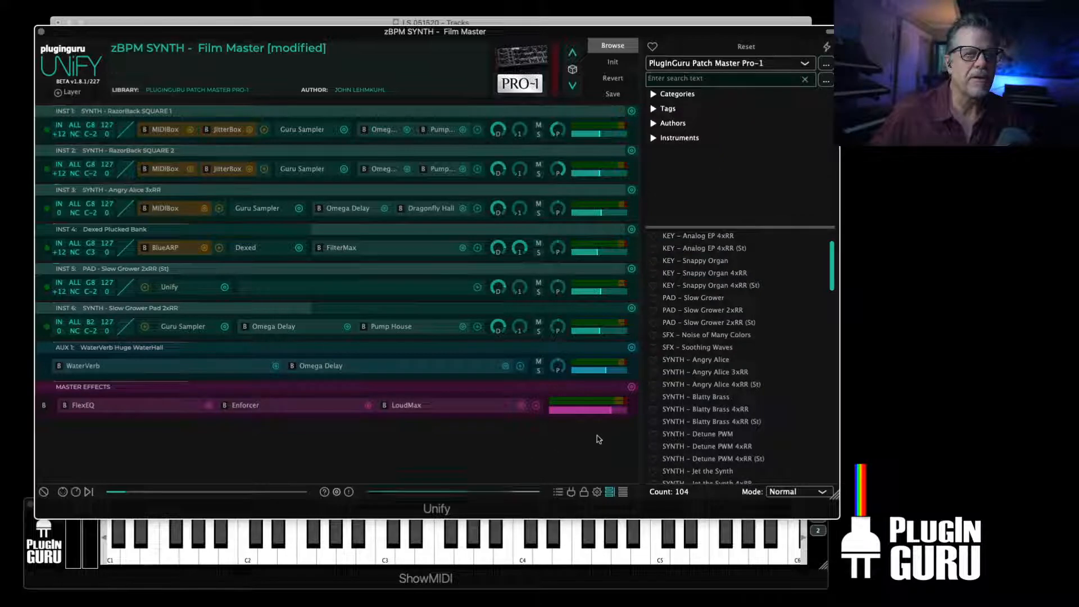
Save the modified patch under the name zBPM SYNTH - Topography in the PlugInGuru Patch Master Pro-1 library
{"action": "left_click", "coordinate": [614, 94]}
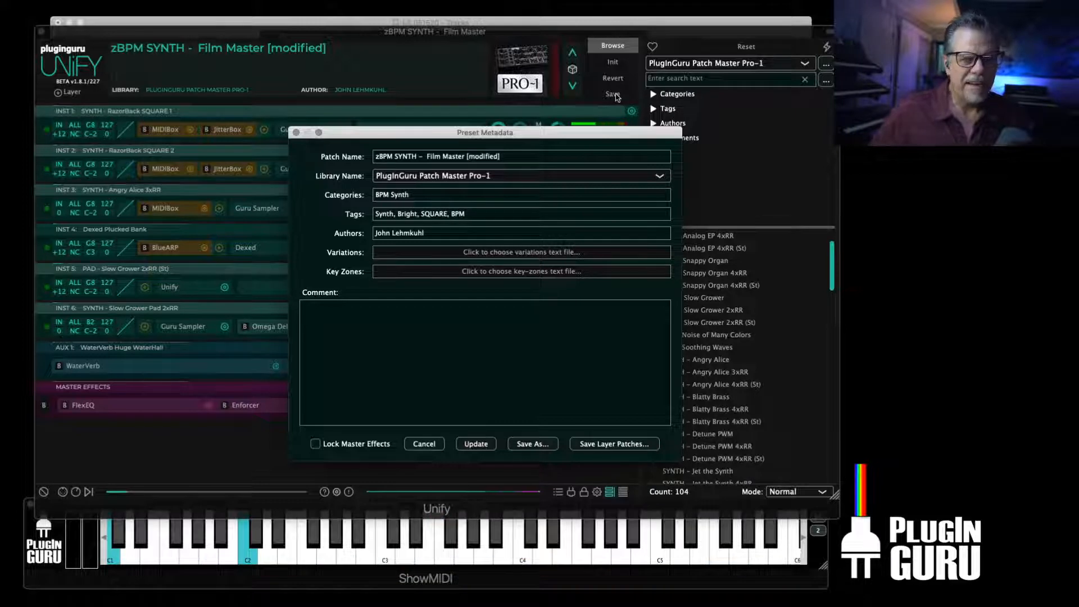
{"action": "triple_click", "coordinate": [523, 157]}
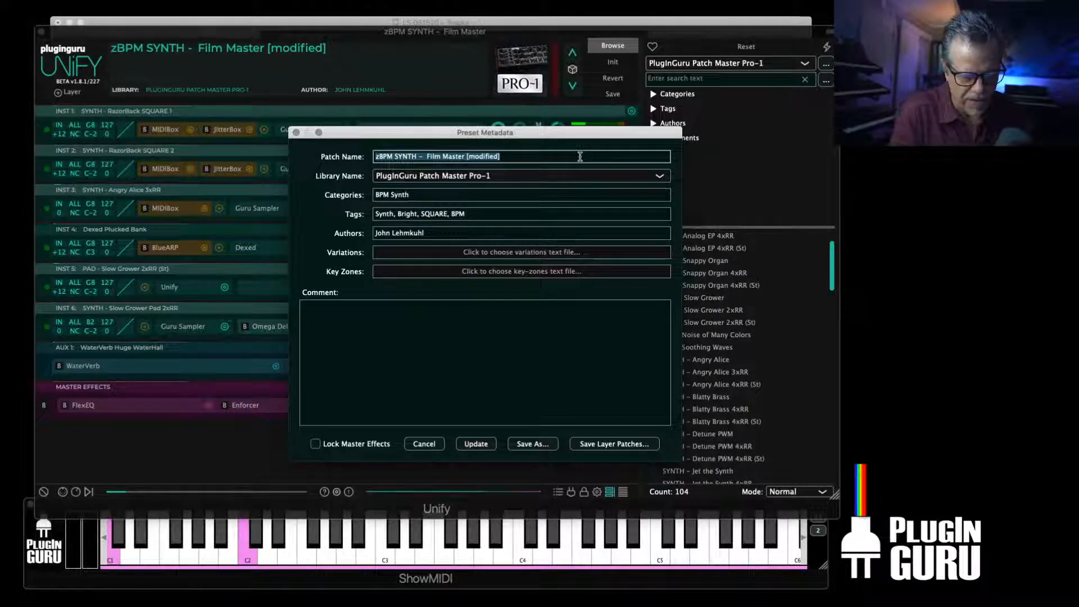
{"action": "type", "text": "zBOM"}
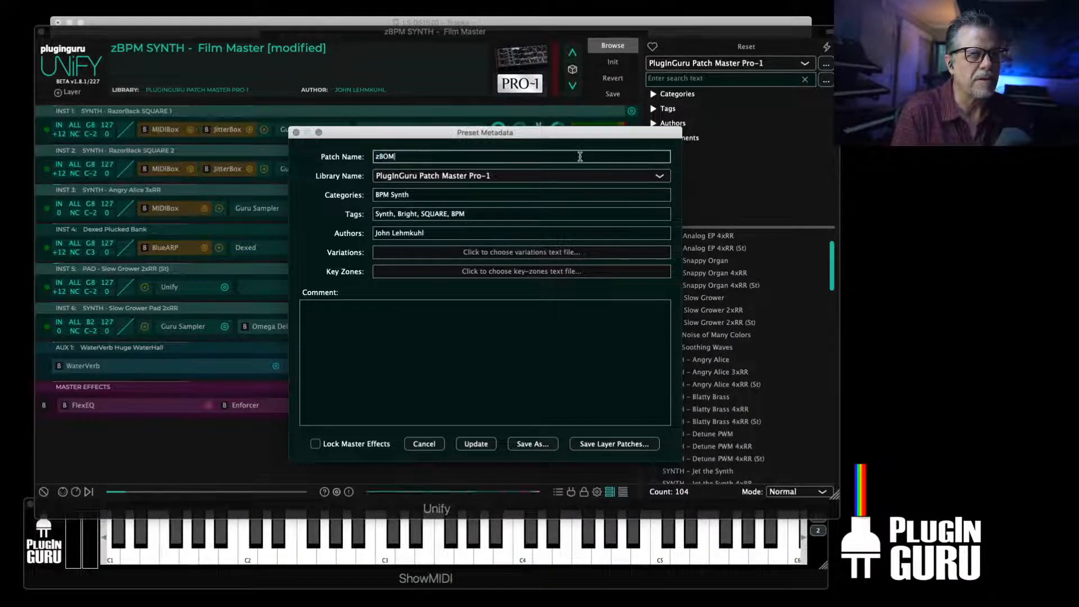
{"action": "key", "text": "BackSpace"}
{"action": "key", "text": "BackSpace"}
{"action": "type", "text": "PM SYN"}
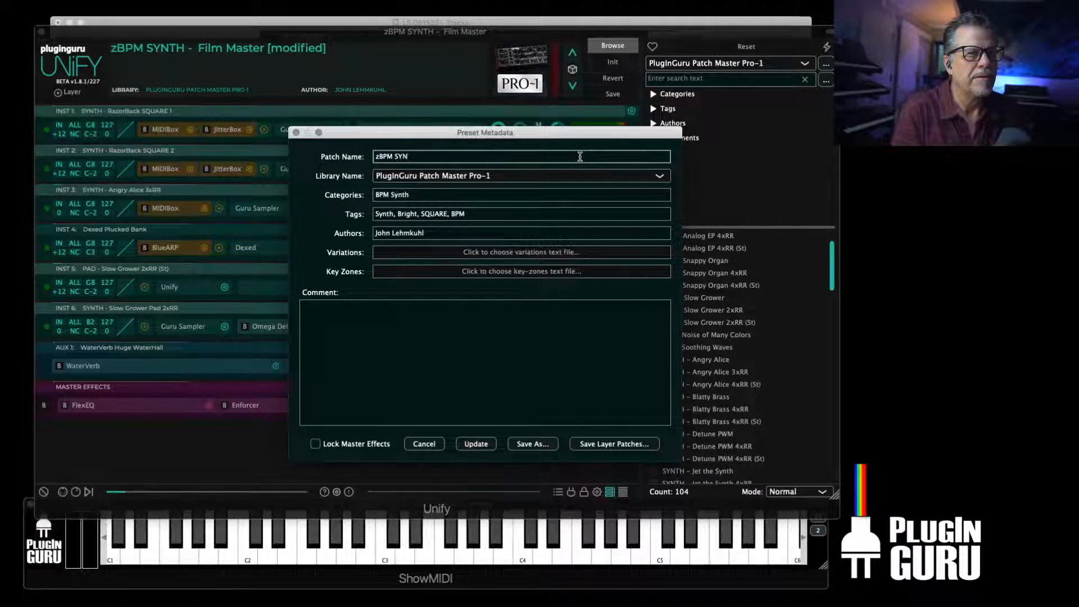
{"action": "type", "text": "TH -"}
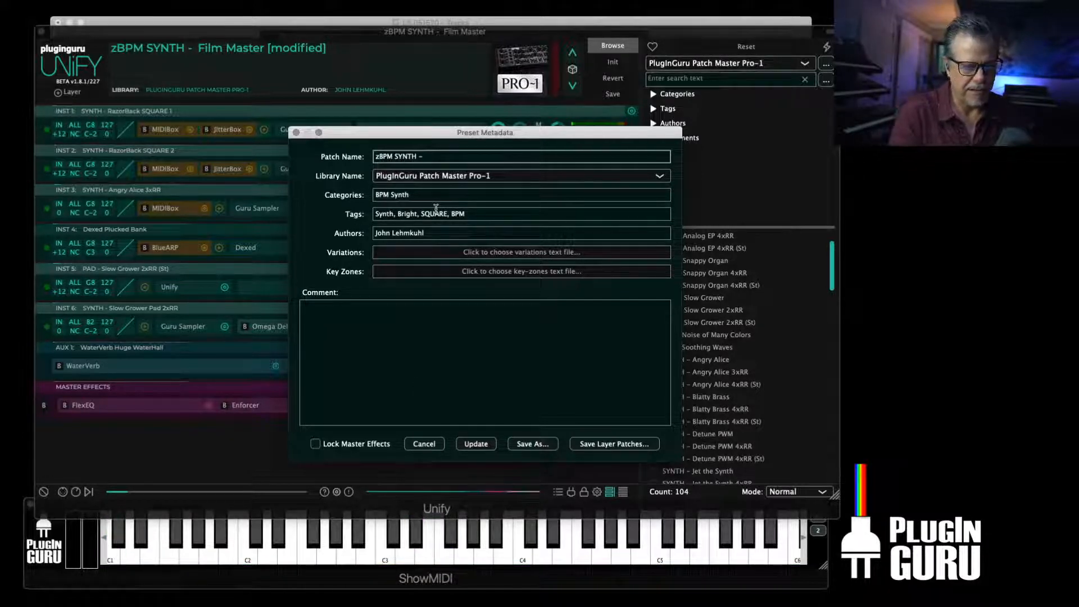
{"action": "type", "text": "Topography"}
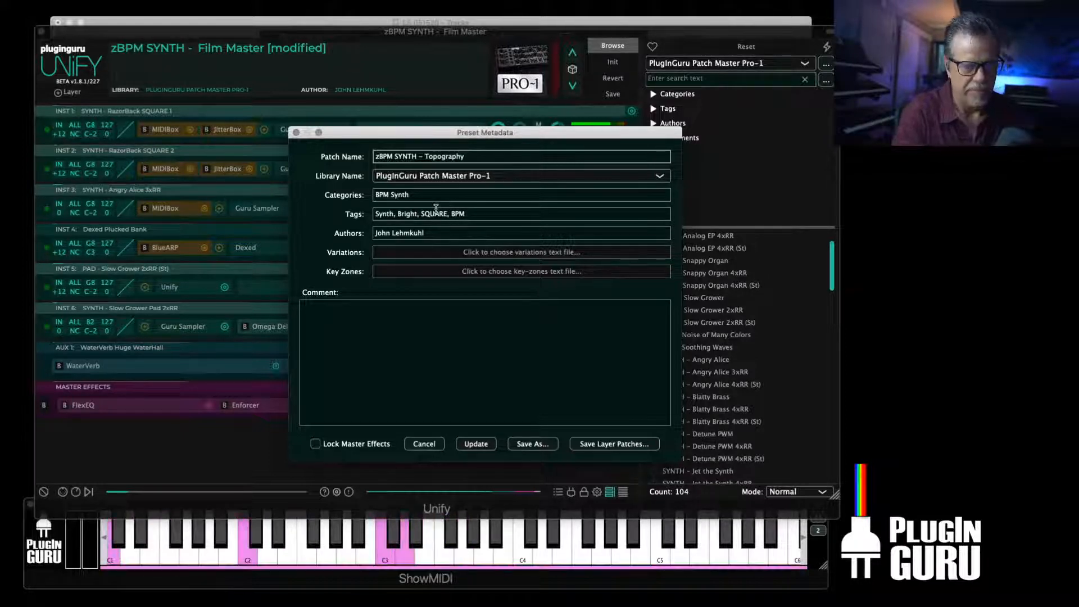
{"action": "left_click", "coordinate": [532, 445]}
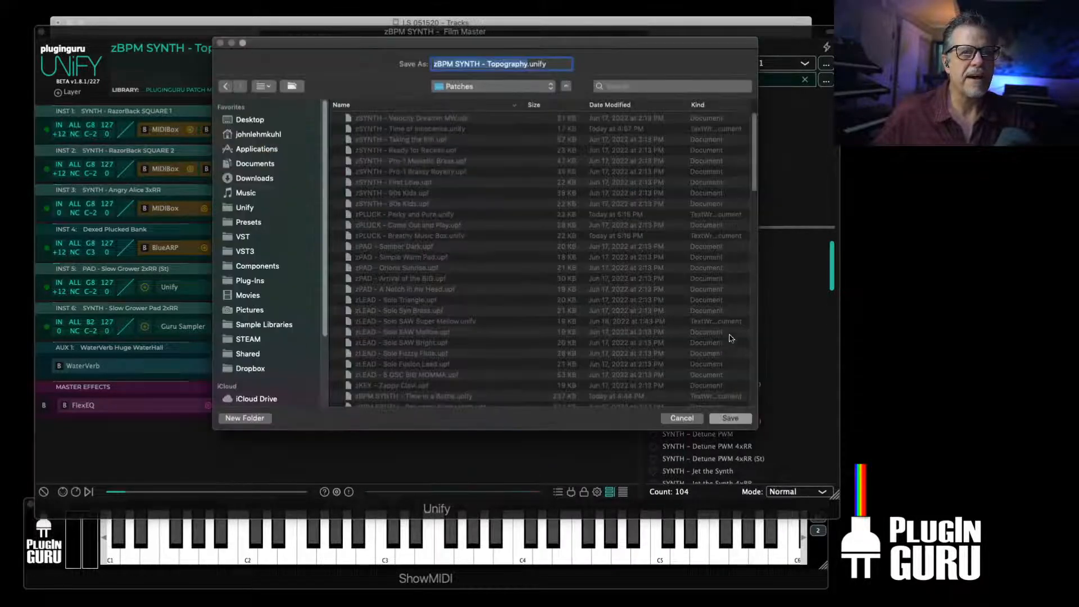
{"action": "left_click", "coordinate": [731, 418]}
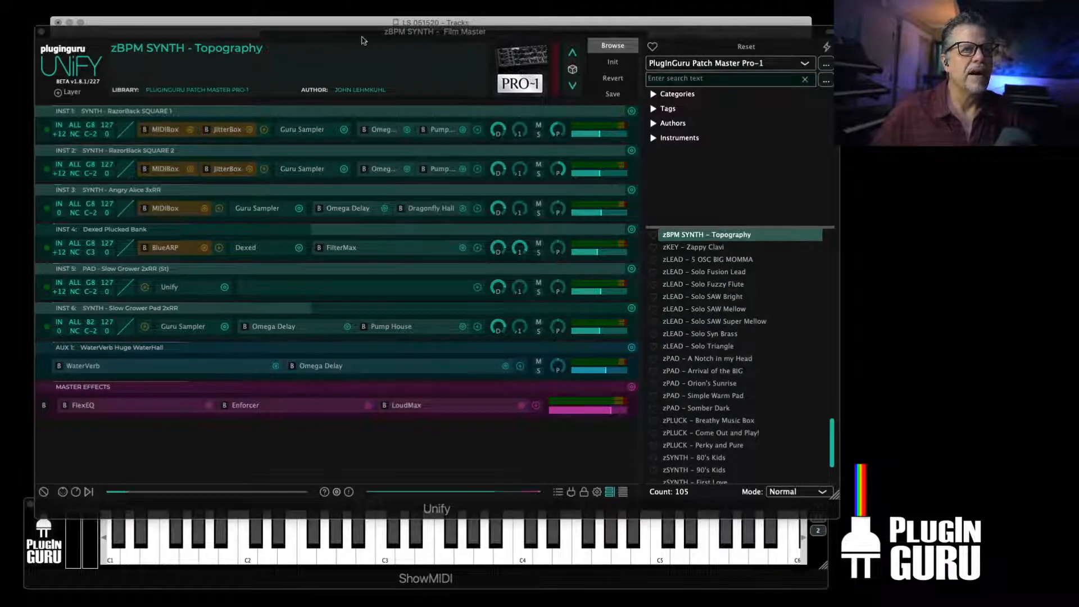
Close the Unify window and delete the existing short MIDI region from the Film Master track in Logic
{"action": "left_click", "coordinate": [40, 32]}
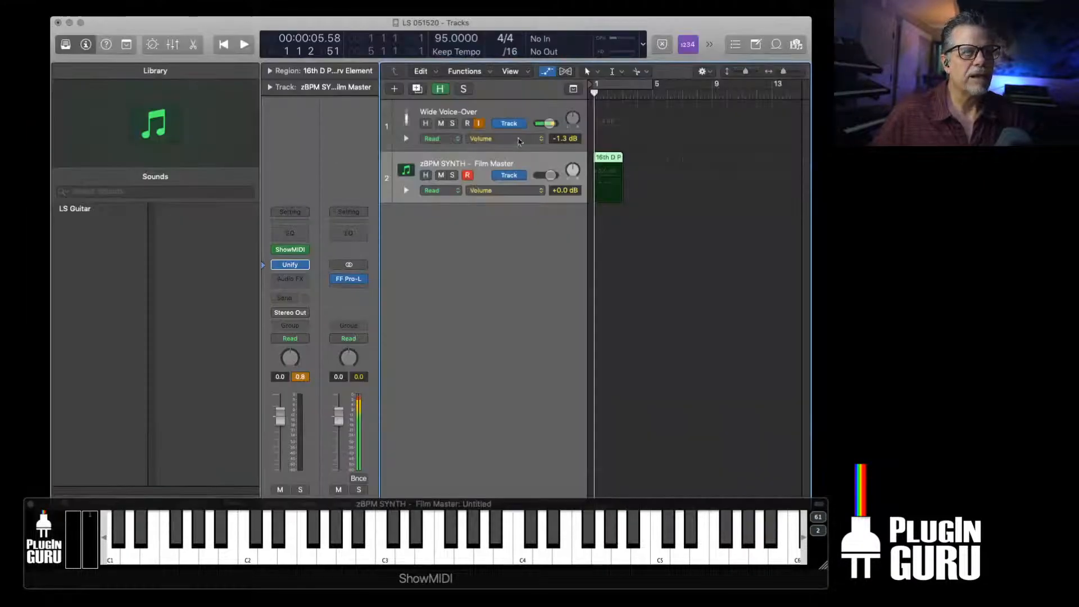
{"action": "left_click_drag", "start_coordinate": [623, 24], "coordinate": [589, 28]}
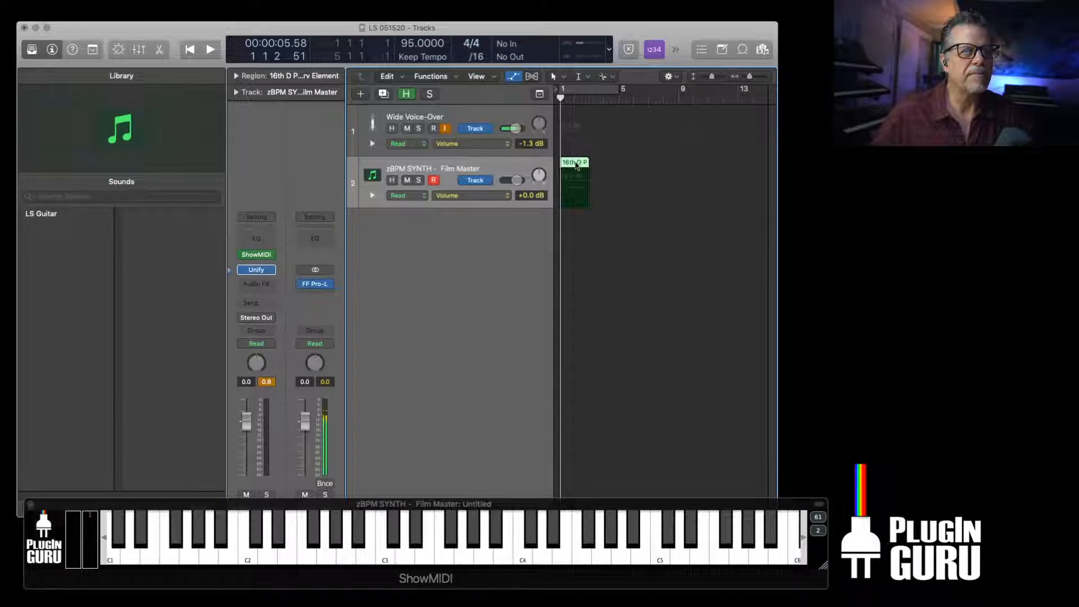
{"action": "key", "text": "Delete"}
Record an eight-bar part on the Film Master track and play it back with the cycle range set from bar 1 to bar 9
{"action": "key", "text": "space"}
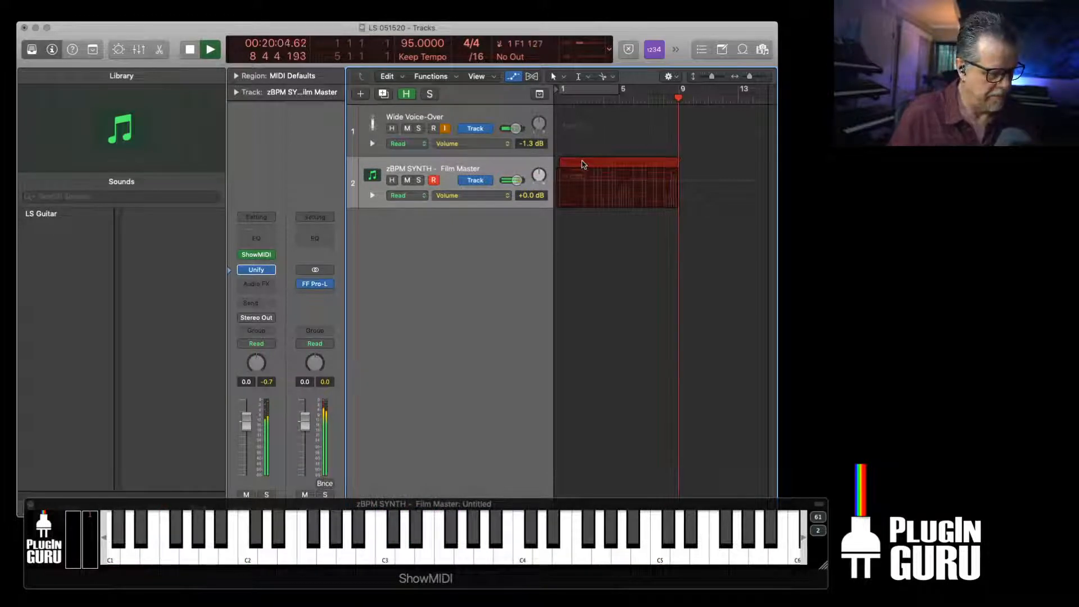
{"action": "key", "text": "space"}
{"action": "key", "text": "space"}
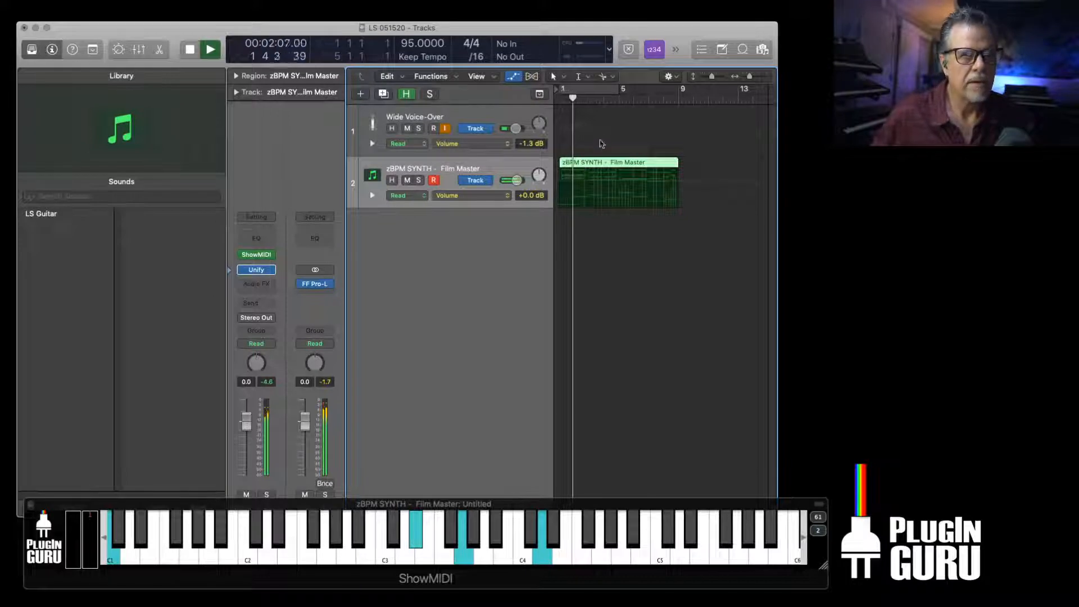
{"action": "left_click", "coordinate": [614, 87]}
{"action": "left_click_drag", "start_coordinate": [614, 87], "coordinate": [679, 88]}
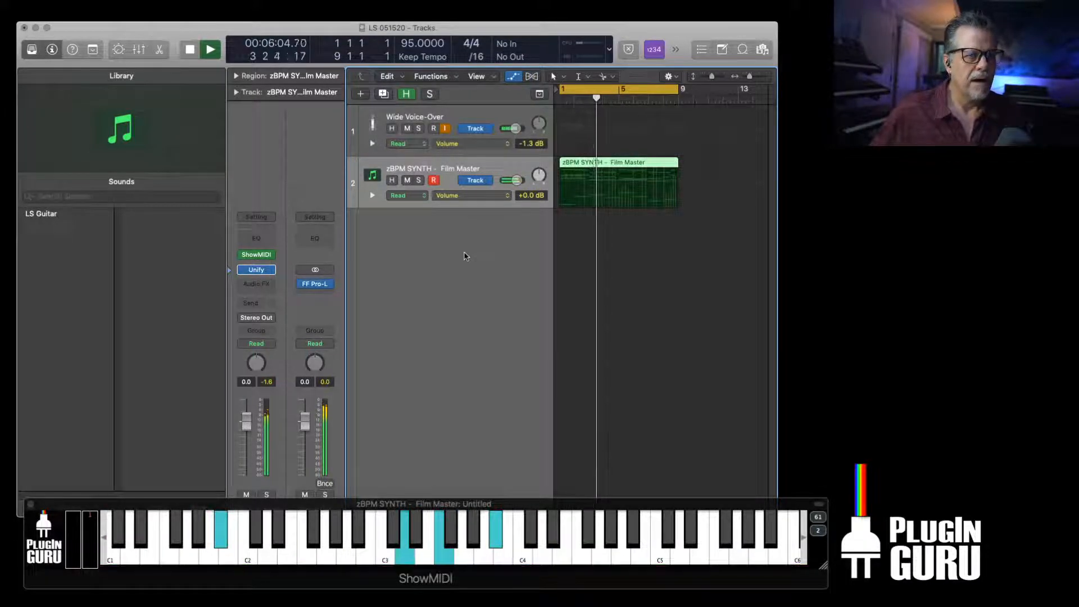
Create a software instrument track below Film Master and load Battery 4 on it in stereo
{"action": "double_click", "coordinate": [462, 252]}
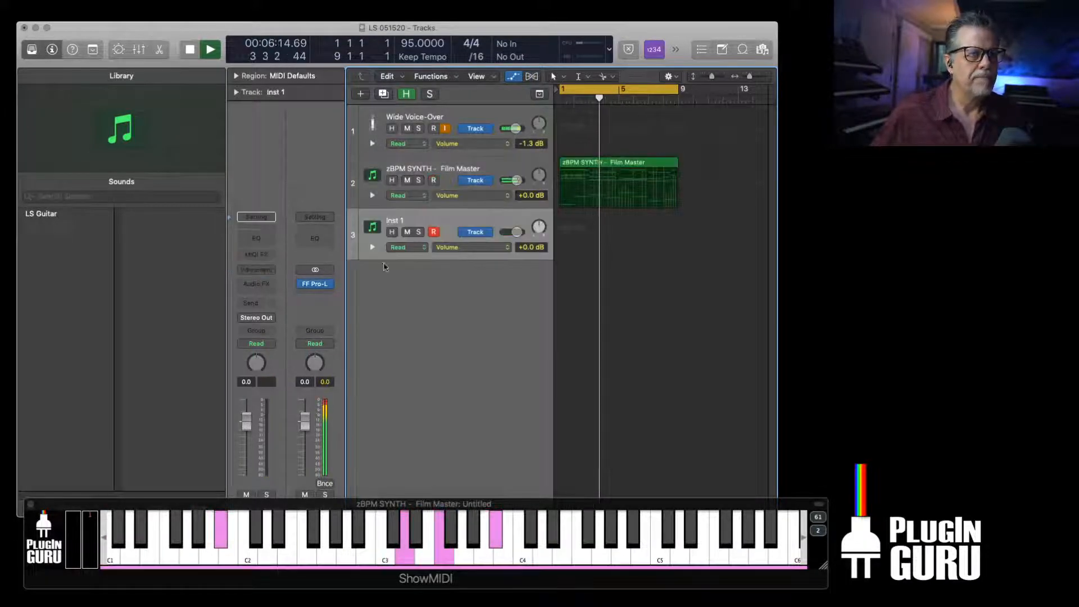
{"action": "left_click", "coordinate": [270, 272]}
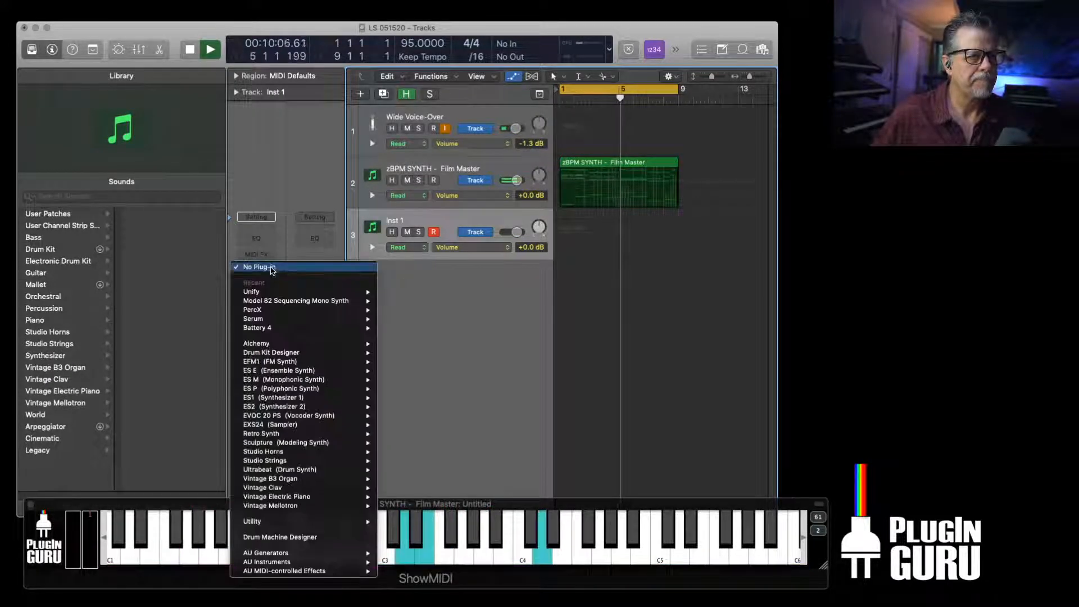
{"action": "mouse_move", "coordinate": [272, 330]}
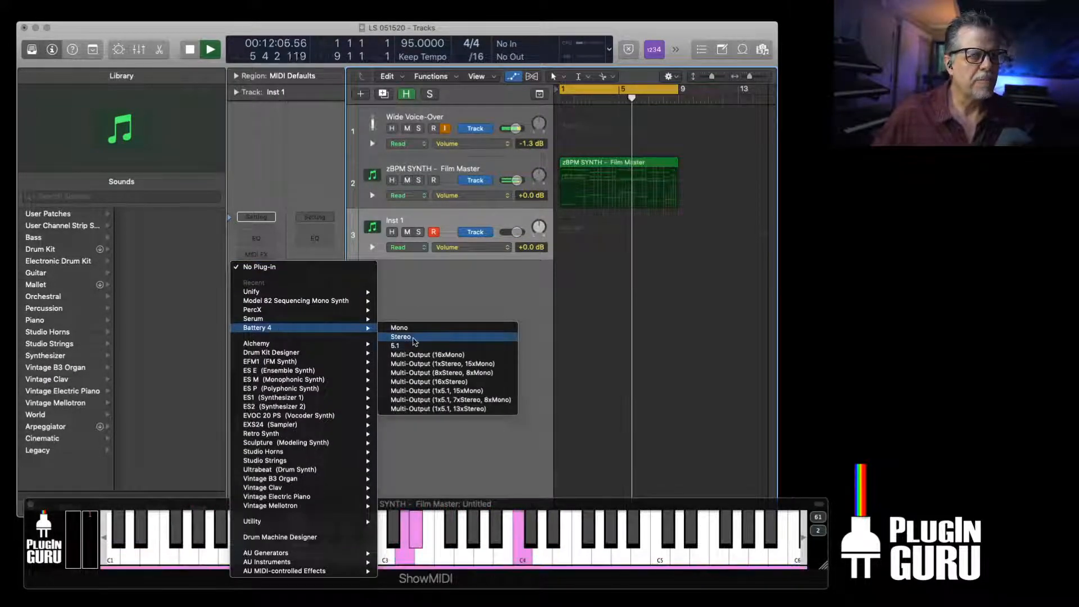
{"action": "left_click", "coordinate": [408, 338]}
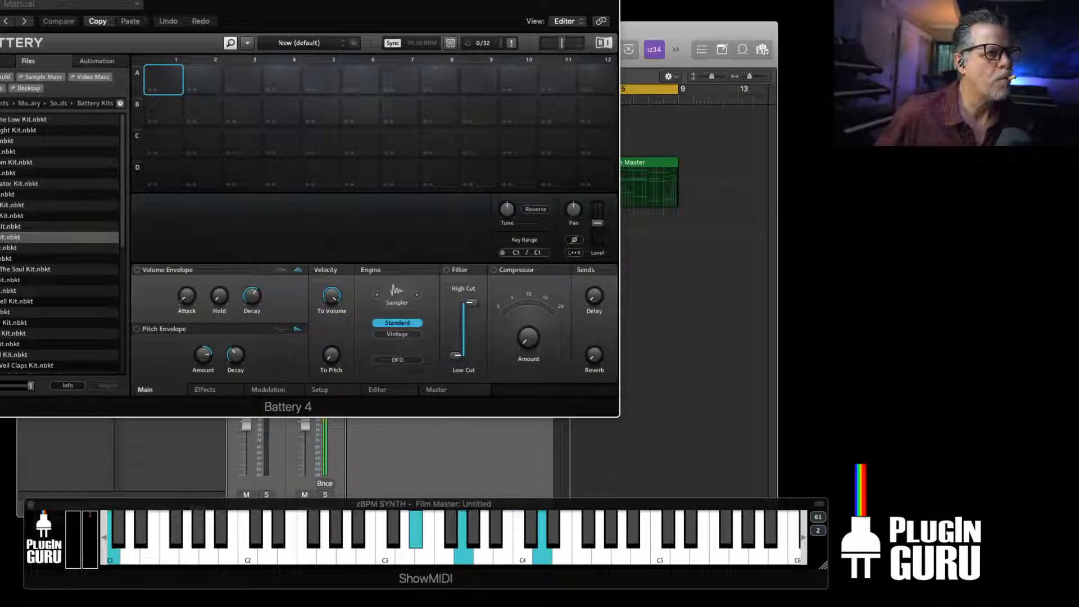
Load Elever Kit.nbkt into Battery 4 and close the plug-in window
{"action": "double_click", "coordinate": [12, 238]}
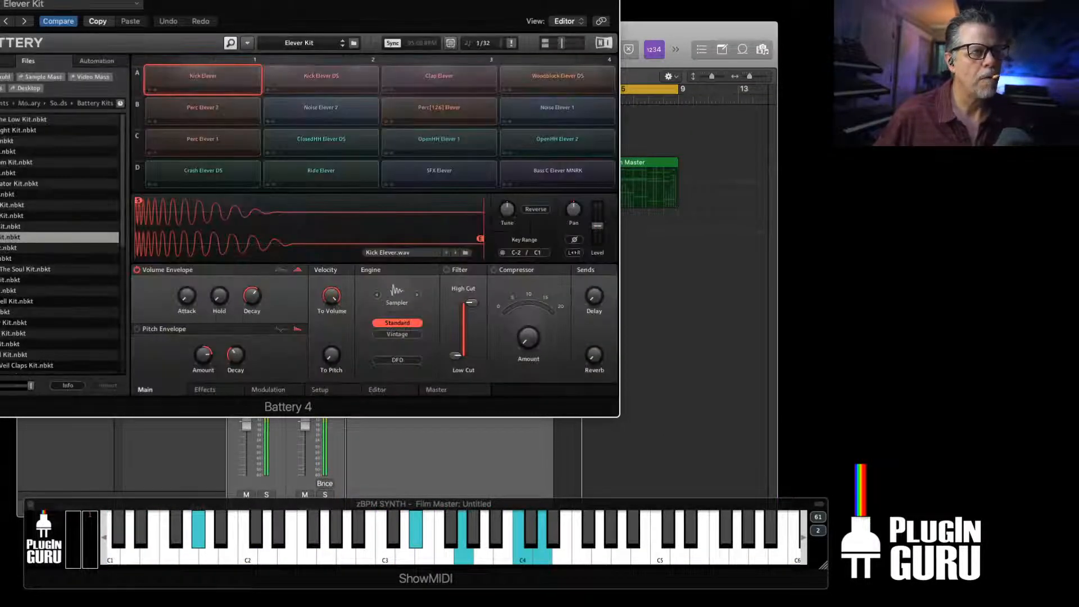
{"action": "left_click_drag", "start_coordinate": [204, 1], "coordinate": [324, 60]}
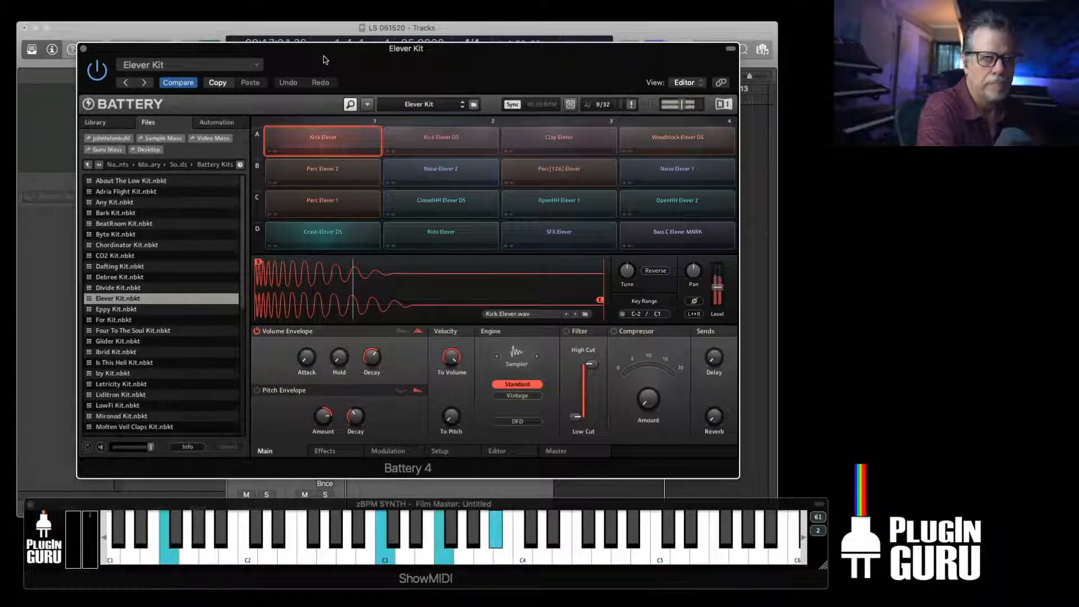
{"action": "key", "text": "super+w"}
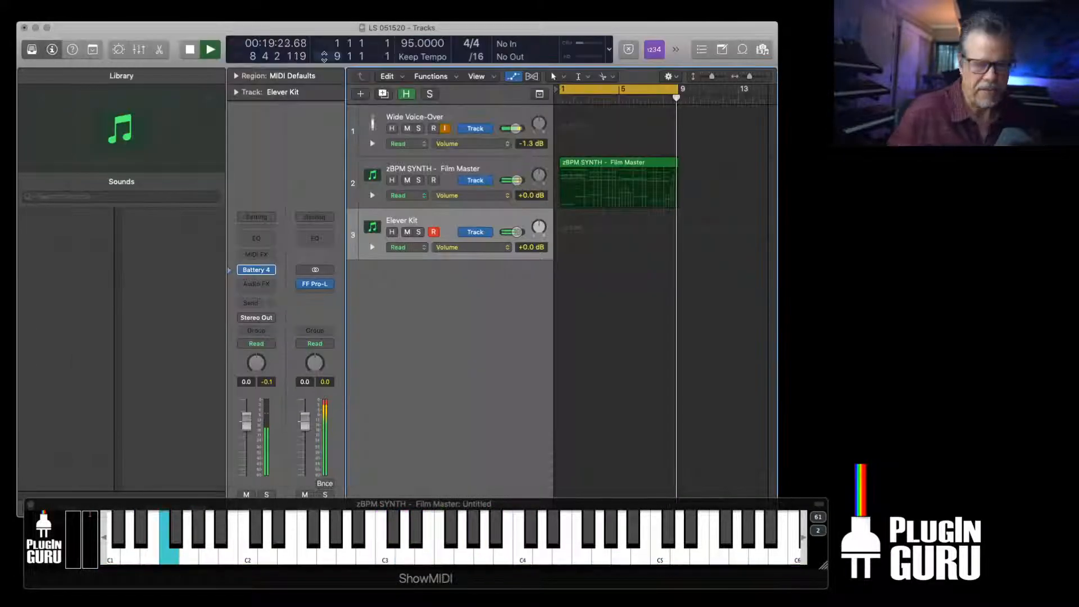
Record a four-bar drum part from bar 1 on the Elever Kit track
{"action": "key", "text": "space"}
{"action": "key", "text": "Return"}
{"action": "key", "text": "r"}
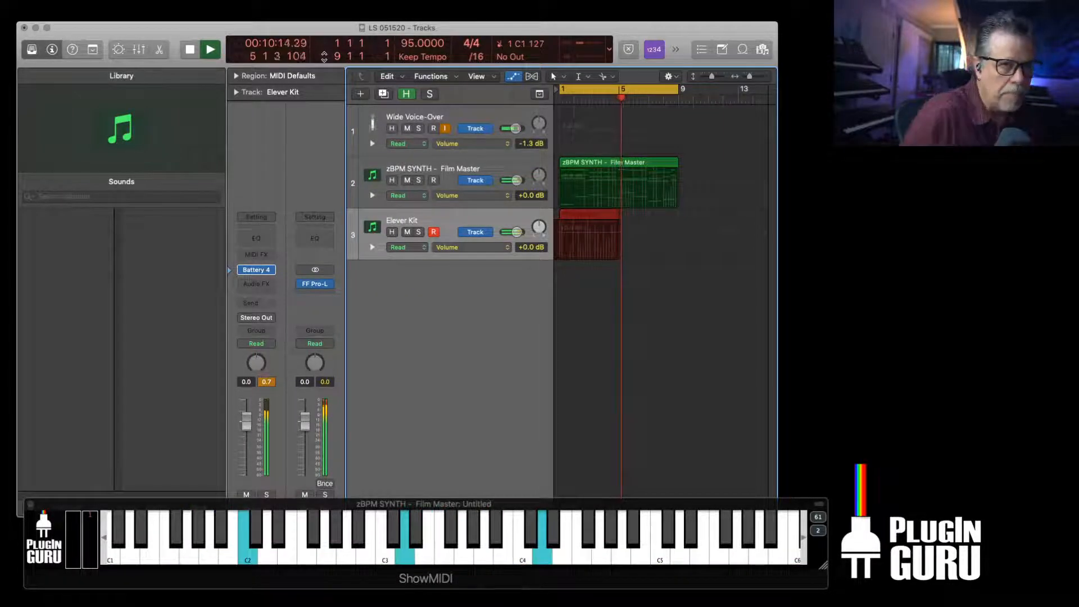
{"action": "key", "text": "space"}
During playback, copy the four-bar Elever Kit region to bar 5 so the drums fill the eight-bar cycle
{"action": "key", "text": "space"}
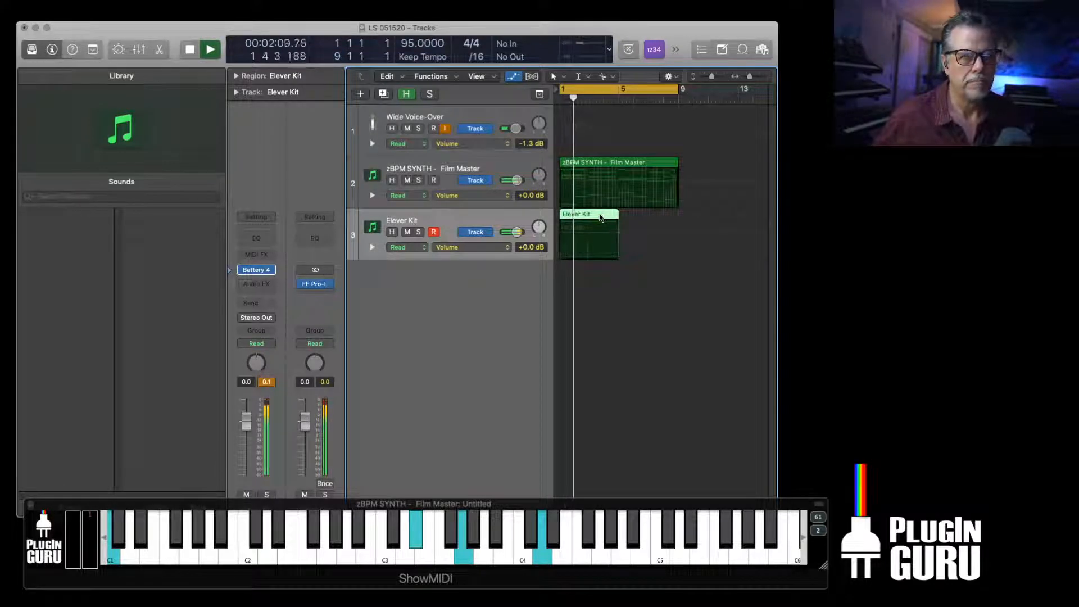
{"action": "key", "text": "l"}
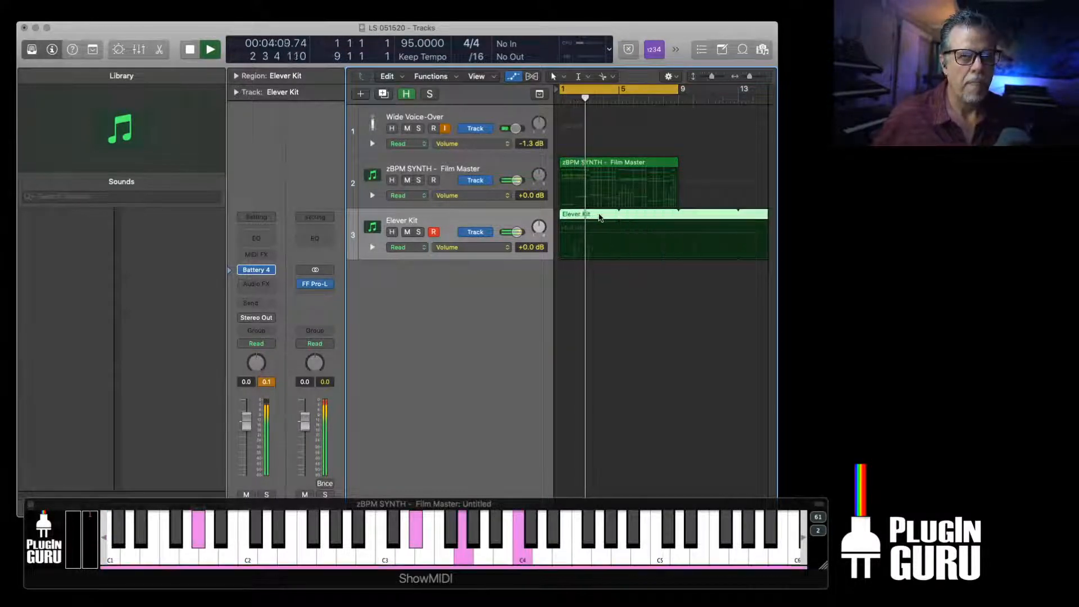
{"action": "key", "text": "l"}
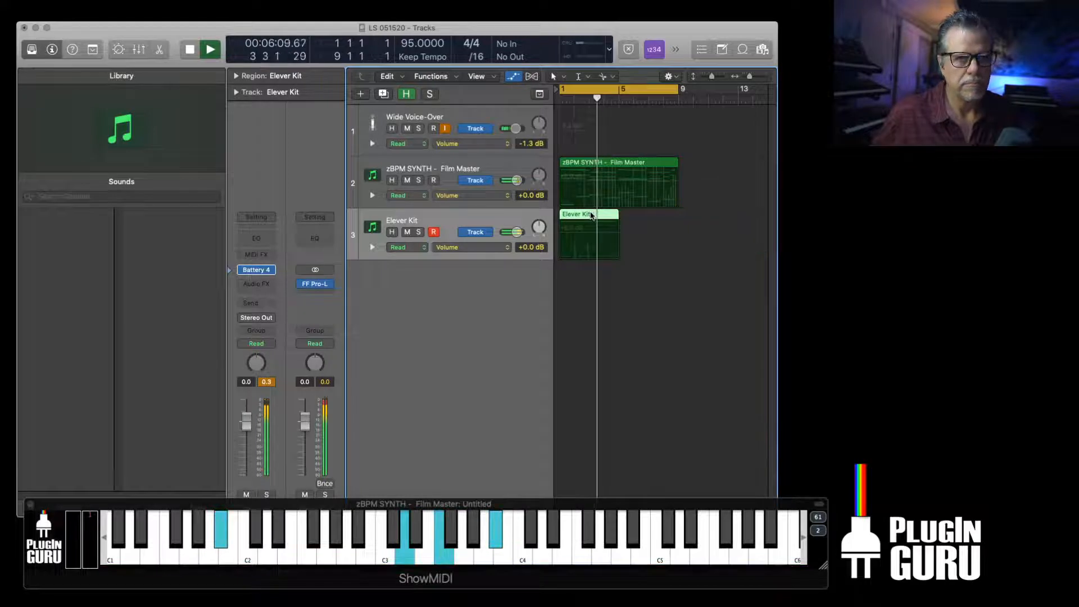
{"action": "left_click_drag", "start_coordinate": [591, 215], "coordinate": [651, 215]}
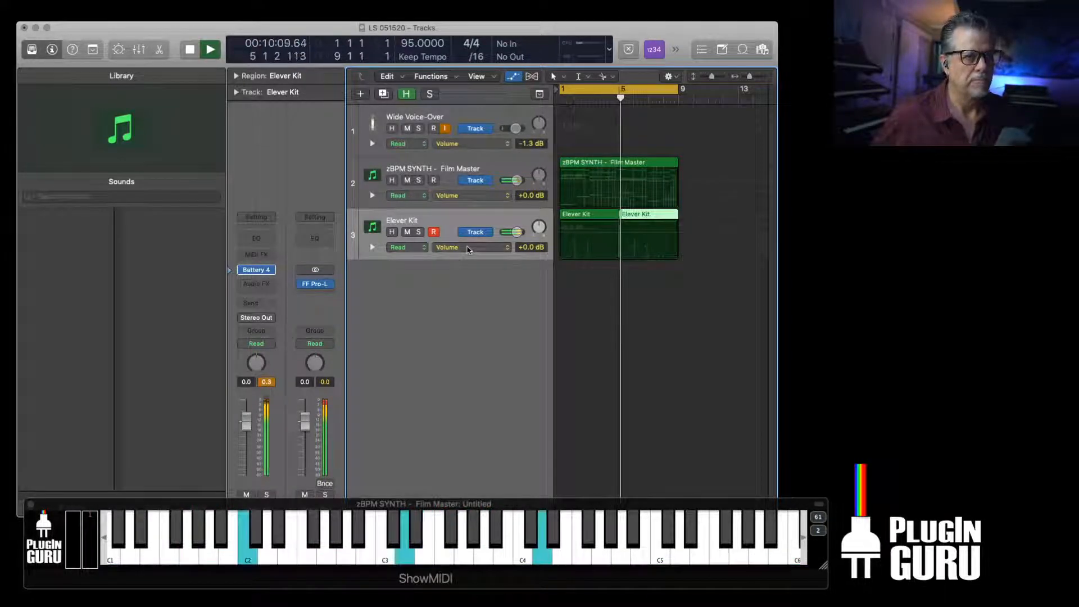
Stop playback, open Unify on the Film Master track and restart playback to audition the soloed INST 5 pad layer
{"action": "key", "text": "space"}
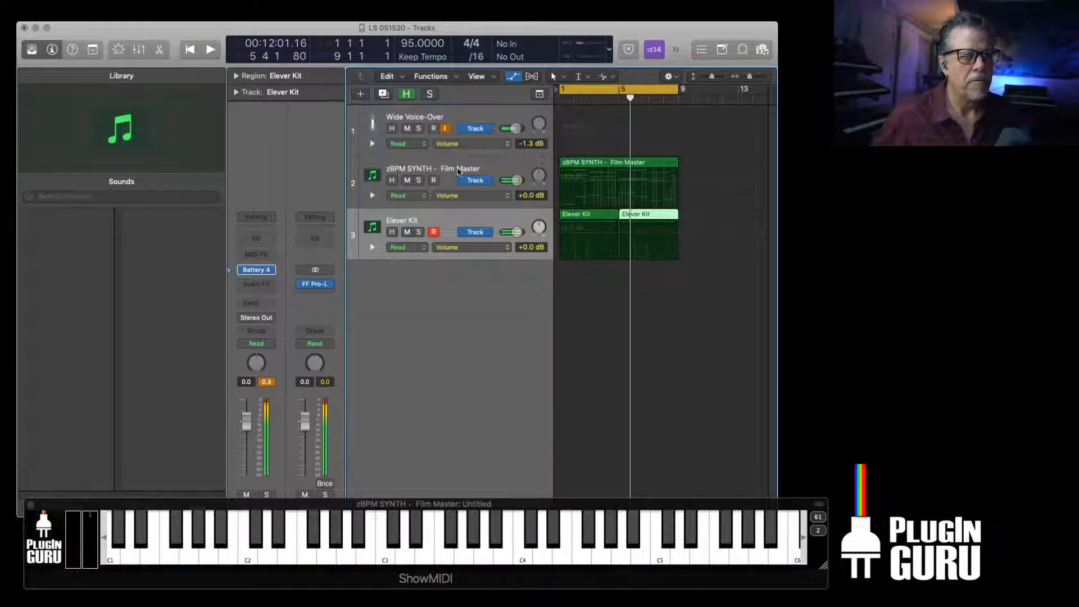
{"action": "left_click", "coordinate": [456, 170]}
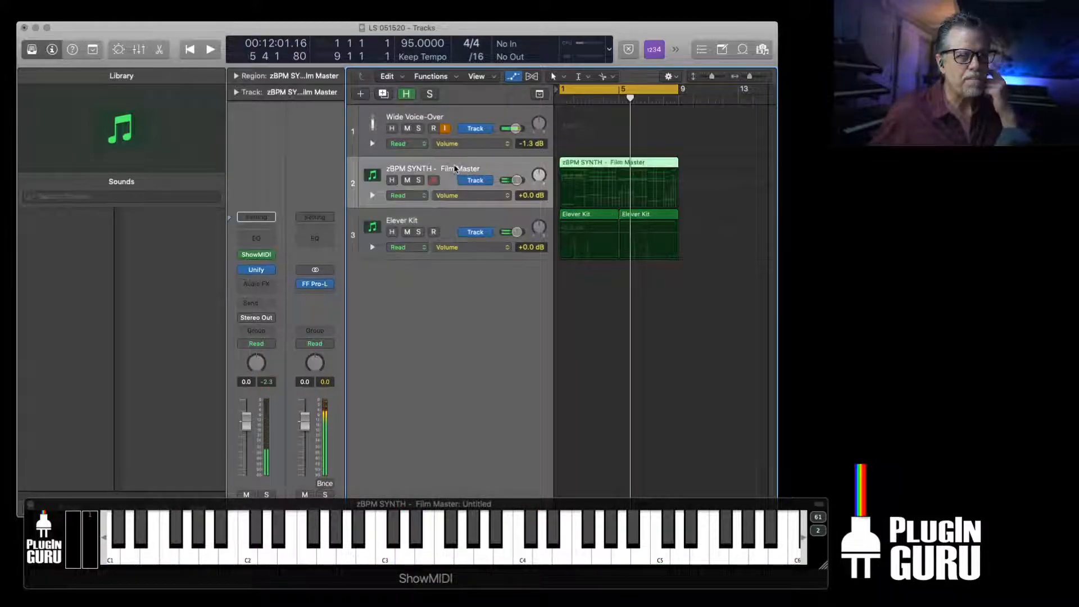
{"action": "left_click", "coordinate": [255, 270]}
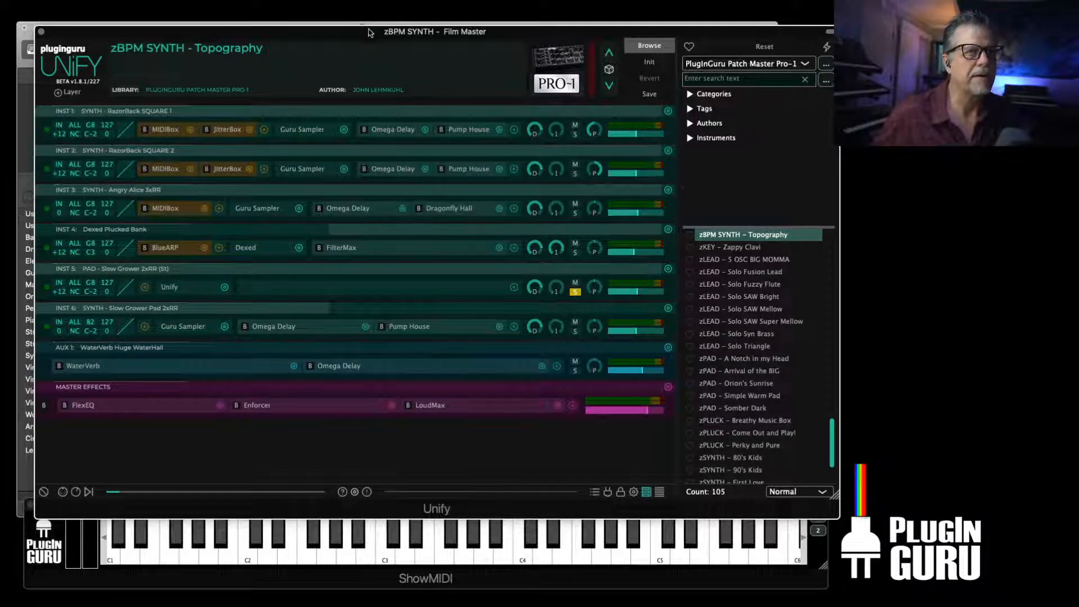
{"action": "left_click_drag", "start_coordinate": [368, 32], "coordinate": [392, 57]}
{"action": "left_click", "coordinate": [289, 23]}
{"action": "key", "text": "space"}
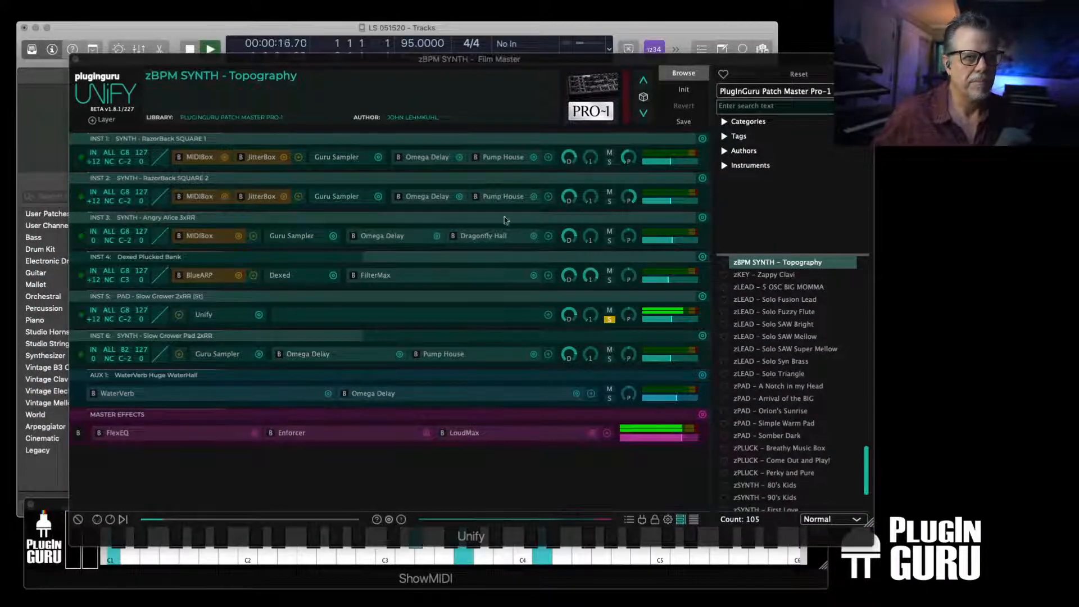
Add the Pump House dynamics effect to the INST 5 PAD - Slow Grower 2xRR layer
{"action": "left_click", "coordinate": [548, 315]}
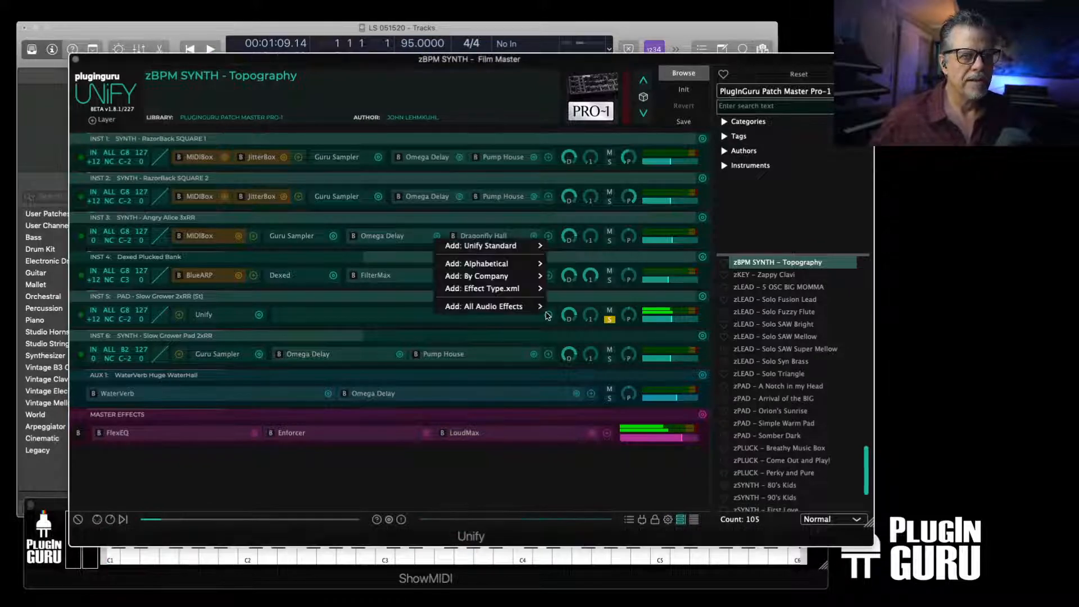
{"action": "mouse_move", "coordinate": [493, 246]}
{"action": "mouse_move", "coordinate": [584, 270]}
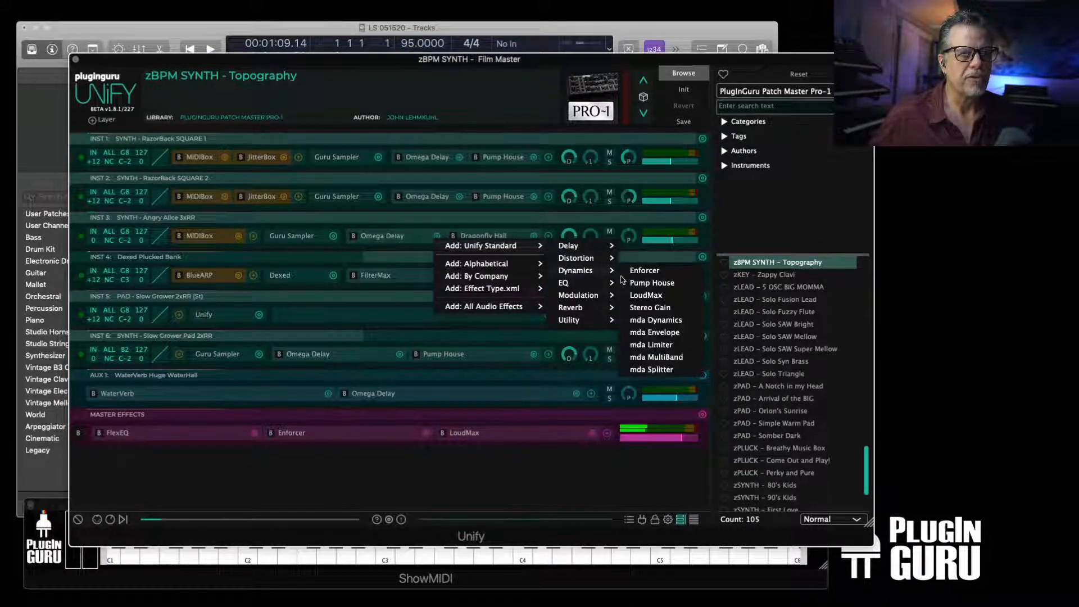
{"action": "left_click", "coordinate": [652, 282]}
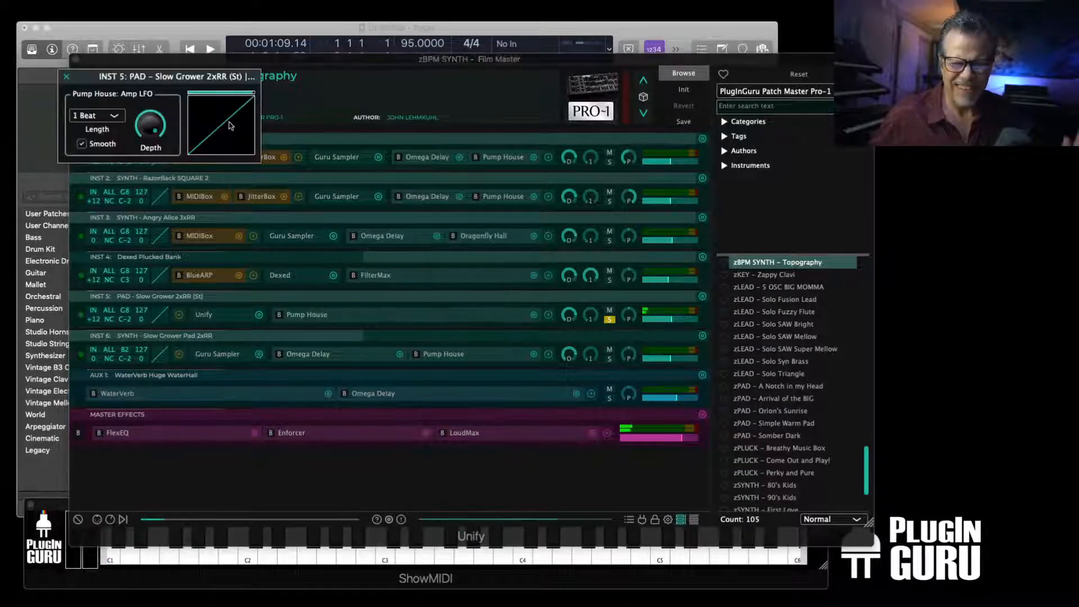
Load the Side Chain 03 preset into the gain curve of INST 5's Pump House
{"action": "left_click", "coordinate": [190, 126]}
{"action": "left_click", "coordinate": [194, 200]}
{"action": "mouse_move", "coordinate": [278, 288]}
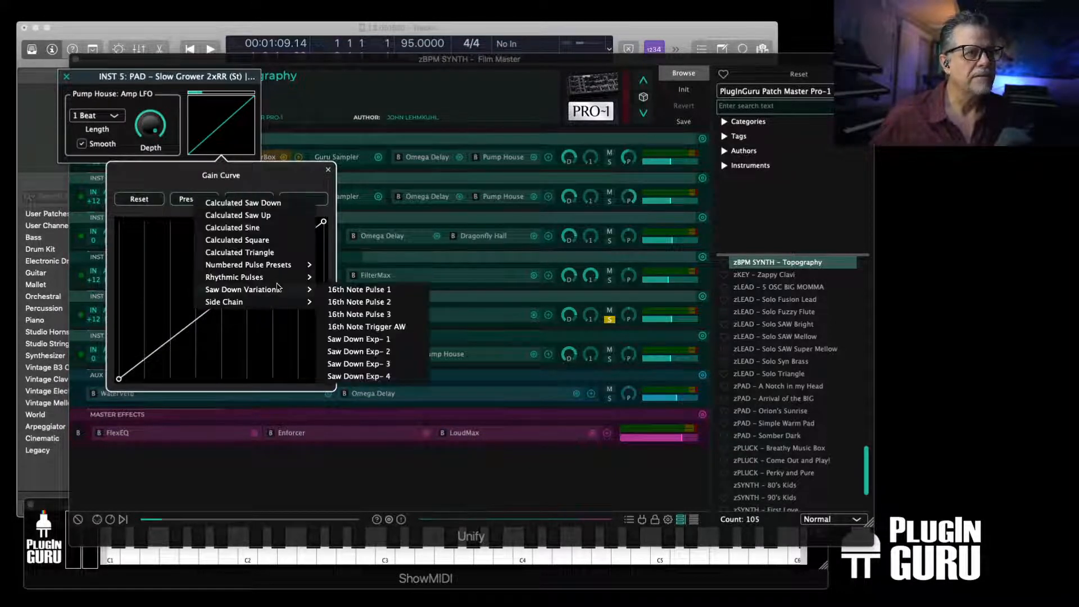
{"action": "mouse_move", "coordinate": [250, 304]}
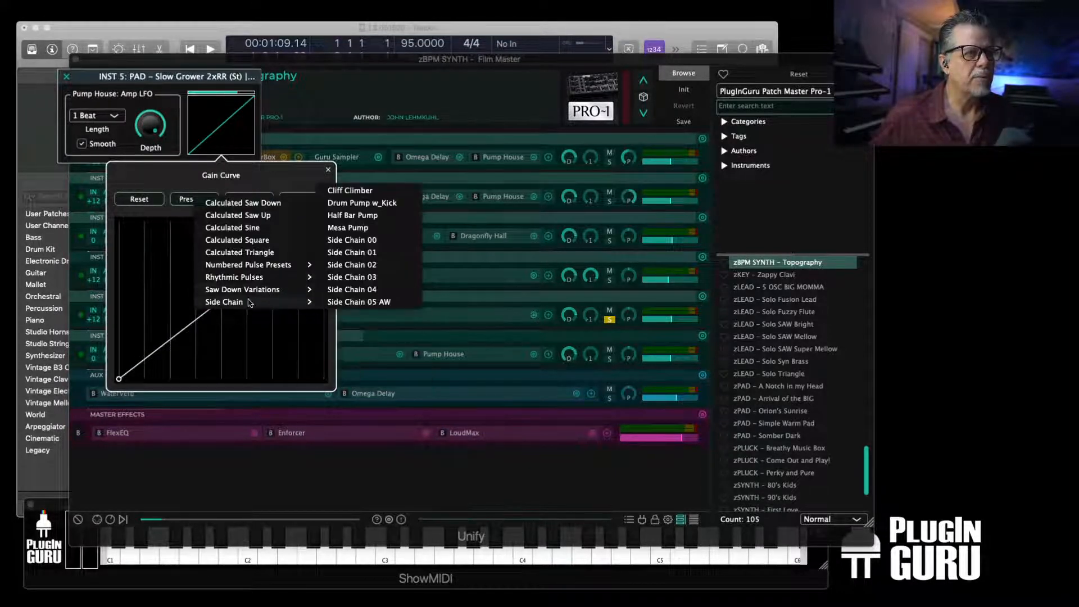
{"action": "left_click", "coordinate": [352, 277]}
During playback, set the Pump House depth on INST 5 to about 83%
{"action": "left_click", "coordinate": [152, 134]}
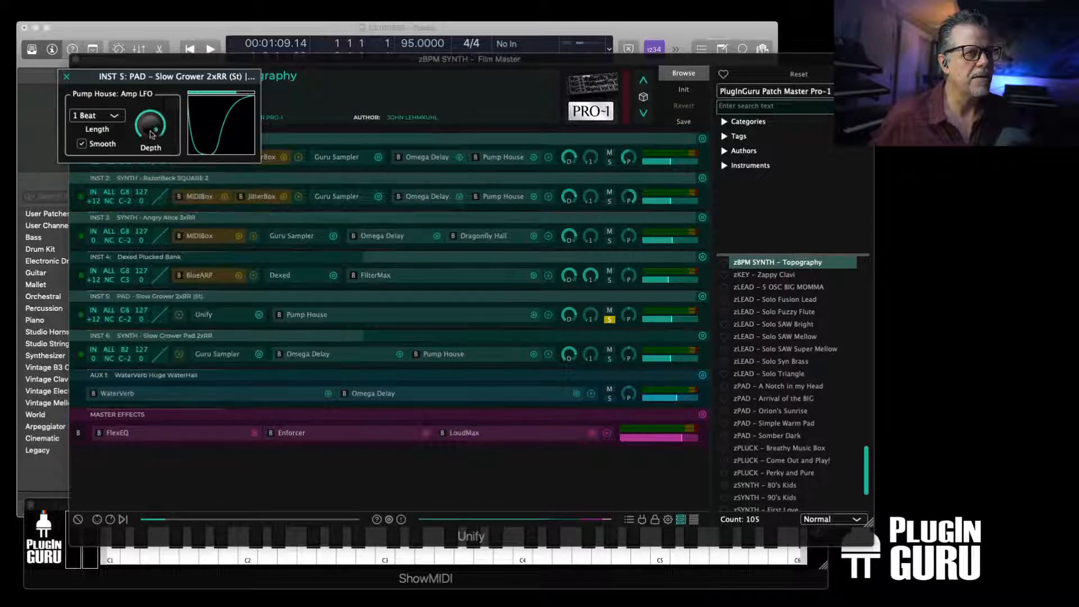
{"action": "left_click", "coordinate": [229, 24]}
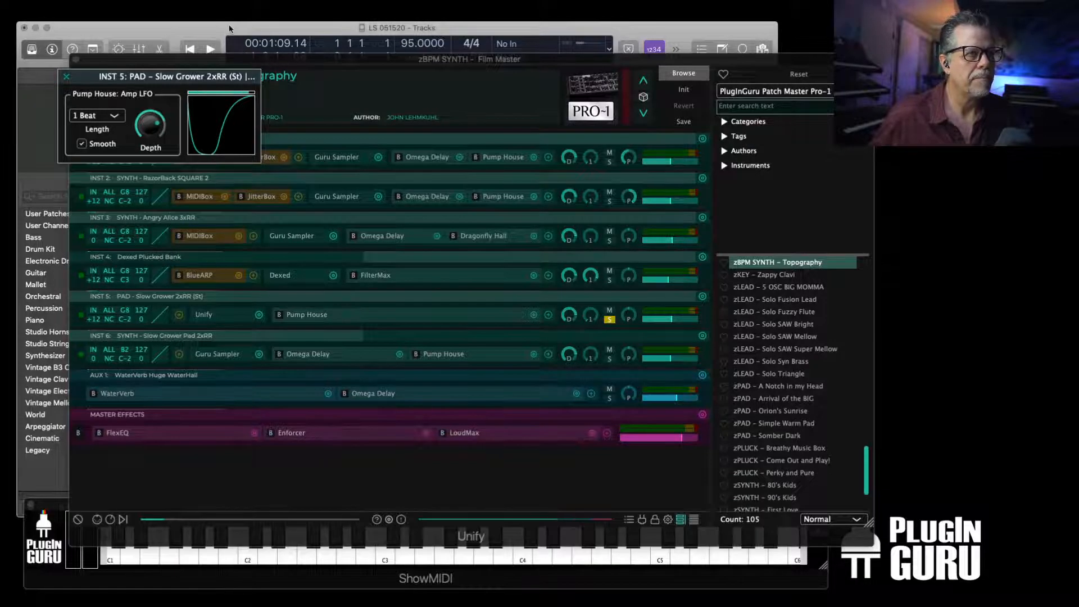
{"action": "key", "text": "space"}
{"action": "left_click_drag", "start_coordinate": [157, 128], "coordinate": [159, 122]}
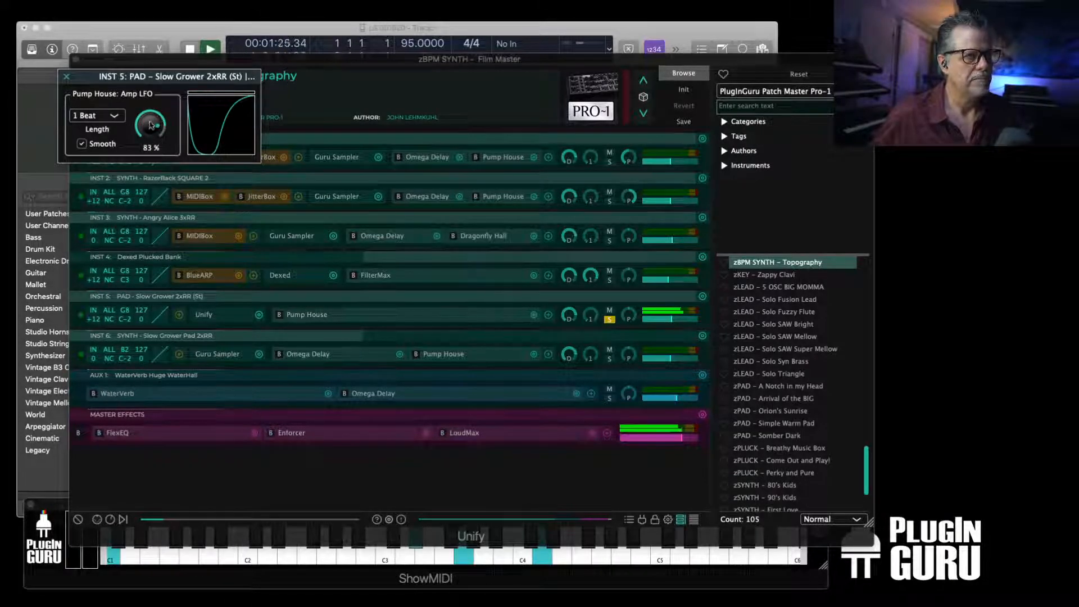
{"action": "left_click", "coordinate": [99, 118]}
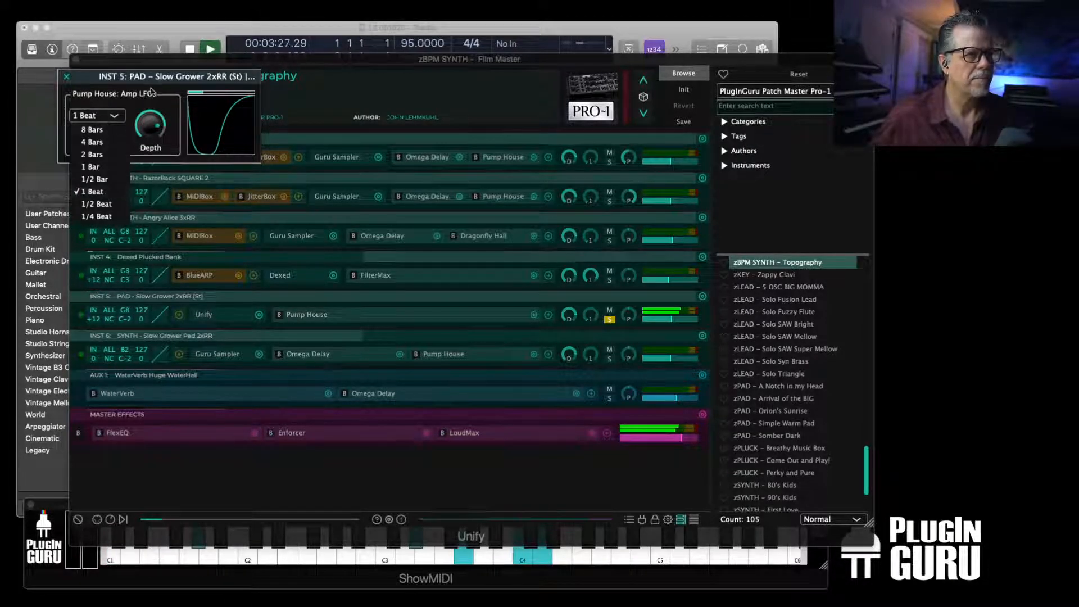
{"action": "left_click", "coordinate": [219, 134]}
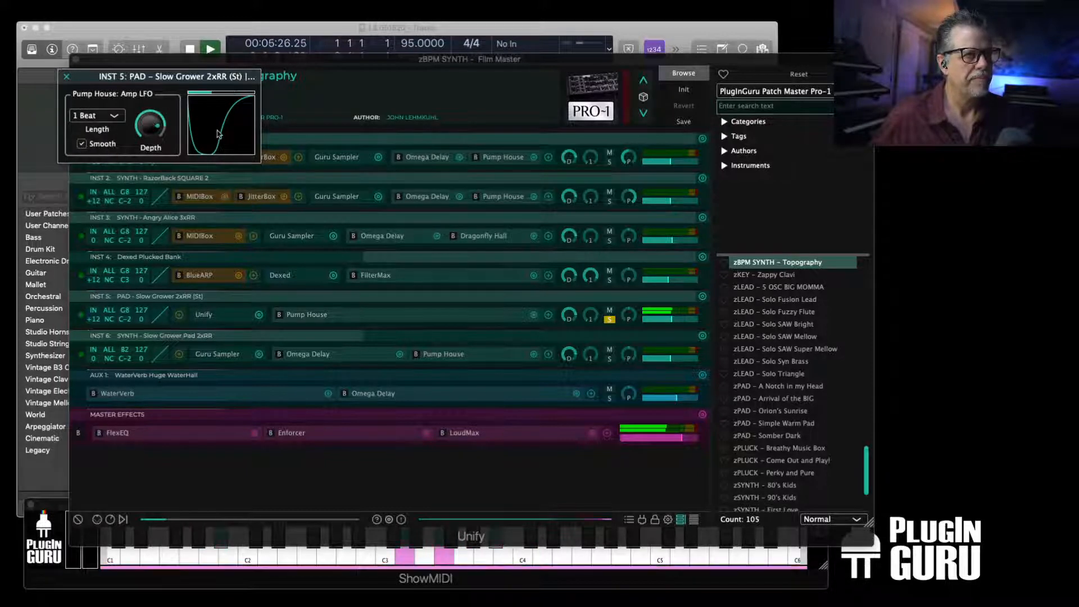
Reshape the Pump House gain curve by moving its rising point later and its lowest point slightly earlier
{"action": "left_click", "coordinate": [219, 134]}
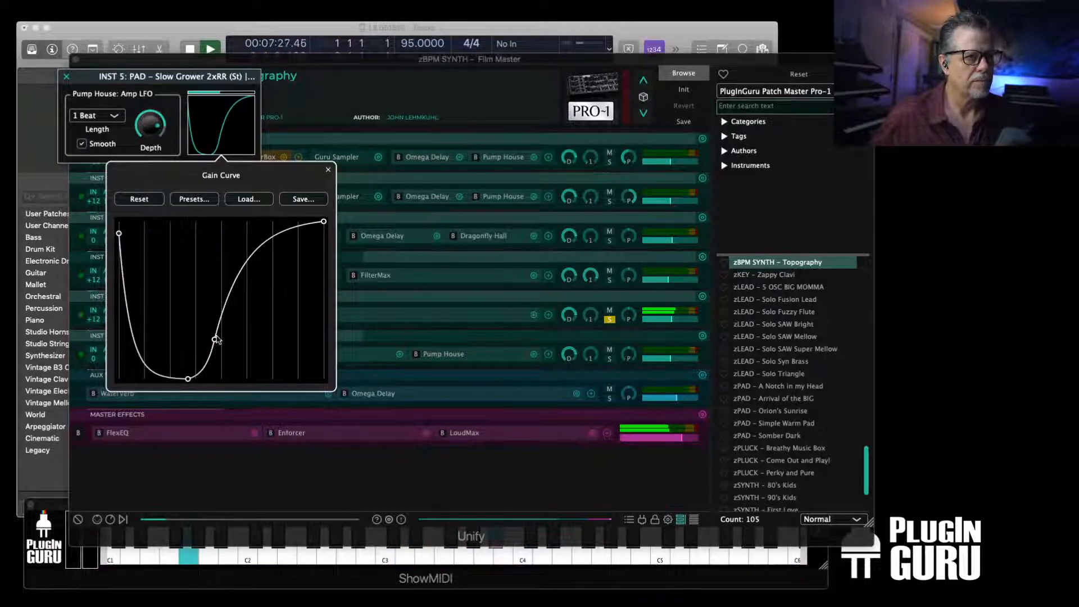
{"action": "left_click_drag", "start_coordinate": [217, 337], "coordinate": [243, 334]}
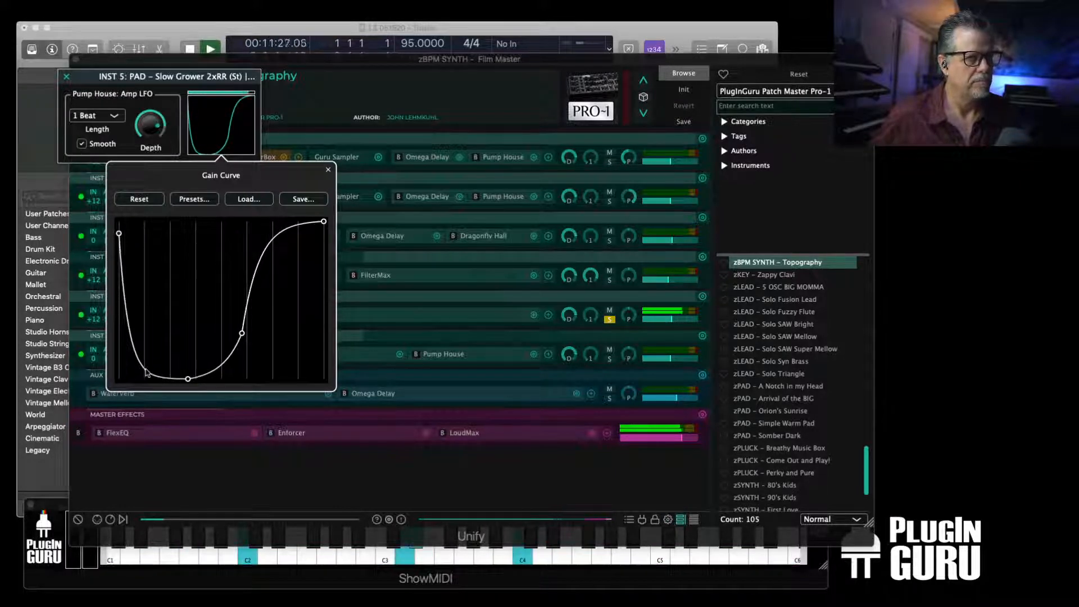
{"action": "left_click_drag", "start_coordinate": [187, 381], "coordinate": [172, 382]}
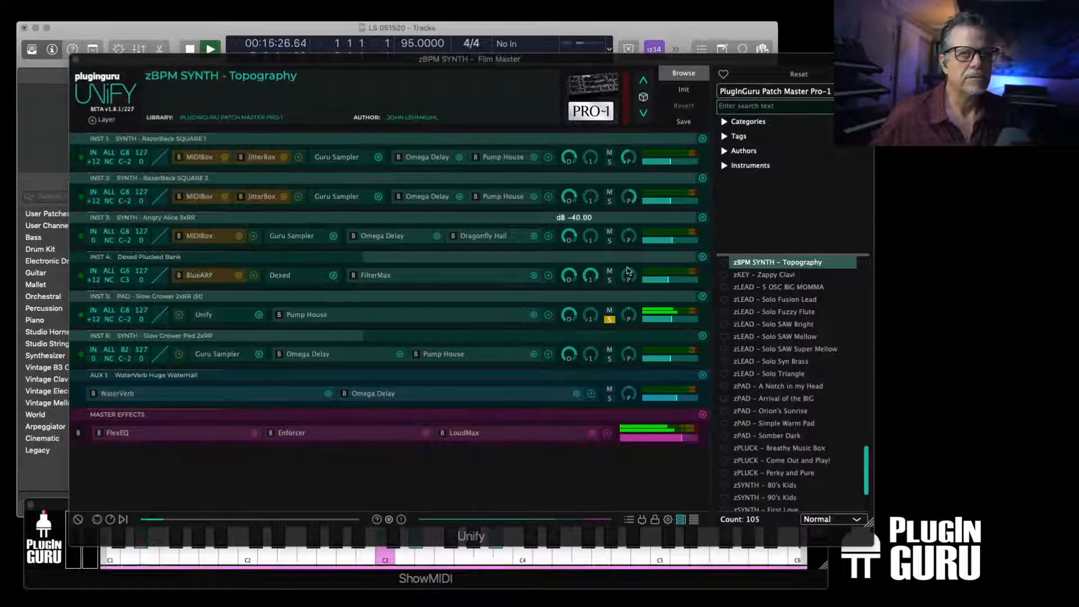
Unsolo the INST 5 pad layer and set its Pump House depth to 78.5%
{"action": "left_click", "coordinate": [610, 319]}
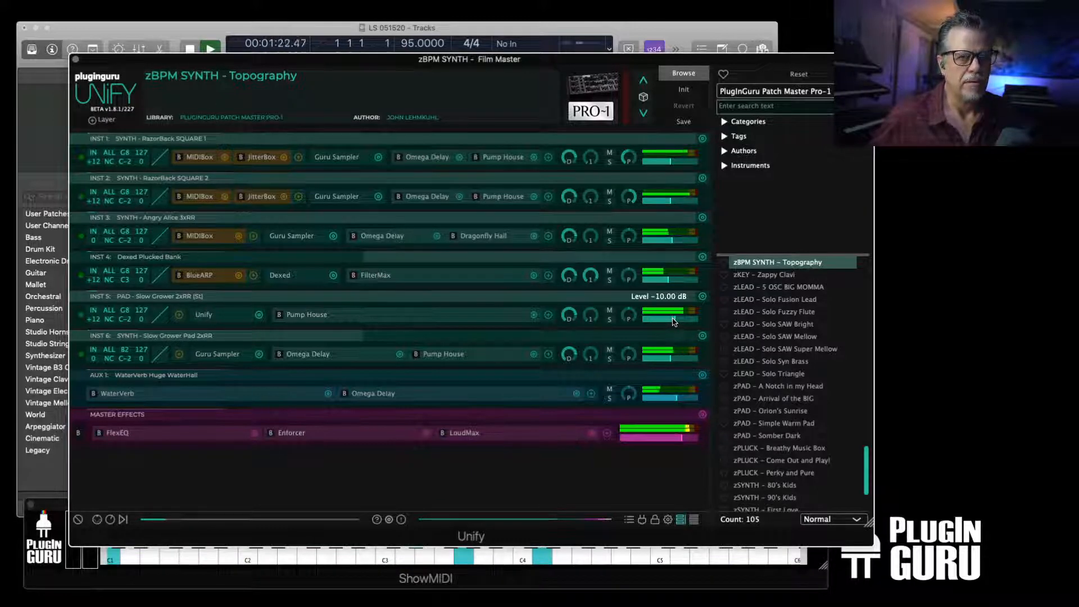
{"action": "left_click", "coordinate": [211, 317]}
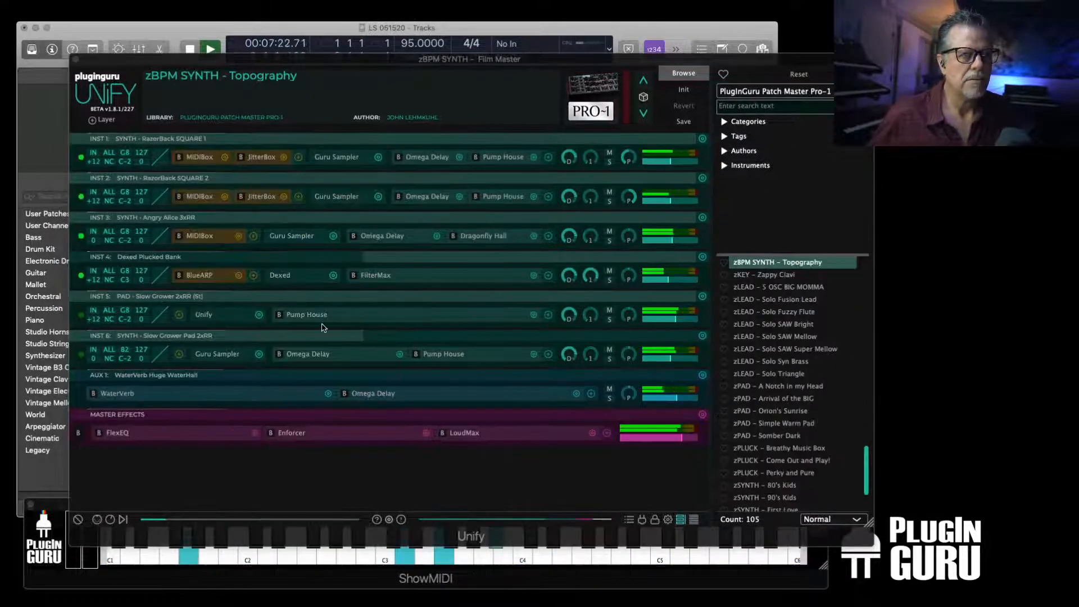
{"action": "left_click", "coordinate": [308, 315]}
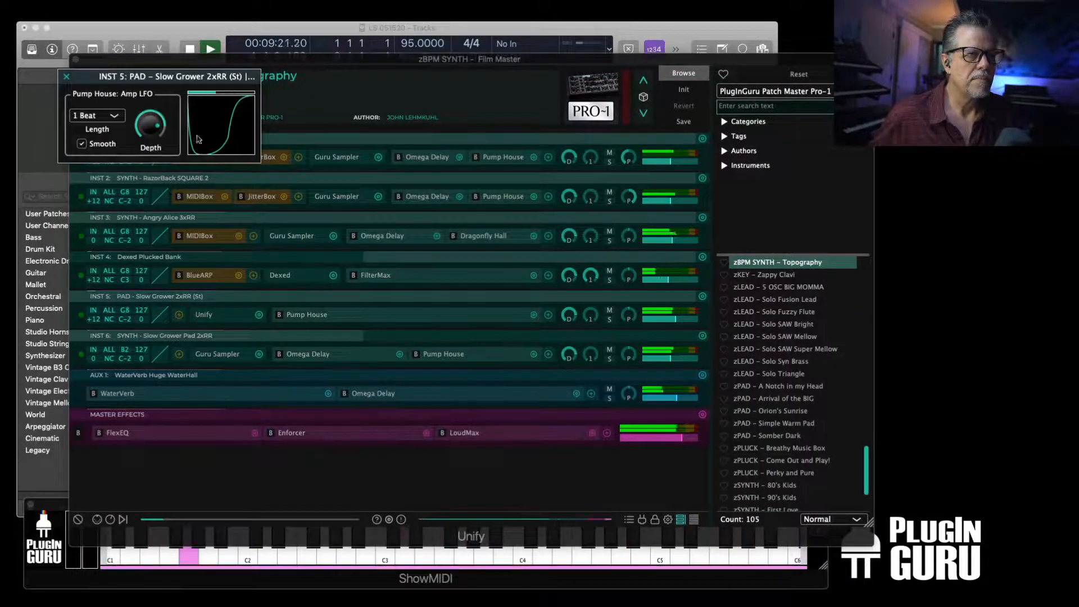
{"action": "left_click_drag", "start_coordinate": [151, 126], "coordinate": [157, 128]}
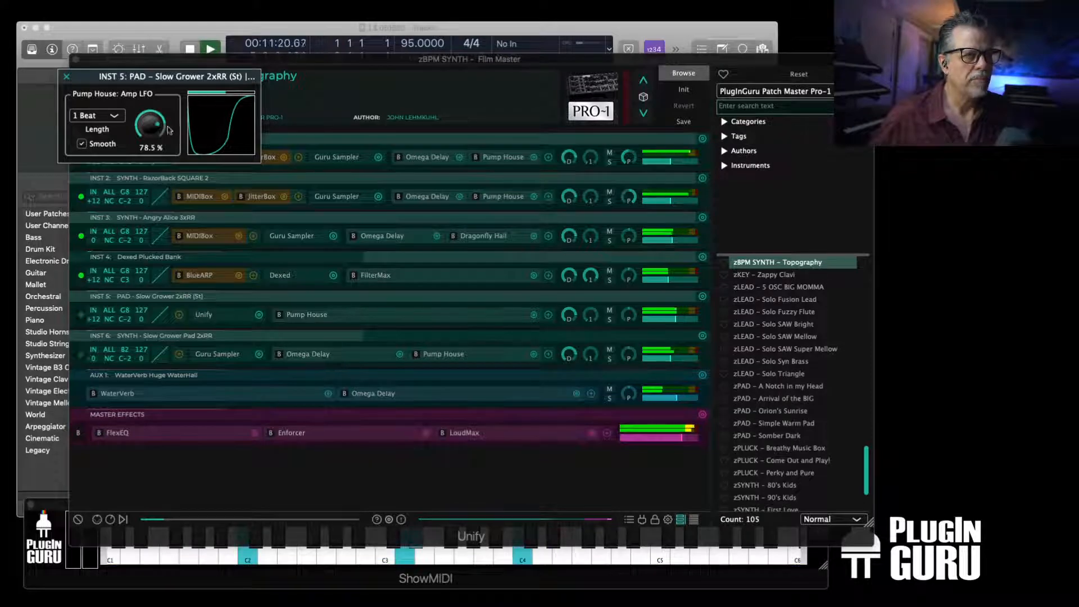
{"action": "key", "text": "space"}
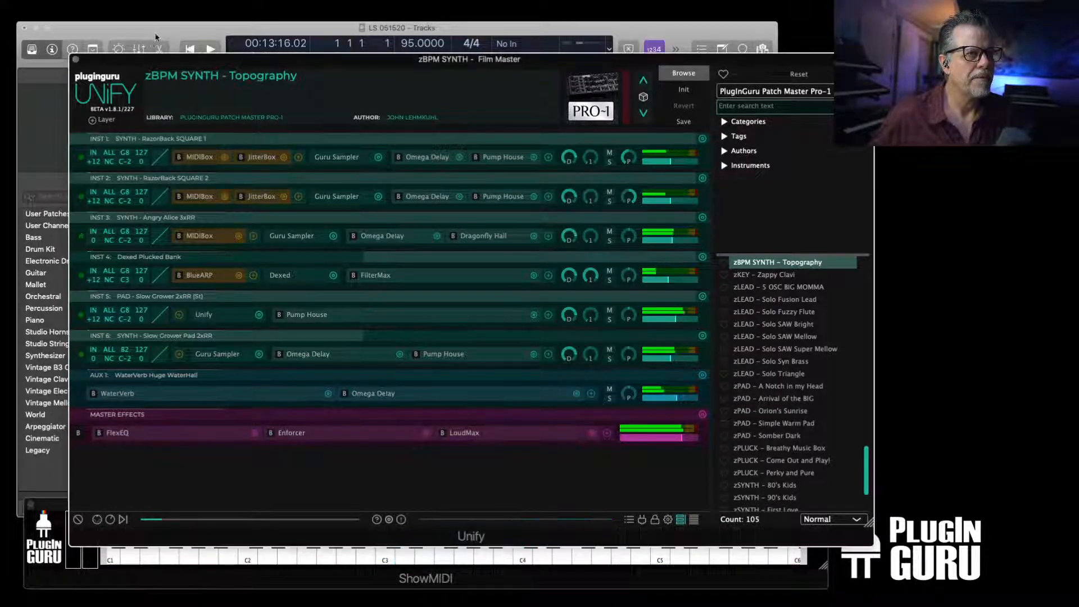
{"action": "left_click", "coordinate": [76, 59]}
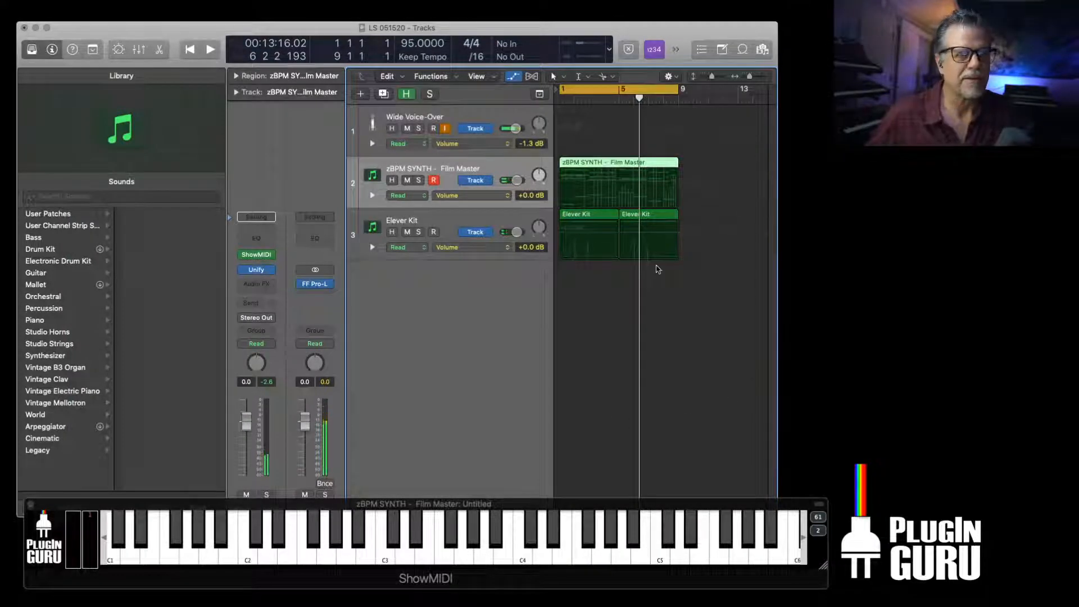
Open the Film Master region in the Piano Roll and play it from bar 1 to just past bar 5
{"action": "double_click", "coordinate": [603, 163]}
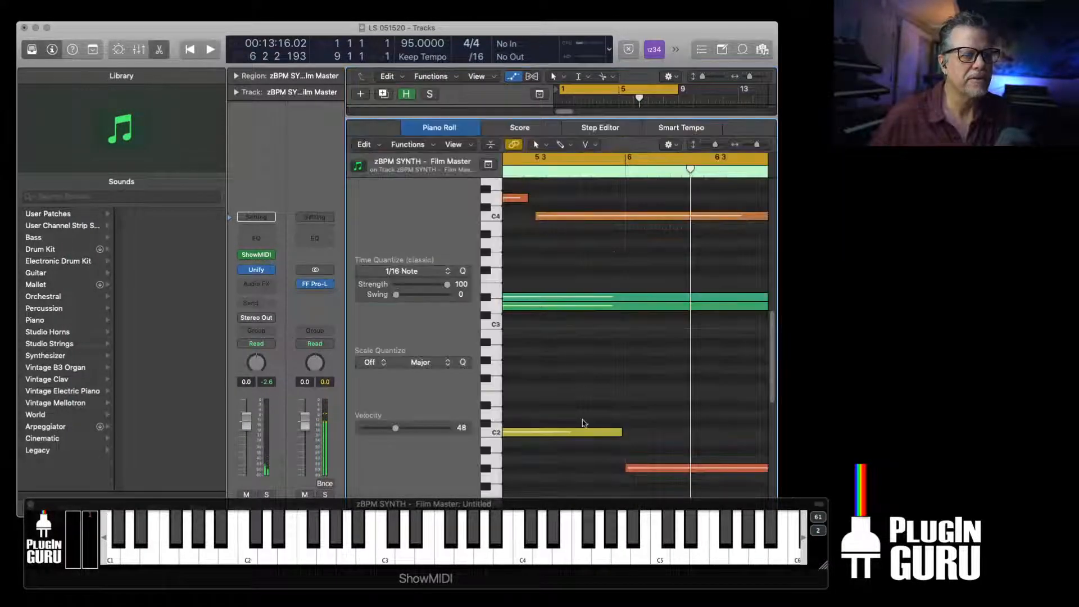
{"action": "key", "text": "z"}
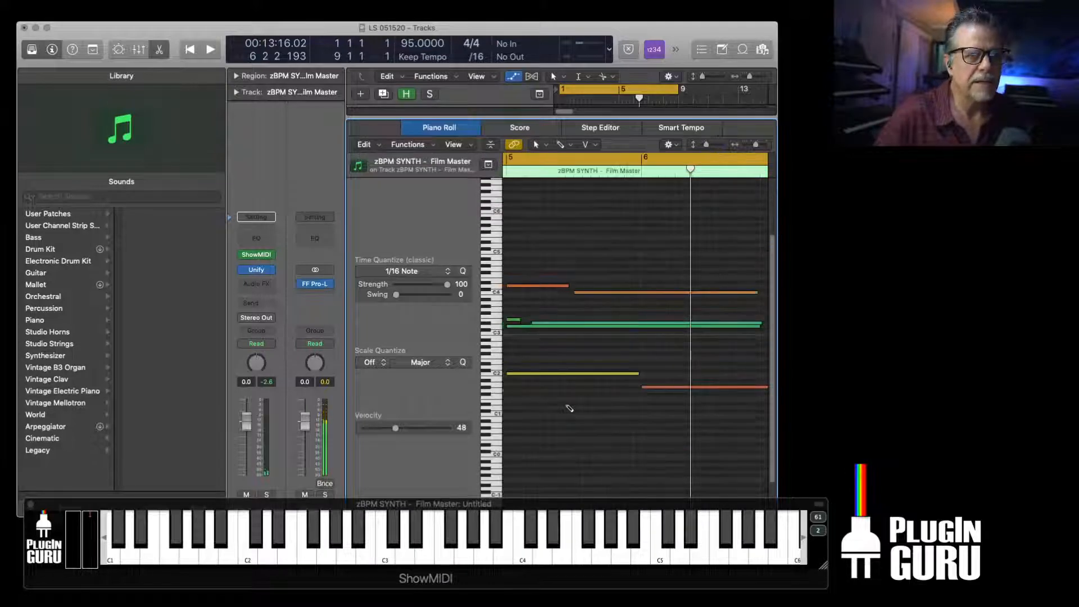
{"action": "key", "text": "Return"}
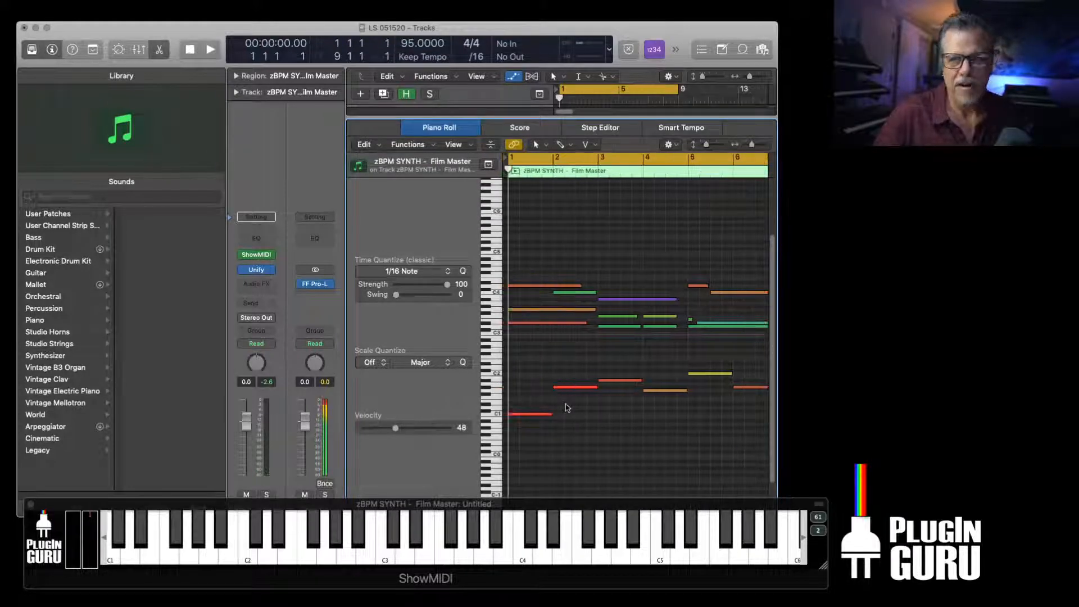
{"action": "key", "text": "space"}
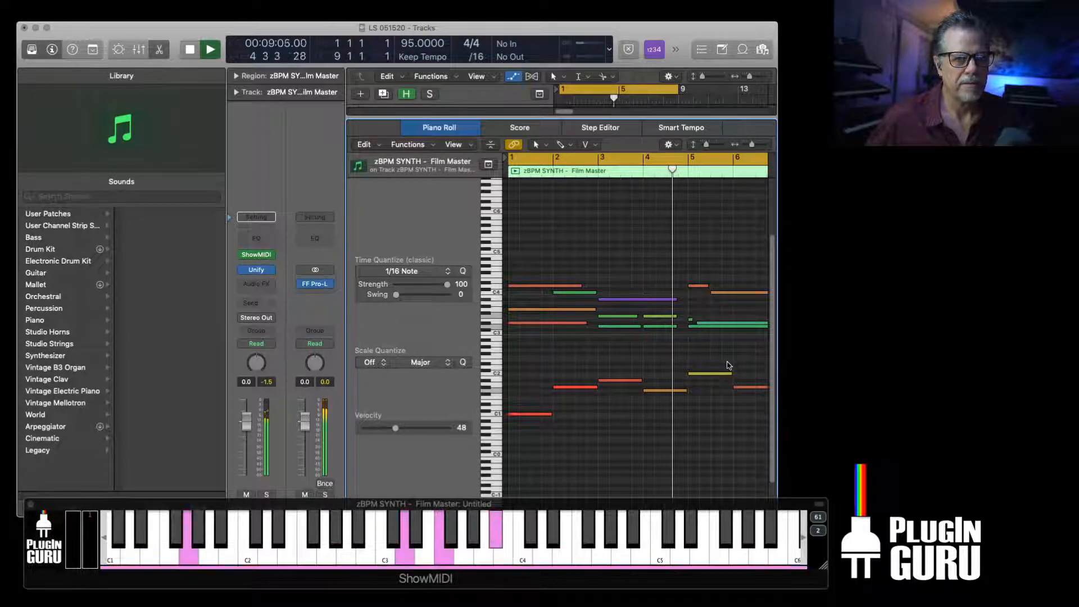
{"action": "key", "text": "space"}
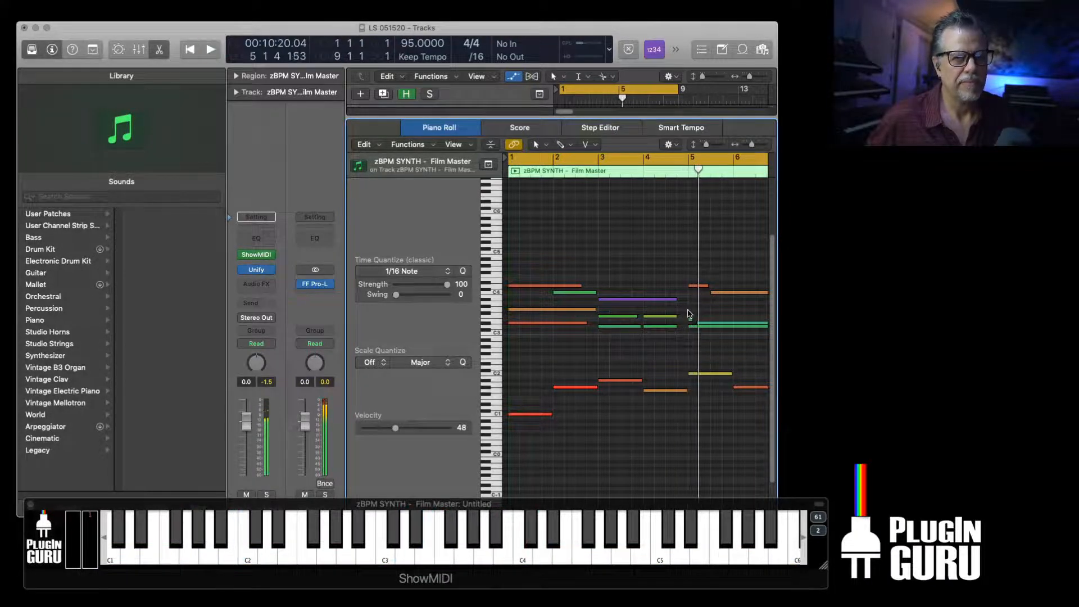
Remove the short stray note at bar 5 and extend the long note just below it back to the bar's start
{"action": "left_click", "coordinate": [692, 320]}
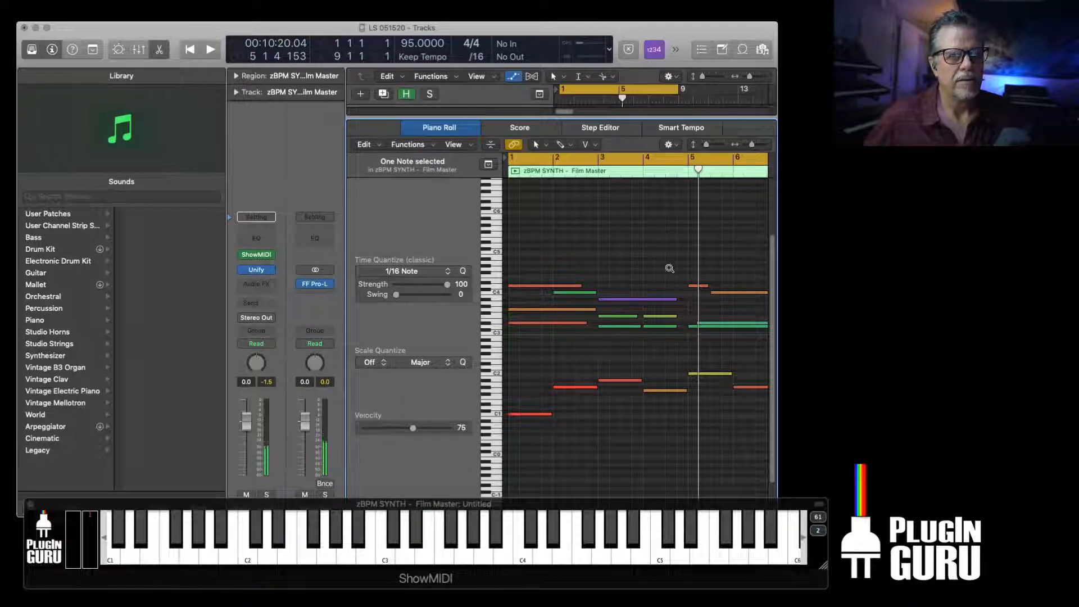
{"action": "left_click_drag", "start_coordinate": [668, 267], "coordinate": [630, 332]}
{"action": "left_click", "coordinate": [648, 389], "text": "ctrl+alt"}
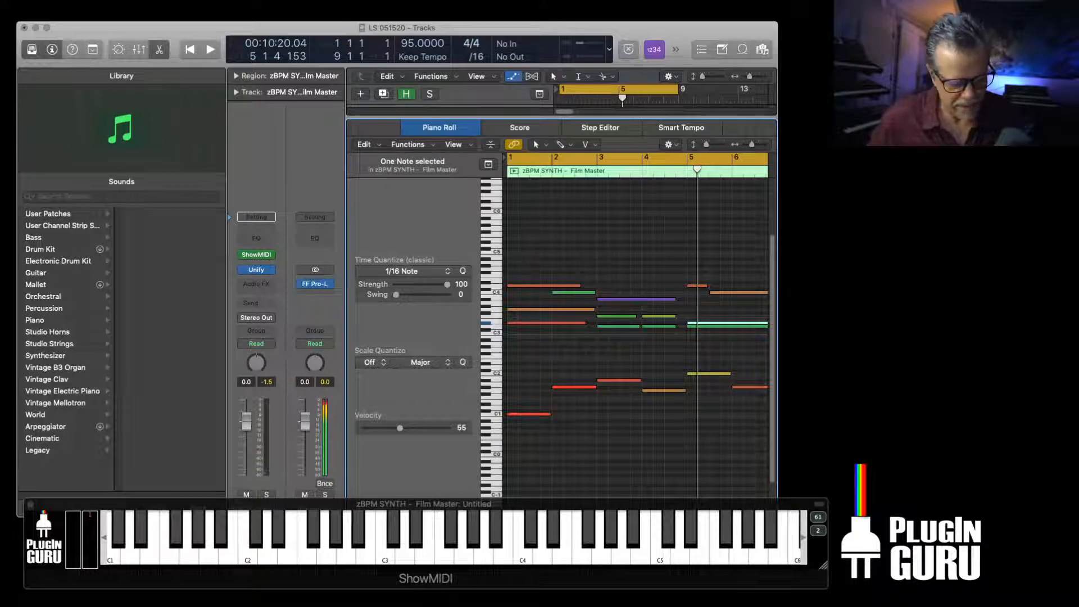
In the mixer, lower the Film Master track's volume to -2.2 dB and the Elever Kit track's volume to -2.9 dB
{"action": "key", "text": "x"}
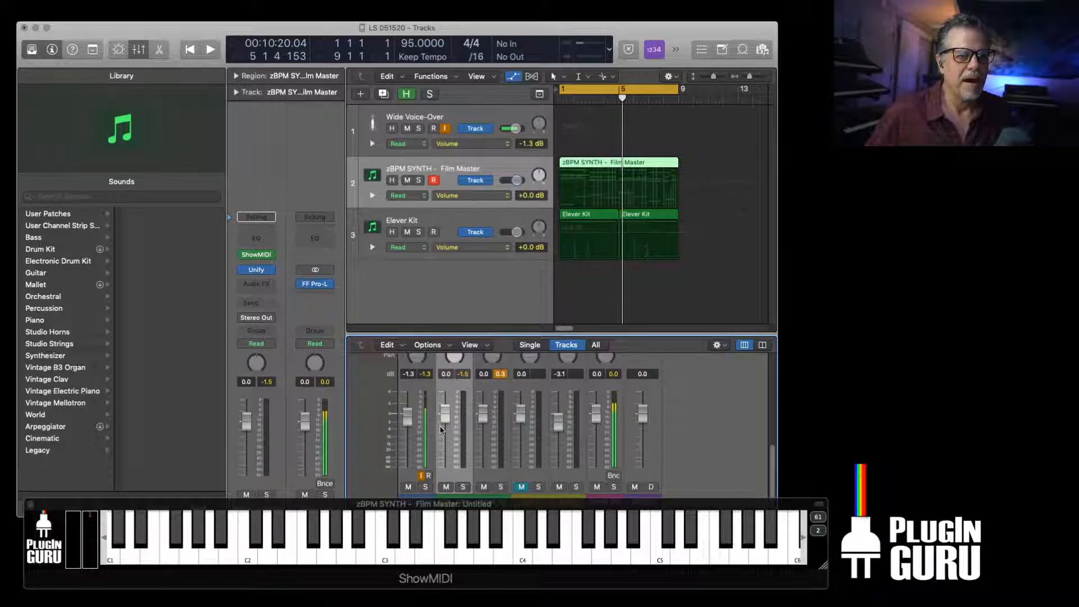
{"action": "mouse_move", "coordinate": [446, 421]}
{"action": "left_mouse_down"}
{"action": "mouse_move", "coordinate": [483, 422]}
{"action": "mouse_move", "coordinate": [446, 421]}
{"action": "left_mouse_up"}
{"action": "key", "text": "space"}
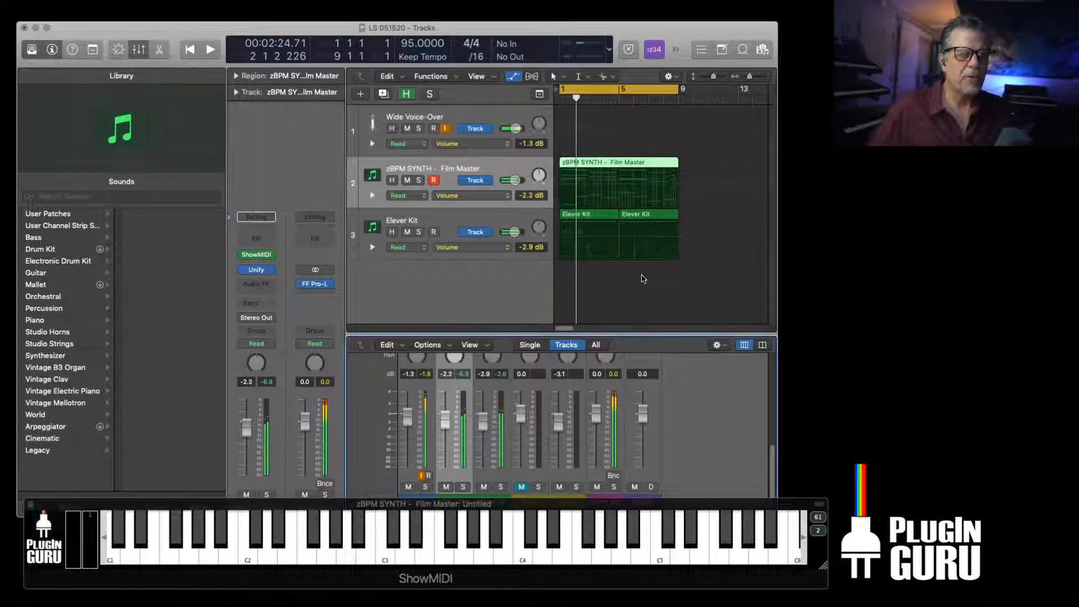
{"action": "left_click", "coordinate": [633, 291]}
{"action": "key", "text": "space"}
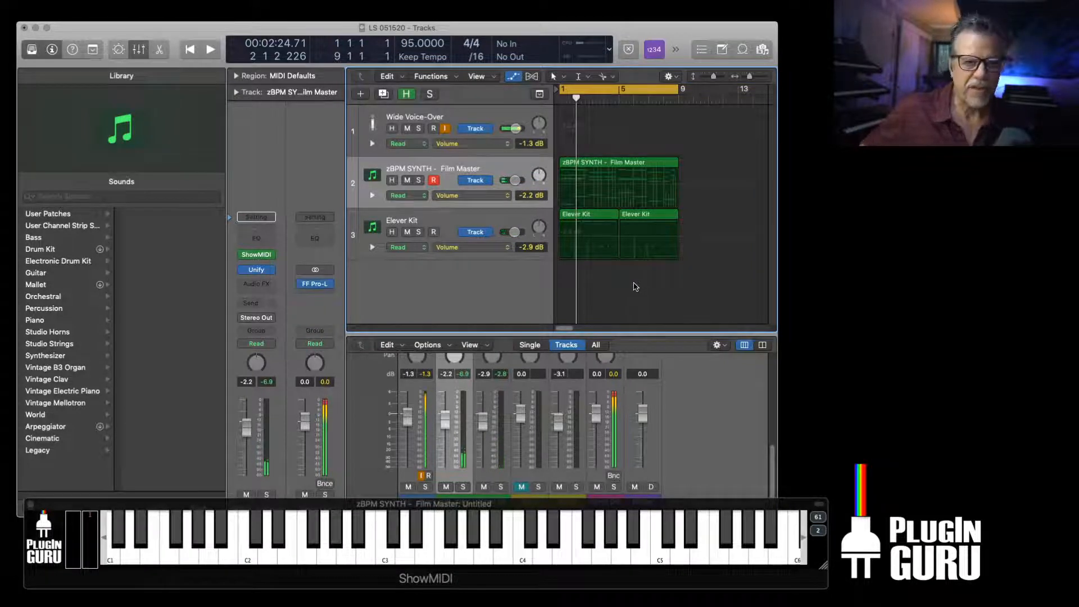
{"action": "left_click", "coordinate": [490, 174]}
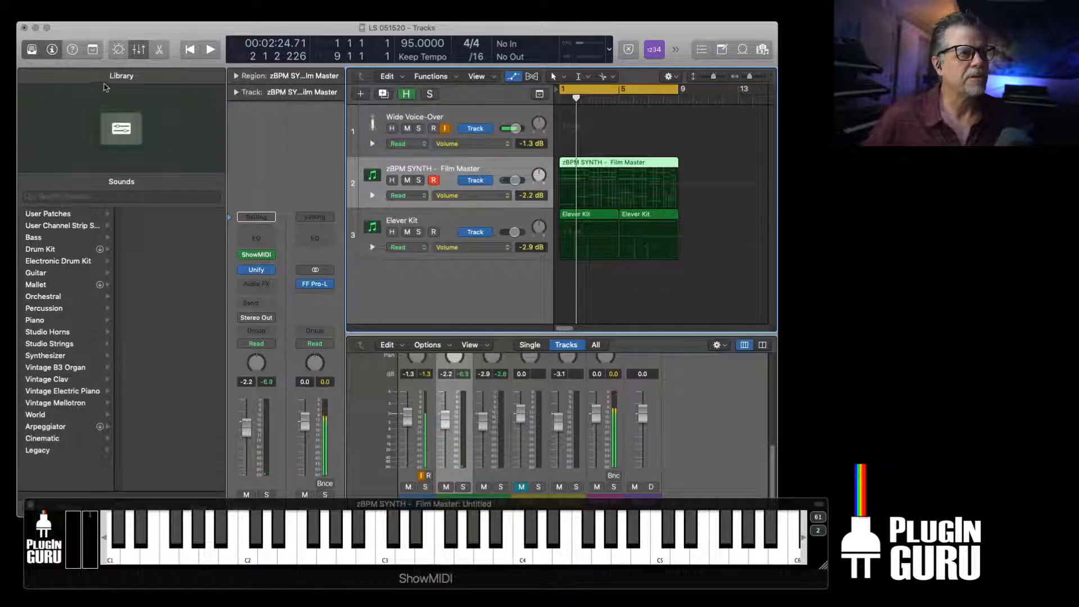
{"action": "left_click", "coordinate": [135, 51]}
{"action": "left_click", "coordinate": [134, 51]}
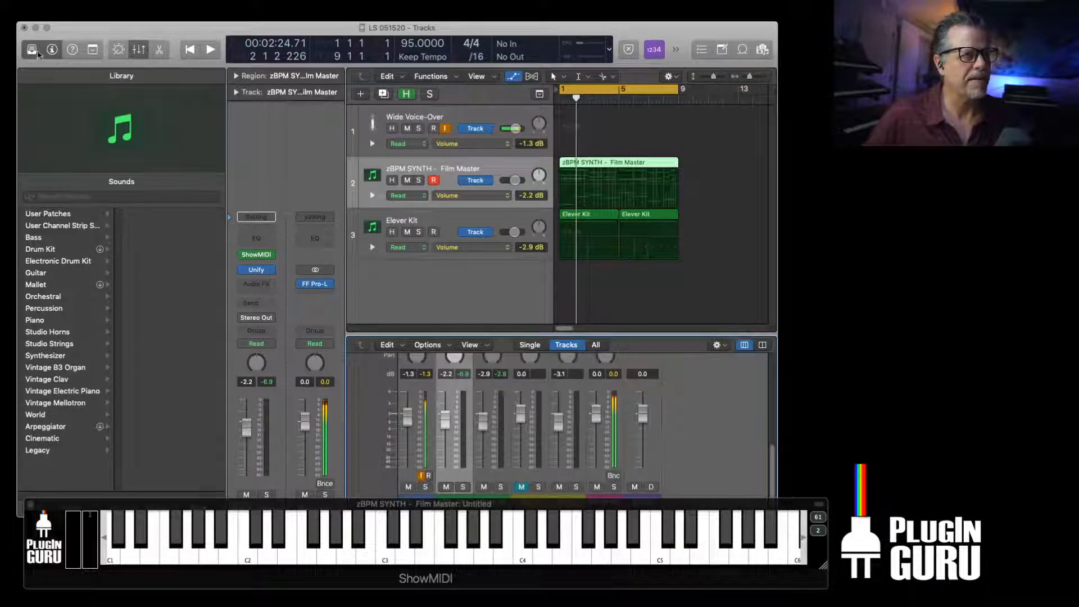
Hide the Library, keep the Inspector shown, and open the Film Master track's Unify instrument
{"action": "left_click", "coordinate": [52, 49]}
{"action": "left_click", "coordinate": [33, 51]}
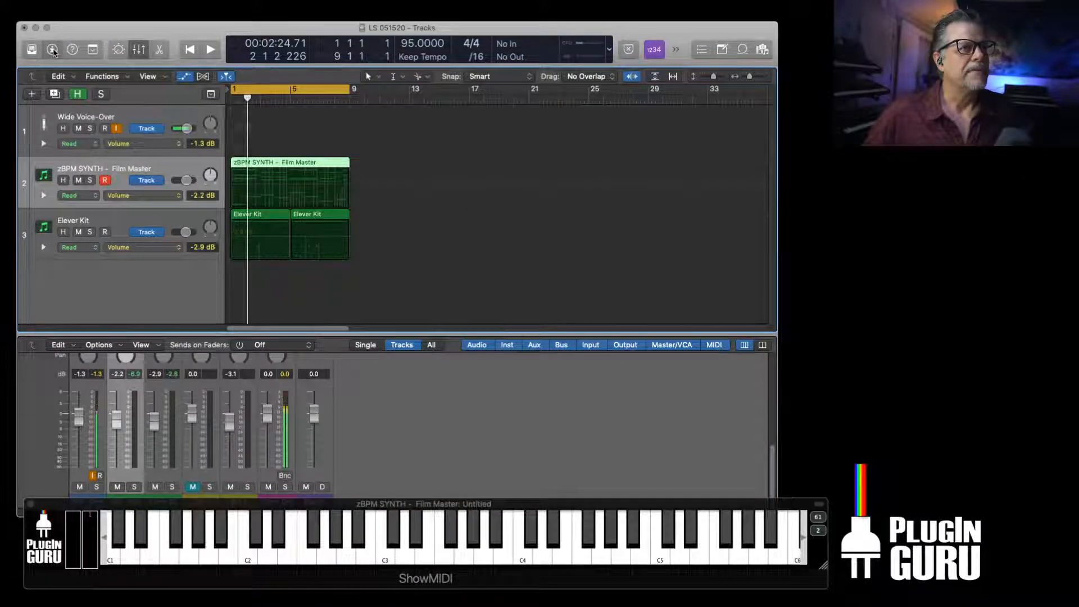
{"action": "left_click", "coordinate": [51, 50]}
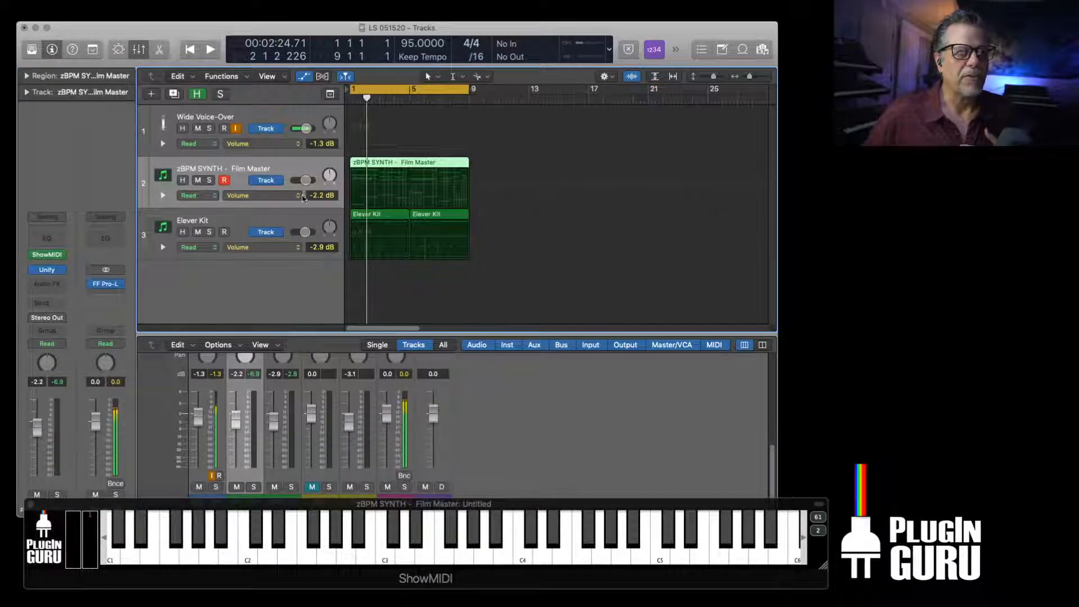
{"action": "left_click", "coordinate": [46, 270]}
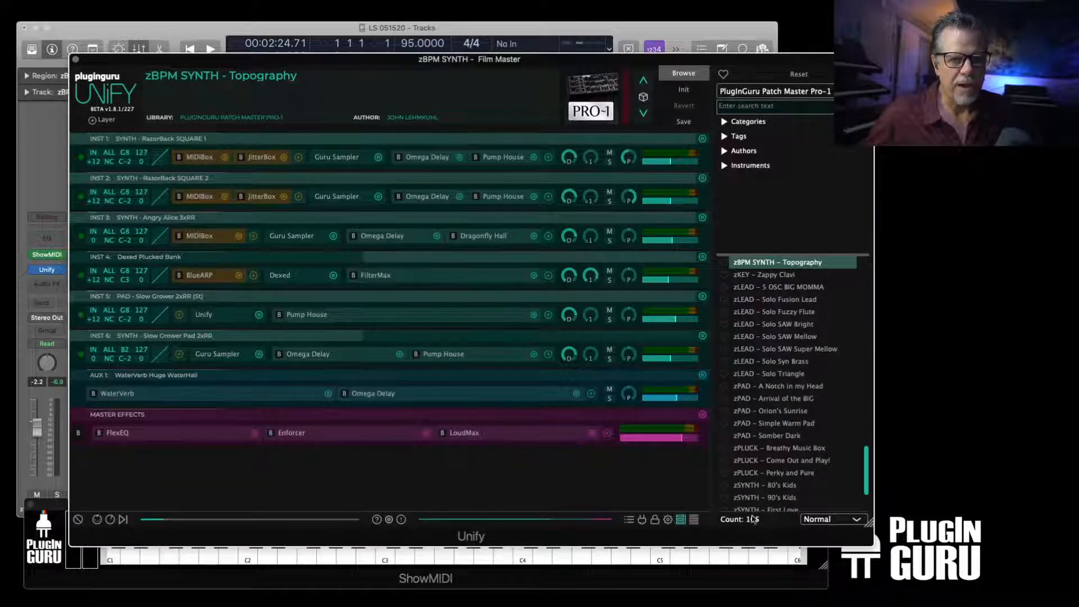
Examine the Unify settings, in particular the Patch Browser option that shows the patch-load options menu
{"action": "left_click", "coordinate": [668, 519]}
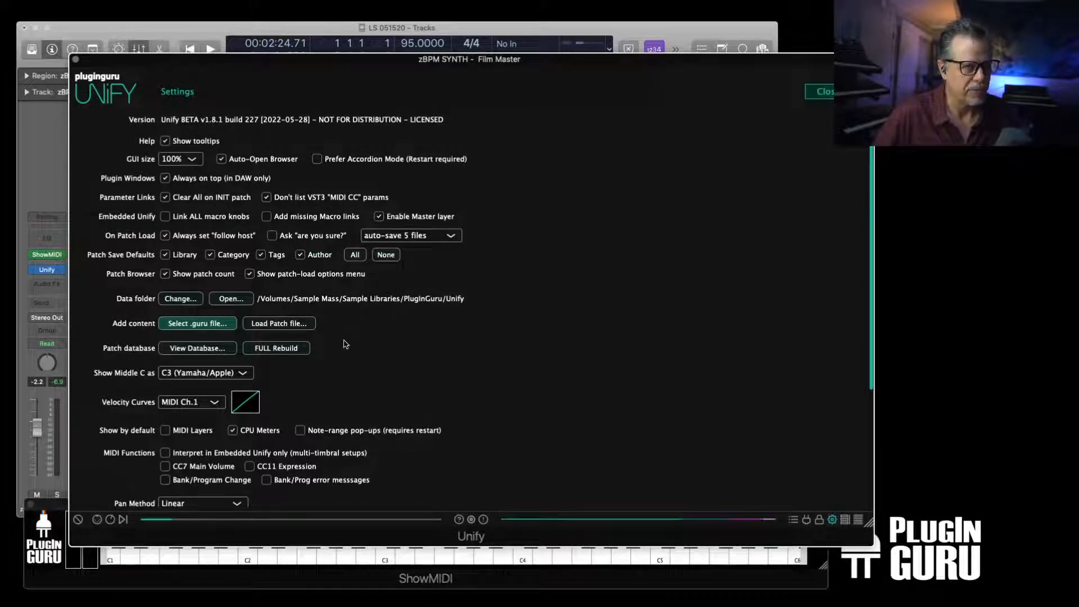
{"action": "scroll", "coordinate": [346, 344], "scroll_direction": "down", "scroll_amount": 1}
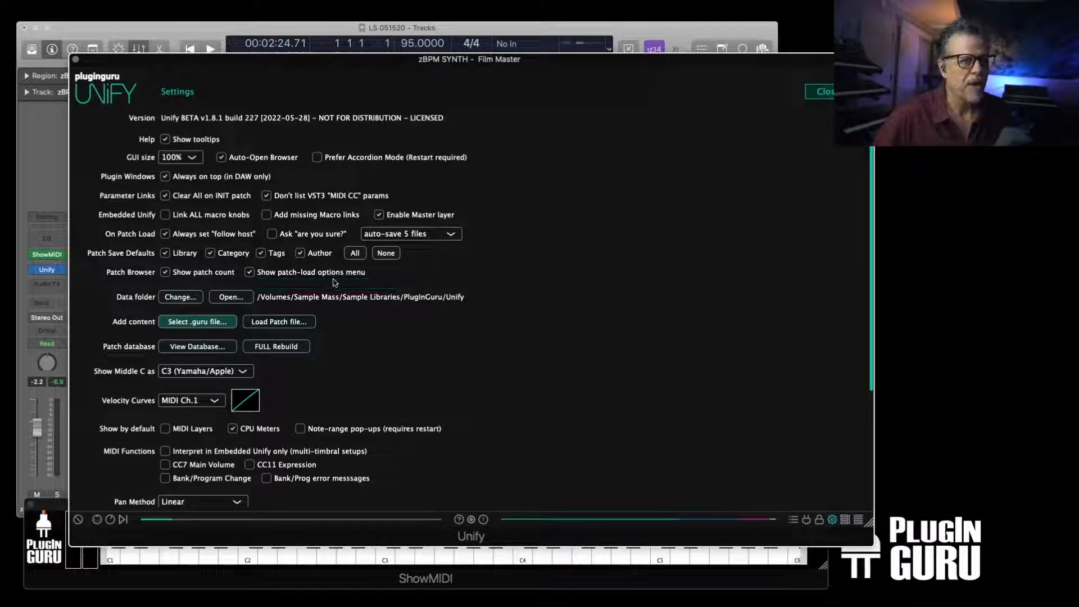
{"action": "left_click", "coordinate": [827, 104]}
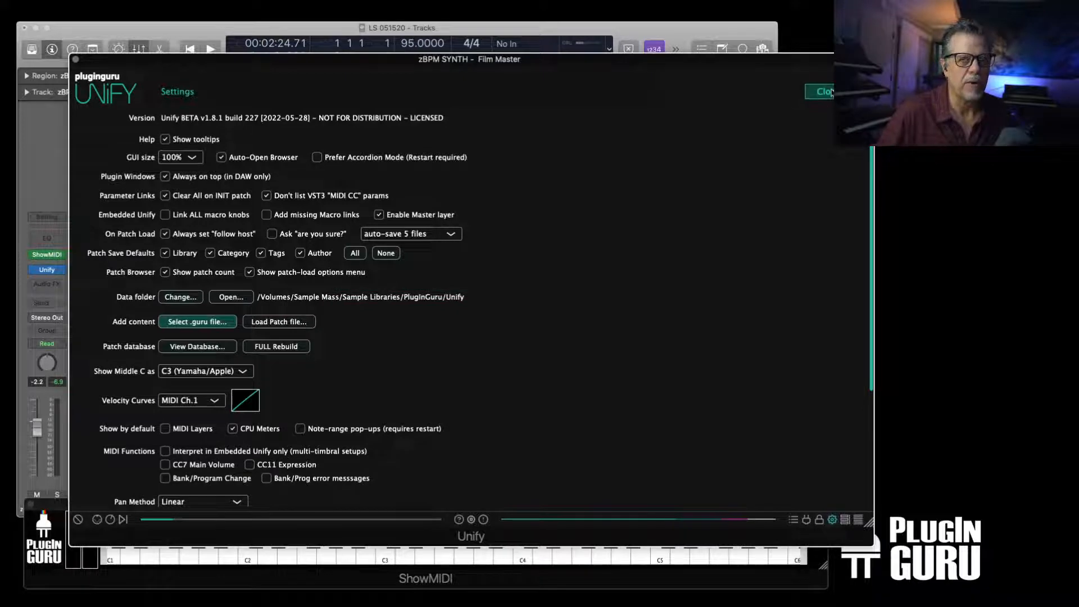
Set the patch-load mode to Unify layer and add zBPM SYNTH - Moving Oceans as a layer of the Topography patch
{"action": "left_click", "coordinate": [824, 519]}
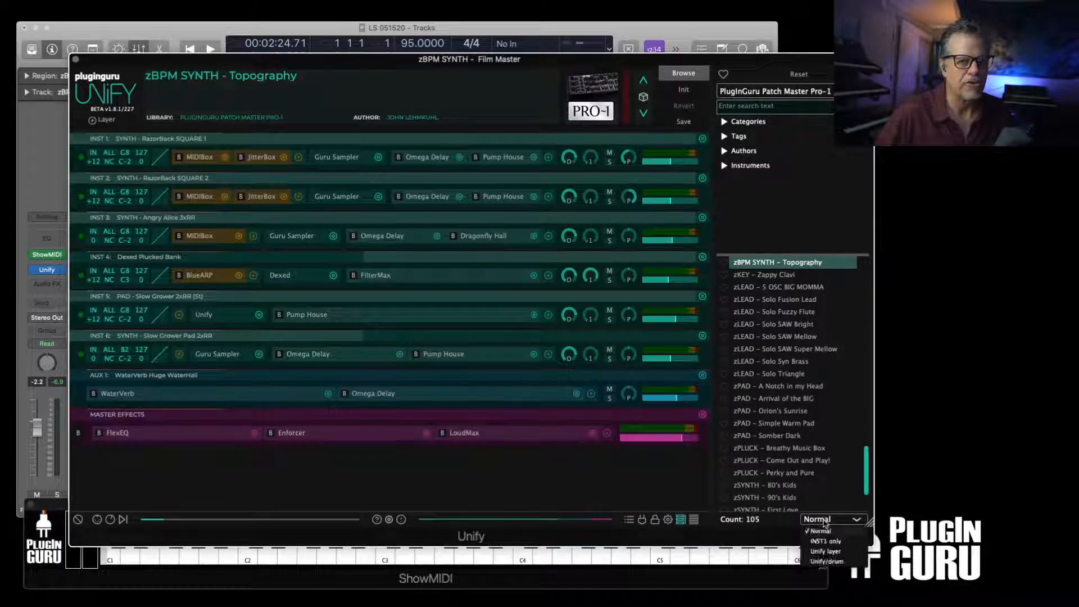
{"action": "left_click", "coordinate": [816, 552]}
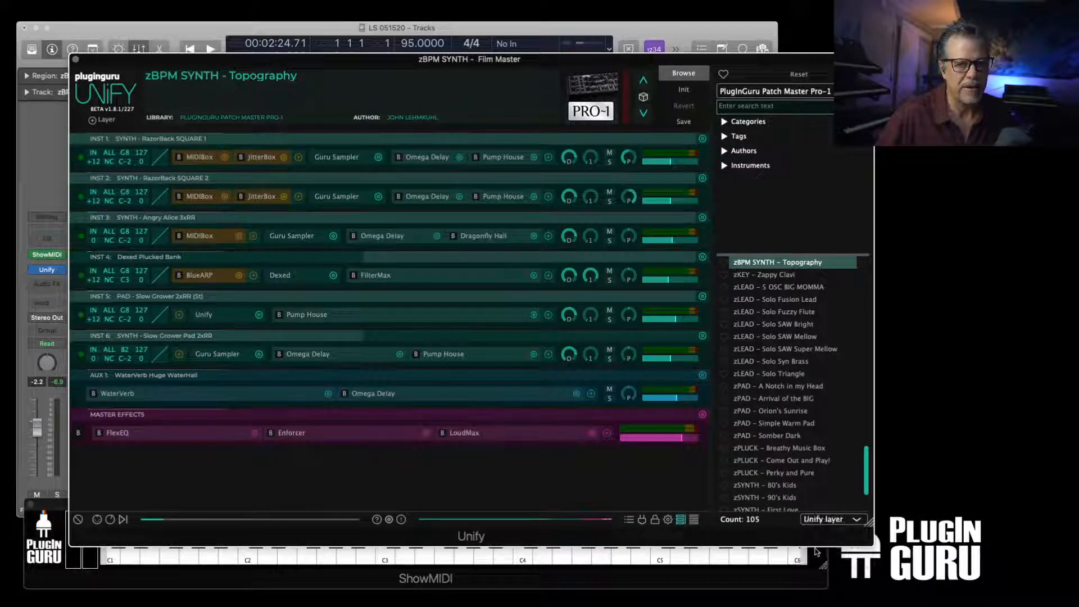
{"action": "scroll", "coordinate": [768, 399], "scroll_direction": "up", "scroll_amount": 5}
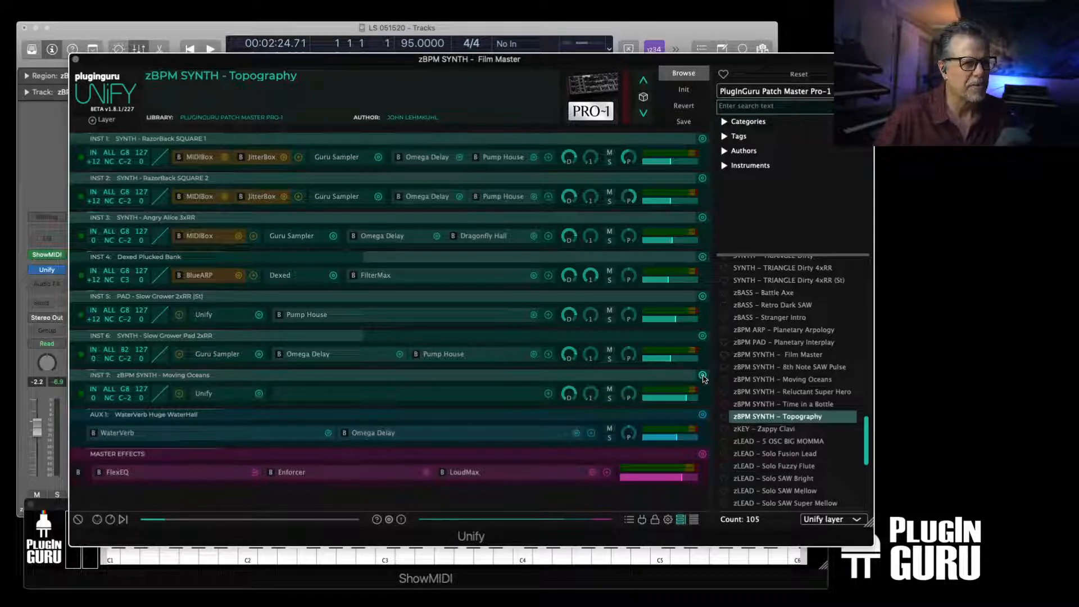
Play the arrangement to hear the Topography patch with the added Moving Oceans layer, and stop playback
{"action": "left_click", "coordinate": [582, 28]}
{"action": "key", "text": "space"}
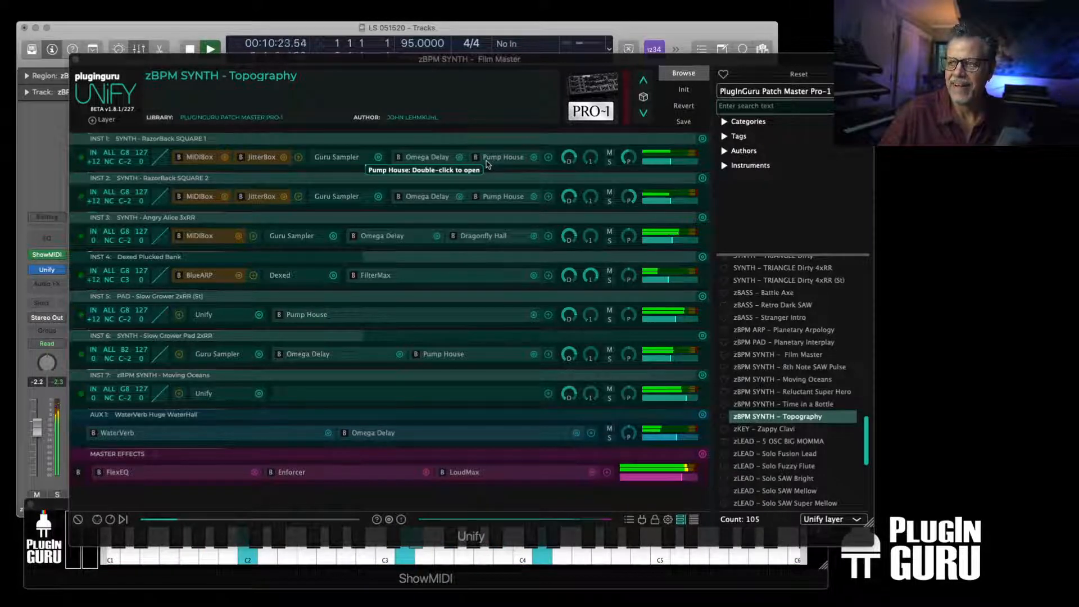
{"action": "key", "text": "space"}
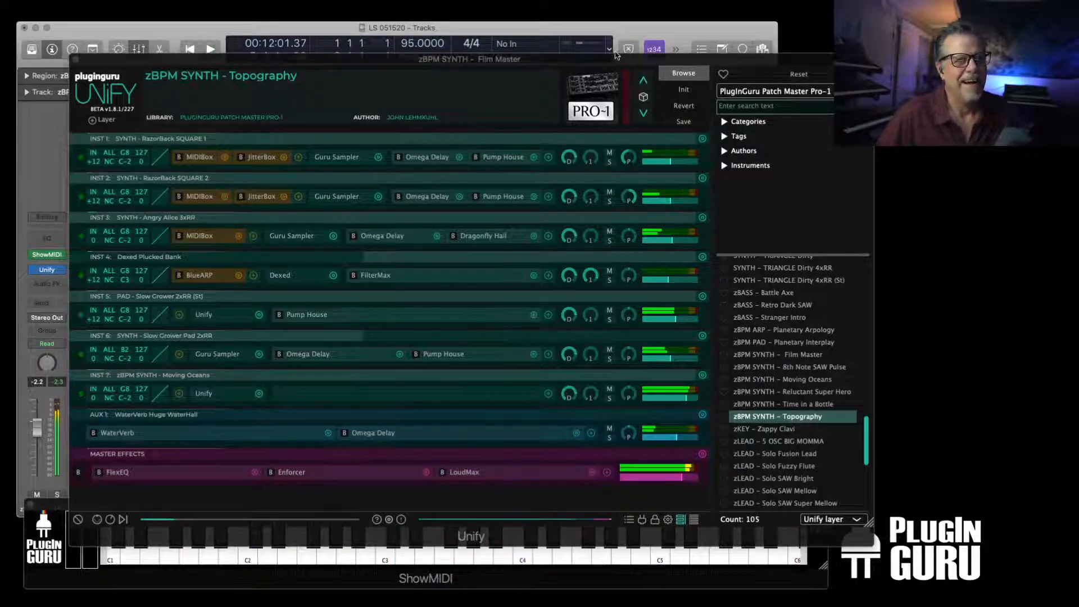
Review the available patch-load modes and the settings for what is shown by default, such as MIDI Layers
{"action": "left_click", "coordinate": [836, 520]}
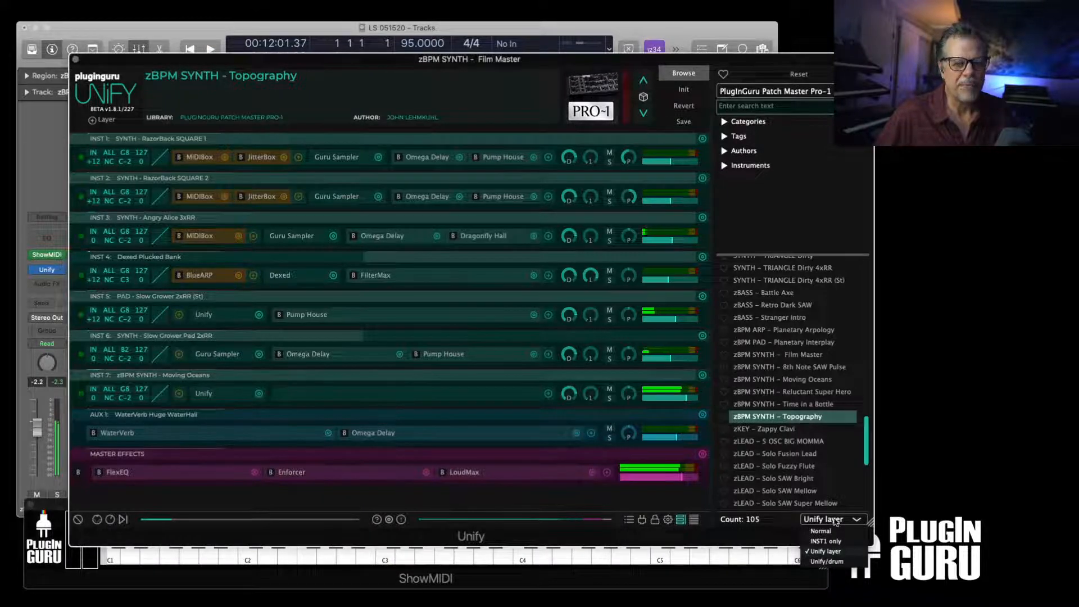
{"action": "left_click", "coordinate": [724, 540]}
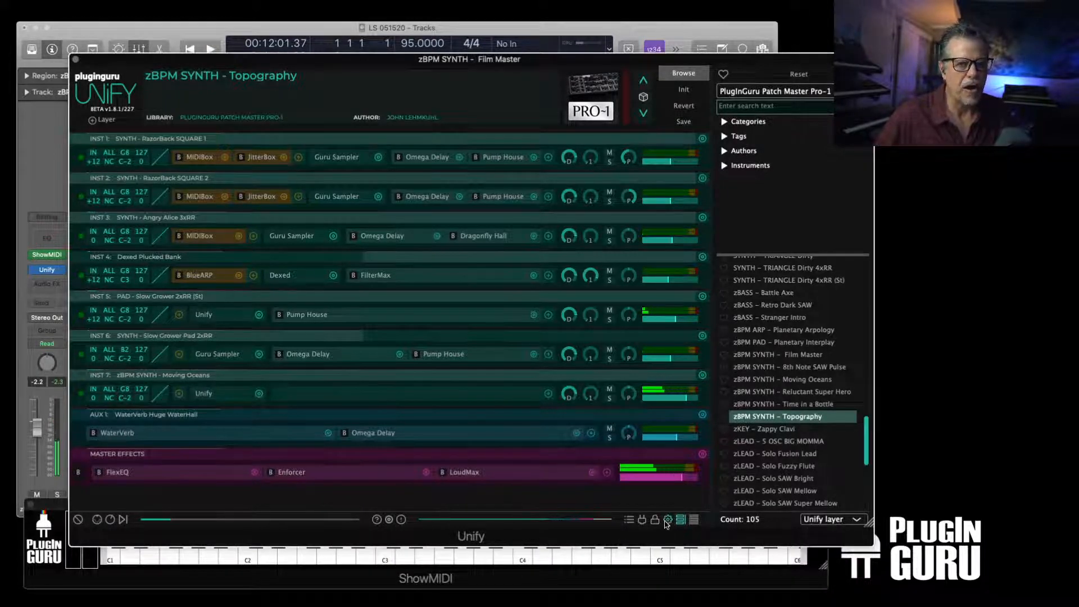
{"action": "left_click", "coordinate": [668, 520]}
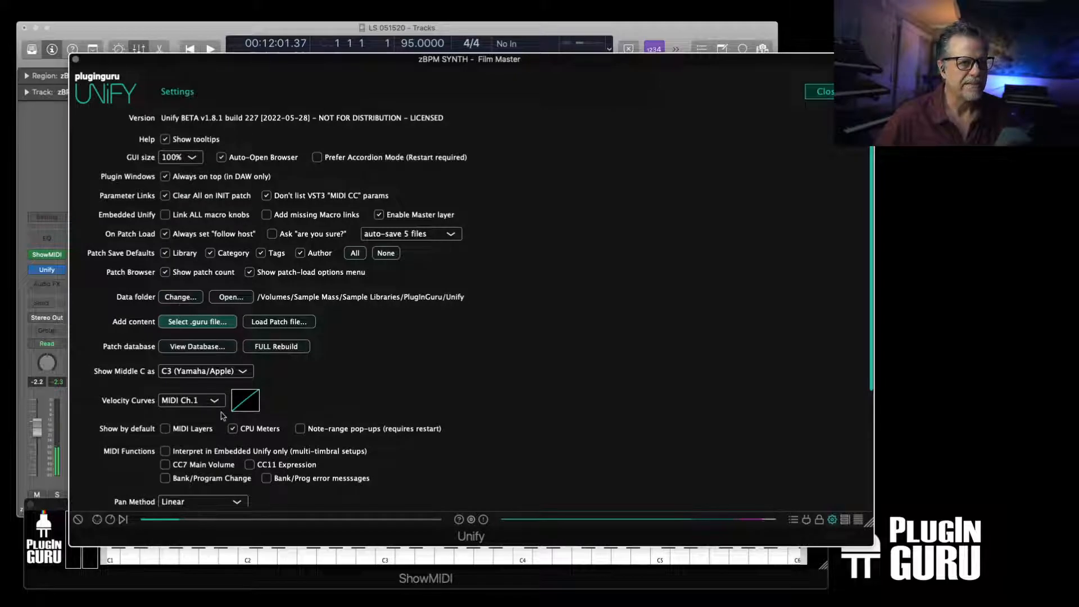
{"action": "scroll", "coordinate": [222, 415], "scroll_direction": "down", "scroll_amount": 3}
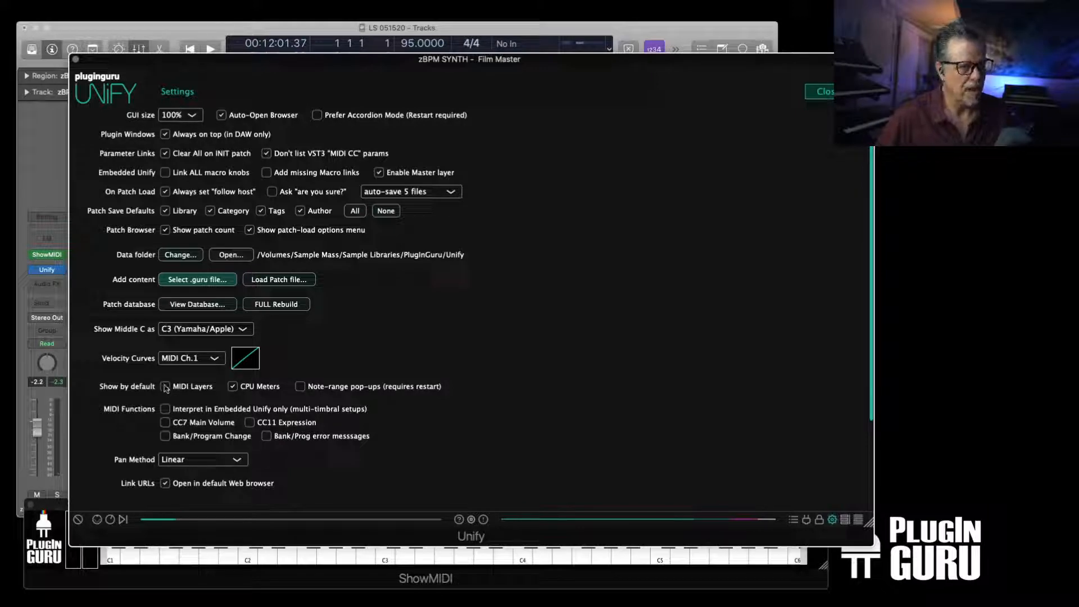
{"action": "left_click", "coordinate": [818, 94]}
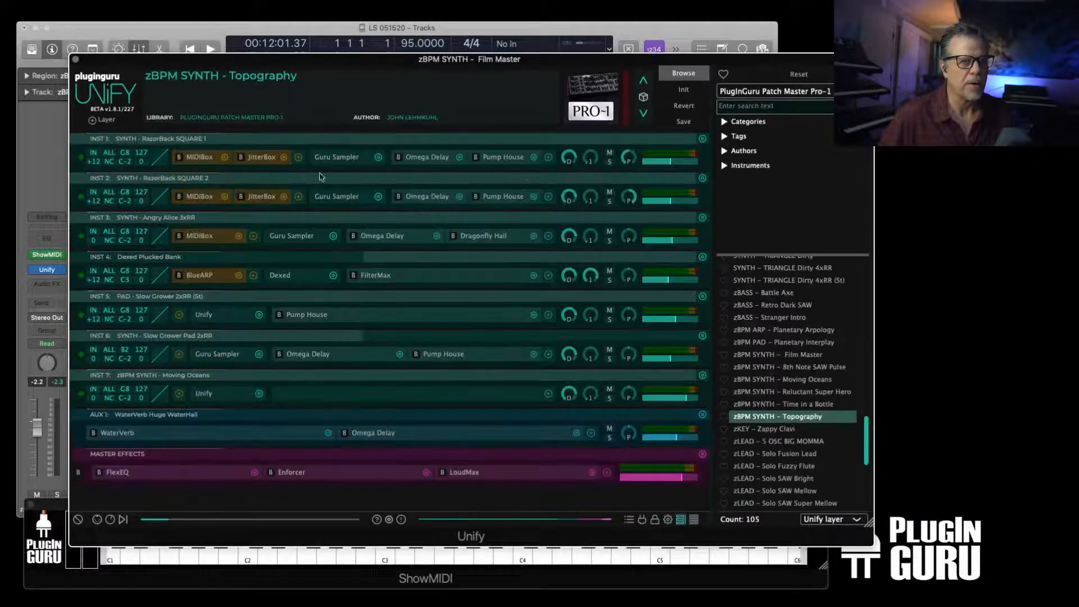
Try adding an empty MIDI effects layer above the instrument layers, and remove it again
{"action": "left_click", "coordinate": [107, 121]}
{"action": "mouse_move", "coordinate": [129, 165]}
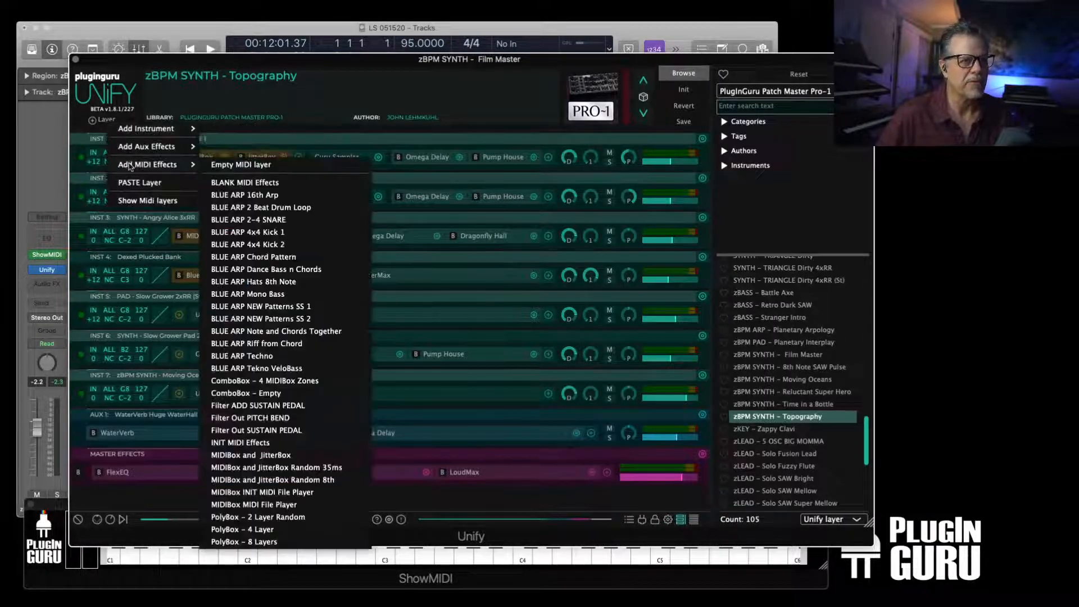
{"action": "left_click", "coordinate": [254, 164]}
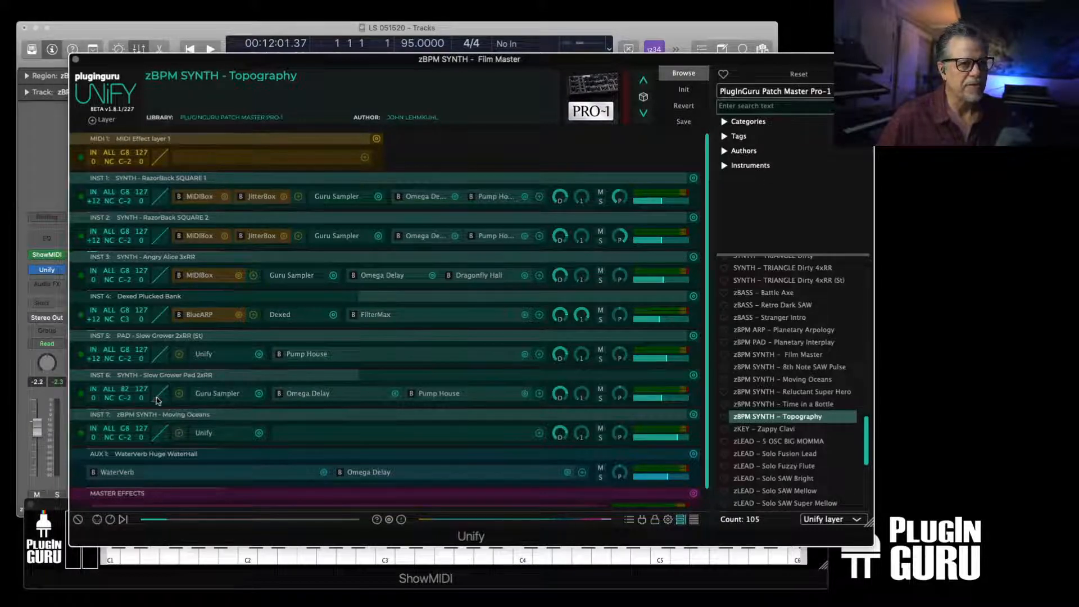
{"action": "left_click", "coordinate": [177, 355]}
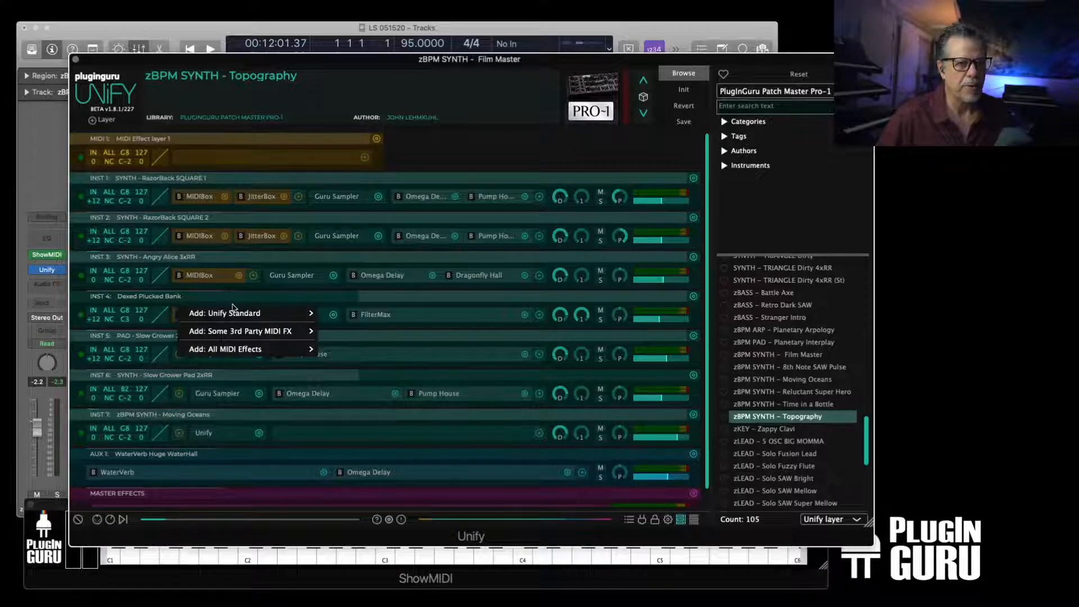
{"action": "left_click", "coordinate": [412, 338]}
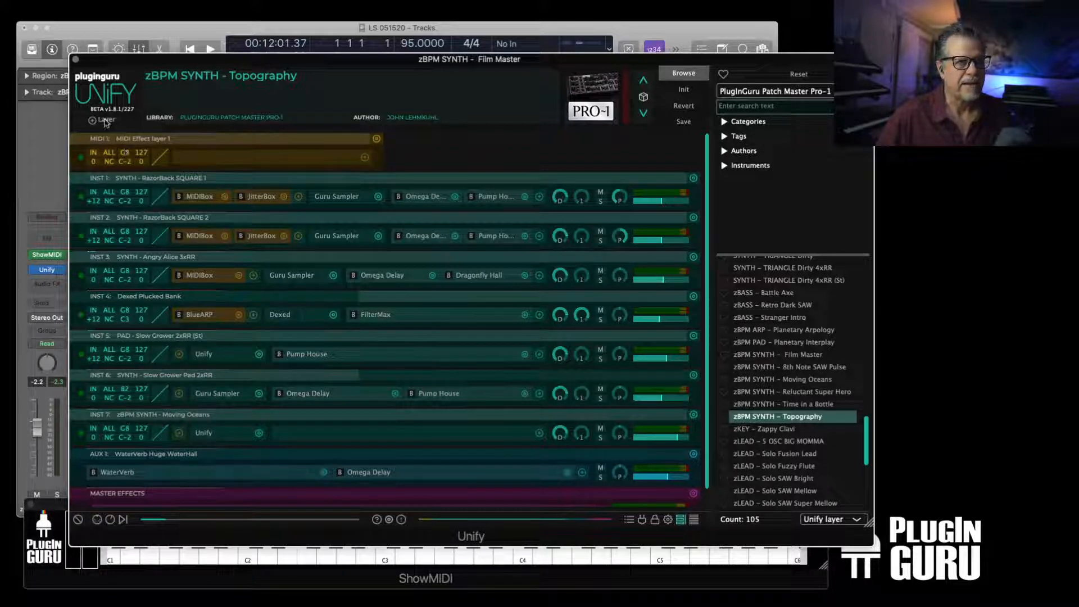
{"action": "left_click", "coordinate": [376, 139]}
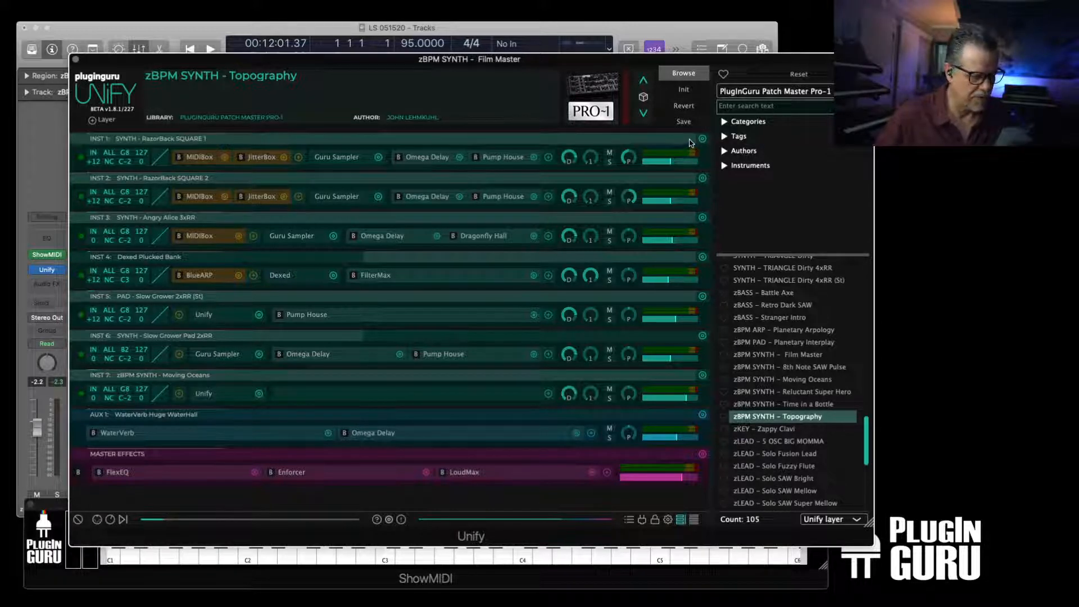
Inspect the list of recallable patch versions and the auto-save file count choices for patch loading in the settings
{"action": "left_click", "coordinate": [689, 106]}
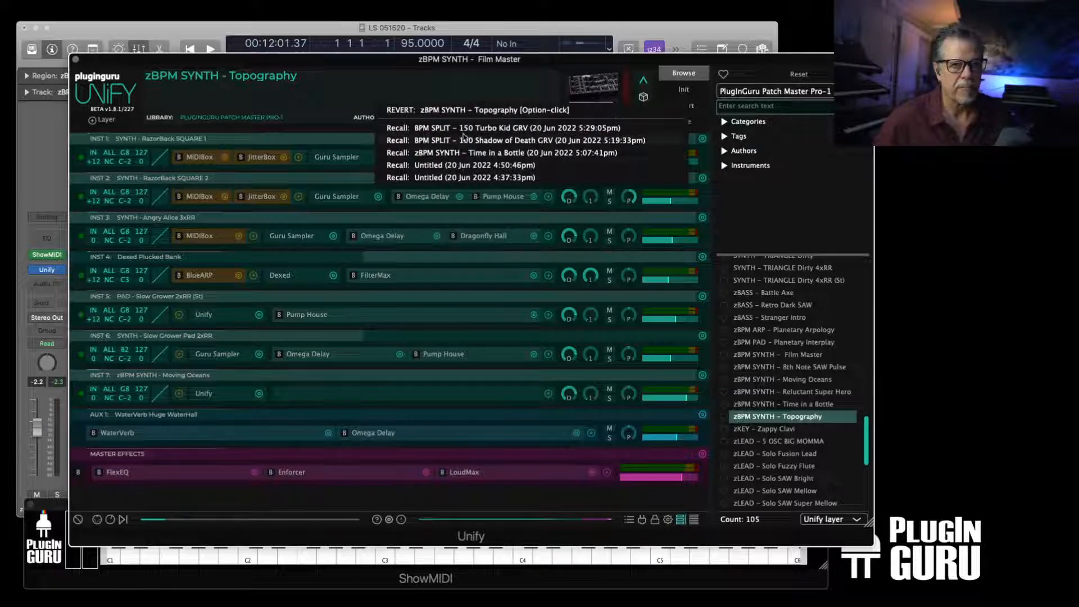
{"action": "left_click", "coordinate": [669, 520]}
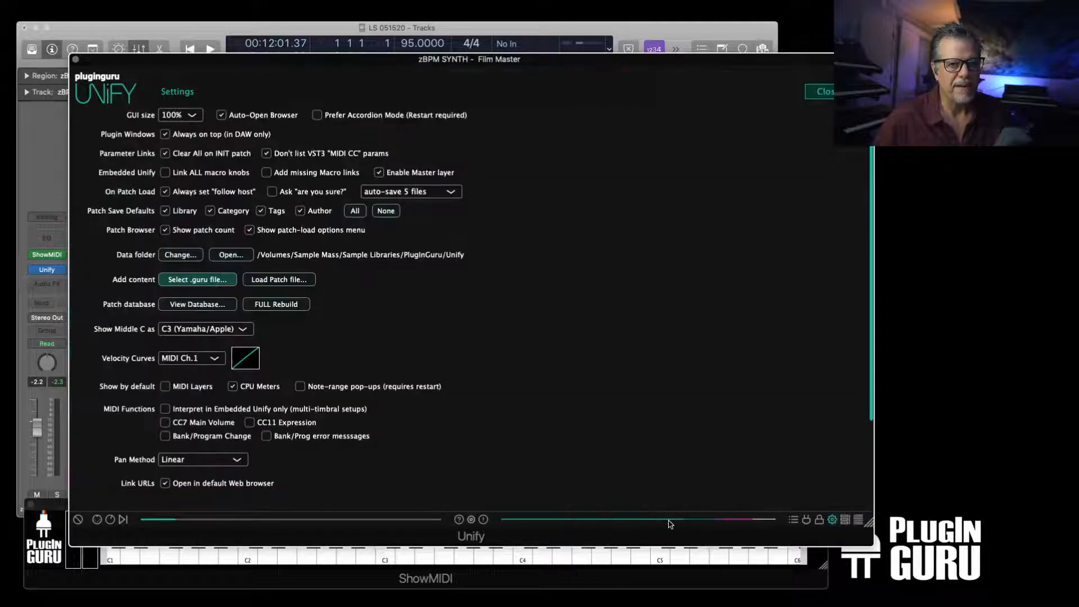
{"action": "left_click", "coordinate": [419, 193]}
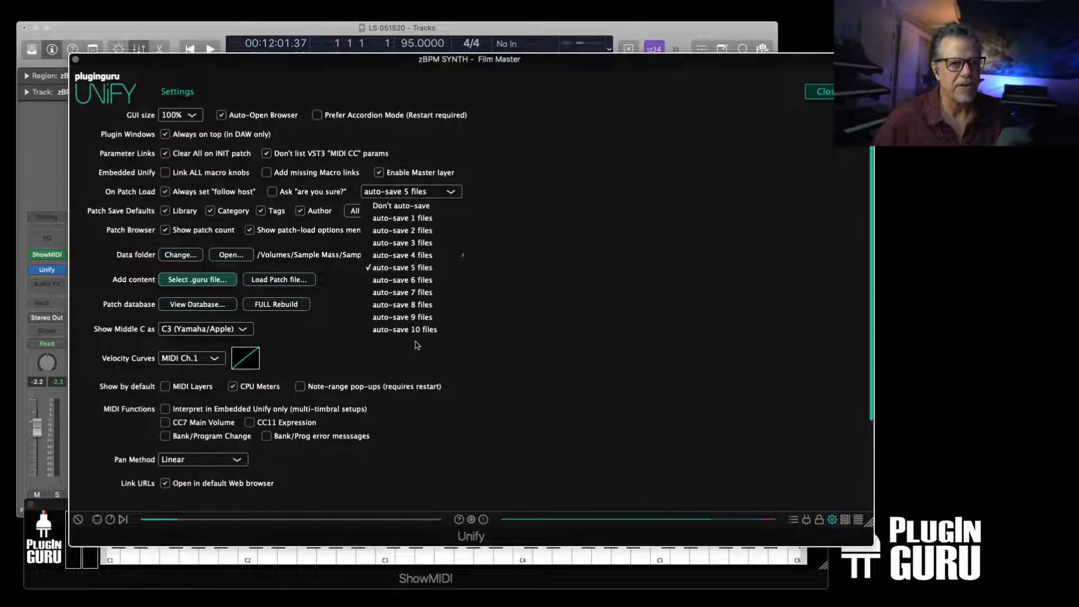
{"action": "left_click", "coordinate": [535, 354]}
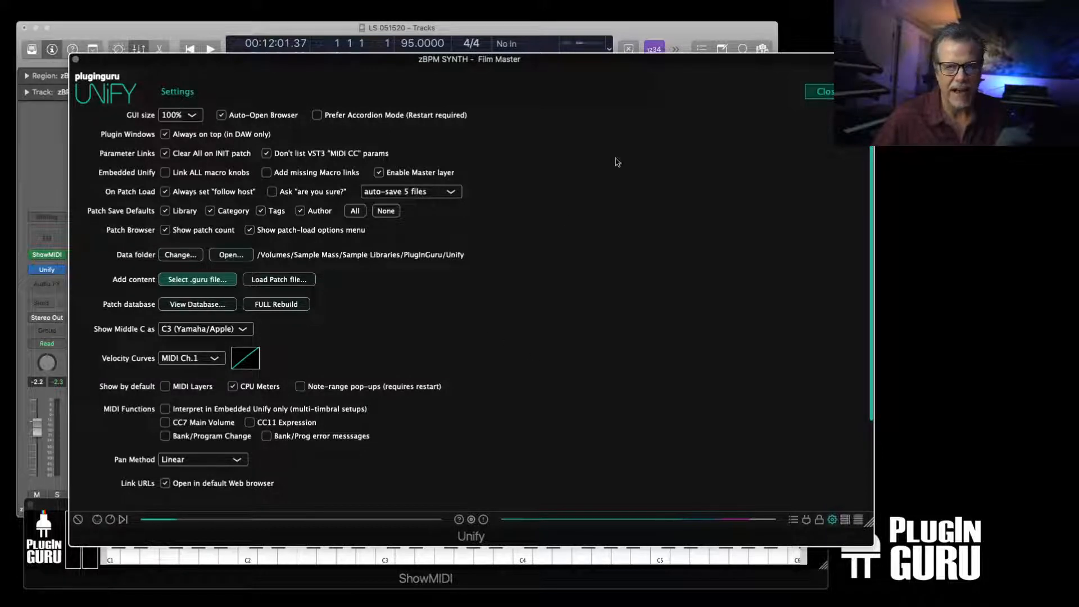
{"action": "left_click", "coordinate": [819, 95]}
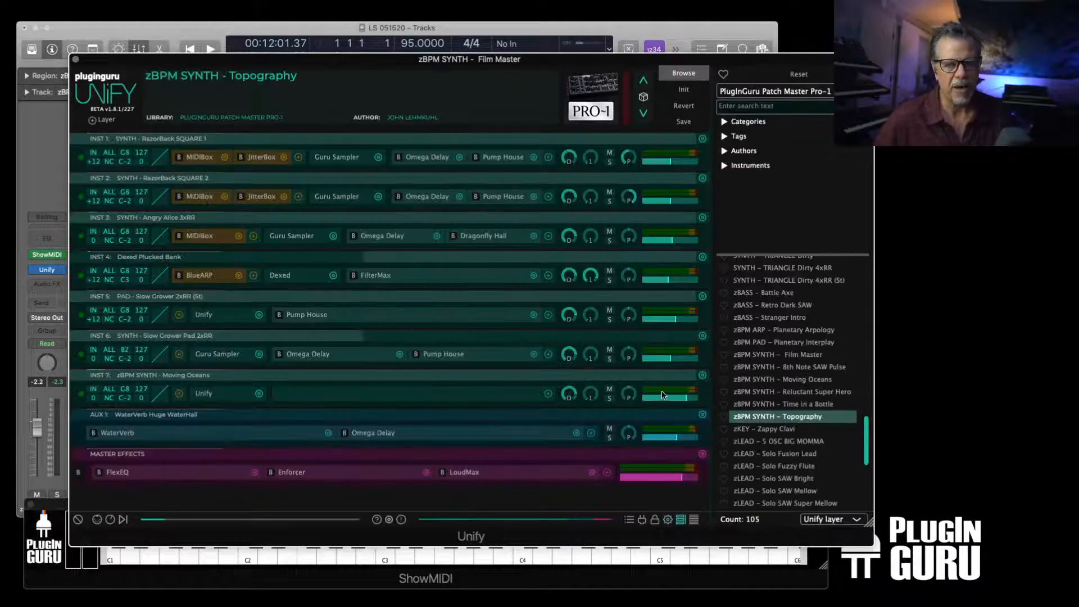
Add zBASS - Battle Axe to the Topography patch as another Unify layer
{"action": "mouse_move", "coordinate": [685, 399]}
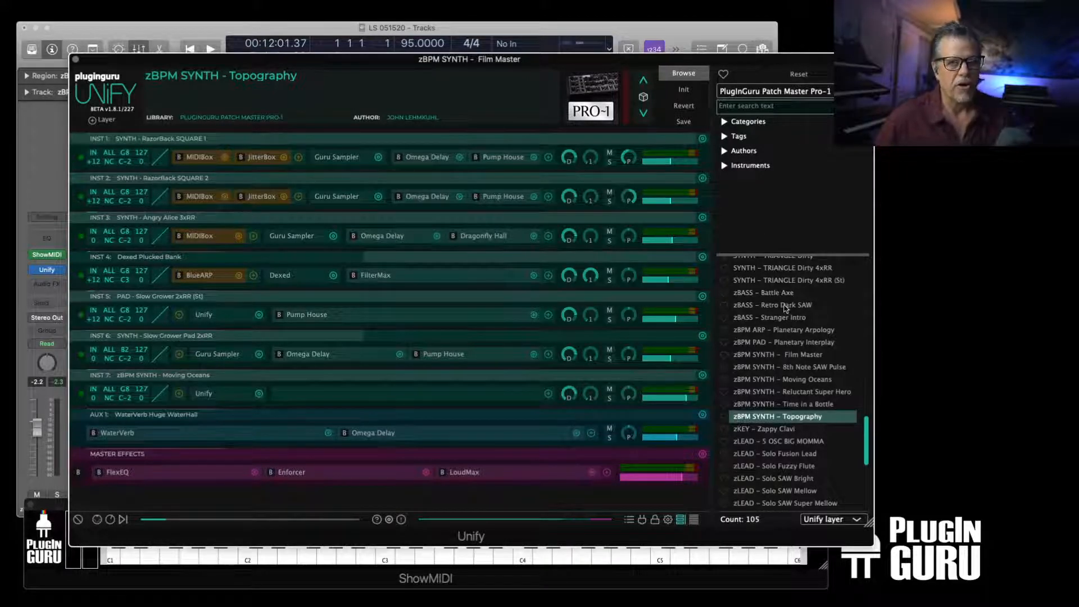
{"action": "double_click", "coordinate": [771, 293]}
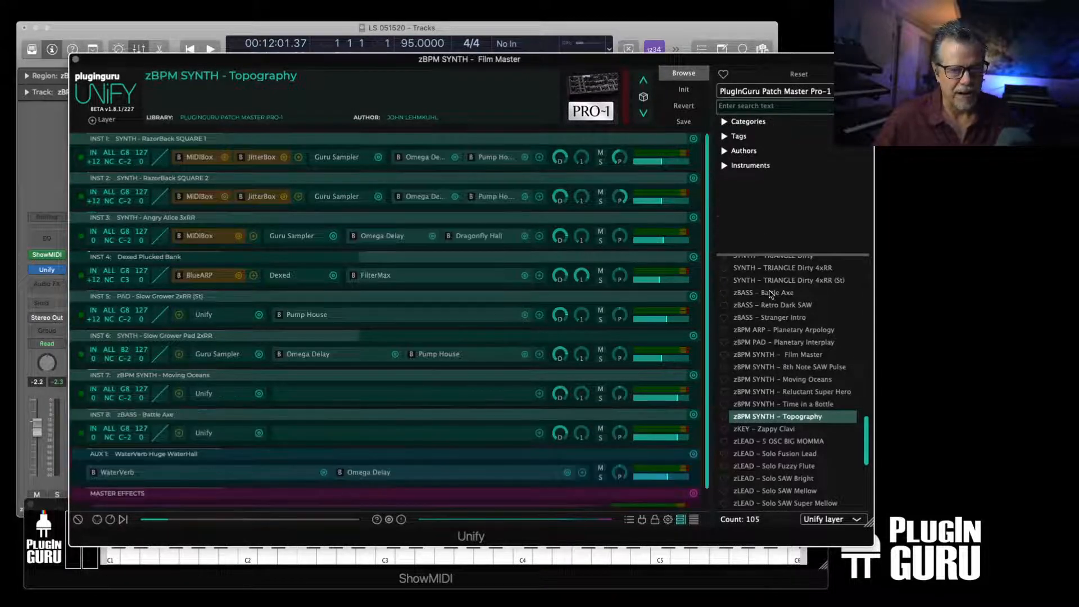
Set the patch-load mode to Normal, load zBASS - Battle Axe, and delete its INST 2 and INST 3 layers
{"action": "left_click", "coordinate": [829, 519]}
{"action": "left_click", "coordinate": [827, 534]}
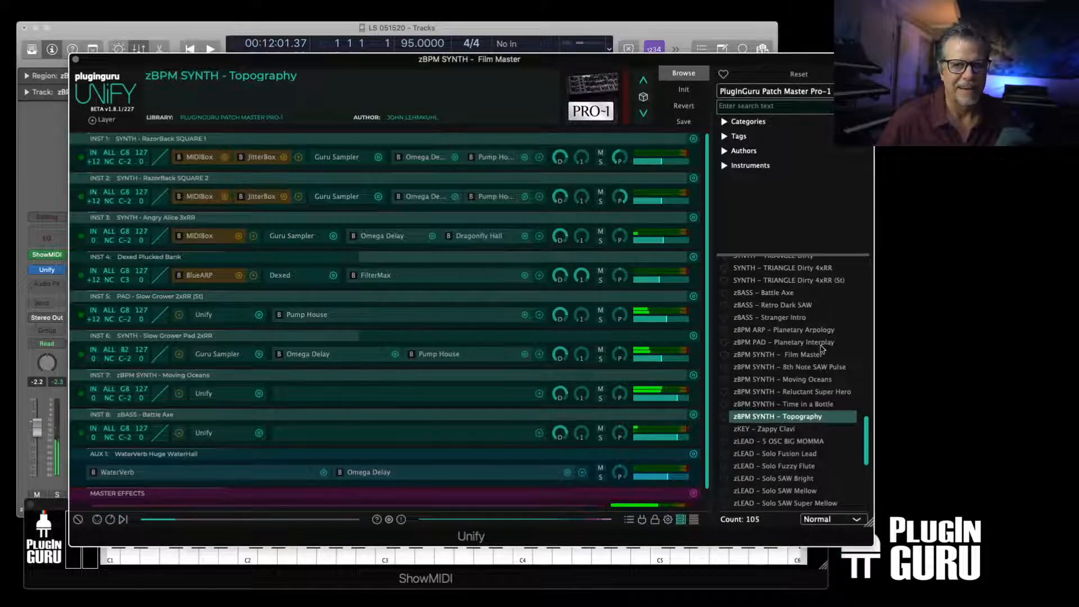
{"action": "double_click", "coordinate": [776, 293]}
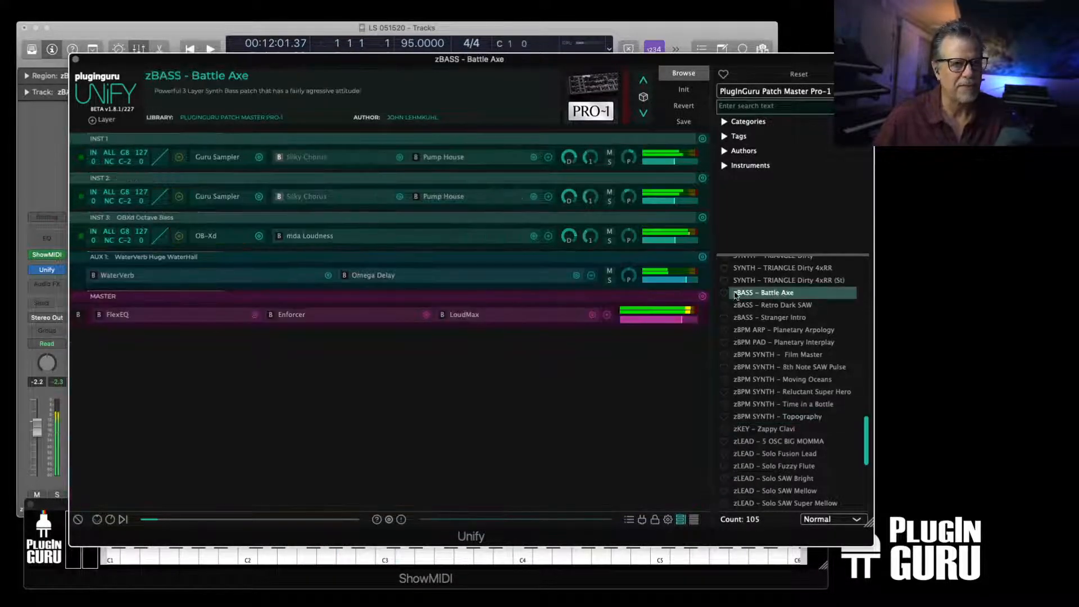
{"action": "left_click", "coordinate": [702, 179]}
{"action": "left_click", "coordinate": [702, 178]}
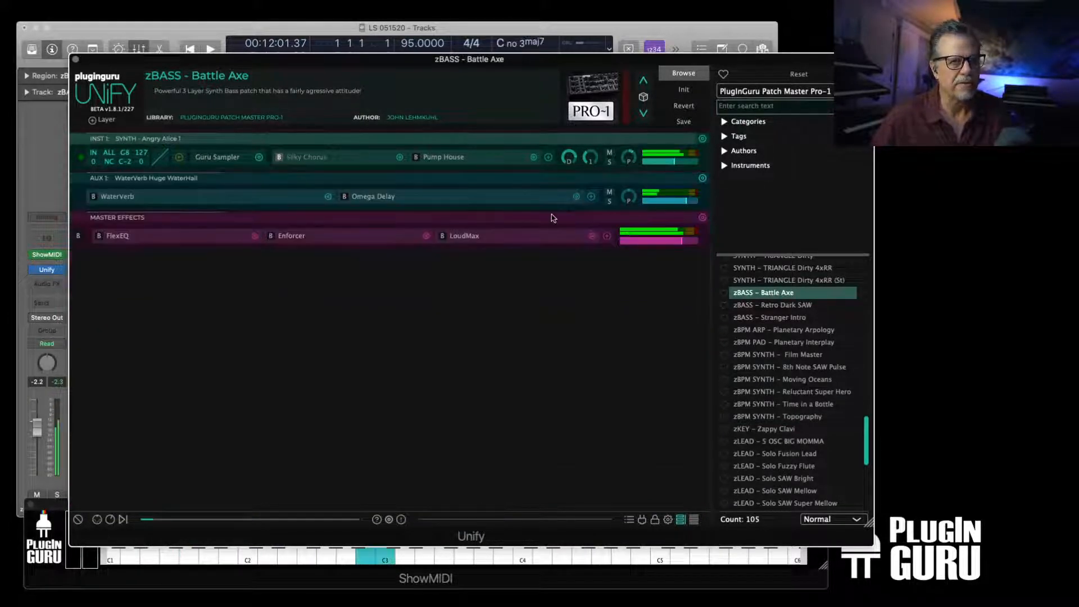
Load zLEAD - Solo Fusion Lead, and recall the auto-saved edited version of zBASS - Battle Axe
{"action": "left_click", "coordinate": [792, 454]}
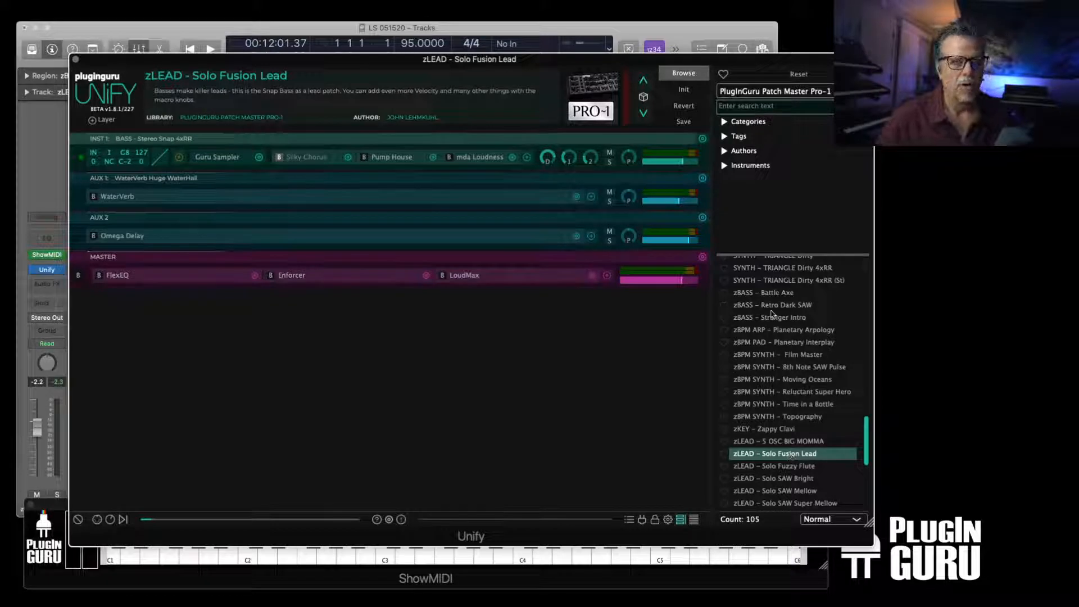
{"action": "left_click", "coordinate": [682, 108]}
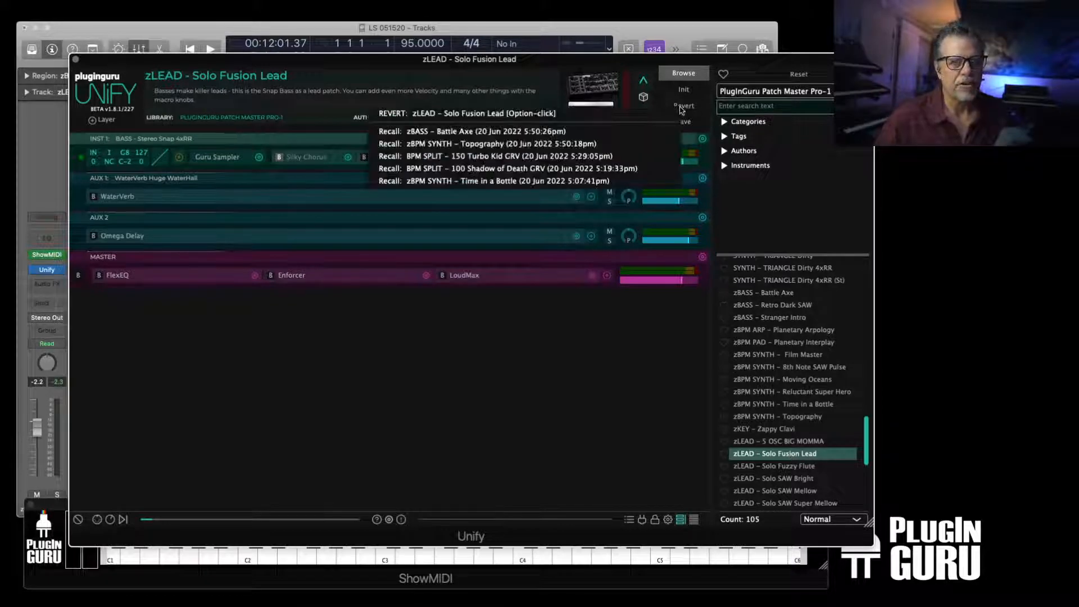
{"action": "left_click", "coordinate": [469, 133]}
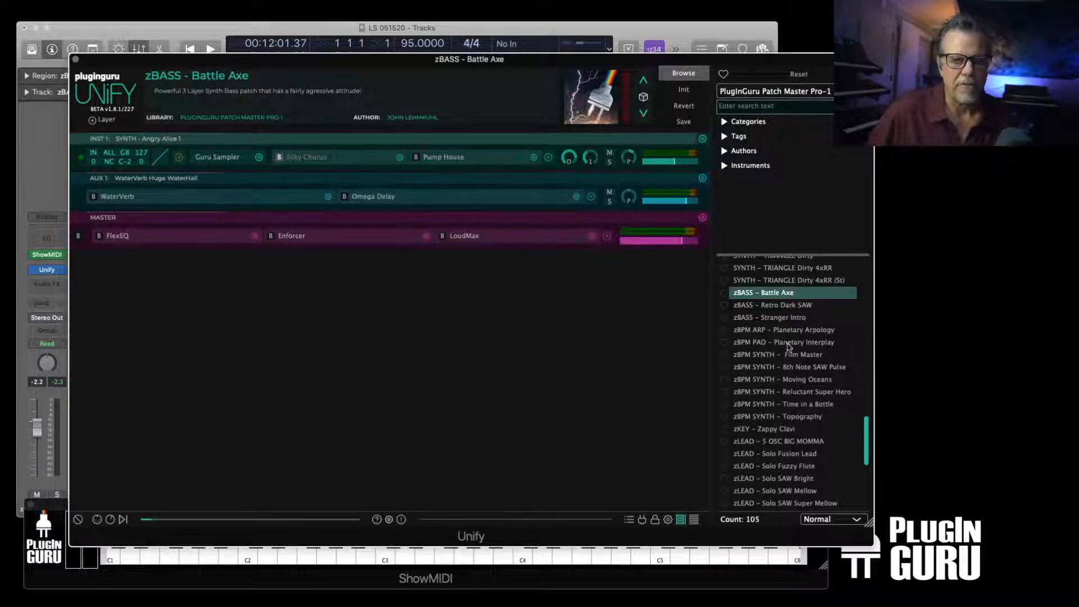
Check the list of recallable patch versions, and load the zBPM SYNTH - Film Master patch
{"action": "left_click", "coordinate": [680, 105]}
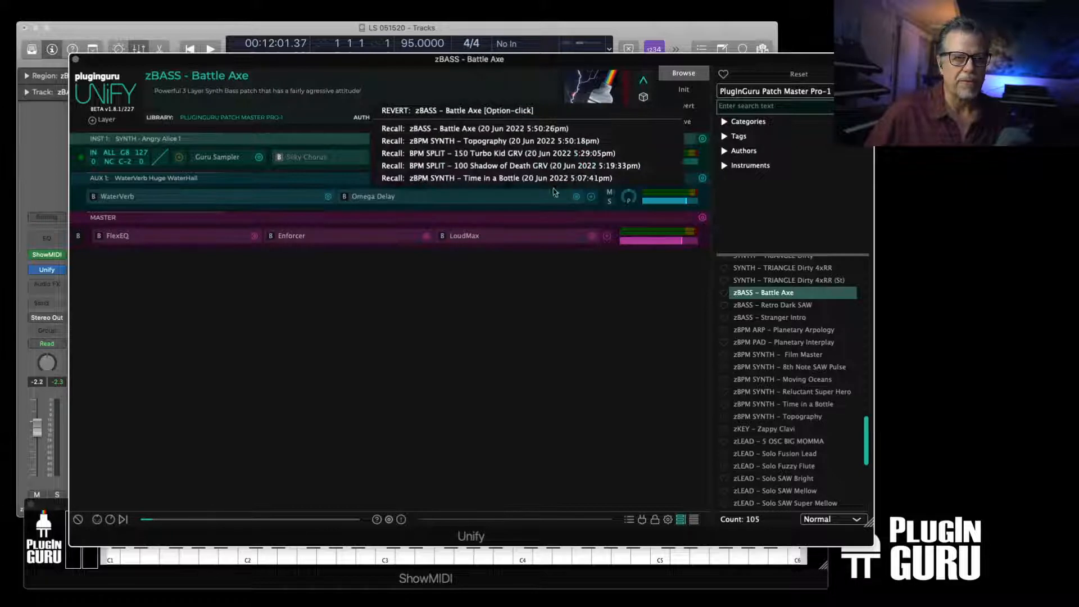
{"action": "left_click", "coordinate": [597, 318]}
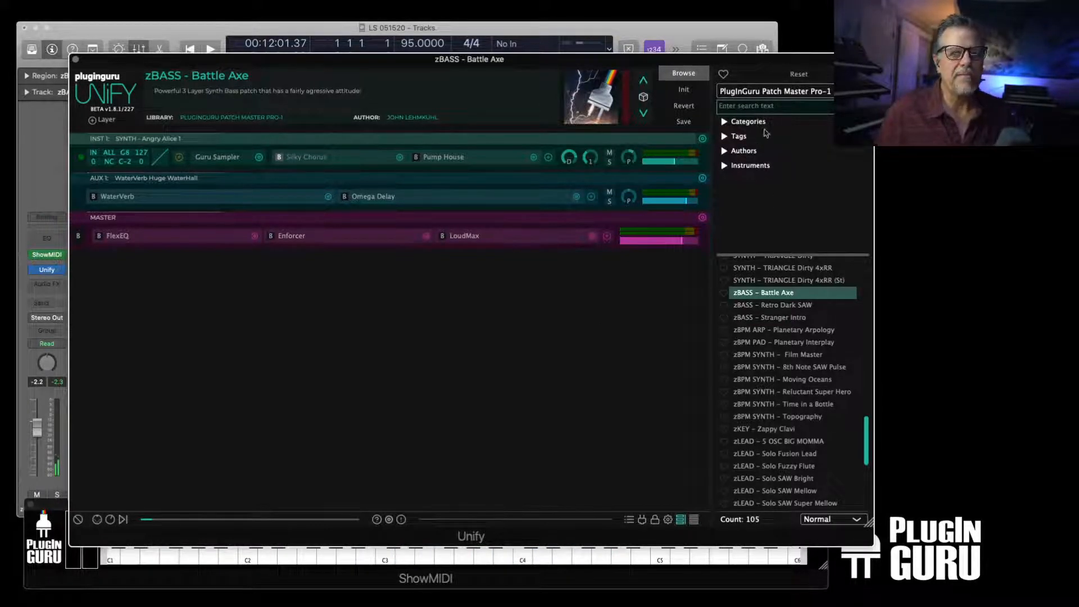
{"action": "left_click", "coordinate": [782, 355]}
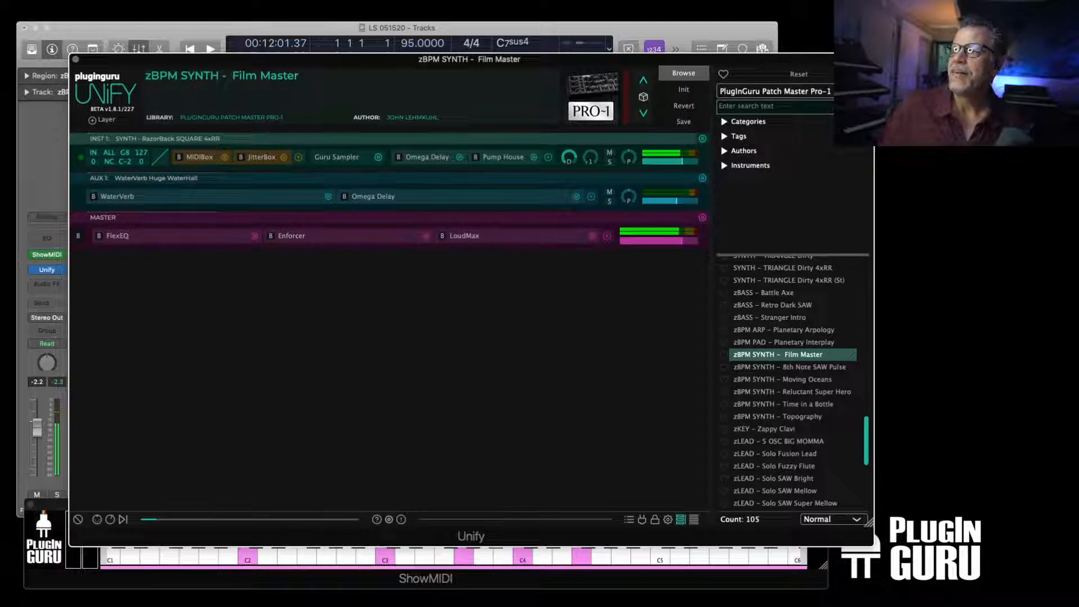
Open the Film Master patch's save metadata and change its patch name to zBPM SYNTH - Film at 11
{"action": "left_click", "coordinate": [683, 121]}
{"action": "double_click", "coordinate": [444, 156]}
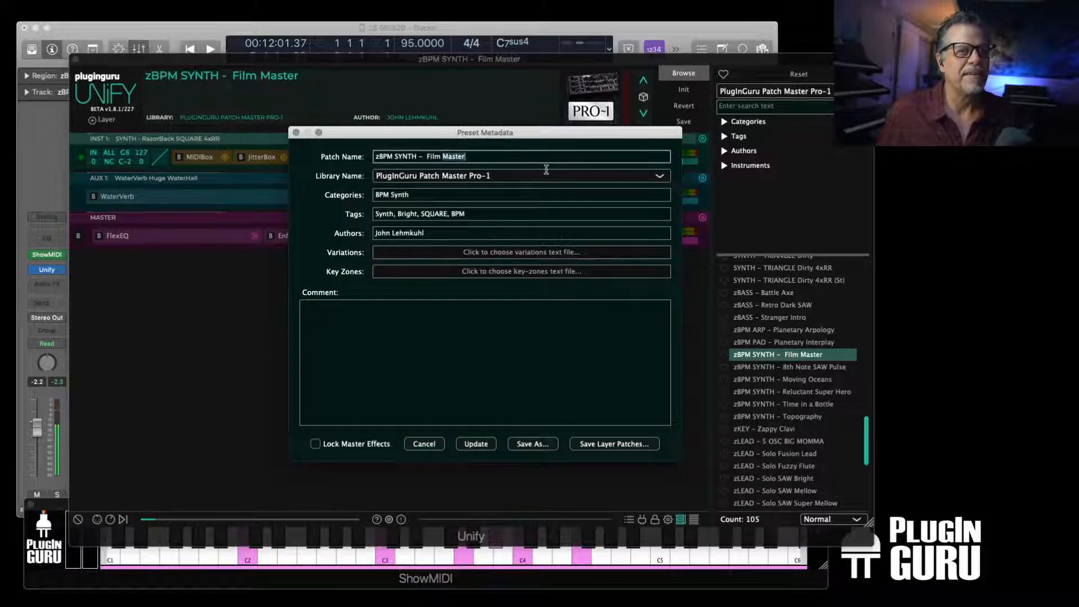
{"action": "type", "text": "at 11"}
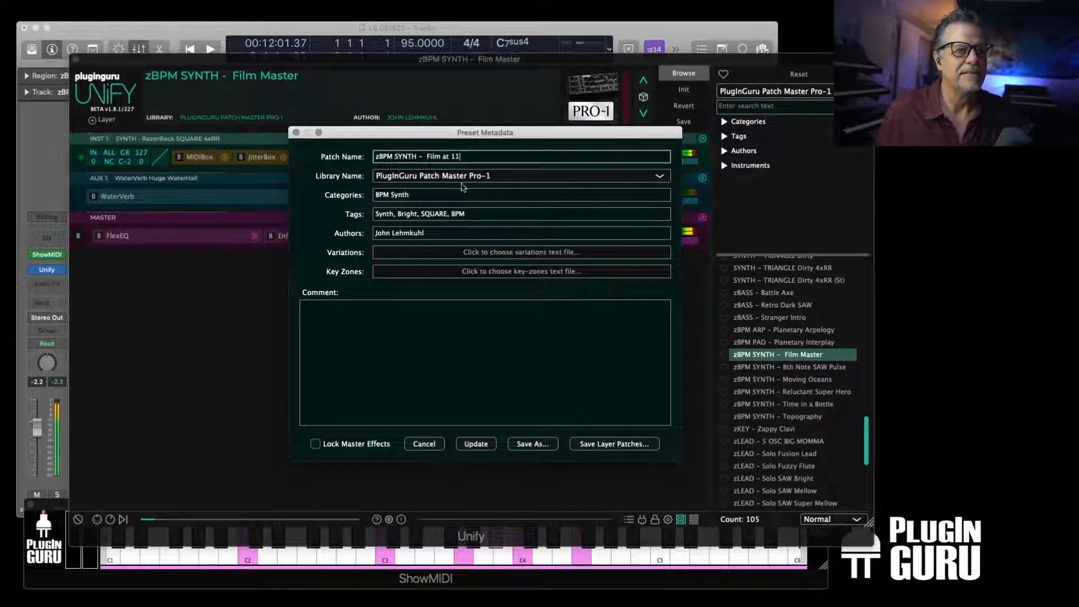
Add the comment "Patch made during the 6/20 Patch Making Livestream! Thank you for the name," plus the contributor's nickname, and update the patch
{"action": "left_click", "coordinate": [391, 308]}
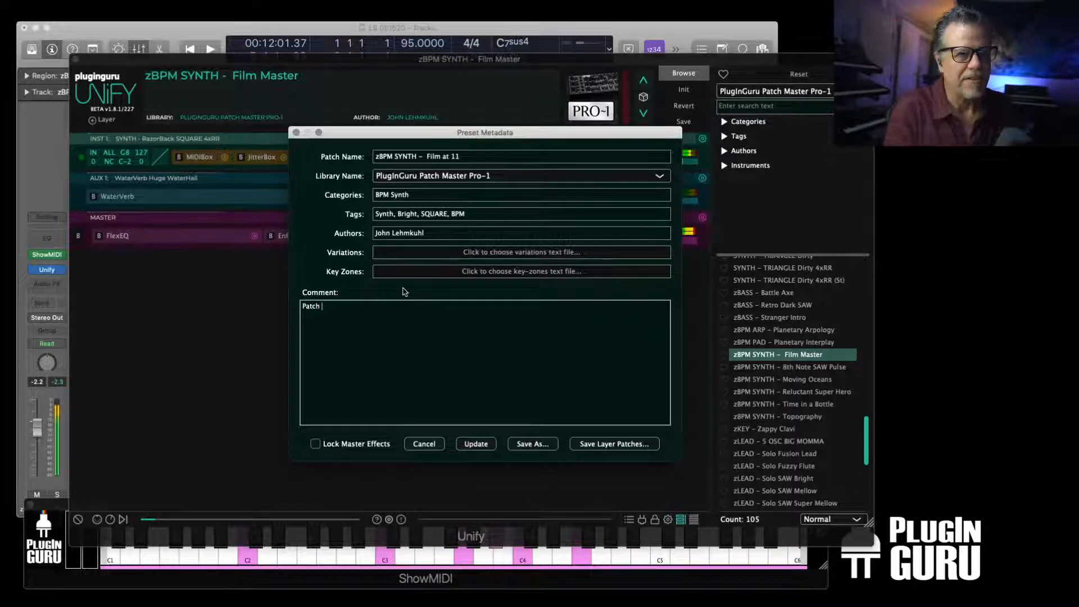
{"action": "type", "text": "Patch made duri"}
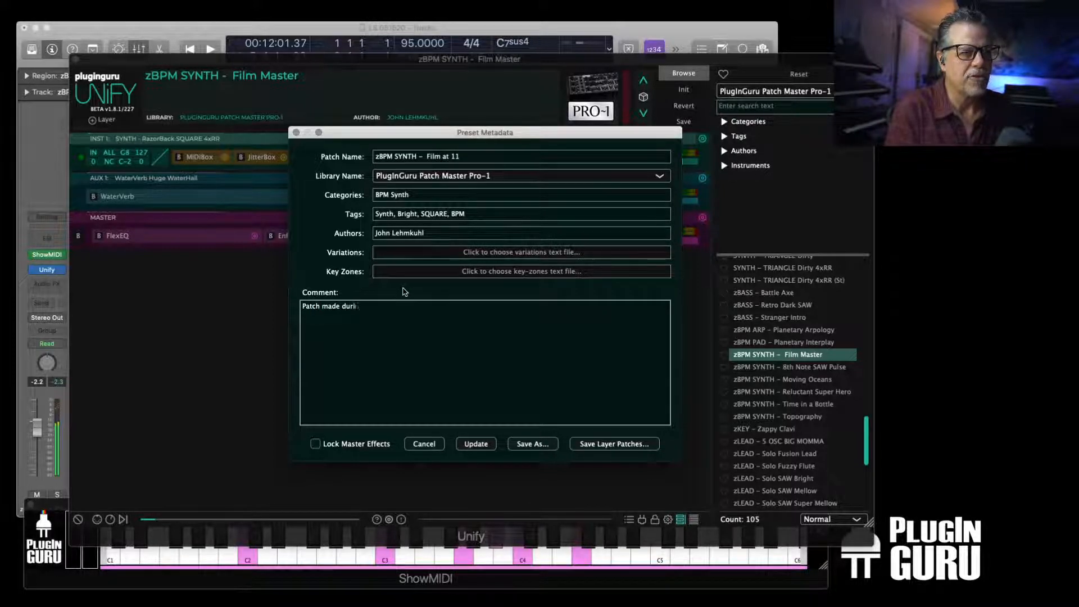
{"action": "type", "text": "ng the "}
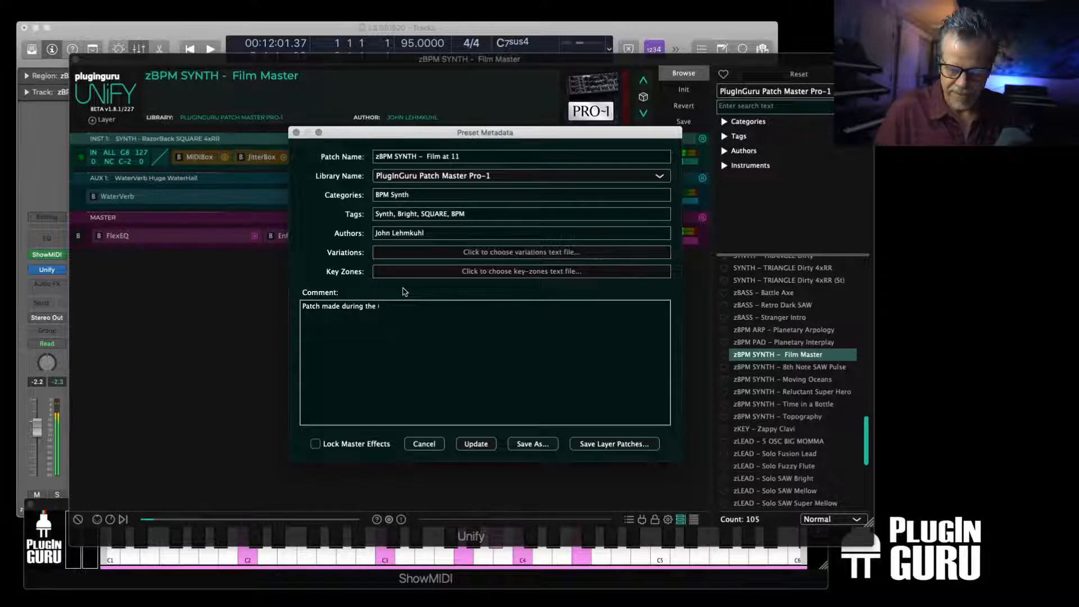
{"action": "type", "text": "6/20 "}
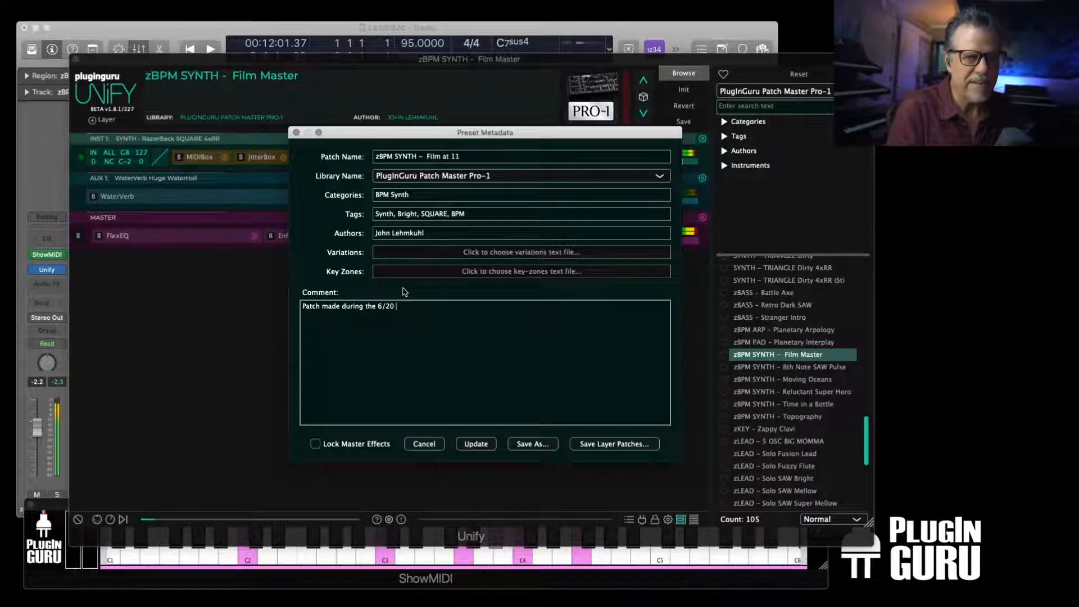
{"action": "type", "text": "Patch Maki"}
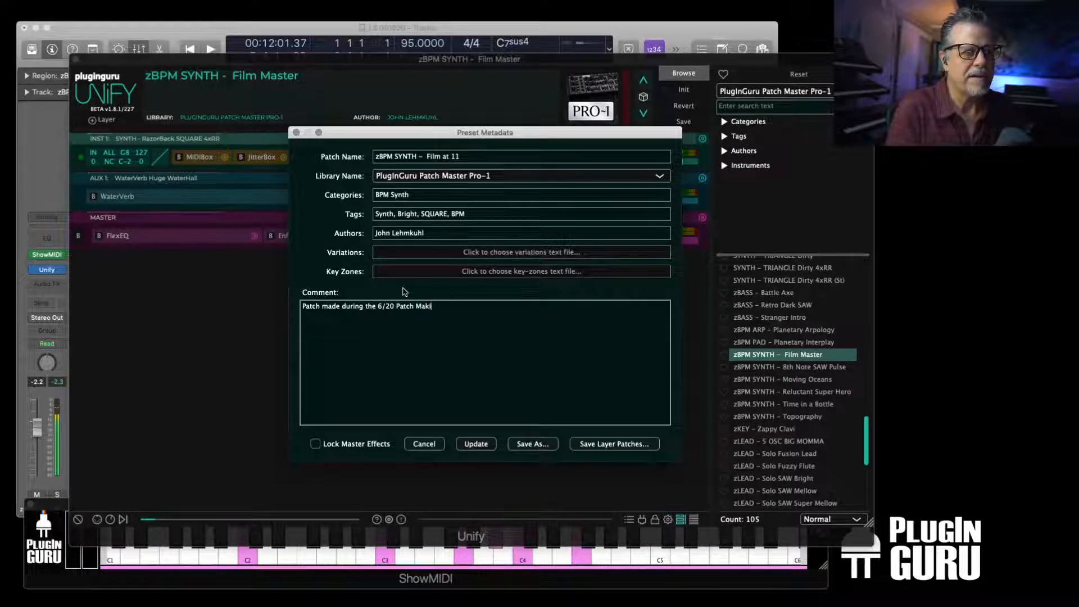
{"action": "type", "text": "ng Livestream"}
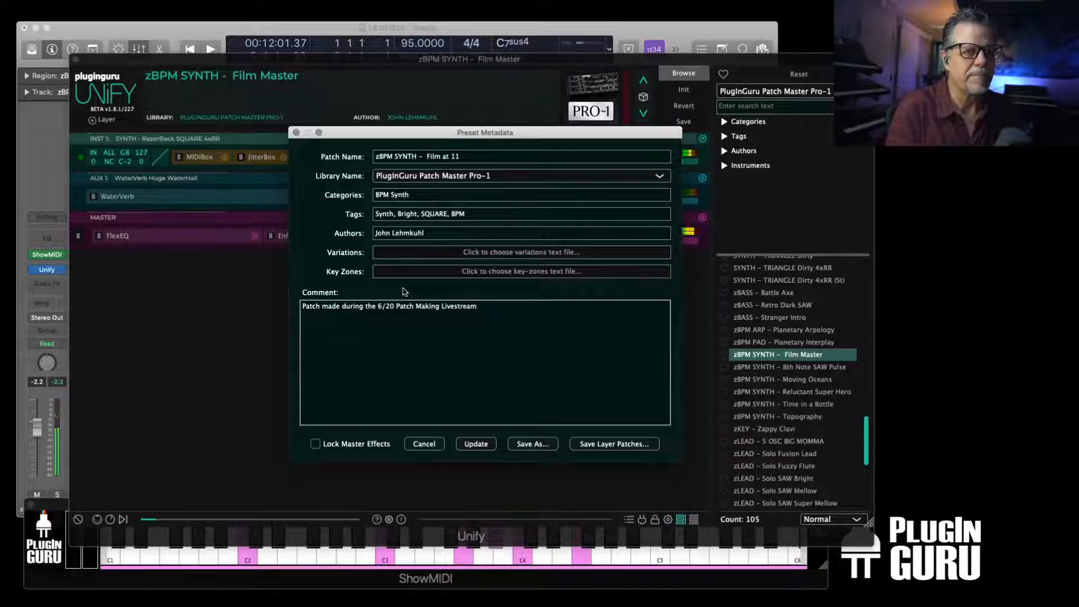
{"action": "type", "text": "! "}
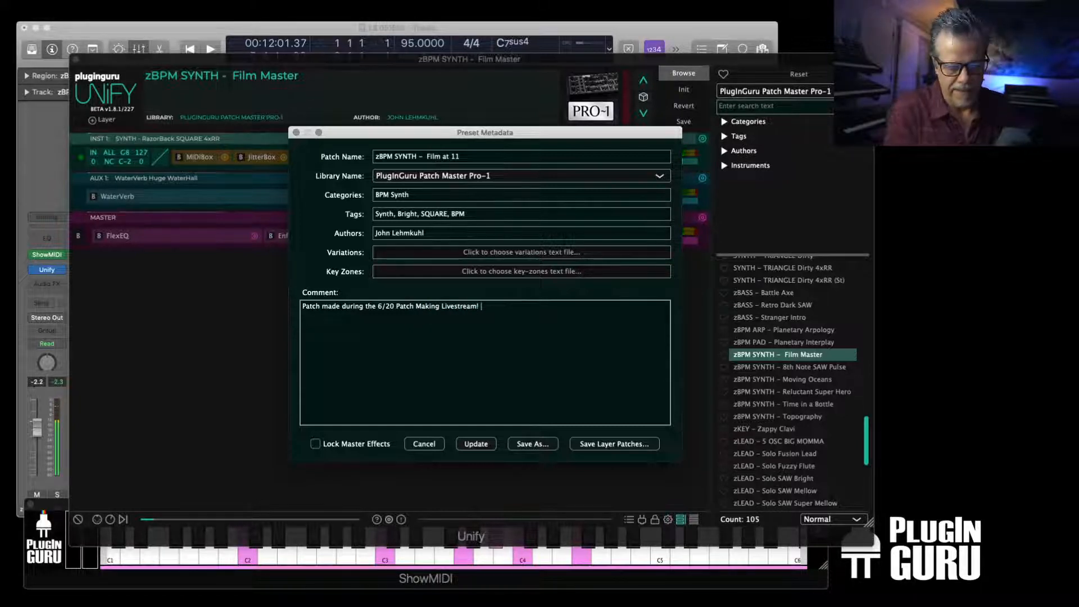
{"action": "type", "text": "Thank you for th"}
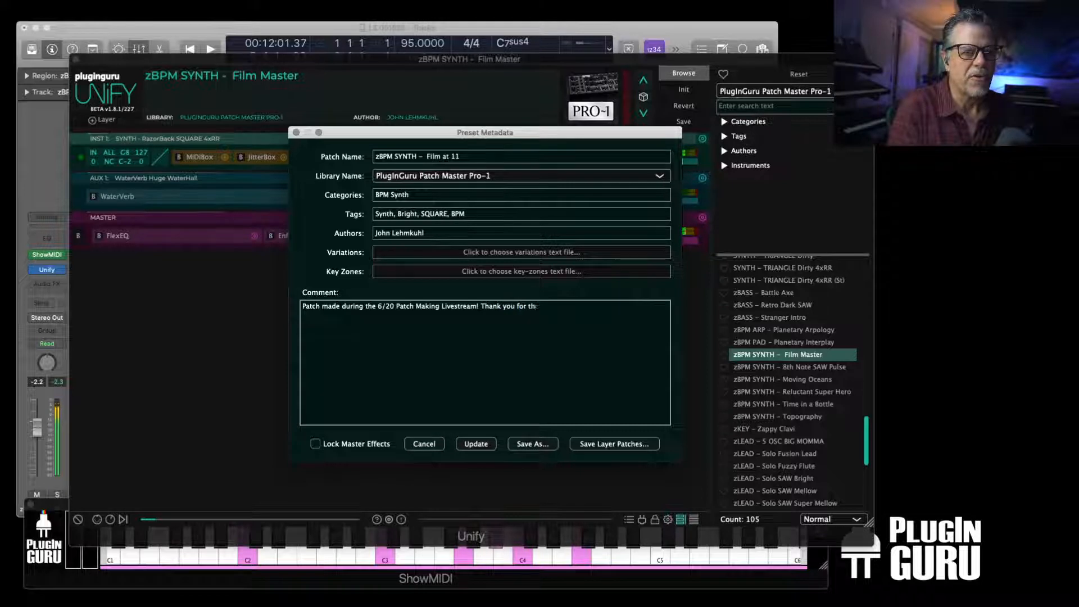
{"action": "type", "text": "e name, Fra"}
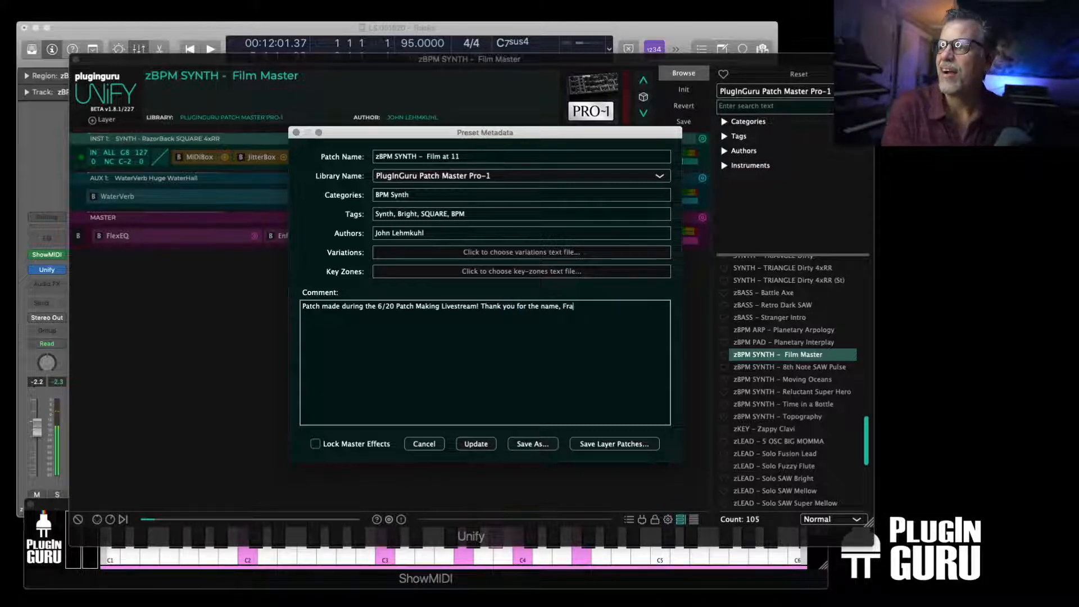
{"action": "type", "text": "nkenmizer!"}
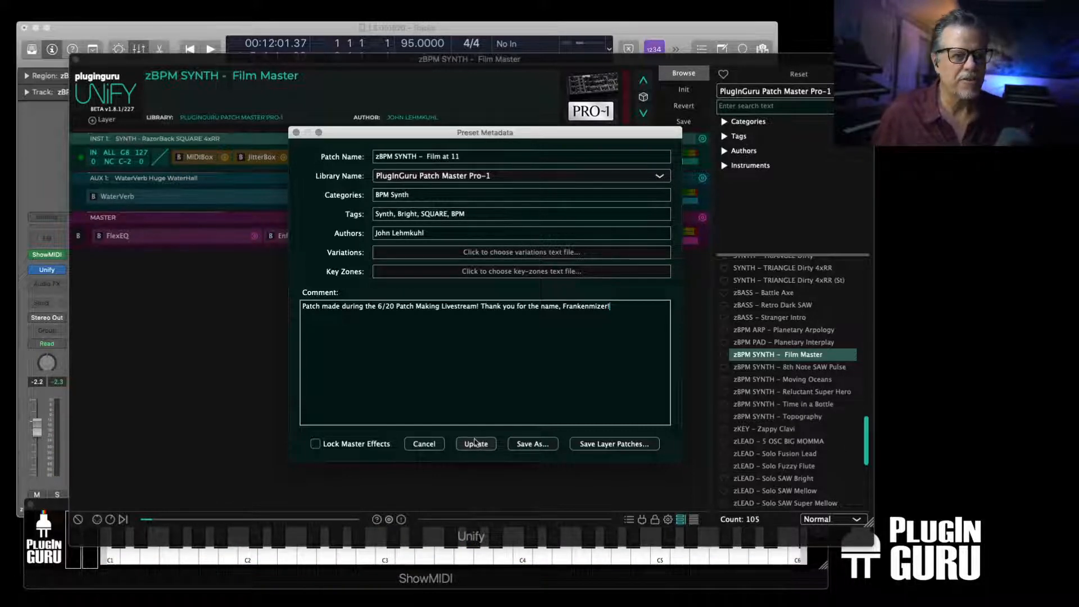
{"action": "left_click", "coordinate": [476, 443]}
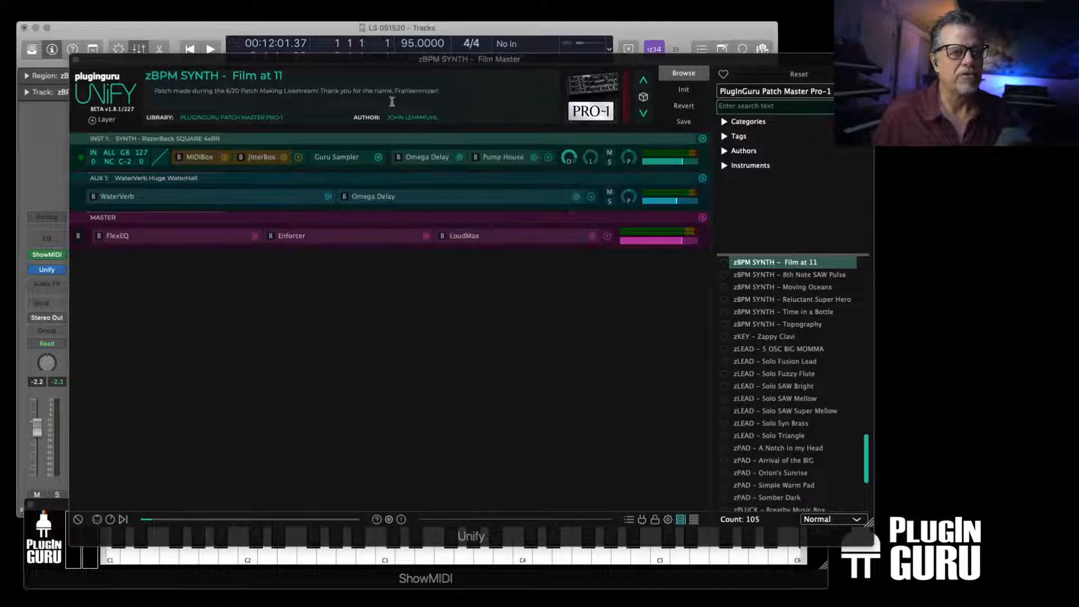
Reveal the Film at 11 patch file in Finder, and copy the patch name from its preset metadata in Unify
{"action": "right_click", "coordinate": [755, 264]}
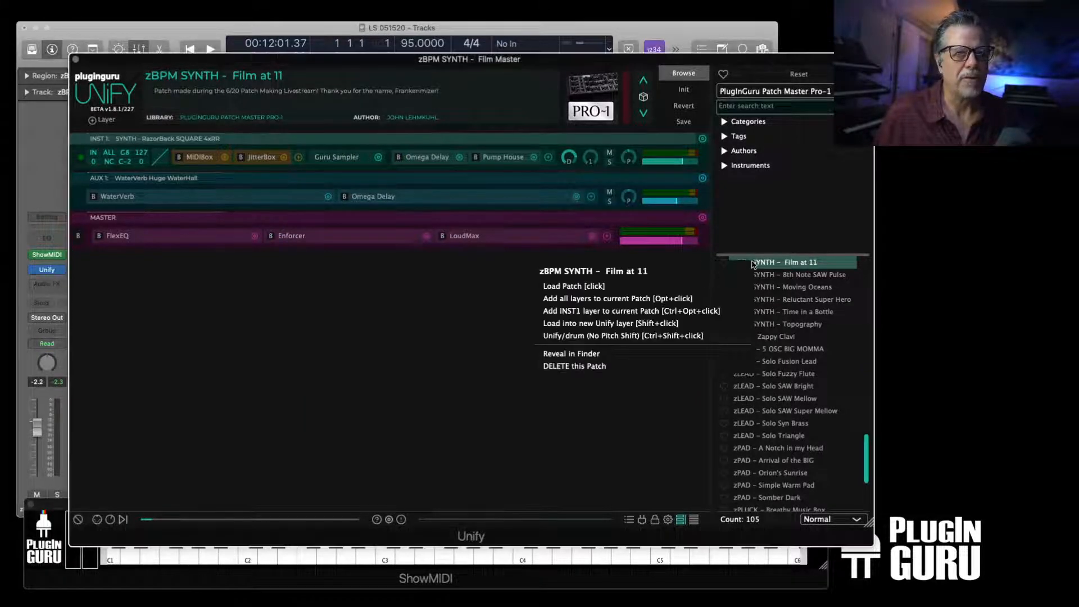
{"action": "left_click", "coordinate": [582, 355]}
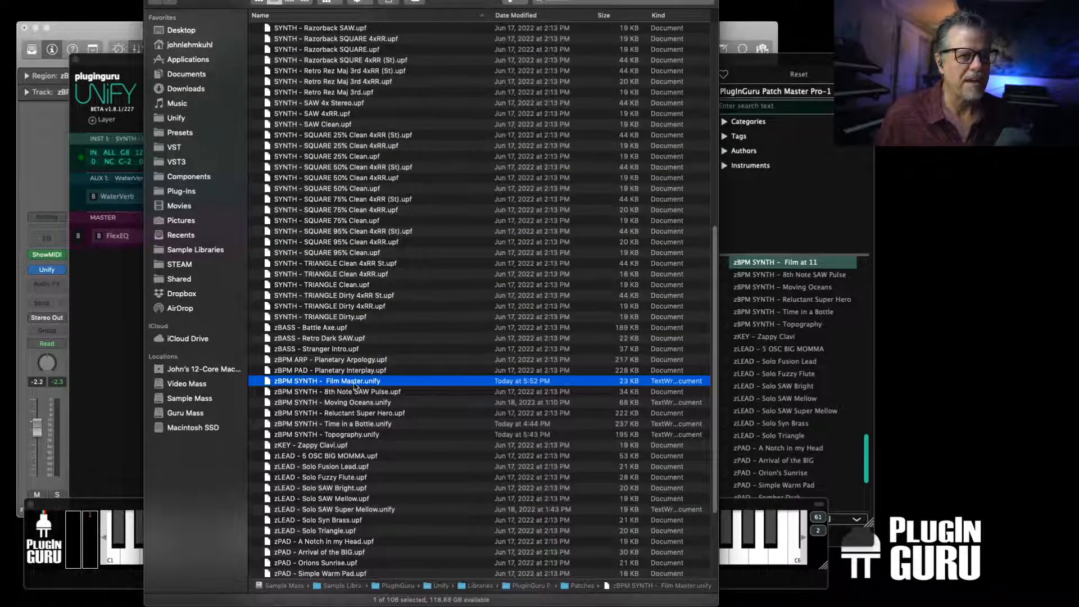
{"action": "left_click", "coordinate": [121, 353]}
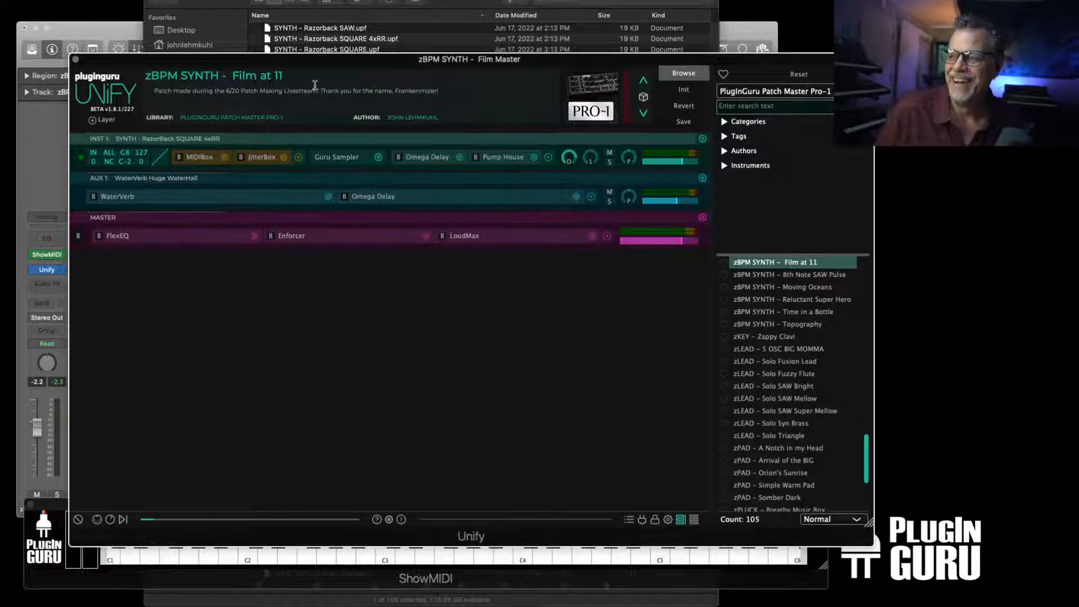
{"action": "left_click", "coordinate": [681, 122]}
{"action": "key", "text": "super+c"}
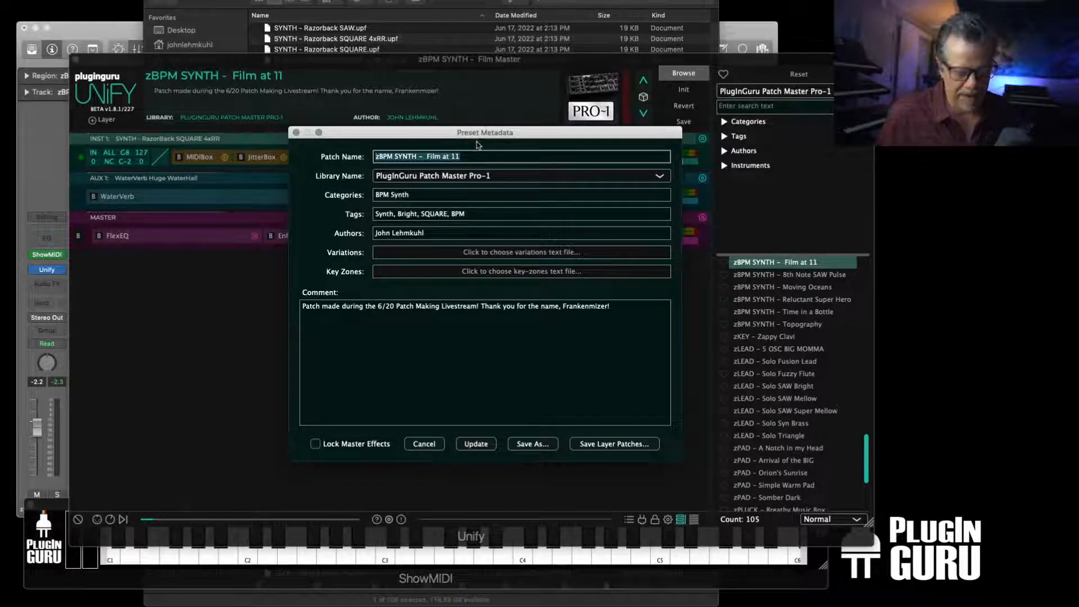
{"action": "left_click", "coordinate": [420, 442]}
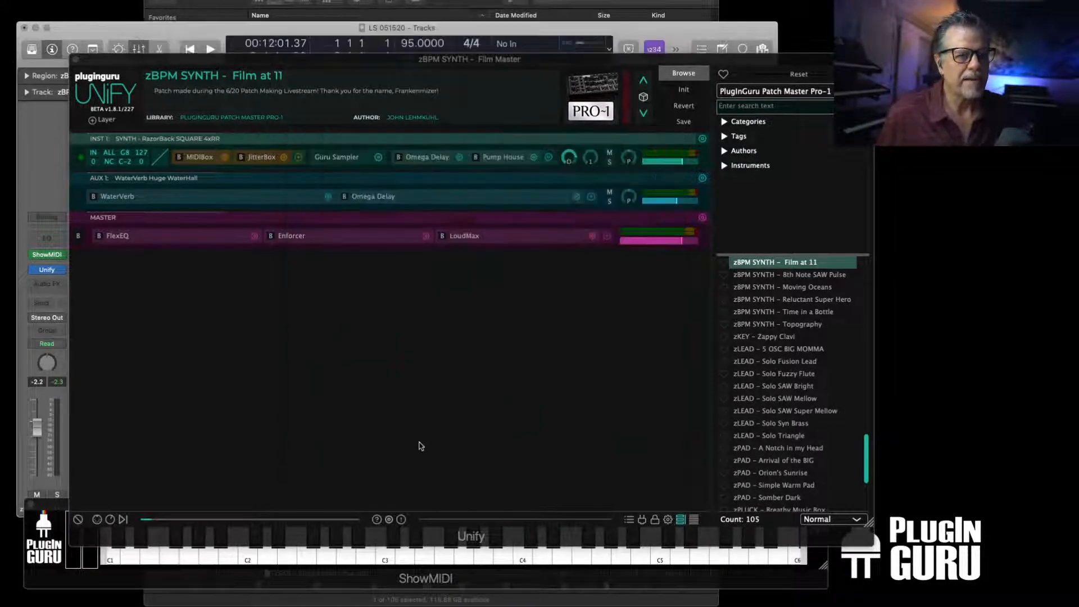
Switch to Finder and rename the zBPM SYNTH - Film Master.unify file as zBPM SYNTH - Film at 11.unify, using the copied name
{"action": "key", "text": "super+Tab"}
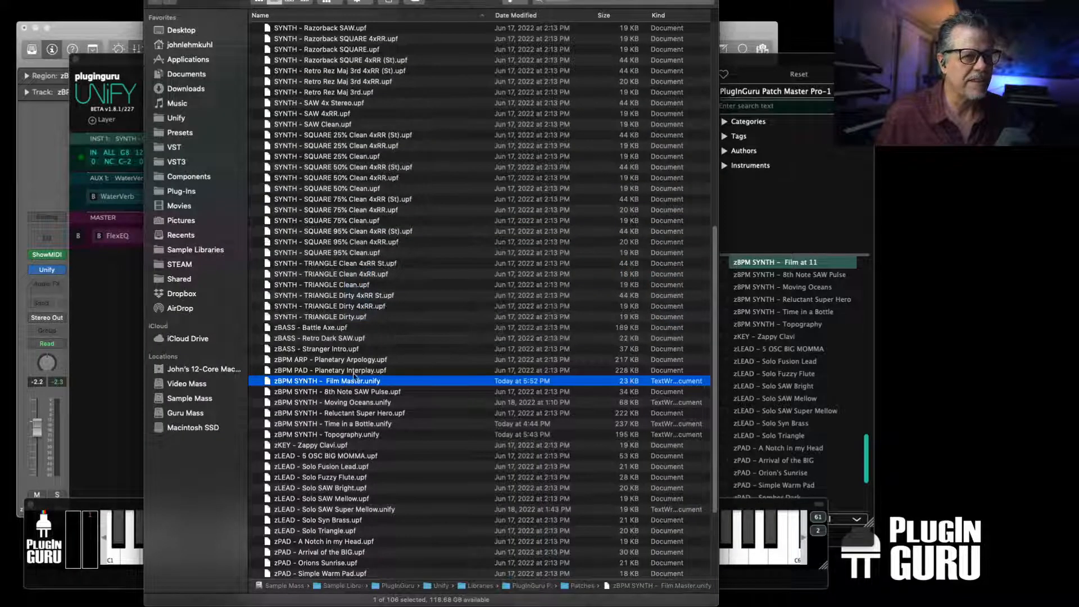
{"action": "key", "text": "Return"}
{"action": "key", "text": "super+v"}
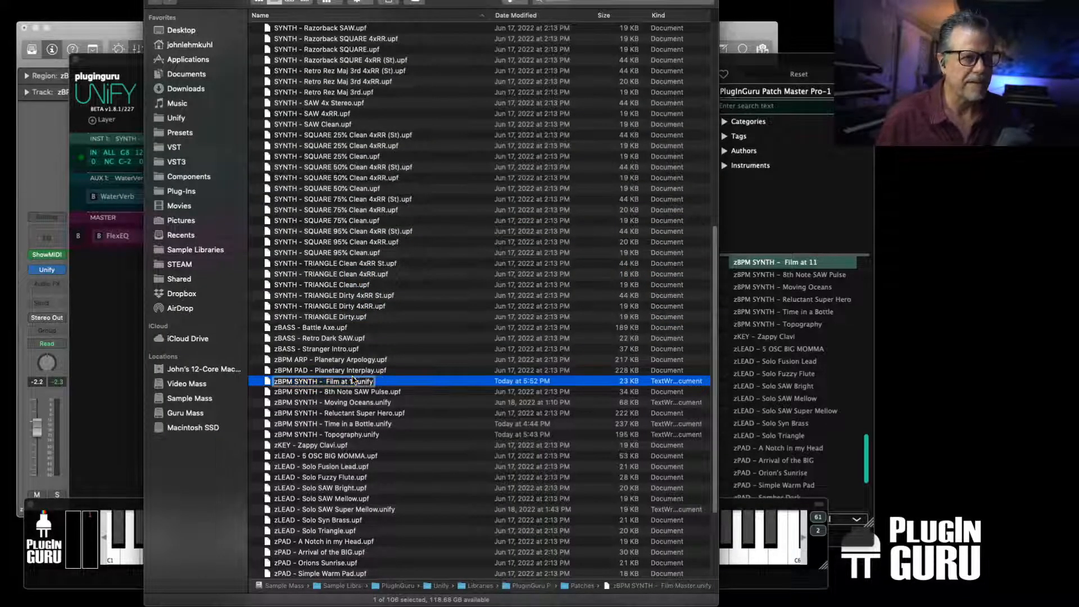
{"action": "key", "text": "Return"}
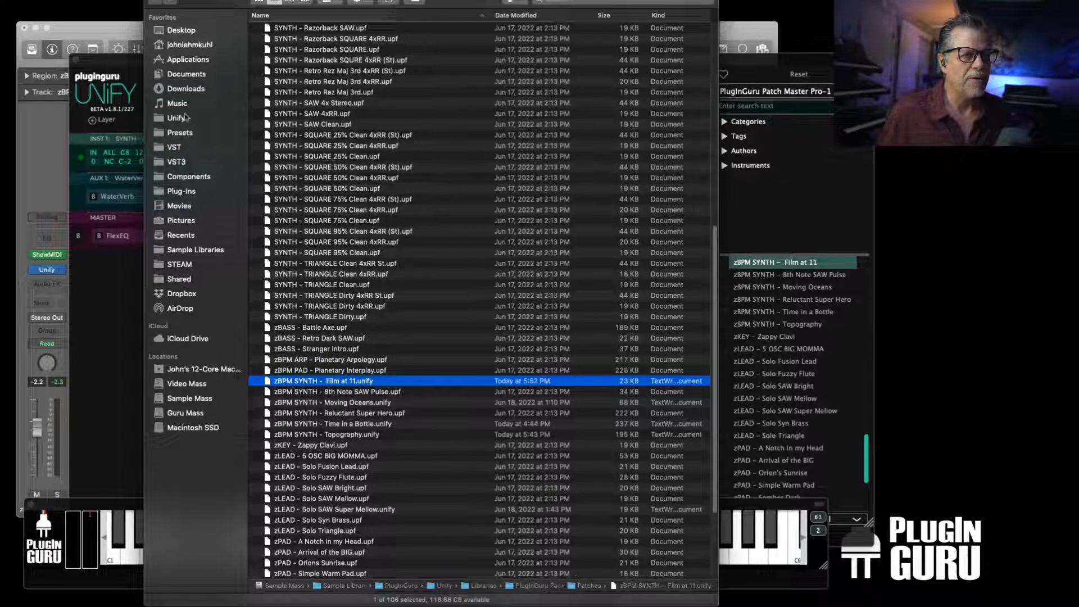
Return to Unify and load the zBPM SYNTH - 8th Note SAW Pulse patch
{"action": "key", "text": "super+Tab"}
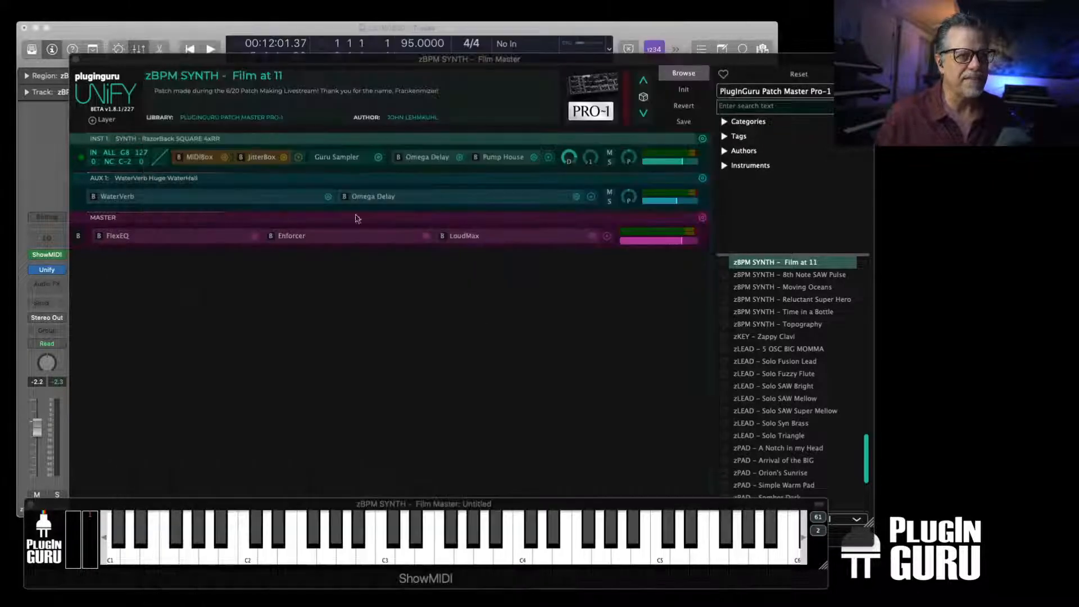
{"action": "left_click", "coordinate": [784, 263]}
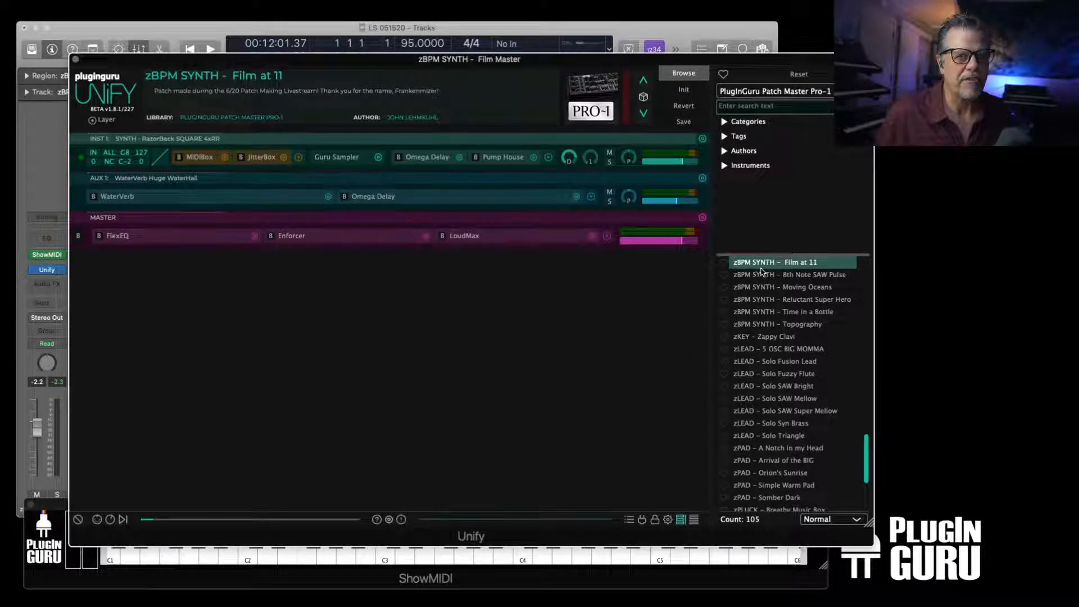
{"action": "left_click", "coordinate": [763, 280]}
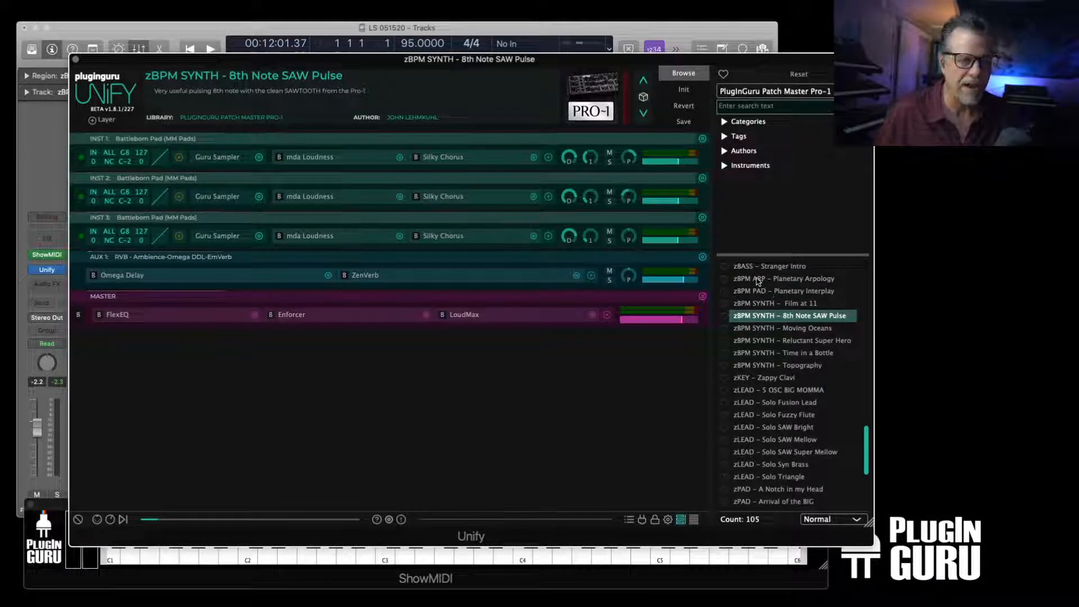
Search the PlugInGuru Patch Master Pro-1 library for london, and clear the search text
{"action": "left_click", "coordinate": [862, 74]}
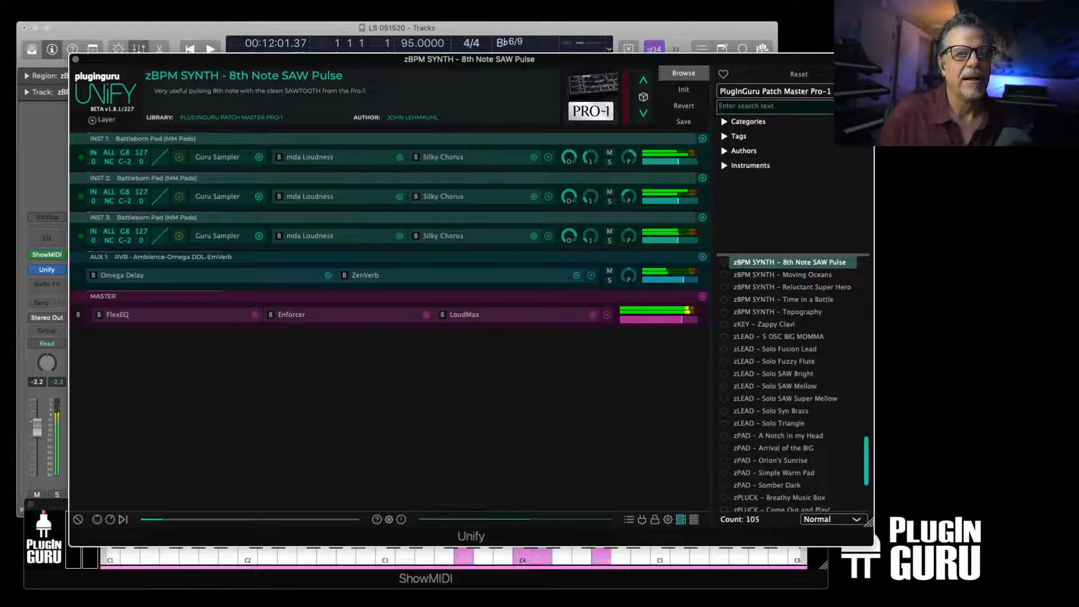
{"action": "left_click", "coordinate": [753, 106]}
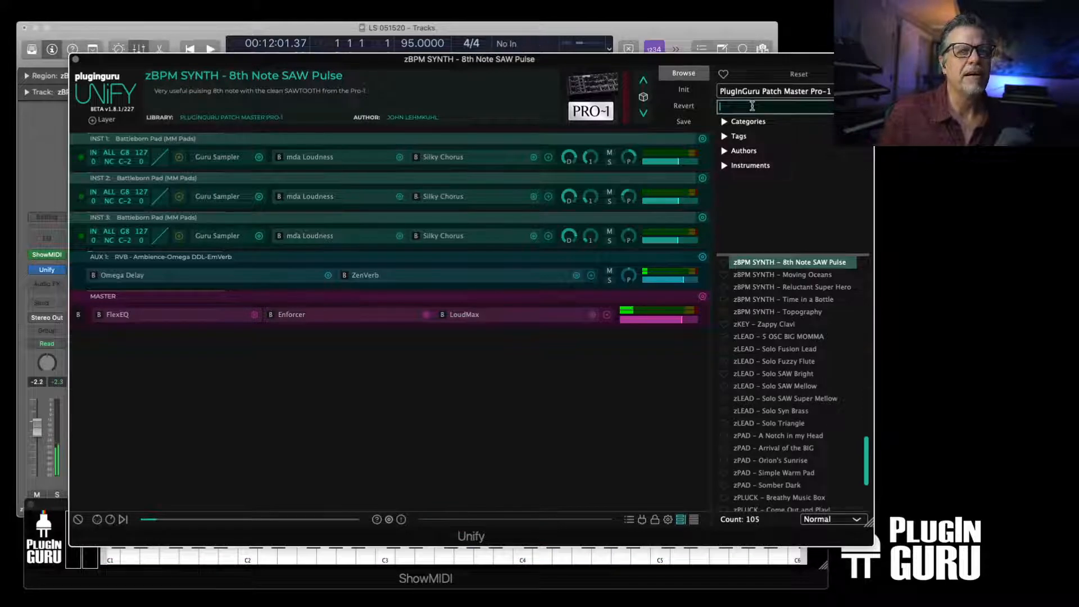
{"action": "type", "text": "don"}
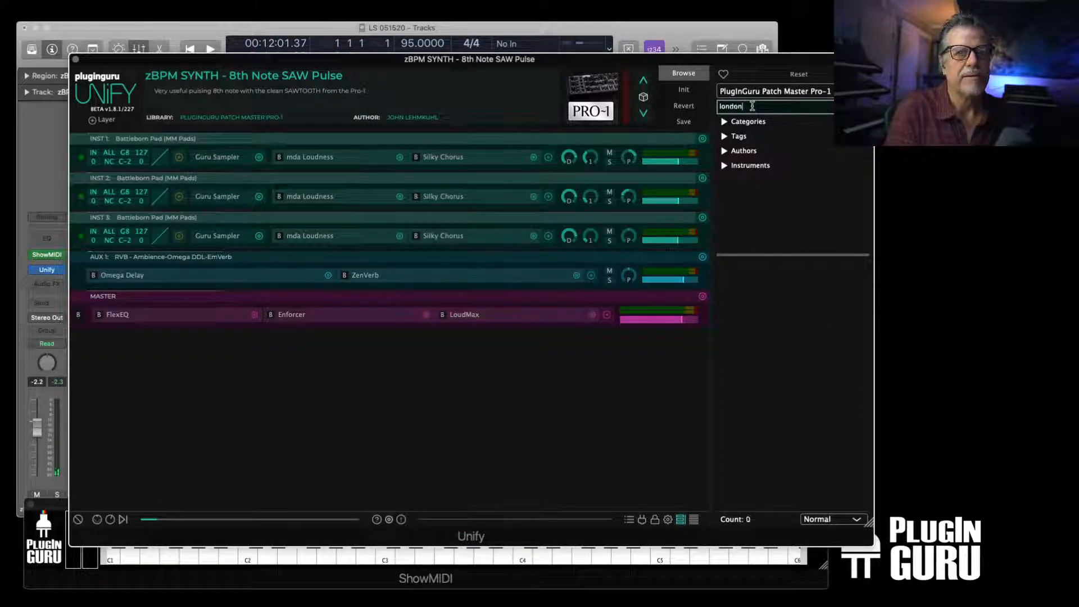
{"action": "key", "text": "BackSpace"}
{"action": "key", "text": "BackSpace"}
{"action": "key", "text": "BackSpace"}
{"action": "key", "text": "BackSpace"}
{"action": "key", "text": "BackSpace"}
{"action": "key", "text": "BackSpace"}
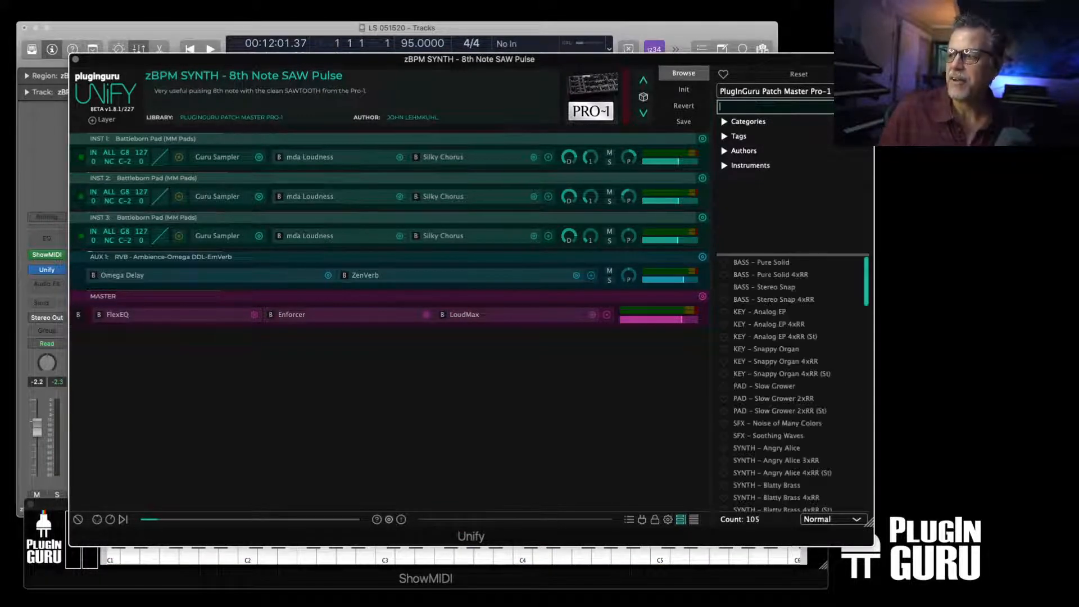
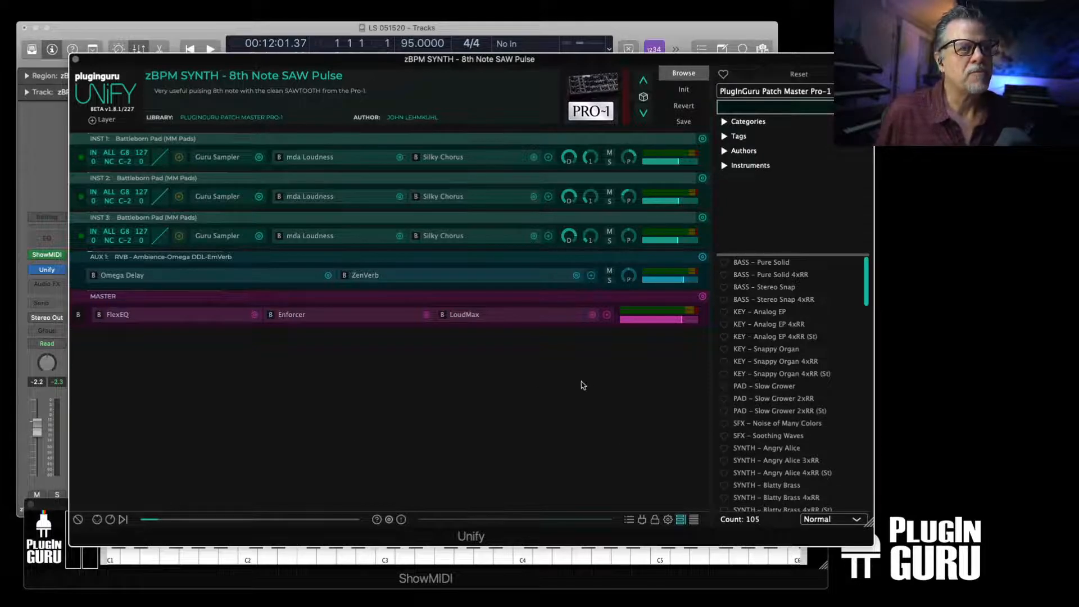
Load the zBPM SYNTH - Topography patch from the library's patch list
{"action": "scroll", "coordinate": [791, 413], "scroll_direction": "down", "scroll_amount": 10}
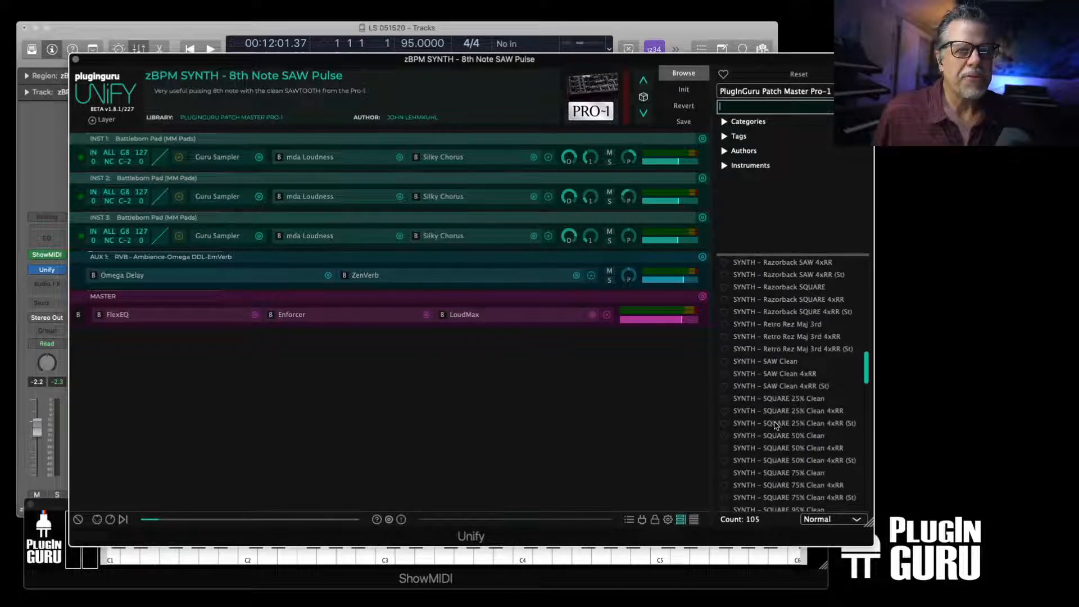
{"action": "scroll", "coordinate": [776, 425], "scroll_direction": "down", "scroll_amount": 10}
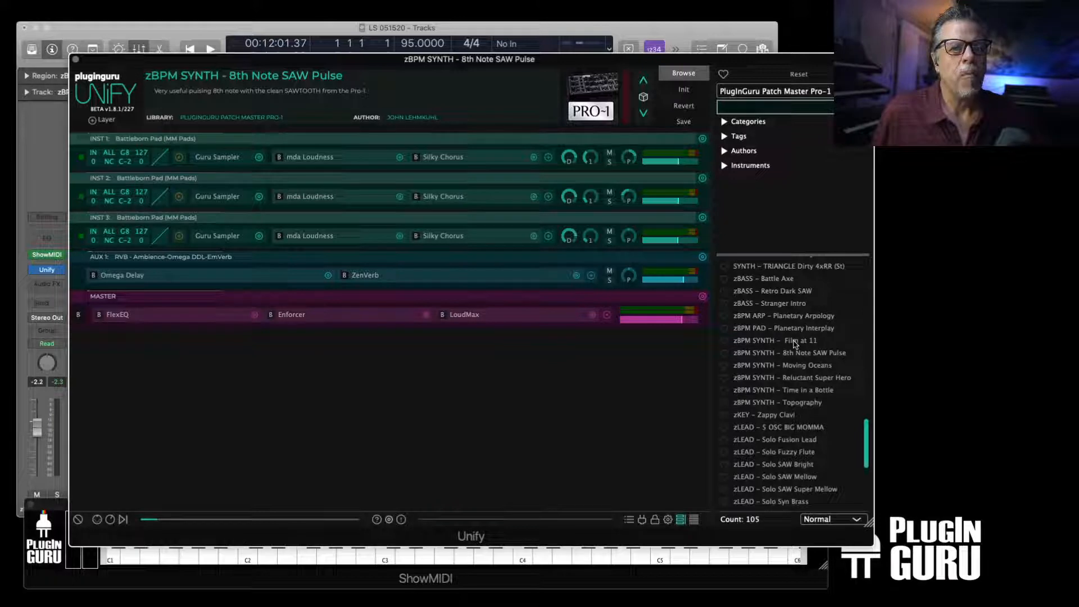
{"action": "left_click", "coordinate": [796, 403]}
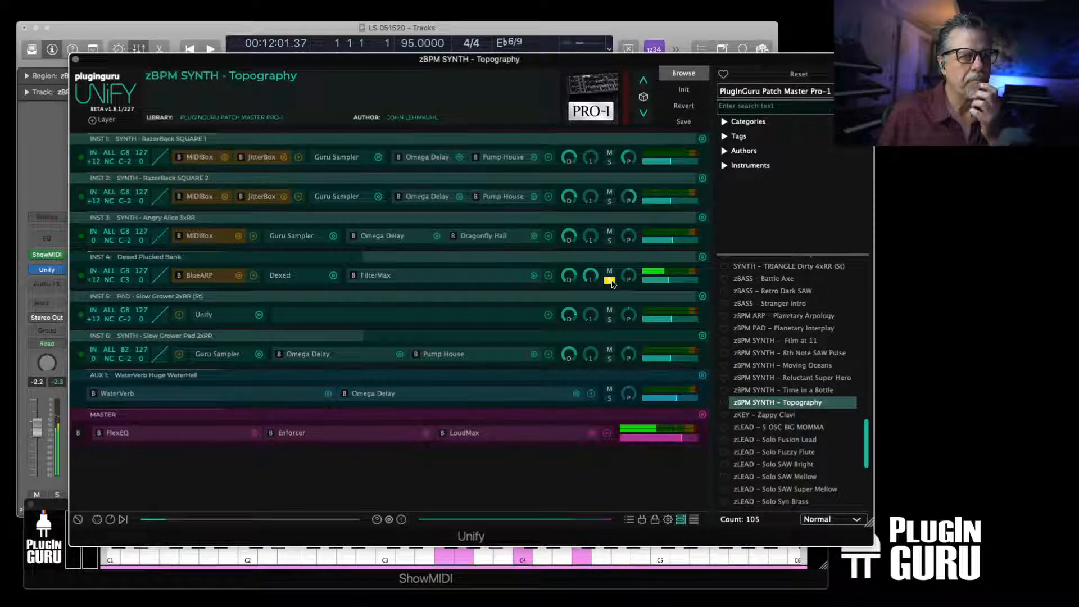
Audition the Slow Grower layer with solo, and recall the zBPM SYNTH - Topography state from 20 Jun 2022 5:50:18pm
{"action": "left_click", "coordinate": [609, 320]}
{"action": "left_click", "coordinate": [609, 320]}
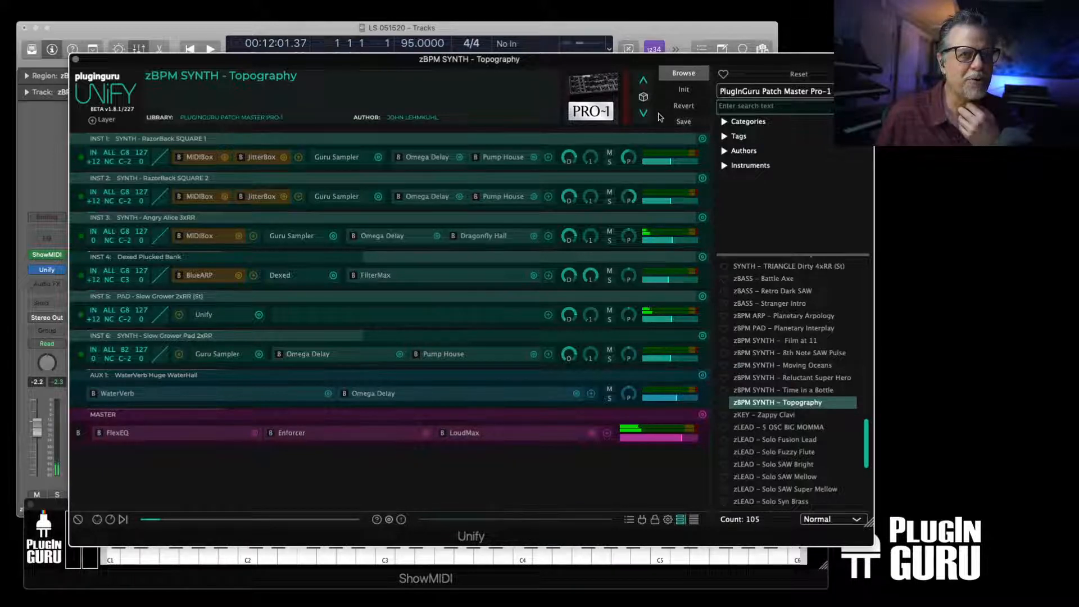
{"action": "left_click", "coordinate": [682, 108]}
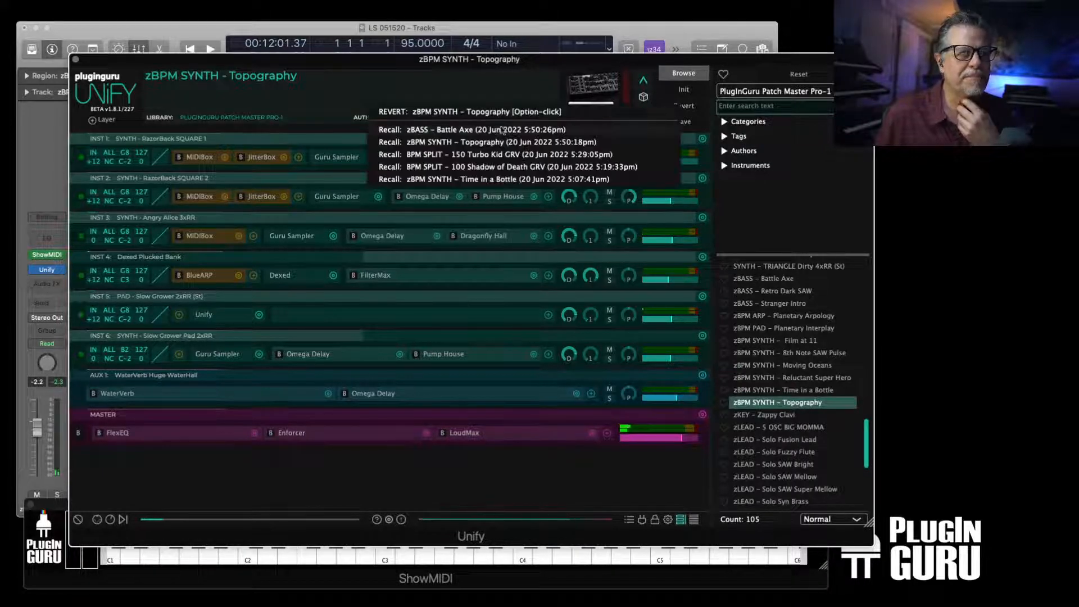
{"action": "left_click", "coordinate": [477, 142]}
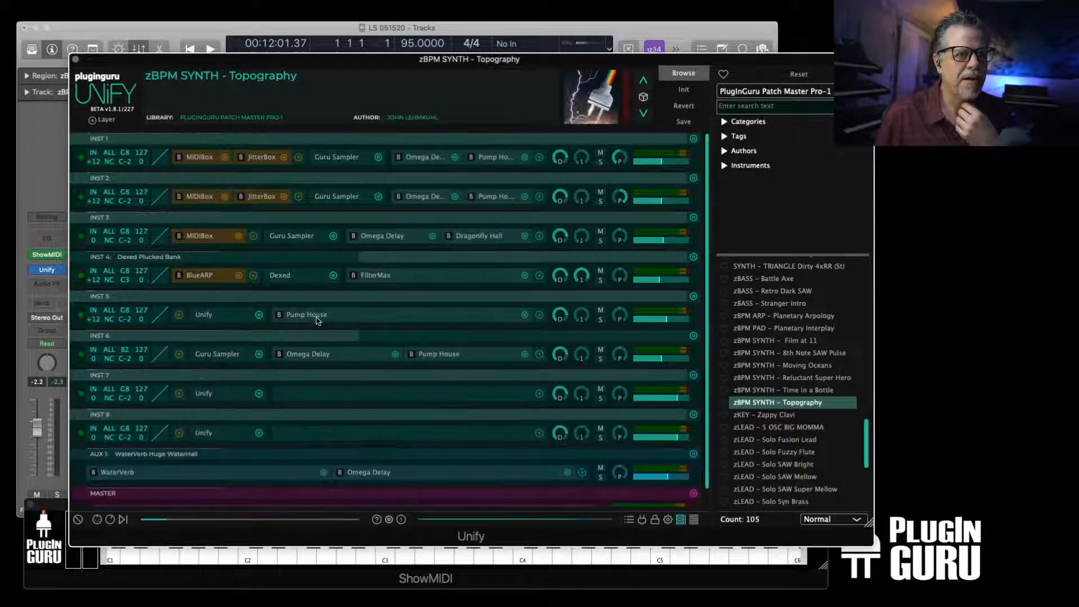
{"action": "left_click", "coordinate": [693, 414]}
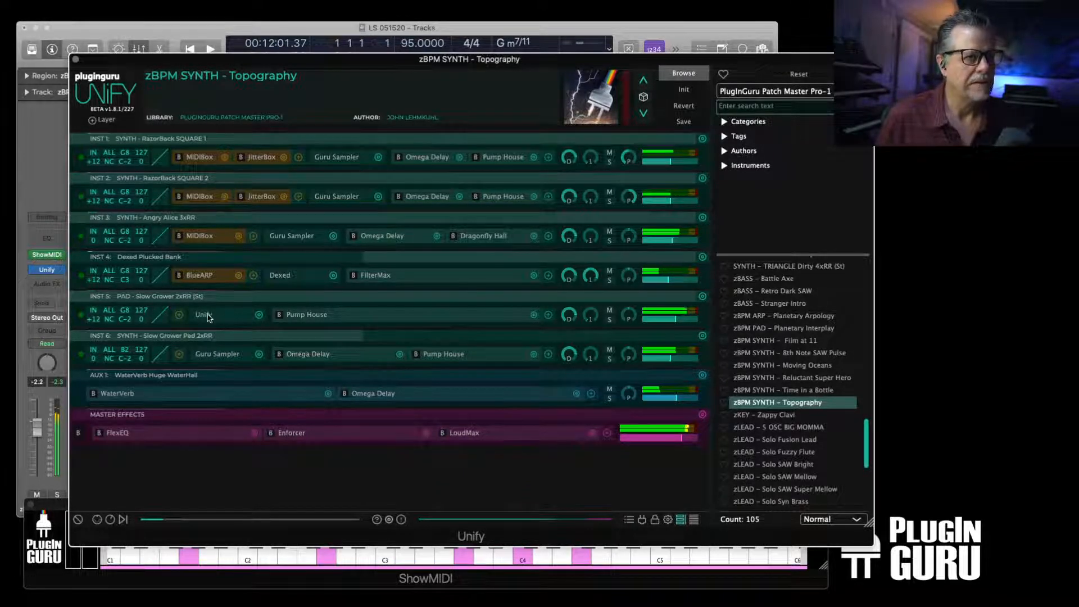
Adjust the INST 5 Pump House depth and reshape its gain curve into a two-point decay from full level to zero
{"action": "left_click", "coordinate": [306, 314]}
{"action": "left_click_drag", "start_coordinate": [155, 129], "coordinate": [151, 141]}
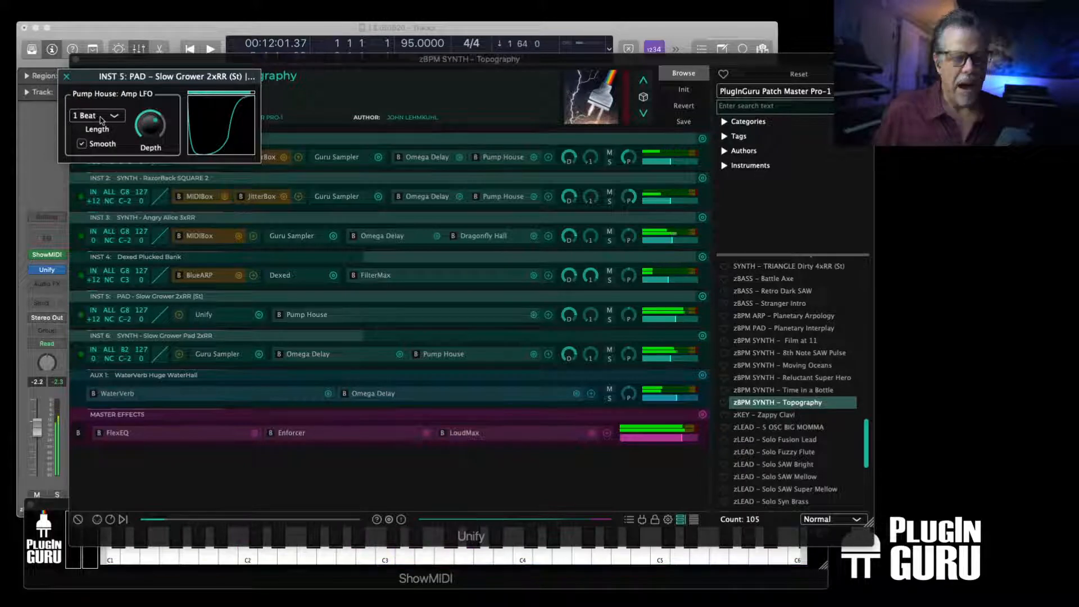
{"action": "left_click", "coordinate": [216, 128]}
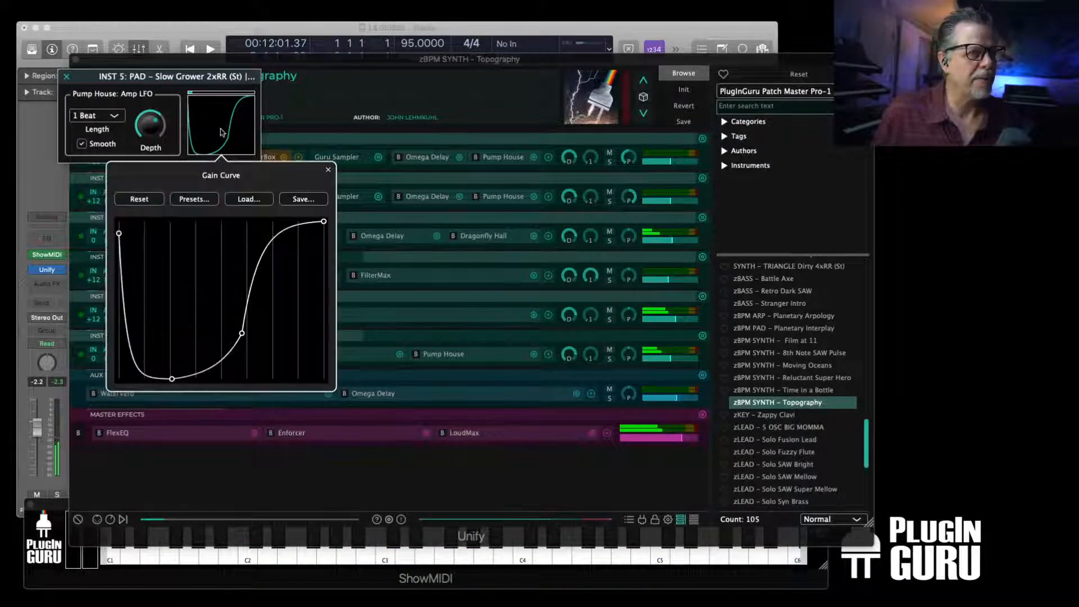
{"action": "double_click", "coordinate": [172, 379]}
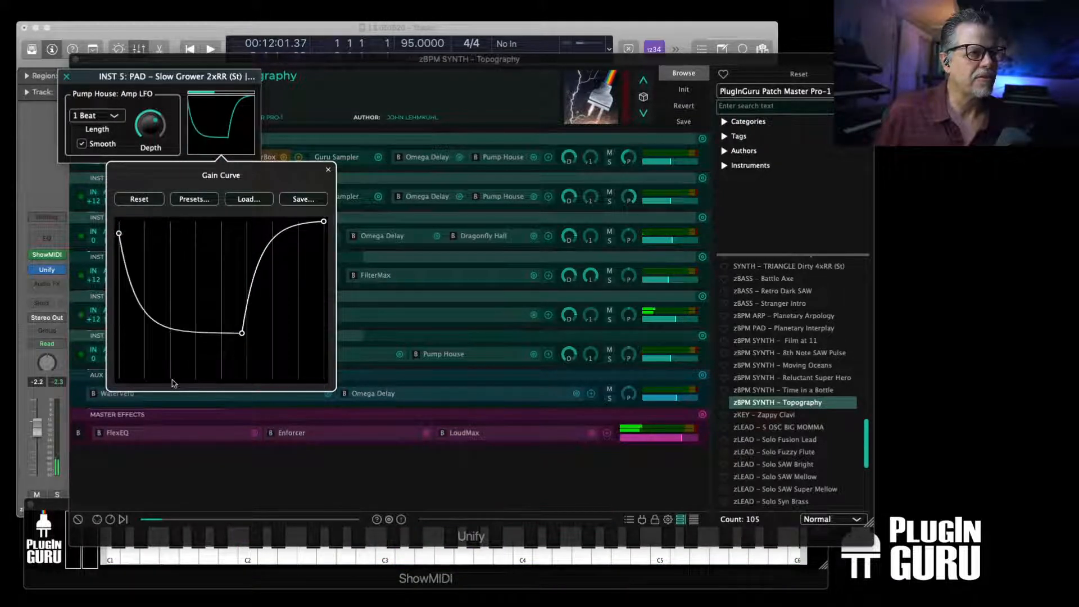
{"action": "double_click", "coordinate": [243, 332]}
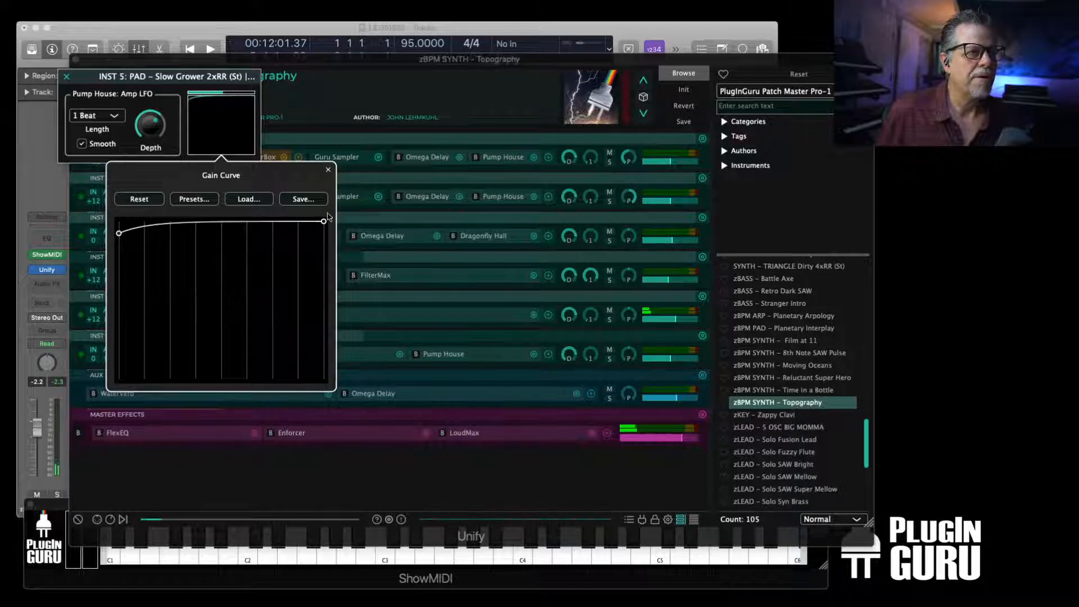
{"action": "left_click_drag", "start_coordinate": [324, 221], "coordinate": [309, 419]}
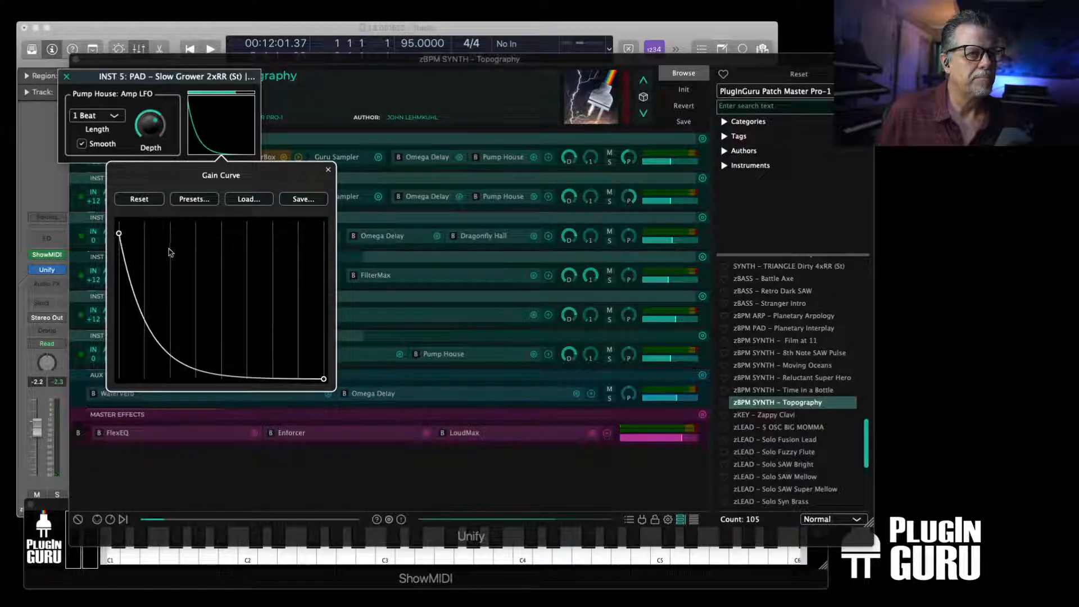
{"action": "left_click_drag", "start_coordinate": [119, 233], "coordinate": [119, 207]}
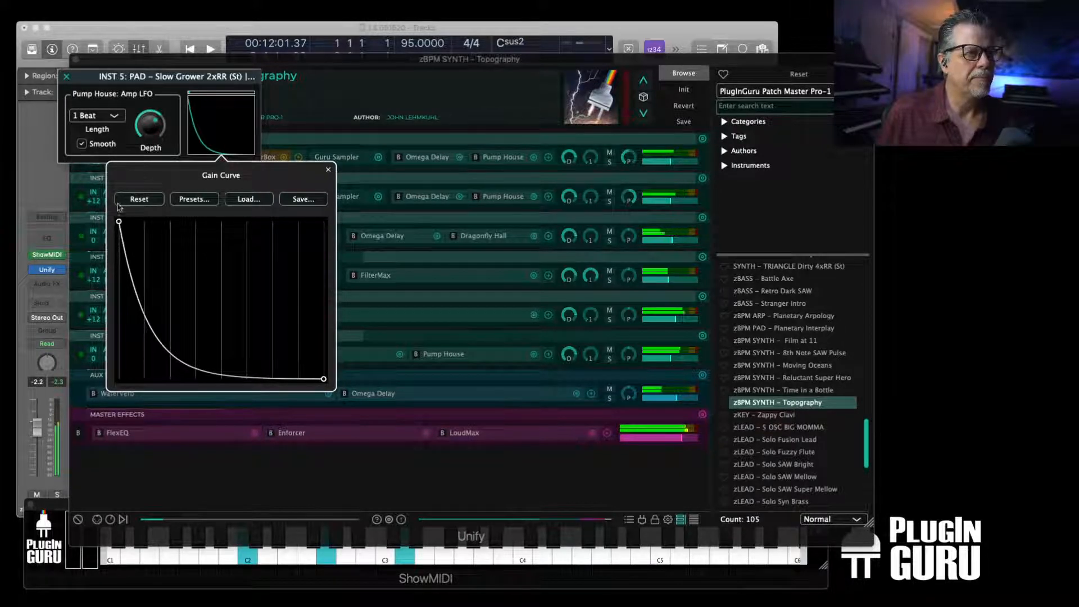
Try a 1 Bar length for the INST 5 Pump House, set it to 1/4 Beat, and reduce its depth from maximum
{"action": "left_click", "coordinate": [143, 139]}
{"action": "left_click", "coordinate": [97, 115]}
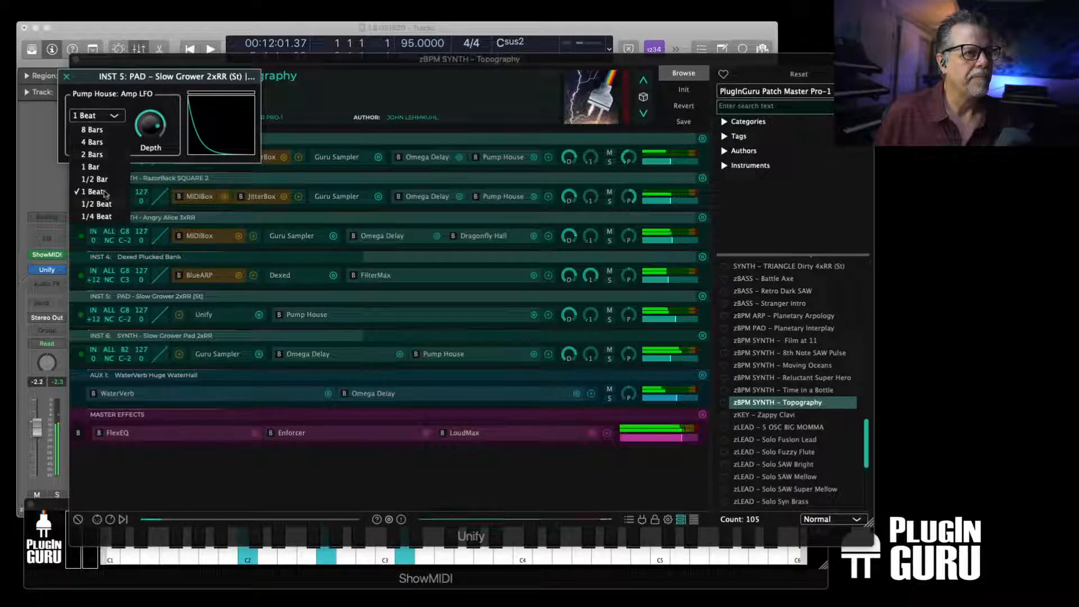
{"action": "left_click", "coordinate": [104, 166]}
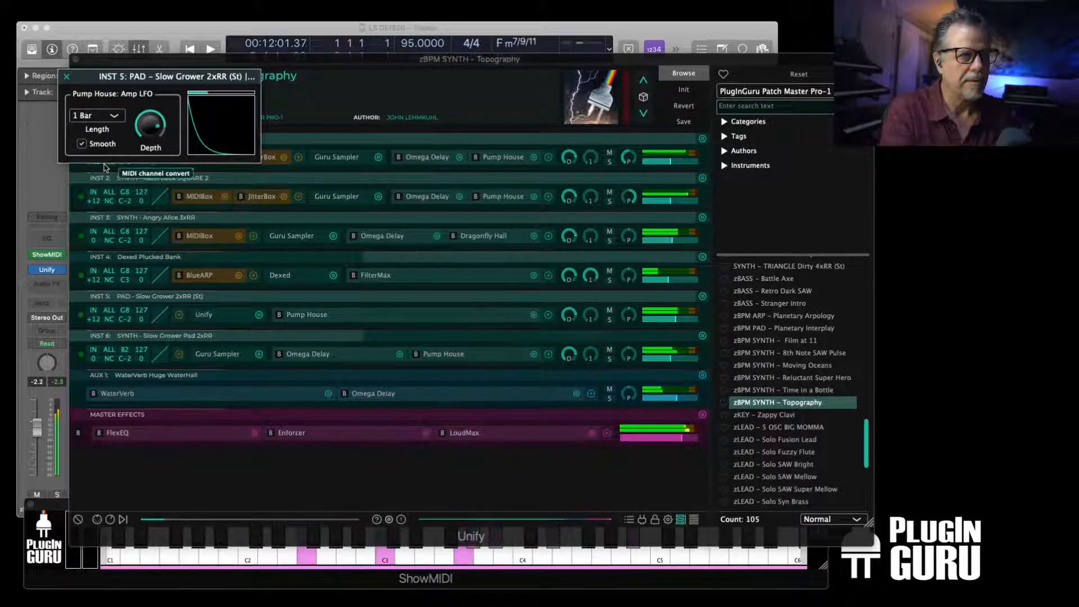
{"action": "left_click", "coordinate": [84, 114]}
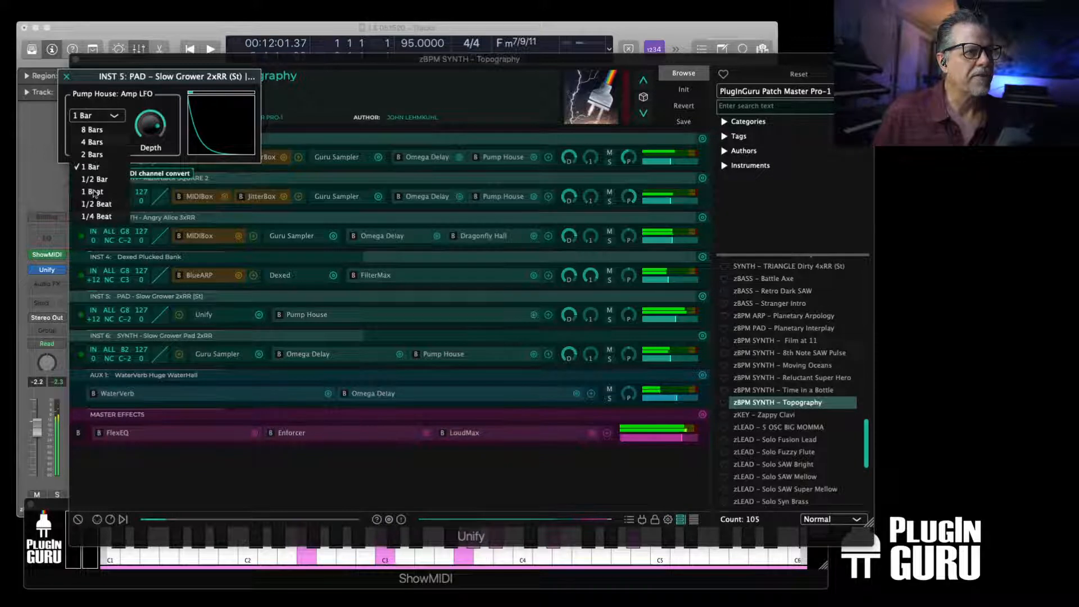
{"action": "left_click", "coordinate": [94, 218]}
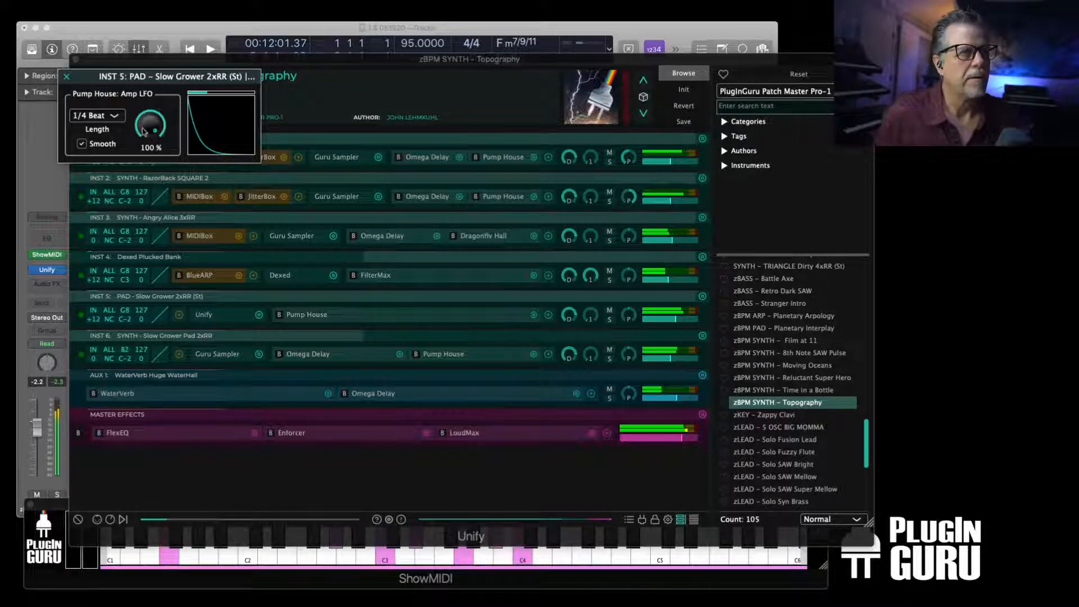
{"action": "left_click_drag", "start_coordinate": [150, 135], "coordinate": [144, 162]}
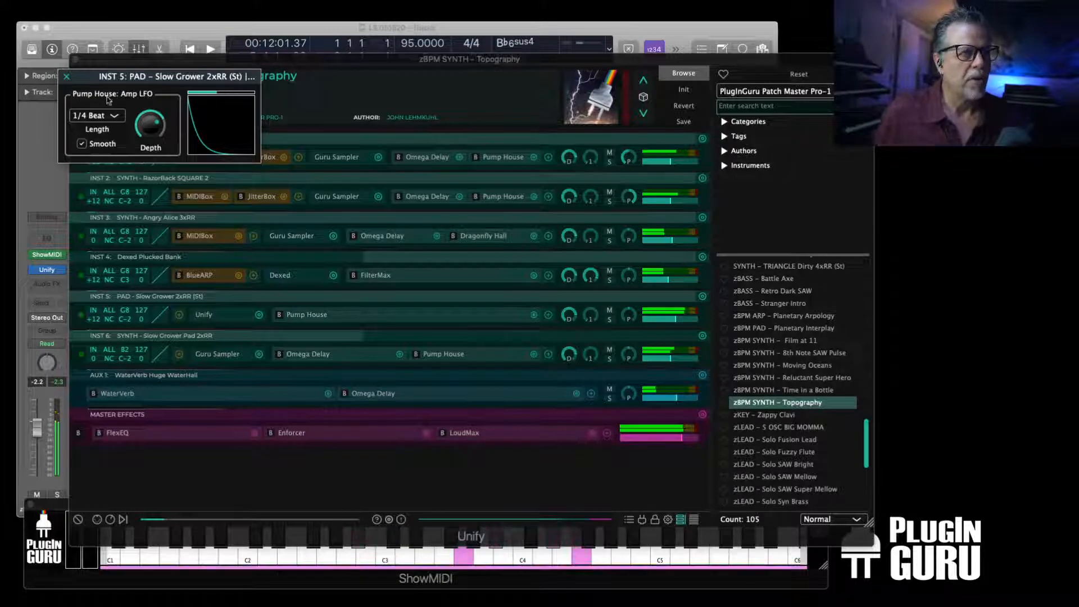
{"action": "left_click", "coordinate": [67, 76]}
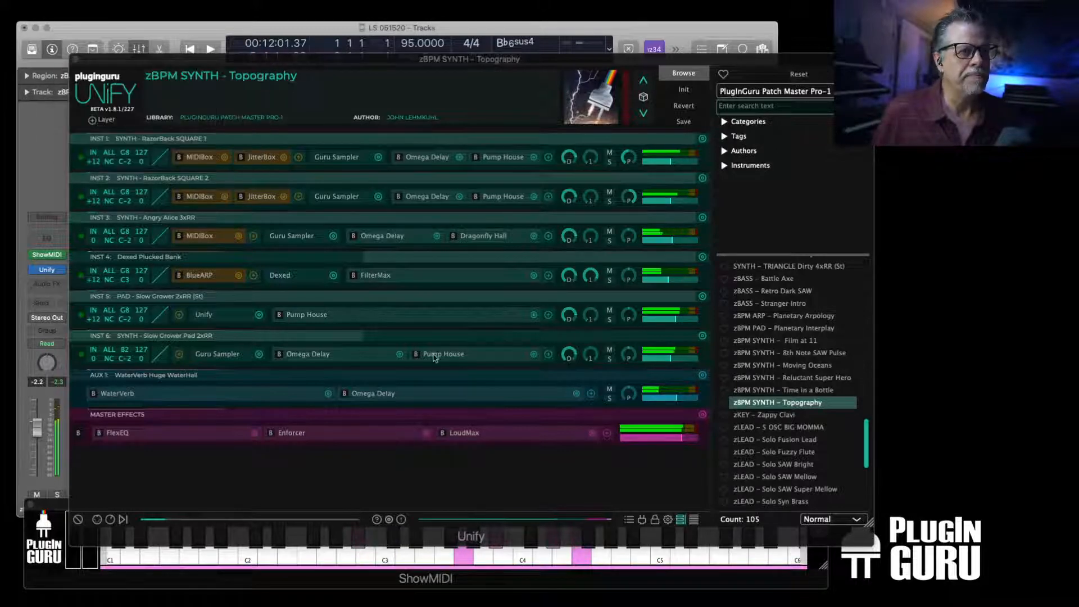
Solo INST 5, open its nested PAD - Slow Grower 2xRR (St) patch, and solo and center-pan the first layer
{"action": "left_click", "coordinate": [609, 319]}
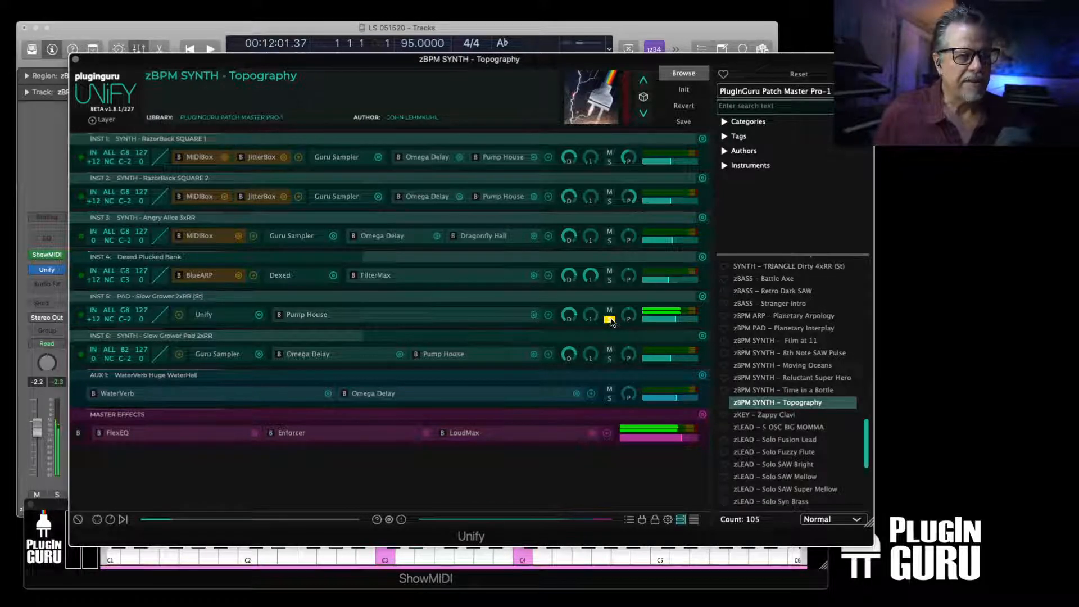
{"action": "left_click", "coordinate": [202, 316]}
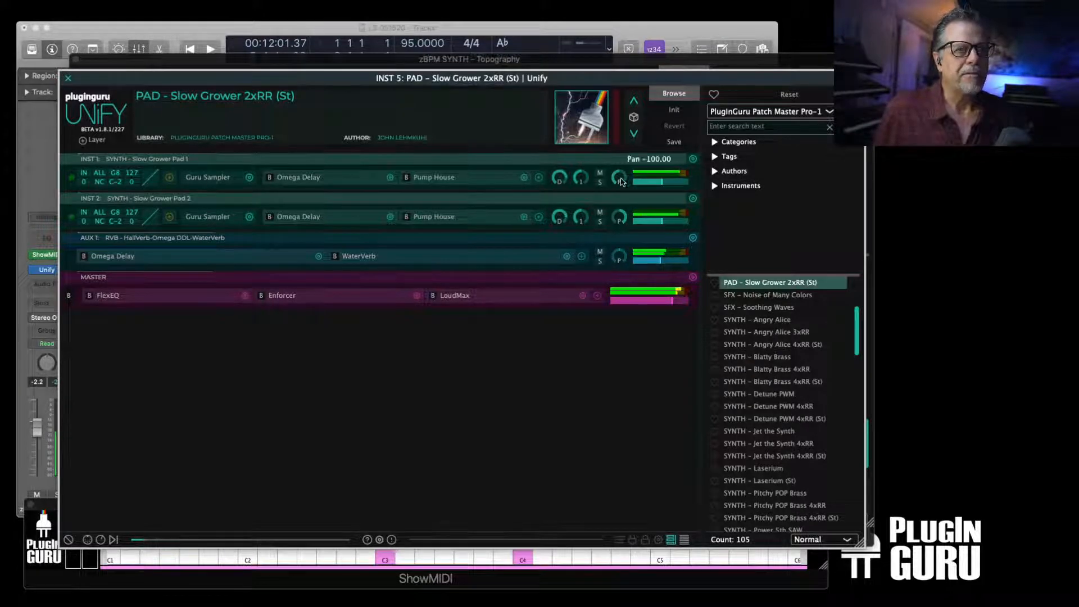
{"action": "left_click", "coordinate": [599, 182]}
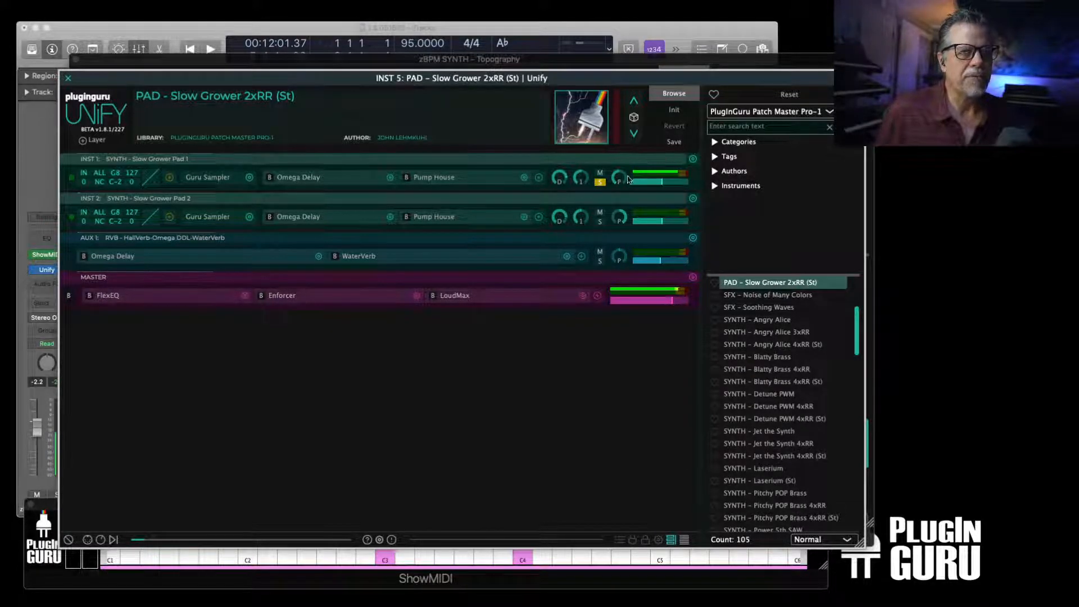
{"action": "double_click", "coordinate": [621, 180]}
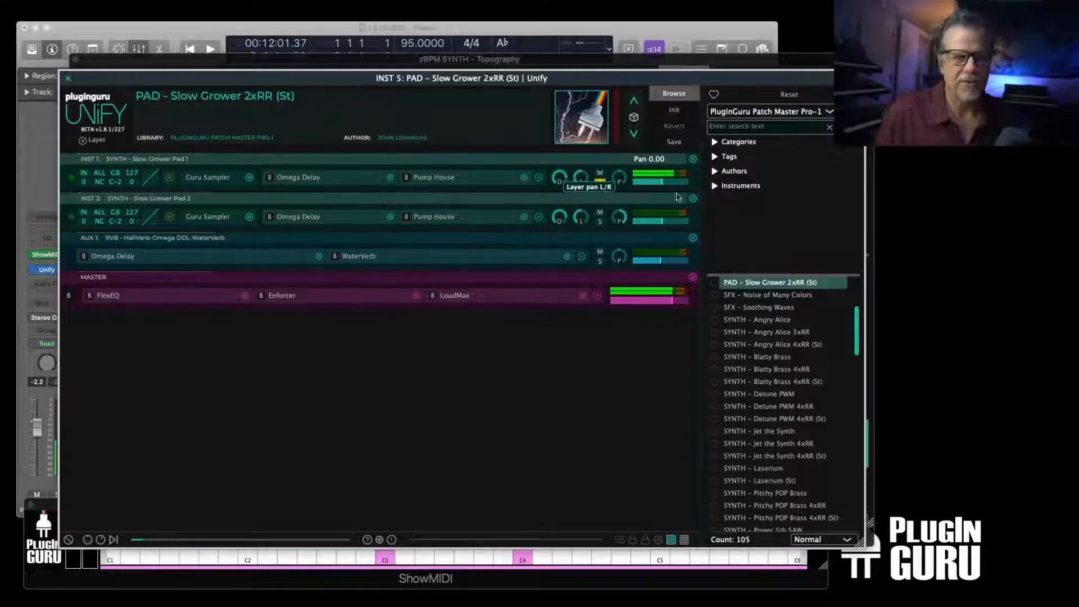
Load the WAVE - Detune PWM 4xRR sample into the Guru Sampler of the nested patch's first layer
{"action": "double_click", "coordinate": [207, 177]}
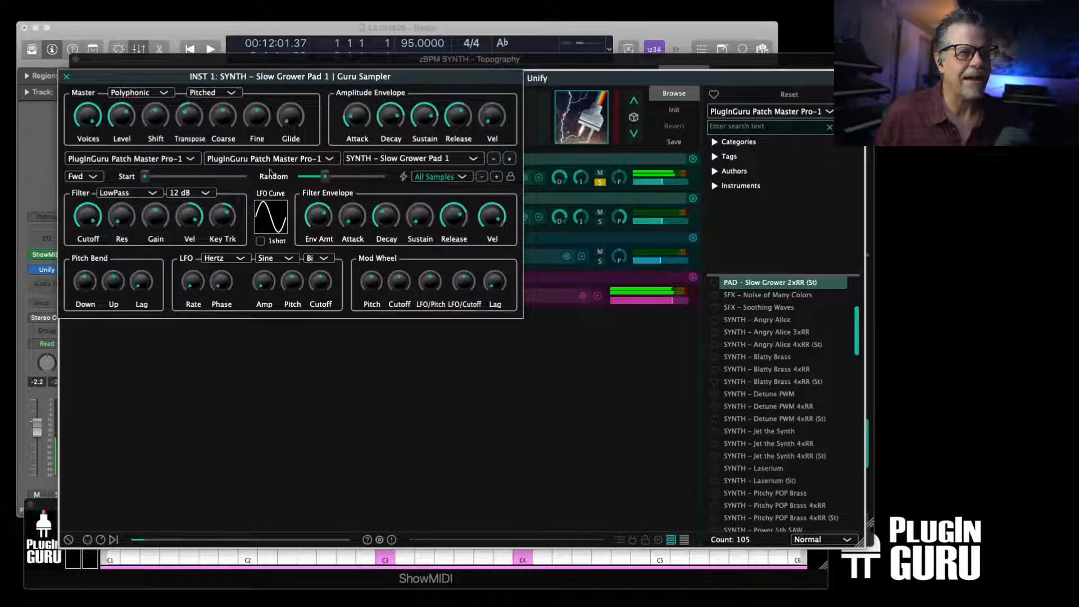
{"action": "left_click", "coordinate": [401, 160]}
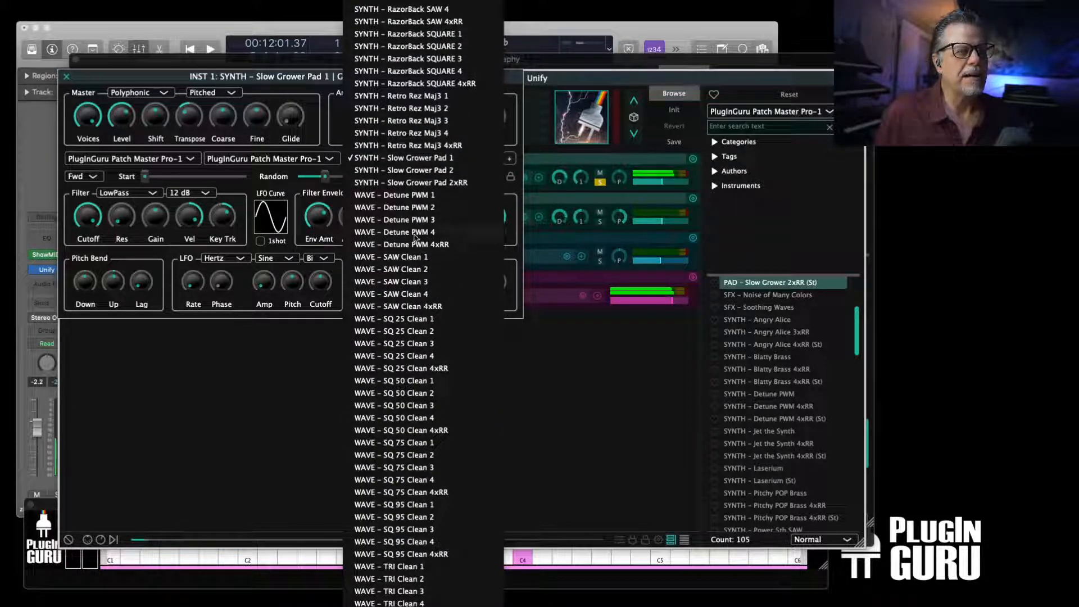
{"action": "left_click", "coordinate": [413, 246]}
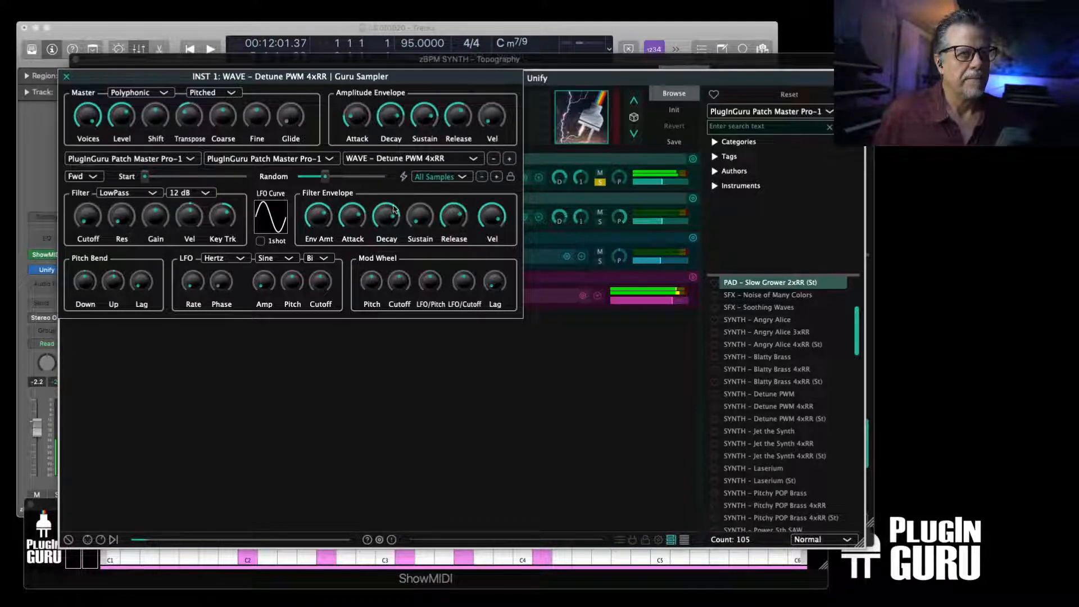
Adjust the decay and raise the sustain of the first layer's filter envelope, and unsolo that layer
{"action": "mouse_move", "coordinate": [396, 216]}
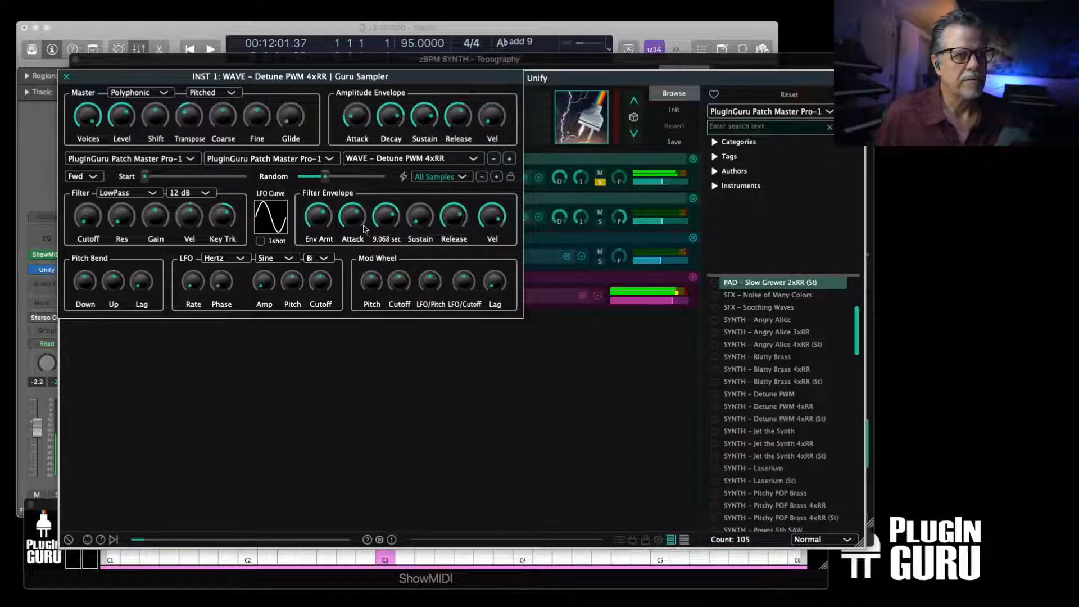
{"action": "mouse_move", "coordinate": [357, 223]}
{"action": "mouse_move", "coordinate": [393, 224]}
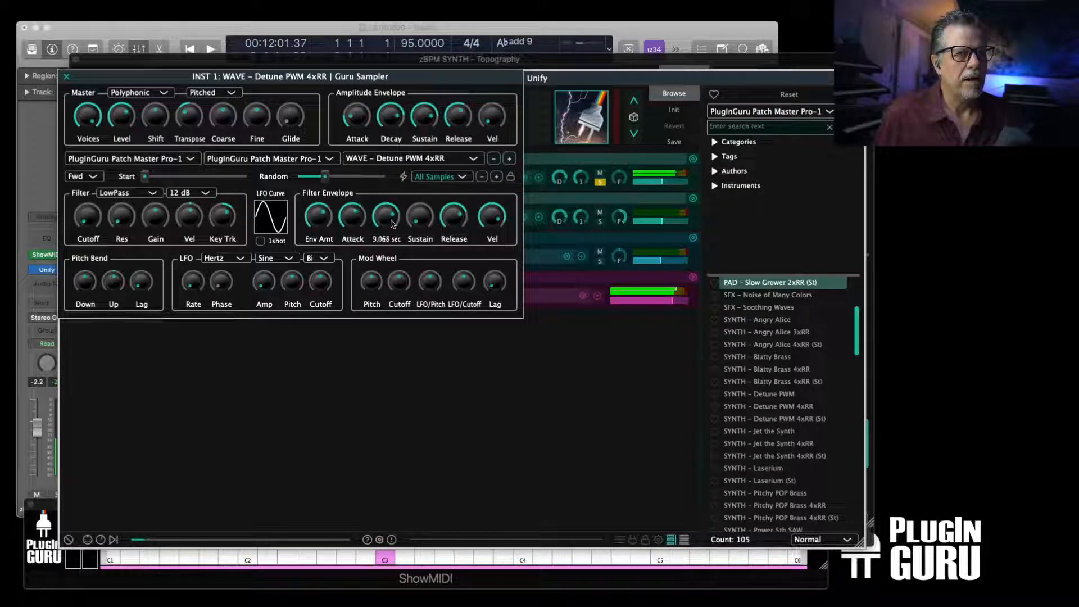
{"action": "left_click_drag", "start_coordinate": [390, 224], "coordinate": [393, 225]}
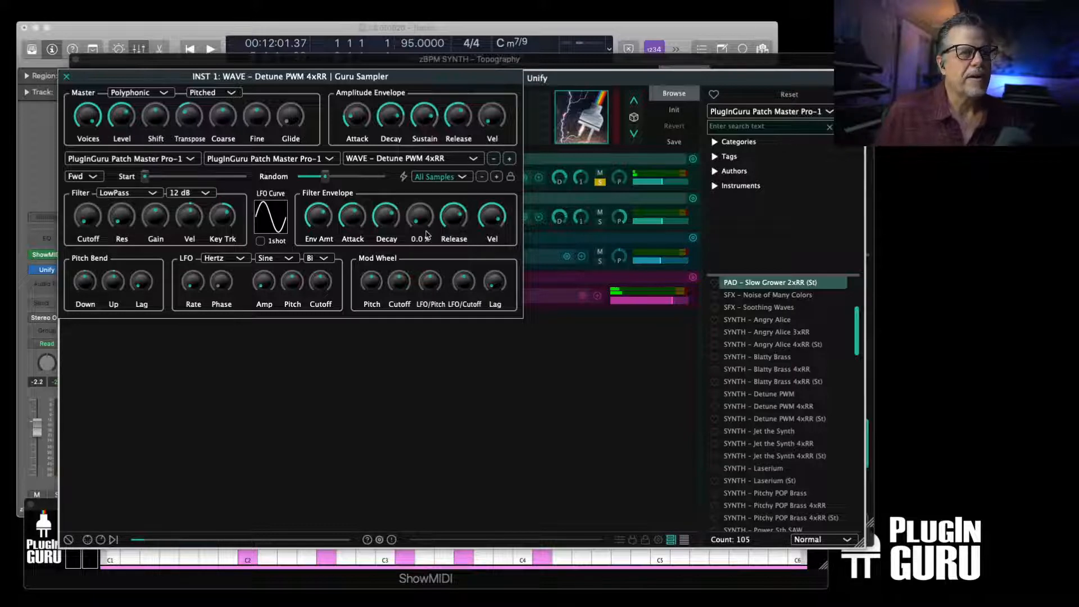
{"action": "left_click_drag", "start_coordinate": [420, 222], "coordinate": [425, 195]}
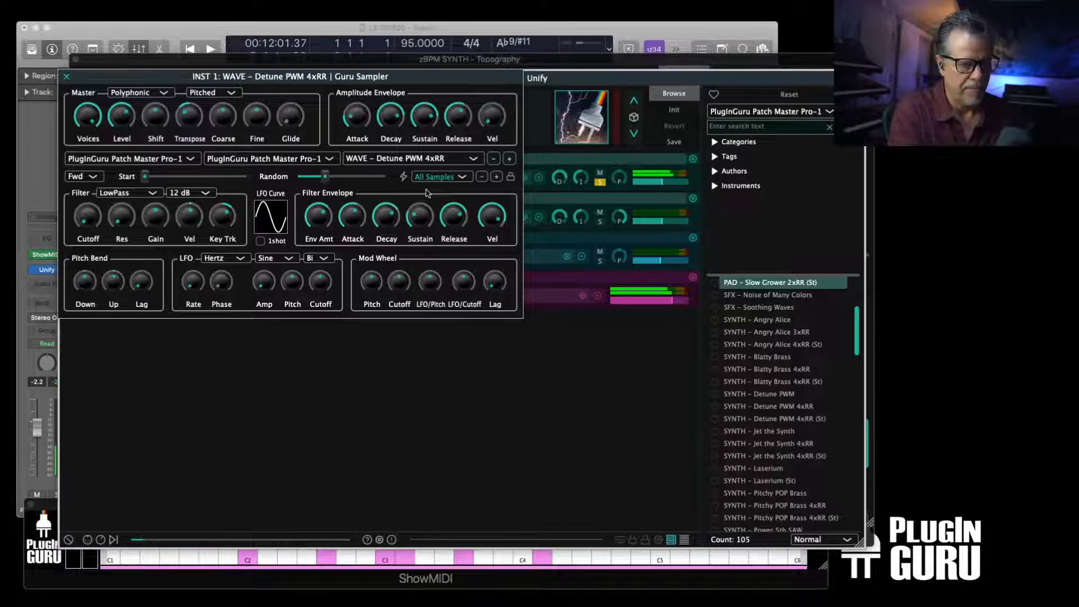
{"action": "key", "text": "Escape"}
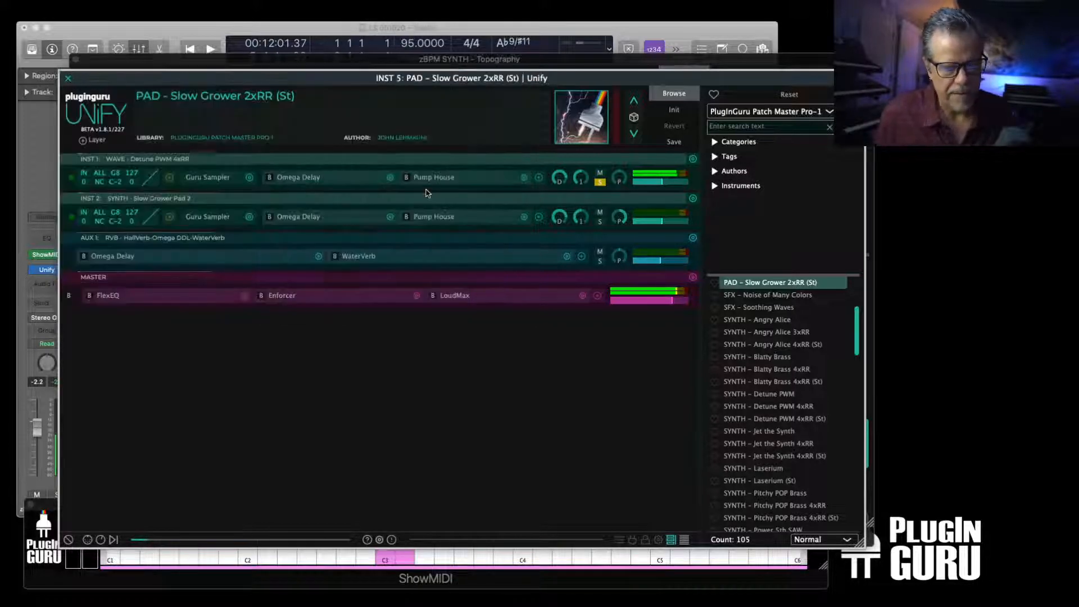
{"action": "left_click", "coordinate": [600, 183]}
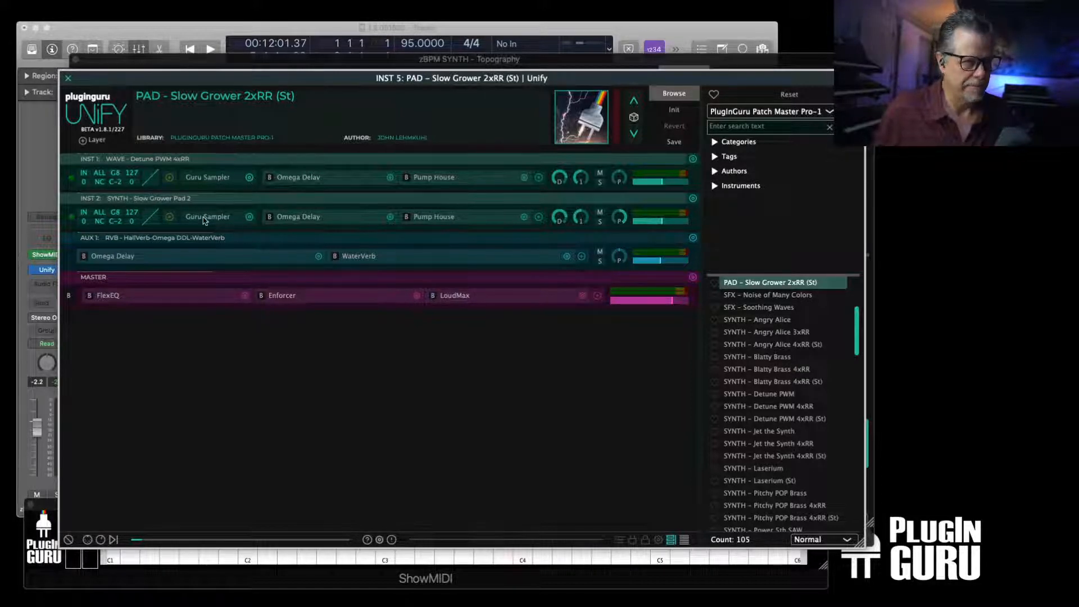
Check the samples in both nested layers and change the first layer's Guru Sampler to WAVE - Detune PWM 1
{"action": "left_click", "coordinate": [221, 186]}
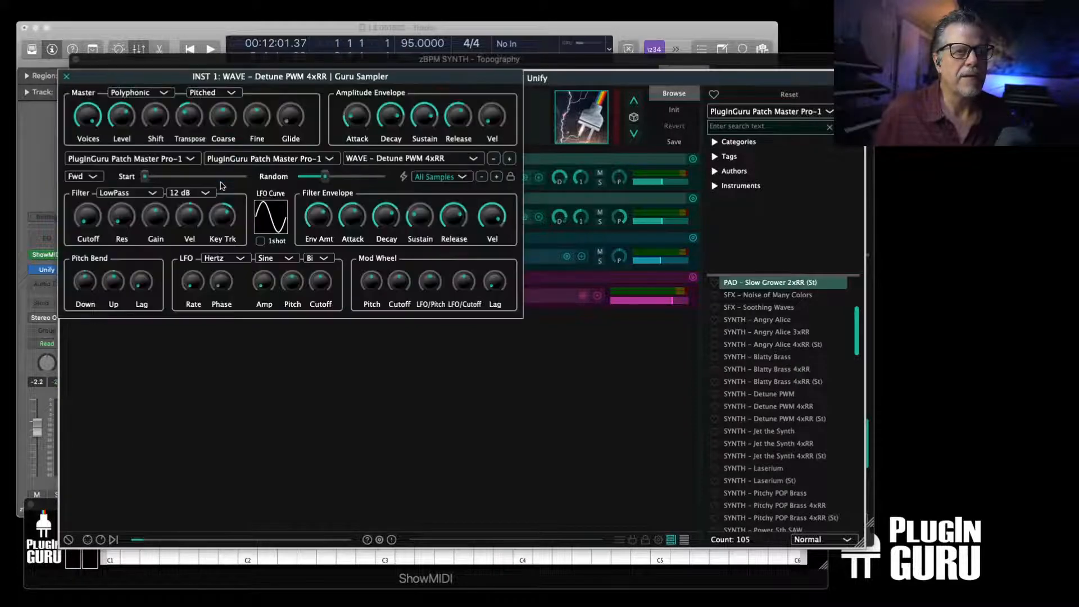
{"action": "key", "text": "Escape"}
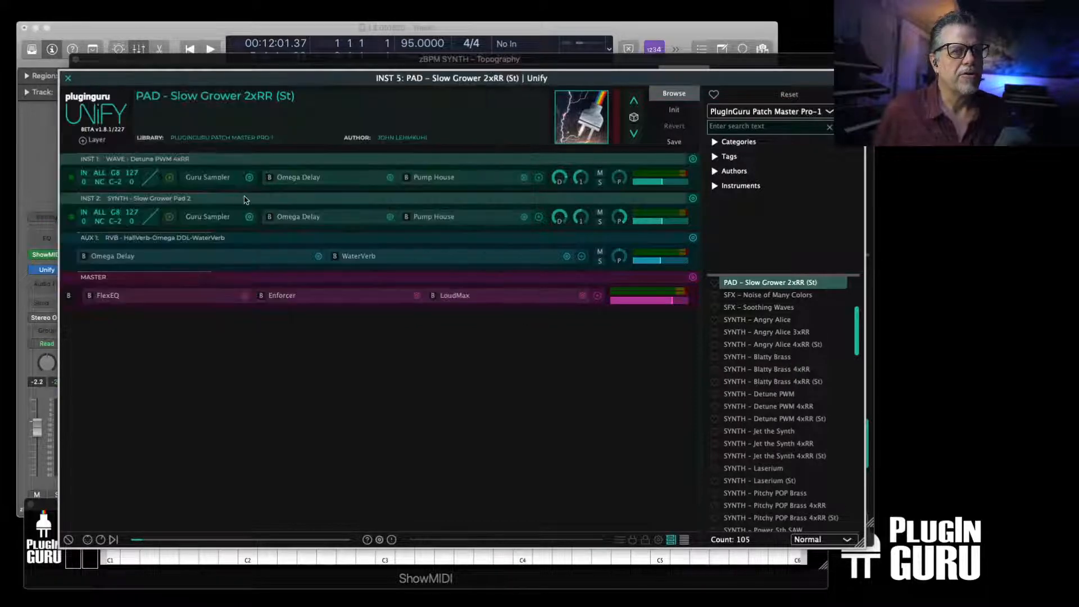
{"action": "left_click", "coordinate": [197, 217]}
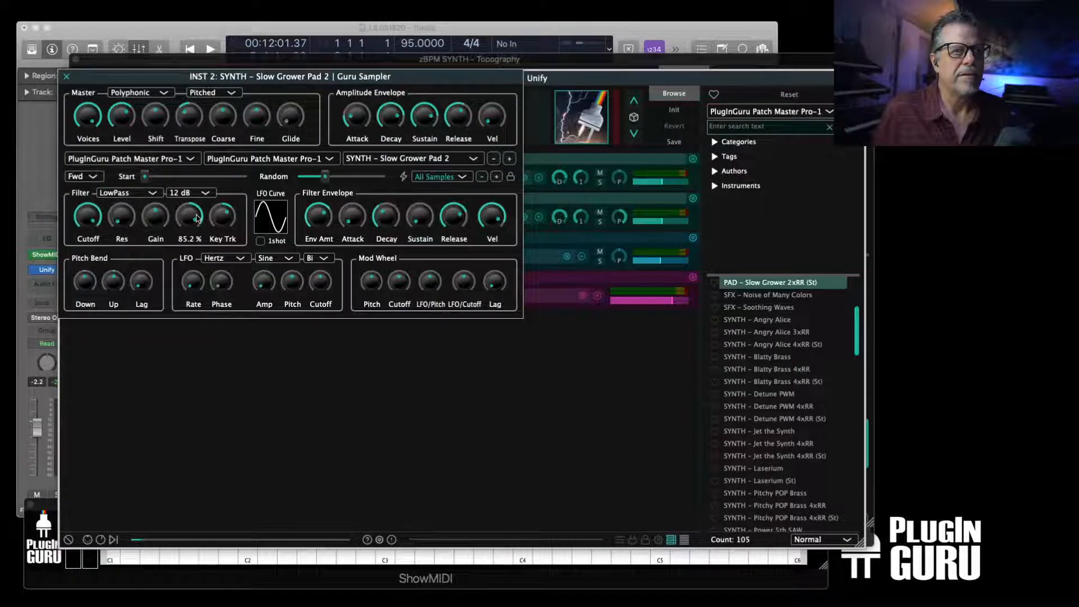
{"action": "key", "text": "Escape"}
{"action": "left_click", "coordinate": [205, 183]}
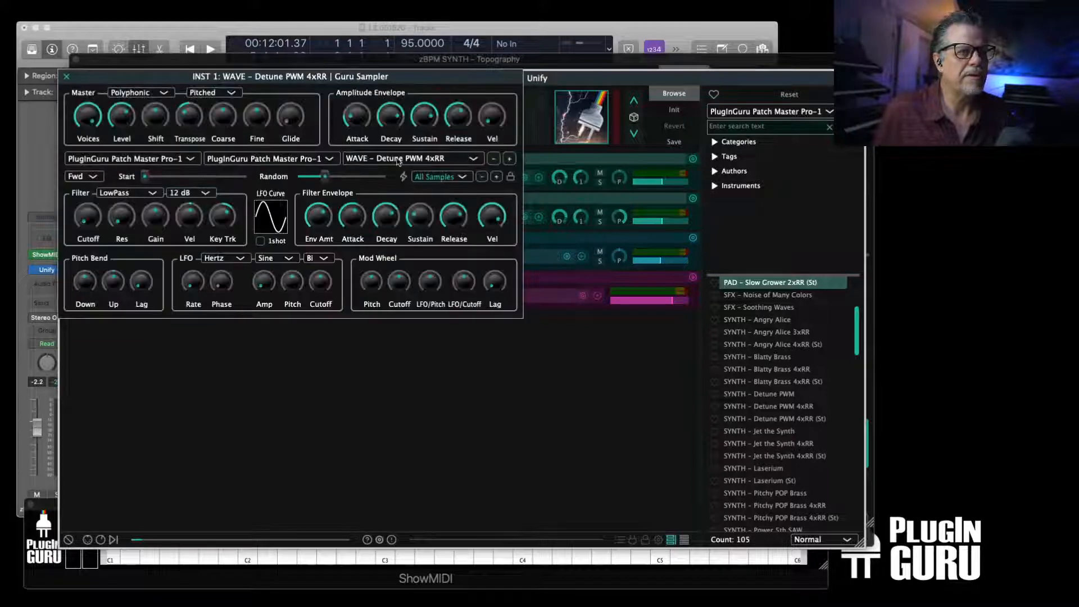
{"action": "left_click", "coordinate": [400, 159]}
{"action": "left_click", "coordinate": [406, 109]}
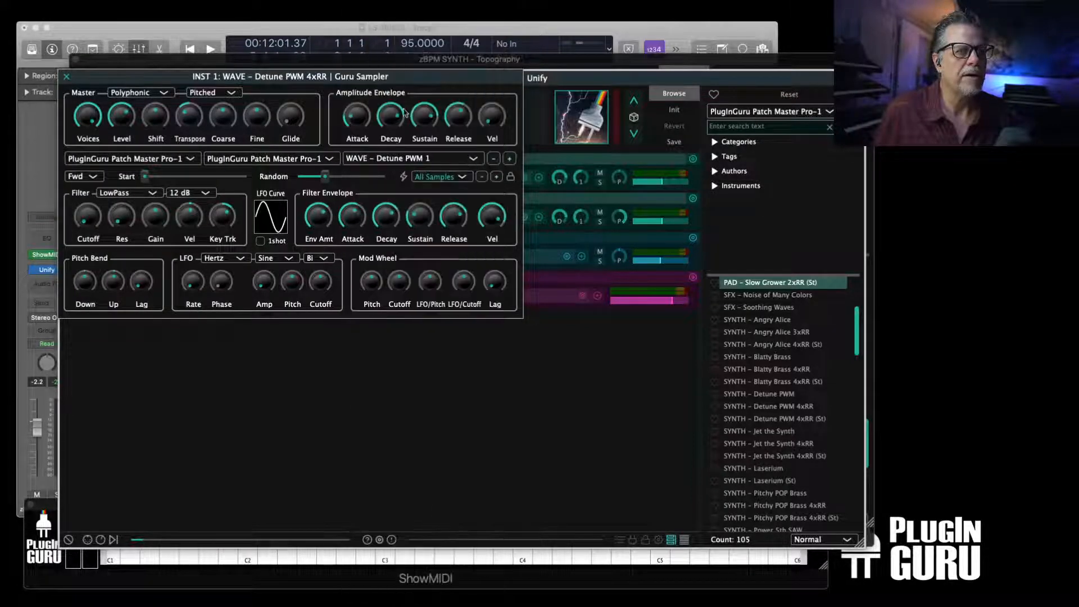
{"action": "key", "text": "Escape"}
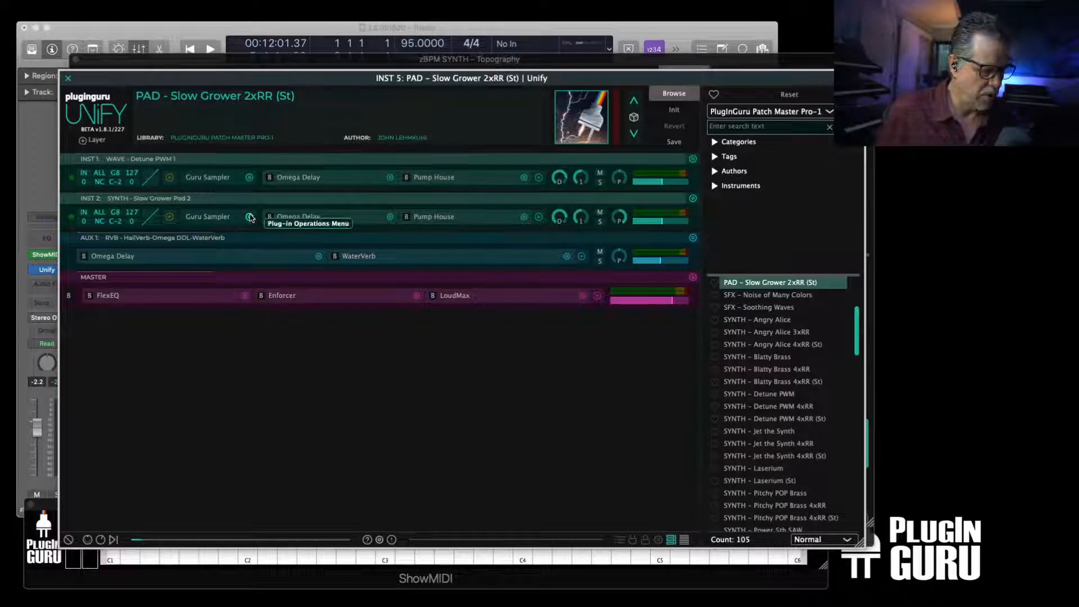
Load the WAVE - Detune PWM 2 sample into the Guru Sampler of the nested patch's second layer
{"action": "double_click", "coordinate": [206, 218]}
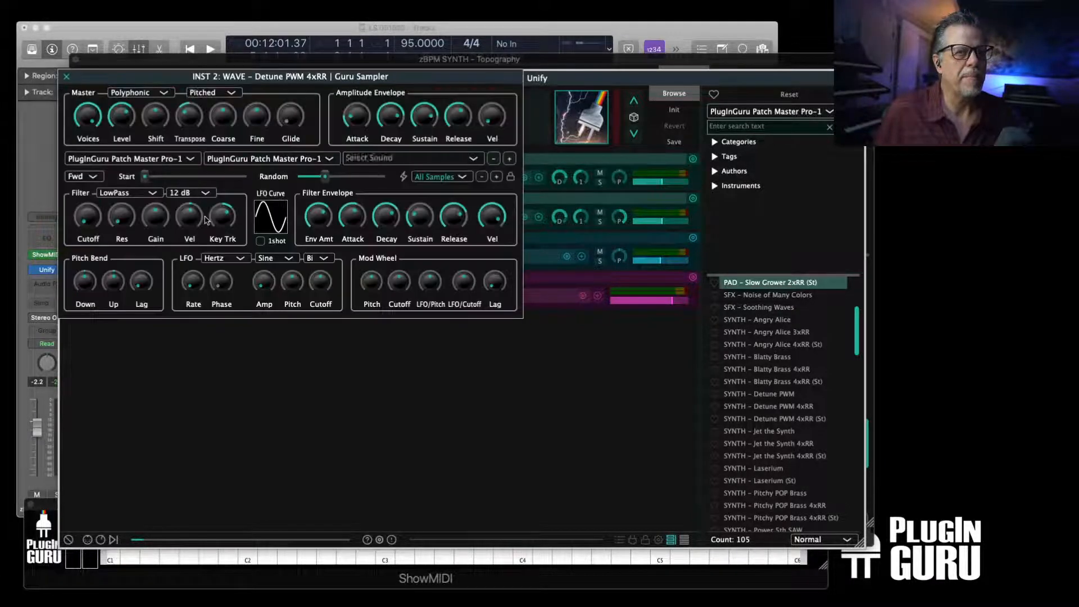
{"action": "left_click", "coordinate": [404, 158]}
{"action": "left_click", "coordinate": [401, 123]}
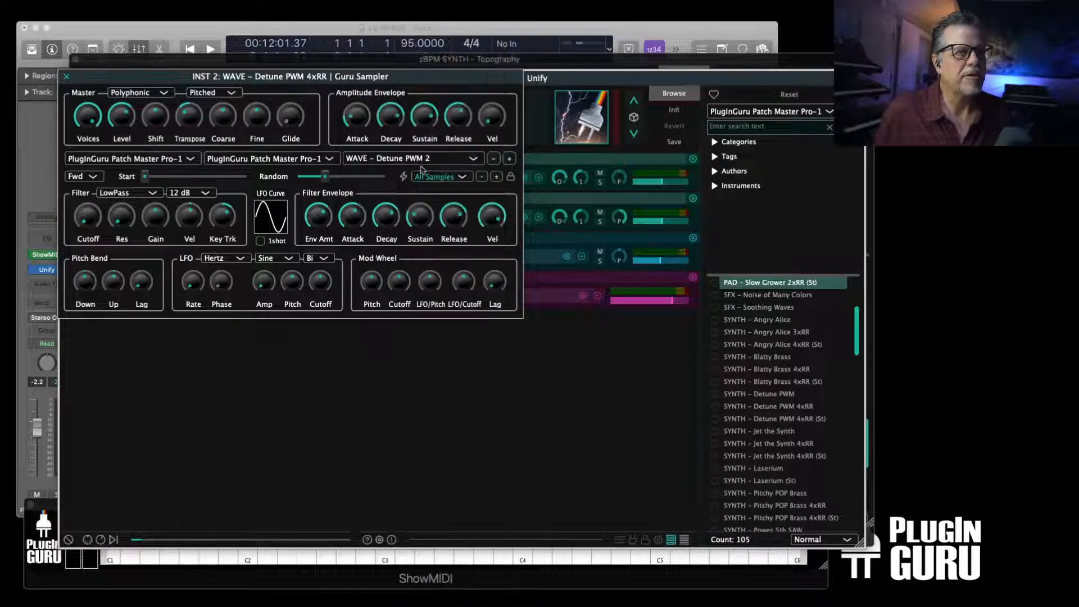
{"action": "left_click", "coordinate": [492, 177]}
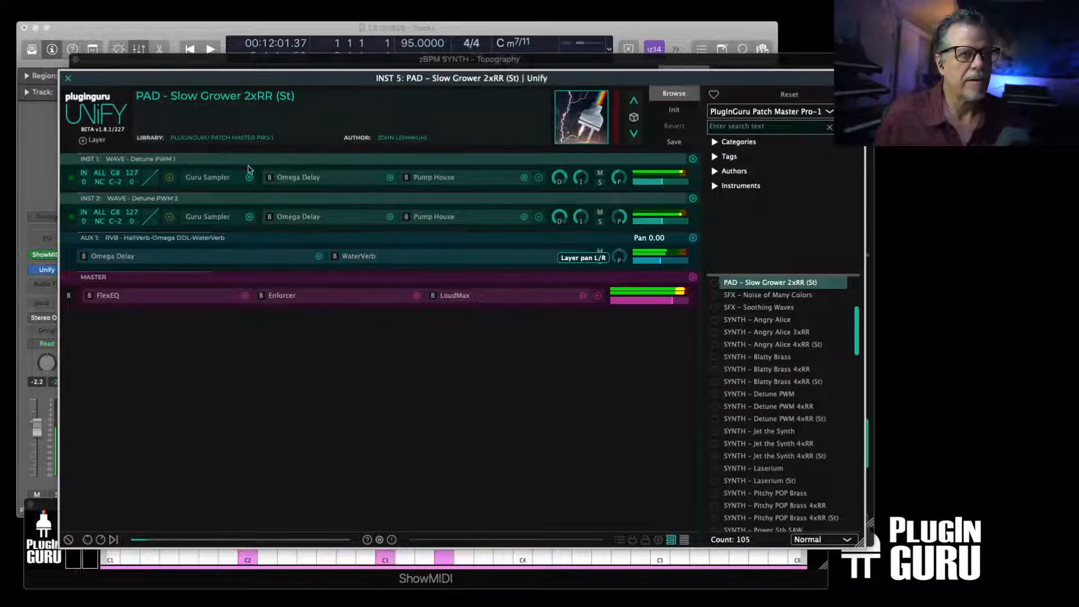
Detune the nested layers against each other by raising the first Guru Sampler's fine tuning and lowering the second's
{"action": "double_click", "coordinate": [217, 178]}
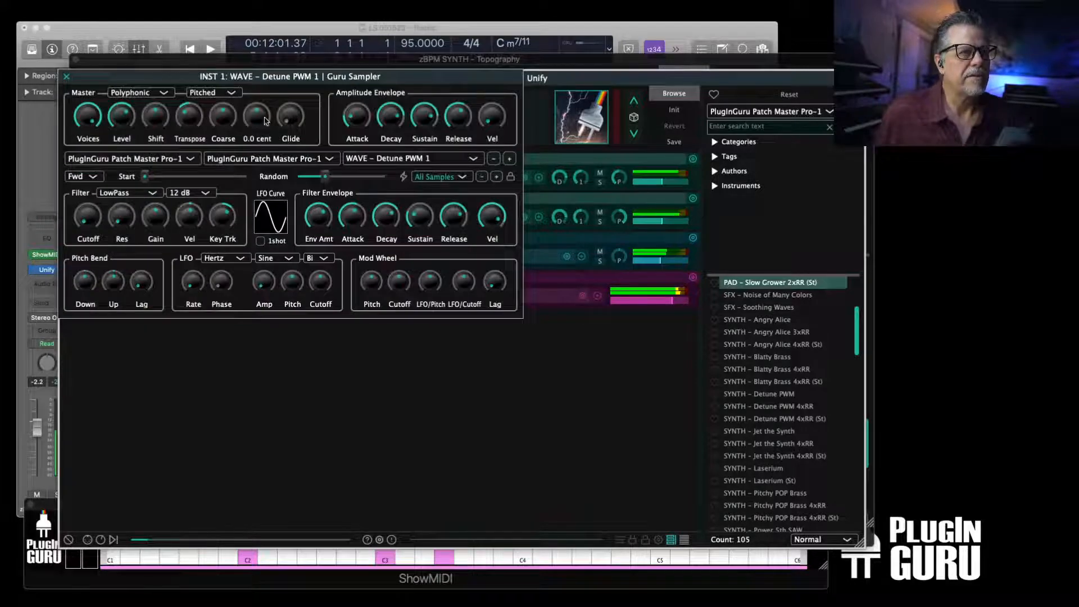
{"action": "left_click_drag", "start_coordinate": [271, 88], "coordinate": [271, 85]}
{"action": "key", "text": "Escape"}
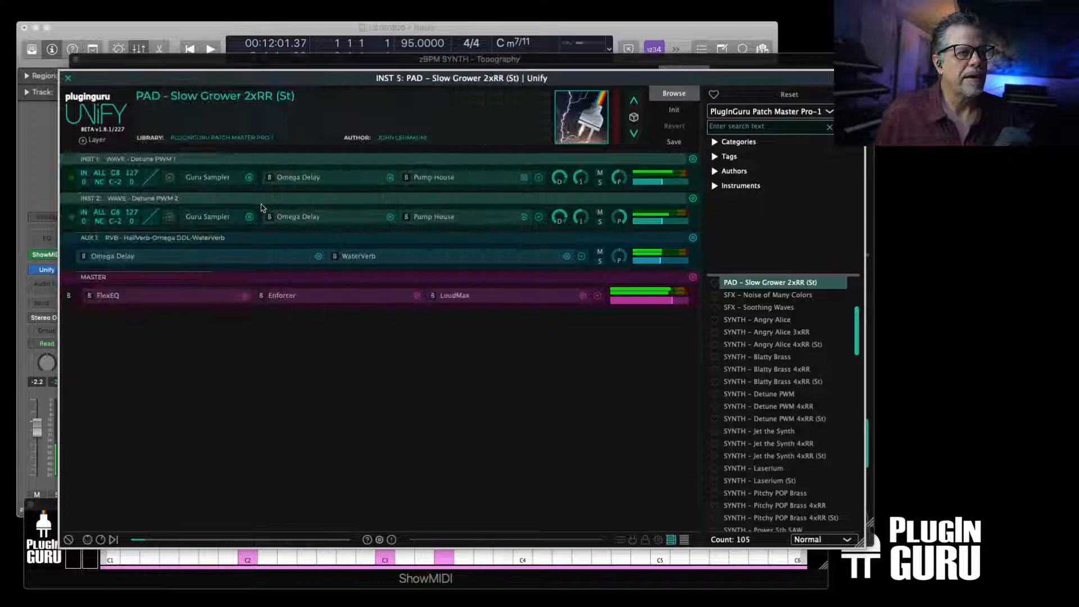
{"action": "left_click", "coordinate": [301, 219]}
{"action": "key", "text": "Escape"}
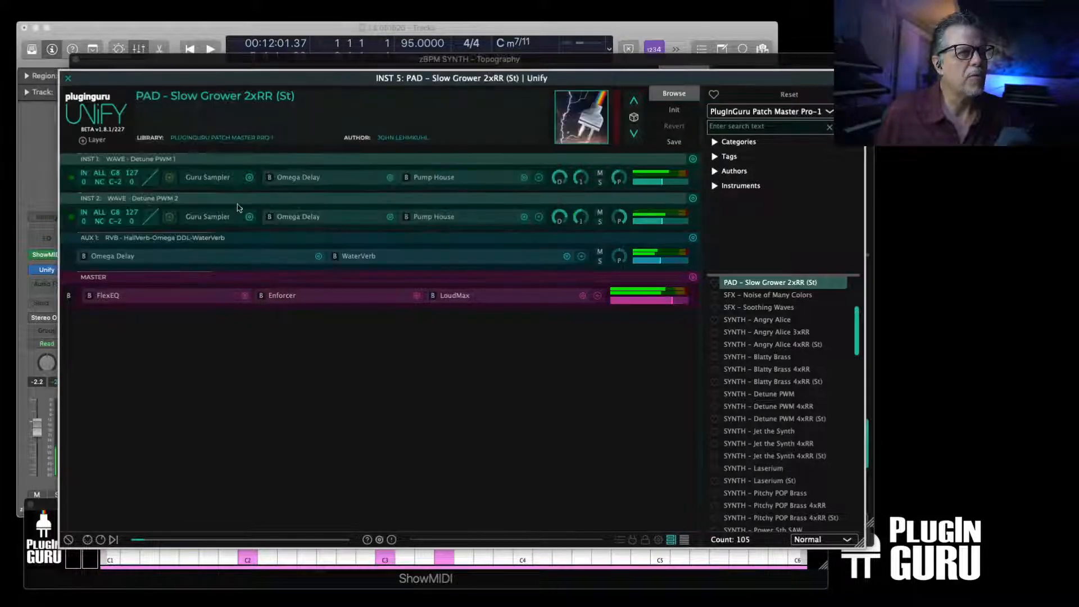
{"action": "left_click", "coordinate": [214, 221]}
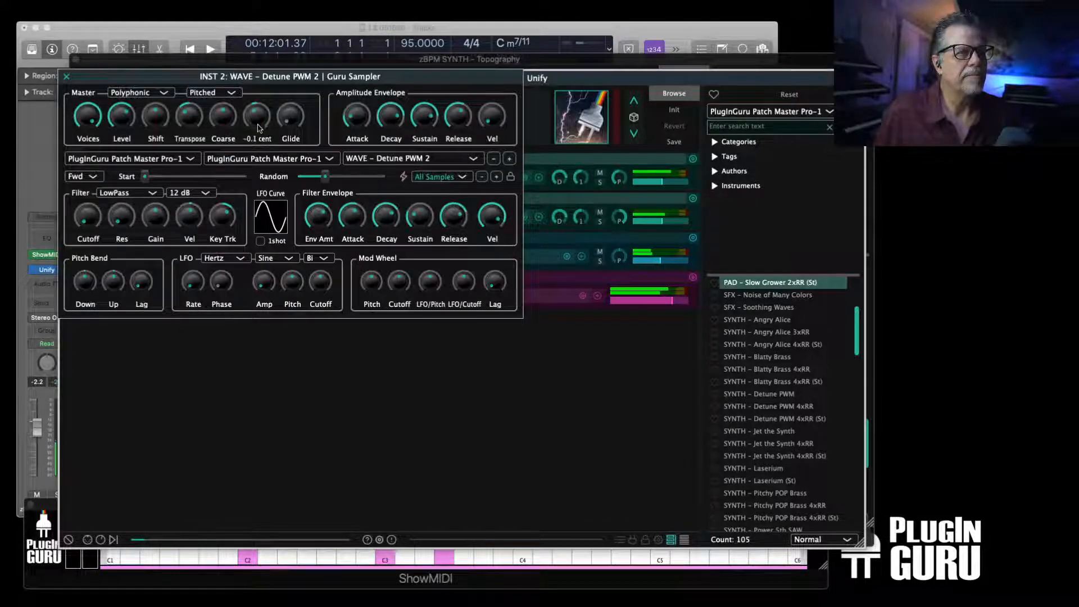
{"action": "left_click_drag", "start_coordinate": [259, 139], "coordinate": [260, 149]}
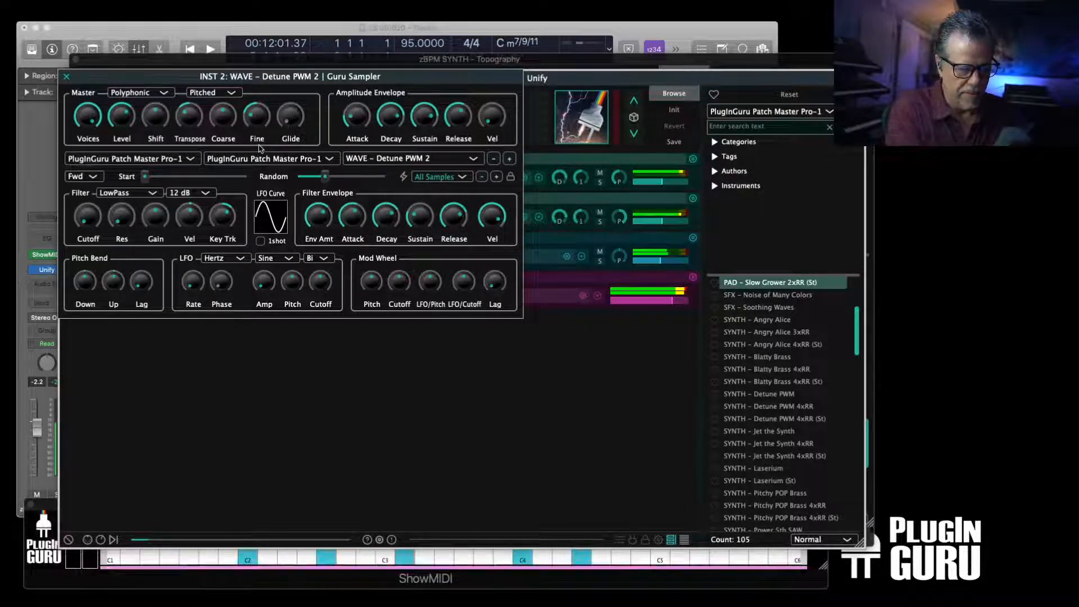
{"action": "left_click", "coordinate": [635, 170]}
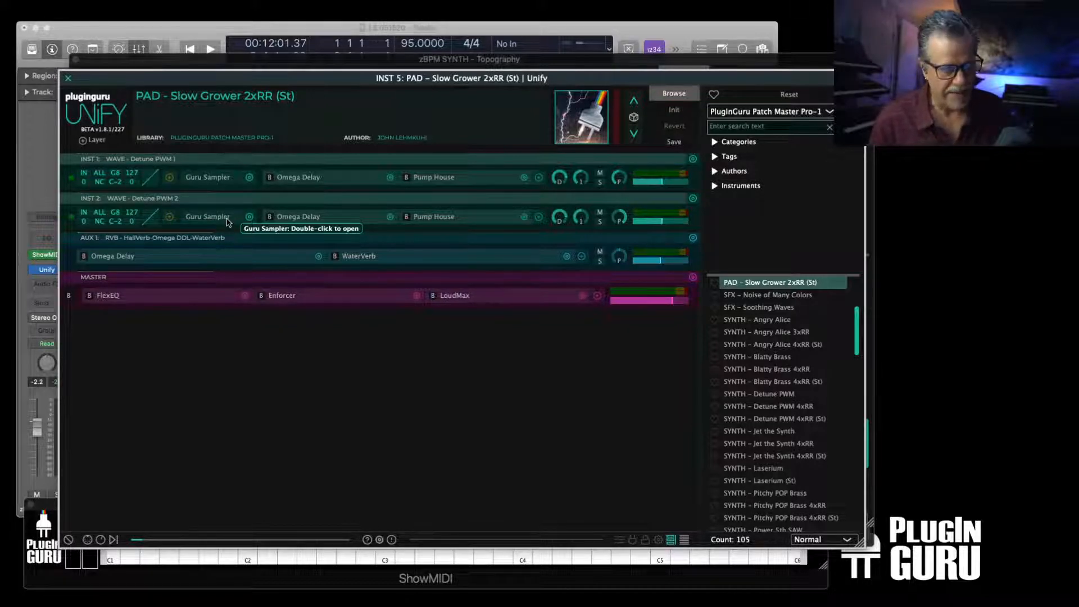
Close the nested PAD - Slow Grower patch and unsolo INST 5 in the Topography patch
{"action": "left_click_drag", "start_coordinate": [90, 84], "coordinate": [111, 81]}
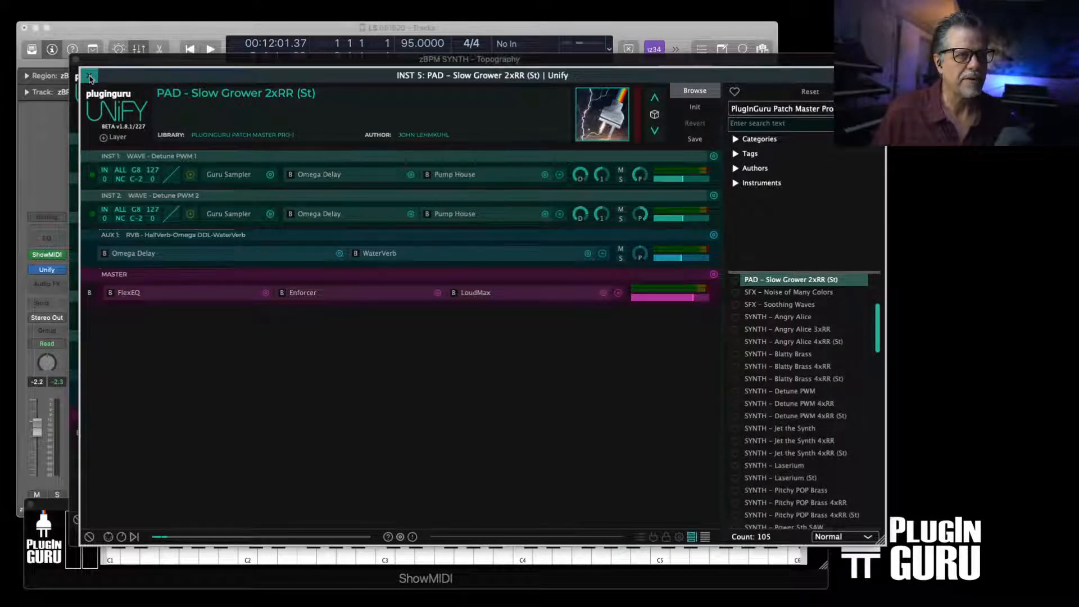
{"action": "left_click", "coordinate": [90, 77]}
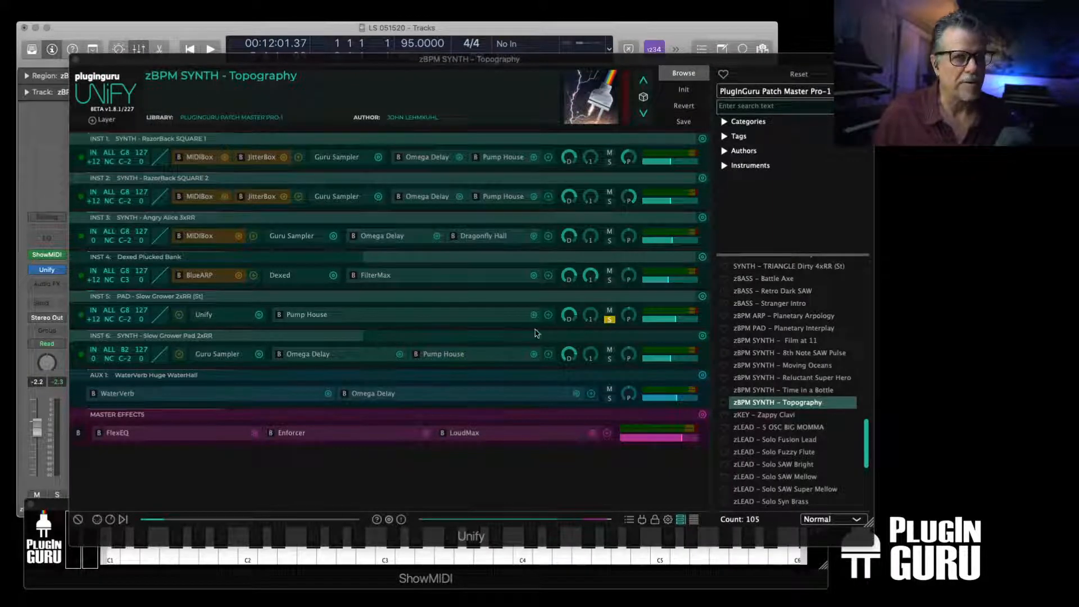
{"action": "left_click", "coordinate": [608, 320]}
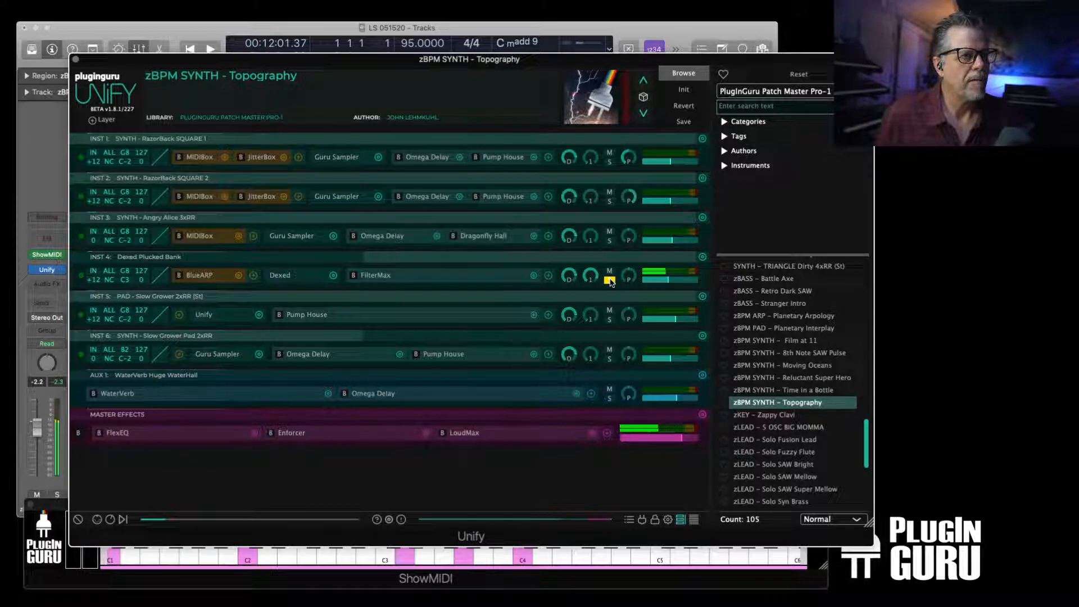
Solo INST 5, reopen its nested PAD - Slow Grower patch and solo the first layer, WAVE - Detune PWM 1
{"action": "left_click", "coordinate": [610, 319]}
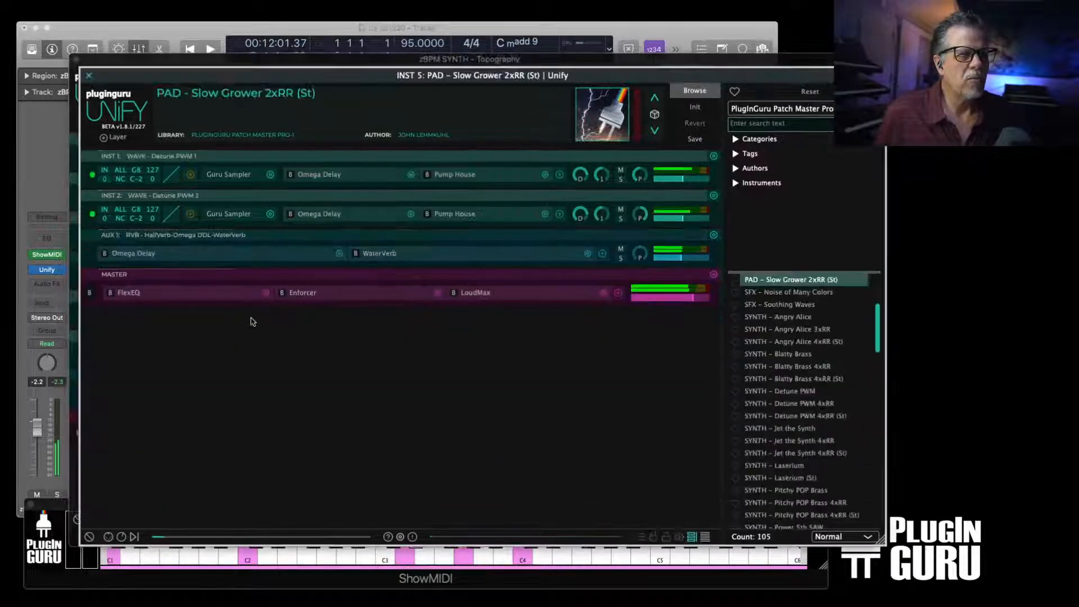
{"action": "left_click", "coordinate": [212, 318]}
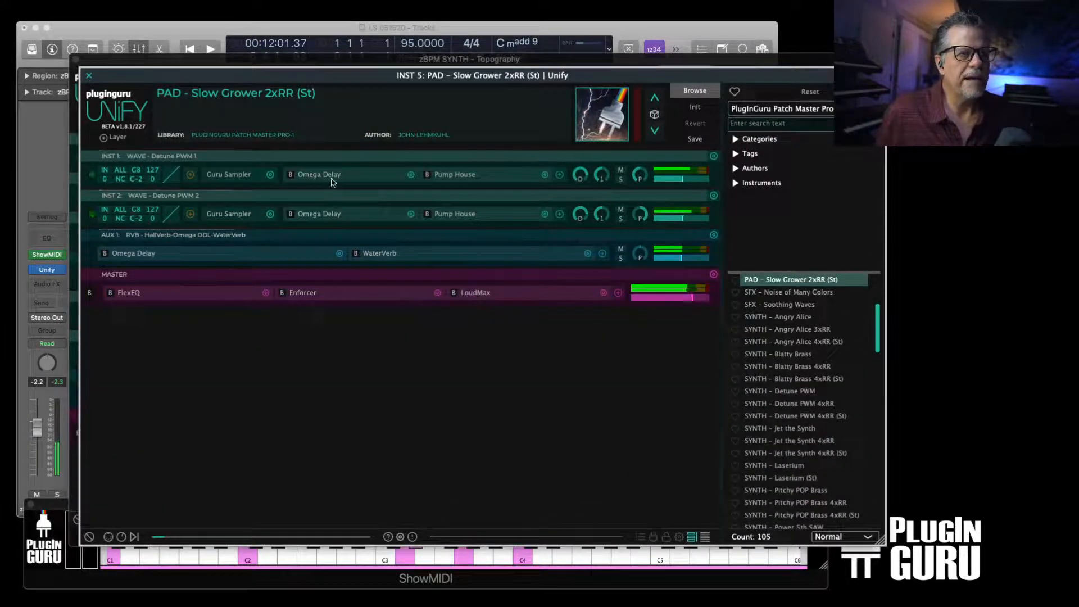
{"action": "left_click", "coordinate": [622, 179]}
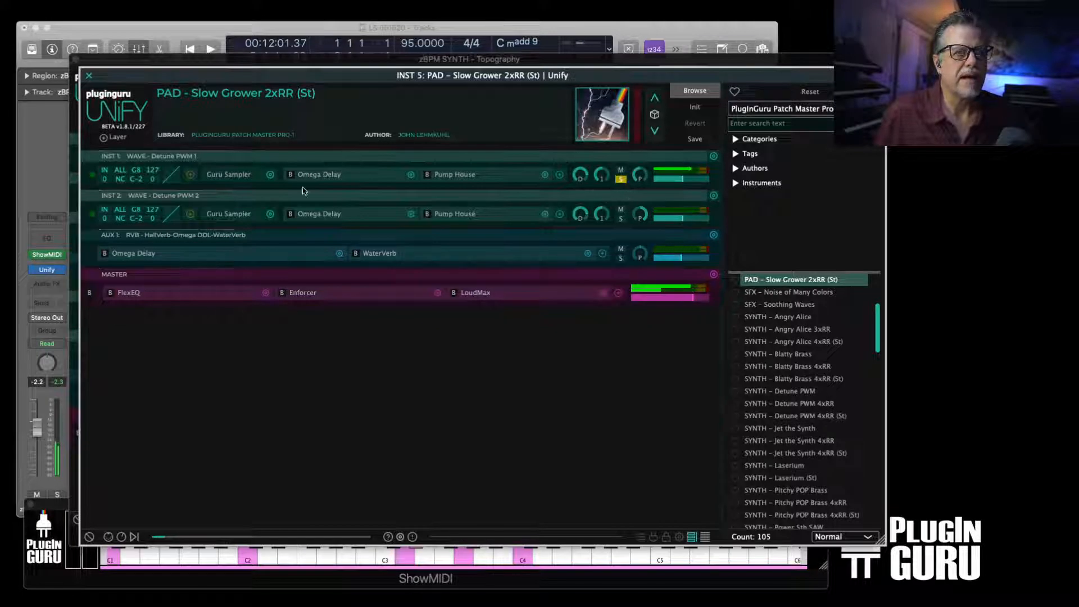
Set the LFO rate mode of the first nested layer's Guru Sampler to Notes and open the LFO waveform choices
{"action": "left_click", "coordinate": [239, 176]}
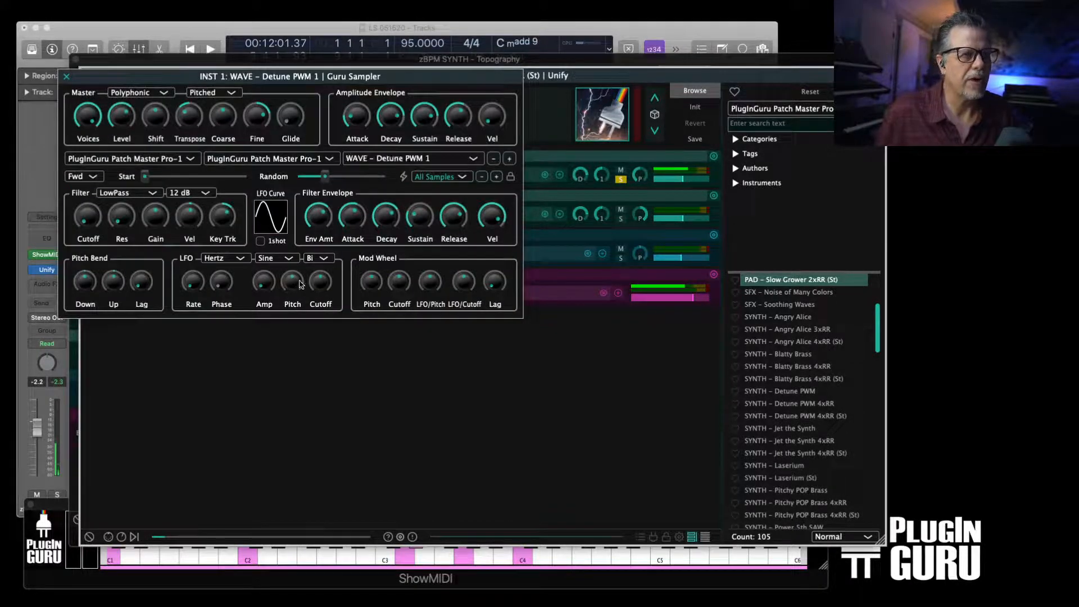
{"action": "left_click", "coordinate": [219, 259]}
{"action": "left_click", "coordinate": [223, 284]}
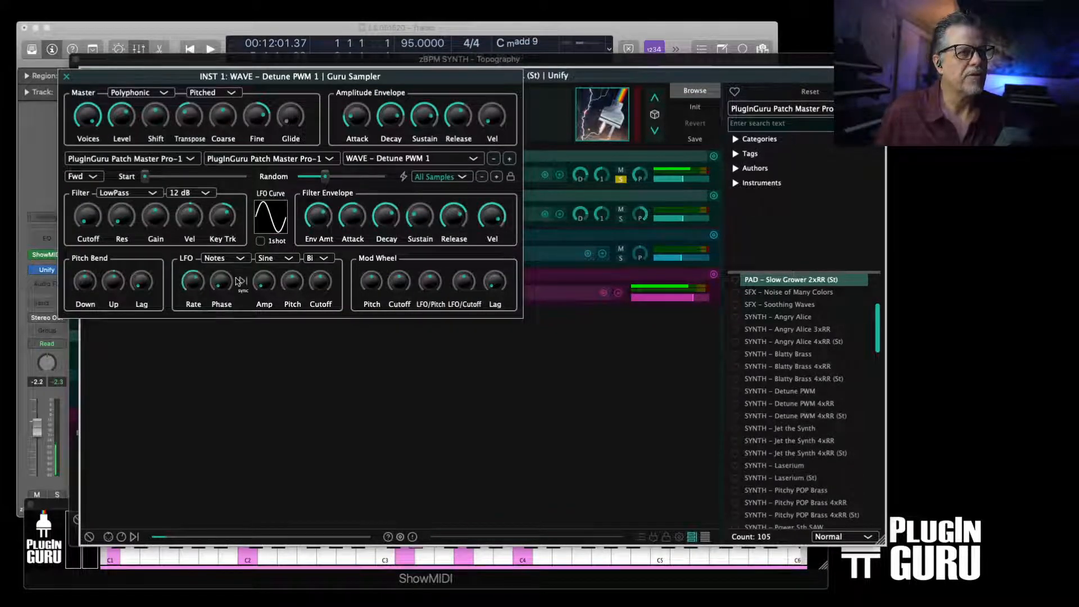
{"action": "left_click", "coordinate": [276, 258]}
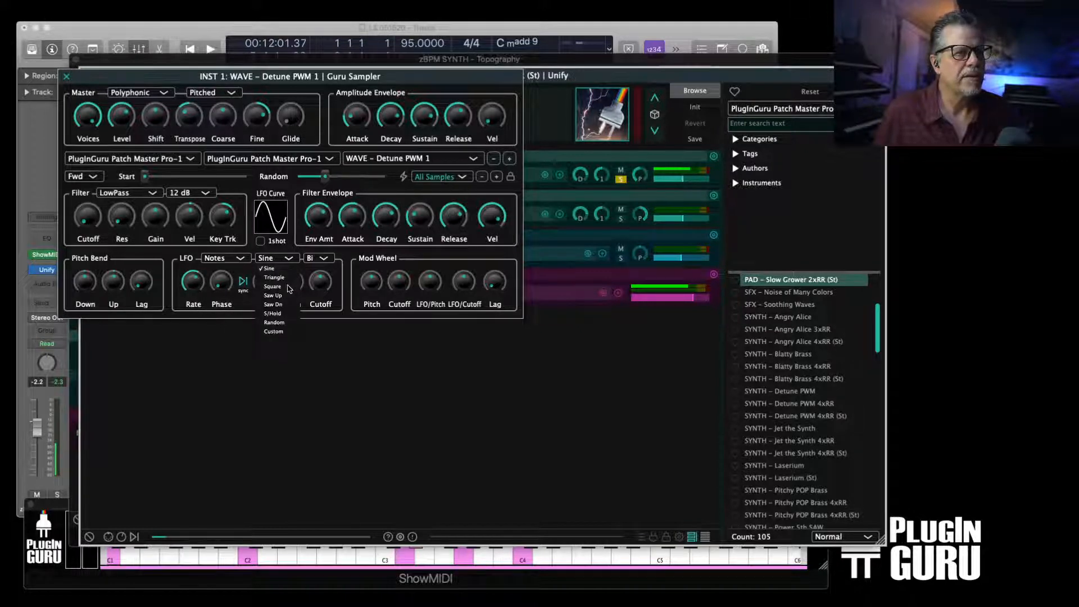
Set the WAVE - Detune PWM 1 sampler's LFO to a square wave with 12 st pitch modulation and a 1/2 rate
{"action": "left_click", "coordinate": [289, 281]}
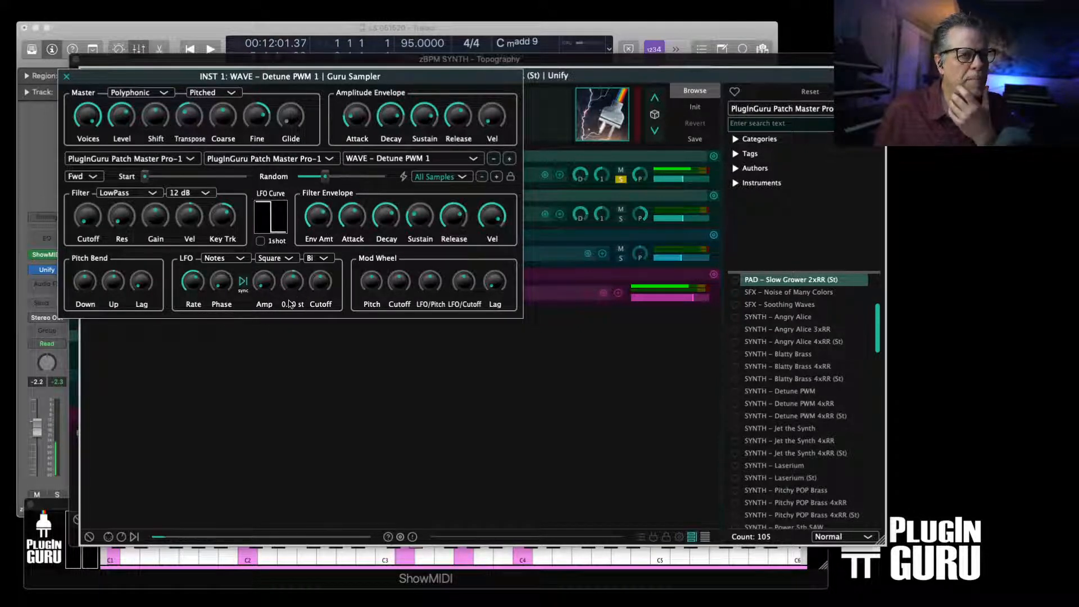
{"action": "double_click", "coordinate": [292, 303]}
{"action": "key", "text": "Return"}
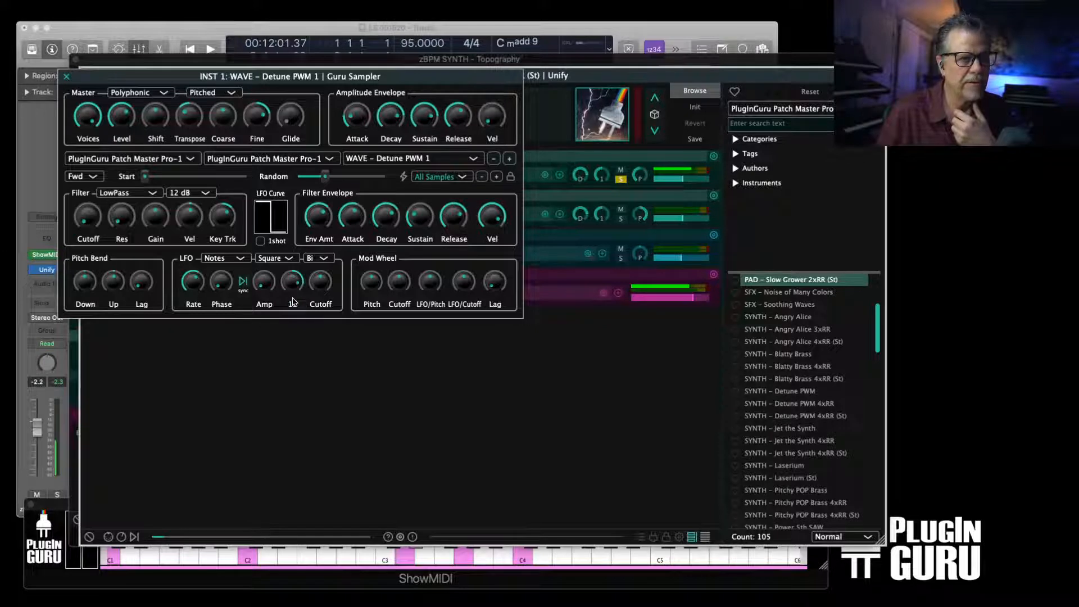
{"action": "left_click_drag", "start_coordinate": [191, 281], "coordinate": [193, 297]}
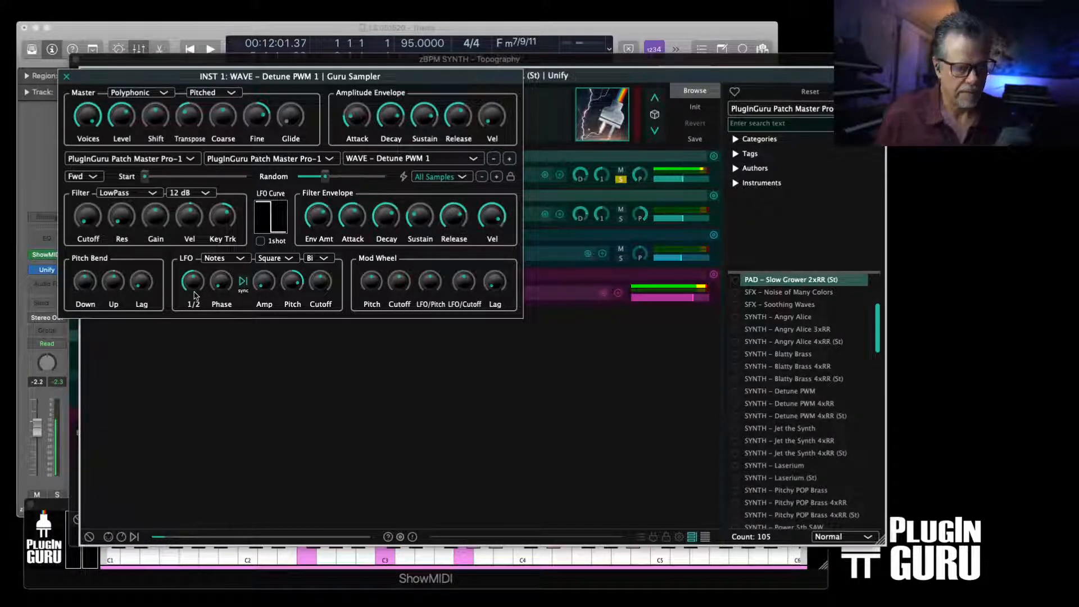
{"action": "key", "text": "Escape"}
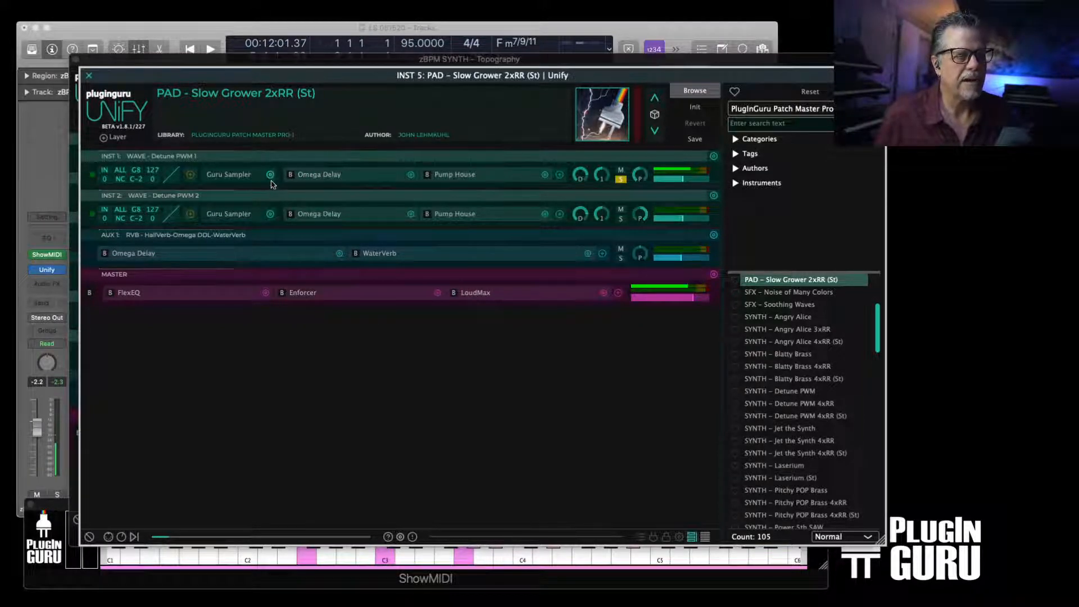
Solo the WAVE - Detune PWM 2 layer too and arrange its Guru Sampler window clear of a shortened nested Unify window
{"action": "left_click", "coordinate": [621, 219]}
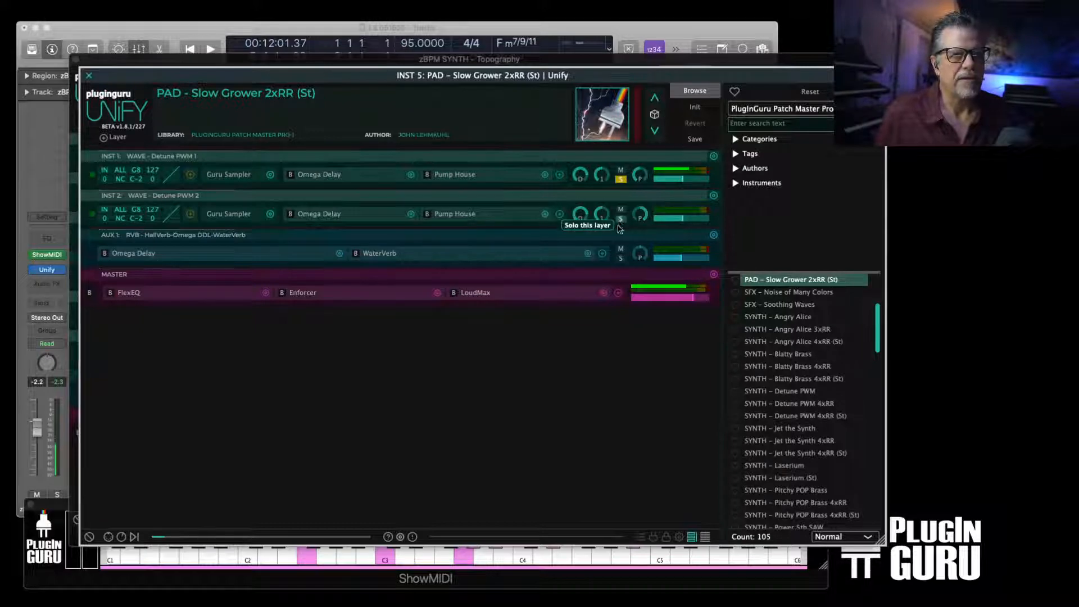
{"action": "left_click", "coordinate": [236, 215]}
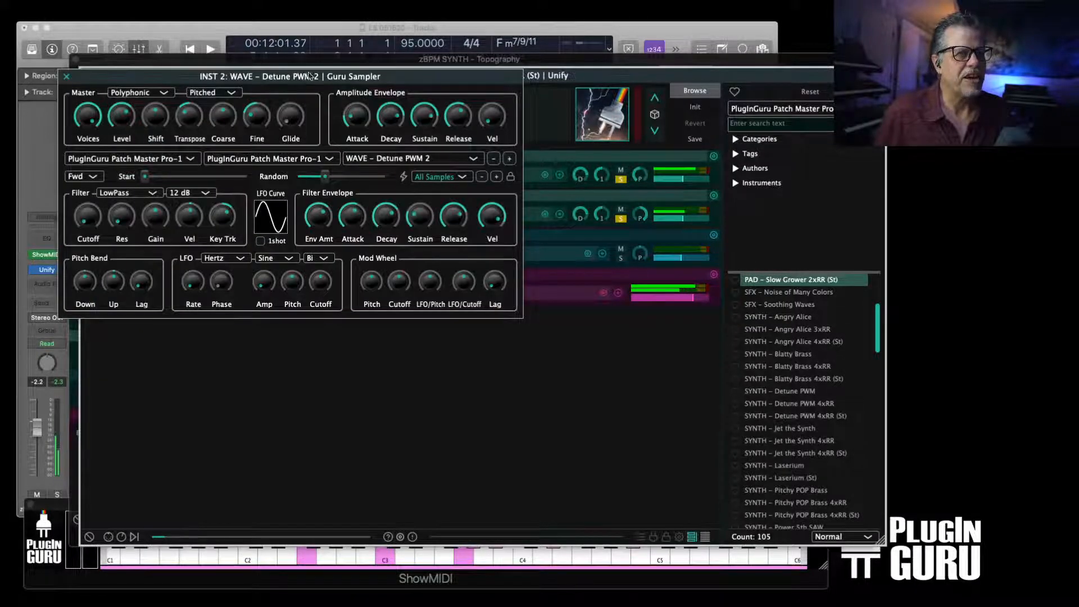
{"action": "left_click_drag", "start_coordinate": [309, 75], "coordinate": [610, 366]}
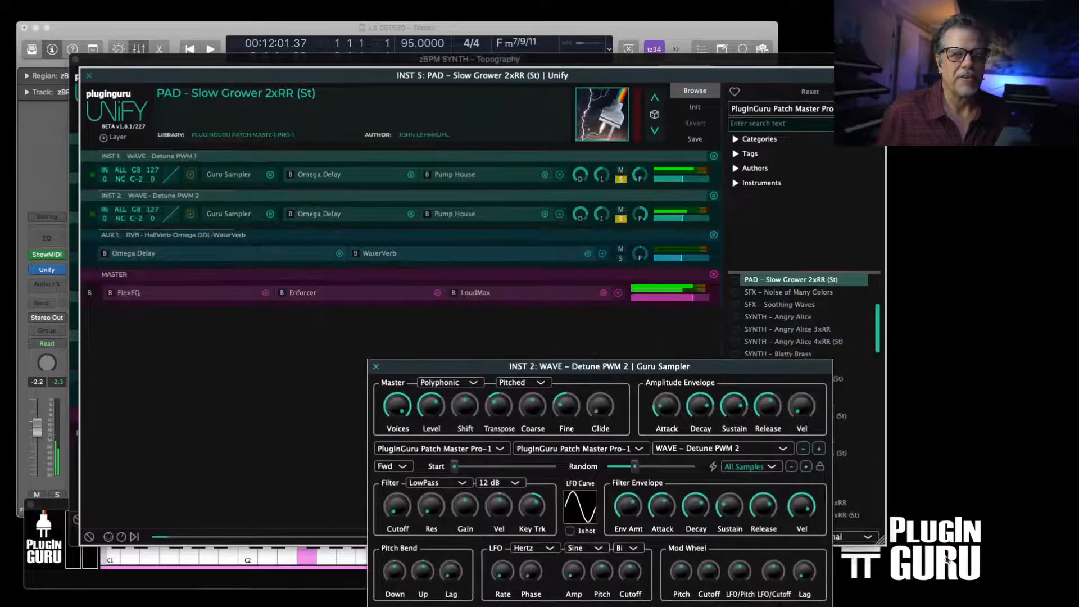
{"action": "left_click_drag", "start_coordinate": [880, 541], "coordinate": [862, 340]}
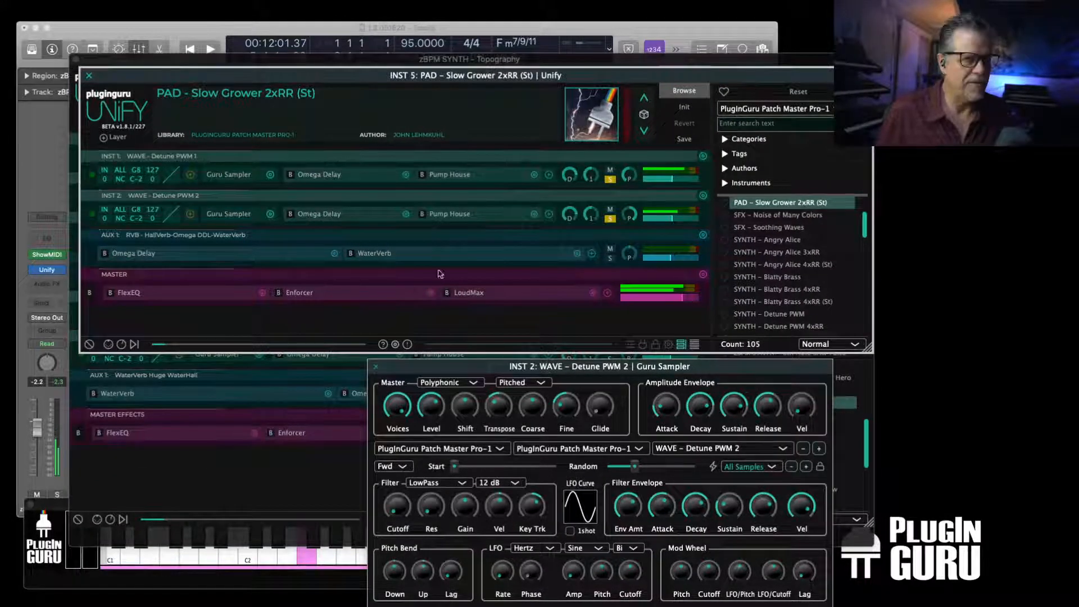
Paste the first layer's sampler settings into layer 2's Guru Sampler and select the WAVE - Detune PWM 2 sound
{"action": "left_click", "coordinate": [270, 214]}
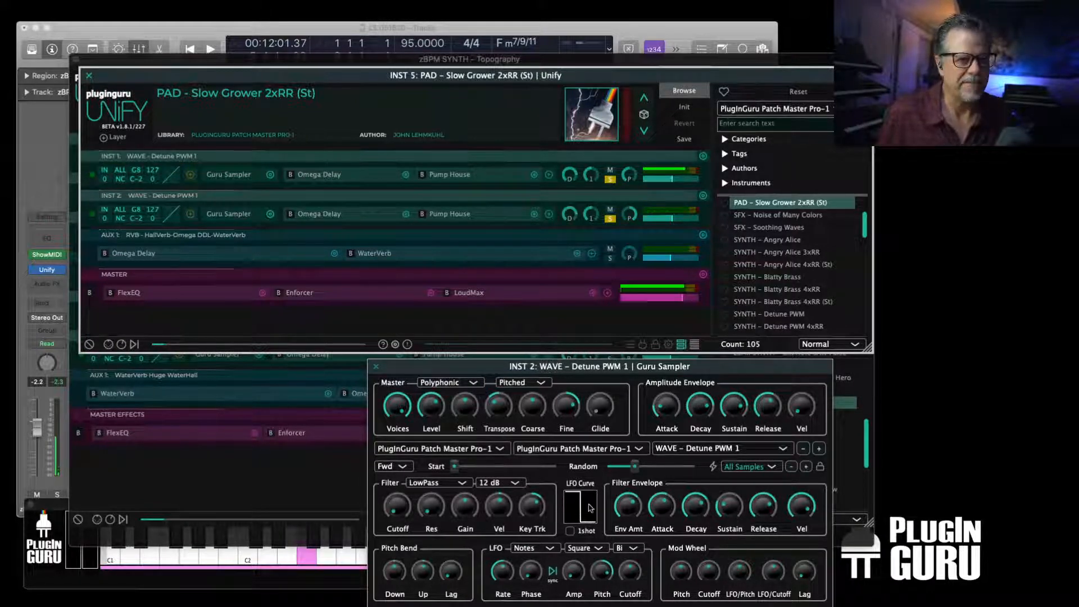
{"action": "left_click", "coordinate": [717, 449]}
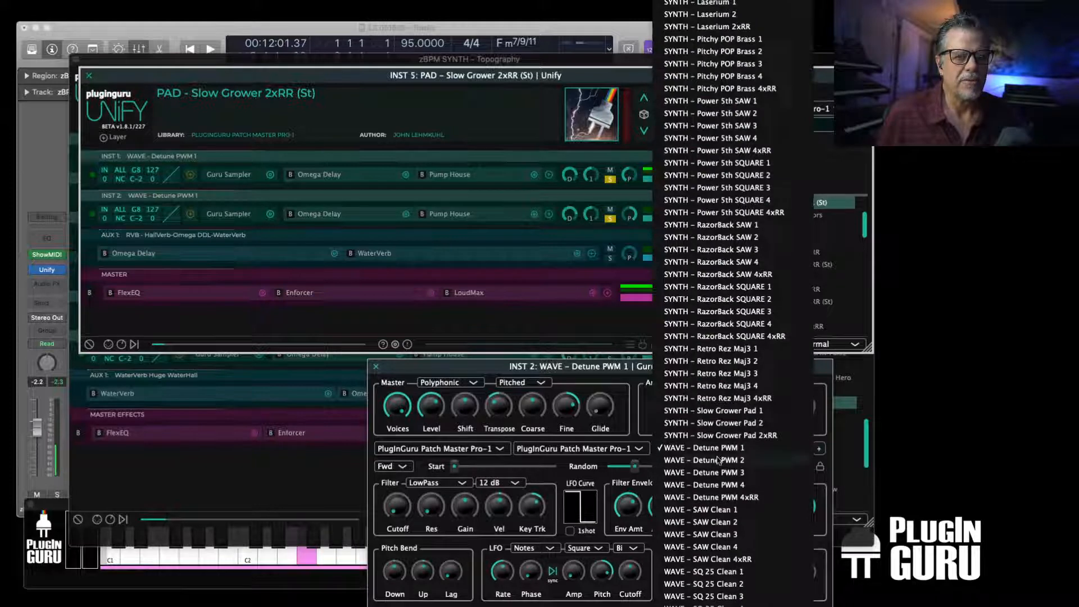
{"action": "left_click", "coordinate": [719, 459]}
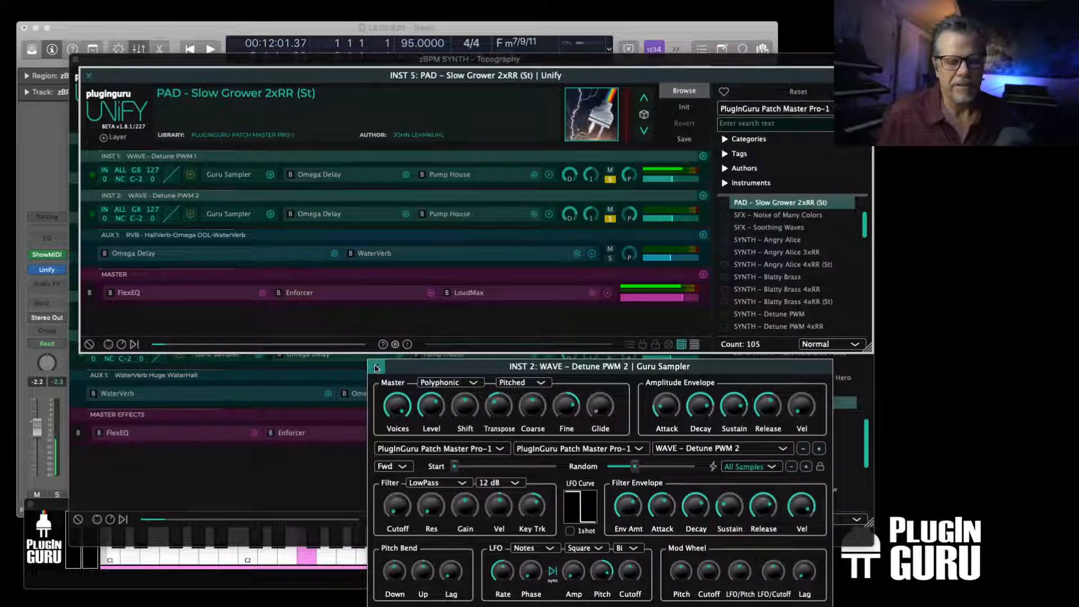
{"action": "left_click", "coordinate": [376, 368]}
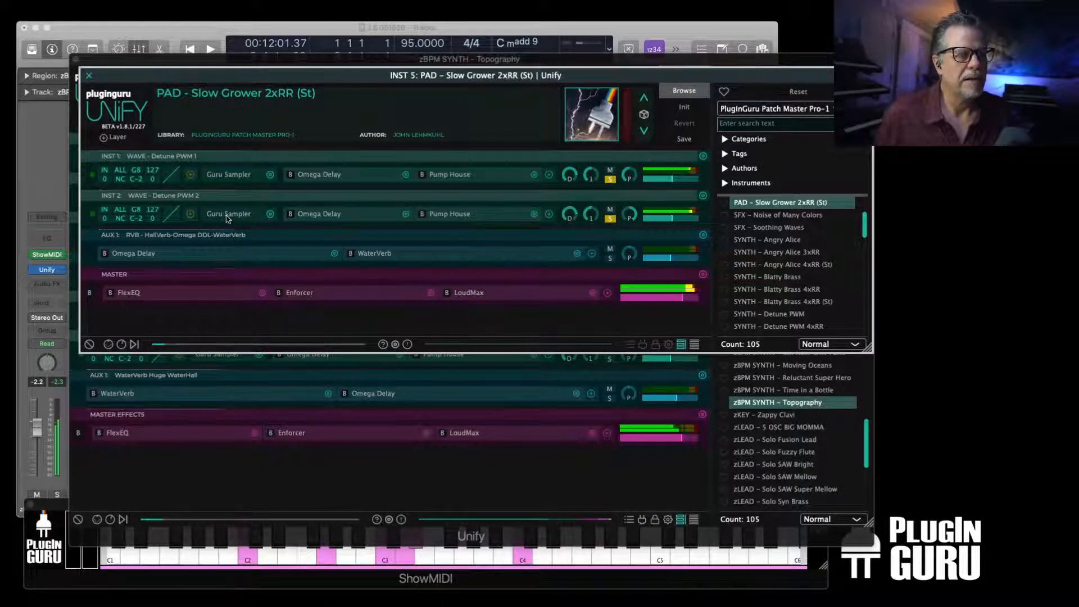
Close the nested Slow Grower patch and turn off solo on the INST 5 layer
{"action": "left_click", "coordinate": [88, 74]}
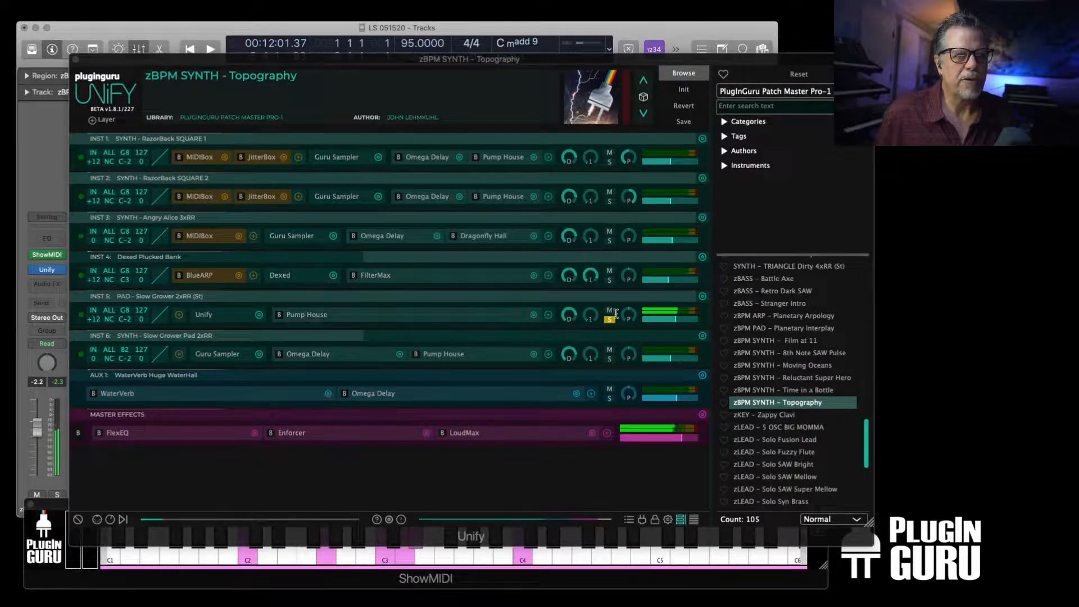
{"action": "left_click", "coordinate": [610, 319]}
{"action": "left_click", "coordinate": [609, 319]}
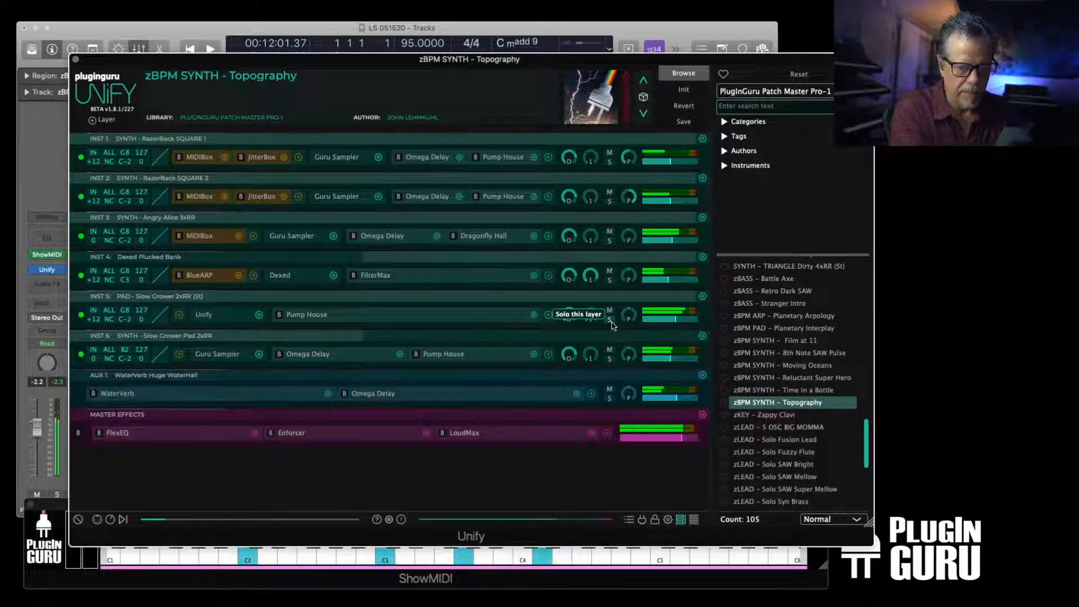
In the INST 5 nested patch, set the LFO pitch amount of the WAVE - Detune PWM 2 sampler to -12 st
{"action": "double_click", "coordinate": [201, 318]}
{"action": "left_click", "coordinate": [235, 216]}
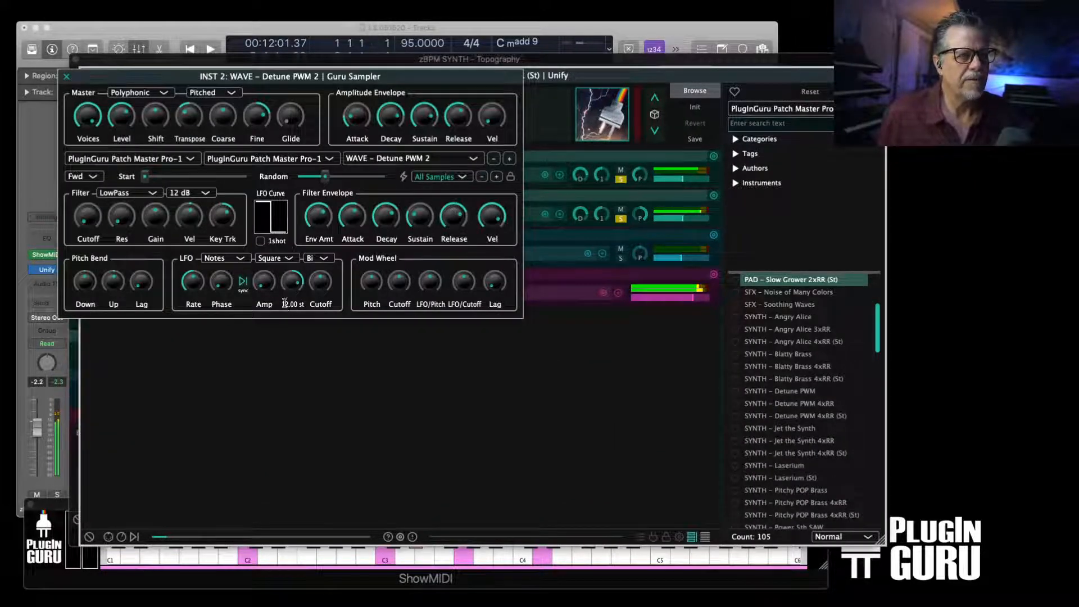
{"action": "double_click", "coordinate": [284, 304]}
{"action": "type", "text": "-12"}
{"action": "key", "text": "Return"}
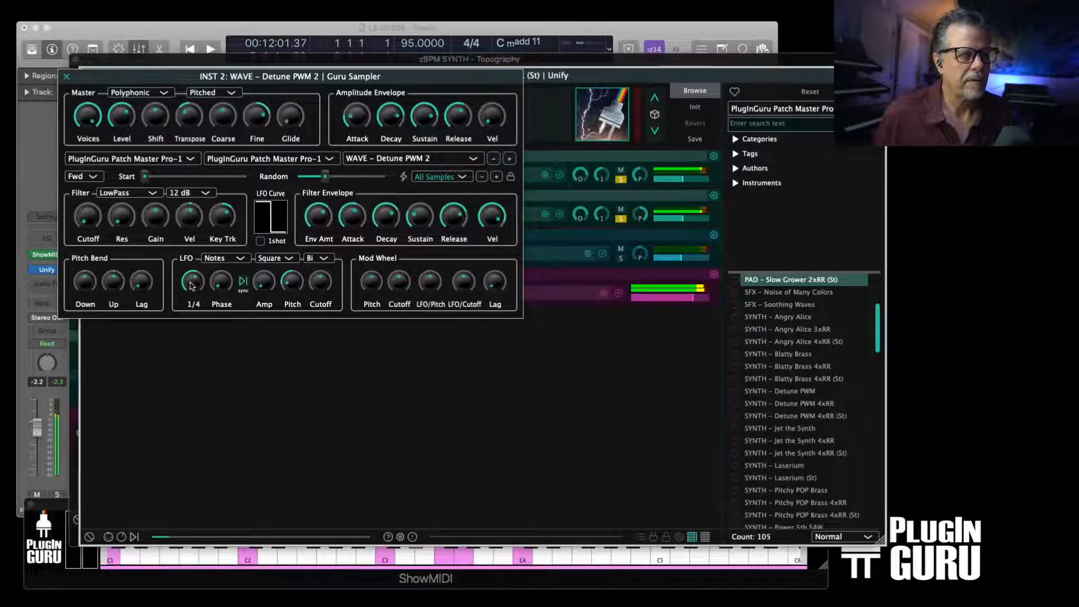
{"action": "key", "text": "Escape"}
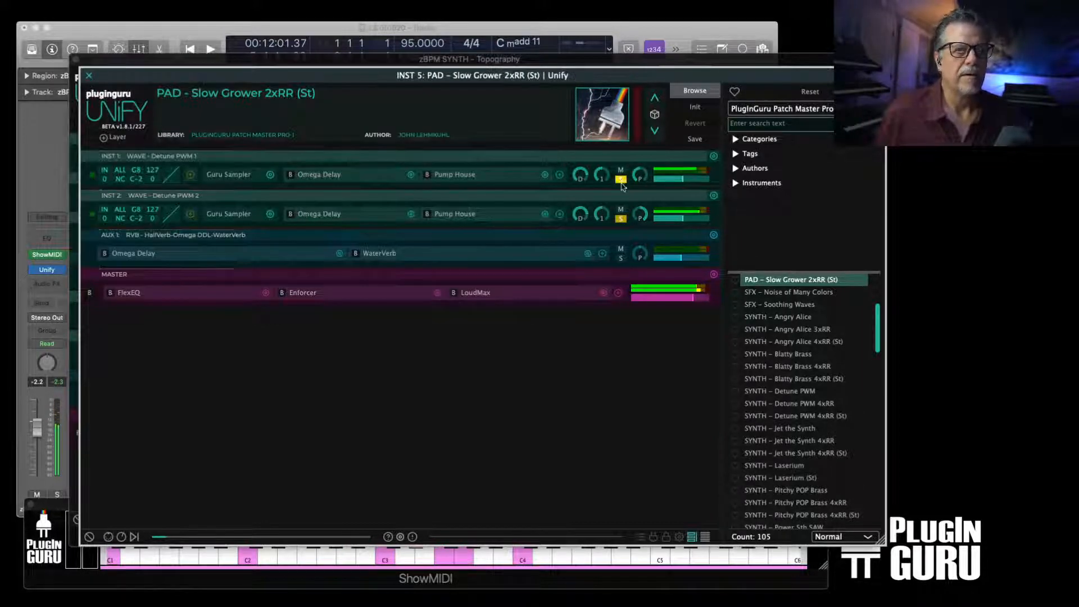
Return to the main zBPM SYNTH - Topography patch and save it
{"action": "key", "text": "Escape"}
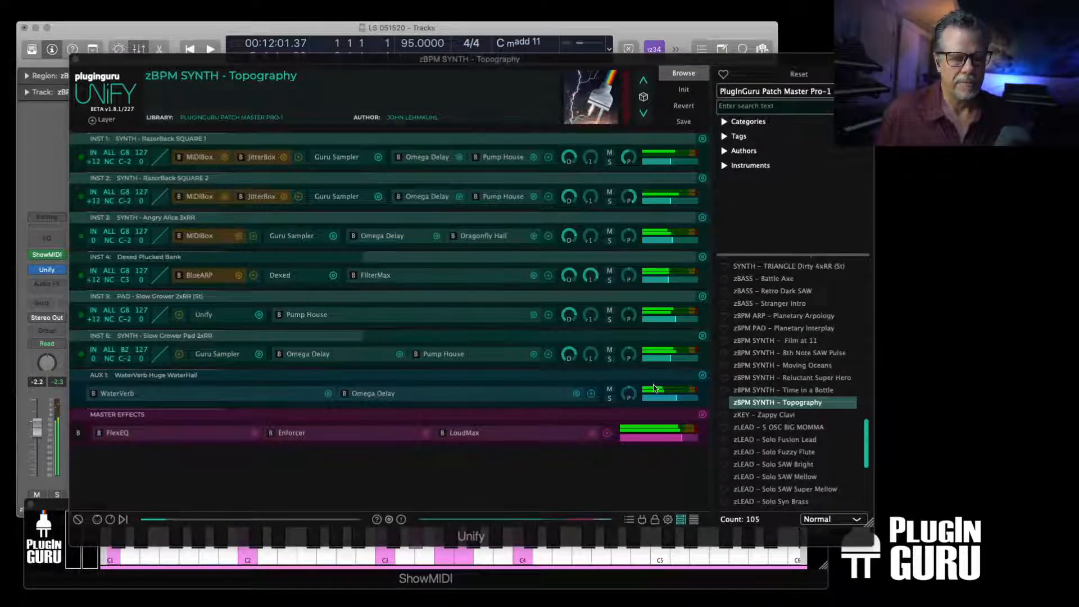
{"action": "left_click", "coordinate": [686, 123]}
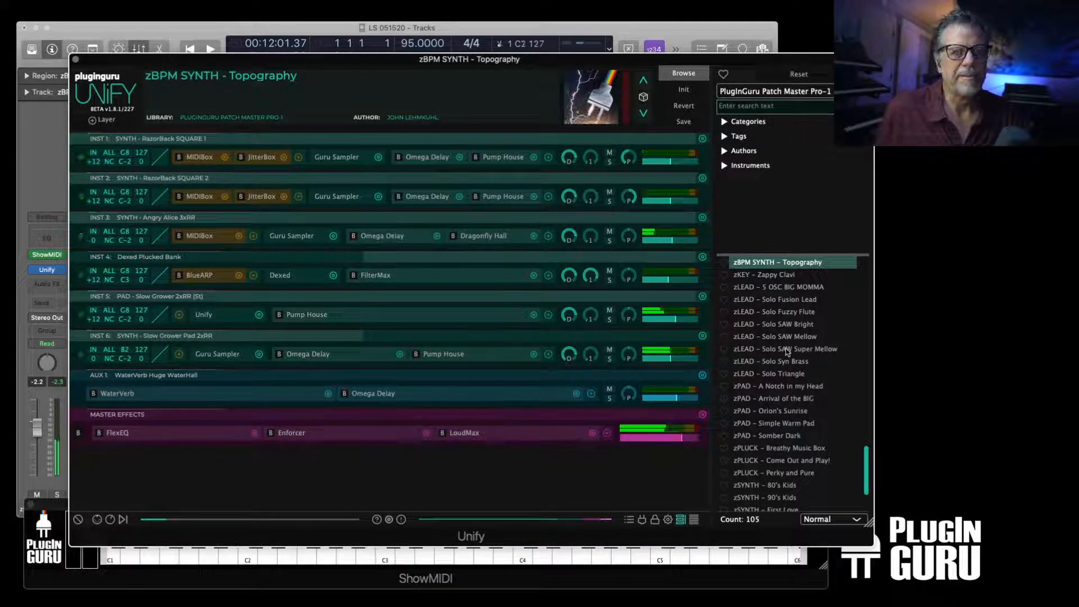
{"action": "scroll", "coordinate": [787, 351], "scroll_direction": "up", "scroll_amount": 3}
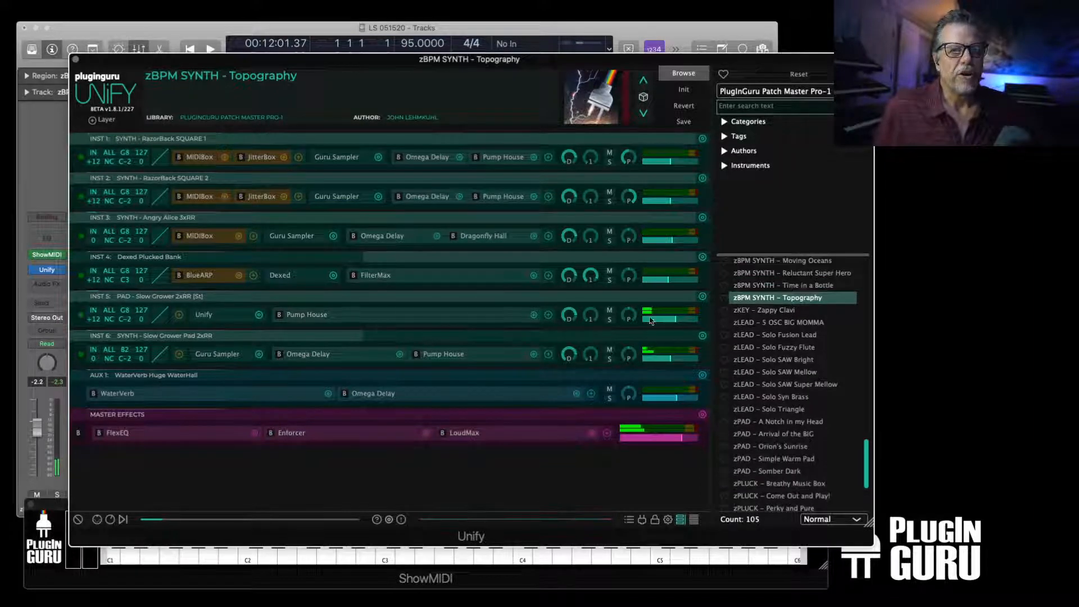
Add an empty instrument layer to the Topography patch
{"action": "left_click", "coordinate": [104, 120]}
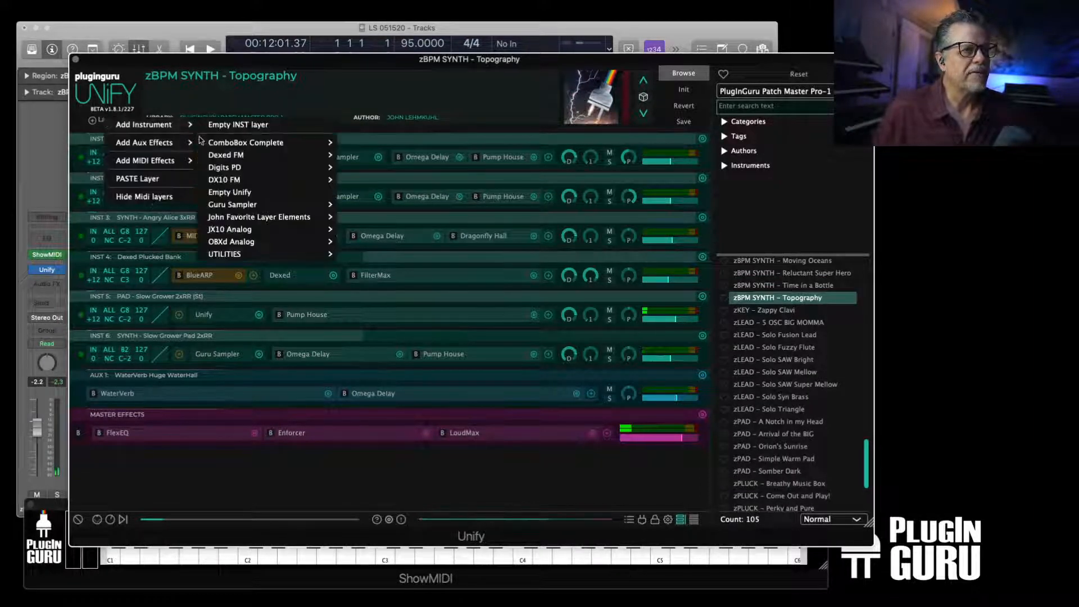
{"action": "left_click", "coordinate": [248, 125]}
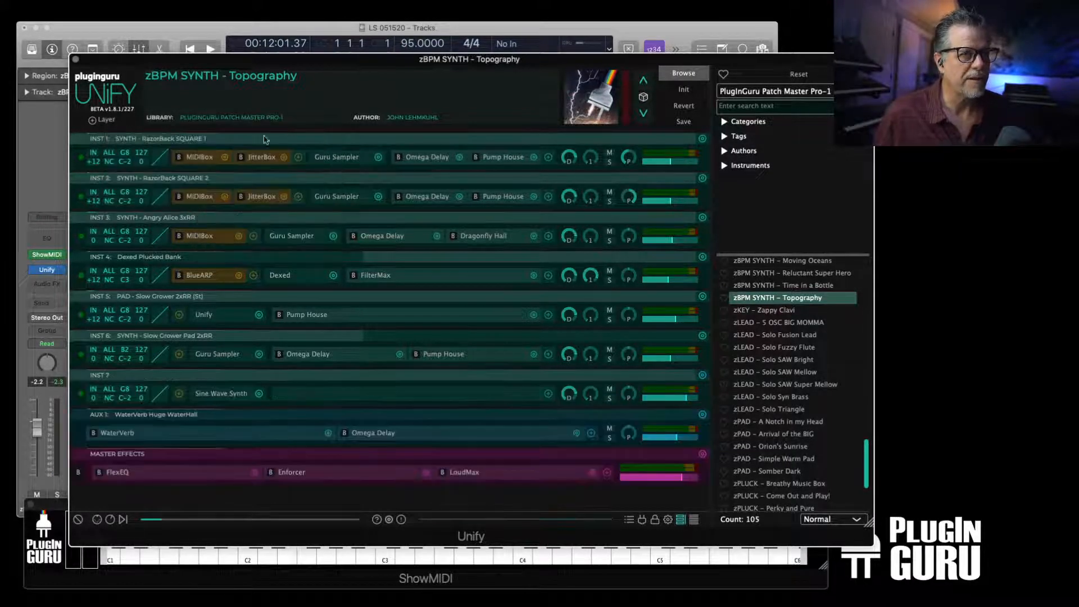
Swap the INST 7 layer's Sine Wave Synth for the Guru Sampler and close its window
{"action": "left_click", "coordinate": [245, 392]}
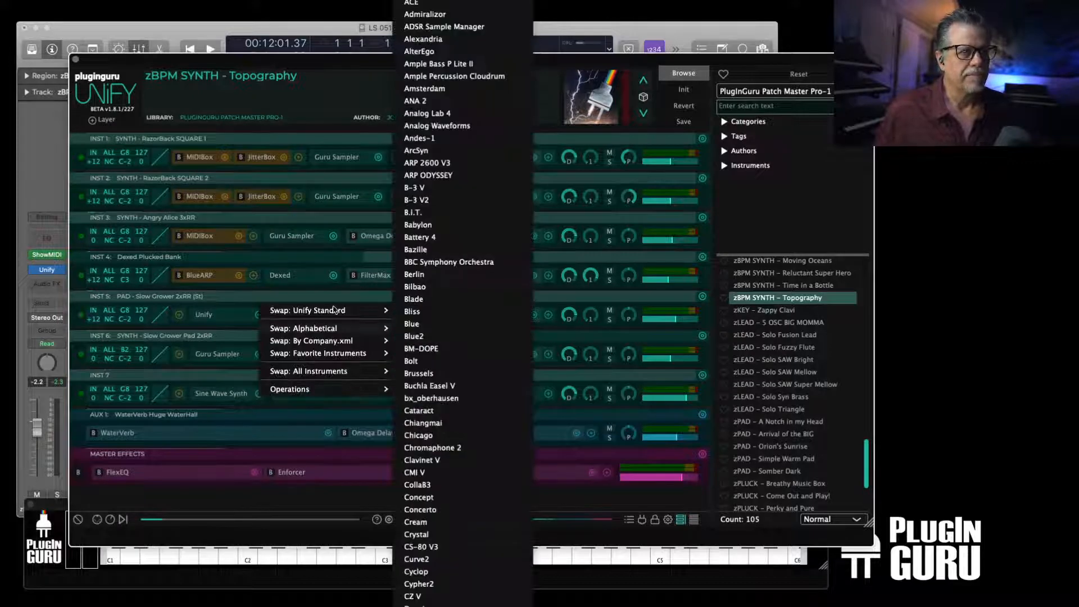
{"action": "mouse_move", "coordinate": [346, 313]}
{"action": "mouse_move", "coordinate": [428, 297]}
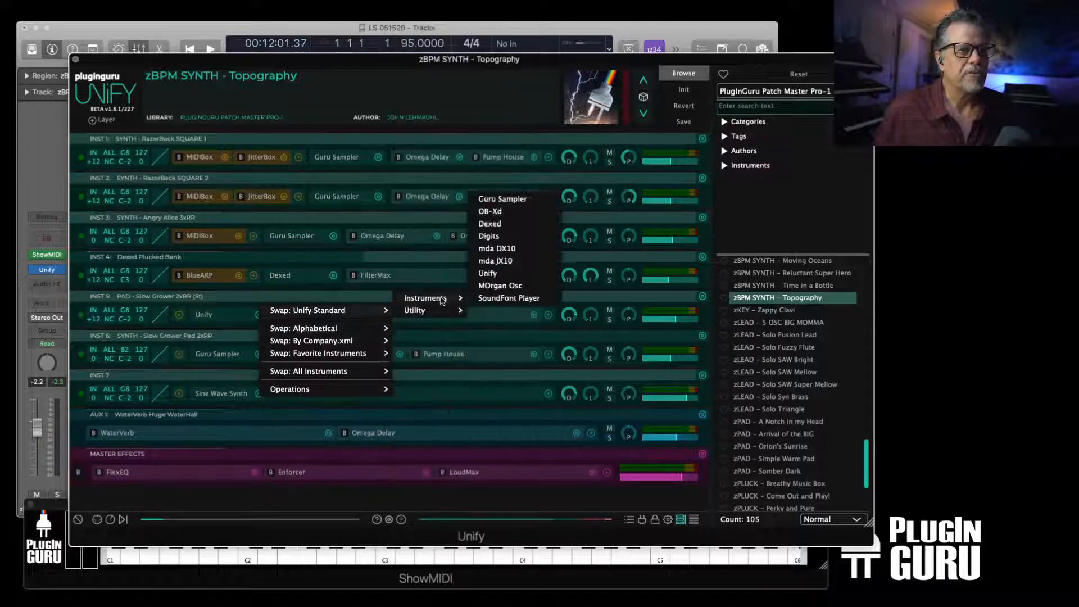
{"action": "left_click", "coordinate": [513, 200]}
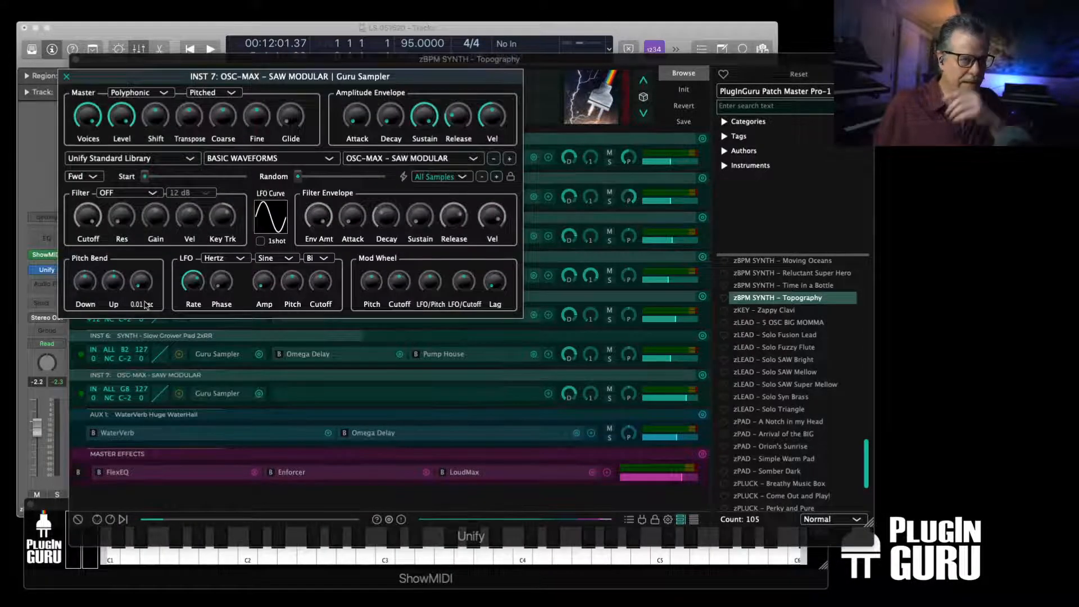
{"action": "key", "text": "Escape"}
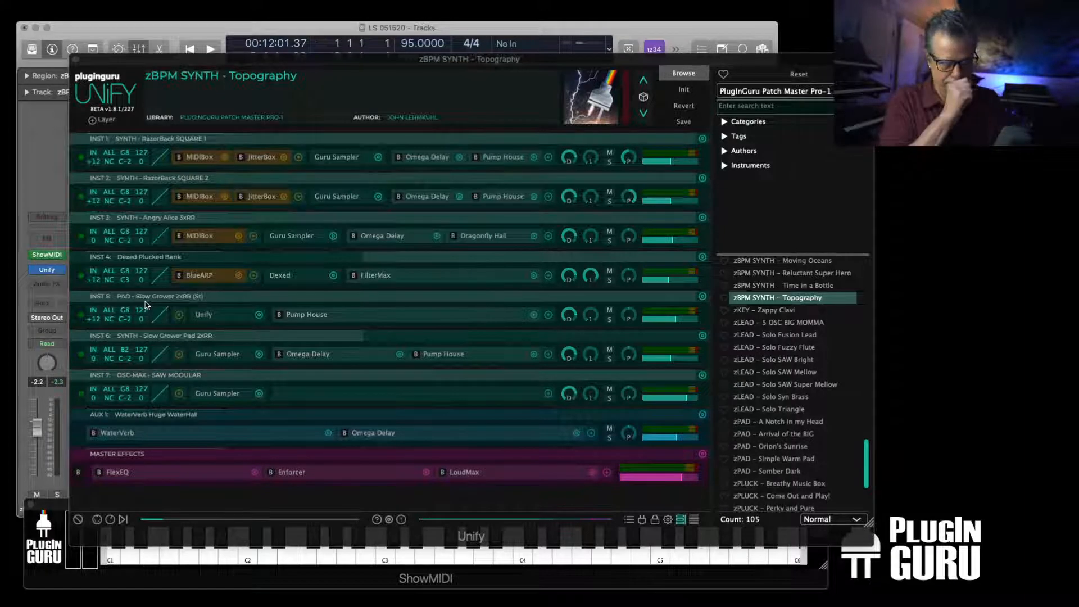
Swap the INST 7 layer's instrument for OB-Xd and close its editor
{"action": "left_click", "coordinate": [260, 394]}
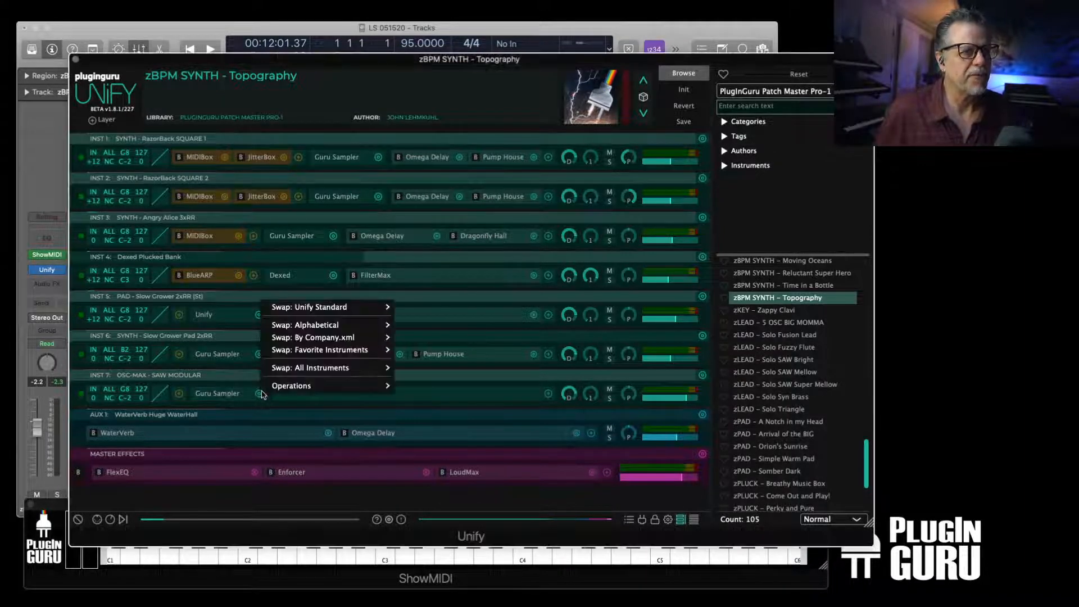
{"action": "mouse_move", "coordinate": [315, 305]}
{"action": "mouse_move", "coordinate": [419, 295]}
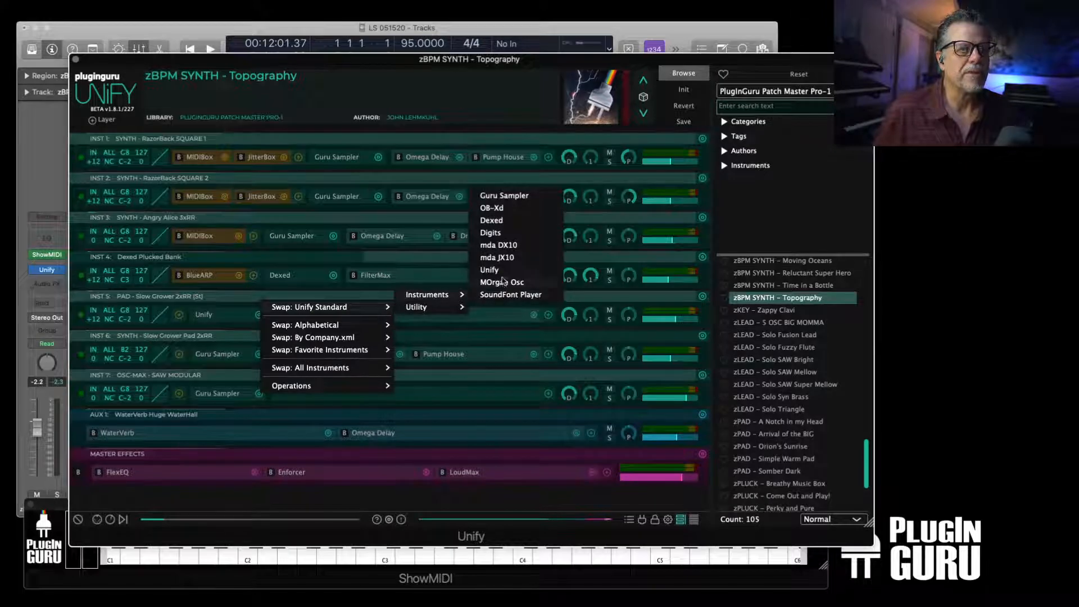
{"action": "left_click", "coordinate": [499, 209]}
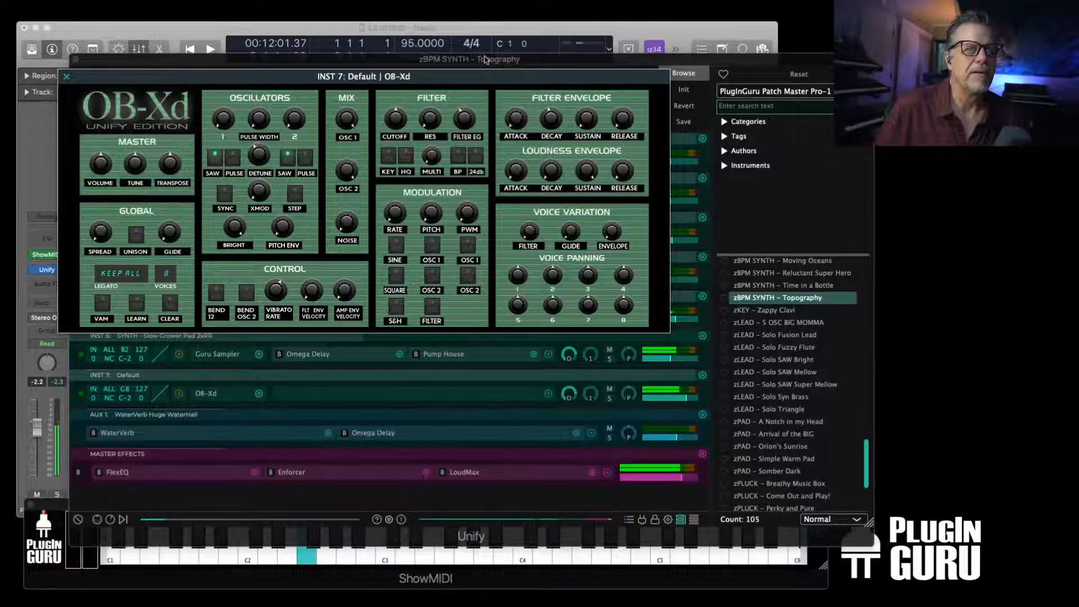
{"action": "left_click", "coordinate": [67, 77]}
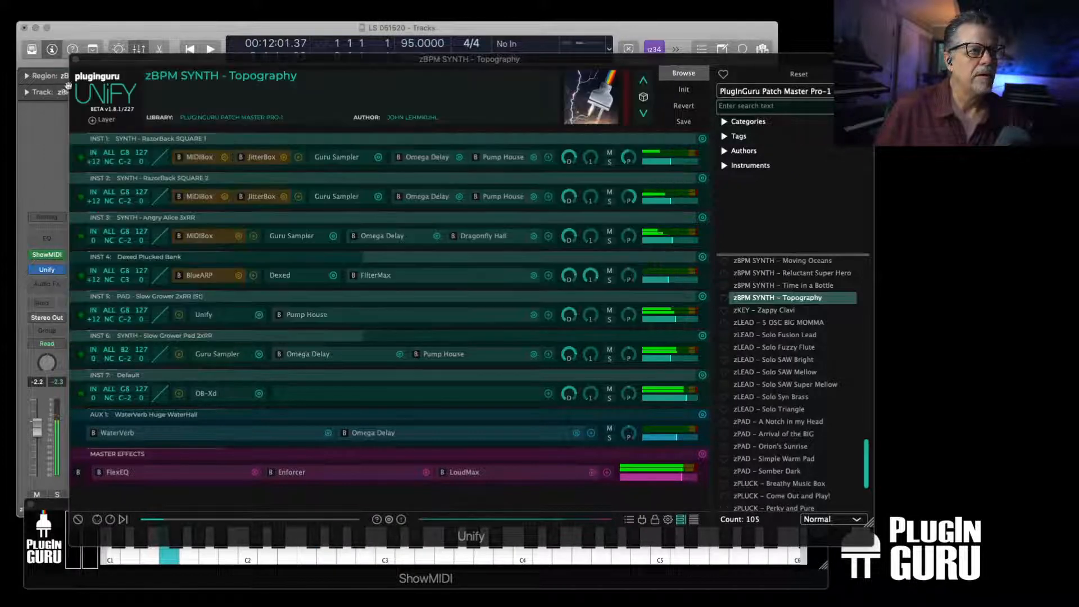
Add a MIDIBox arpeggiator as a MIDI effect on the INST 7 OB-Xd layer
{"action": "left_click", "coordinate": [220, 347]}
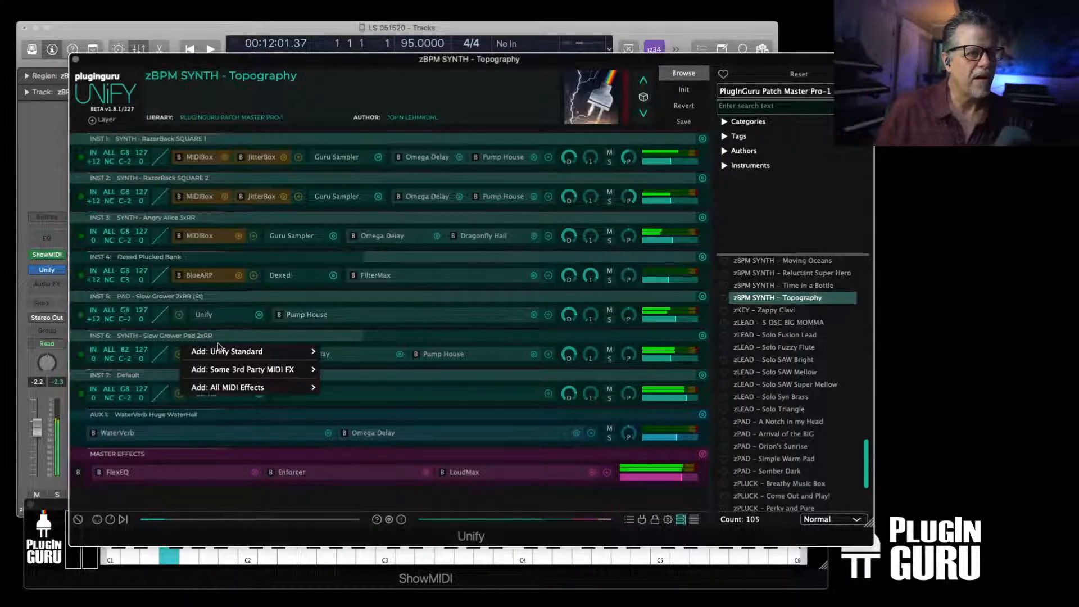
{"action": "mouse_move", "coordinate": [225, 350]}
{"action": "mouse_move", "coordinate": [360, 314]}
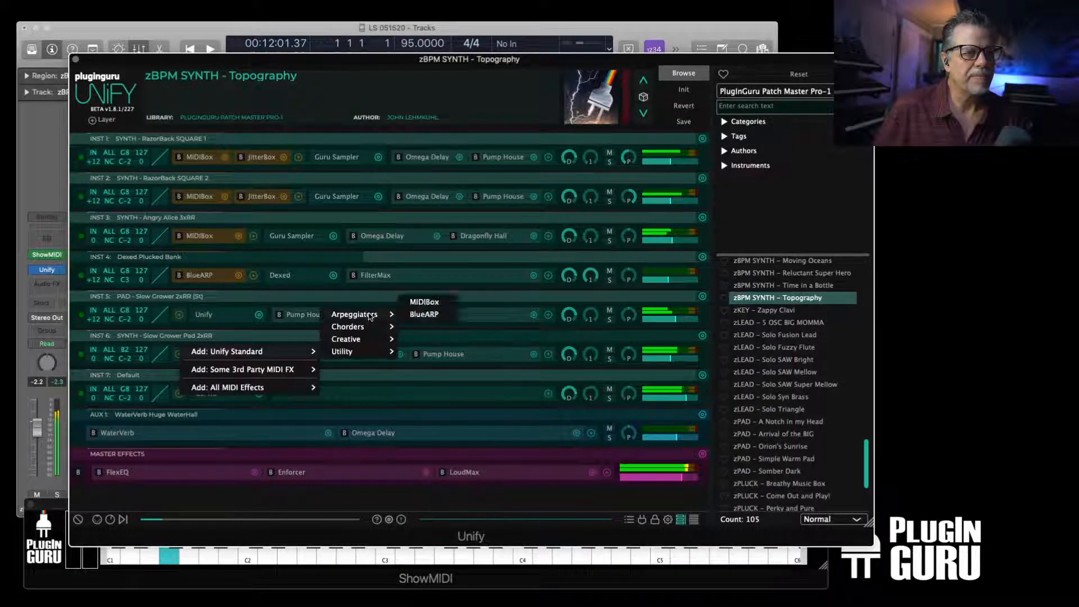
{"action": "left_click", "coordinate": [430, 303]}
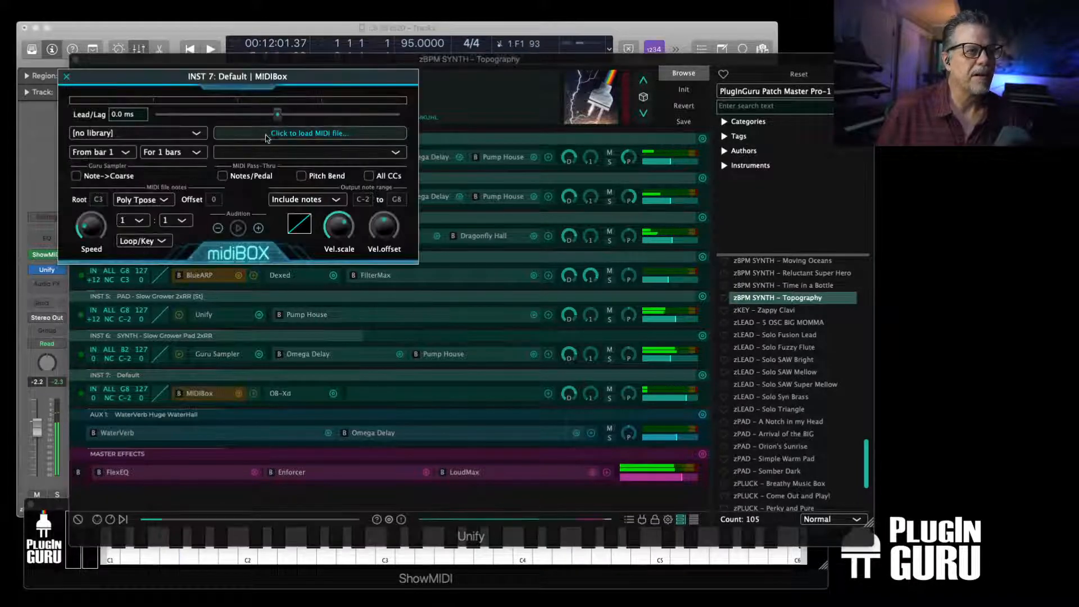
Load BASS Octave Dance.mid from the Unify Standard Library's Melodic - BASS MIDI Files folder into the INST 7 MIDIBox
{"action": "left_click", "coordinate": [266, 135]}
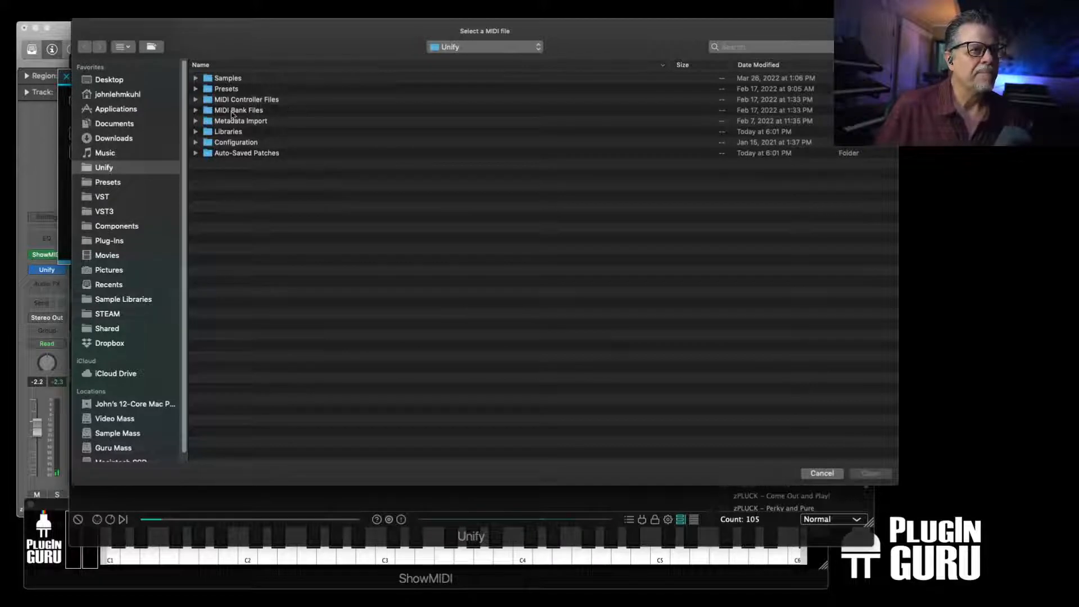
{"action": "double_click", "coordinate": [229, 133]}
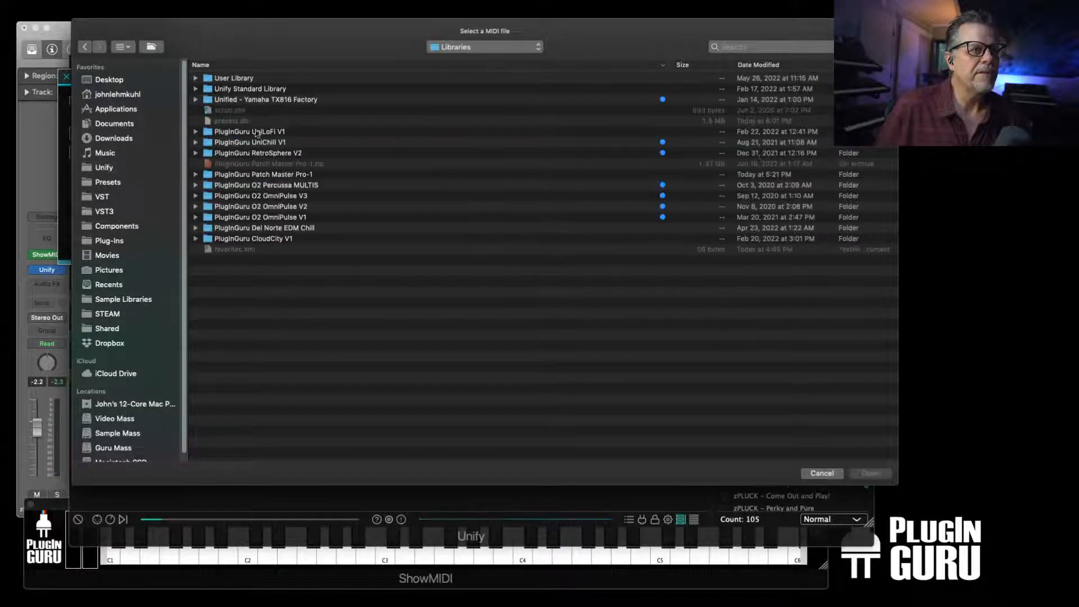
{"action": "double_click", "coordinate": [256, 91]}
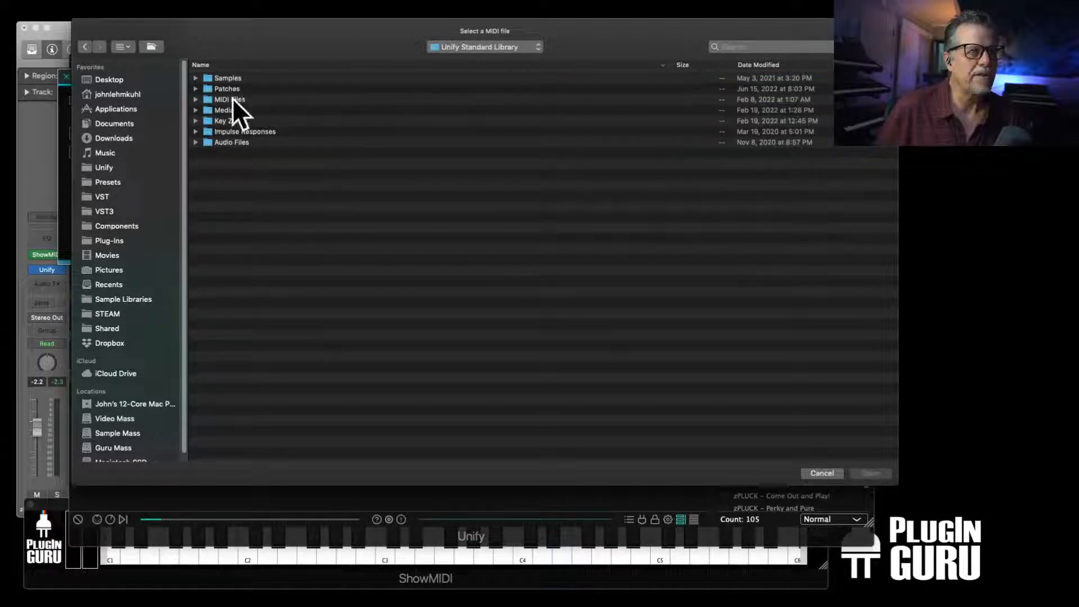
{"action": "left_click", "coordinate": [231, 100]}
{"action": "double_click", "coordinate": [230, 99]}
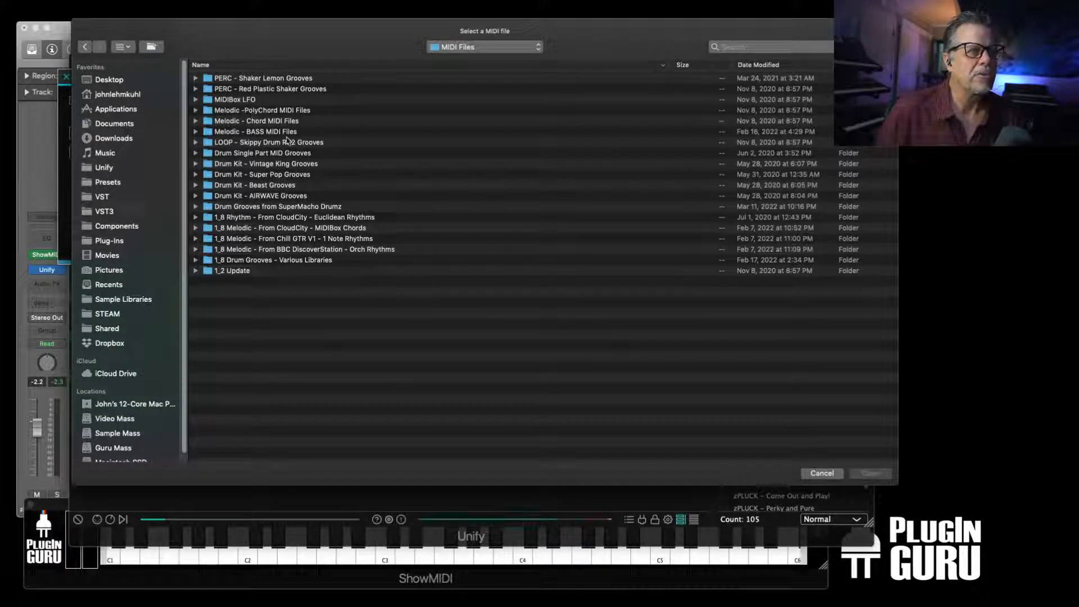
{"action": "double_click", "coordinate": [268, 133]}
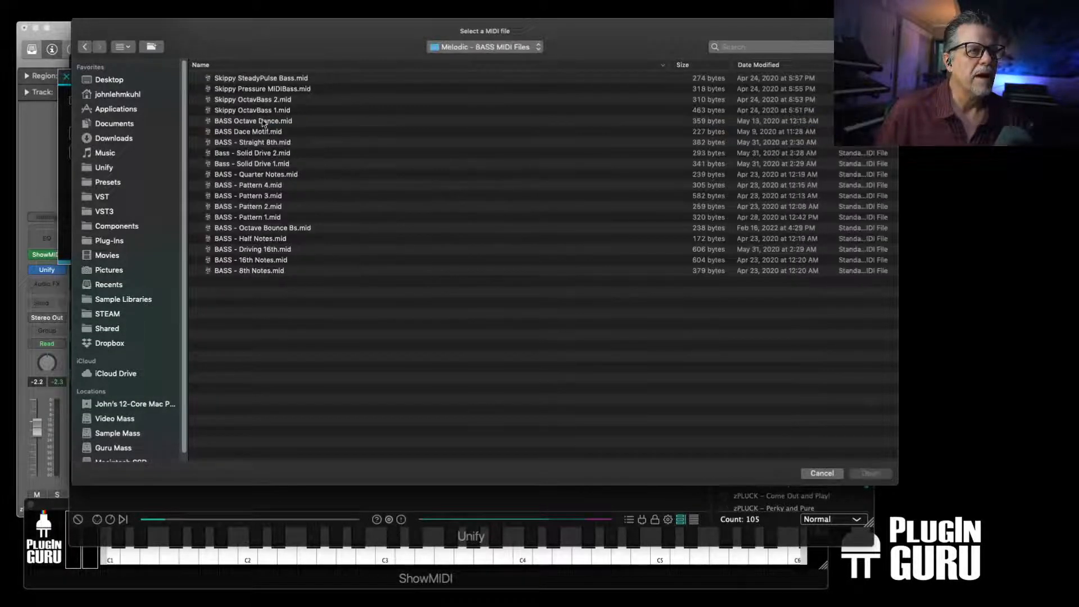
{"action": "left_click", "coordinate": [263, 121]}
{"action": "double_click", "coordinate": [262, 121]}
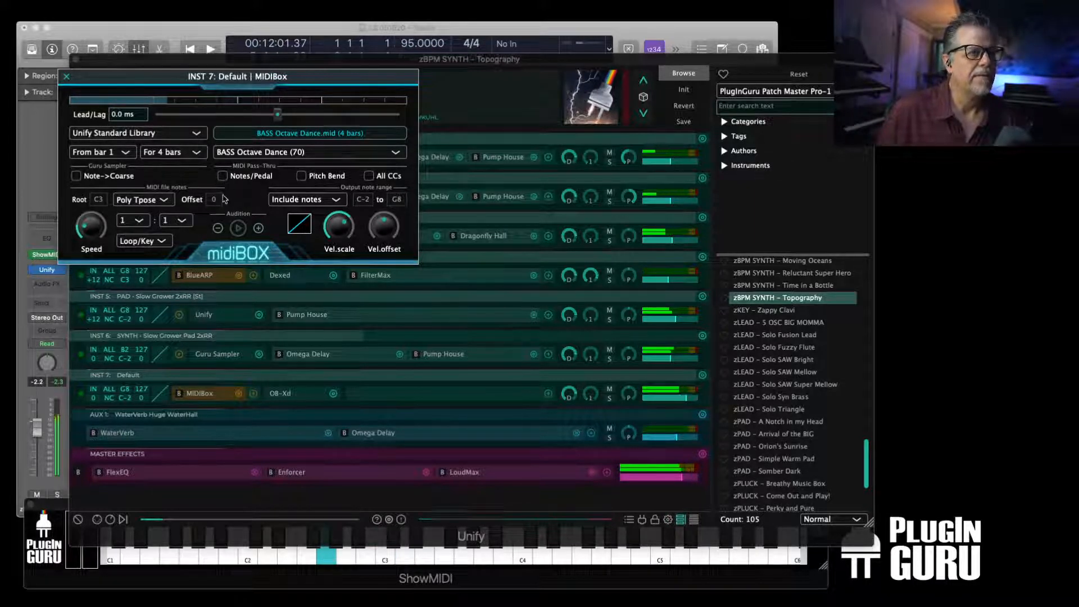
Set the INST 7 MIDIBox note offset to +19 and close its window
{"action": "left_click_drag", "start_coordinate": [216, 200], "coordinate": [226, 159]}
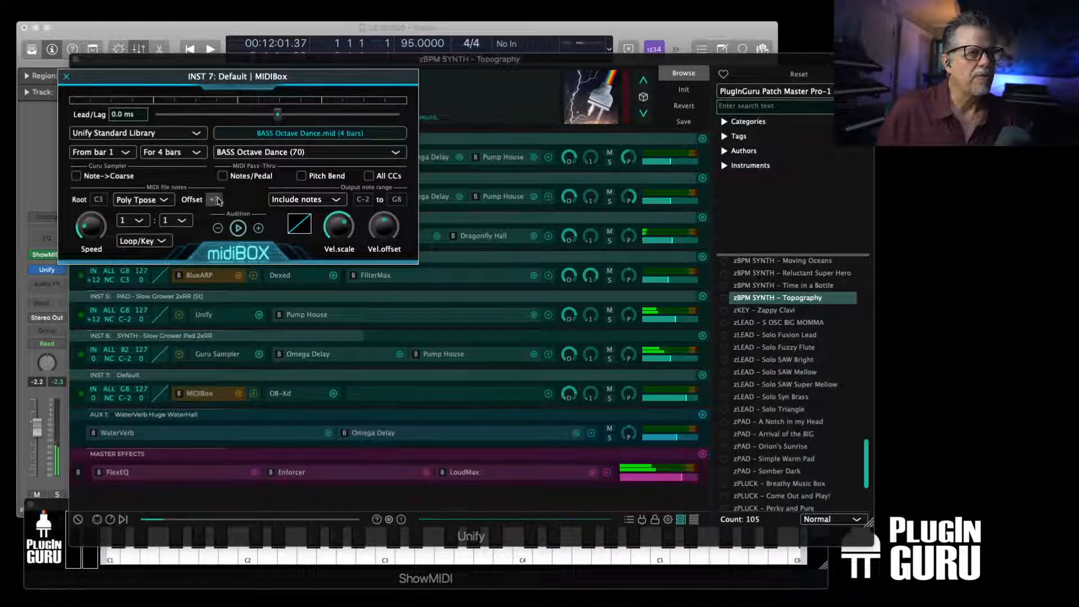
{"action": "left_click_drag", "start_coordinate": [217, 200], "coordinate": [228, 130]}
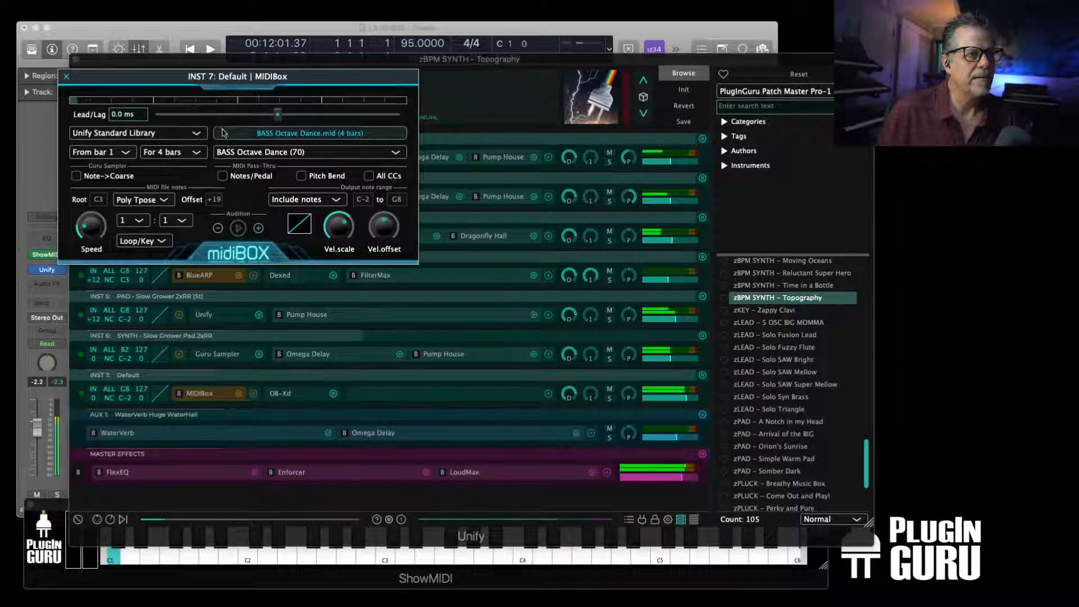
{"action": "left_click", "coordinate": [66, 79]}
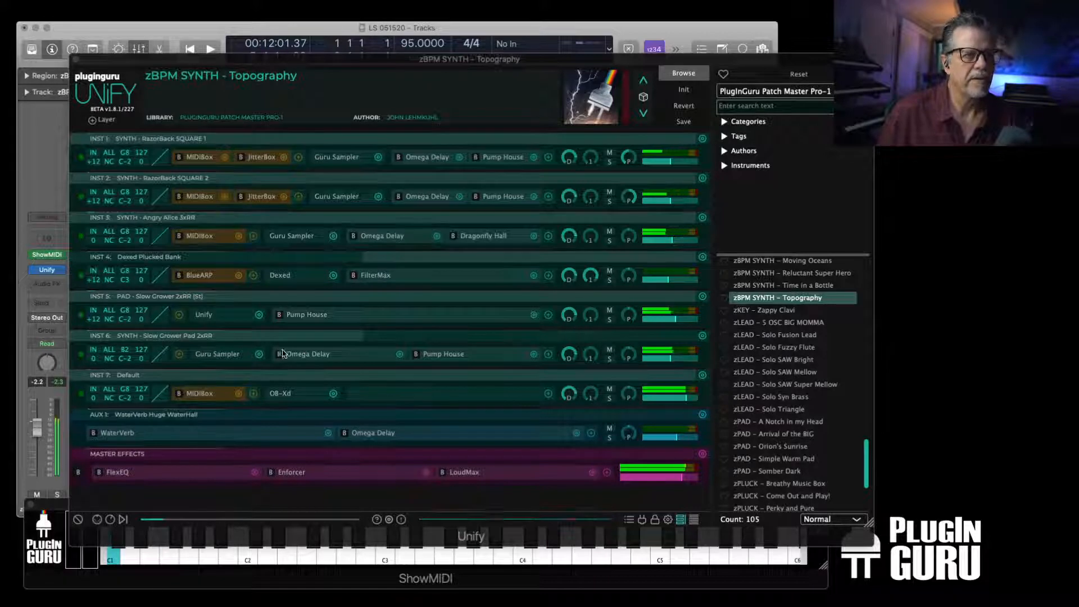
Turn on Unison and lower the filter cutoff in the INST 7 OB-Xd, and close its editor
{"action": "left_click", "coordinate": [284, 394]}
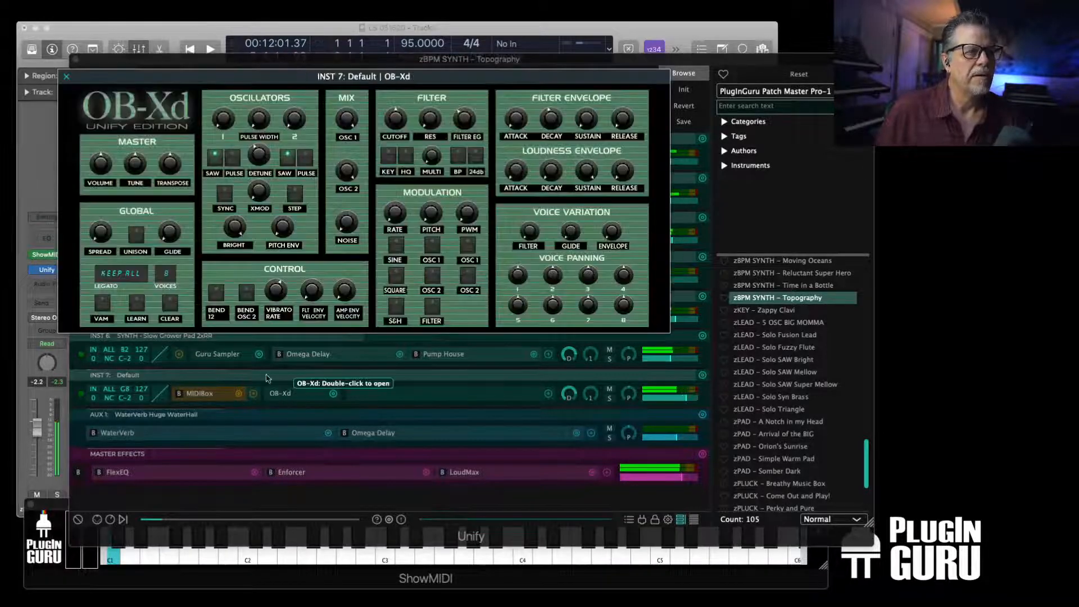
{"action": "left_click", "coordinate": [136, 234]}
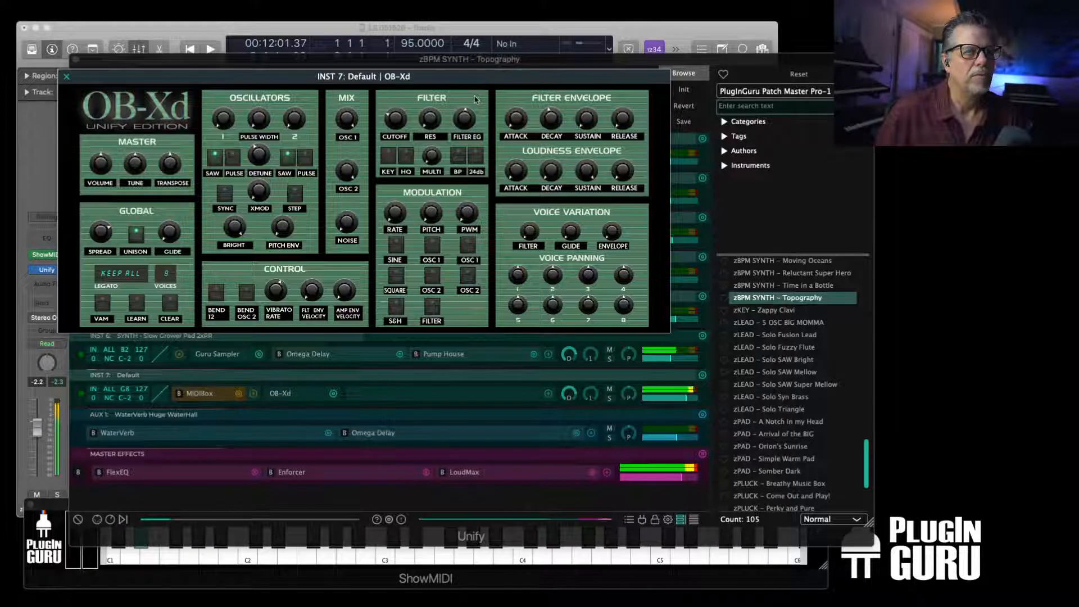
{"action": "left_click", "coordinate": [68, 79]}
Adjust the filter and amp envelope velocity response of the INST 7 OB-Xd and close its editor
{"action": "mouse_move", "coordinate": [675, 402]}
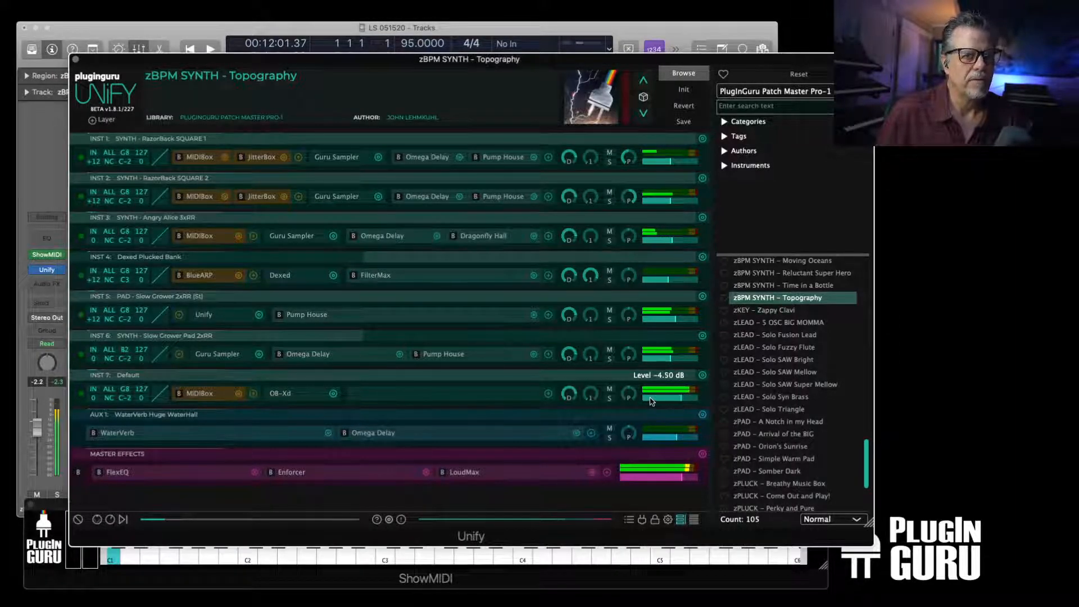
{"action": "left_click", "coordinate": [281, 394]}
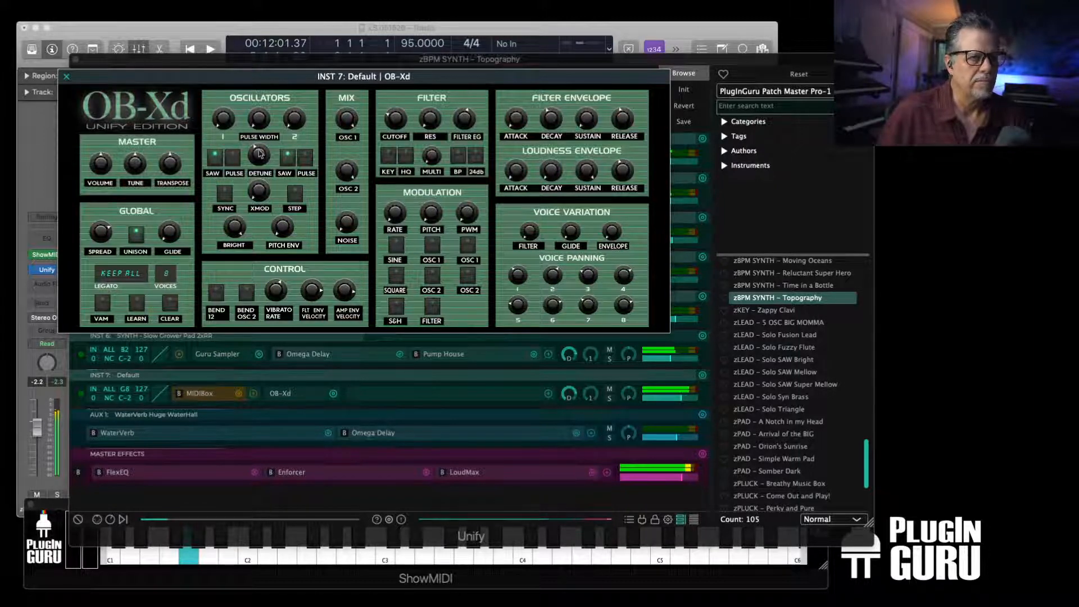
{"action": "left_click", "coordinate": [67, 77]}
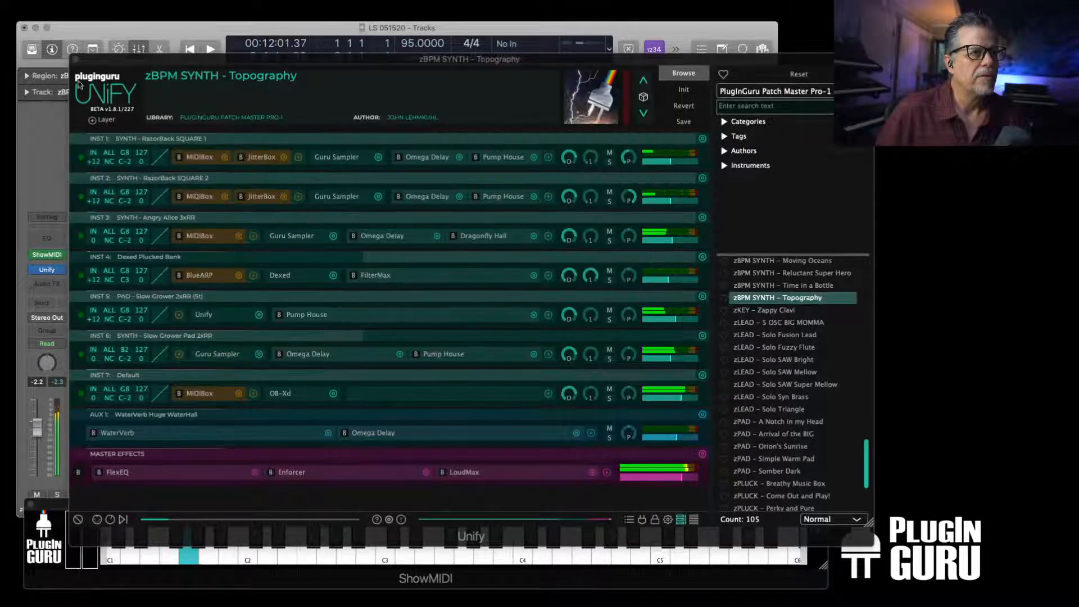
Reduce the velocity scale and set the velocity offset to 77.6 % in the INST 7 MIDIBox, and close its window
{"action": "left_click", "coordinate": [202, 394]}
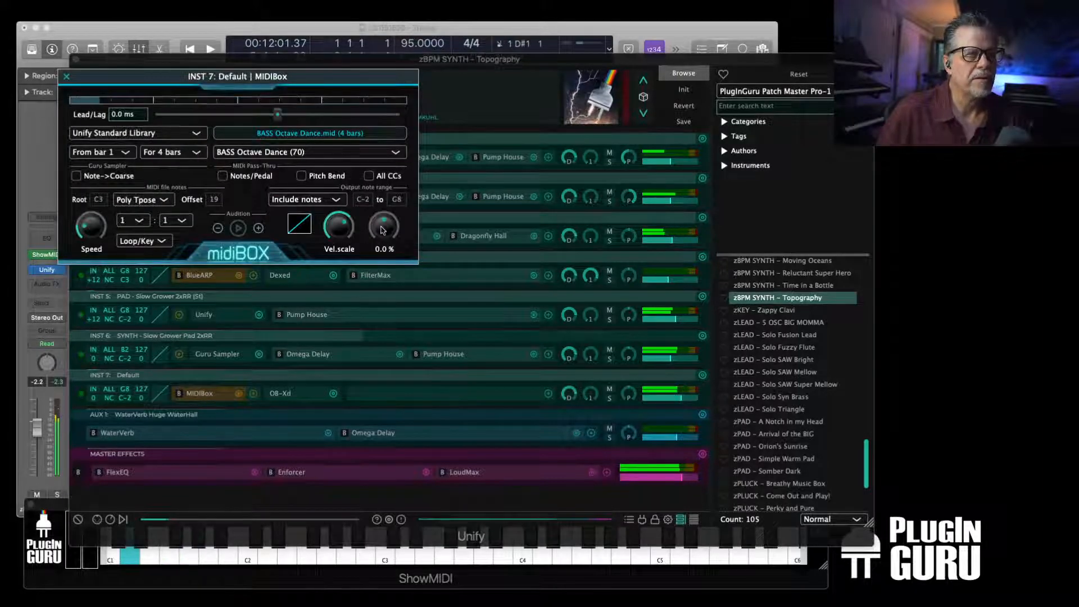
{"action": "left_click_drag", "start_coordinate": [339, 227], "coordinate": [335, 253]}
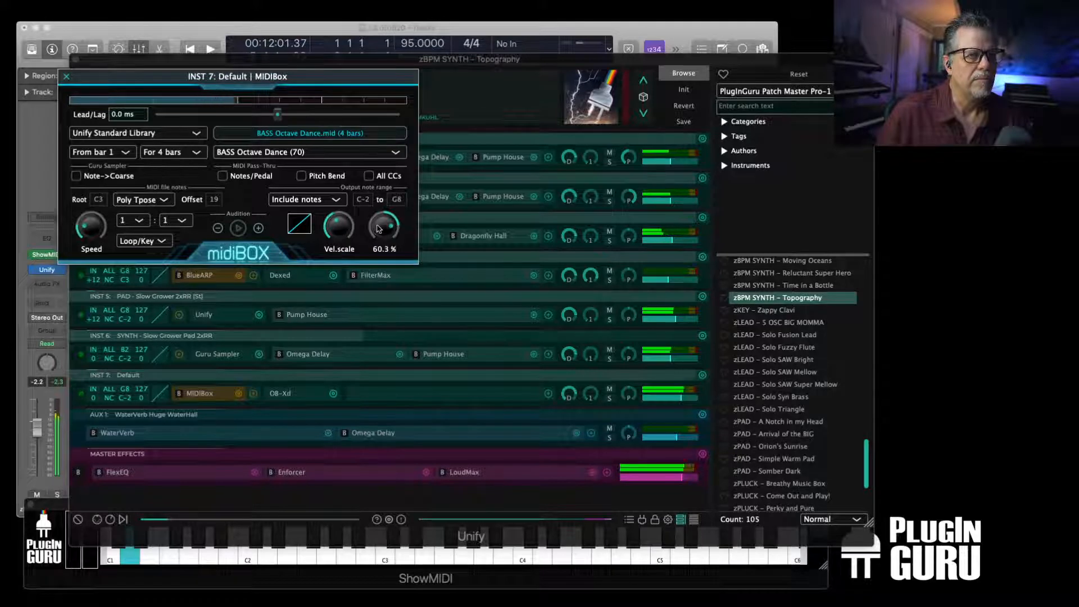
{"action": "left_click_drag", "start_coordinate": [381, 219], "coordinate": [368, 220]}
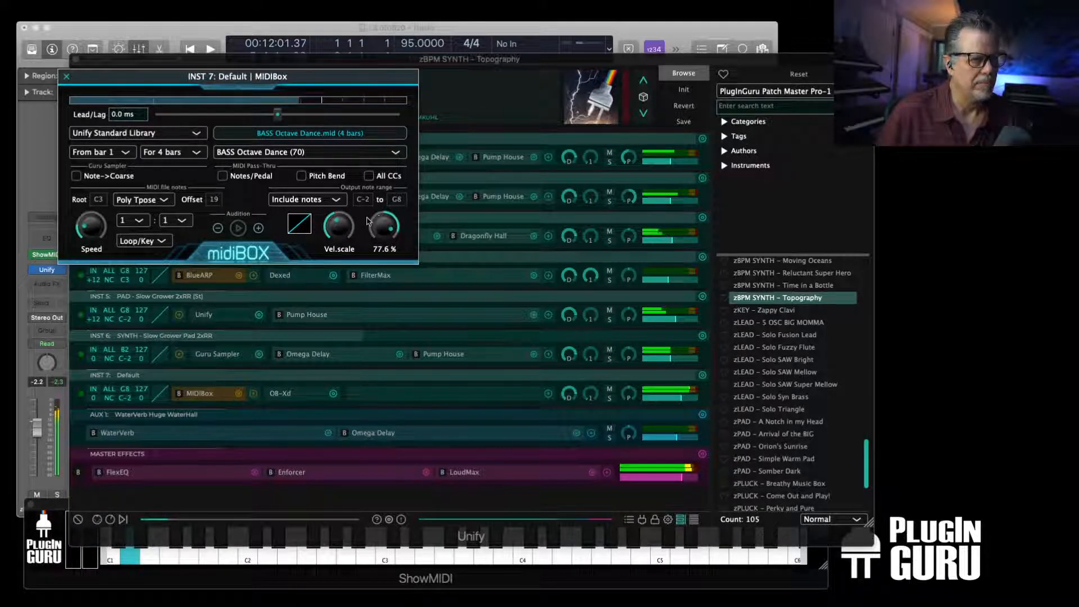
{"action": "left_click", "coordinate": [67, 76]}
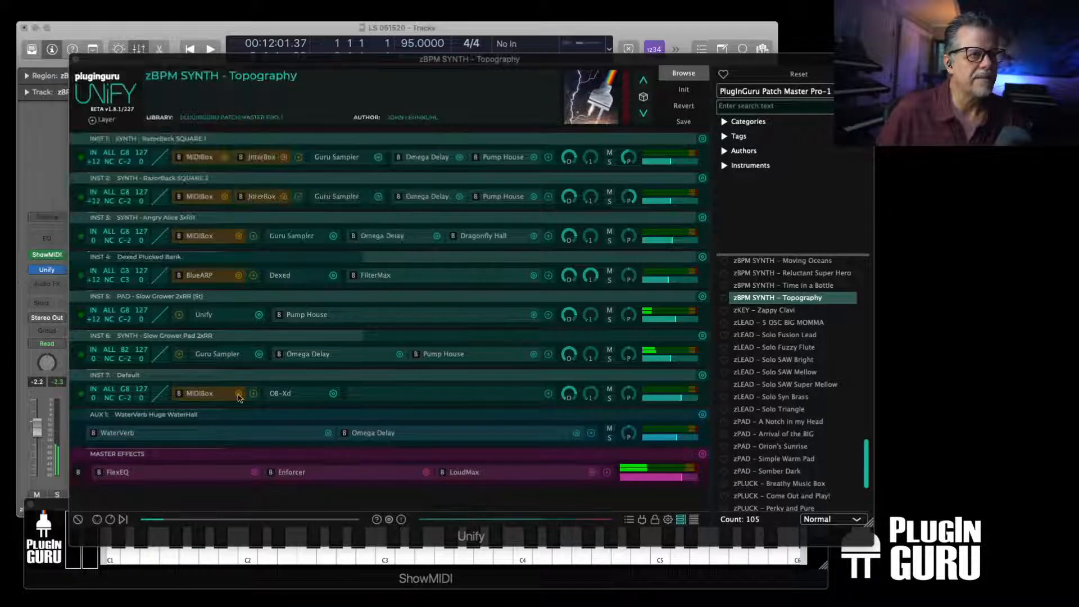
Limit the INST 7 layer's upper key range to B2 and adjust its level slightly
{"action": "right_click", "coordinate": [129, 389]}
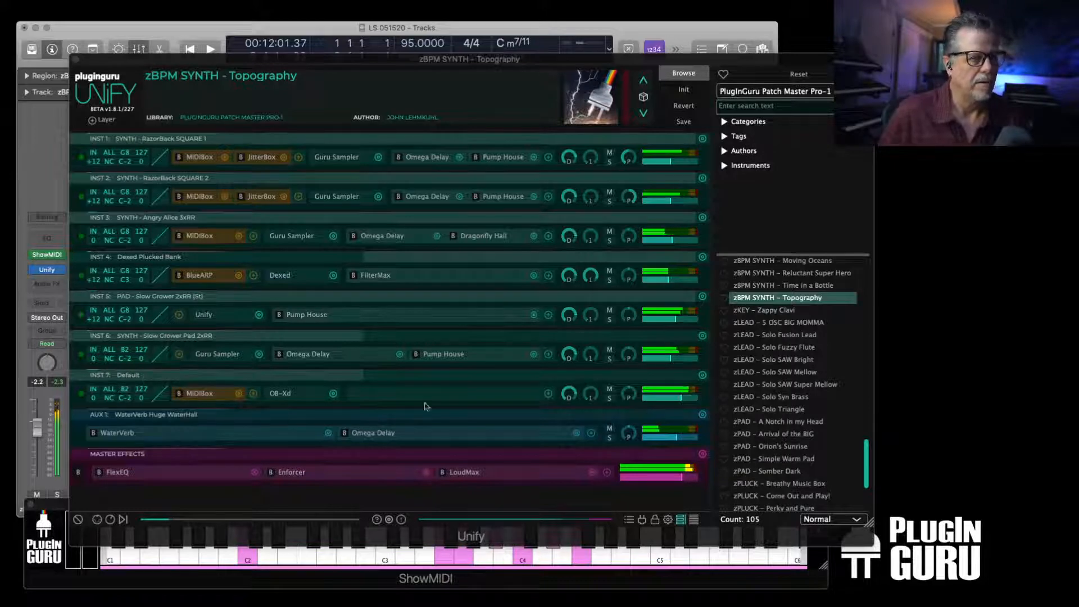
{"action": "left_click", "coordinate": [667, 401]}
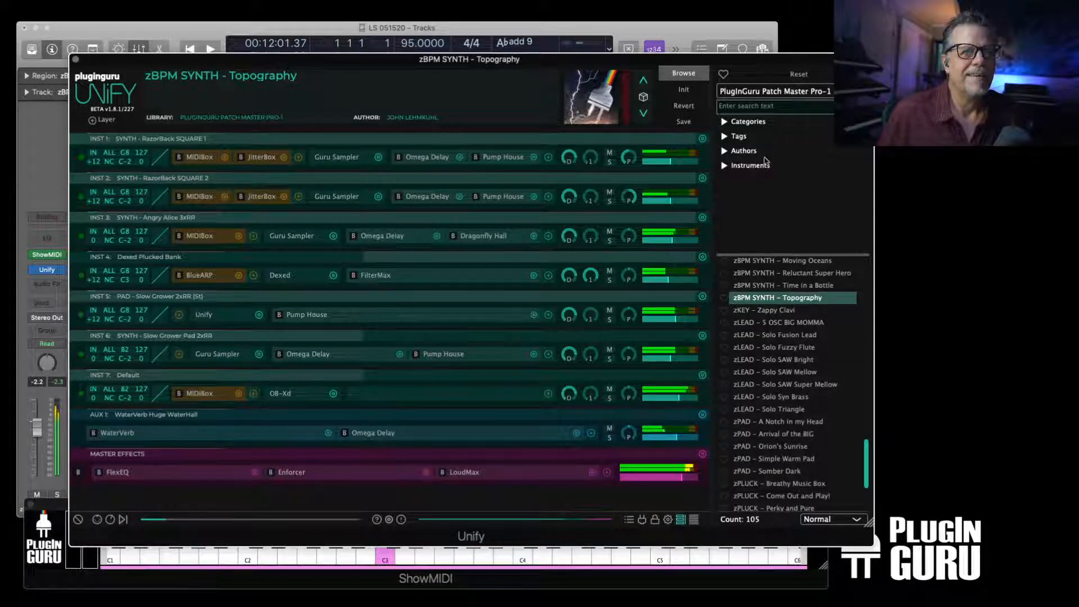
Add BPM DRUM - Hip Skip There for Me from PlugInGuru CloudCity V1 in Unify/drum mode, lowering the new layer's level and muting it
{"action": "left_click", "coordinate": [769, 94]}
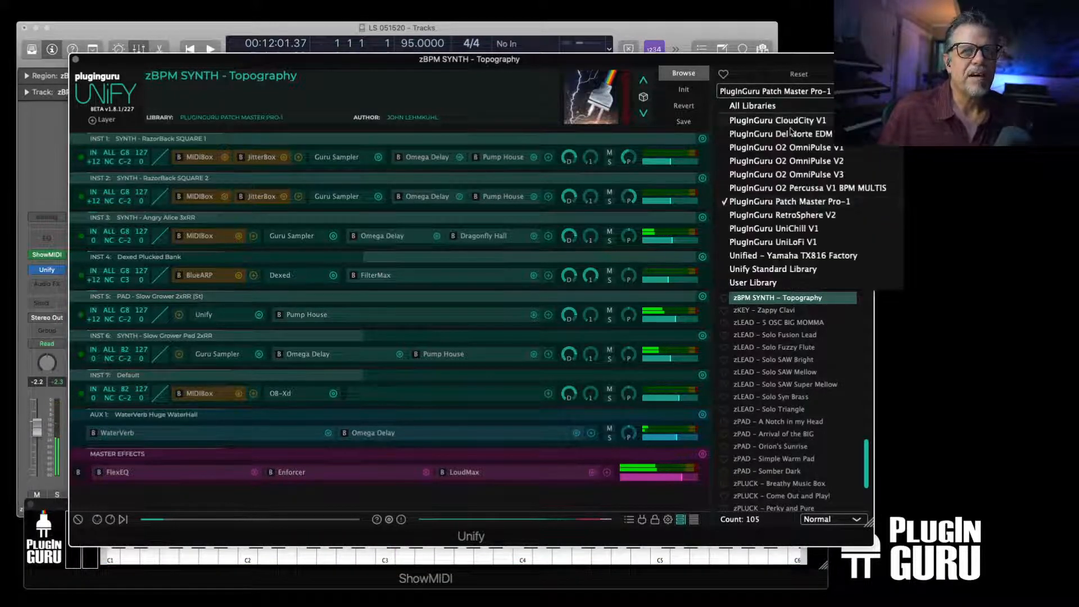
{"action": "left_click", "coordinate": [782, 121]}
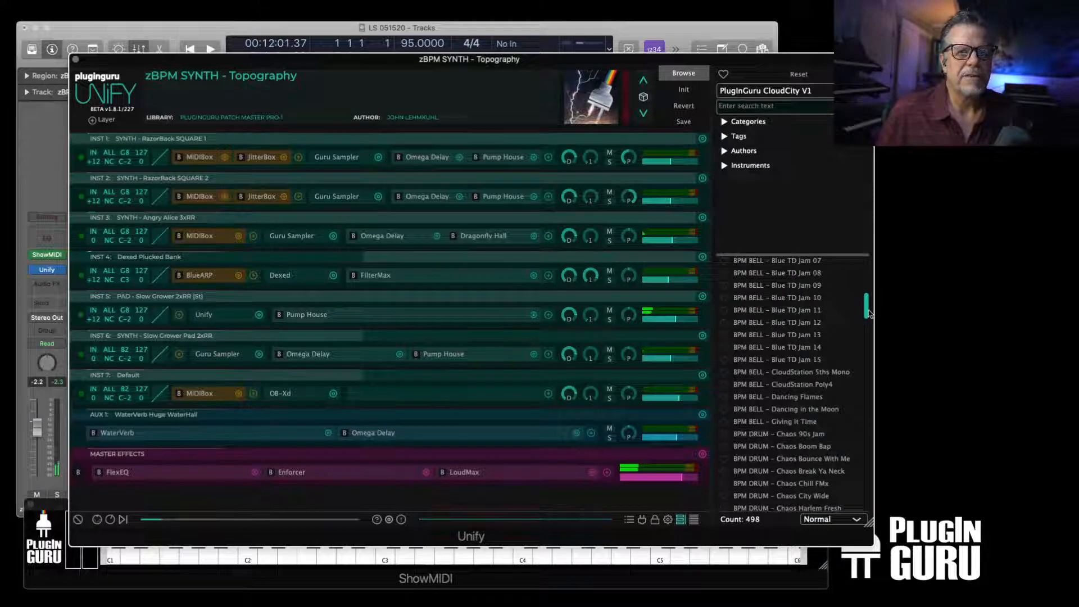
{"action": "left_click_drag", "start_coordinate": [867, 313], "coordinate": [869, 361]}
{"action": "left_click", "coordinate": [831, 520]}
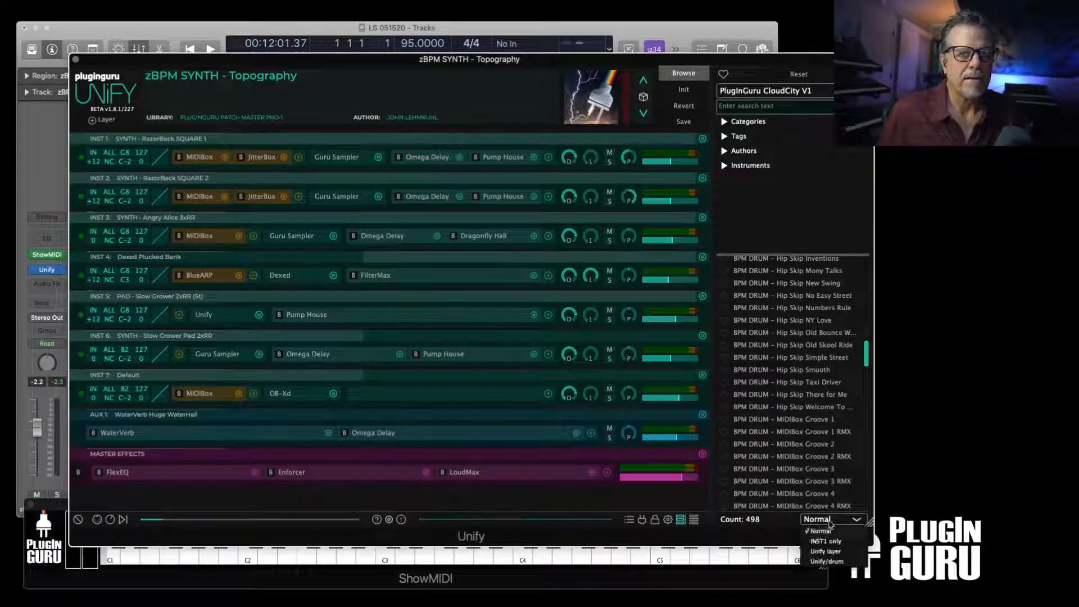
{"action": "left_click", "coordinate": [836, 561]}
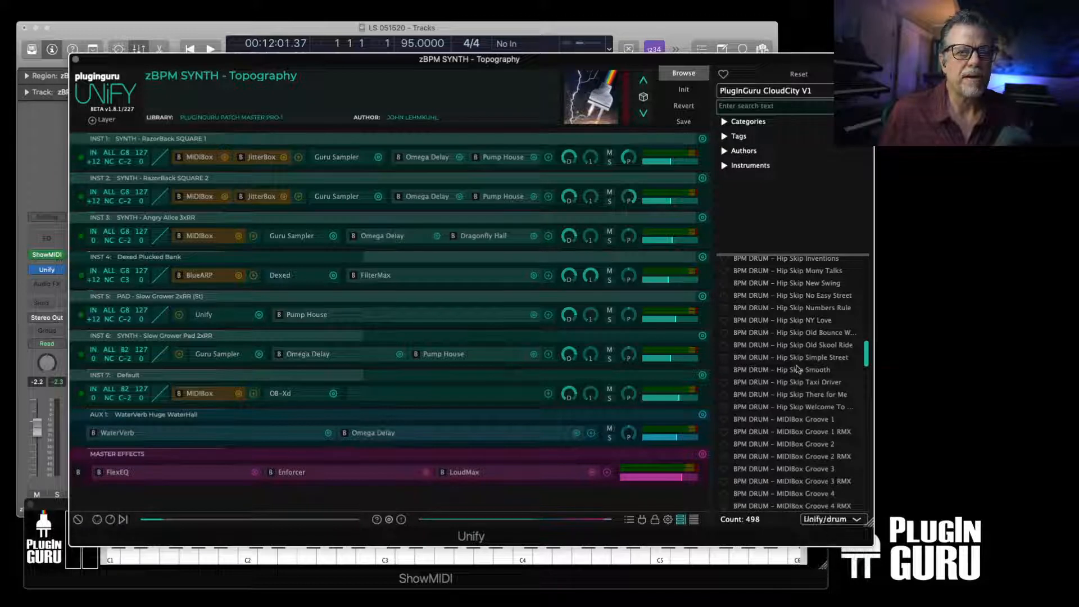
{"action": "left_click", "coordinate": [795, 396]}
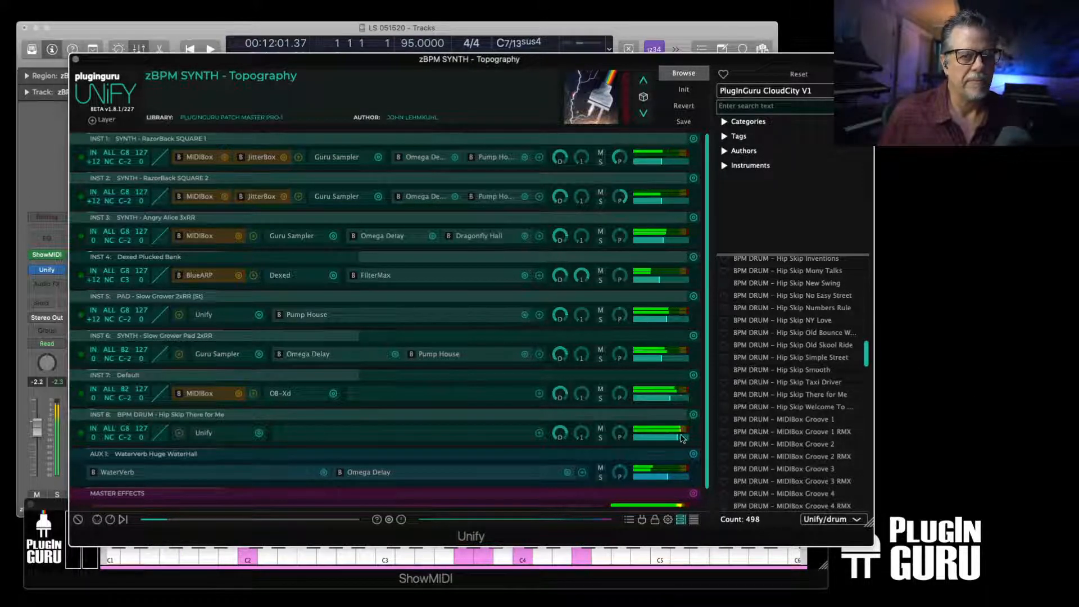
{"action": "left_click_drag", "start_coordinate": [678, 440], "coordinate": [675, 440]}
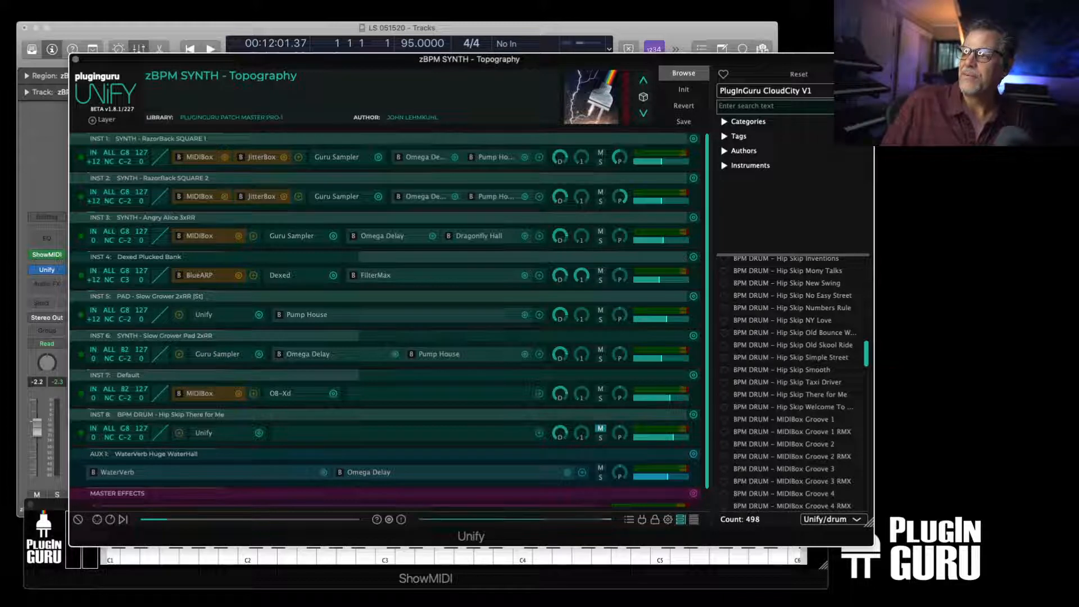
Switch to the web browser to view the pluginguru.com home page, and return to Unify
{"action": "key", "text": "super+Tab"}
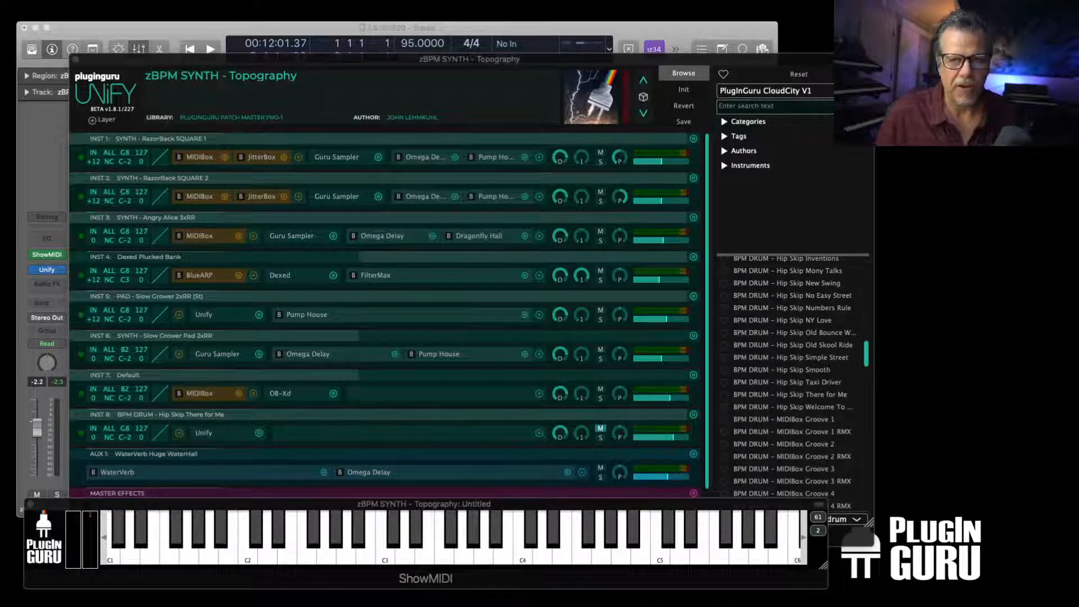
{"action": "left_click_drag", "start_coordinate": [1068, 28], "coordinate": [578, 13]}
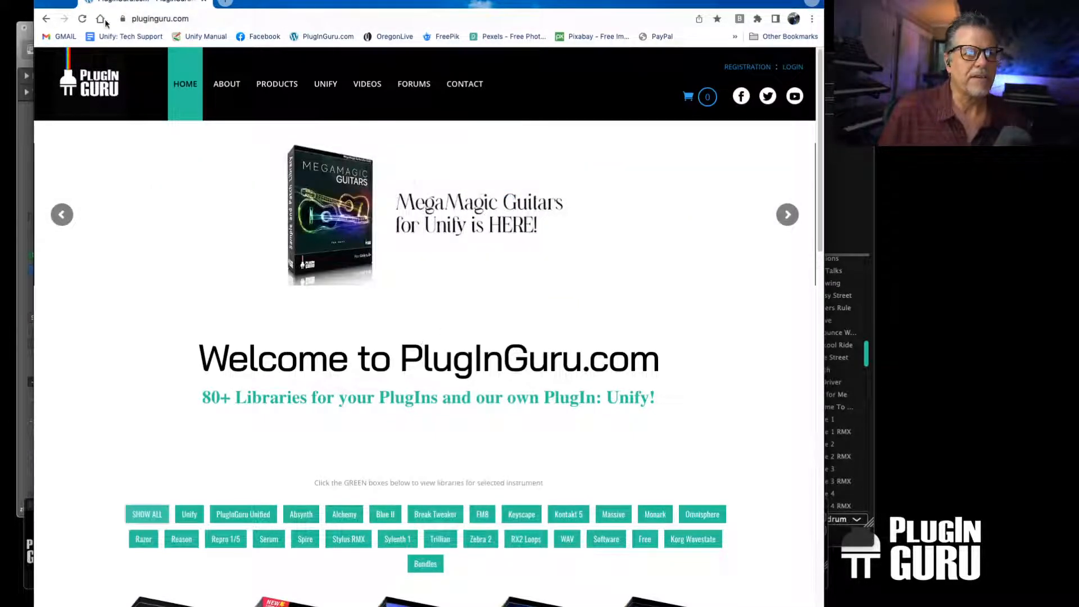
{"action": "left_click_drag", "start_coordinate": [347, 6], "coordinate": [378, 1]}
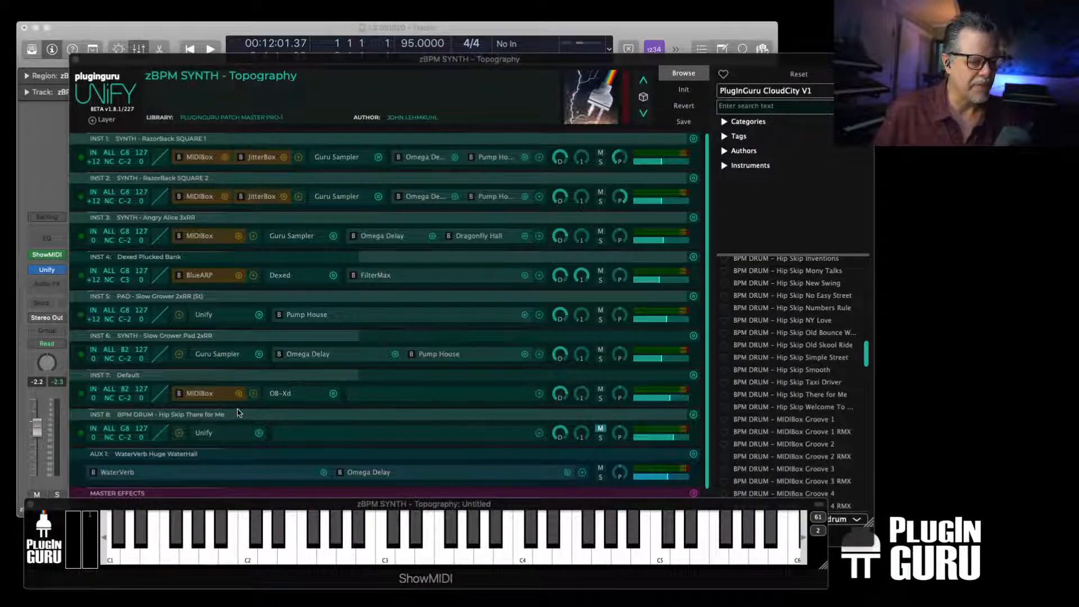
Examine the OB-Xd synth settings on the INST 7 layer and close the editor
{"action": "left_click", "coordinate": [282, 392]}
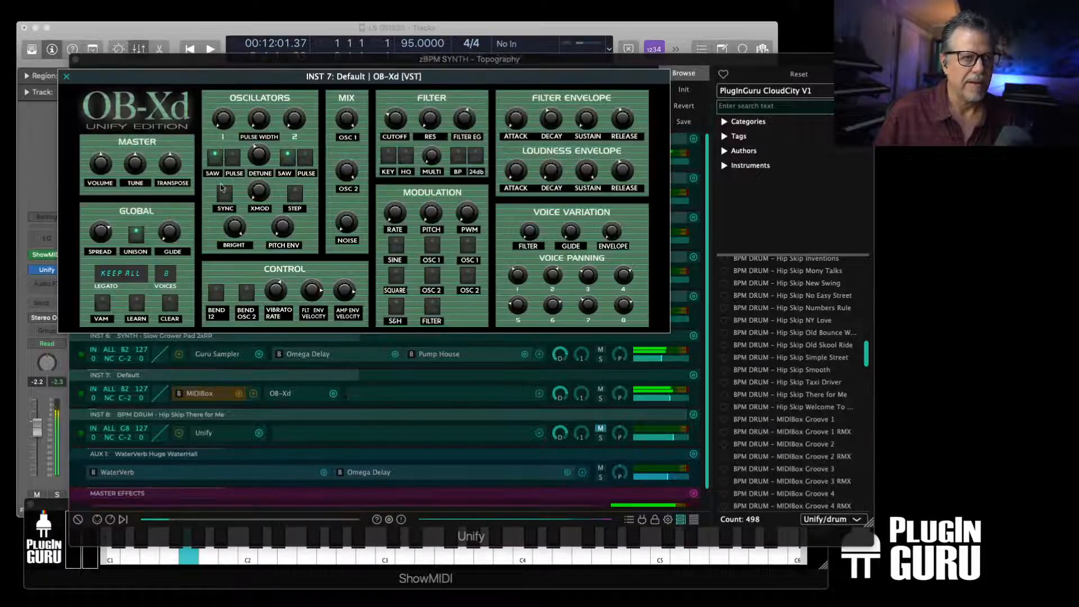
{"action": "left_click", "coordinate": [66, 76]}
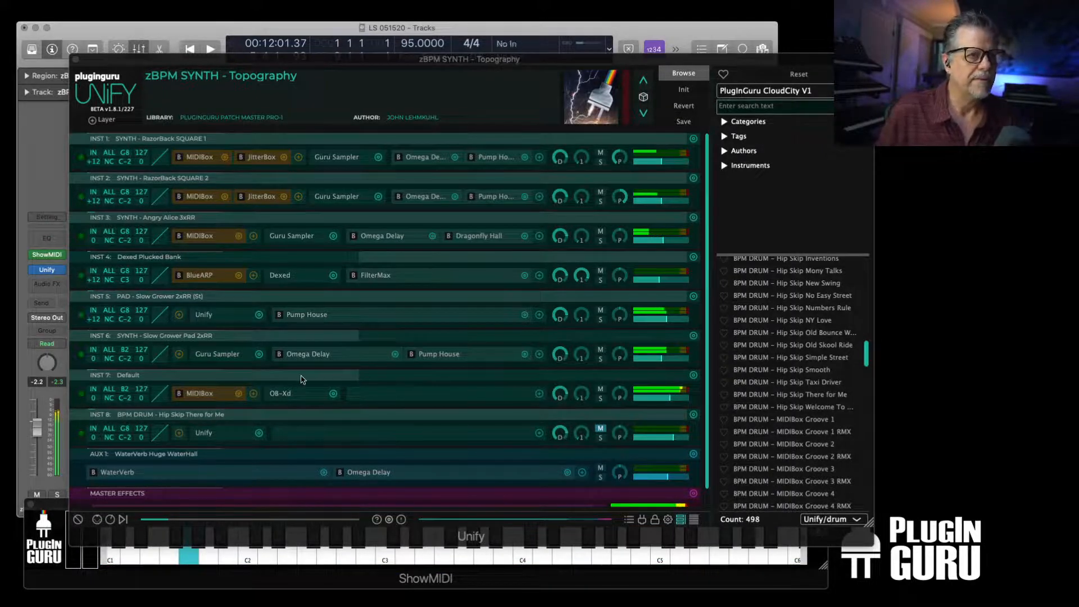
{"action": "left_click", "coordinate": [284, 394]}
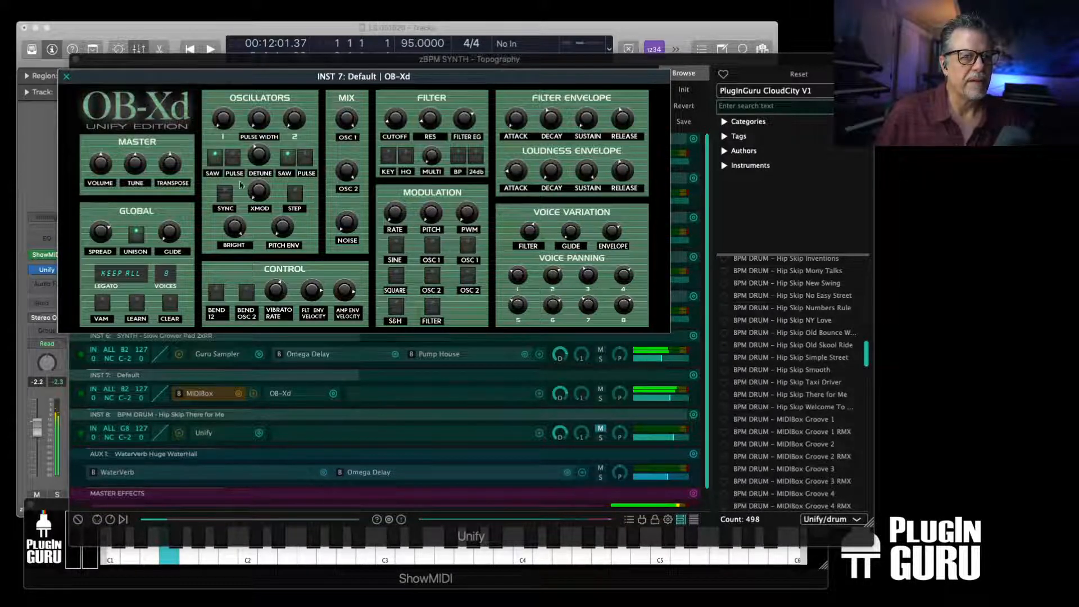
{"action": "left_click", "coordinate": [66, 77]}
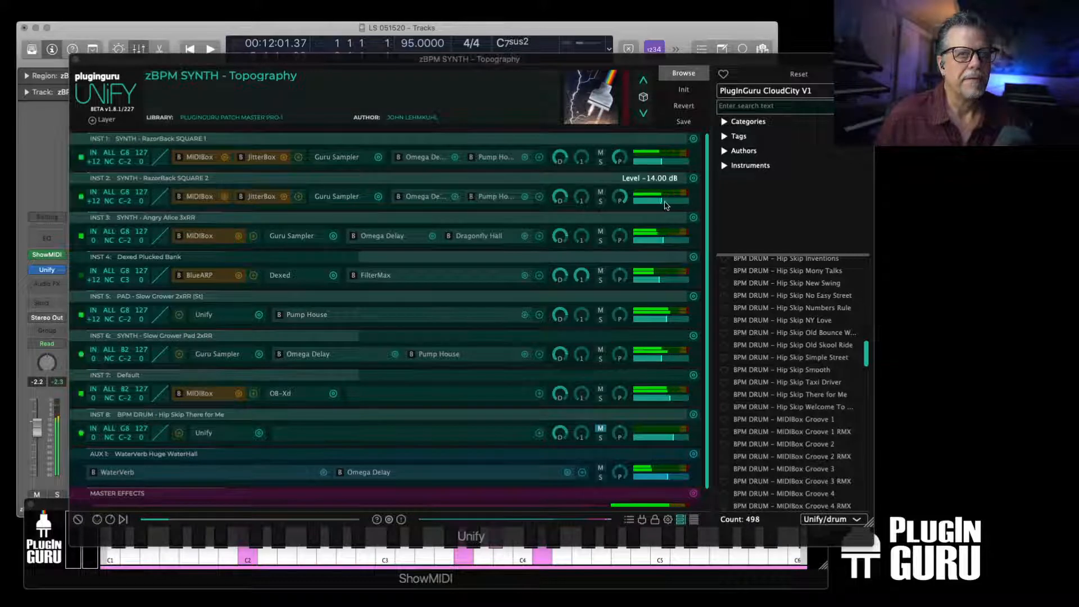
Raise the levels of the INST 2 and INST 4 layers slightly and load the SOFTMARMBA voice in INST 4's Dexed
{"action": "left_click_drag", "start_coordinate": [663, 204], "coordinate": [665, 205]}
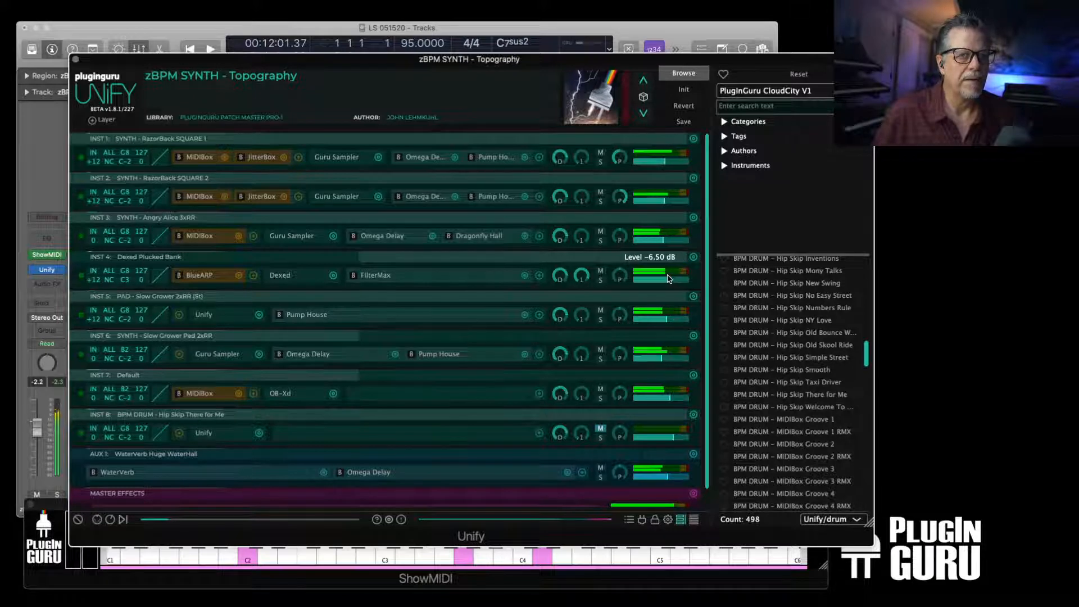
{"action": "left_click", "coordinate": [287, 279]}
{"action": "left_click", "coordinate": [76, 400]}
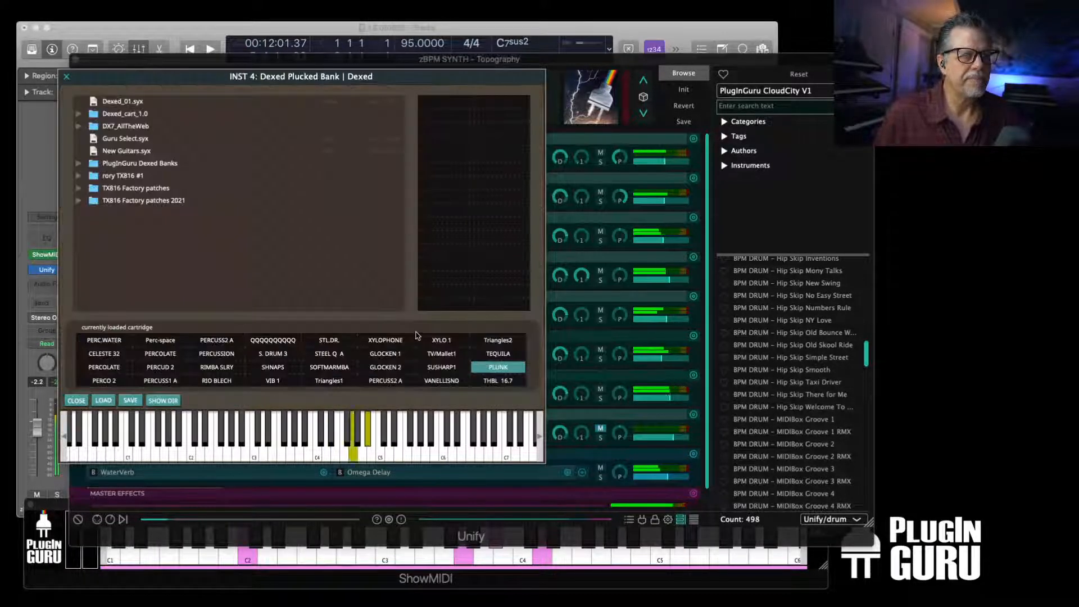
{"action": "left_click", "coordinate": [336, 380]}
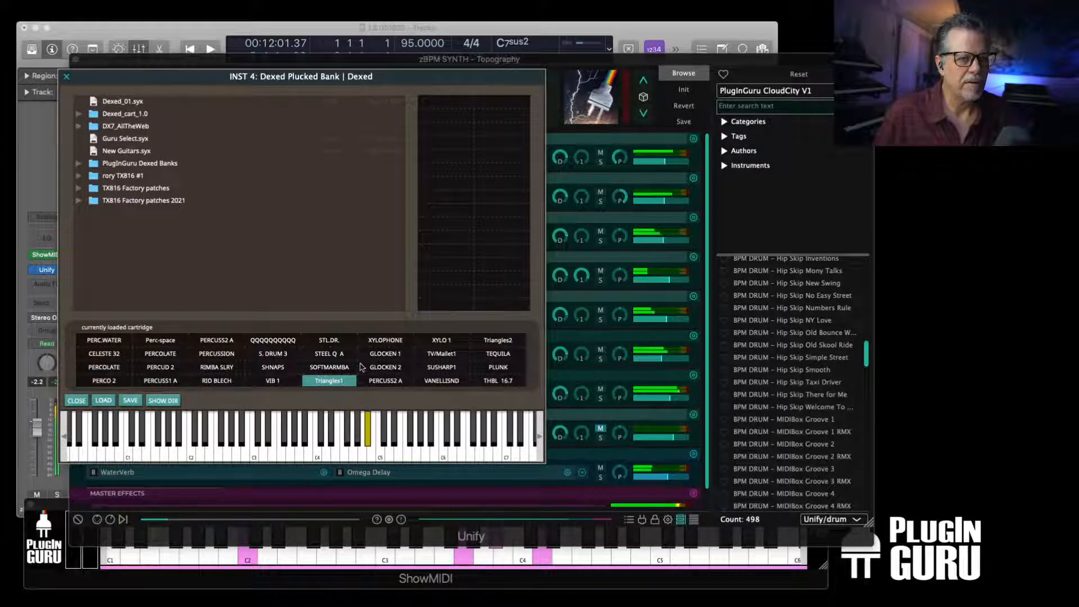
{"action": "left_click", "coordinate": [339, 368]}
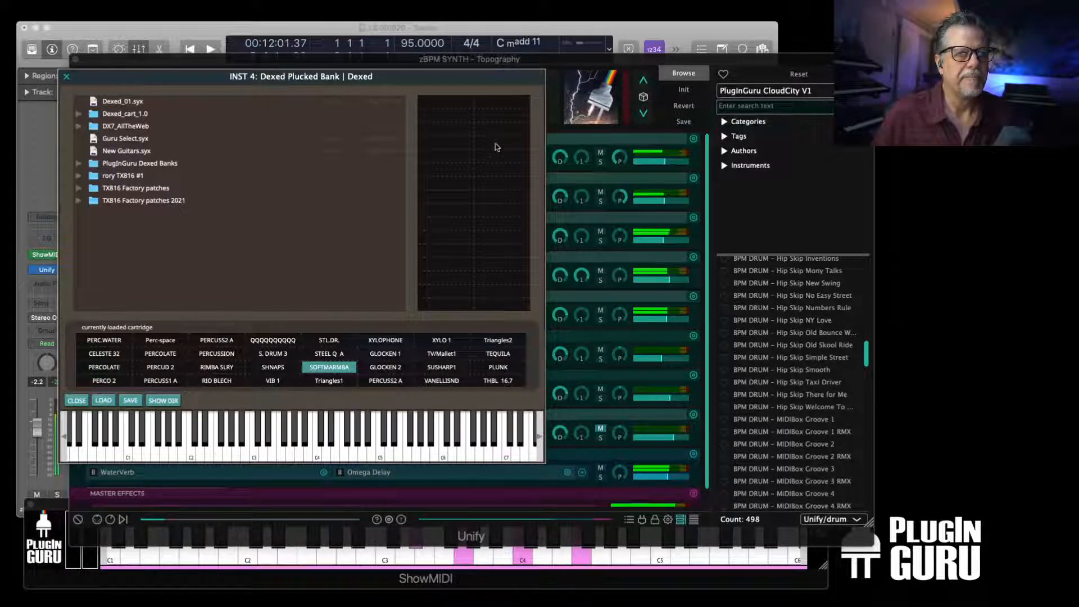
{"action": "left_click_drag", "start_coordinate": [429, 79], "coordinate": [748, 123]}
{"action": "left_click", "coordinate": [385, 121]}
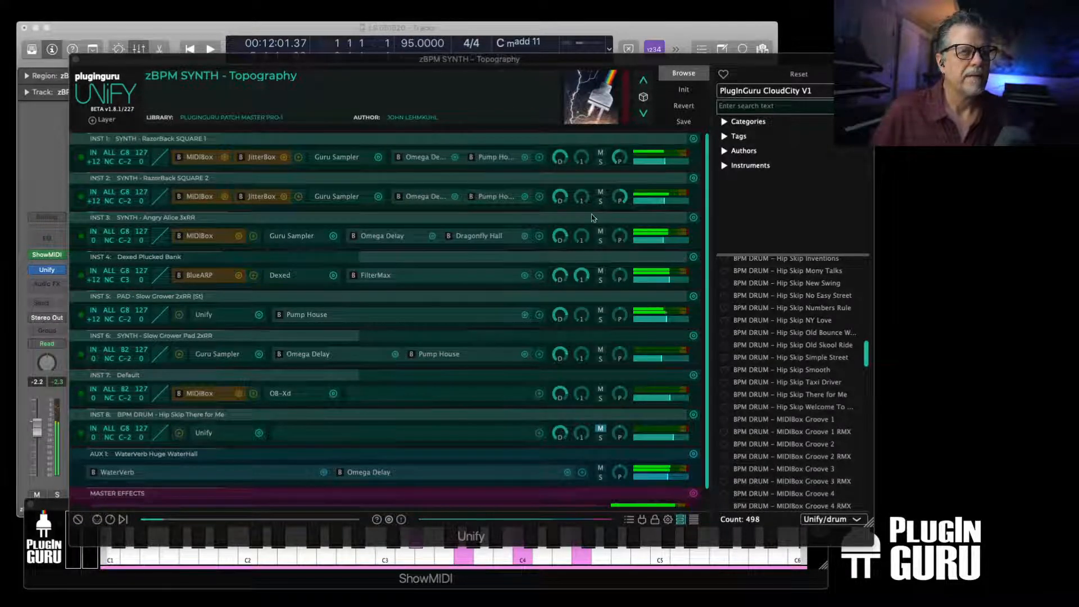
Solo INST 4 and, in Dexed's operator parameters, set operator 2's output level to 99 and its frequency ratio to 7.96
{"action": "left_click", "coordinate": [600, 281]}
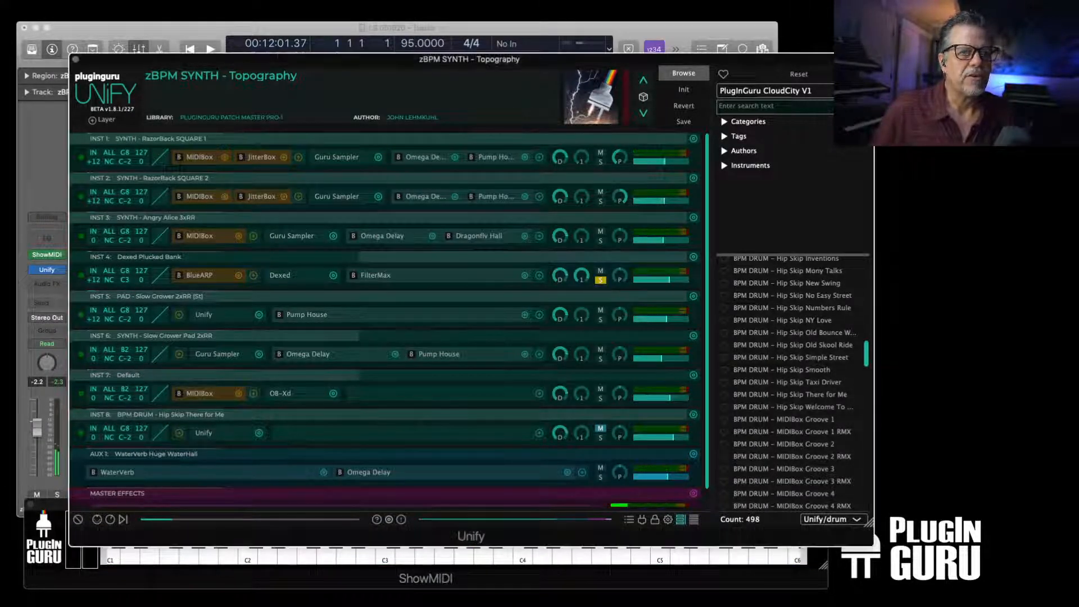
{"action": "left_click", "coordinate": [333, 275]}
{"action": "left_click_drag", "start_coordinate": [704, 147], "coordinate": [500, 144]}
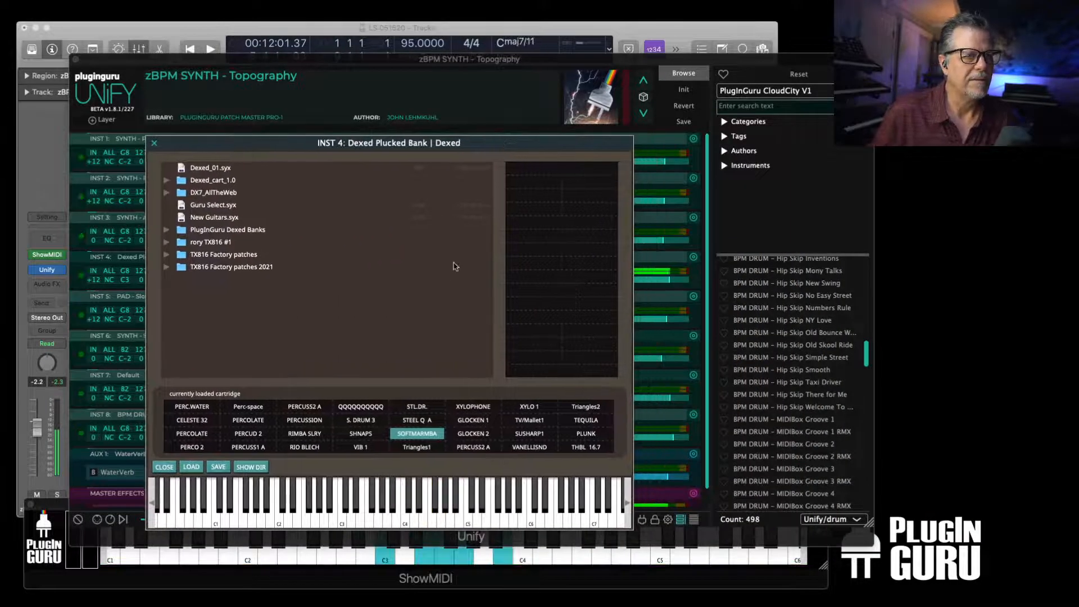
{"action": "left_click", "coordinate": [165, 468]}
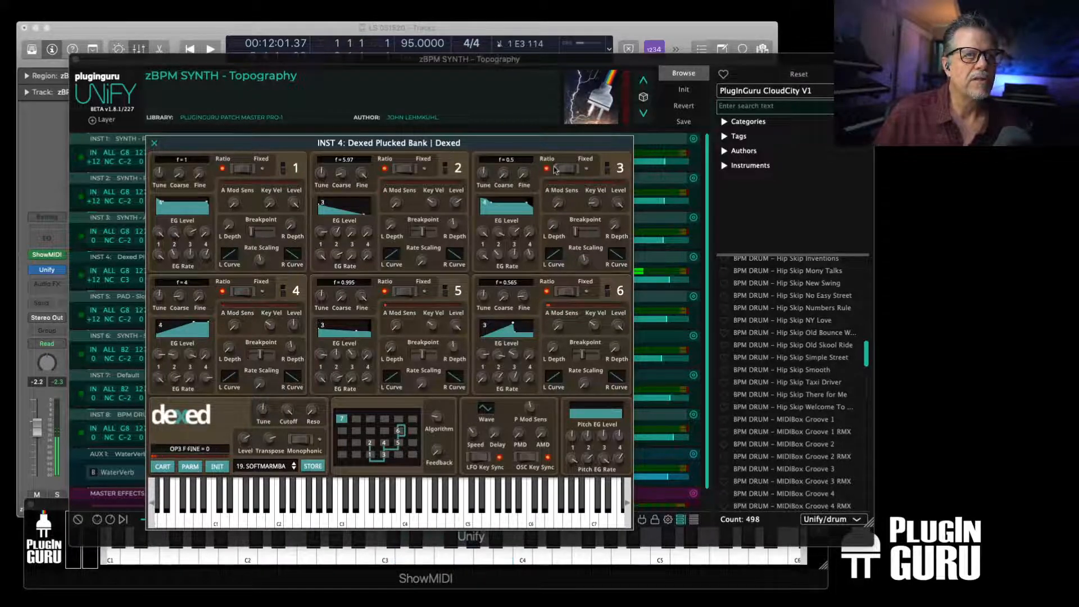
{"action": "left_click", "coordinate": [607, 168]}
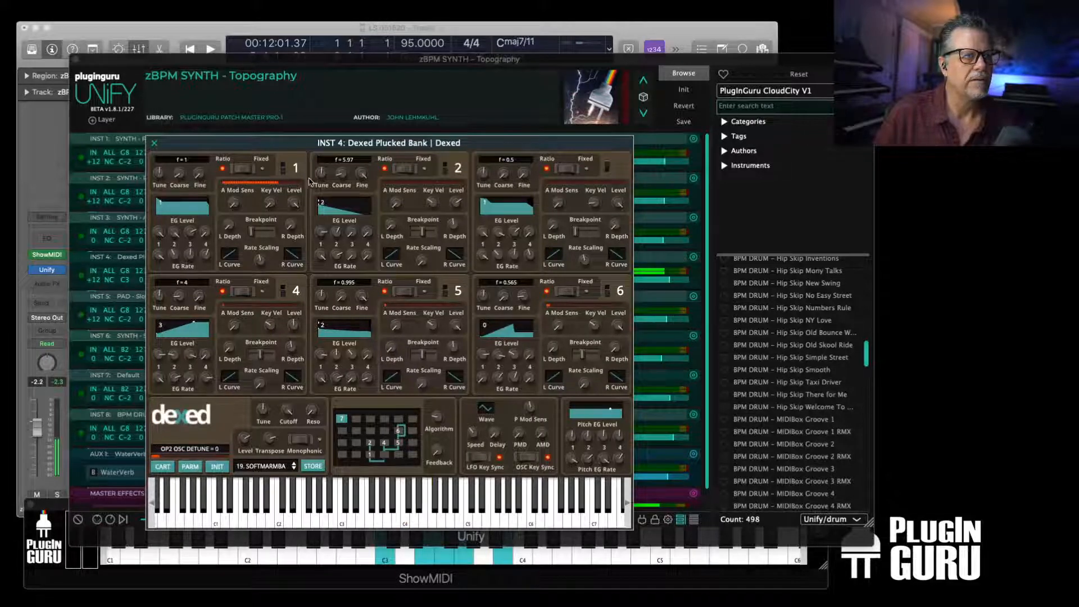
{"action": "left_click_drag", "start_coordinate": [455, 205], "coordinate": [466, 158]}
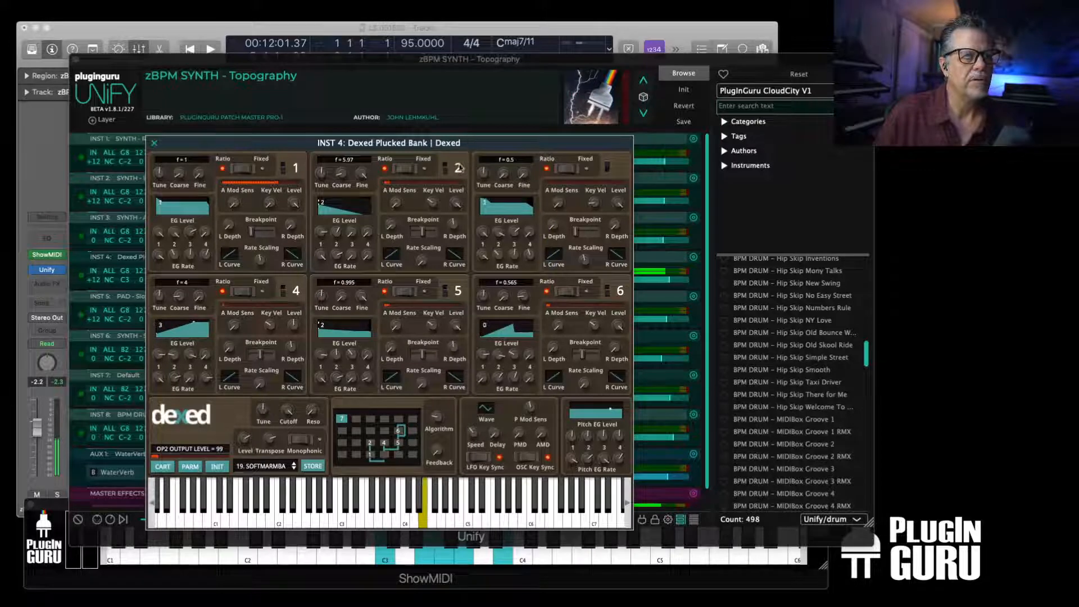
{"action": "left_click_drag", "start_coordinate": [341, 179], "coordinate": [347, 173]}
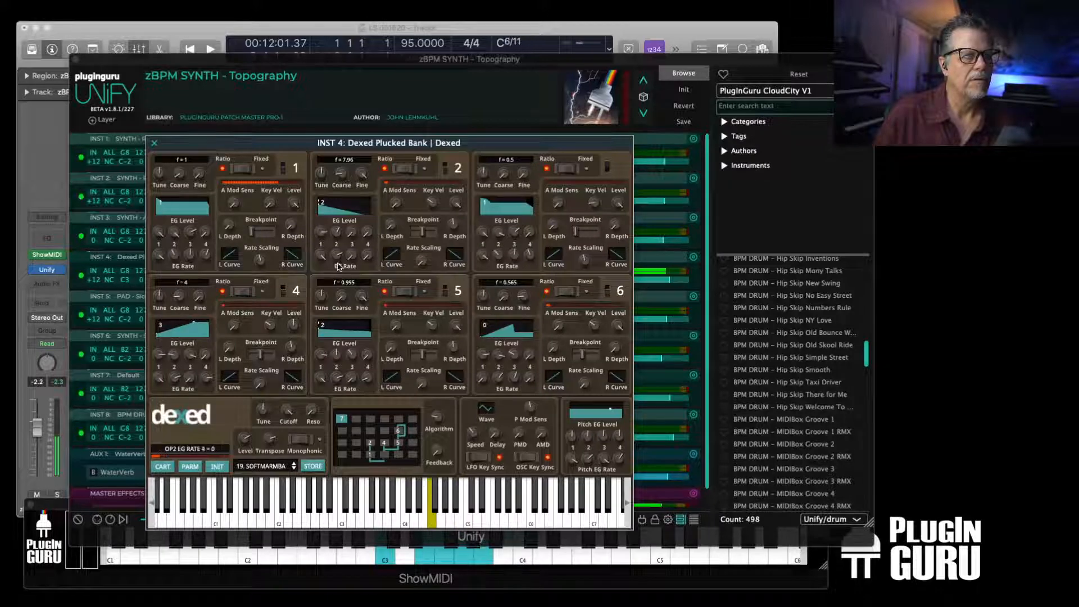
{"action": "left_click_drag", "start_coordinate": [336, 268], "coordinate": [332, 275]}
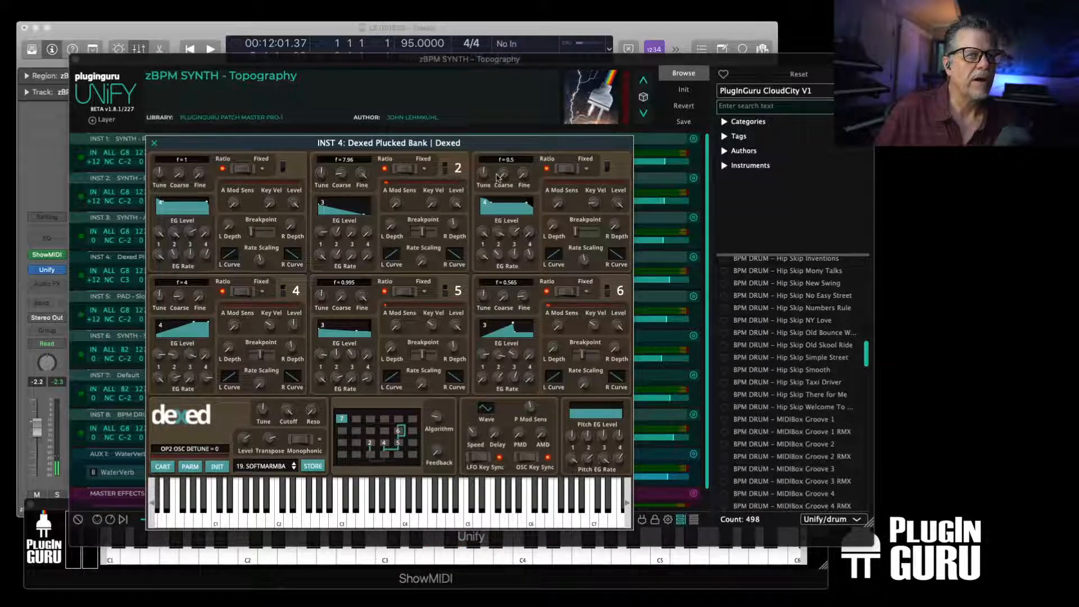
Switch operators 3 and 1 on and set the frequency ratios to 15.92 for operator 5, 4.52 for operator 6 and 0.505 for operator 1
{"action": "left_click", "coordinate": [611, 168]}
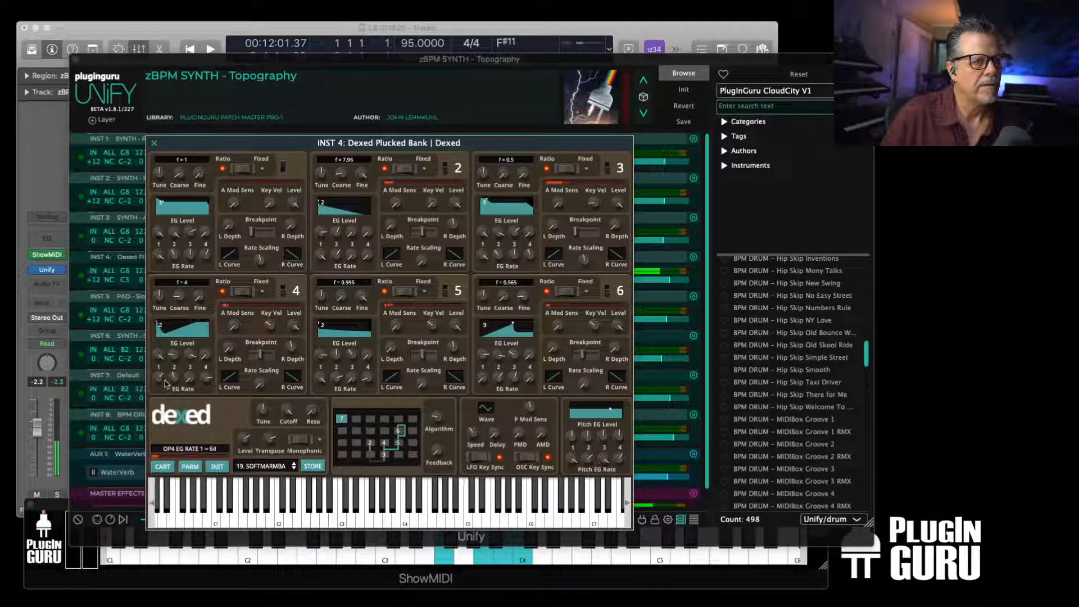
{"action": "left_click_drag", "start_coordinate": [175, 375], "coordinate": [183, 359]}
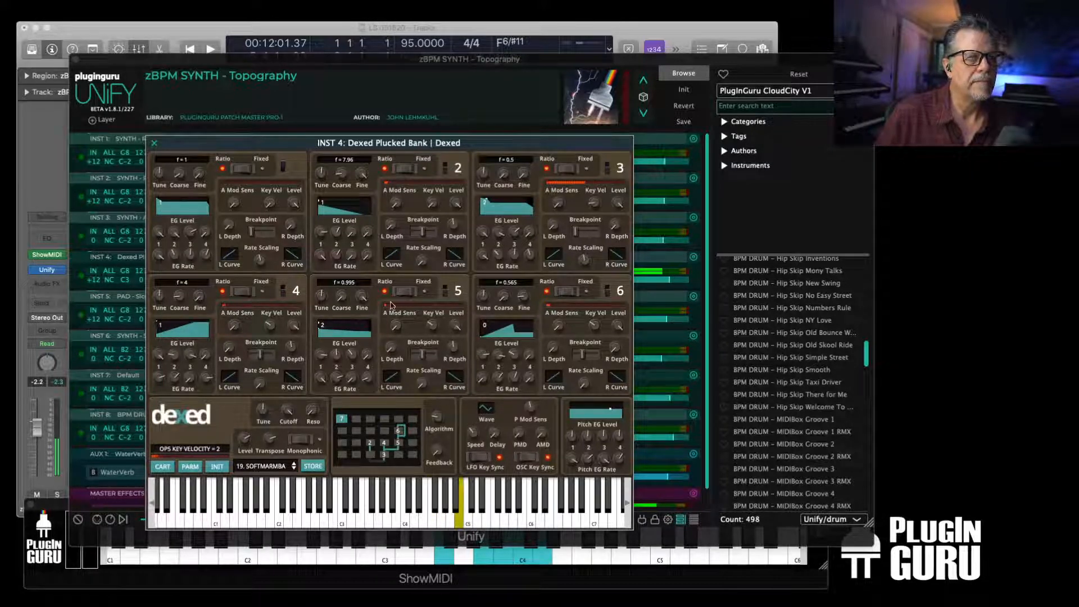
{"action": "left_click_drag", "start_coordinate": [341, 296], "coordinate": [346, 262]}
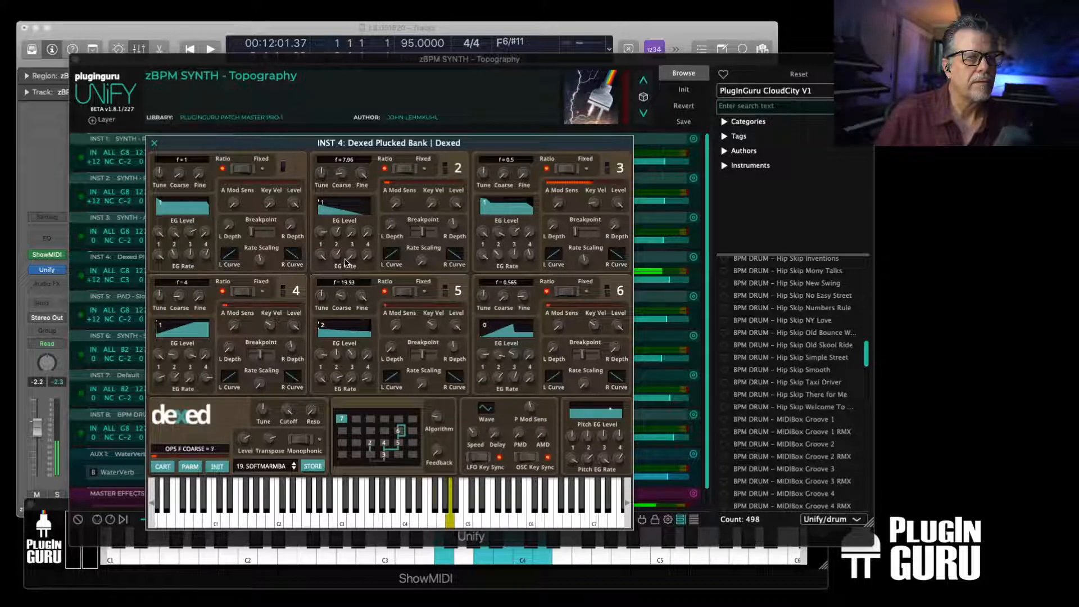
{"action": "mouse_move", "coordinate": [502, 296]}
{"action": "left_mouse_down"}
{"action": "mouse_move", "coordinate": [512, 248]}
{"action": "mouse_move", "coordinate": [502, 277]}
{"action": "left_mouse_up"}
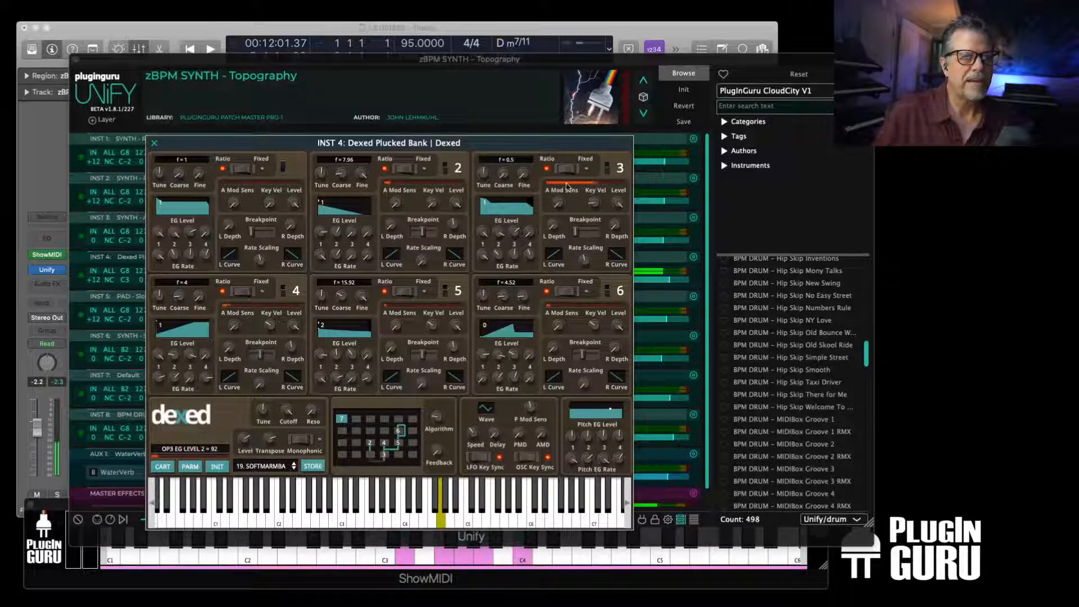
{"action": "left_click", "coordinate": [290, 169]}
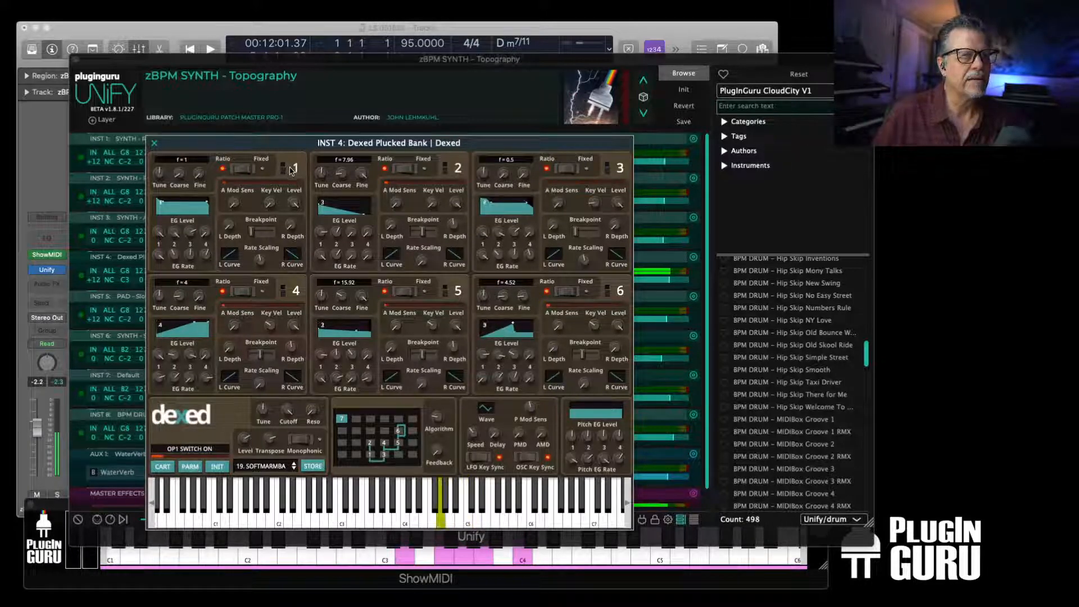
{"action": "mouse_move", "coordinate": [178, 174]}
{"action": "left_mouse_down"}
{"action": "mouse_move", "coordinate": [201, 161]}
{"action": "mouse_move", "coordinate": [200, 176]}
{"action": "left_mouse_up"}
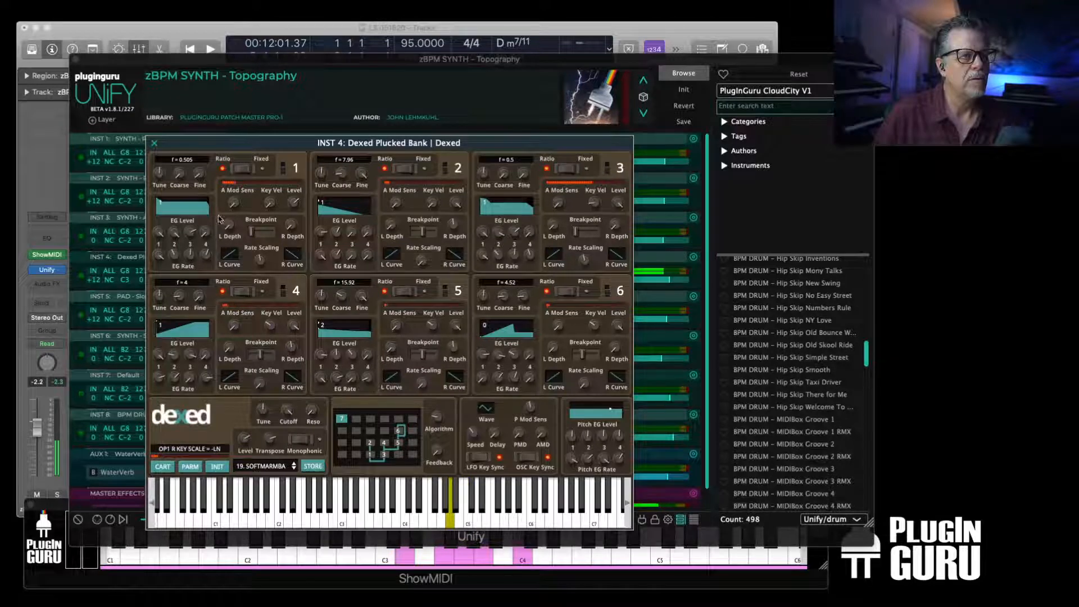
Close Dexed to unsolo the INST 4 layer, and delete the INST 8 BPM DRUM - Hip Skip There for Me layer
{"action": "left_click", "coordinate": [155, 145]}
{"action": "left_click", "coordinate": [601, 280]}
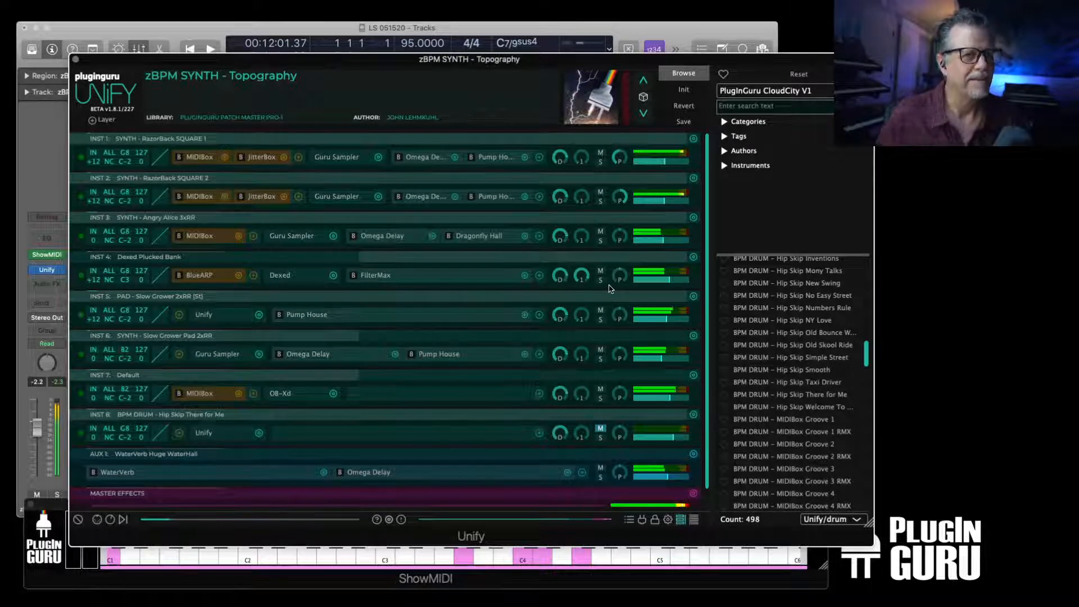
{"action": "left_click", "coordinate": [601, 429]}
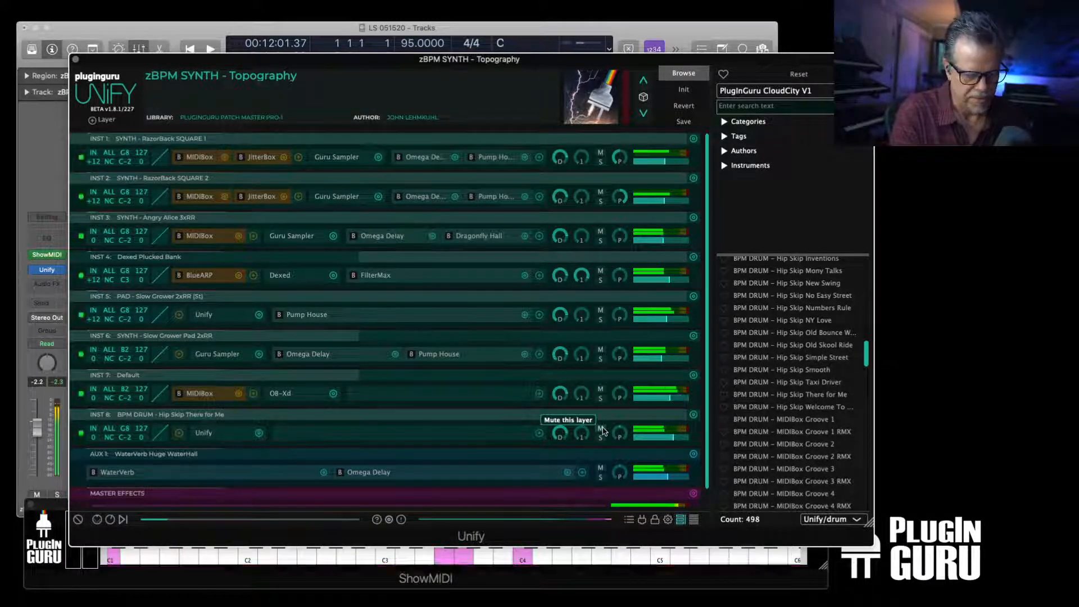
{"action": "left_click", "coordinate": [694, 415]}
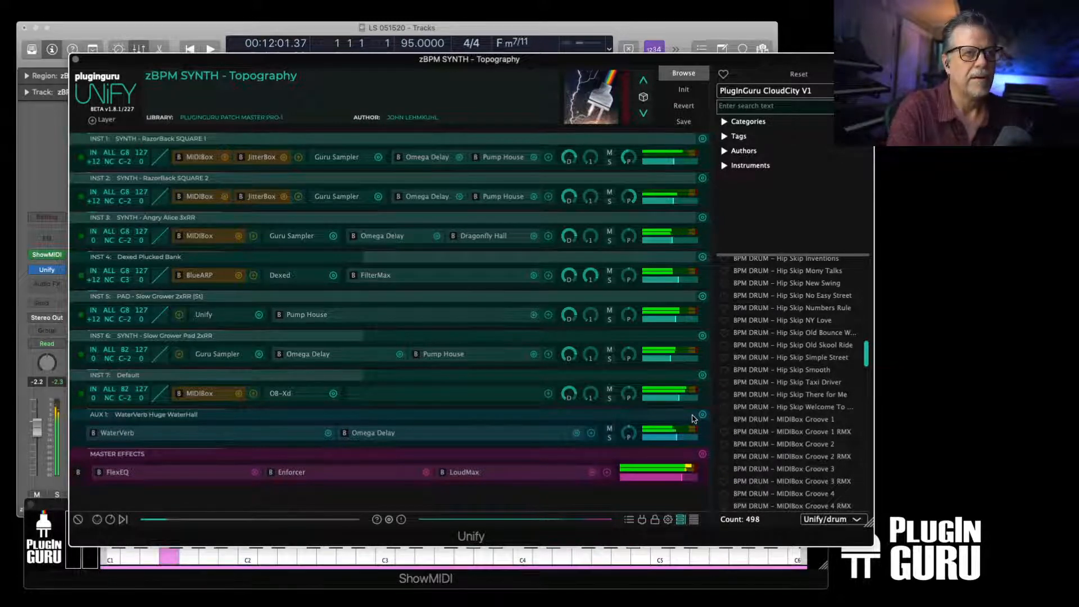
Open the patch's save metadata and rename the patch zBPM SPLIT - Topography
{"action": "left_click", "coordinate": [684, 122]}
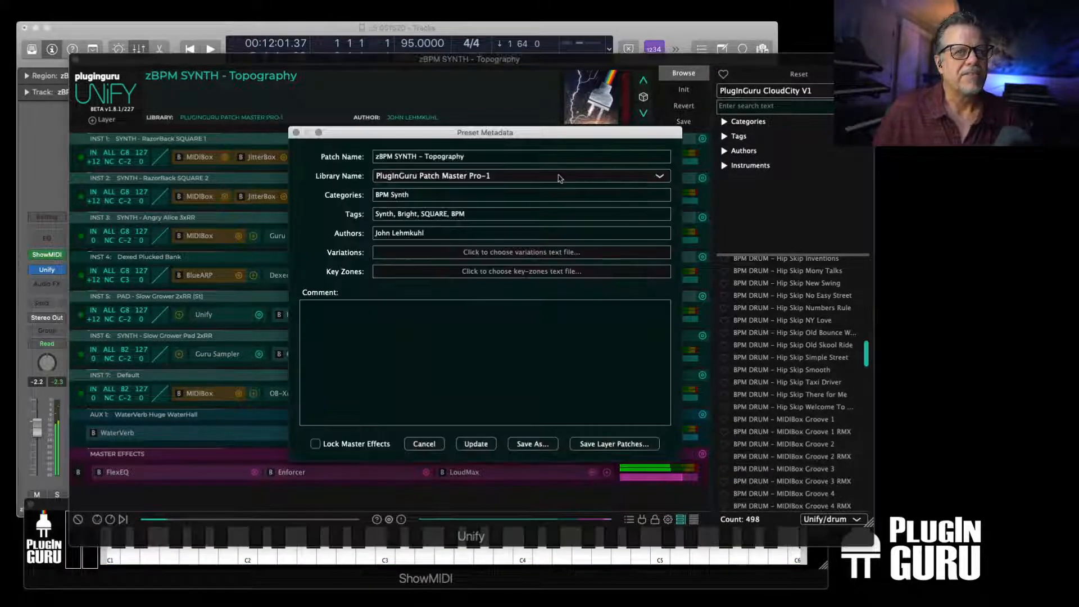
{"action": "double_click", "coordinate": [398, 157]}
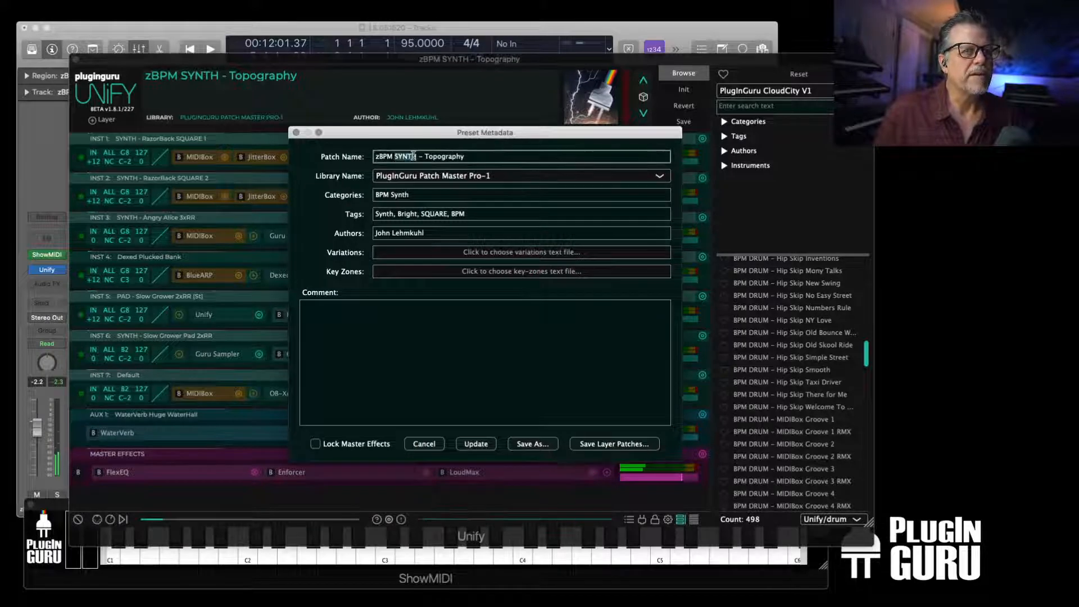
{"action": "type", "text": "SPLIT"}
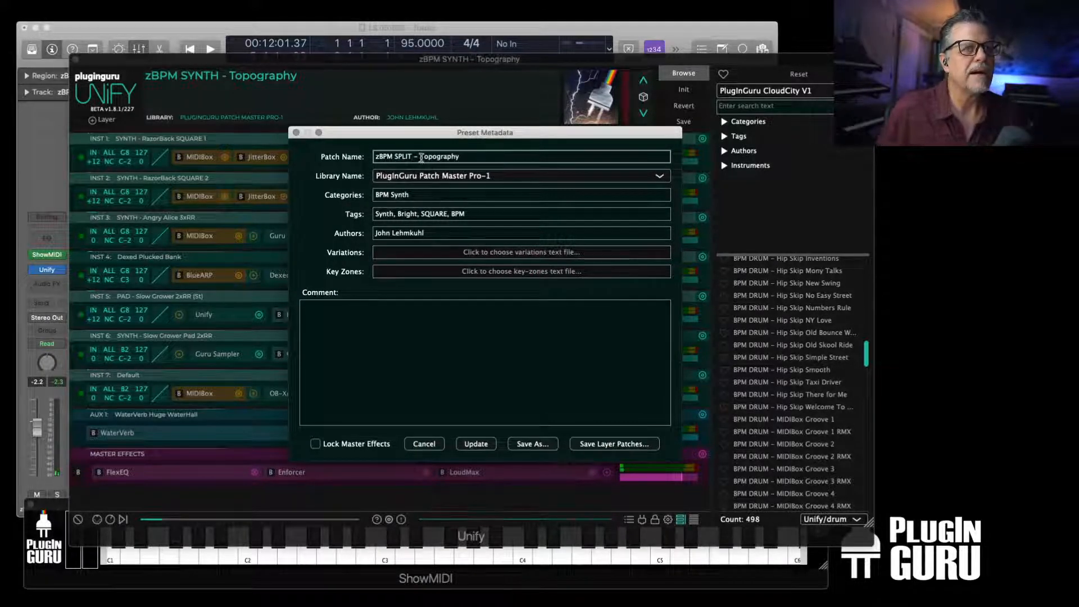
{"action": "left_click", "coordinate": [465, 157]}
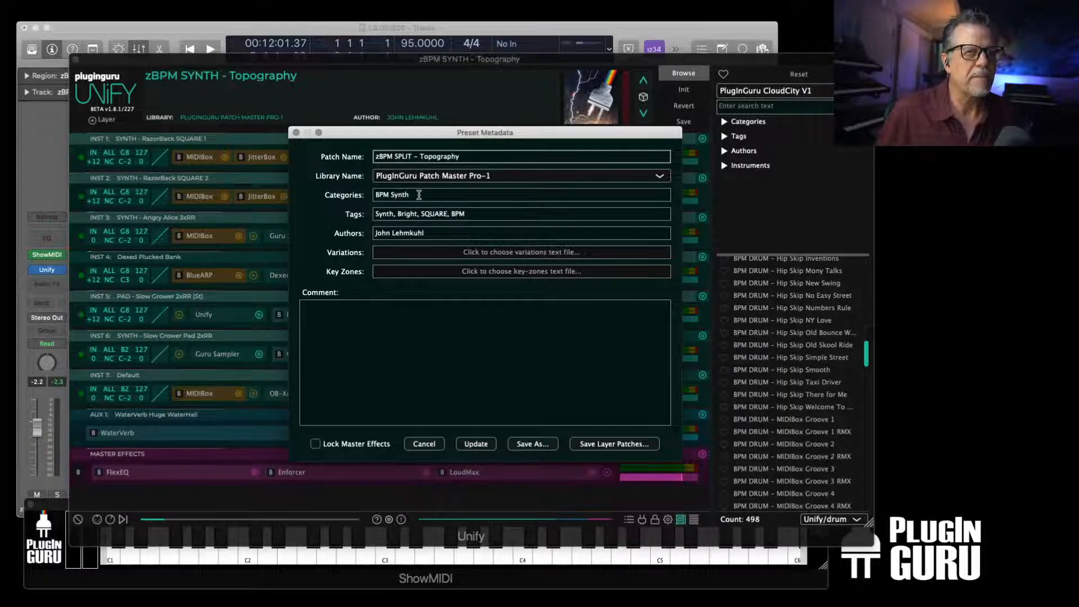
Add the comment "Bigger version of the BPM SYNTH Patch" and save the patch as a new preset
{"action": "left_click", "coordinate": [336, 316]}
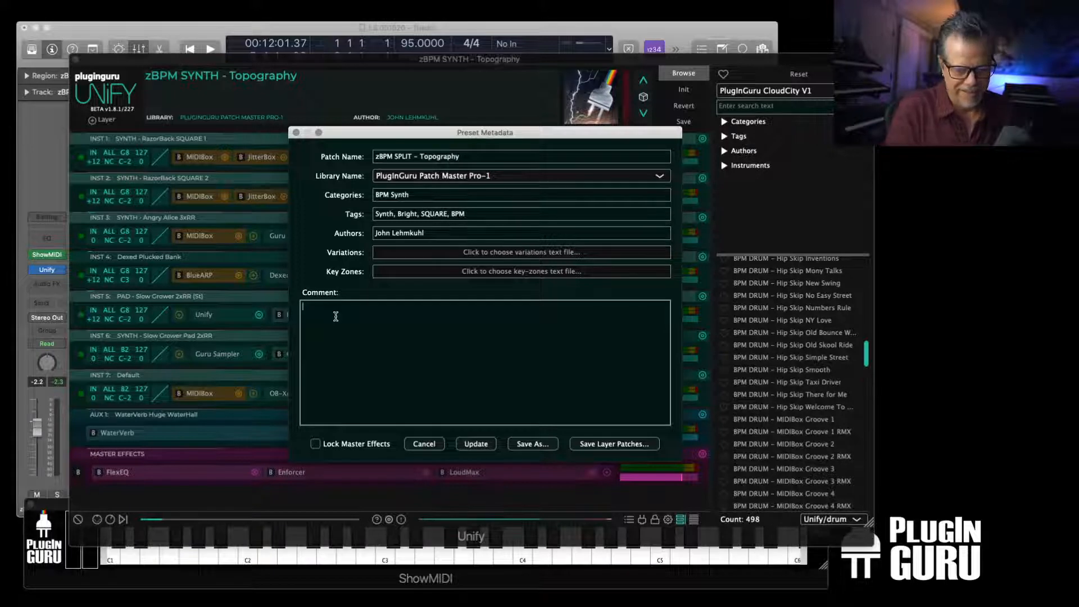
{"action": "type", "text": "Bigger ve"}
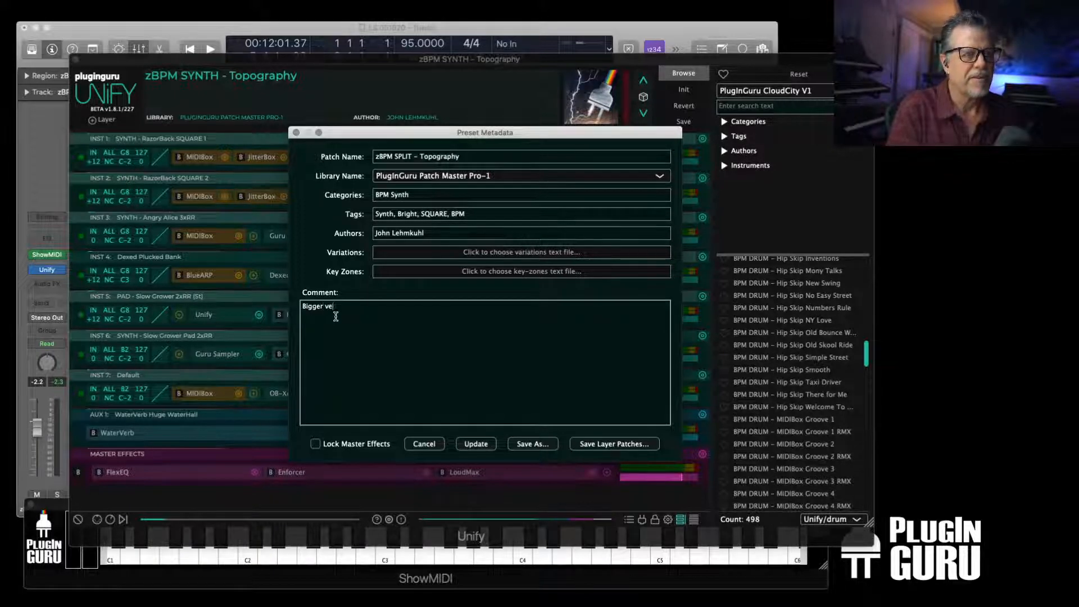
{"action": "type", "text": "rsion of the BPM "}
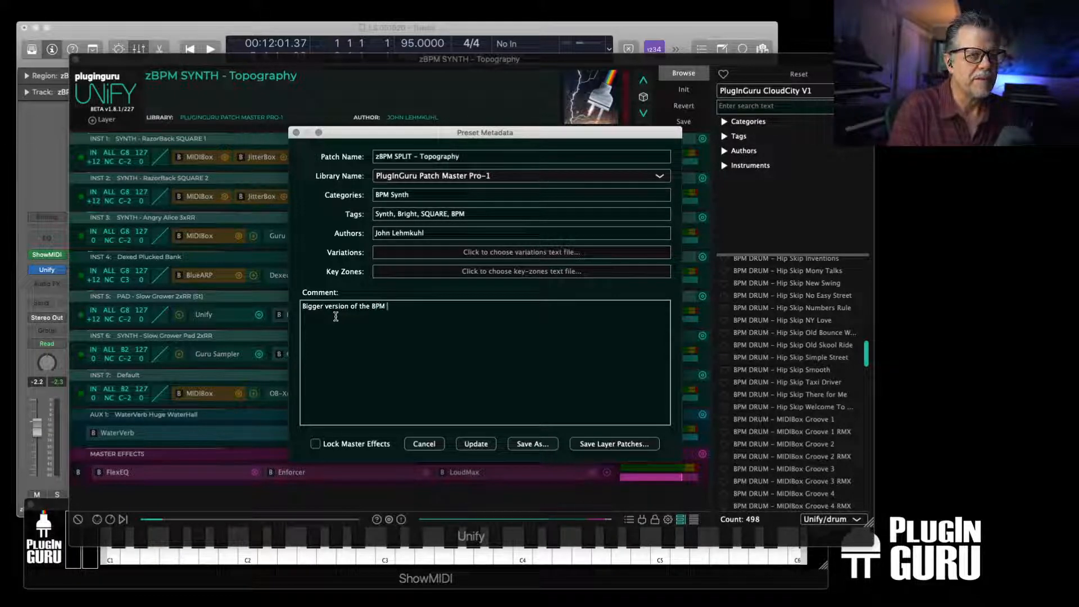
{"action": "type", "text": "SYNTH Patch"}
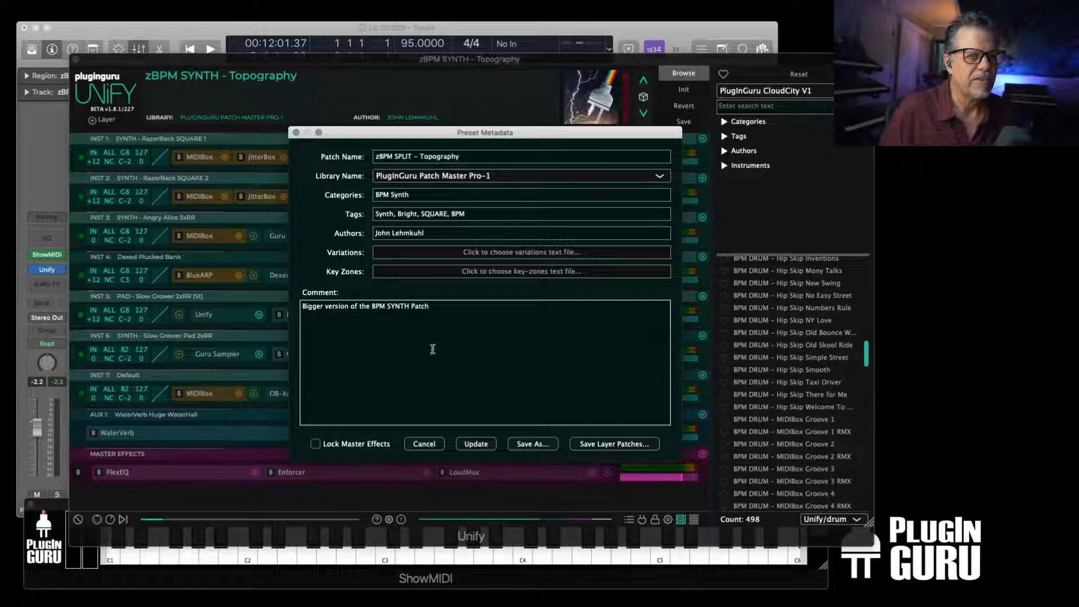
{"action": "left_click", "coordinate": [542, 444]}
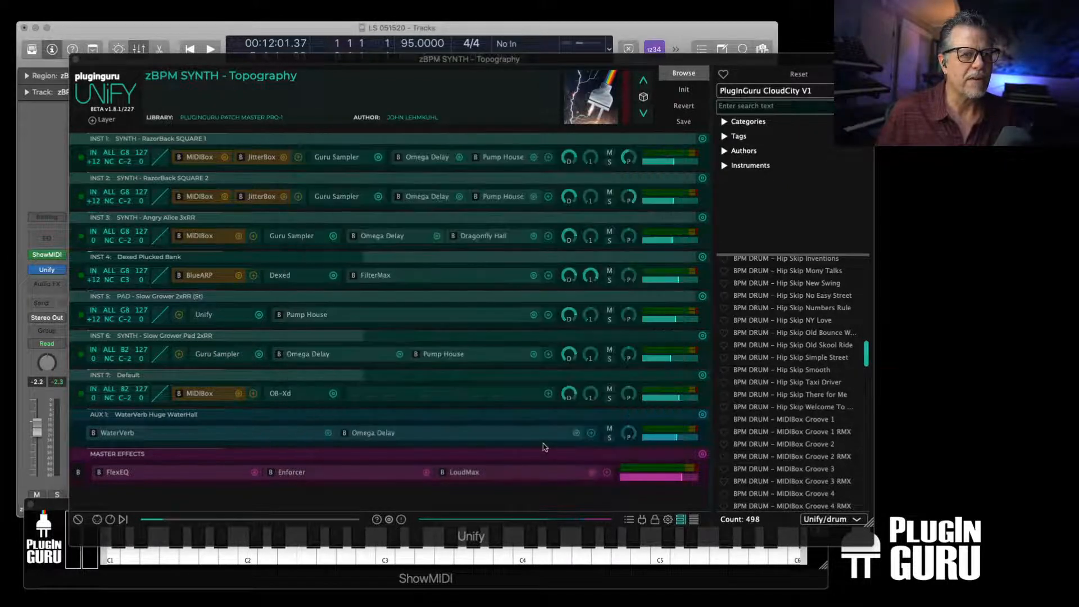
{"action": "left_click", "coordinate": [731, 418]}
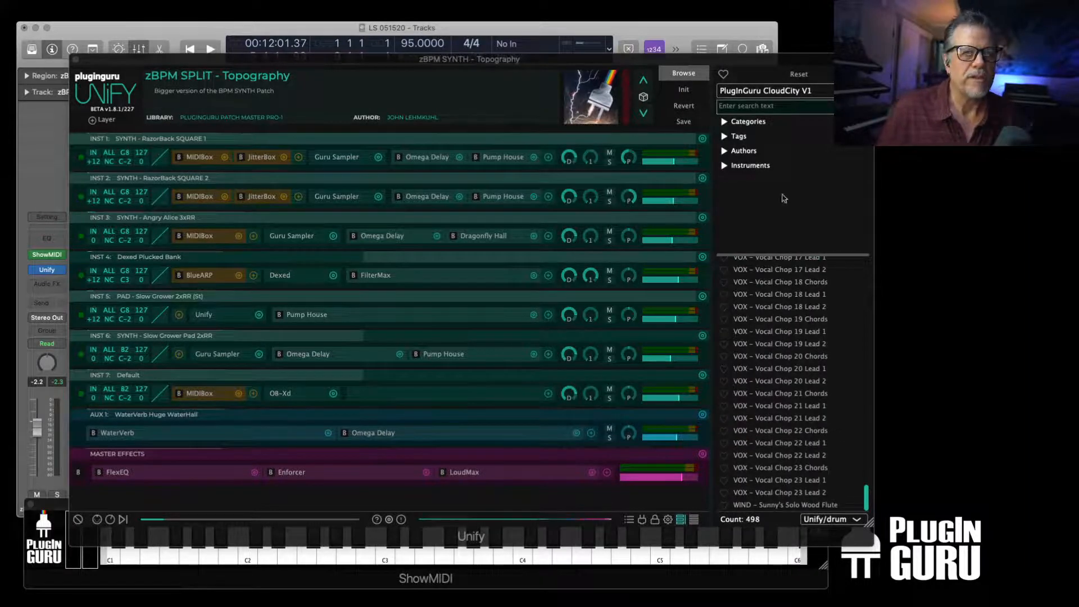
Browse the PlugInGuru Patch Master Pro-1 library and add zBPM SYNTH - Film at 11 as a new layer
{"action": "left_click", "coordinate": [761, 91]}
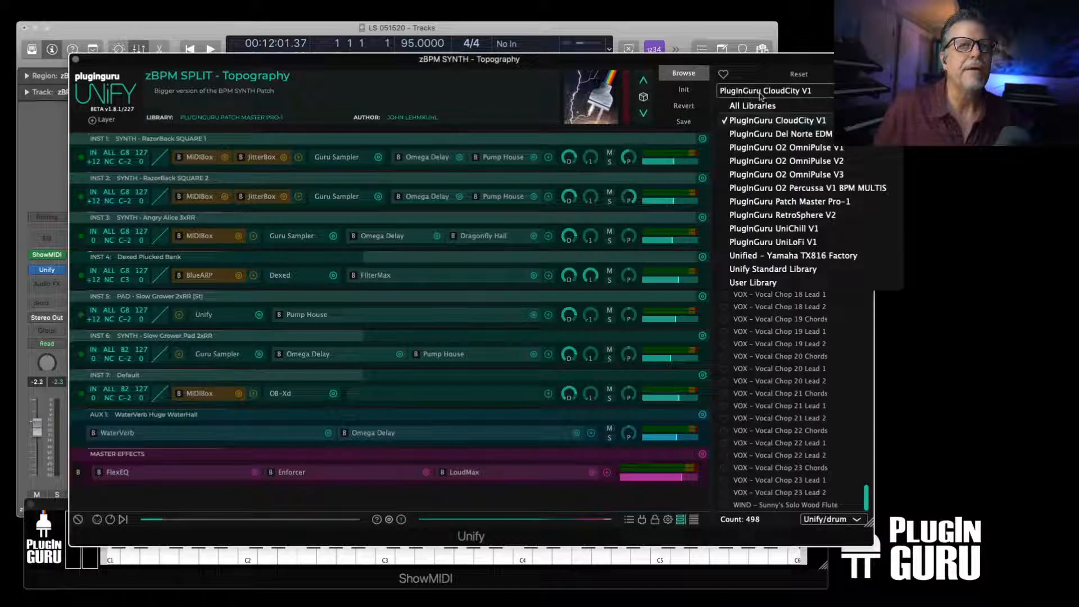
{"action": "left_click", "coordinate": [805, 202]}
{"action": "scroll", "coordinate": [783, 422], "scroll_direction": "up", "scroll_amount": 5}
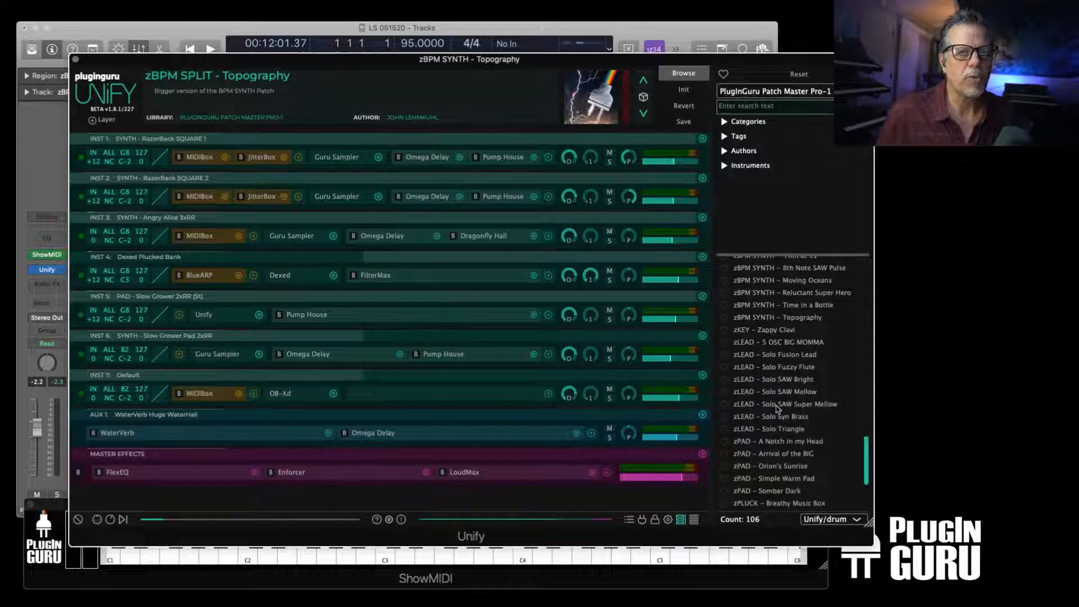
{"action": "scroll", "coordinate": [779, 406], "scroll_direction": "up", "scroll_amount": 3}
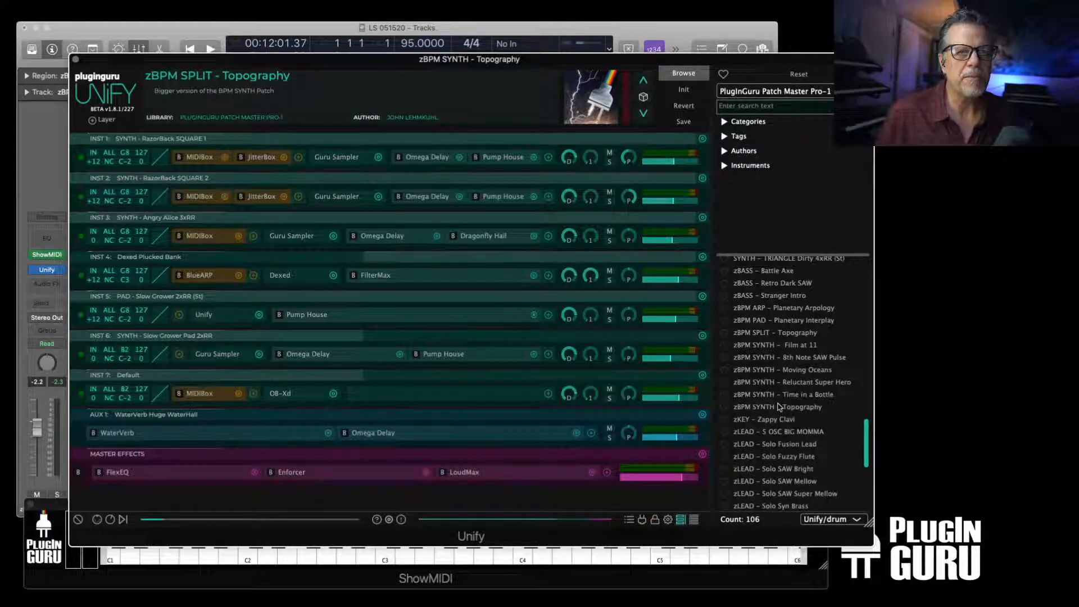
{"action": "left_click", "coordinate": [764, 349], "text": "shift"}
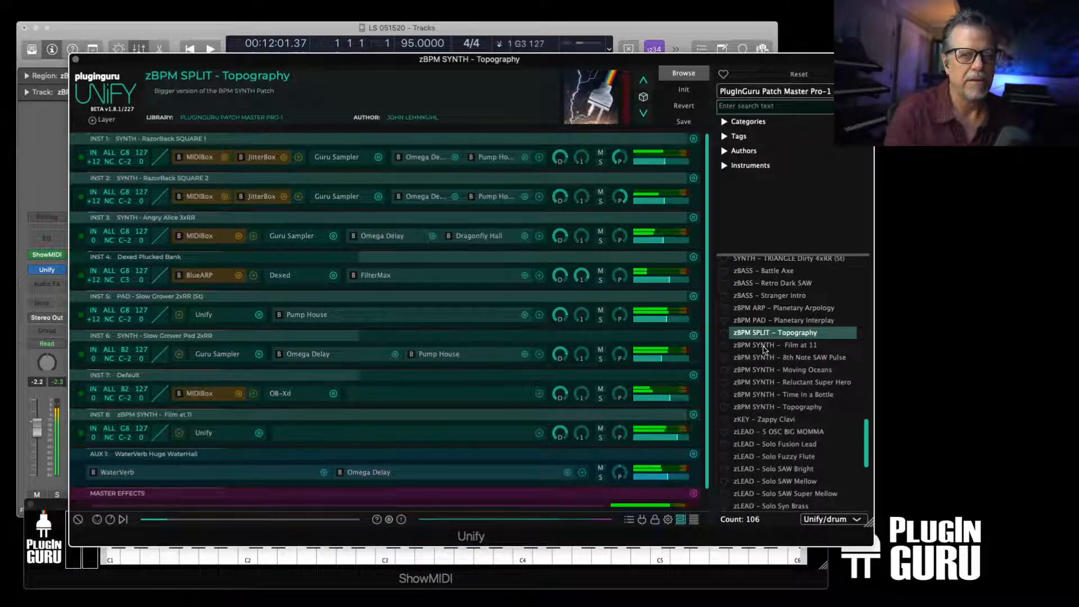
Switch the patch loading mode from Unify/drum to Normal and reload the saved zBPM SPLIT - Topography patch
{"action": "left_click", "coordinate": [824, 519]}
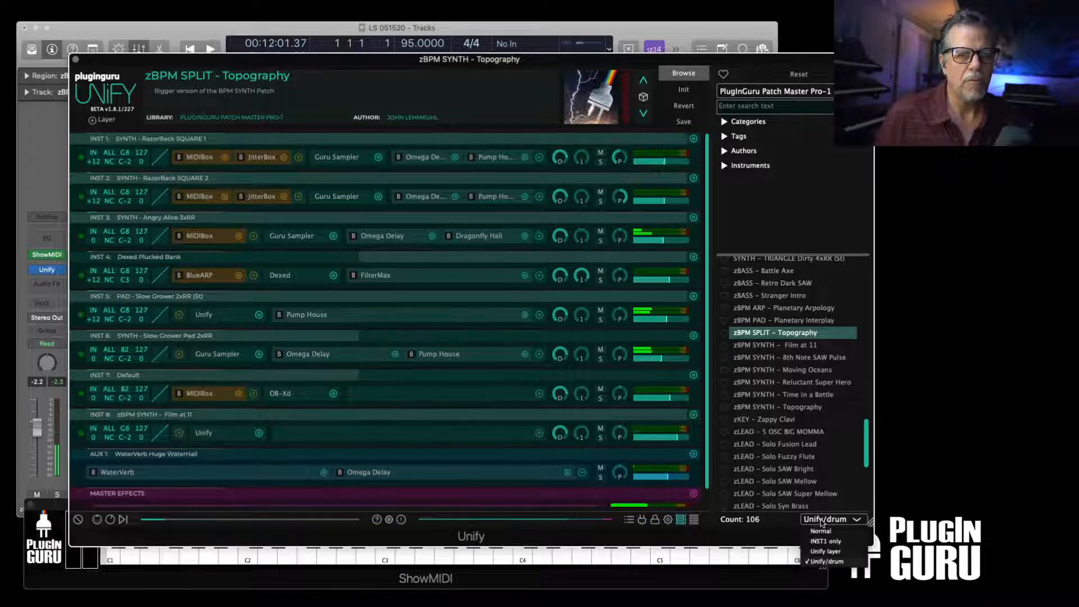
{"action": "left_click", "coordinate": [821, 531]}
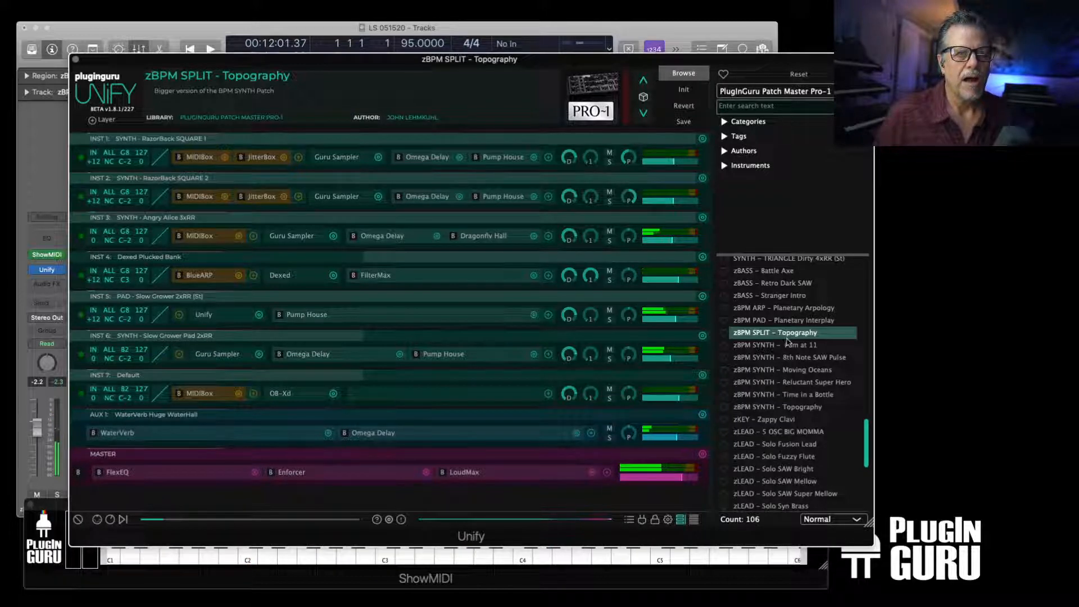
{"action": "left_click", "coordinate": [785, 336]}
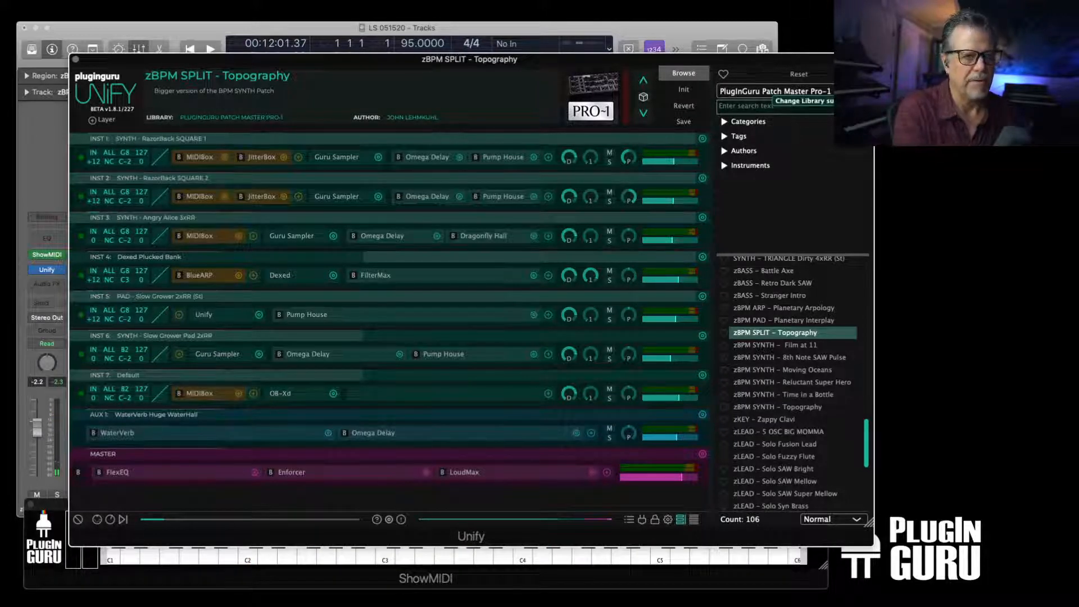
{"action": "left_click", "coordinate": [861, 74]}
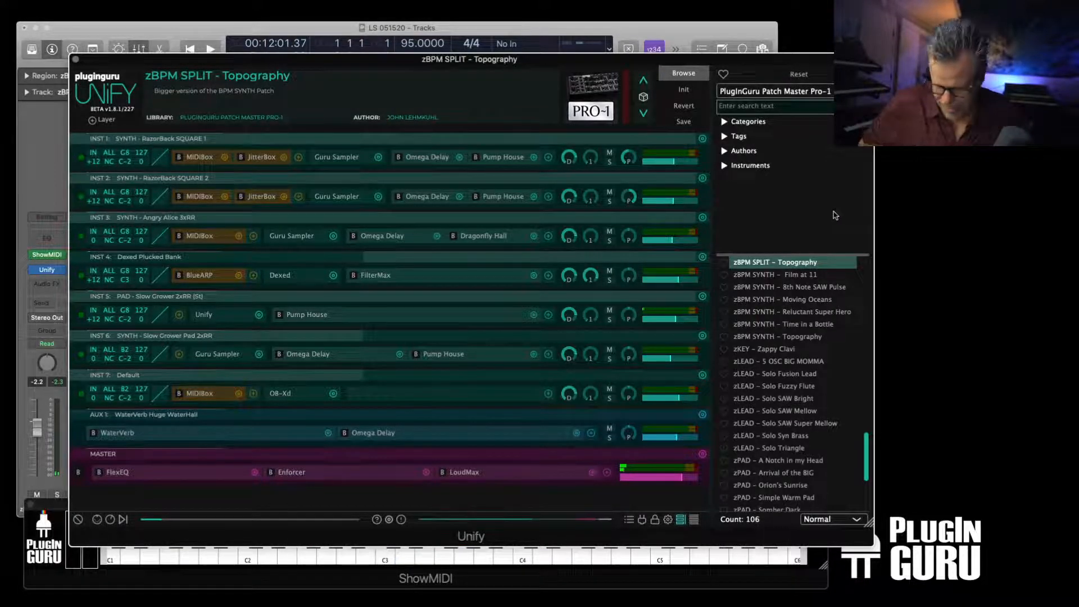
{"action": "left_click", "coordinate": [791, 265]}
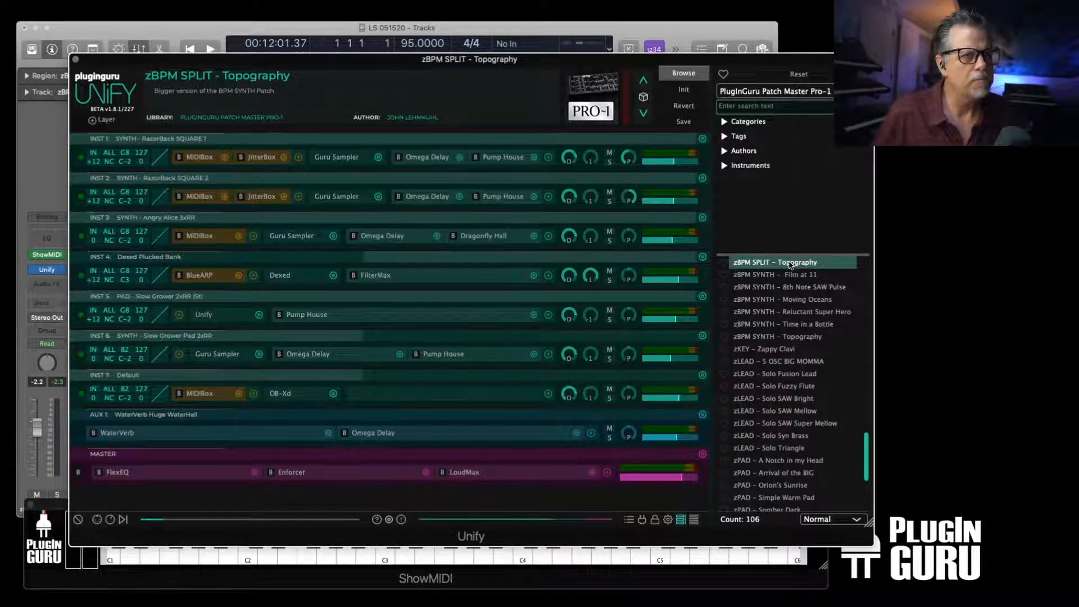
Audition zBPM SYNTH - Film at 11 and zBPM SYNTH - Topography, then load zBPM SPLIT - Topography again for comparison
{"action": "scroll", "coordinate": [814, 270], "scroll_direction": "up", "scroll_amount": 5}
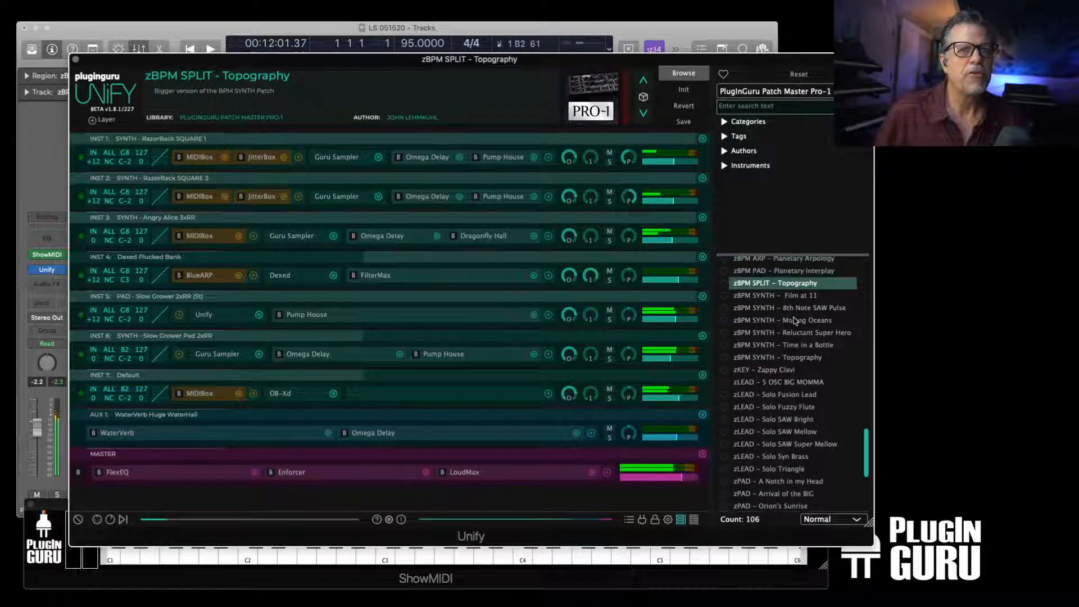
{"action": "scroll", "coordinate": [795, 321], "scroll_direction": "down", "scroll_amount": 2}
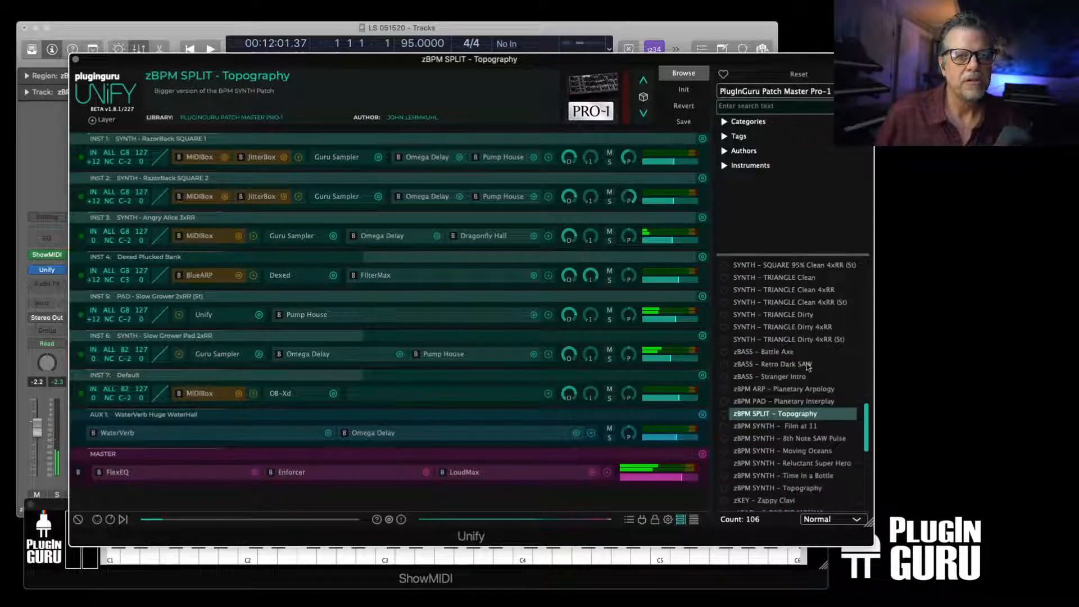
{"action": "left_click", "coordinate": [798, 426]}
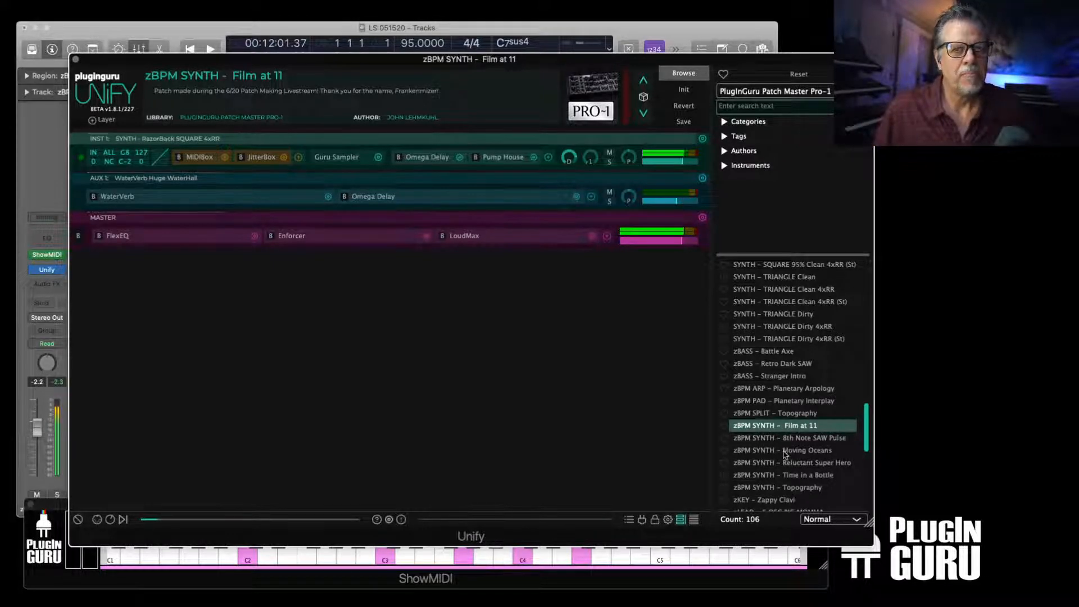
{"action": "scroll", "coordinate": [781, 470], "scroll_direction": "down", "scroll_amount": 3}
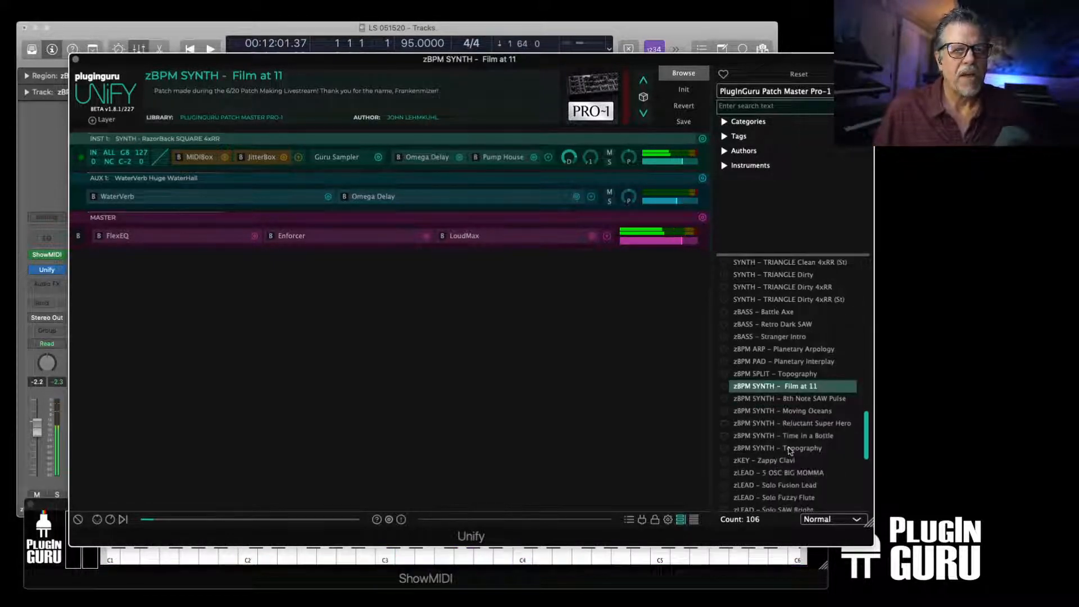
{"action": "left_click", "coordinate": [790, 448]}
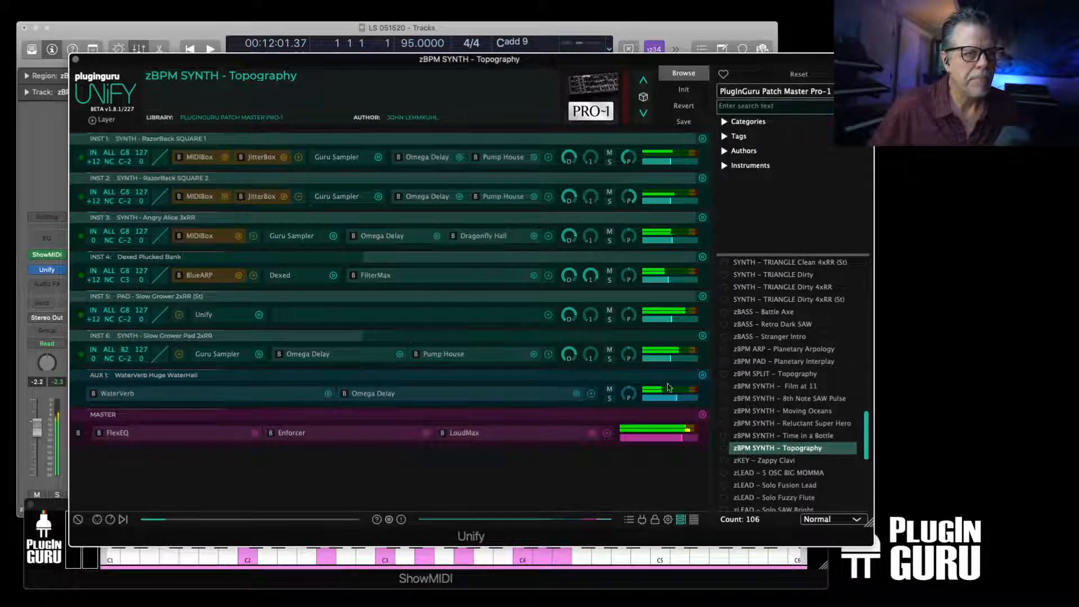
{"action": "left_click", "coordinate": [780, 375]}
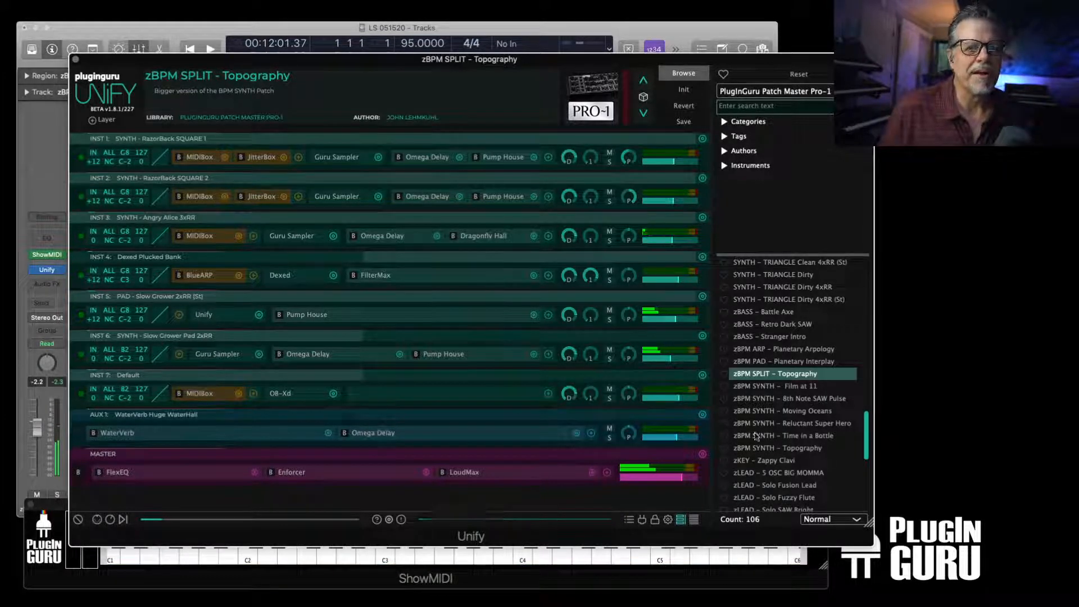
Play the song and raise the FilterMax low-pass frequency on the INST 4 Dexed Plucked Bank layer, then stop playback
{"action": "left_click", "coordinate": [611, 25]}
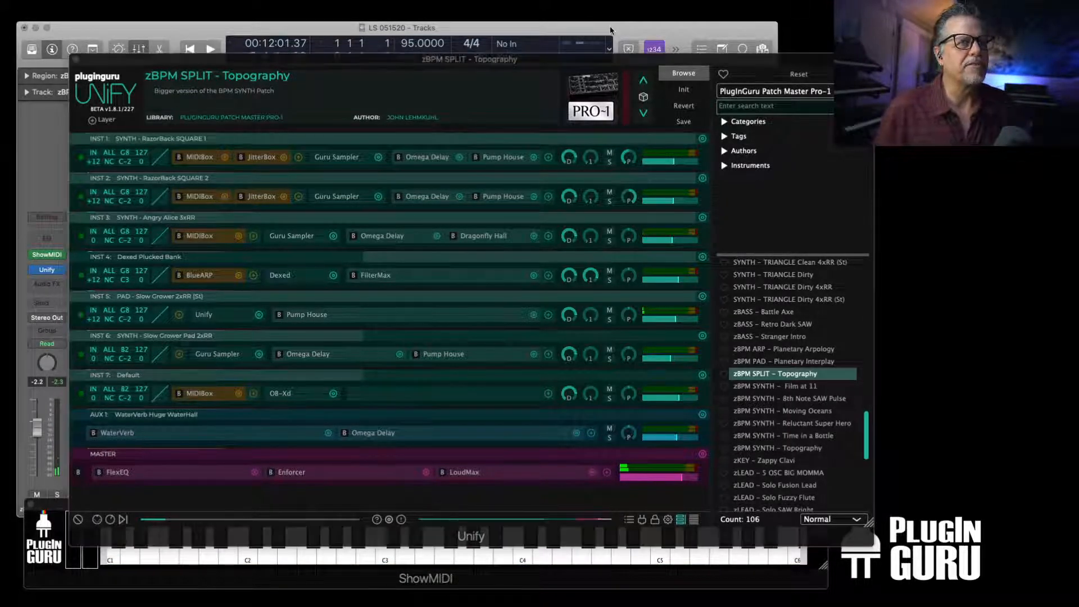
{"action": "key", "text": "space"}
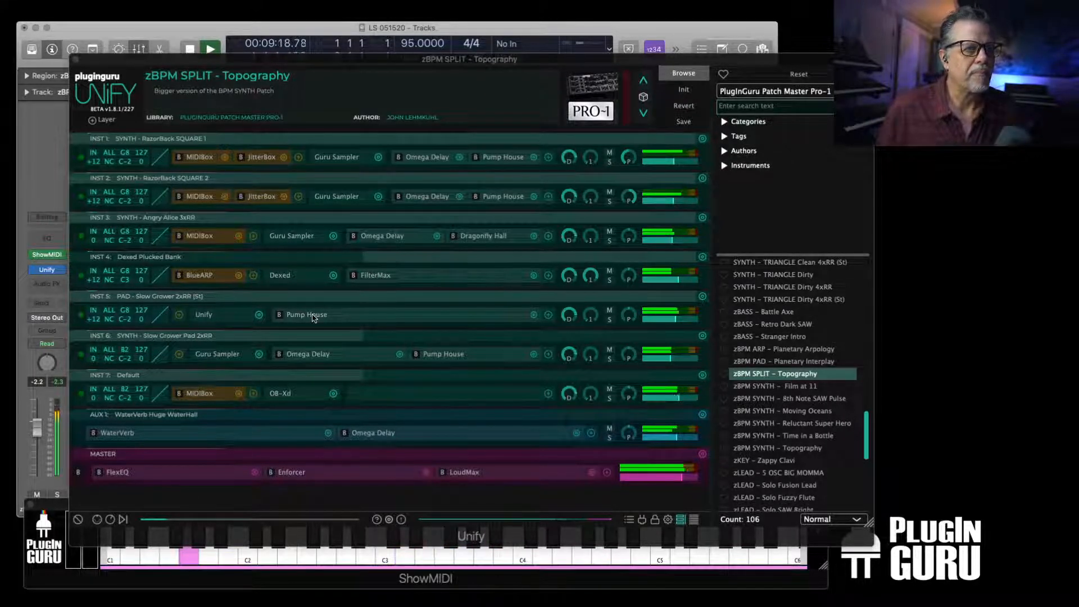
{"action": "left_click", "coordinate": [373, 275]}
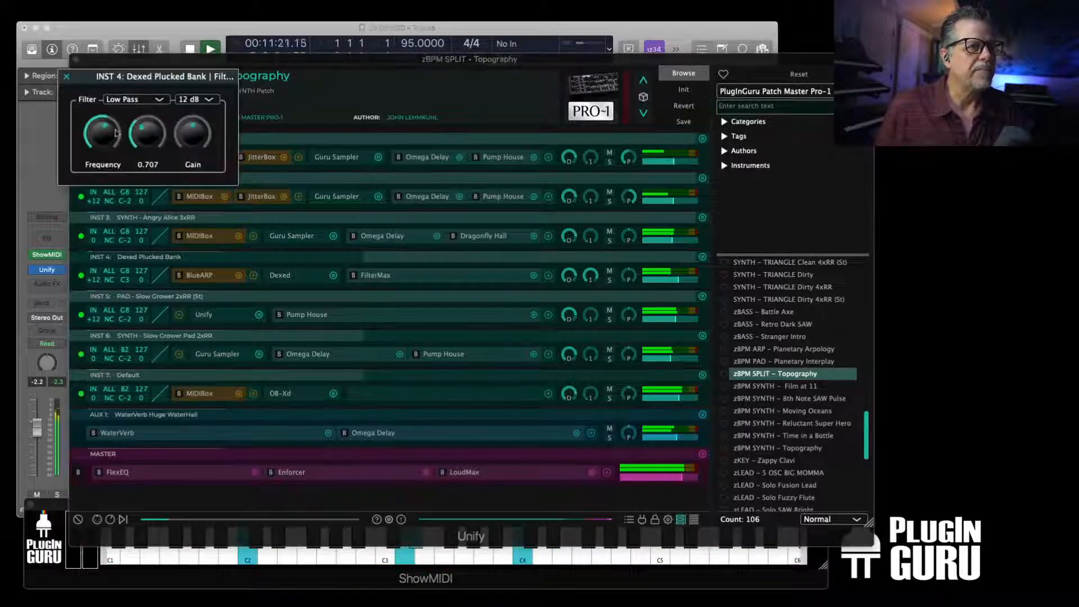
{"action": "left_click_drag", "start_coordinate": [116, 133], "coordinate": [110, 111]}
{"action": "left_click", "coordinate": [508, 250]}
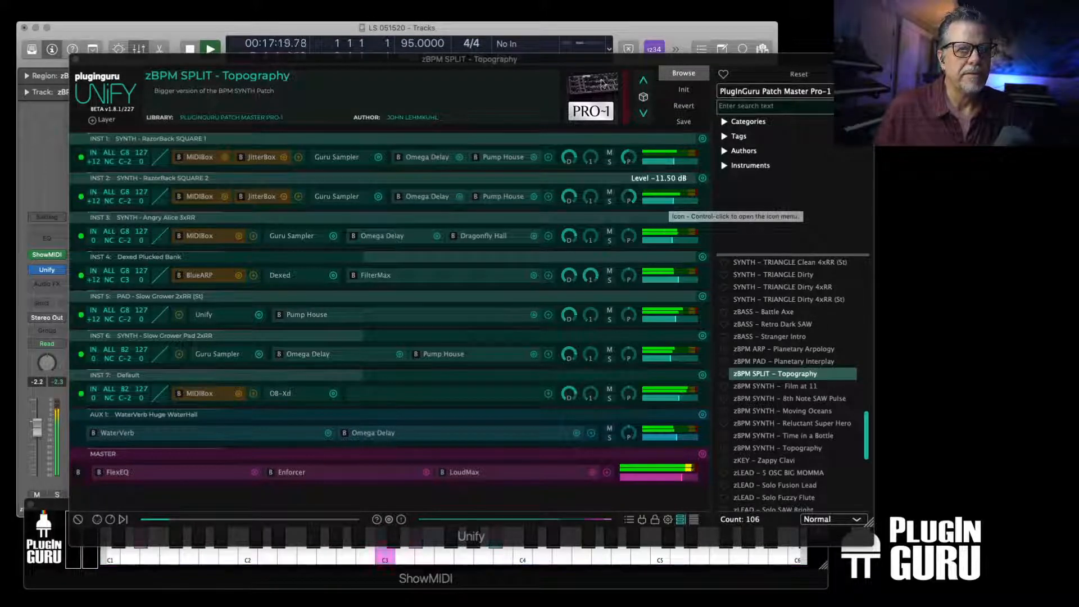
{"action": "key", "text": "space"}
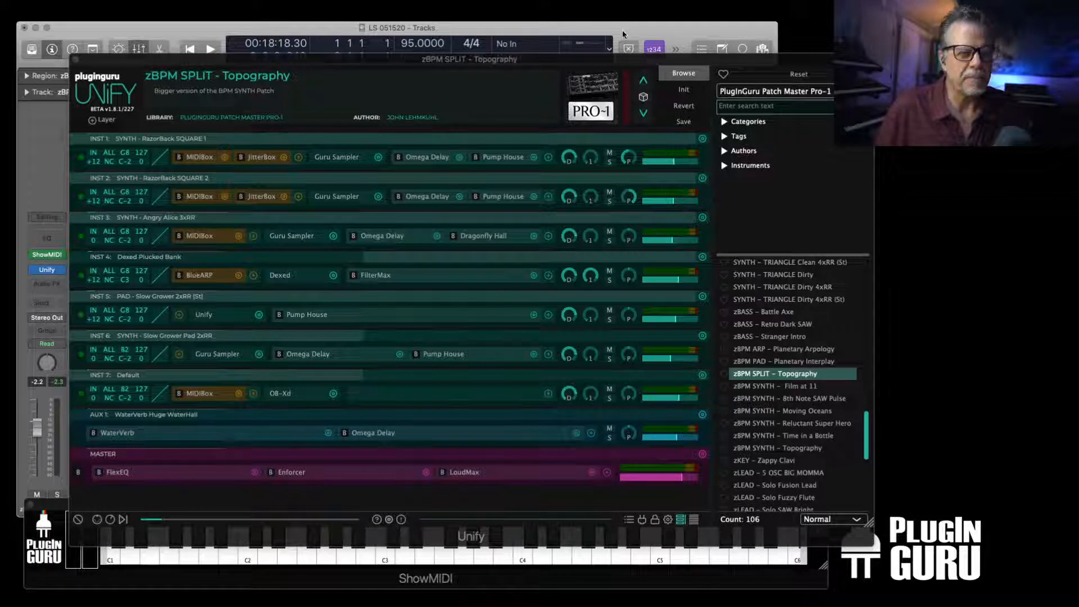
Play the song again, briefly solo the INST 6 SYNTH - Slow Grower Pad 2xRR layer, and stop playback
{"action": "key", "text": "space"}
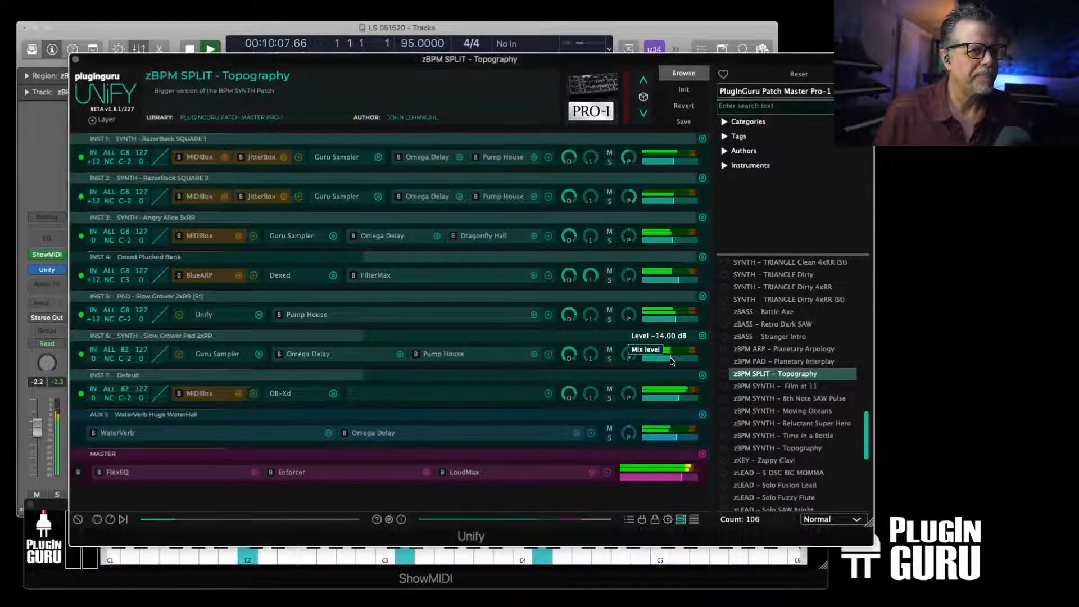
{"action": "left_click", "coordinate": [610, 360]}
{"action": "left_click", "coordinate": [610, 359]}
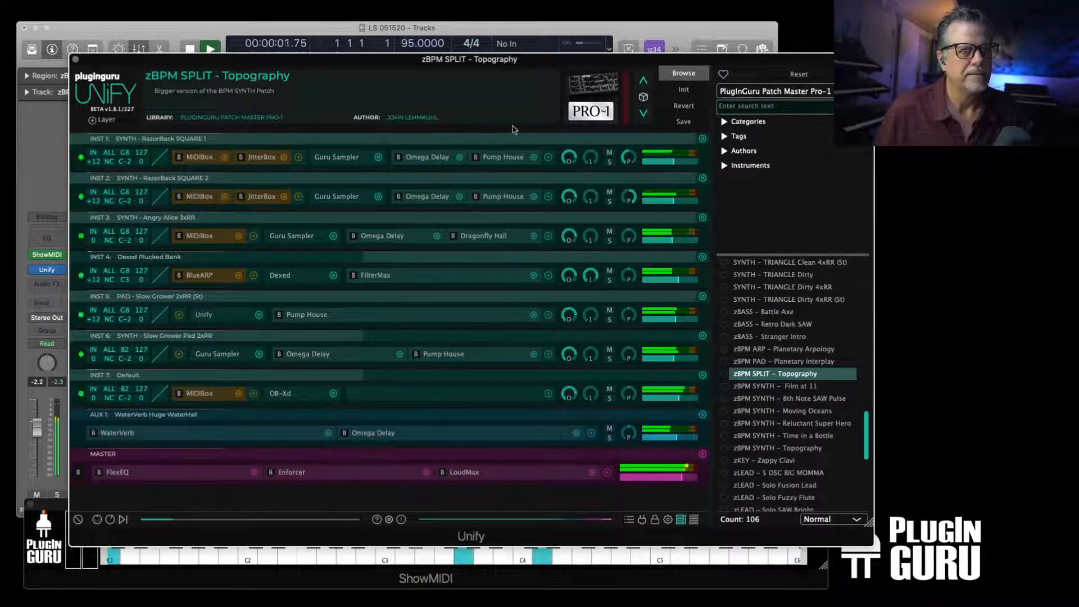
{"action": "key", "text": "space"}
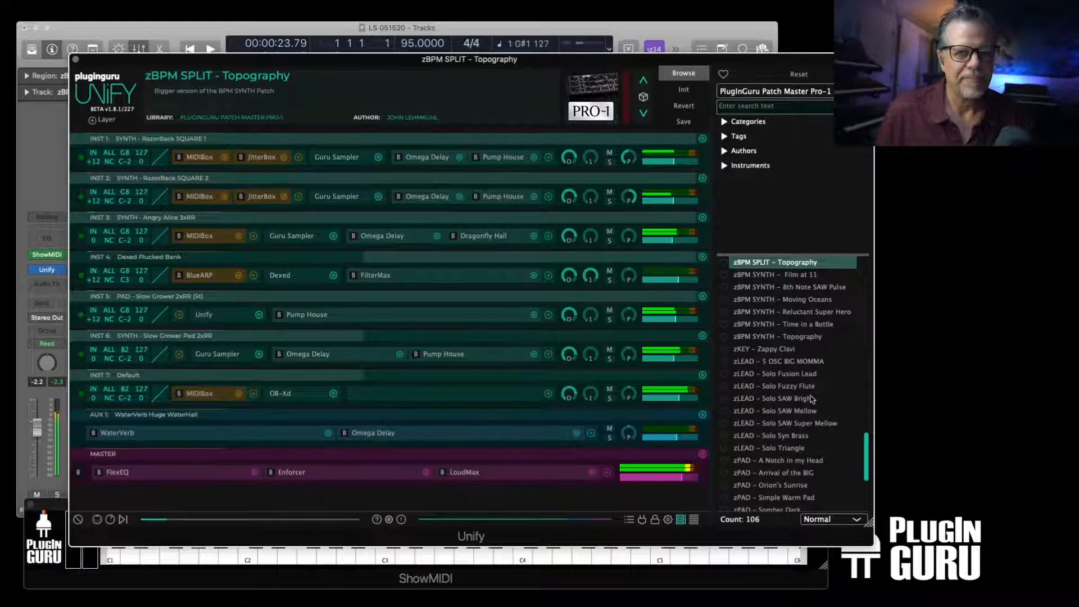
Load the SYNTH - SQUARE 50% Clean 4xRR patch from the PlugInGuru Patch Master Pro-1 library
{"action": "scroll", "coordinate": [809, 385], "scroll_direction": "up", "scroll_amount": 3}
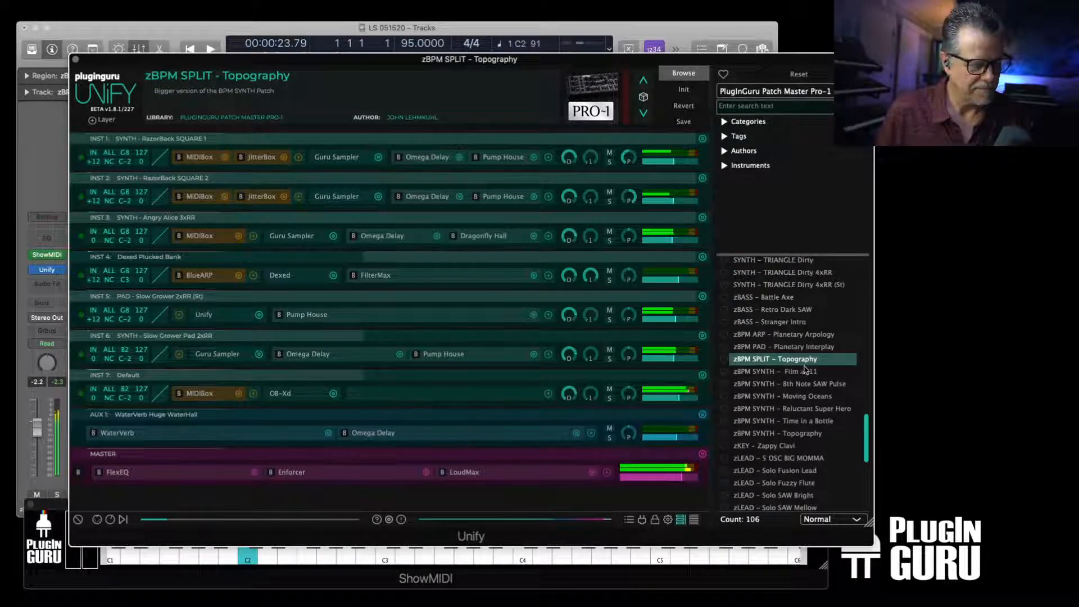
{"action": "scroll", "coordinate": [812, 359], "scroll_direction": "up", "scroll_amount": 8}
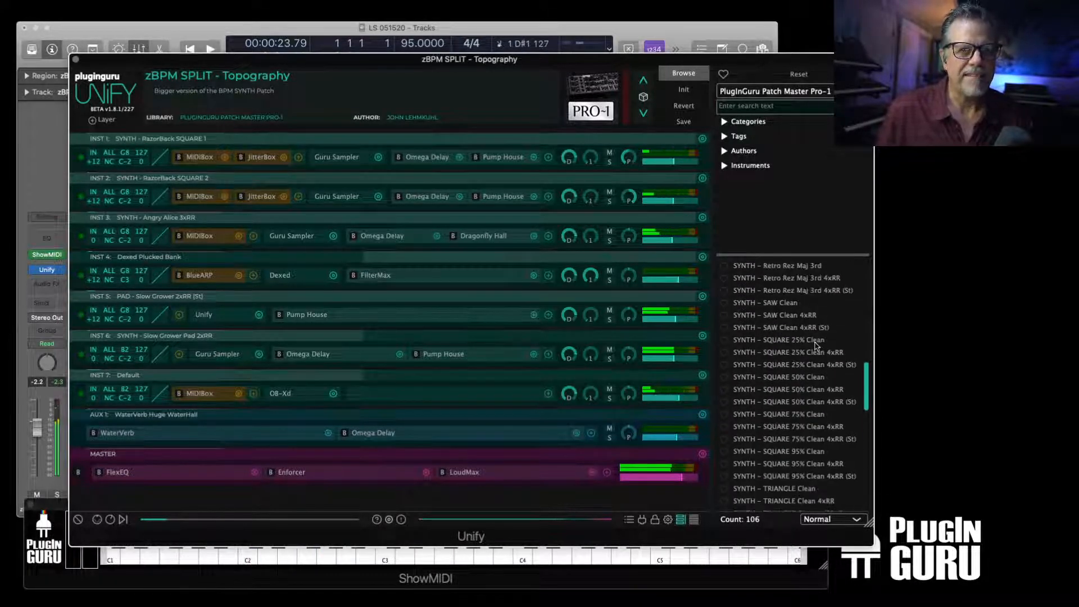
{"action": "scroll", "coordinate": [815, 348], "scroll_direction": "up", "scroll_amount": 2}
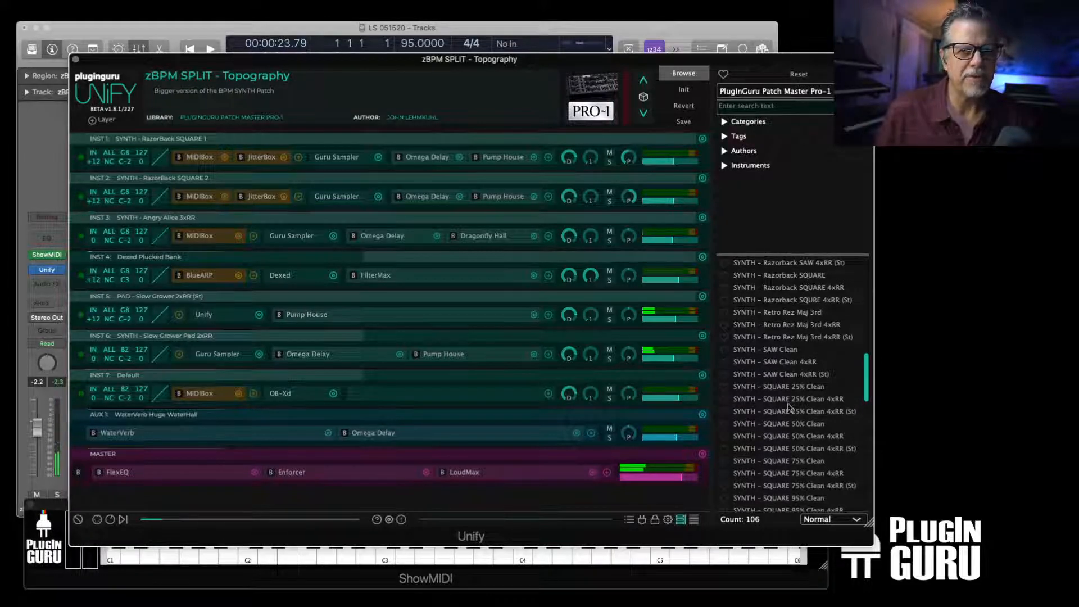
{"action": "scroll", "coordinate": [789, 406], "scroll_direction": "down", "scroll_amount": 2}
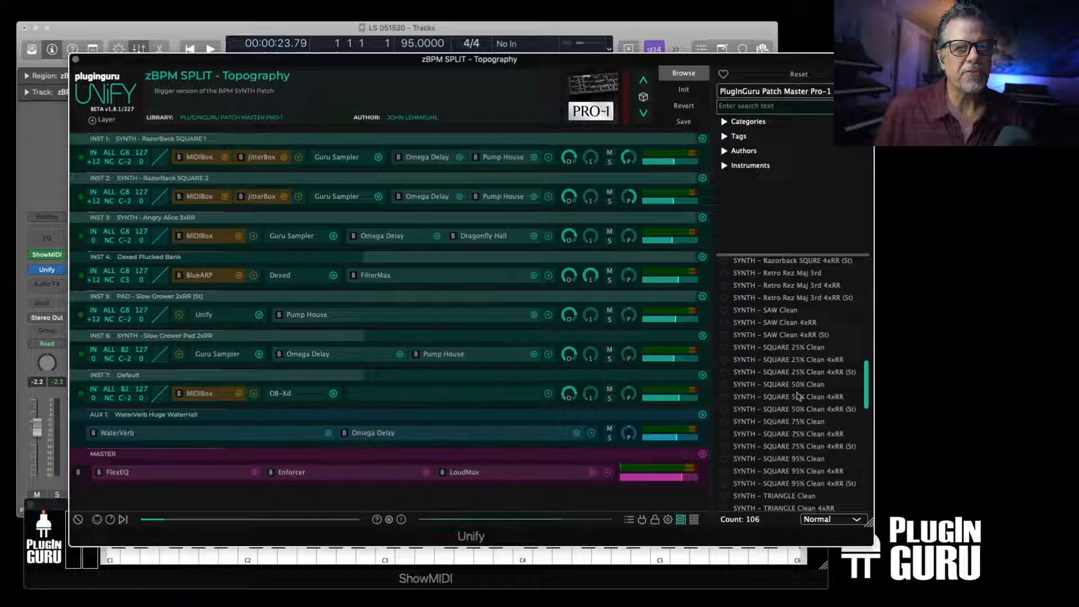
{"action": "left_click", "coordinate": [791, 398]}
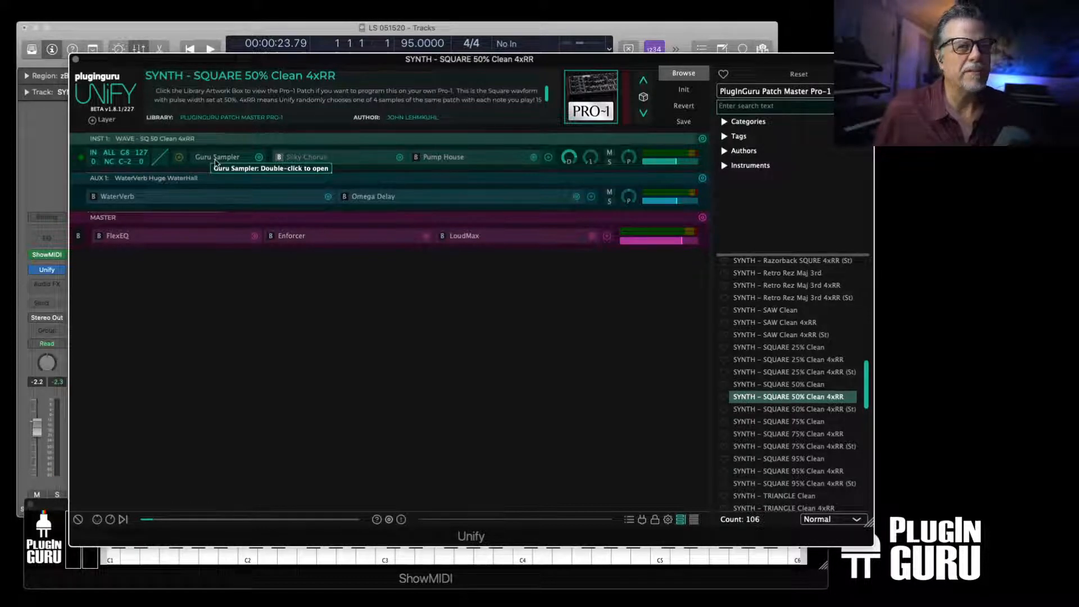
Add a MIDIBox MIDI effect to the INST 1 WAVE - SQ 50 Clean 4xRR layer and set its library to Unify Standard Library
{"action": "left_click", "coordinate": [183, 161]}
{"action": "mouse_move", "coordinate": [298, 167]}
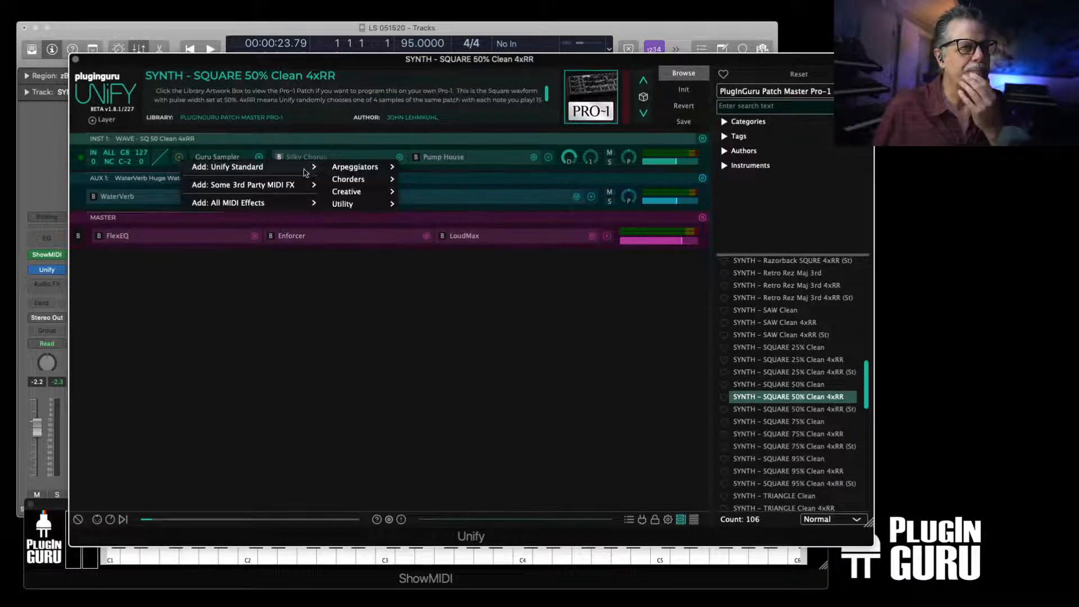
{"action": "mouse_move", "coordinate": [376, 168]}
{"action": "left_click", "coordinate": [428, 168]}
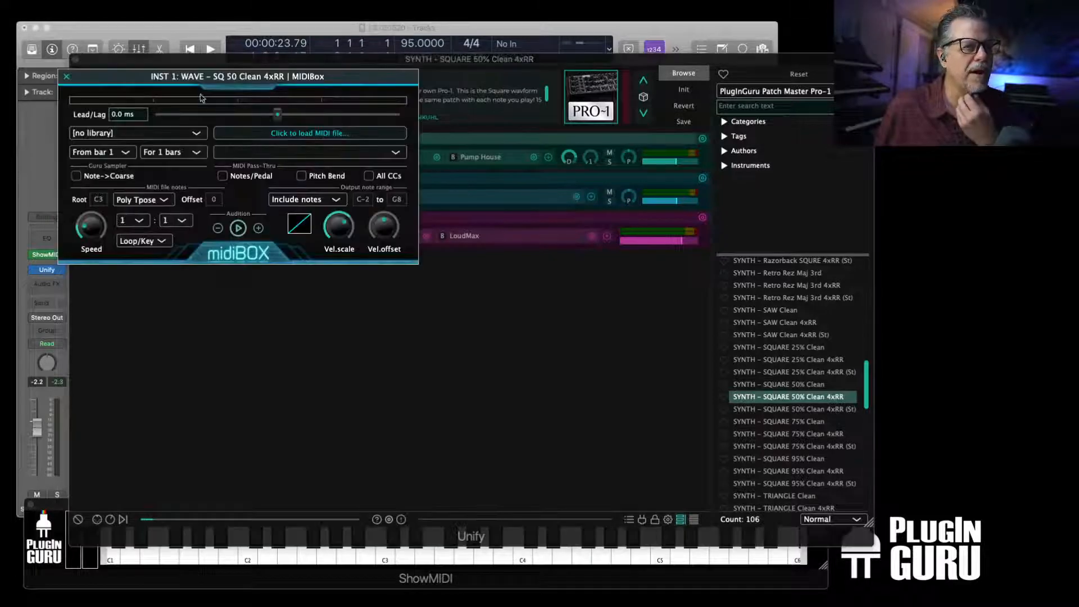
{"action": "left_click_drag", "start_coordinate": [144, 78], "coordinate": [213, 102]}
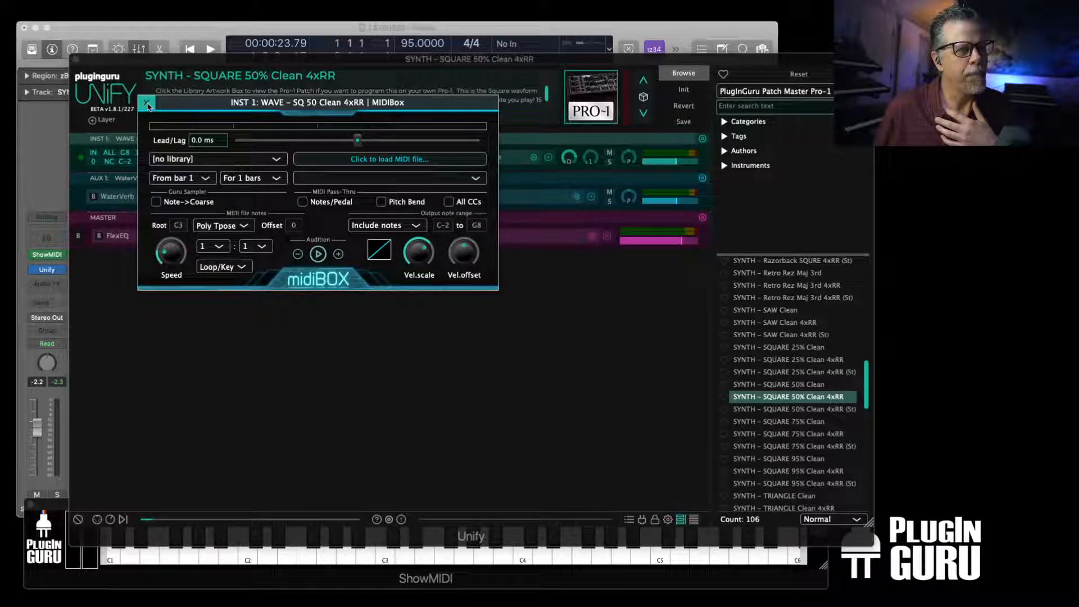
{"action": "left_click", "coordinate": [202, 159]}
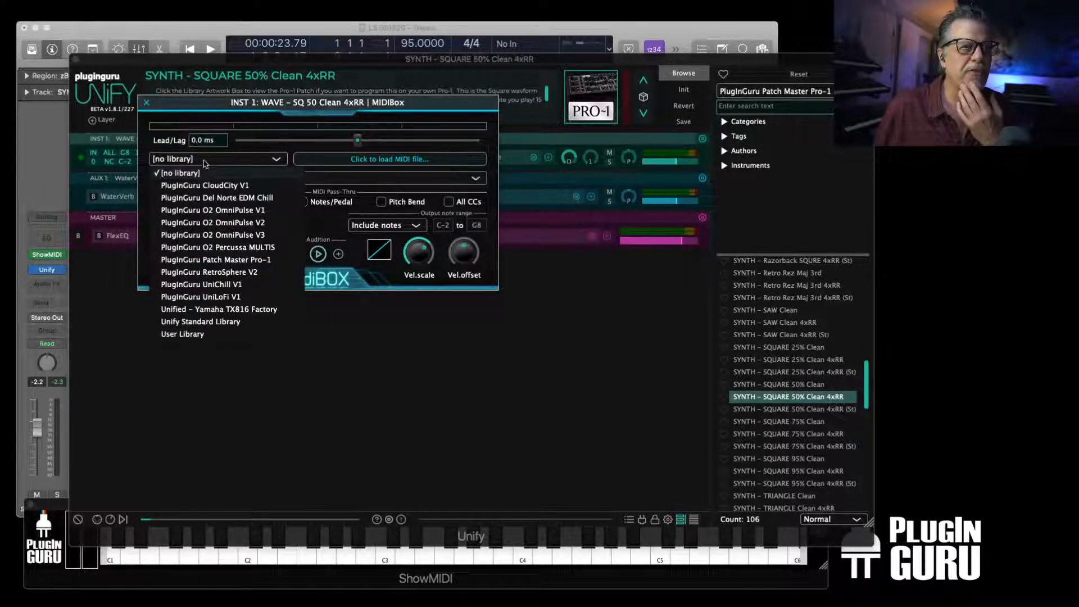
{"action": "left_click", "coordinate": [219, 322]}
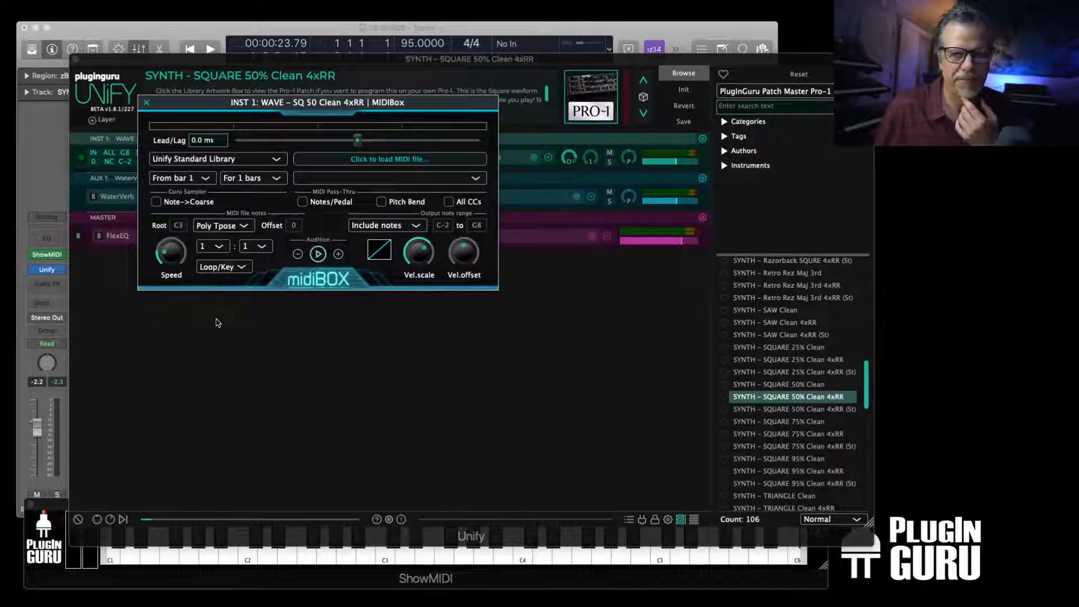
Load 090-Impeccible Warrior Top.mid from the 1_8 Melodic - From BBC DiscoverStation - Orch Rhythms folder into the INST 1 MIDIBox
{"action": "left_click", "coordinate": [354, 160]}
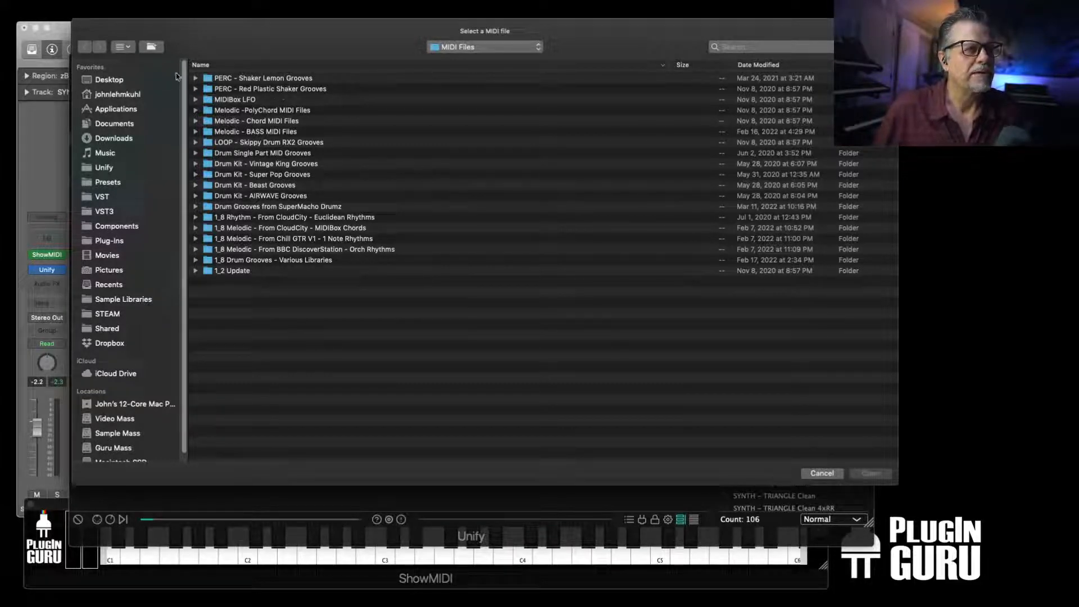
{"action": "left_click", "coordinate": [195, 79]}
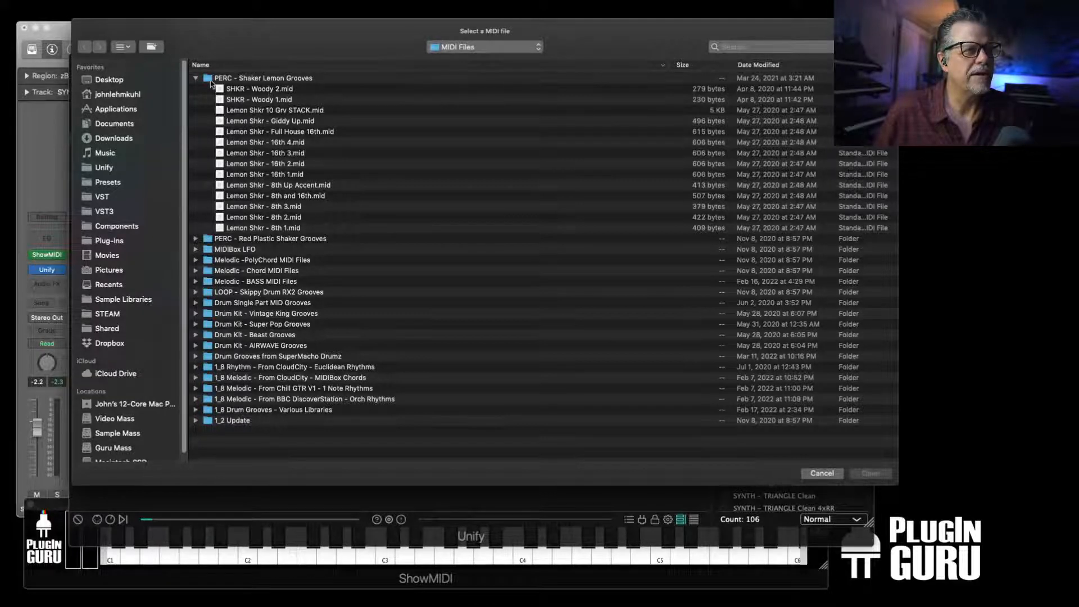
{"action": "left_click", "coordinate": [195, 78]}
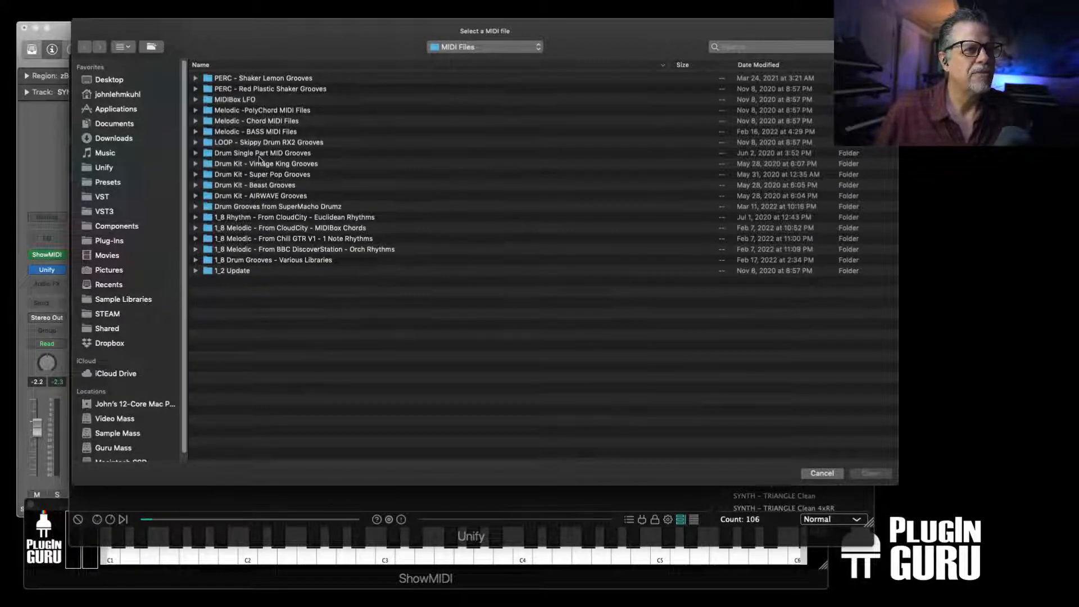
{"action": "double_click", "coordinate": [261, 153]}
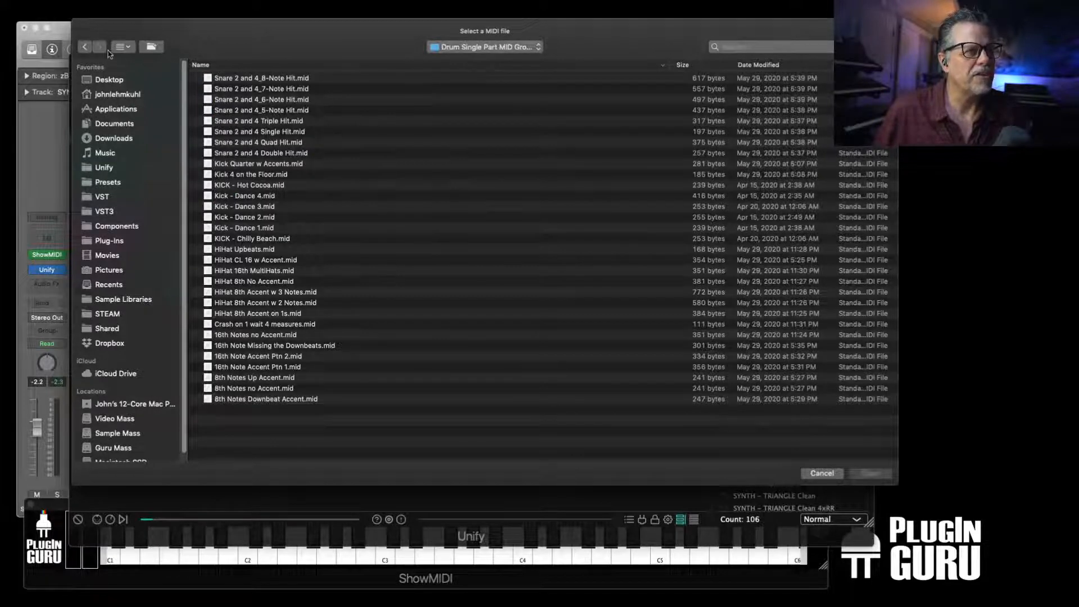
{"action": "left_click", "coordinate": [85, 48]}
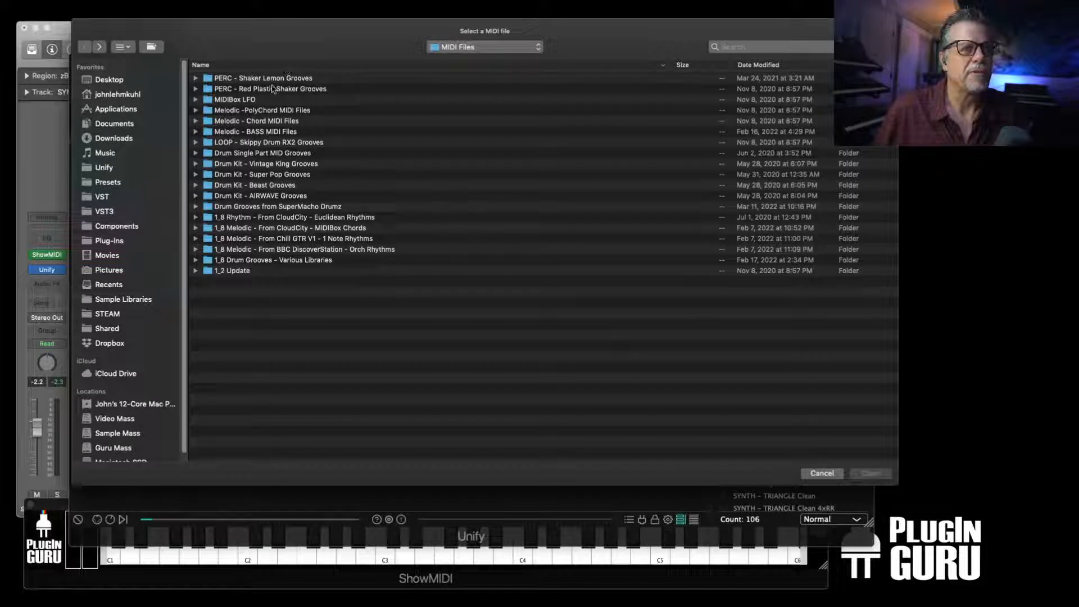
{"action": "left_click", "coordinate": [277, 69]}
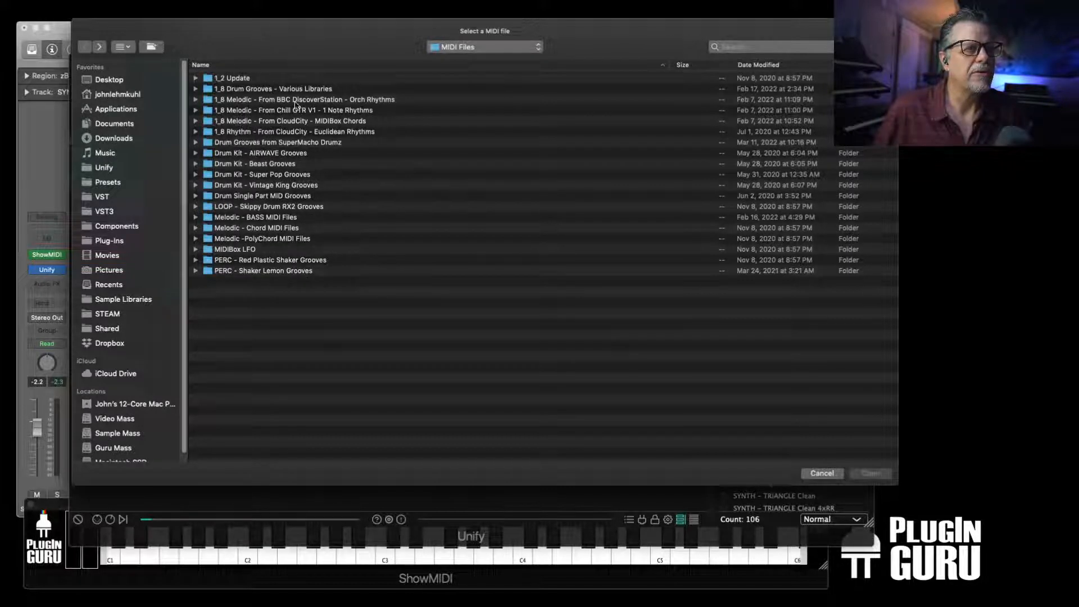
{"action": "double_click", "coordinate": [294, 101]}
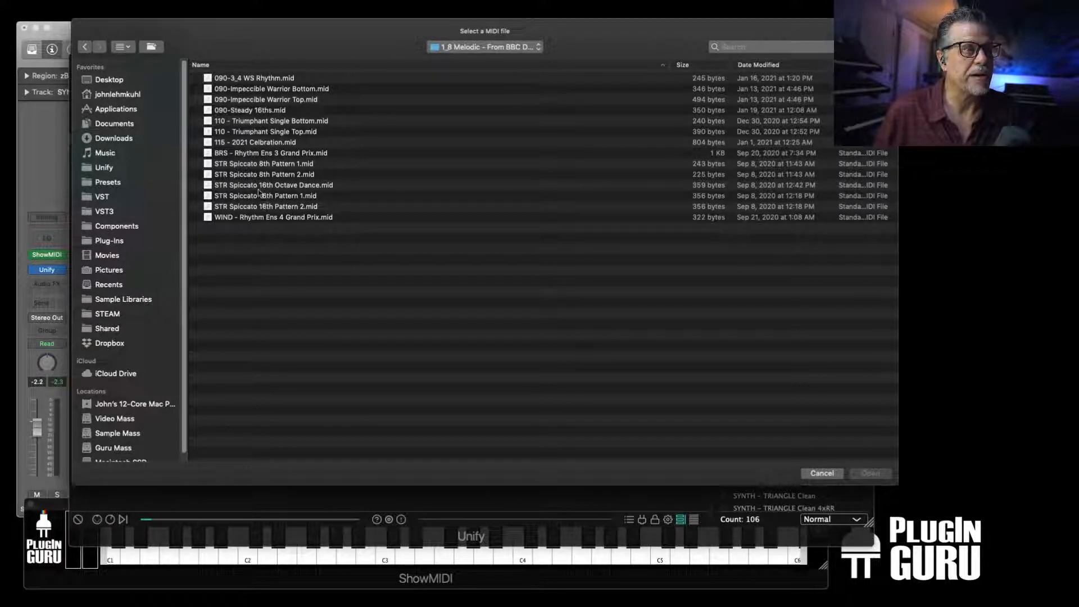
{"action": "double_click", "coordinate": [249, 101]}
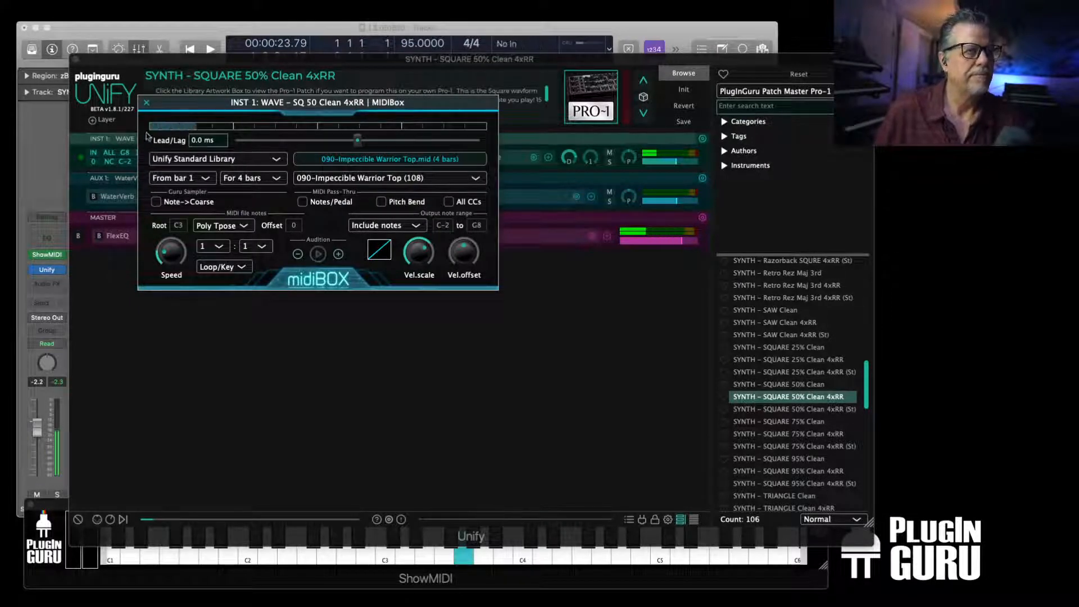
{"action": "left_click", "coordinate": [146, 103]}
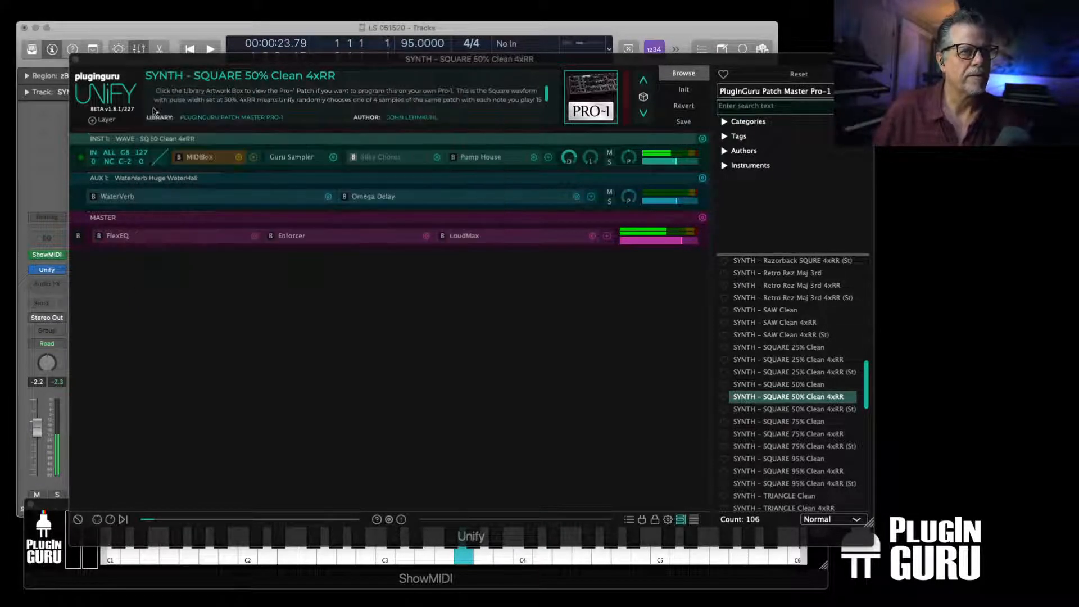
In the INST 1 Guru Sampler, lower the filter cutoff, set the filter envelope amount to about 12348 Hz, and adjust its decay
{"action": "left_click", "coordinate": [282, 157]}
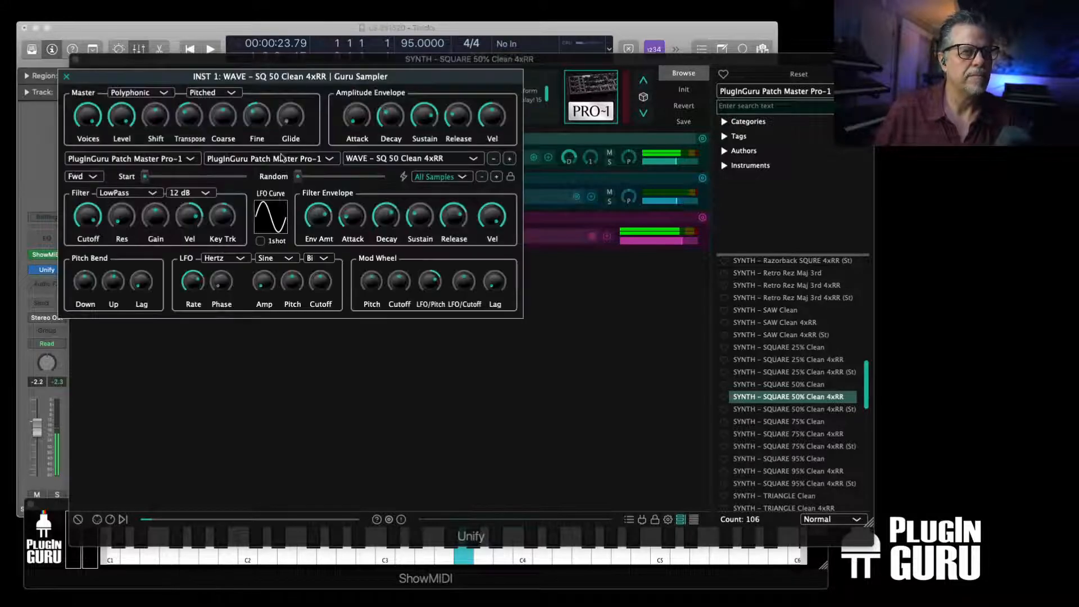
{"action": "mouse_move", "coordinate": [320, 224]}
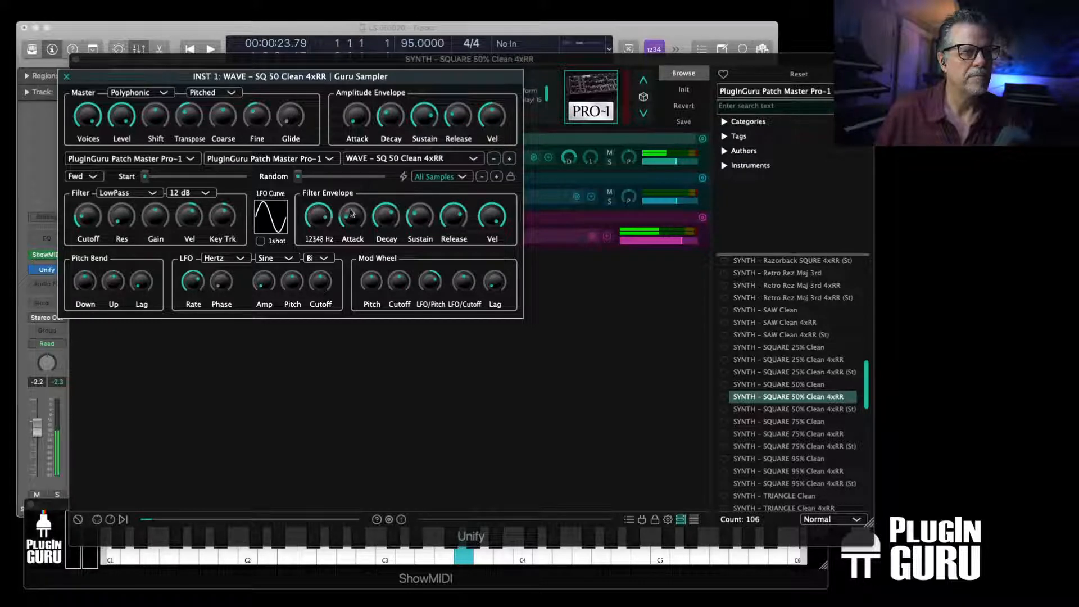
{"action": "mouse_move", "coordinate": [387, 236]}
{"action": "mouse_move", "coordinate": [387, 234]}
{"action": "left_mouse_down"}
{"action": "mouse_move", "coordinate": [369, 241]}
{"action": "mouse_move", "coordinate": [391, 235]}
{"action": "left_mouse_up"}
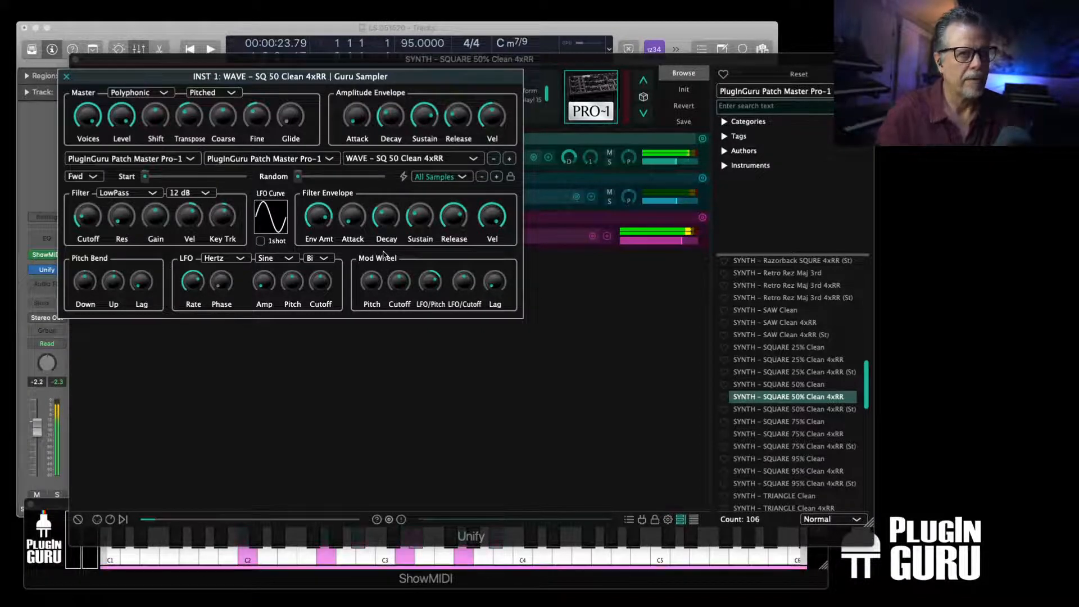
Raise the INST 1 low-pass filter's resonance, set its slope to 36 dB, and lower its cutoff to 24 Hz
{"action": "left_click_drag", "start_coordinate": [121, 218], "coordinate": [135, 190]}
{"action": "left_click", "coordinate": [186, 192]}
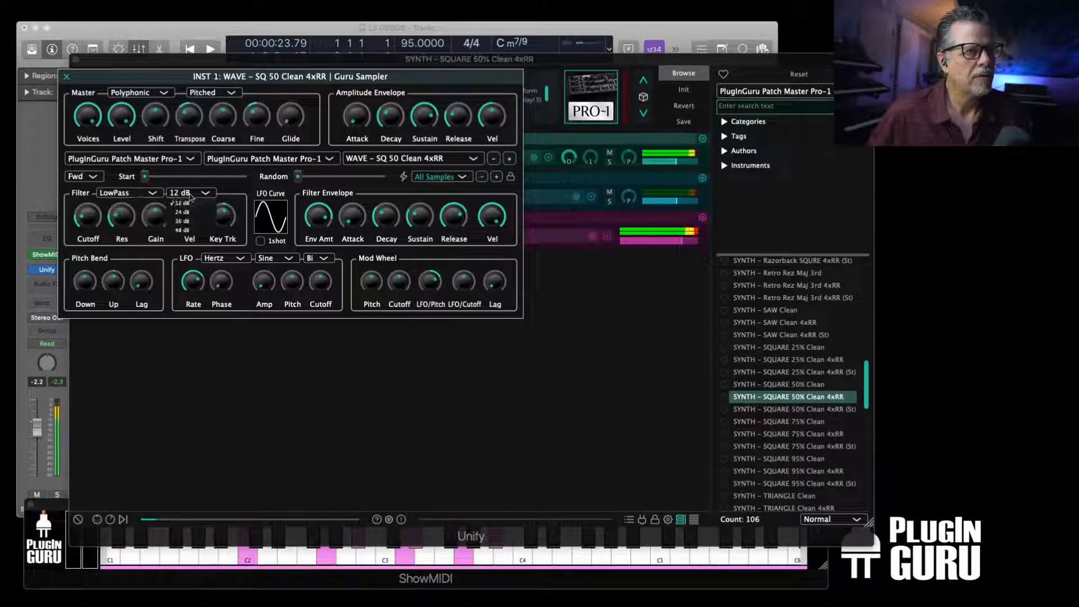
{"action": "left_click", "coordinate": [188, 223]}
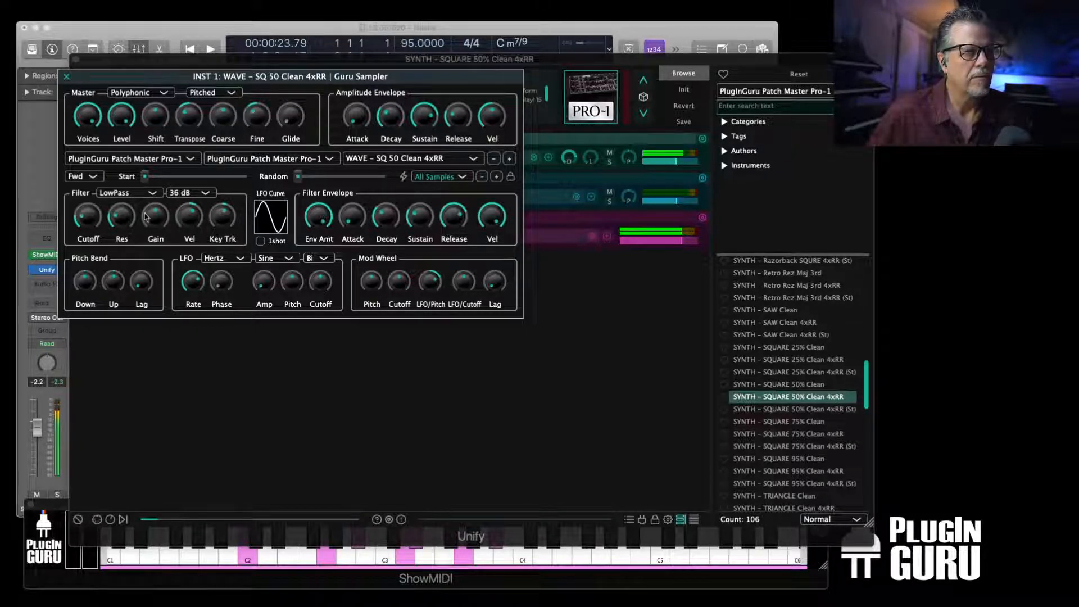
{"action": "left_click_drag", "start_coordinate": [93, 218], "coordinate": [87, 241]}
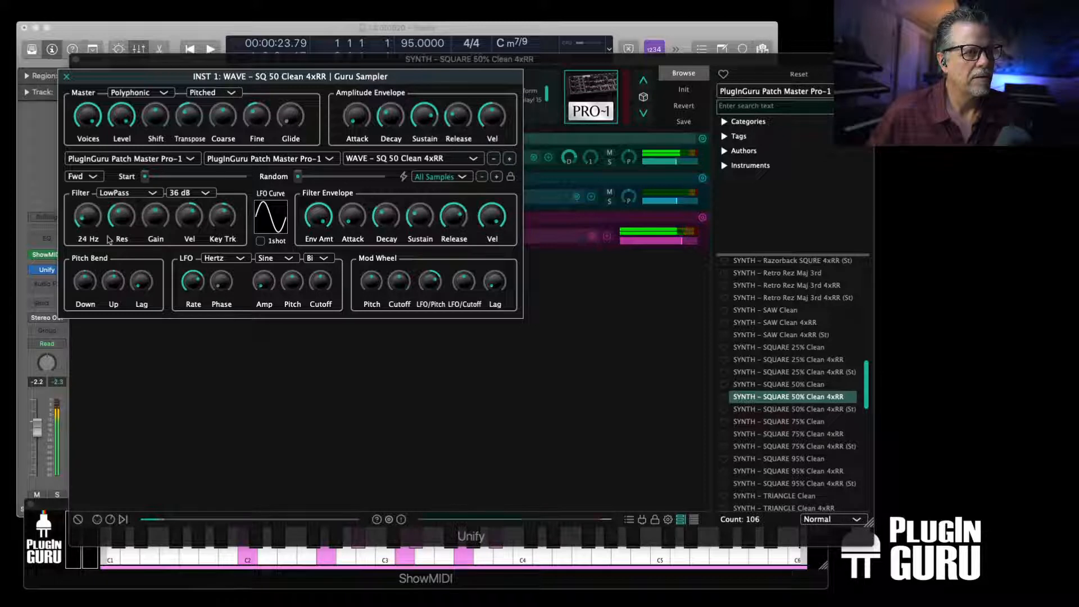
Raise the filter's velocity response, set its envelope amount to about 13403 Hz, and reduce the resonance
{"action": "left_click_drag", "start_coordinate": [194, 216], "coordinate": [197, 205]}
{"action": "mouse_move", "coordinate": [318, 220]}
{"action": "left_mouse_down"}
{"action": "mouse_move", "coordinate": [318, 284]}
{"action": "mouse_move", "coordinate": [325, 213]}
{"action": "left_mouse_up"}
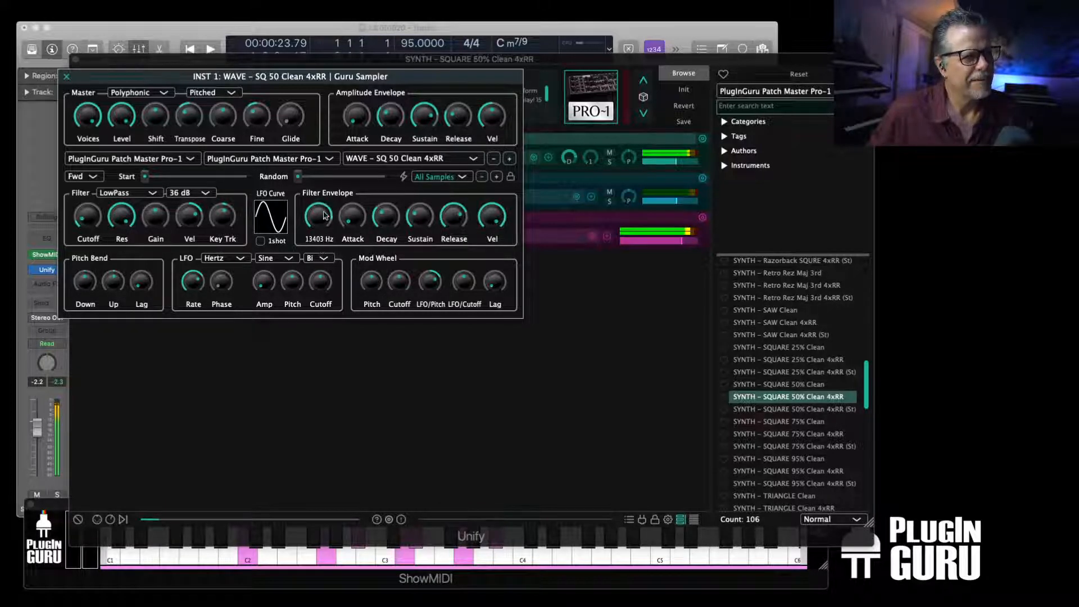
{"action": "left_click_drag", "start_coordinate": [119, 217], "coordinate": [115, 287]}
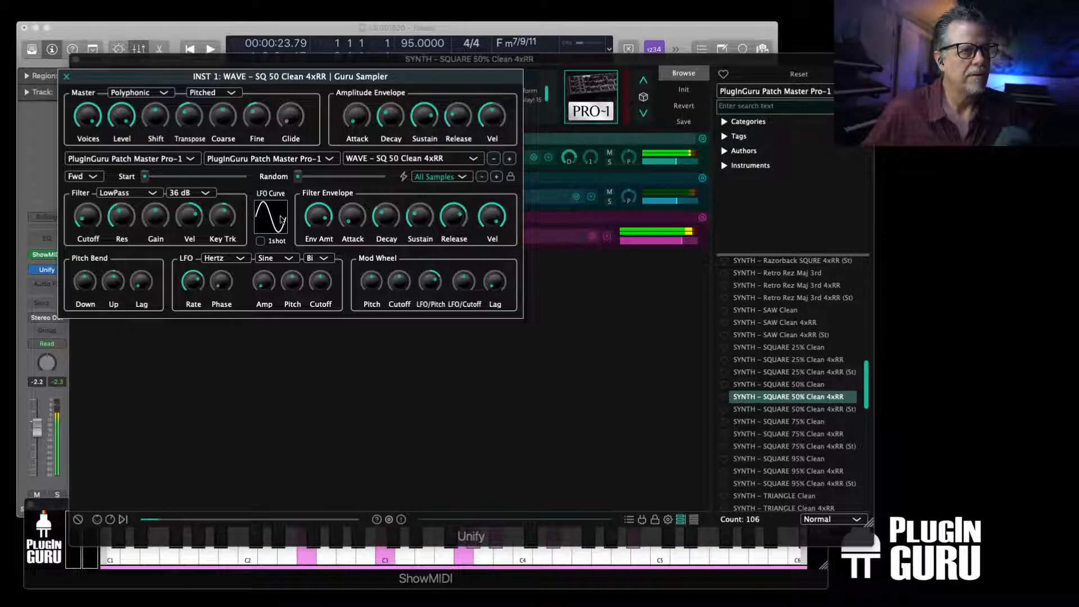
Try the 24 dB filter slope, settle on 12 dB, and fine-tune the resonance to 9.6 dB
{"action": "left_click", "coordinate": [187, 193]}
{"action": "left_click", "coordinate": [186, 212]}
{"action": "left_click", "coordinate": [189, 194]}
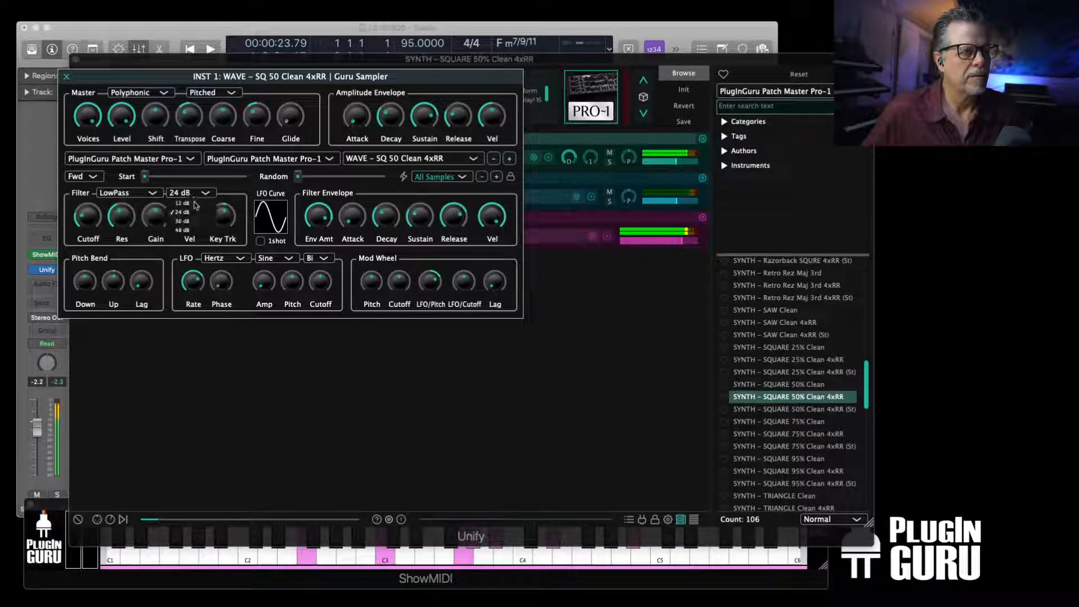
{"action": "left_click", "coordinate": [194, 204]}
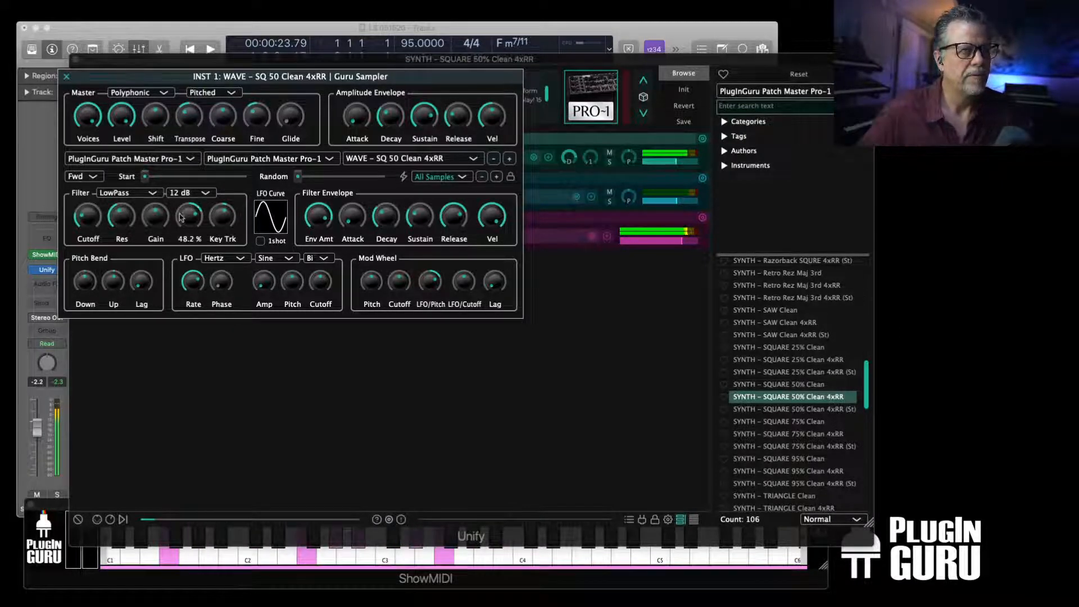
{"action": "scroll", "coordinate": [128, 234], "scroll_direction": "down", "scroll_amount": 1}
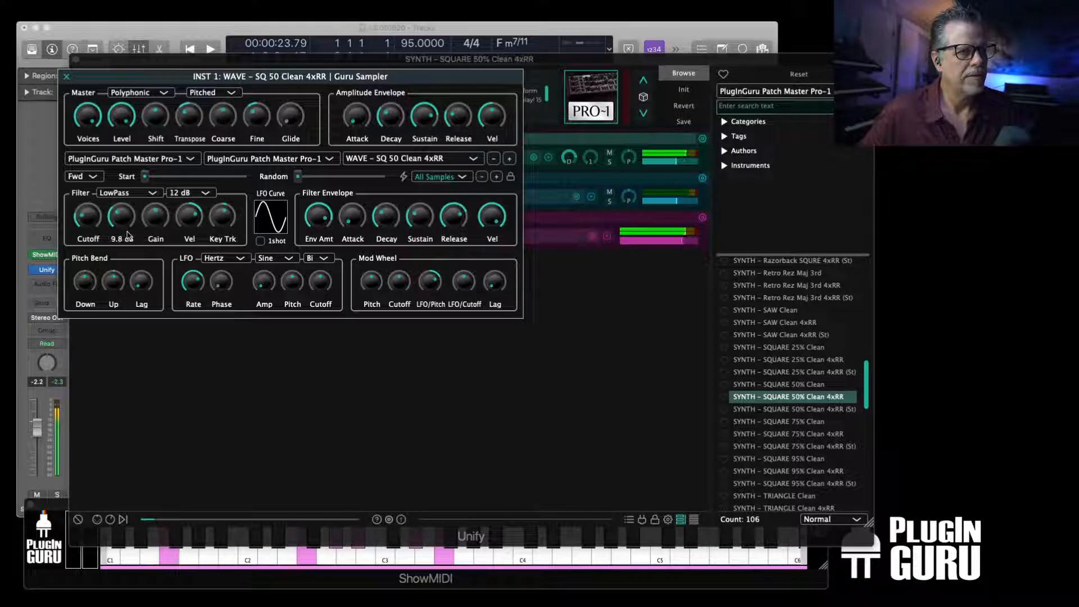
{"action": "scroll", "coordinate": [128, 237], "scroll_direction": "up", "scroll_amount": 1}
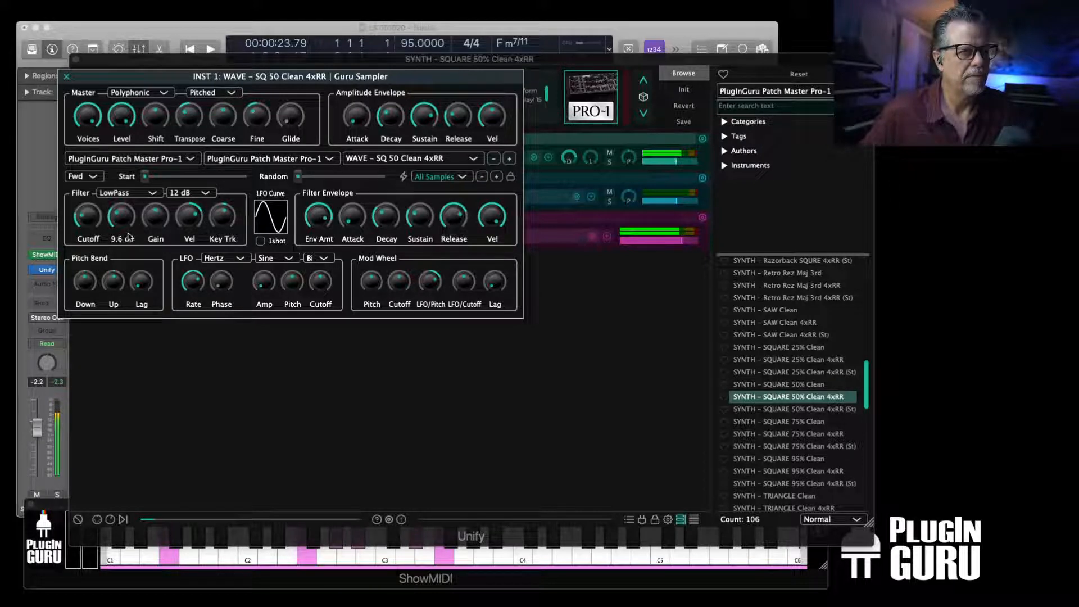
Set the INST 1 sampler LFO to Notes timing with the S/Hold waveform and raise its modulation of the cutoff
{"action": "left_click", "coordinate": [228, 259]}
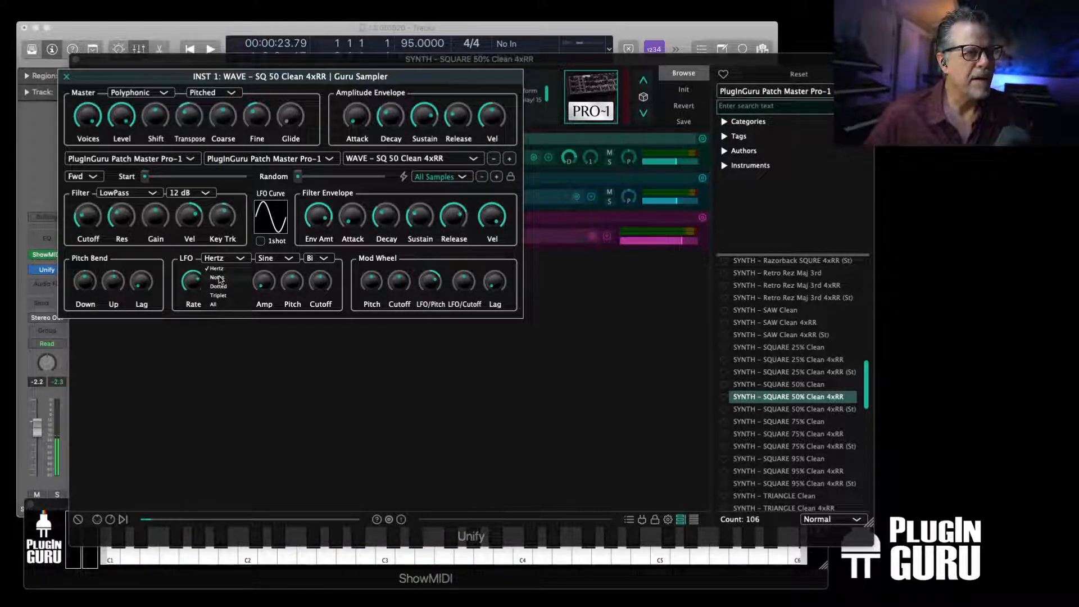
{"action": "left_click", "coordinate": [219, 278]}
{"action": "mouse_move", "coordinate": [318, 295]}
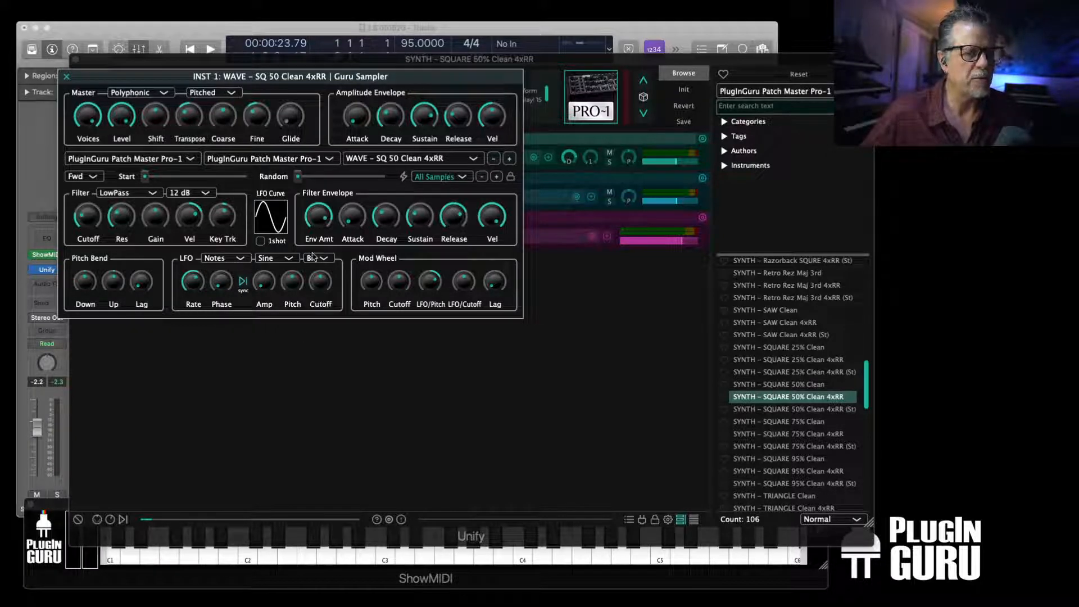
{"action": "left_click", "coordinate": [270, 259]}
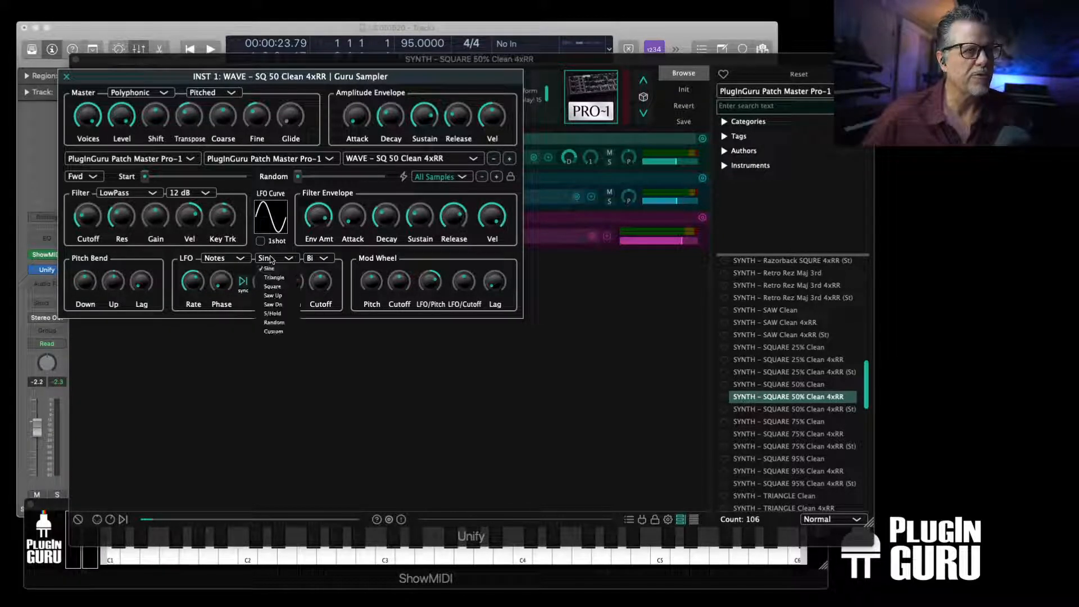
{"action": "left_click", "coordinate": [274, 314]}
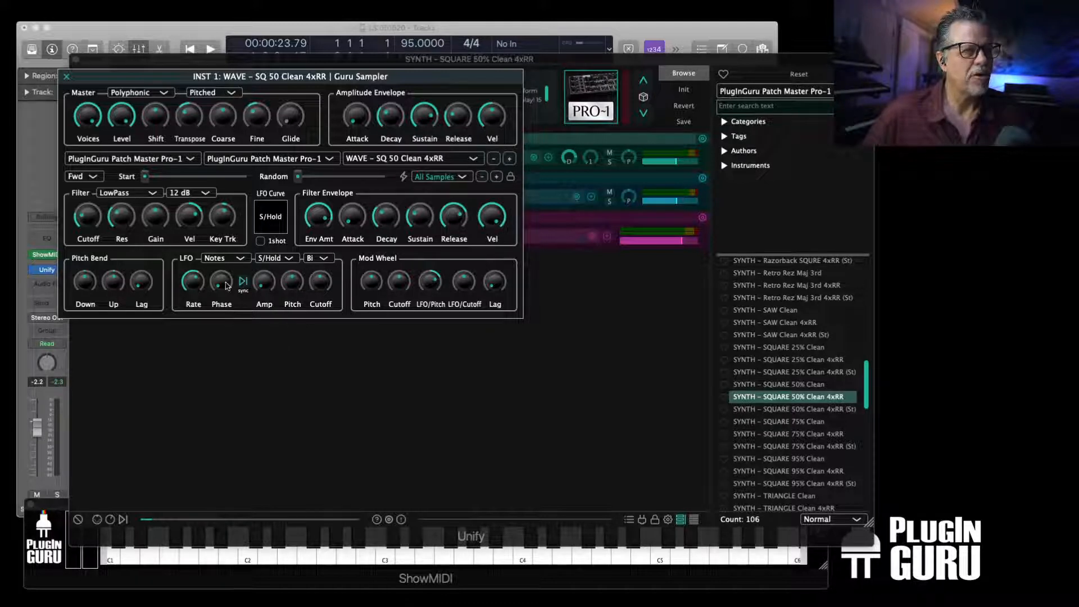
{"action": "mouse_move", "coordinate": [322, 299]}
{"action": "left_click_drag", "start_coordinate": [321, 299], "coordinate": [333, 246]}
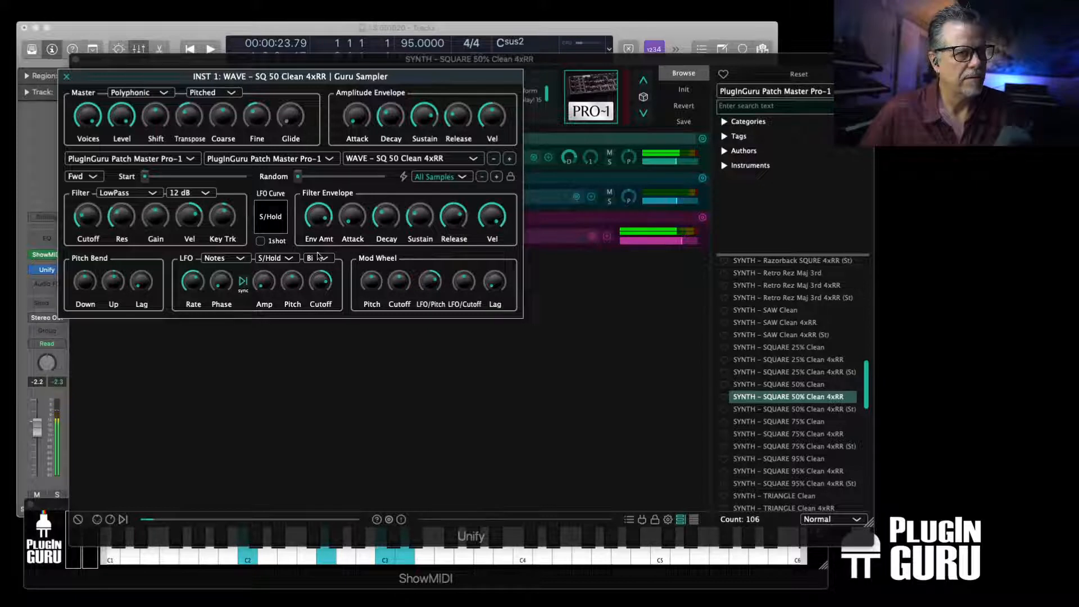
Set the LFO rate to 1/16, fine-tune its cutoff modulation amount, and close the INST 1 Guru Sampler
{"action": "left_click_drag", "start_coordinate": [186, 283], "coordinate": [194, 262]}
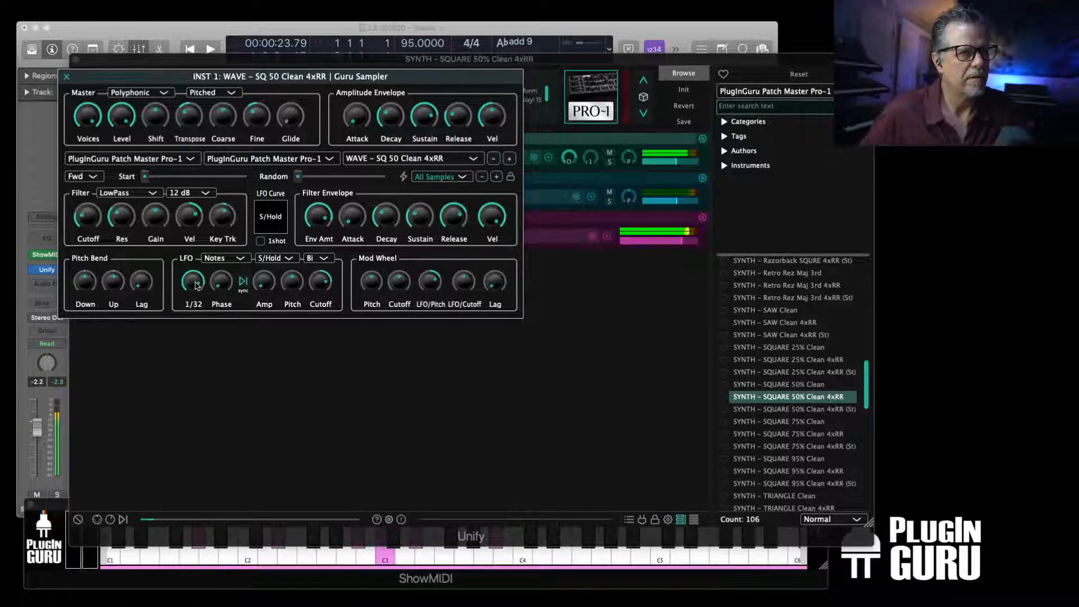
{"action": "left_click_drag", "start_coordinate": [195, 283], "coordinate": [193, 286]}
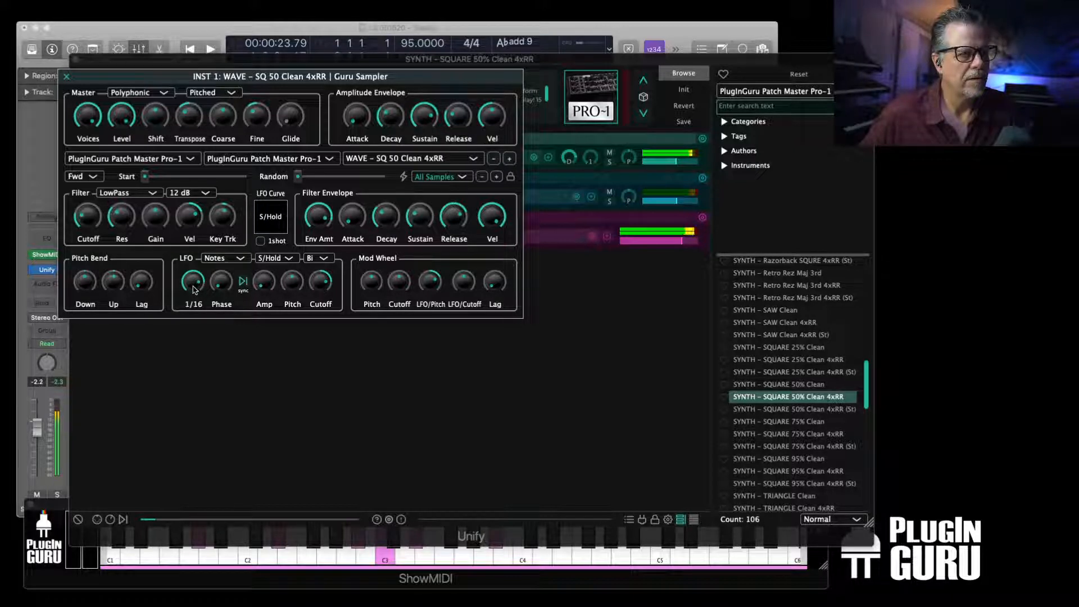
{"action": "left_click_drag", "start_coordinate": [319, 283], "coordinate": [319, 291]}
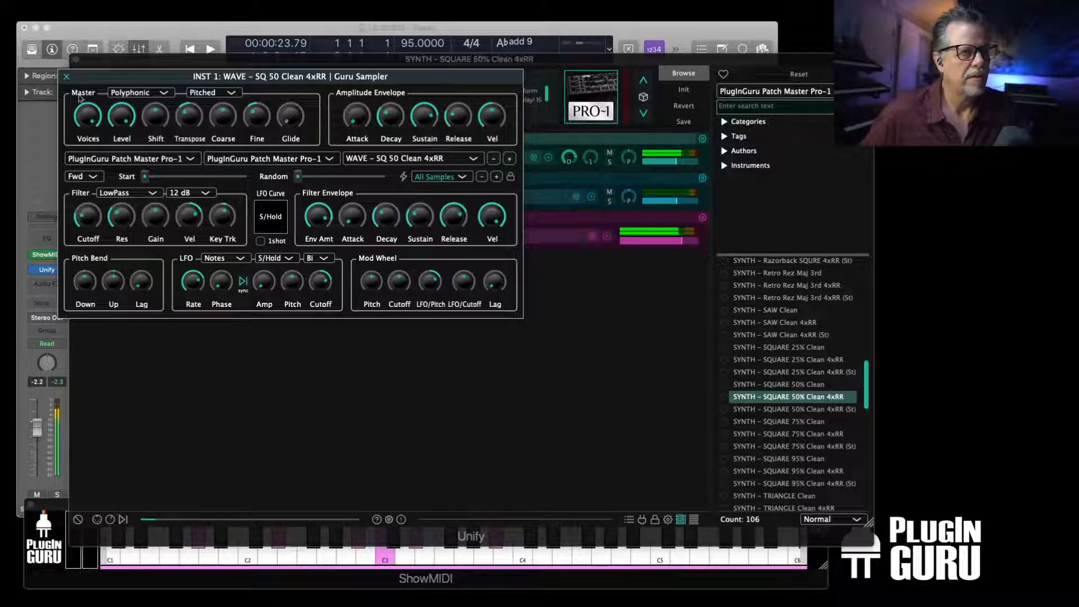
{"action": "left_click", "coordinate": [66, 77]}
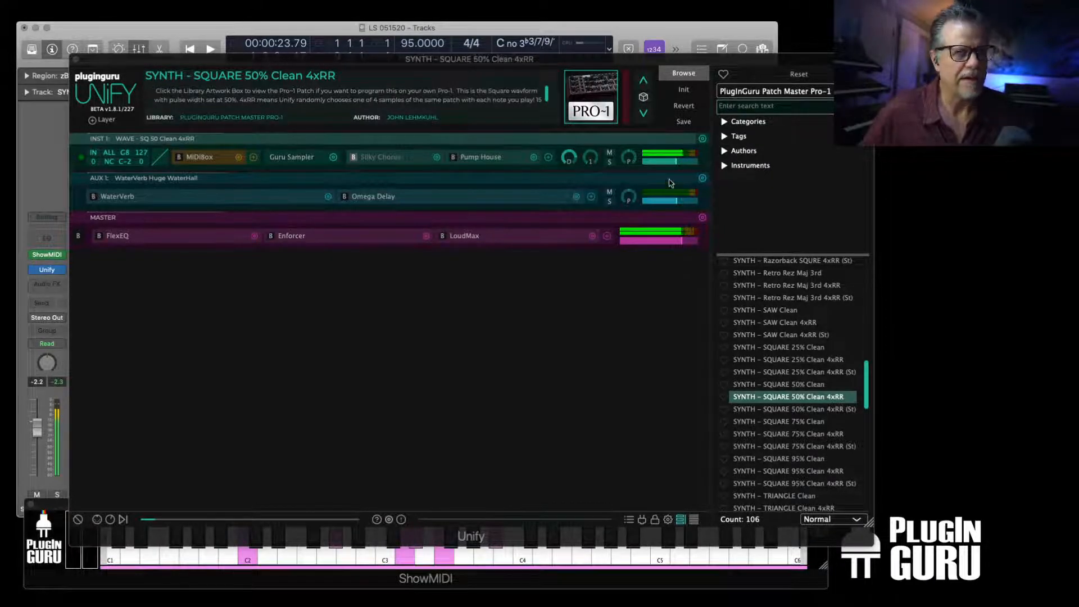
Duplicate the INST 1 WAVE - SQ 50 Clean 4xRR layer and open the copy's Guru Sampler
{"action": "left_click", "coordinate": [702, 139]}
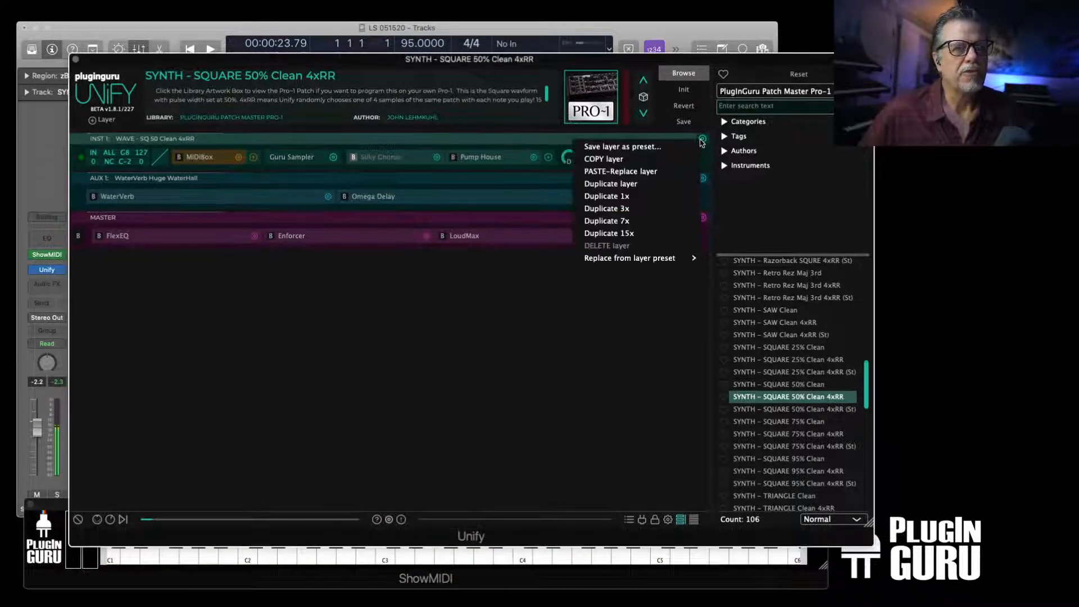
{"action": "left_click", "coordinate": [615, 184]}
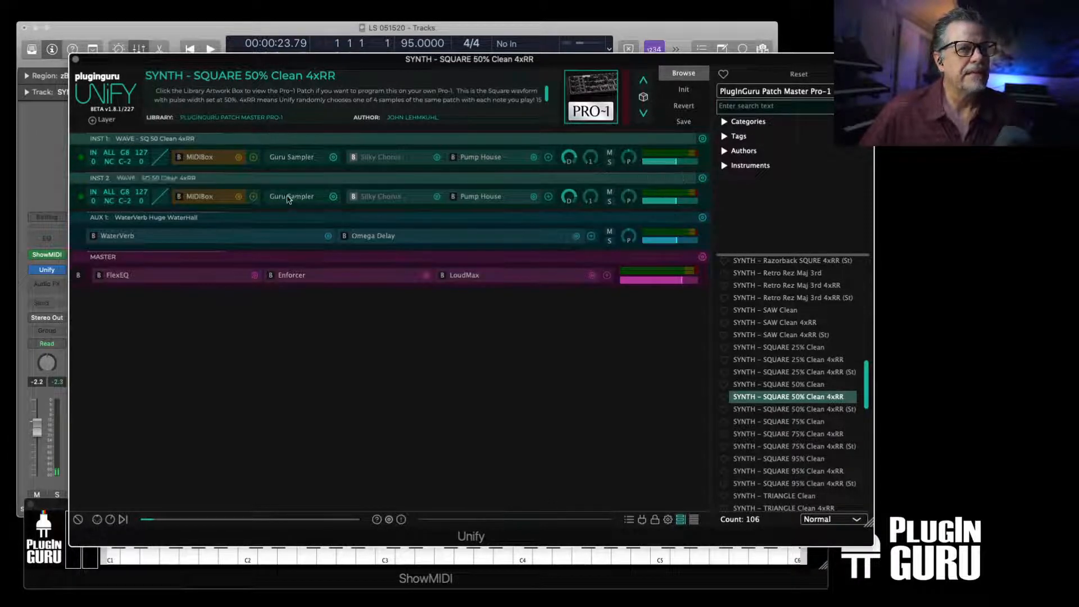
{"action": "left_click", "coordinate": [292, 196]}
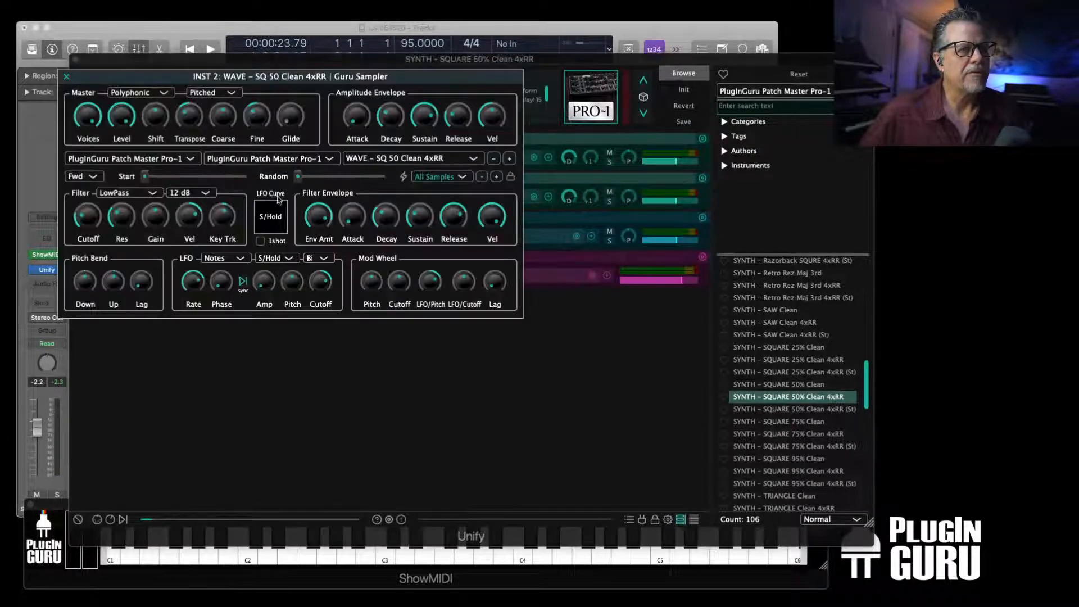
Load SYNTH - Klamath Unison Dry from the Unify Standard Library's Del Norte Synth LITE folder into the INST 2 Guru Sampler
{"action": "left_click", "coordinate": [148, 159]}
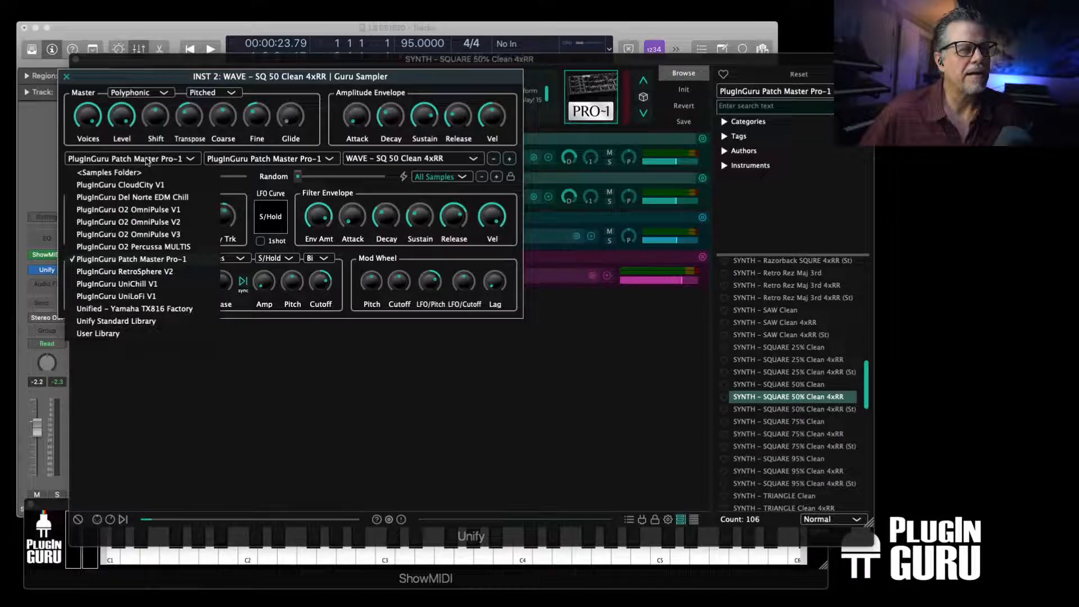
{"action": "left_click", "coordinate": [140, 321]}
{"action": "left_click", "coordinate": [251, 159]}
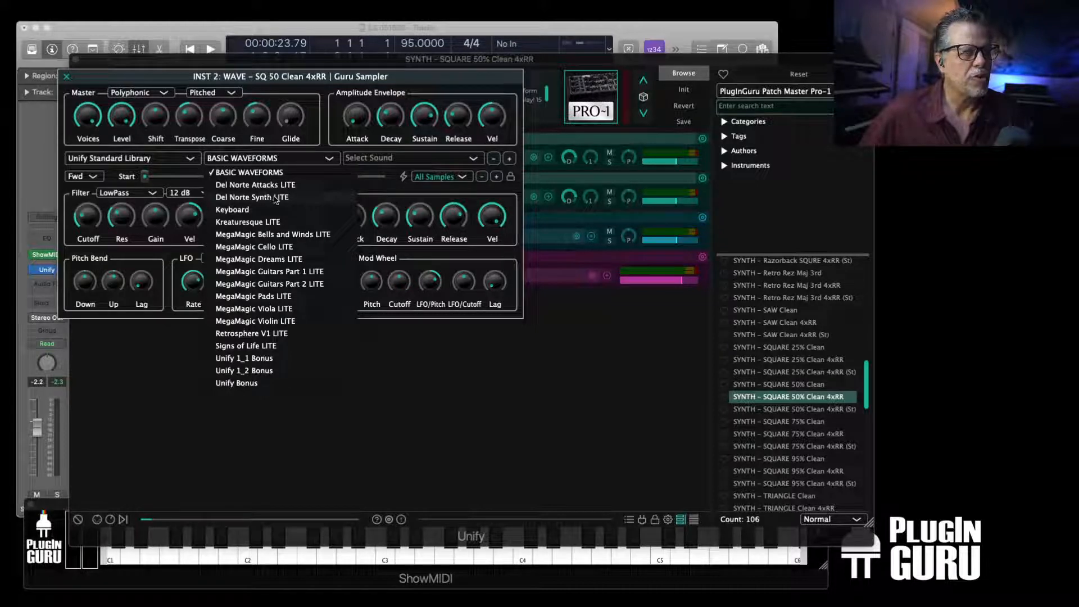
{"action": "left_click", "coordinate": [236, 199]}
{"action": "left_click", "coordinate": [408, 159]}
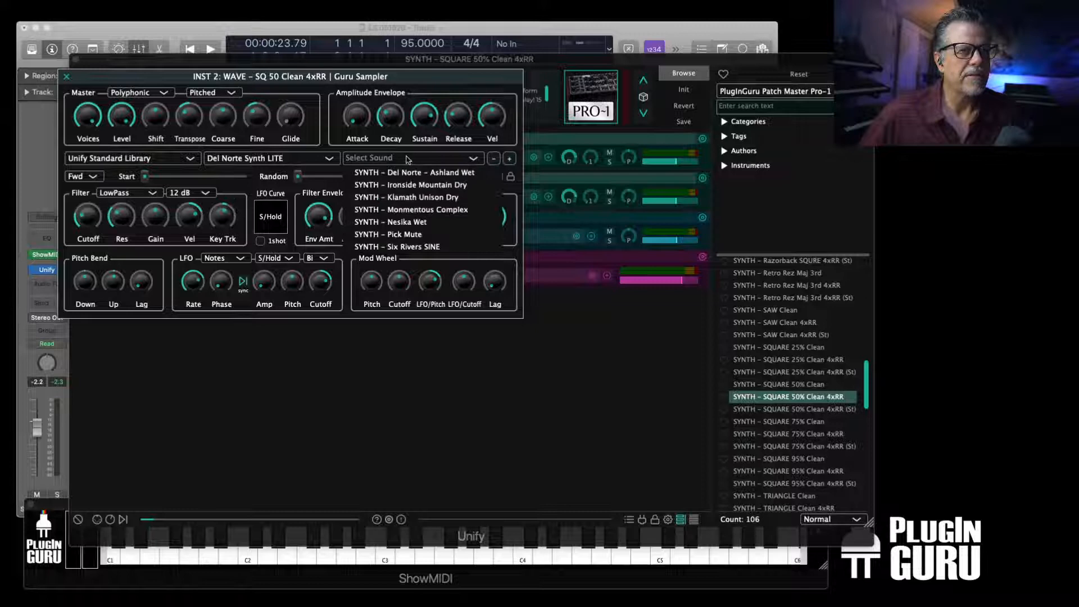
{"action": "left_click", "coordinate": [422, 201]}
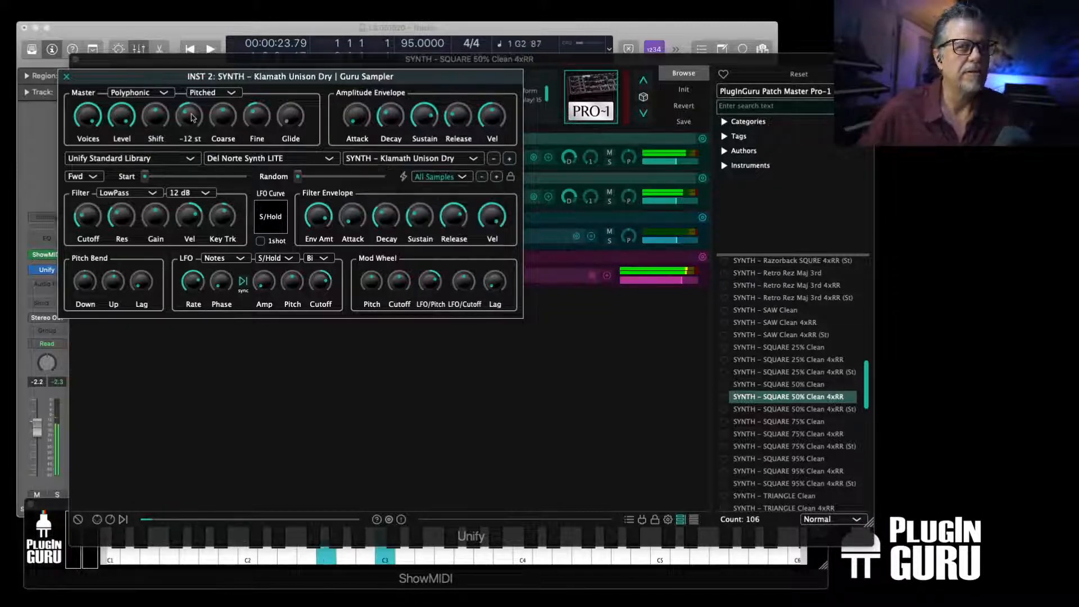
Close the INST 2 sampler, raise the INST 2 layer's mix level and solo that layer
{"action": "left_click", "coordinate": [66, 76]}
{"action": "mouse_move", "coordinate": [664, 201]}
{"action": "left_click_drag", "start_coordinate": [663, 202], "coordinate": [678, 204]}
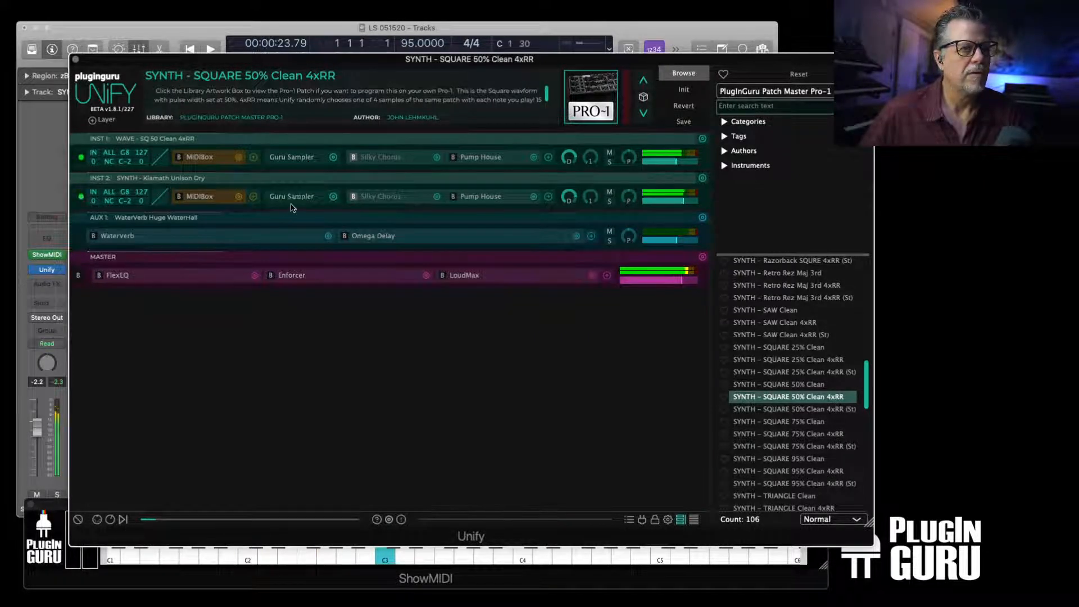
{"action": "left_click", "coordinate": [610, 201]}
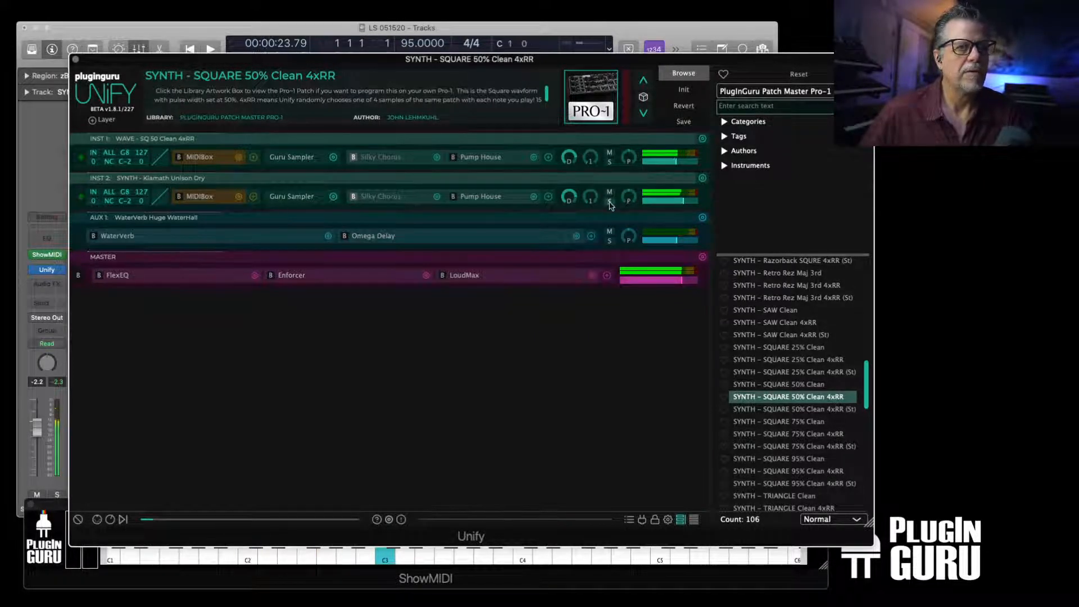
Adjust the INST 2 sampler's amplitude release, set its LFO cutoff modulation to about -70.6 %, and close it
{"action": "left_click", "coordinate": [294, 199]}
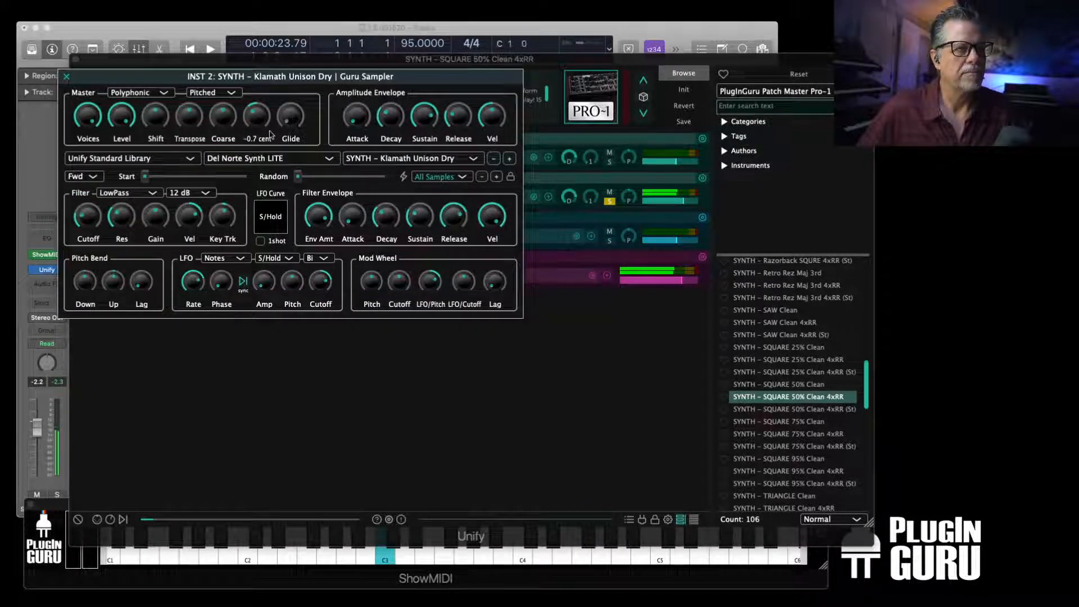
{"action": "left_click_drag", "start_coordinate": [460, 115], "coordinate": [460, 109]}
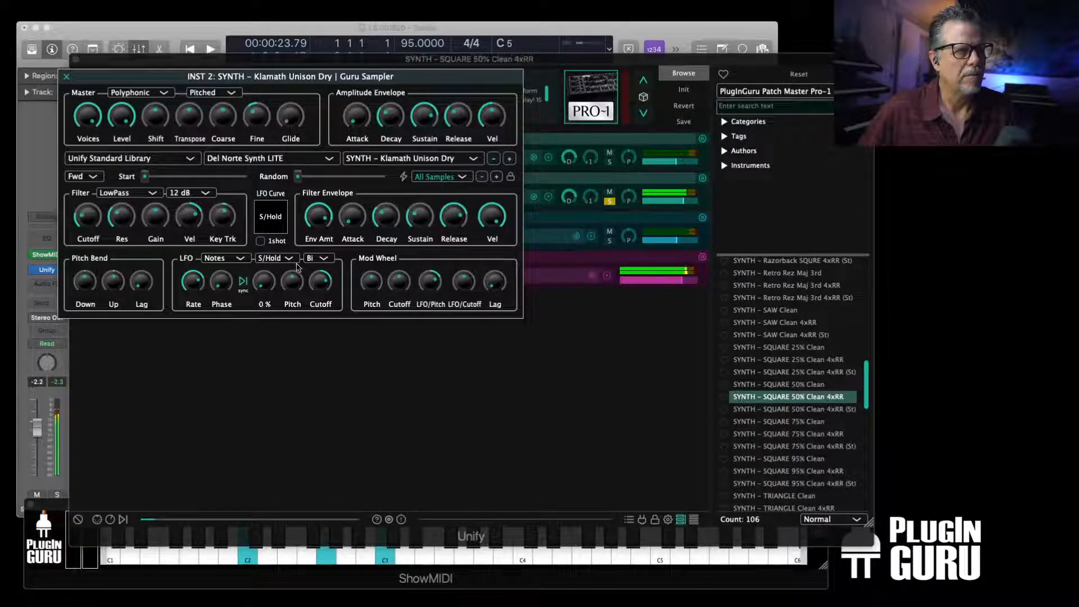
{"action": "left_click_drag", "start_coordinate": [326, 290], "coordinate": [323, 360]}
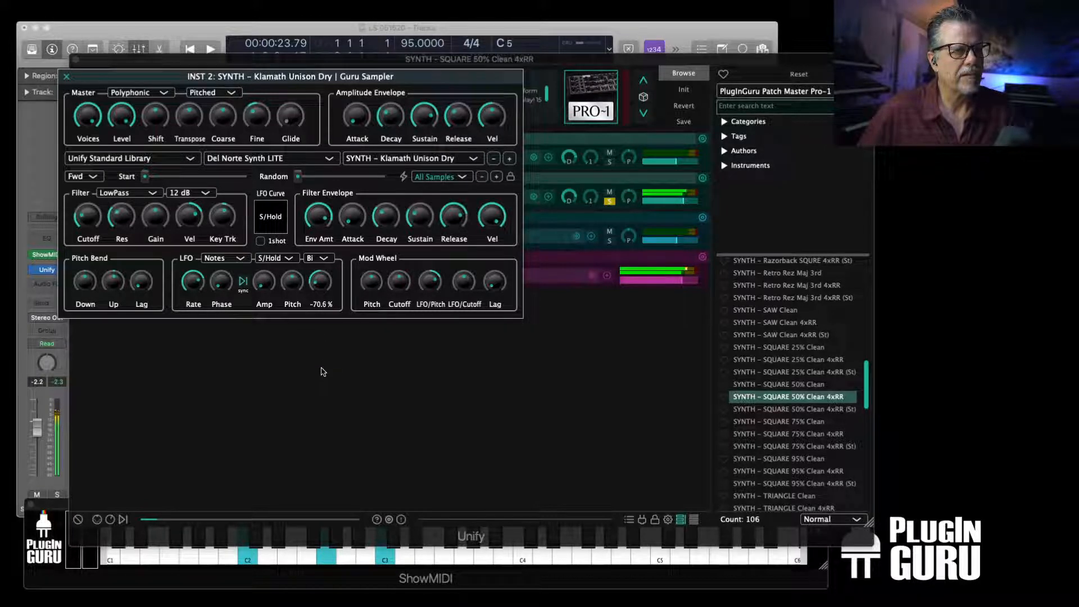
{"action": "left_click", "coordinate": [68, 78]}
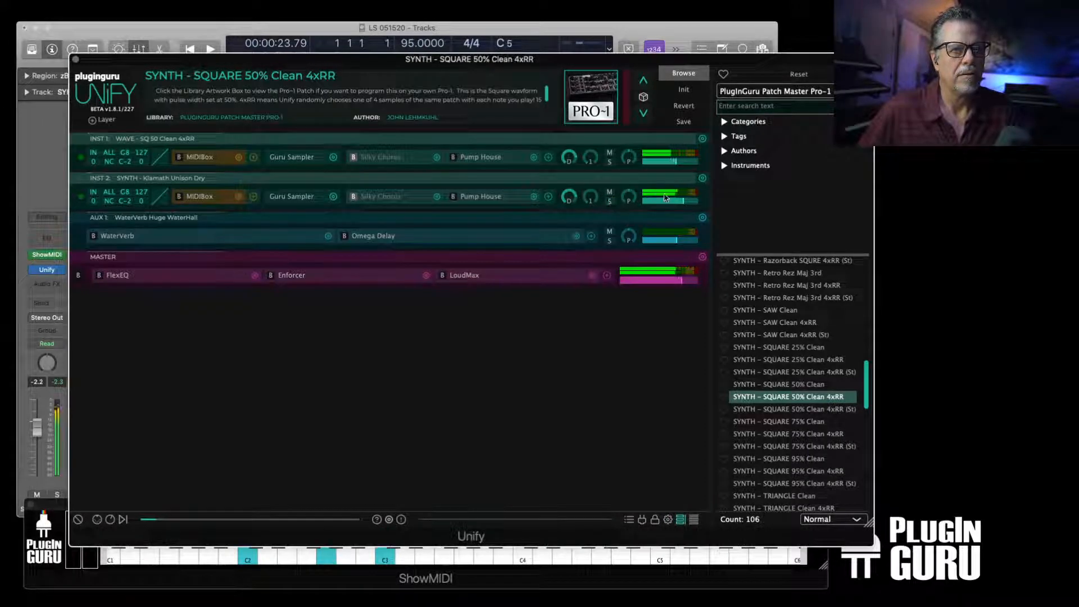
Set the INST 1 sampler's amplitude release to about 0.239 sec, reduce its filter envelope release, and close it
{"action": "left_click", "coordinate": [301, 161]}
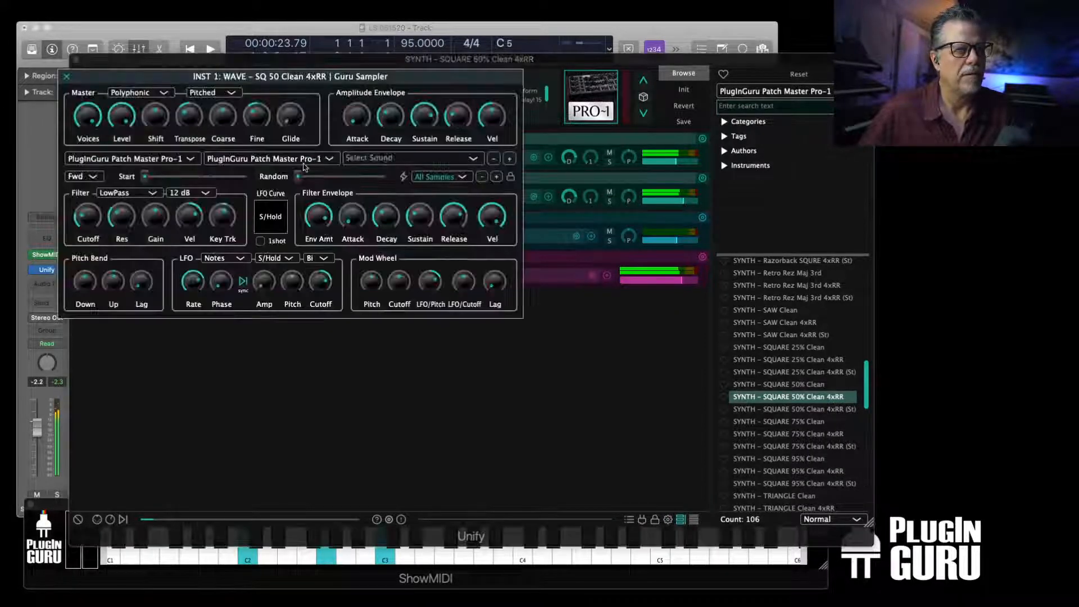
{"action": "left_click_drag", "start_coordinate": [458, 115], "coordinate": [457, 111]}
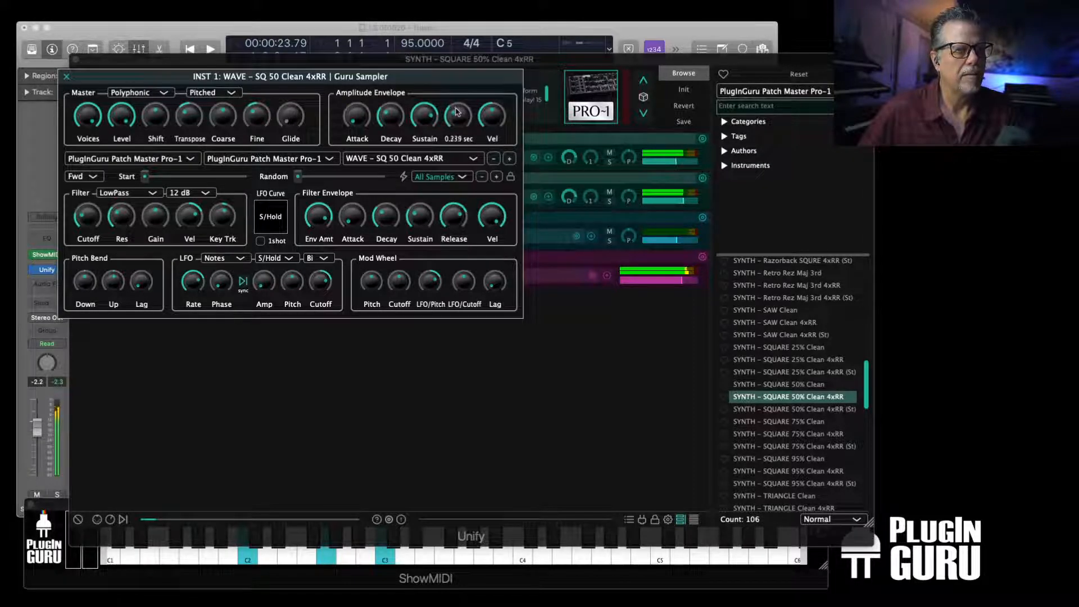
{"action": "left_click_drag", "start_coordinate": [459, 223], "coordinate": [457, 240]}
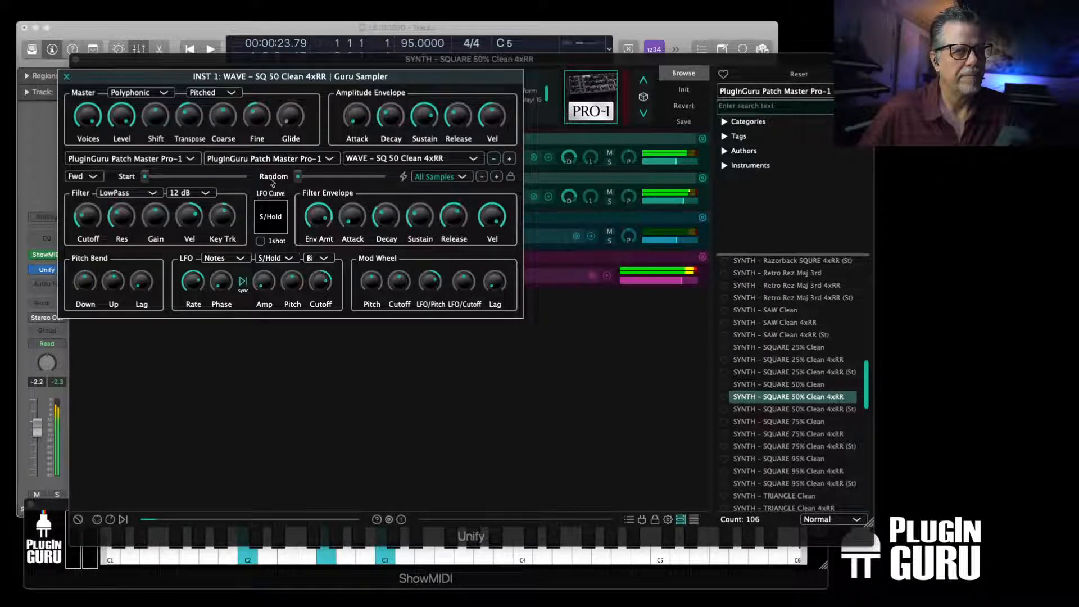
{"action": "left_click", "coordinate": [67, 76]}
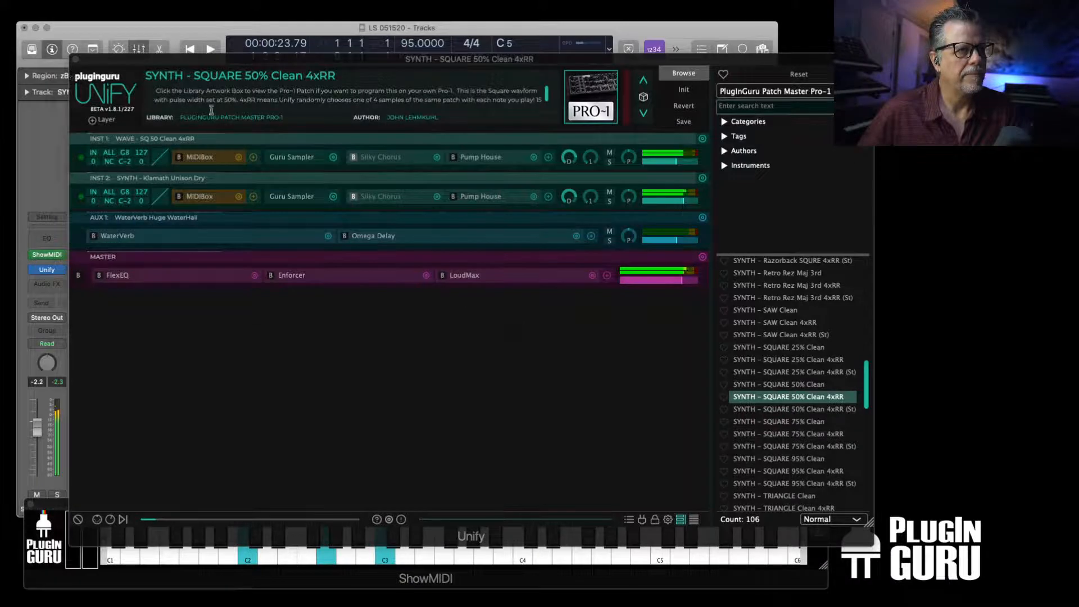
Duplicate the INST 1 layer and load WAVE - SAW Clean 4xRR into the Guru Sampler of the new INST 3 layer
{"action": "left_click", "coordinate": [703, 139]}
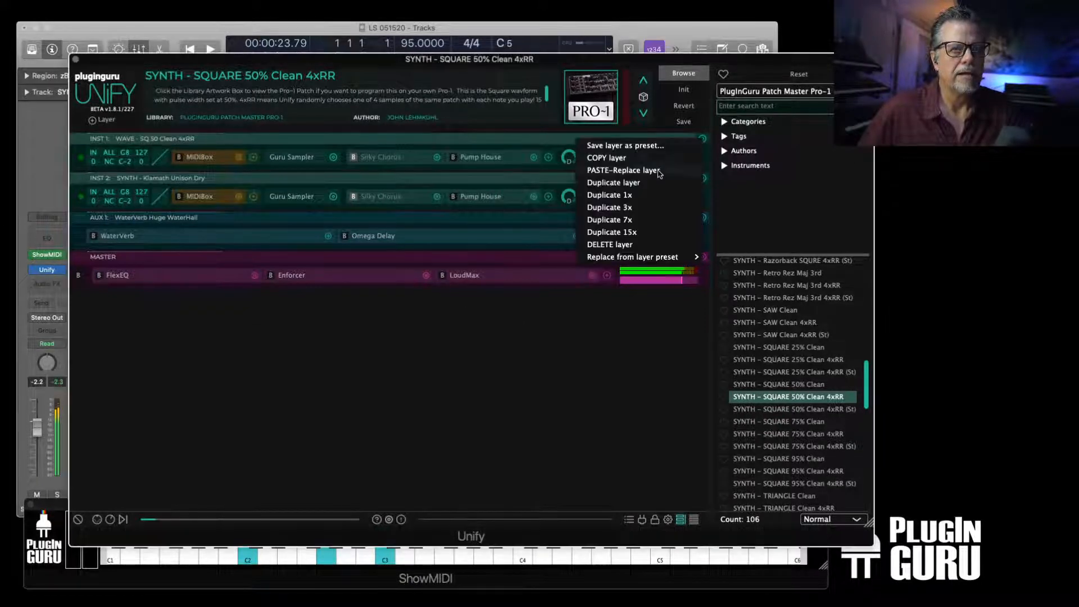
{"action": "left_click", "coordinate": [615, 182]}
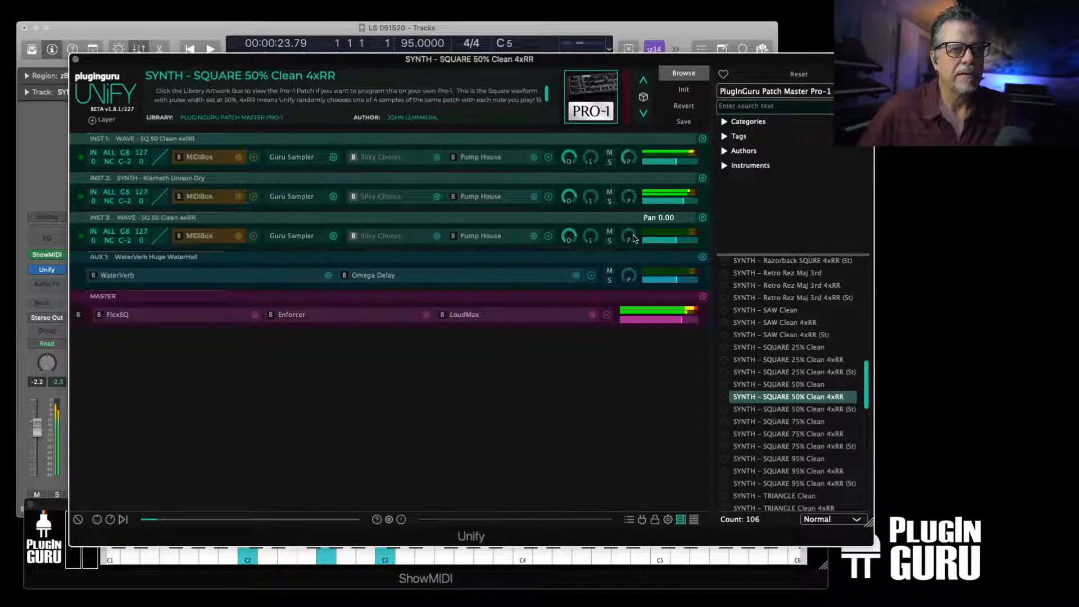
{"action": "left_click", "coordinate": [292, 236]}
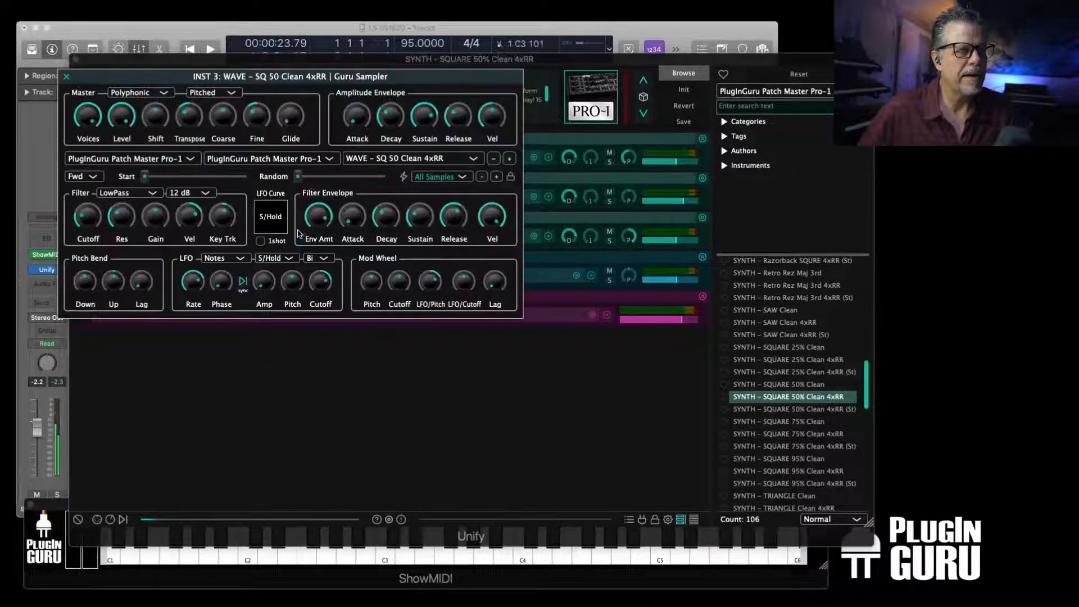
{"action": "left_click", "coordinate": [402, 159]}
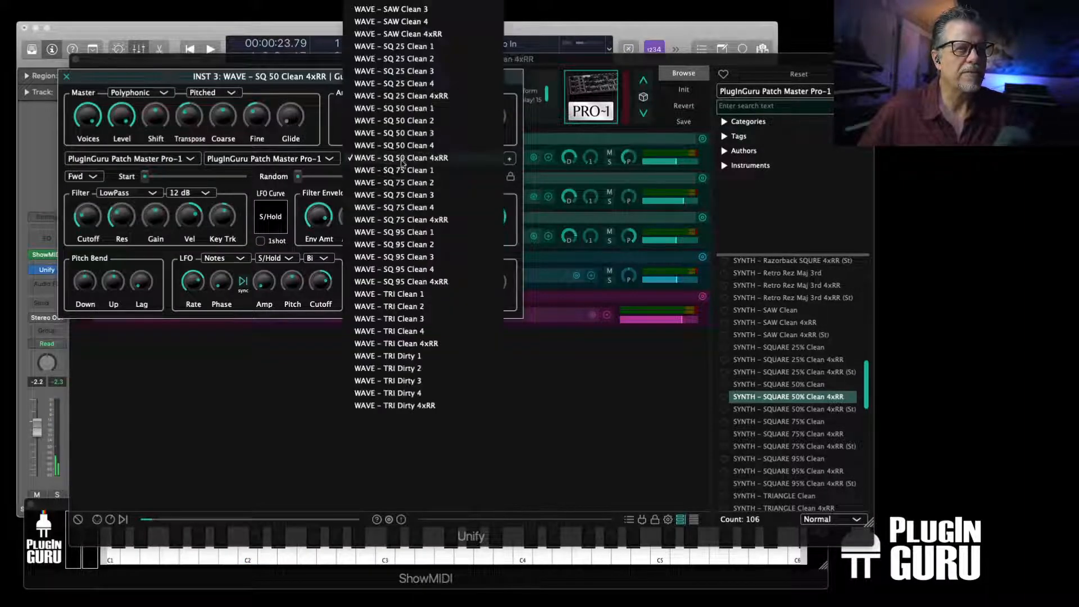
{"action": "scroll", "coordinate": [410, 80], "scroll_direction": "up", "scroll_amount": 2}
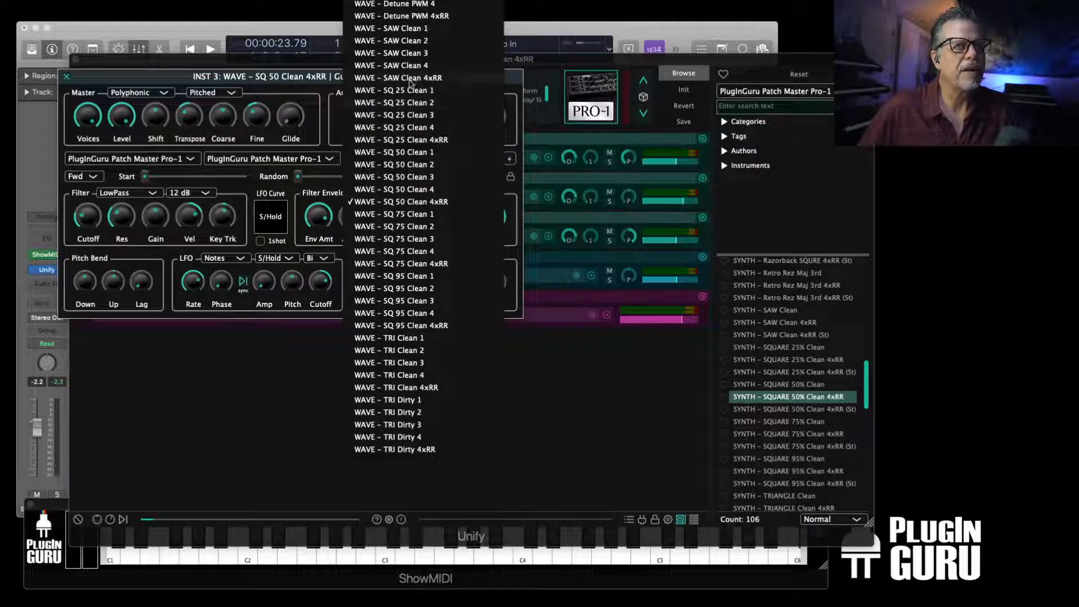
{"action": "left_click", "coordinate": [410, 79]}
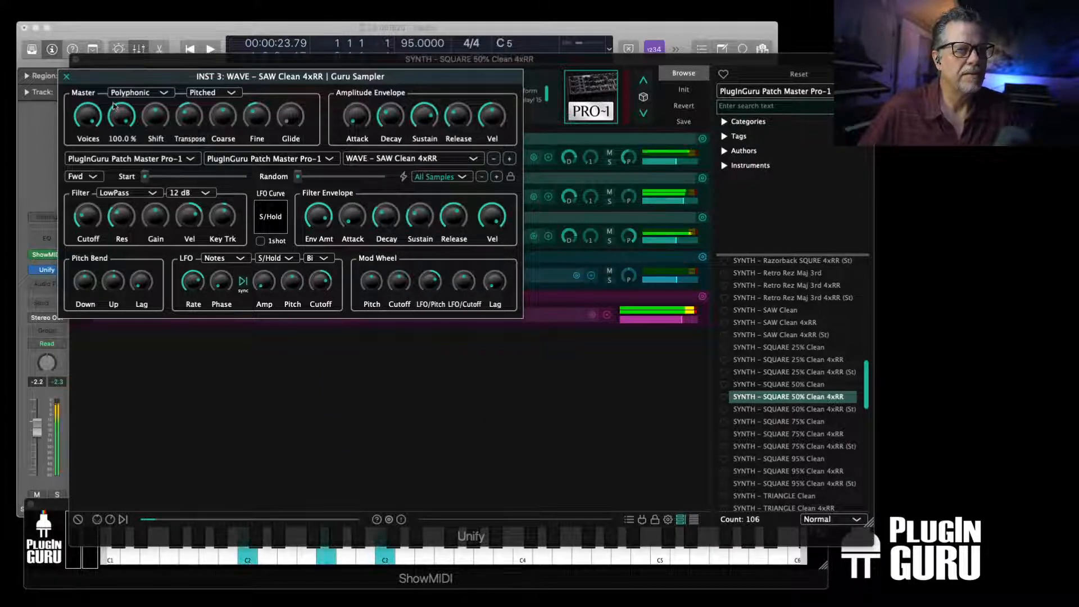
{"action": "left_click", "coordinate": [68, 77]}
Balance the layer mix levels, setting INST 1 to -14.00 dB and INST 2 to -4.50 dB and fine-tuning INST 3
{"action": "left_click_drag", "start_coordinate": [660, 236], "coordinate": [665, 246]}
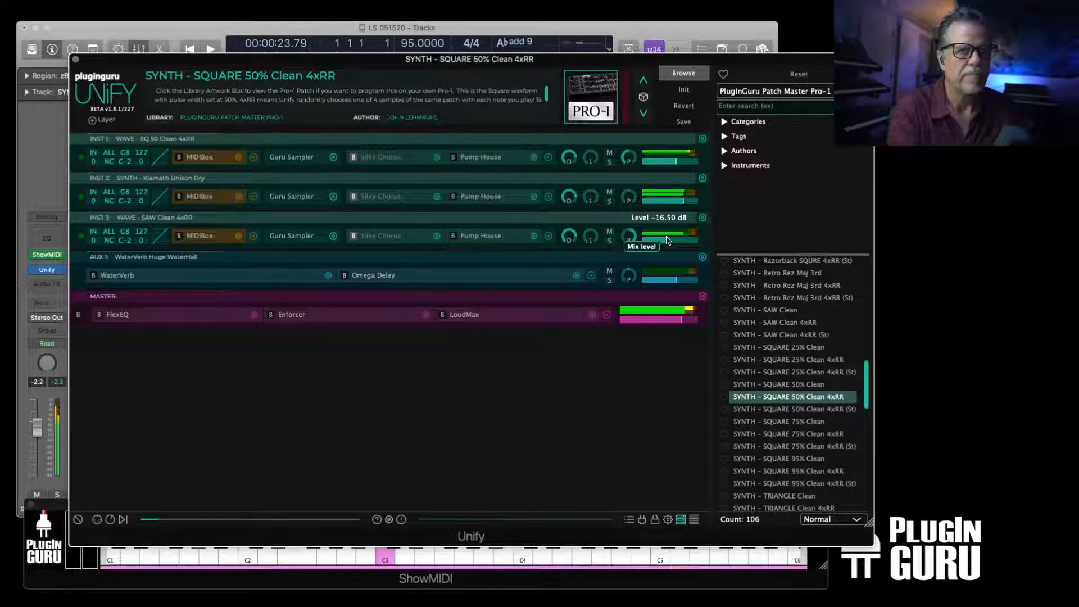
{"action": "mouse_move", "coordinate": [684, 207]}
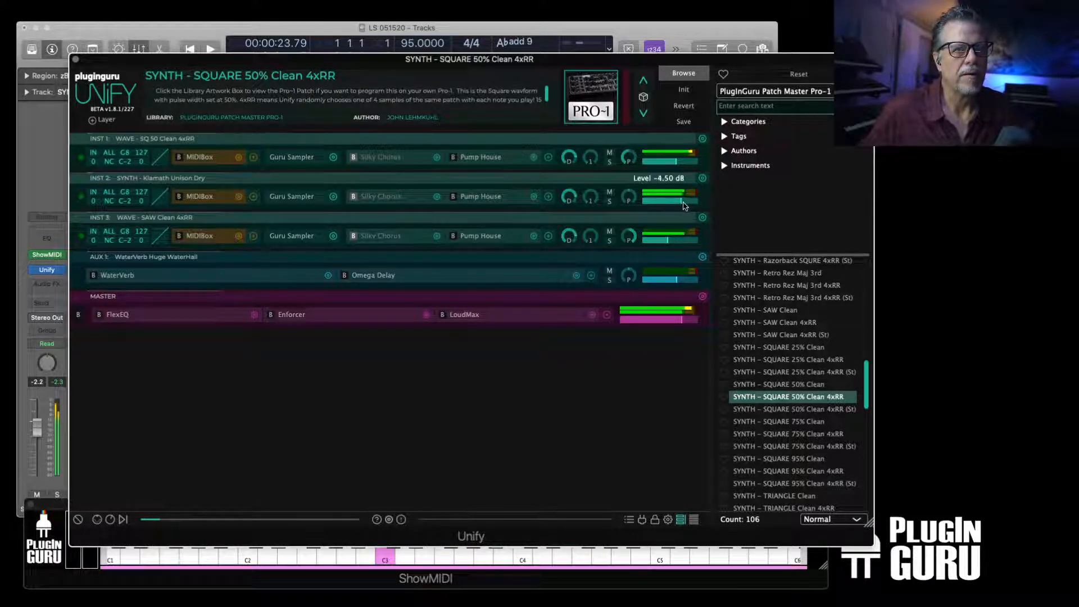
{"action": "mouse_move", "coordinate": [660, 243]}
{"action": "mouse_move", "coordinate": [675, 163]}
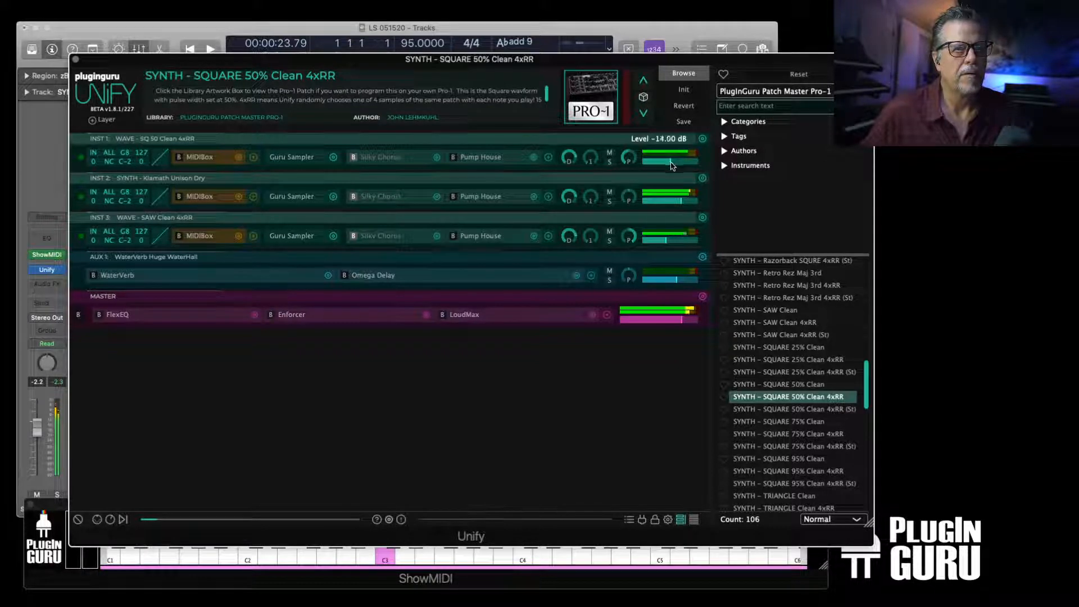
{"action": "left_click_drag", "start_coordinate": [670, 244], "coordinate": [673, 244]}
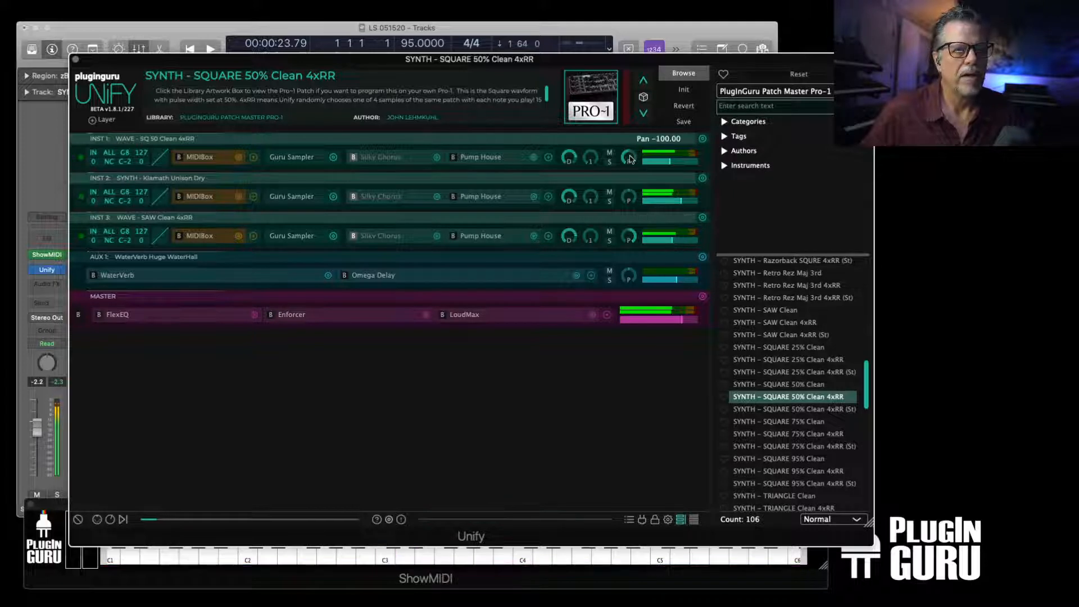
Pan the INST 1 layer to -32.00 and adjust the pan of the INST 3 layer
{"action": "left_click_drag", "start_coordinate": [632, 158], "coordinate": [634, 144]}
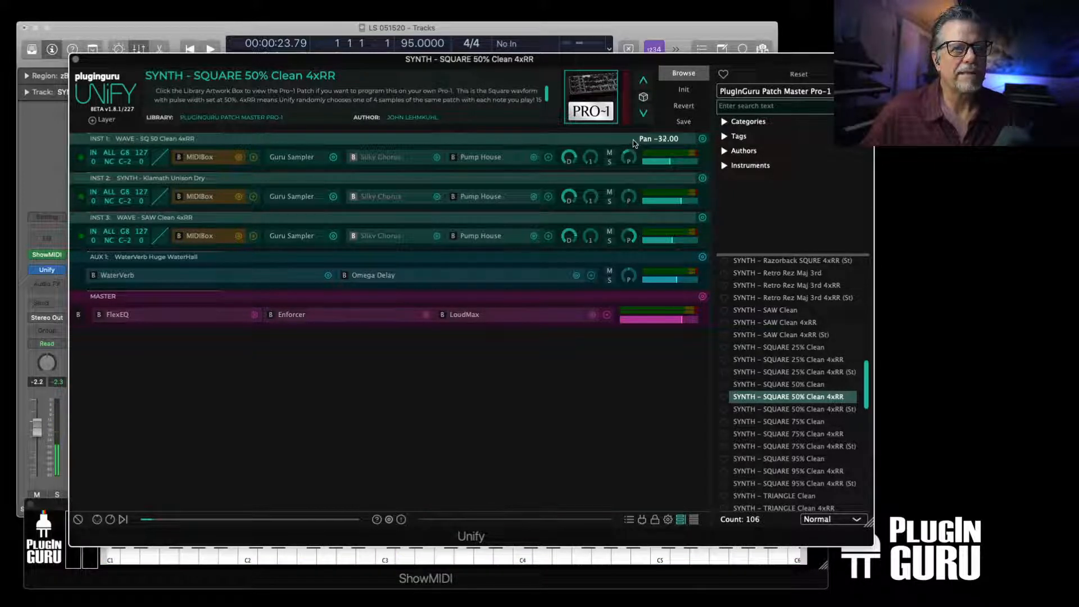
{"action": "left_click_drag", "start_coordinate": [630, 234], "coordinate": [627, 255]}
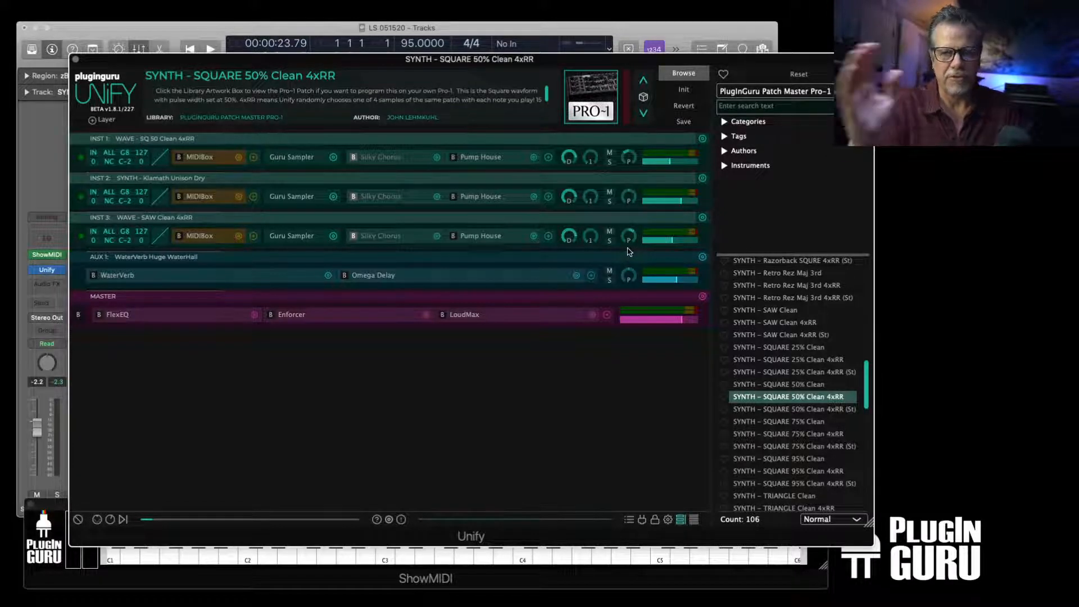
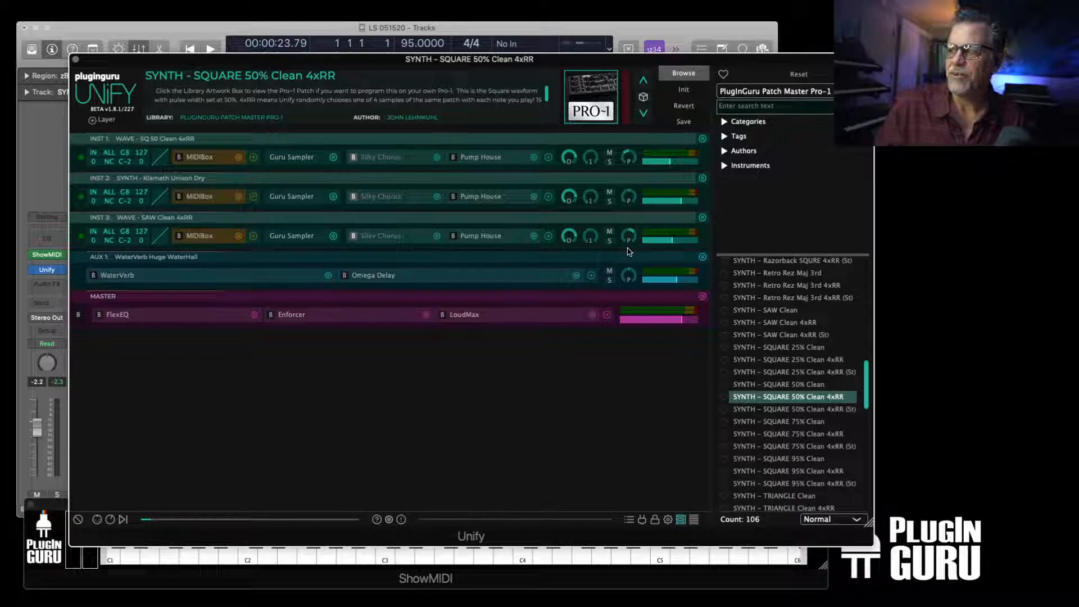
Examine which sample folders and sounds the Guru Samplers of INST 3 and INST 2 offer for their selected libraries
{"action": "double_click", "coordinate": [292, 239]}
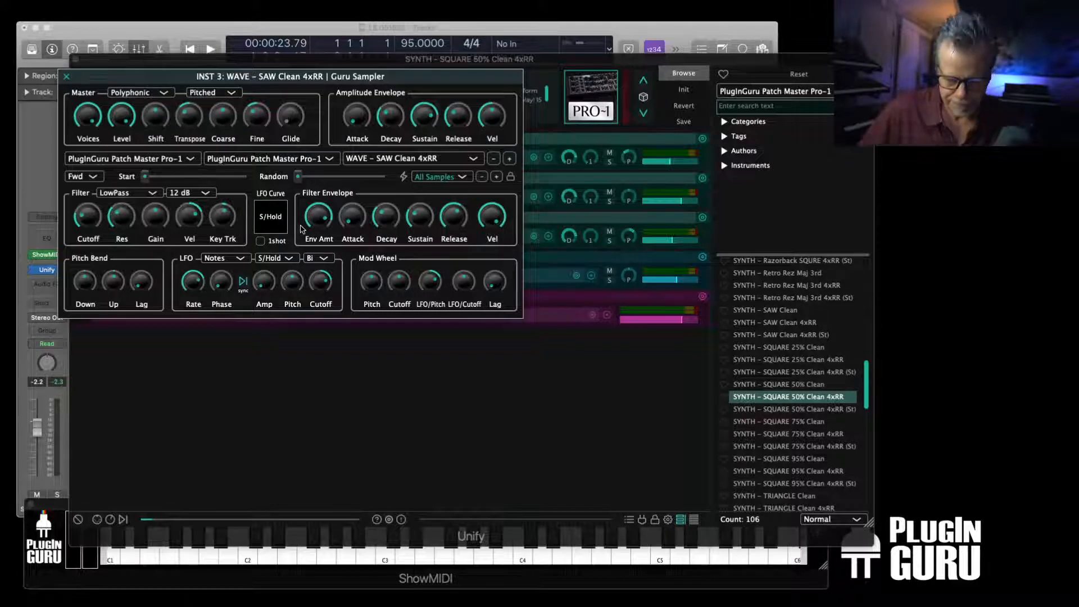
{"action": "left_click", "coordinate": [242, 160]}
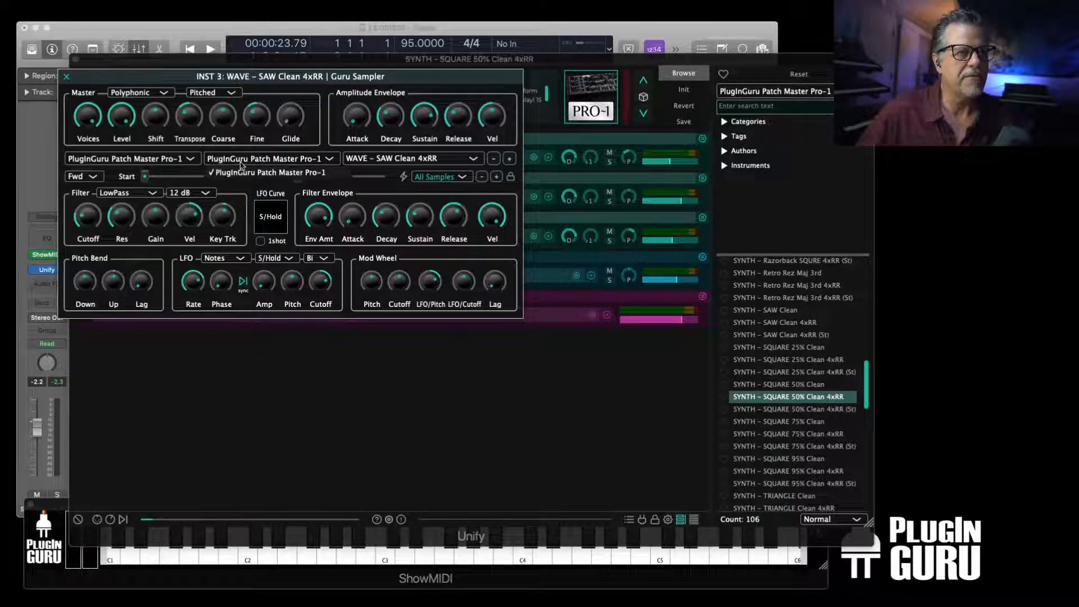
{"action": "left_click", "coordinate": [236, 194]}
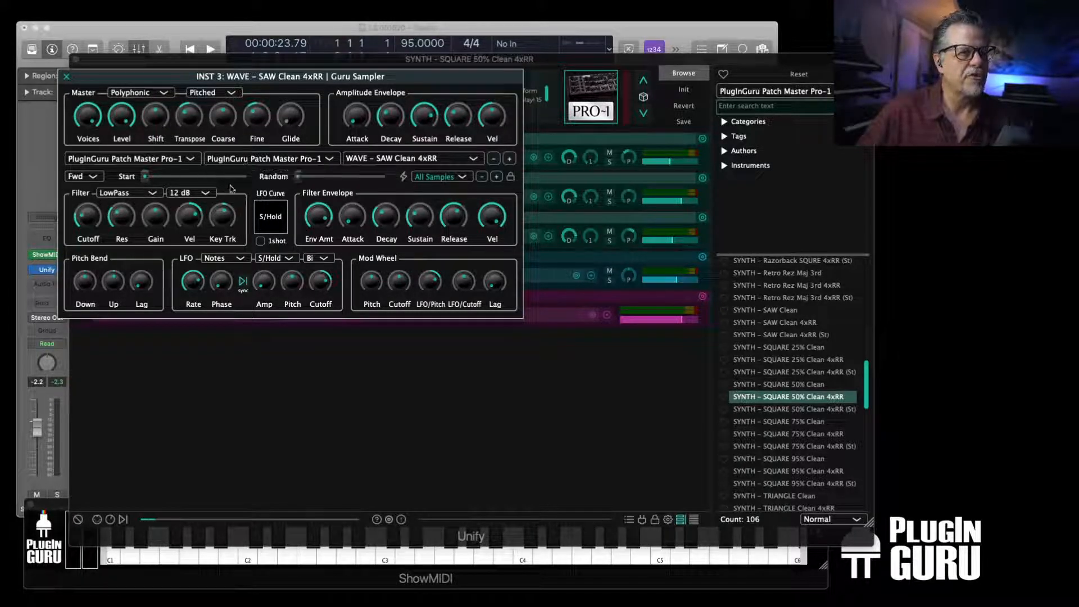
{"action": "left_click", "coordinate": [66, 76]}
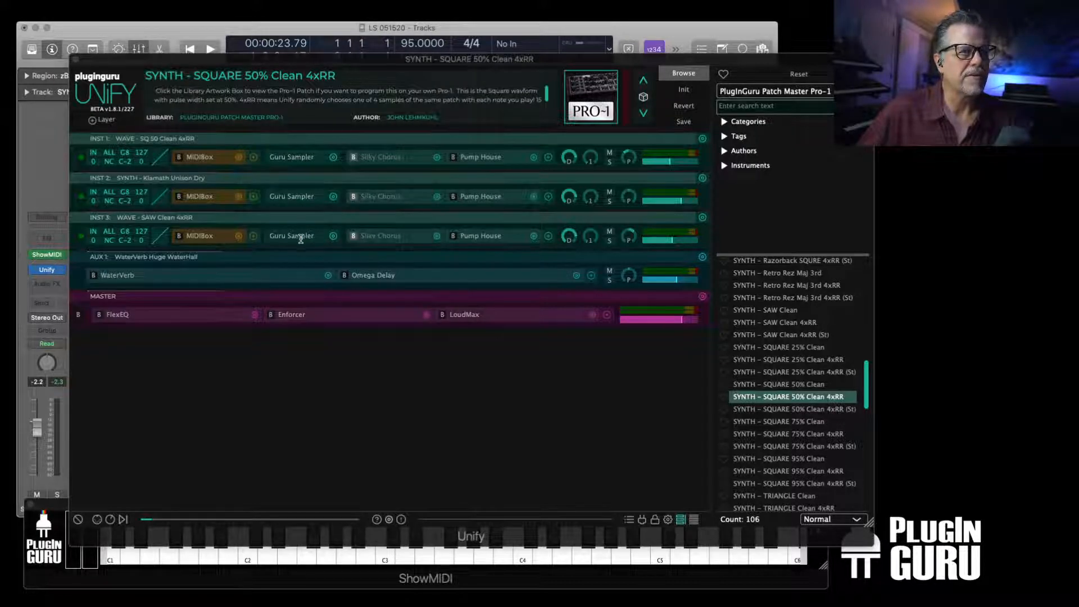
{"action": "double_click", "coordinate": [298, 196]}
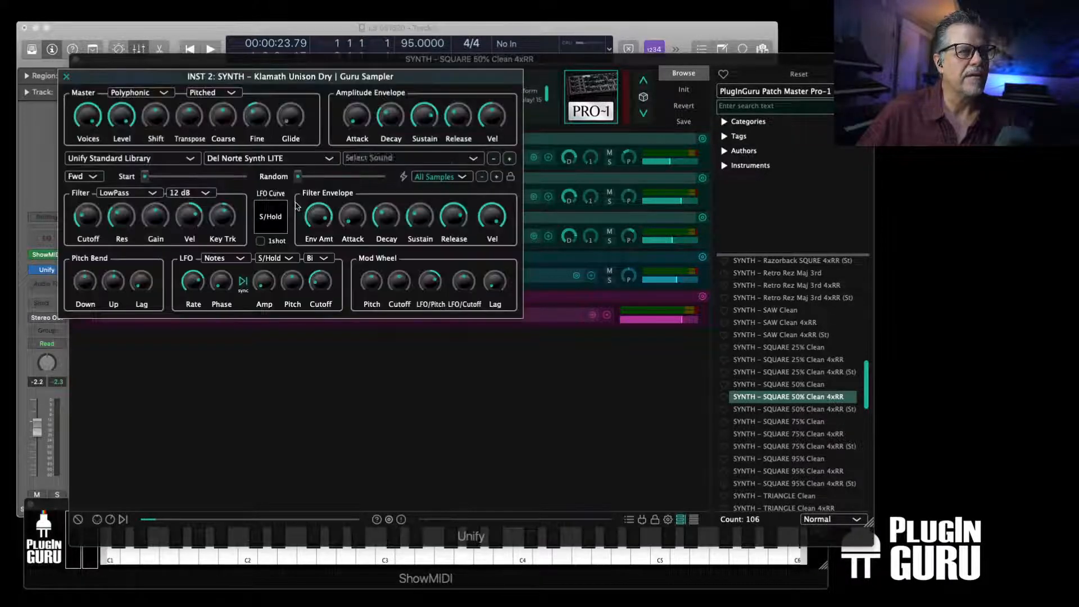
{"action": "left_click", "coordinate": [265, 158]}
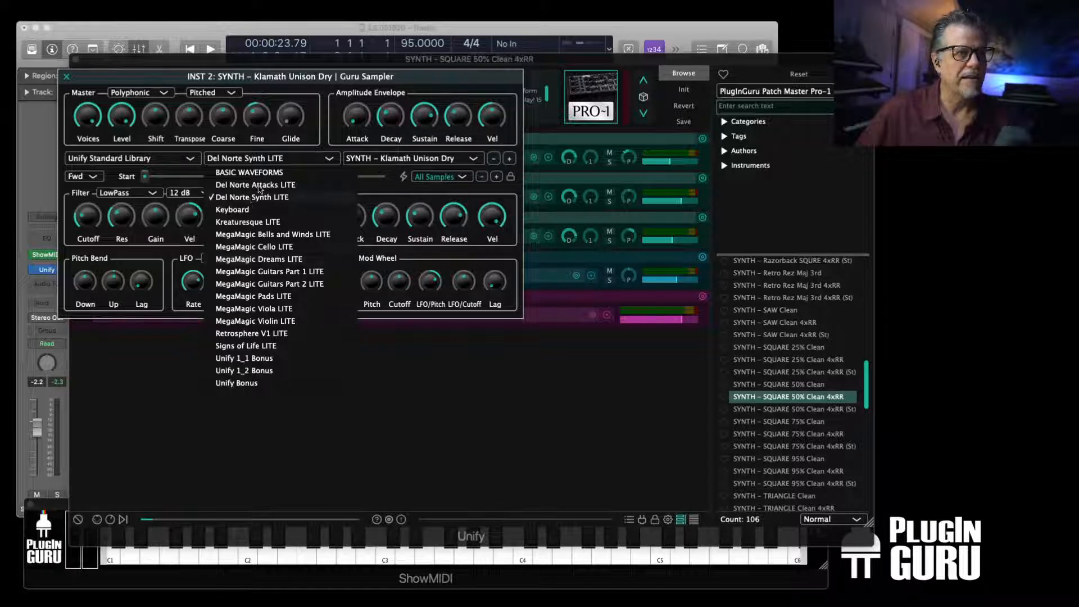
{"action": "left_click", "coordinate": [430, 89]}
{"action": "left_click", "coordinate": [415, 159]}
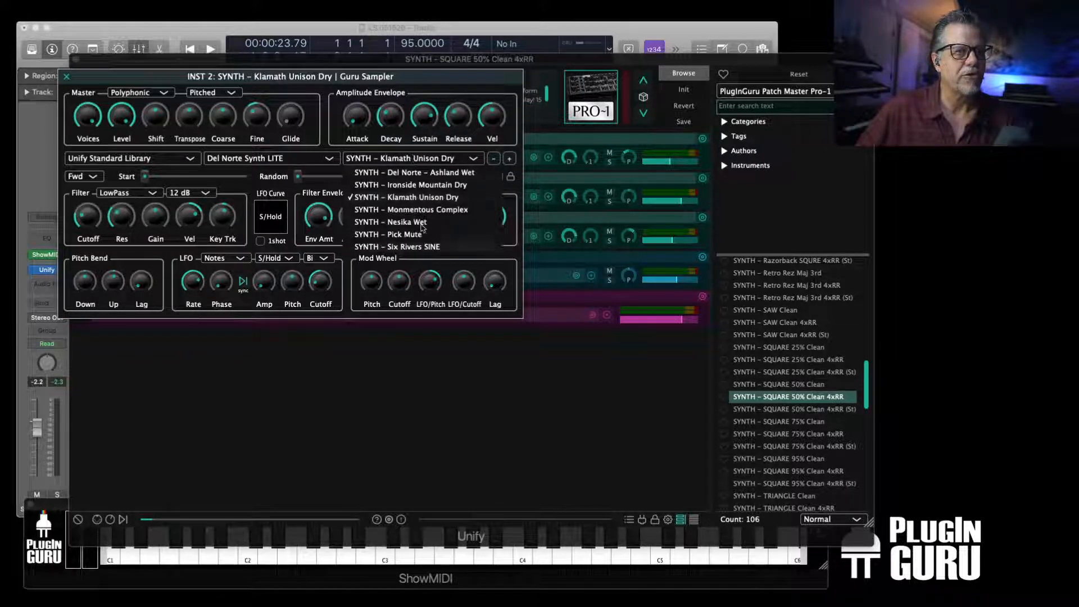
{"action": "left_click", "coordinate": [219, 176]}
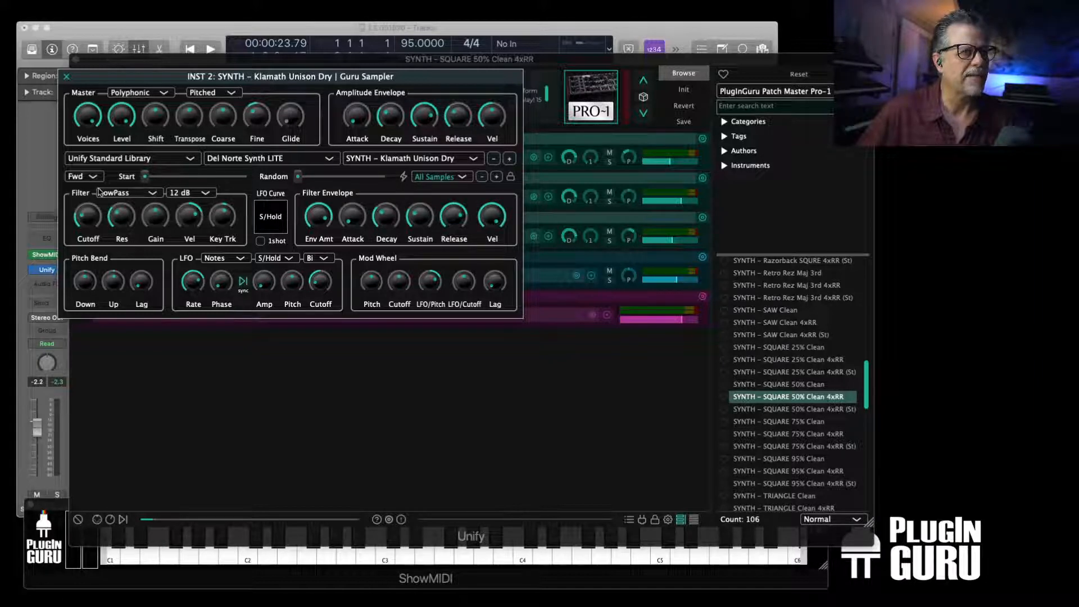
Switch the INST 2 Guru Sampler to the PlugInGuru Del Norte EDM Chill library and examine the sounds it offers
{"action": "left_click", "coordinate": [116, 161]}
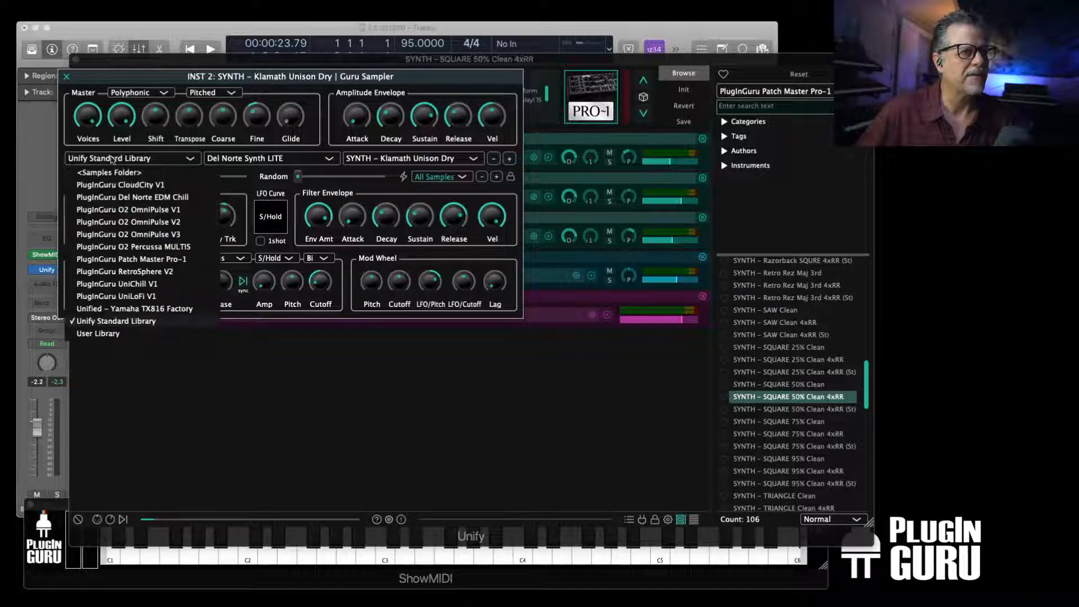
{"action": "left_click", "coordinate": [155, 198]}
{"action": "left_click", "coordinate": [401, 157]}
{"action": "scroll", "coordinate": [433, 390], "scroll_direction": "down", "scroll_amount": 5}
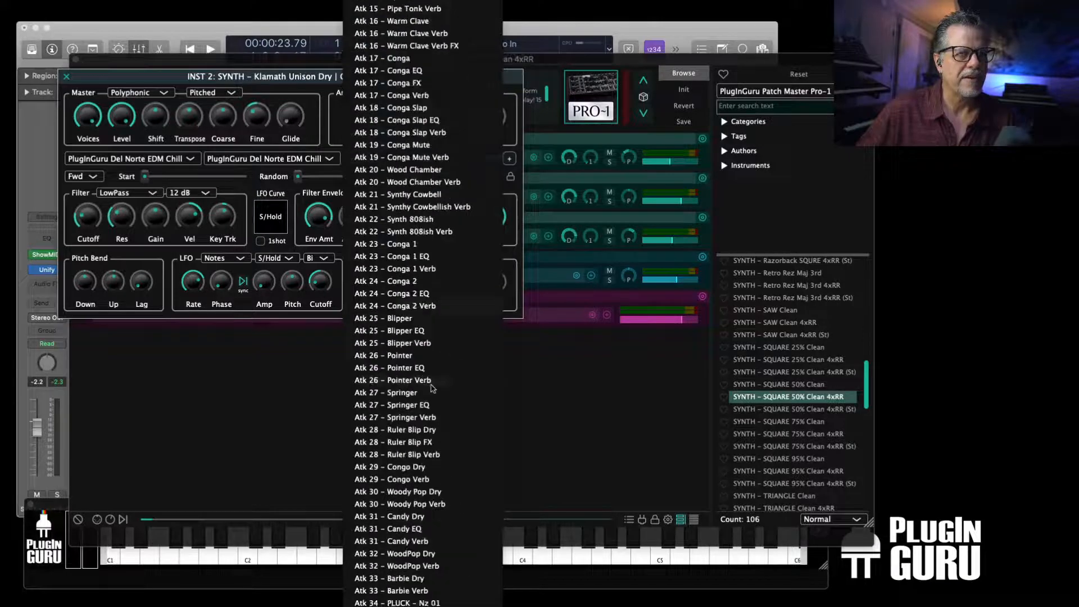
{"action": "scroll", "coordinate": [432, 390], "scroll_direction": "down", "scroll_amount": 10}
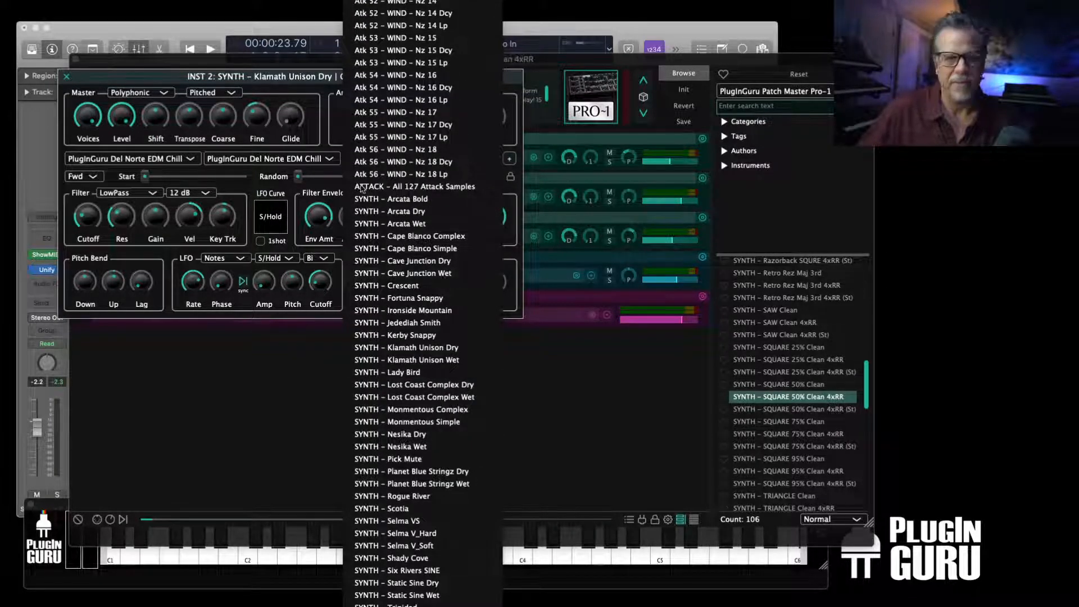
{"action": "left_click", "coordinate": [279, 192]}
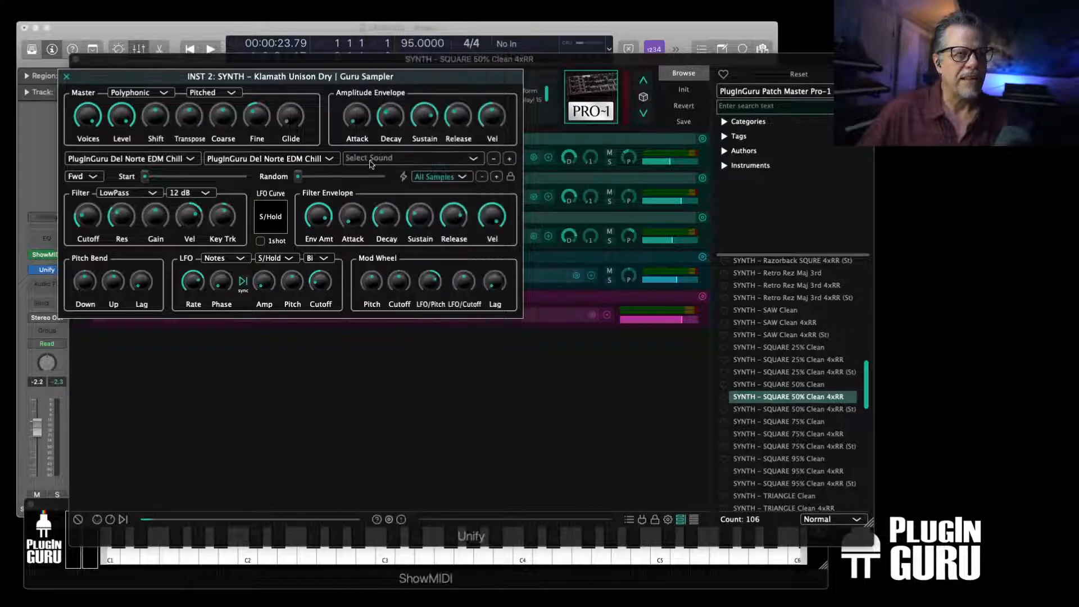
Load SYNTH - Klamath Unison Dry from Del Norte Synth LITE in the Unify Standard Library into INST 2 and close its sampler window
{"action": "left_click", "coordinate": [143, 160]}
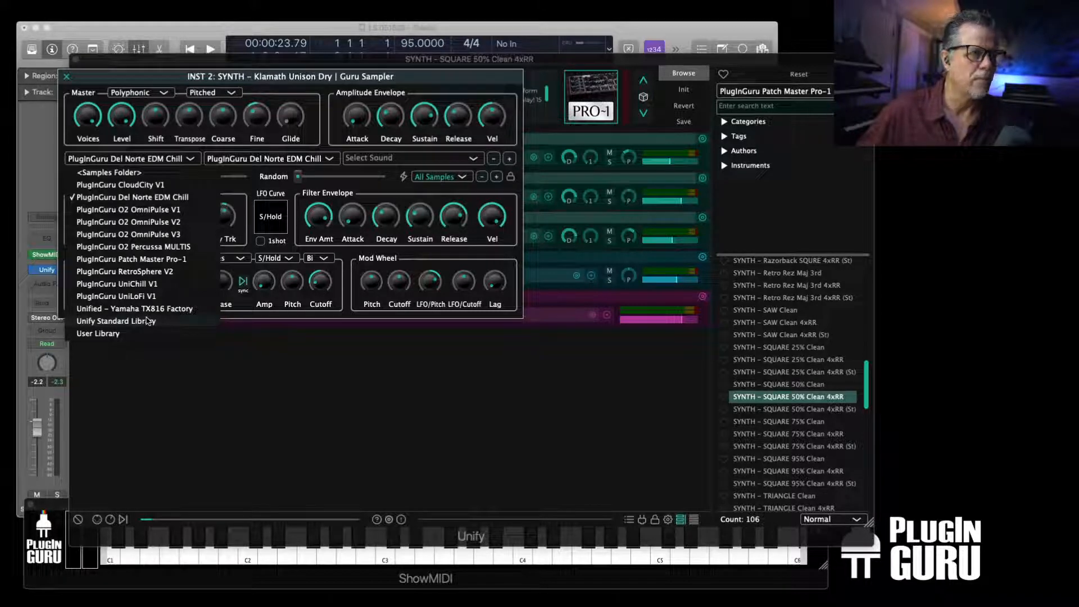
{"action": "left_click", "coordinate": [116, 321]}
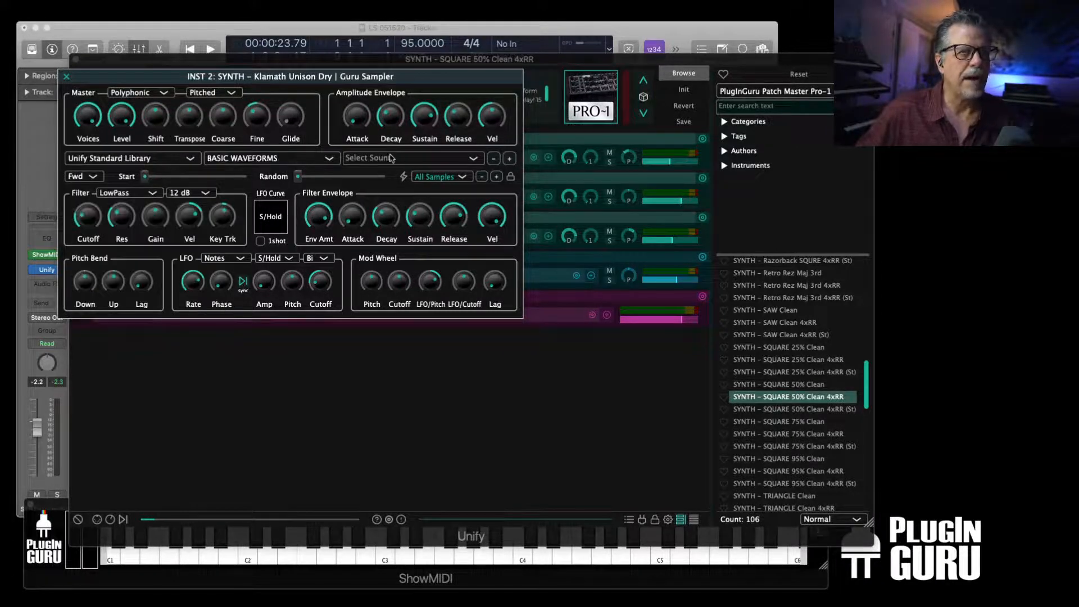
{"action": "left_click", "coordinate": [263, 157]}
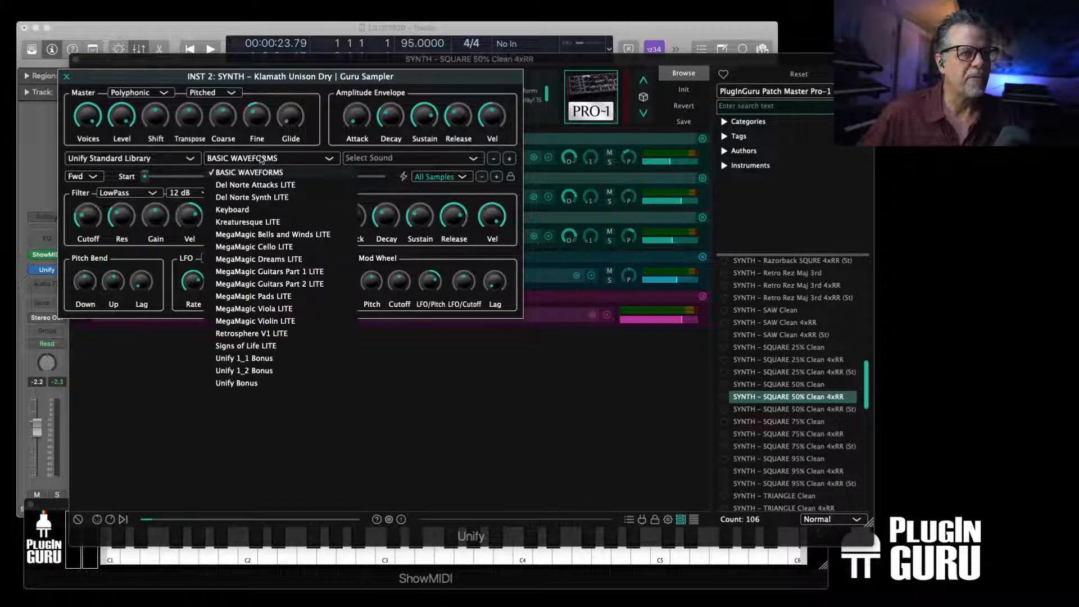
{"action": "left_click", "coordinate": [261, 198]}
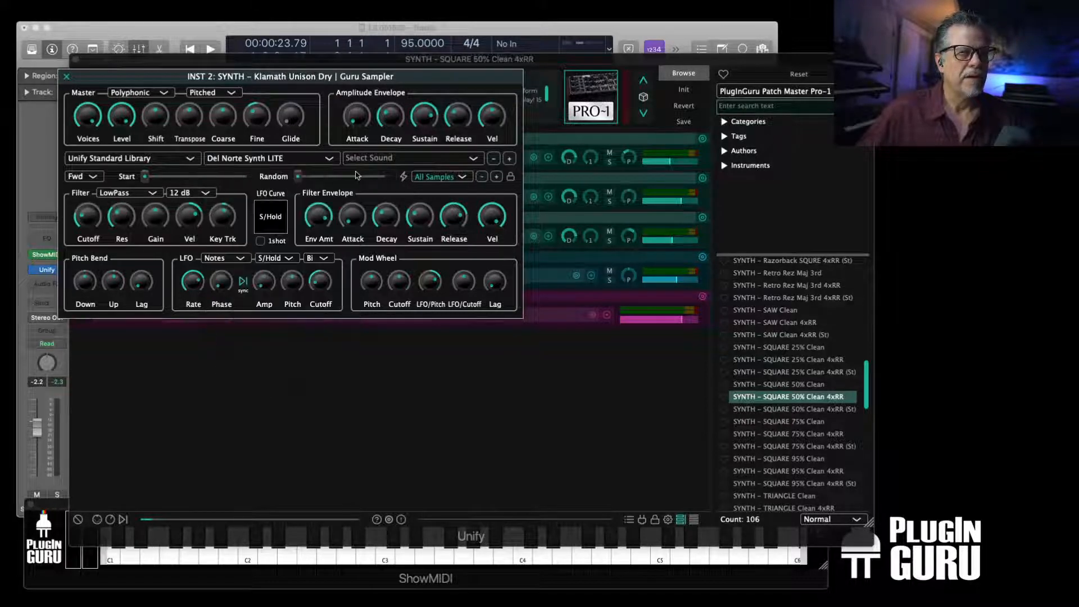
{"action": "left_click", "coordinate": [374, 159]}
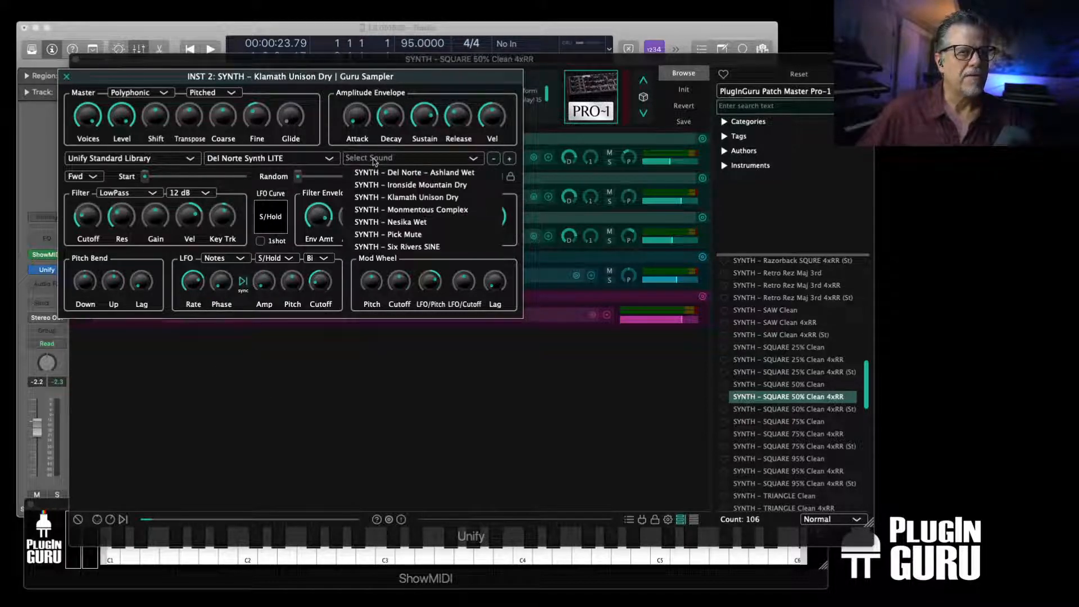
{"action": "left_click", "coordinate": [412, 199]}
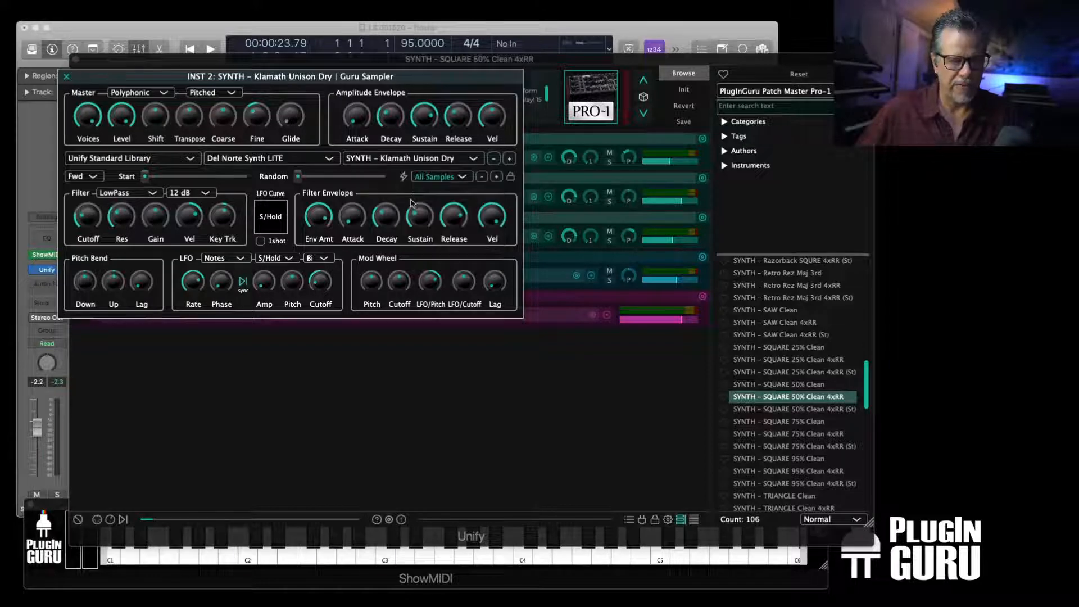
{"action": "left_click", "coordinate": [66, 76]}
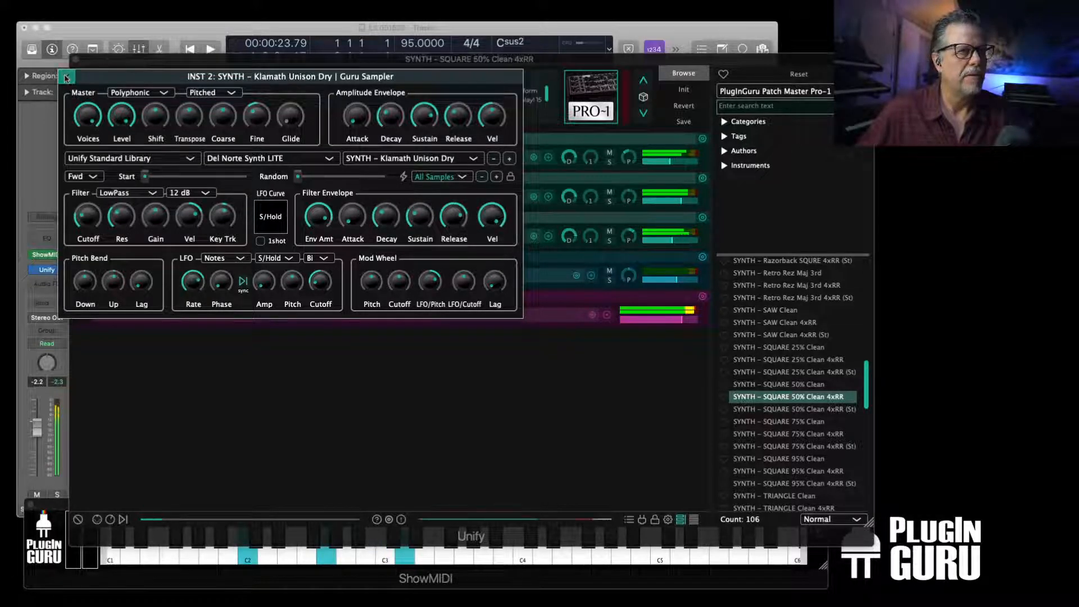
Raise the INST 2 layer's send level to the AUX 1 effects layer
{"action": "left_click", "coordinate": [656, 202]}
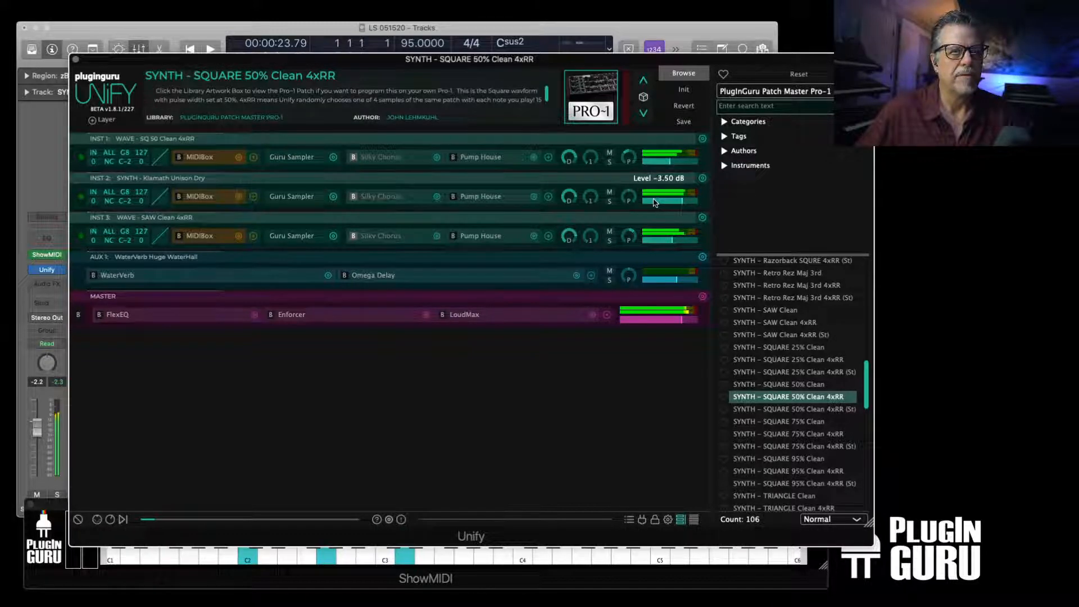
{"action": "scroll", "coordinate": [592, 197], "scroll_direction": "down", "scroll_amount": 5}
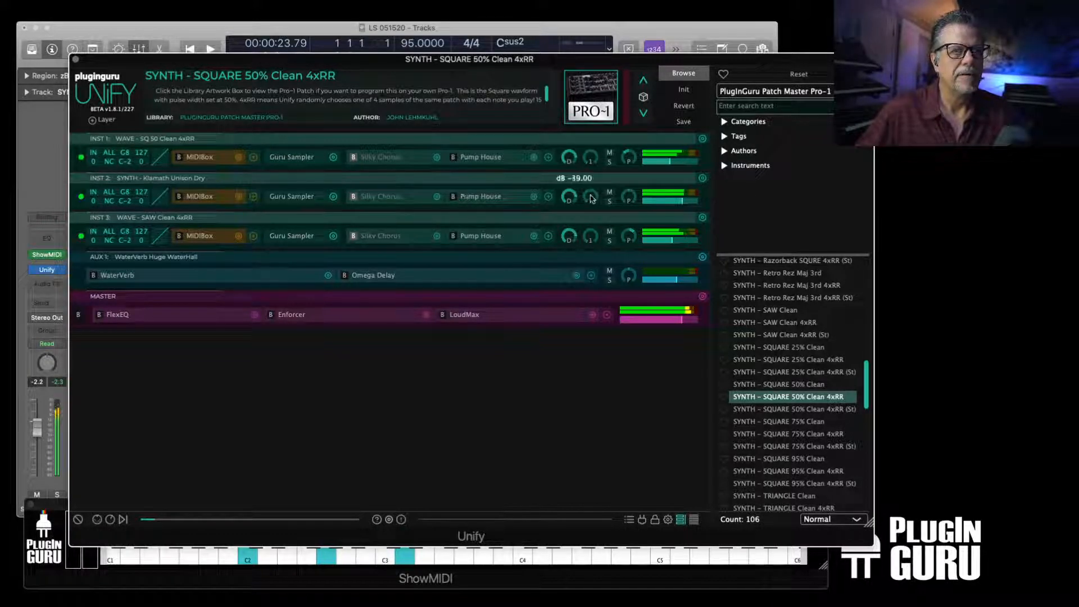
{"action": "left_click_drag", "start_coordinate": [595, 170], "coordinate": [594, 166]}
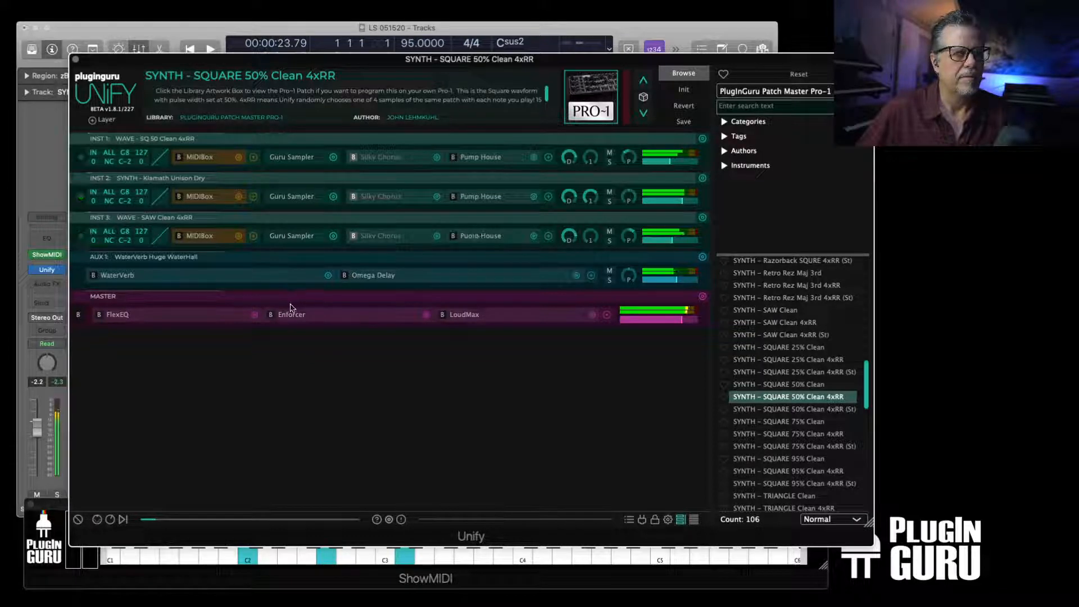
Swap the WaterVerb effect on the AUX 1 layer for the Unify Standard reverb ZenVerb
{"action": "left_click", "coordinate": [336, 277]}
{"action": "mouse_move", "coordinate": [414, 284]}
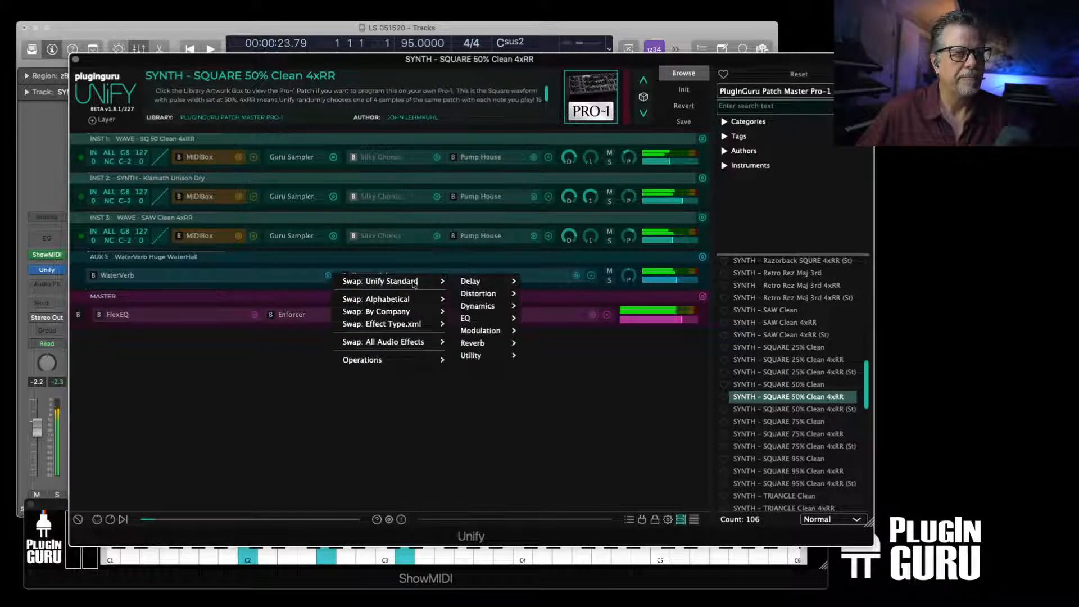
{"action": "mouse_move", "coordinate": [515, 344]}
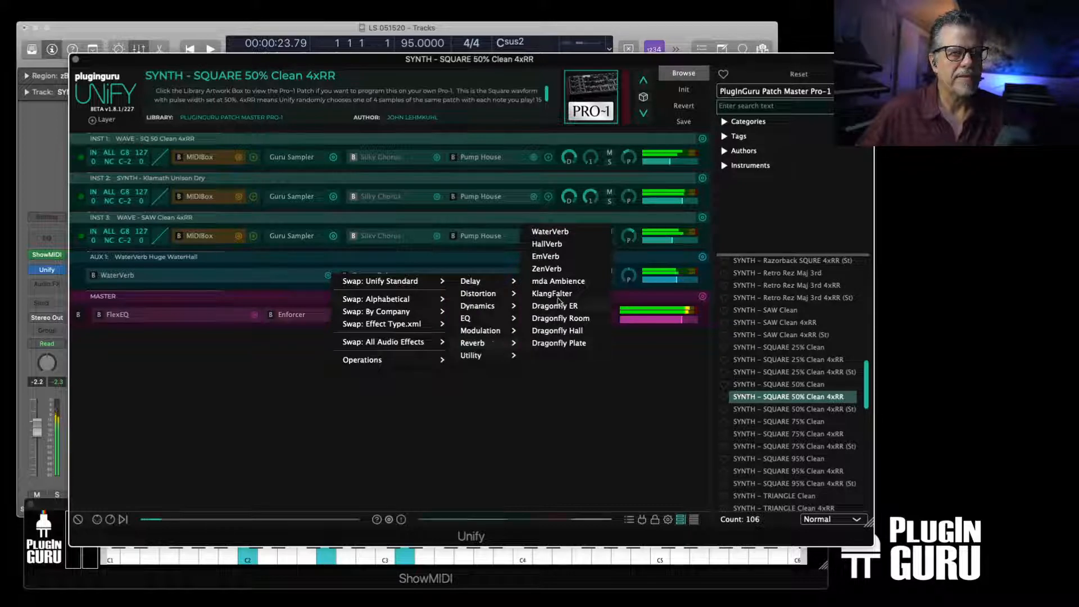
{"action": "left_click", "coordinate": [553, 269]}
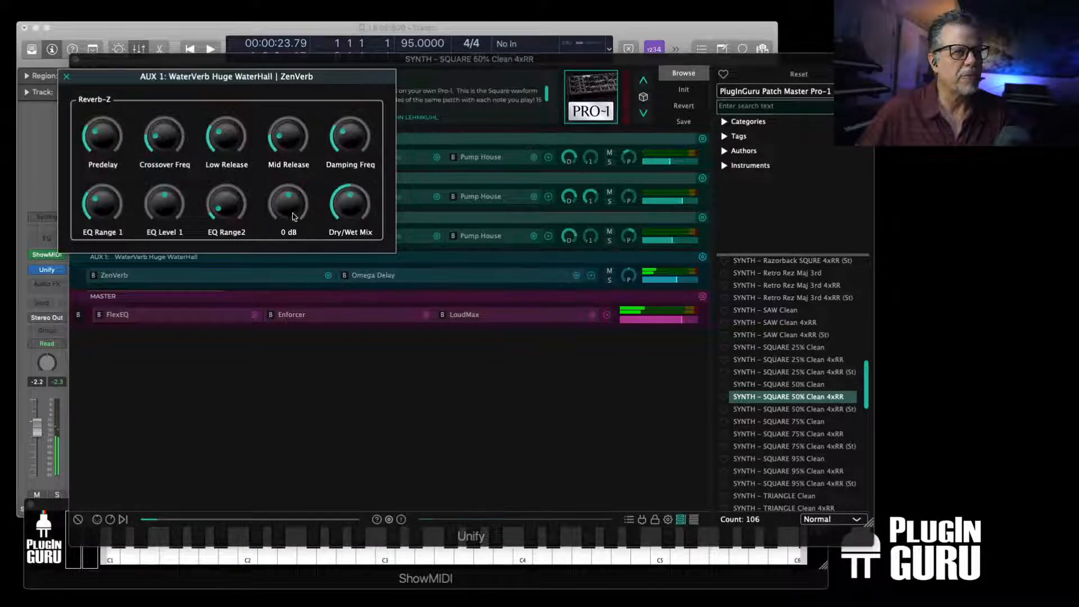
Set ZenVerb's EQ Level 2 to 9 dB and its Mid Release to 2.9 sec
{"action": "left_click_drag", "start_coordinate": [294, 216], "coordinate": [299, 195]}
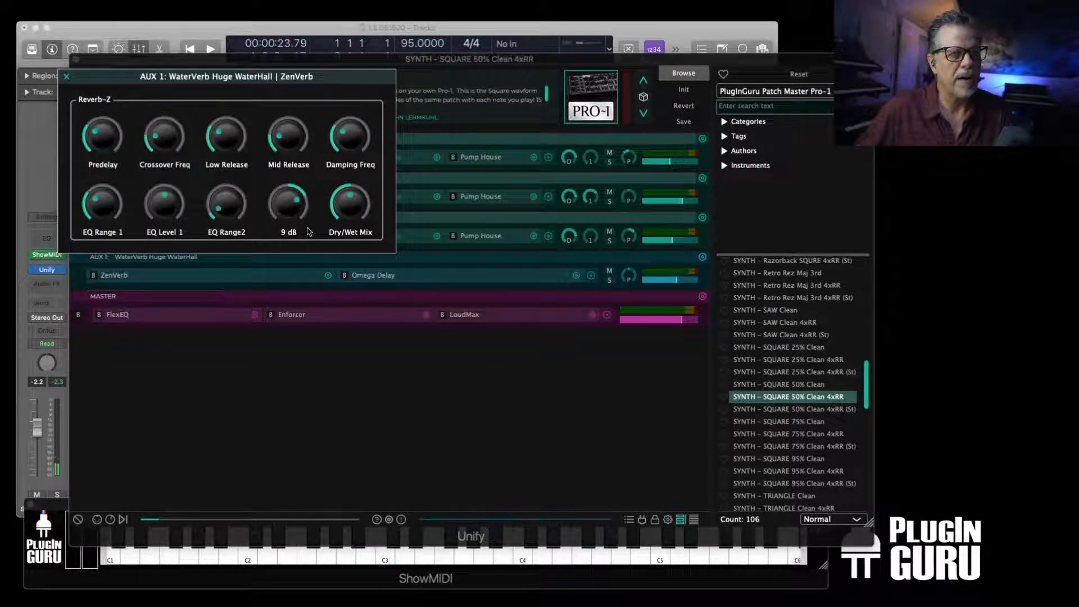
{"action": "mouse_move", "coordinate": [229, 221]}
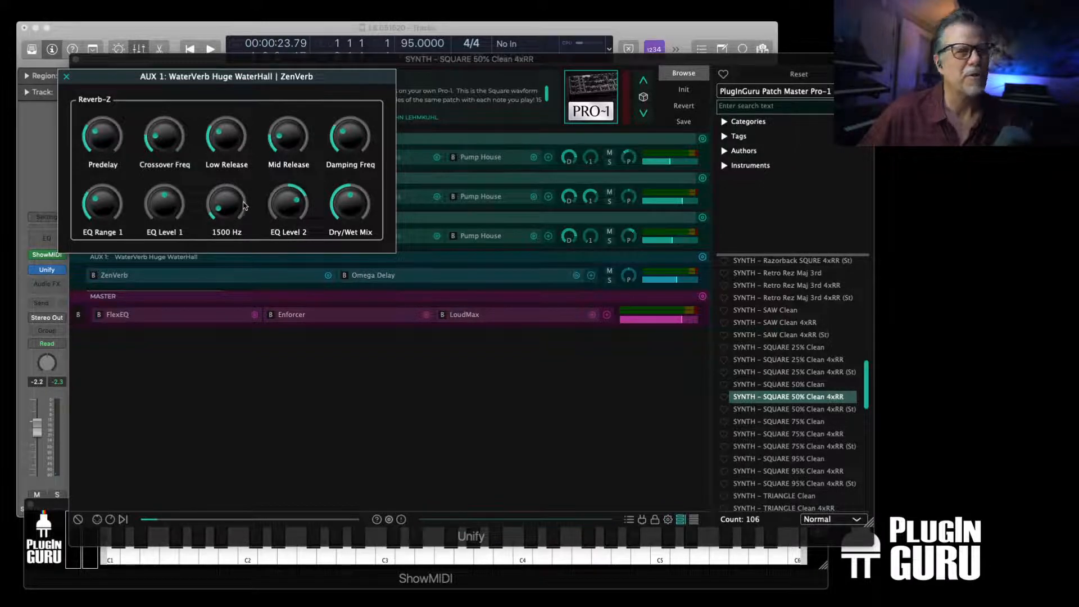
{"action": "left_click_drag", "start_coordinate": [285, 149], "coordinate": [287, 143]}
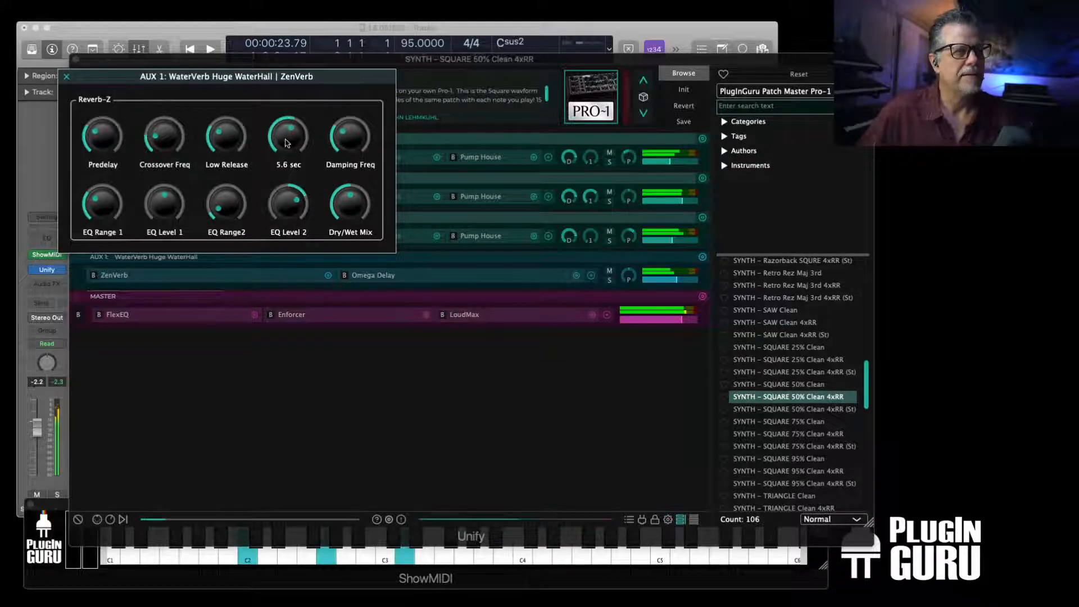
{"action": "mouse_move", "coordinate": [294, 141]}
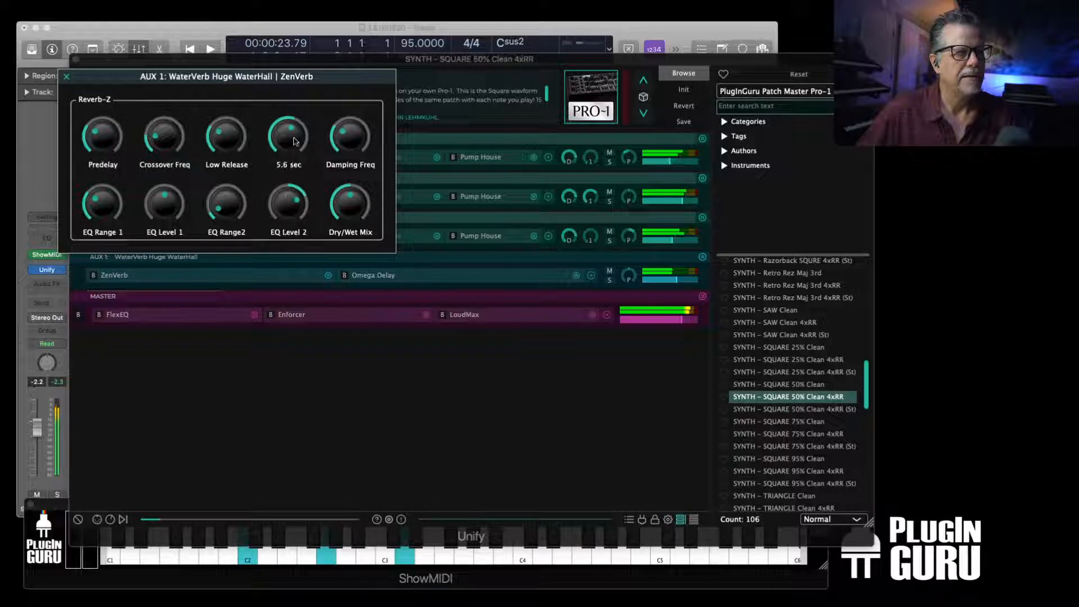
{"action": "left_click_drag", "start_coordinate": [288, 155], "coordinate": [285, 165]}
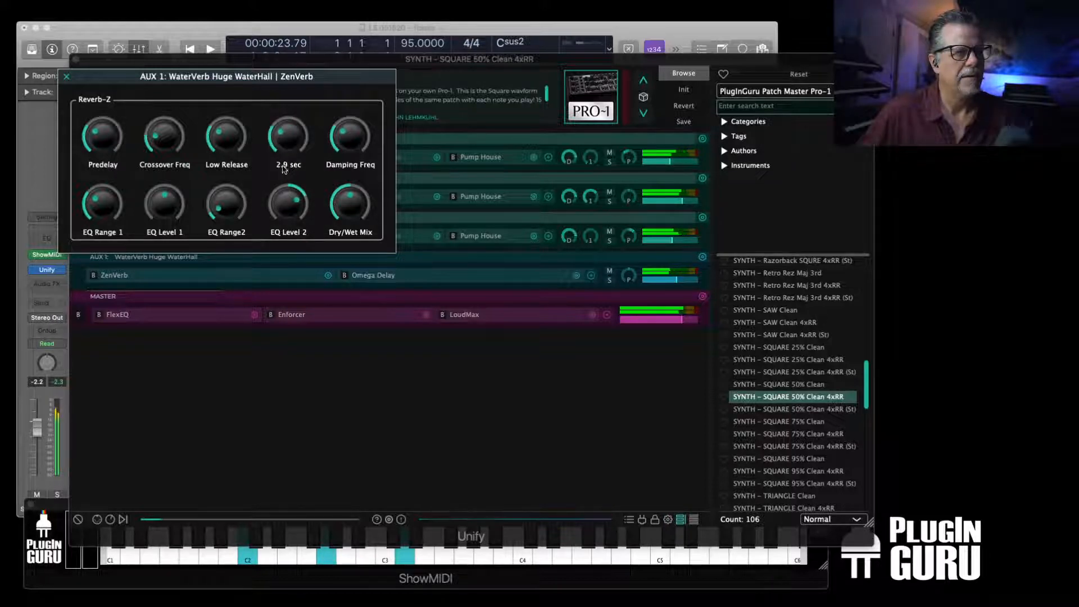
Set ZenVerb's EQ Level 2 to 12 dB and raise its EQ Range2, EQ Range 1 and EQ Level 1
{"action": "mouse_move", "coordinate": [298, 206]}
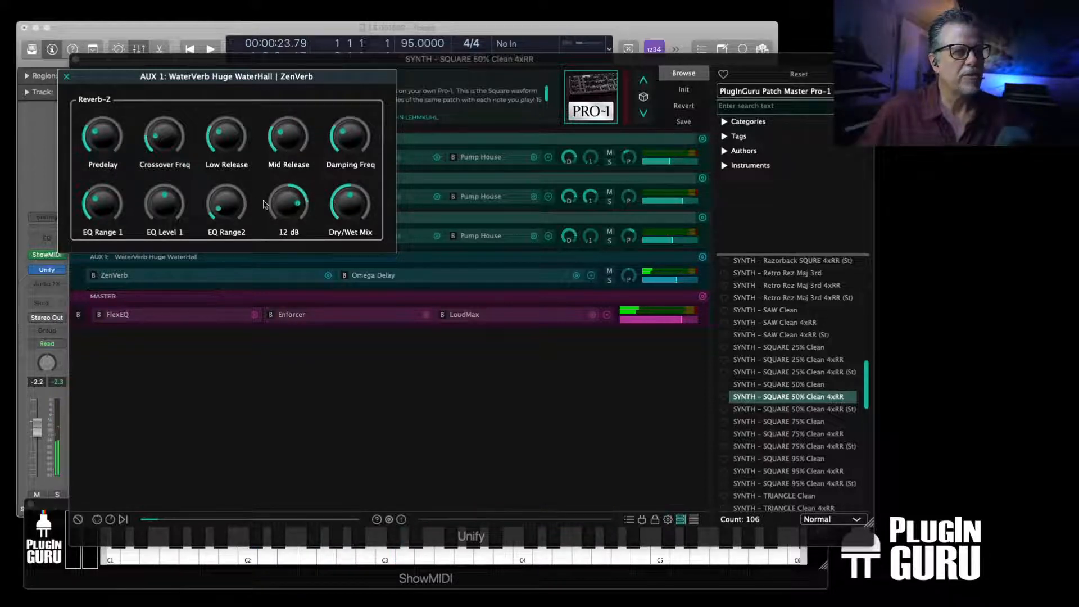
{"action": "left_click_drag", "start_coordinate": [236, 209], "coordinate": [245, 169]}
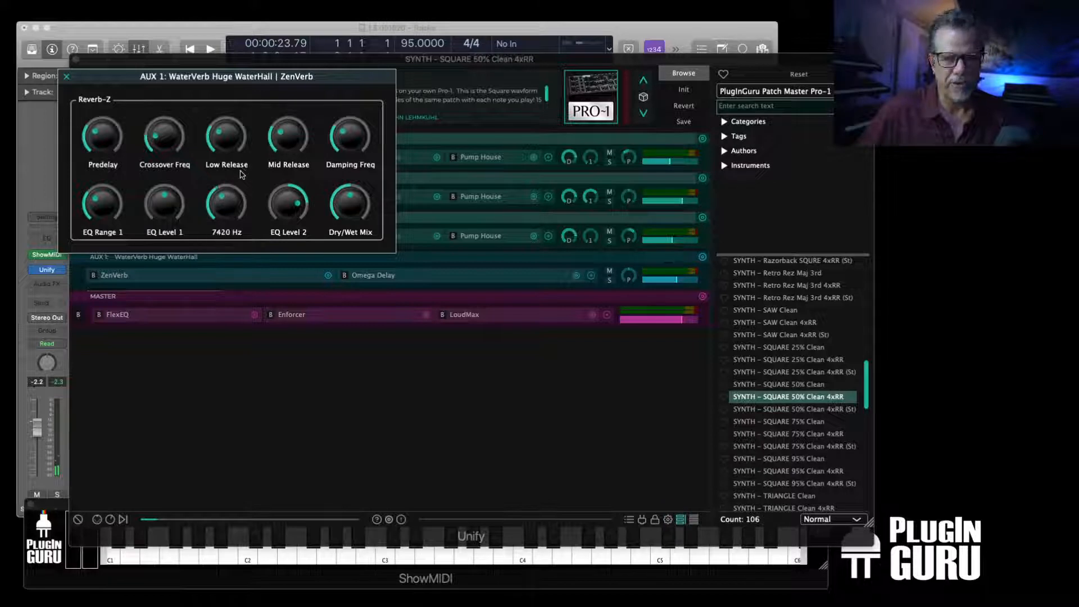
{"action": "mouse_move", "coordinate": [150, 146]}
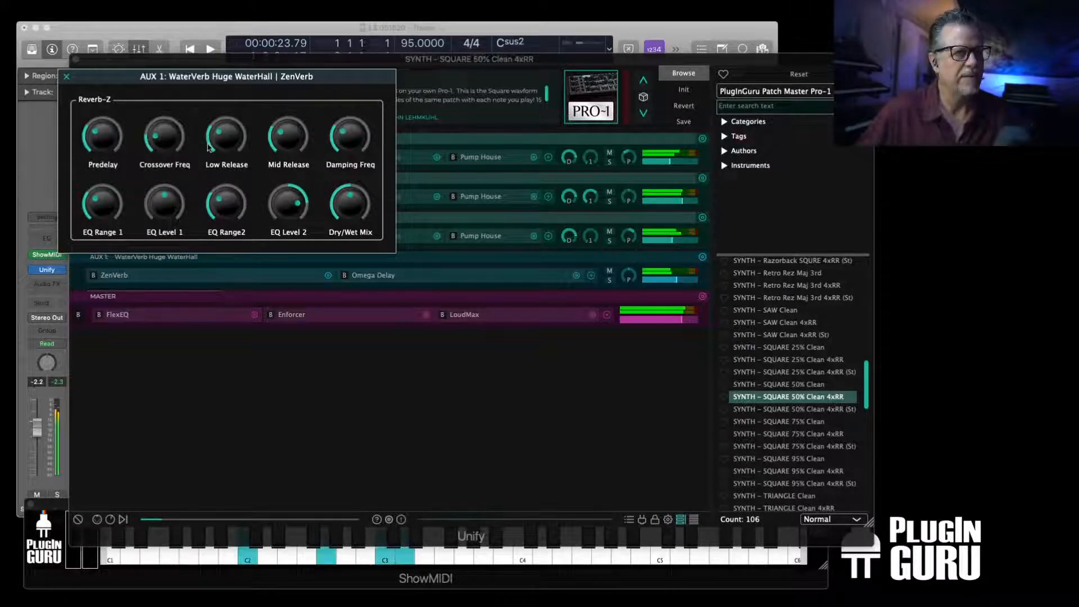
{"action": "mouse_move", "coordinate": [279, 159]}
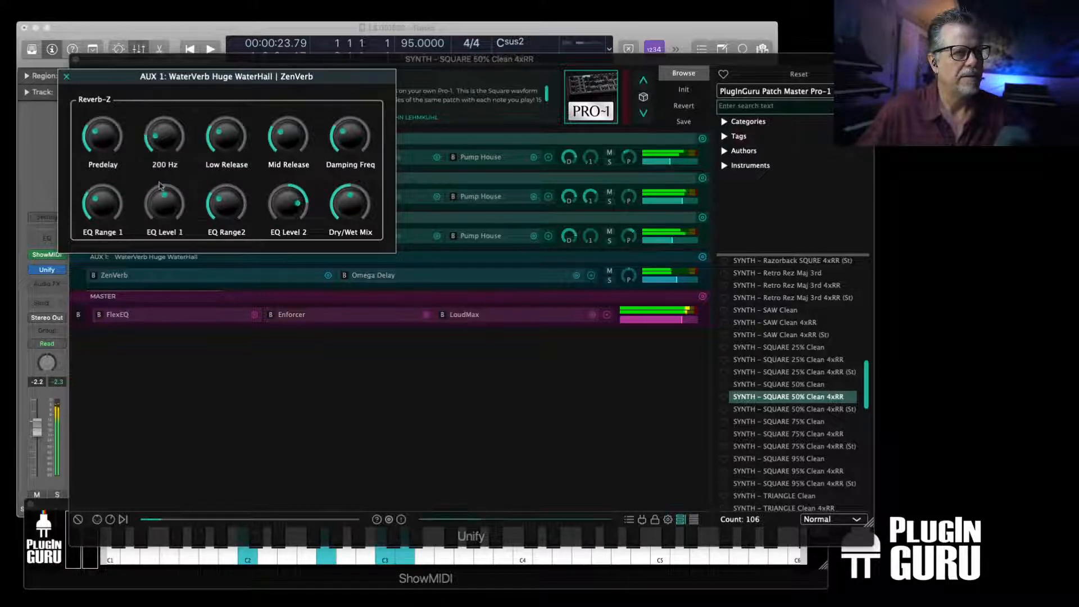
{"action": "left_click_drag", "start_coordinate": [163, 194], "coordinate": [162, 177]}
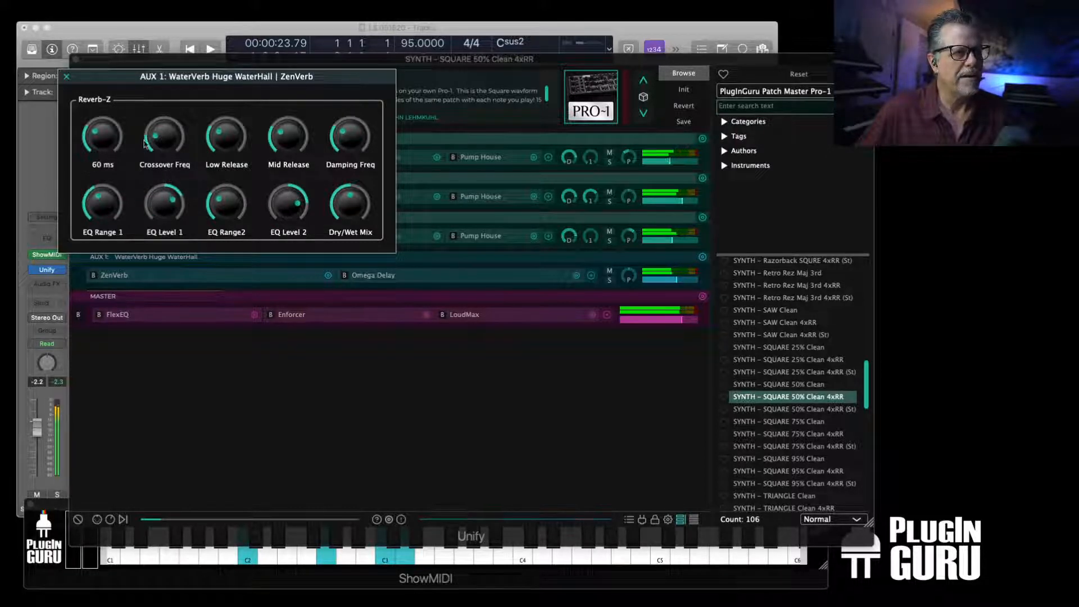
Raise ZenVerb's Crossover Freq and Low Release, shorten Mid Release to about 1.3 sec, and close the effect window
{"action": "mouse_move", "coordinate": [238, 134]}
{"action": "left_click_drag", "start_coordinate": [238, 135], "coordinate": [233, 121]}
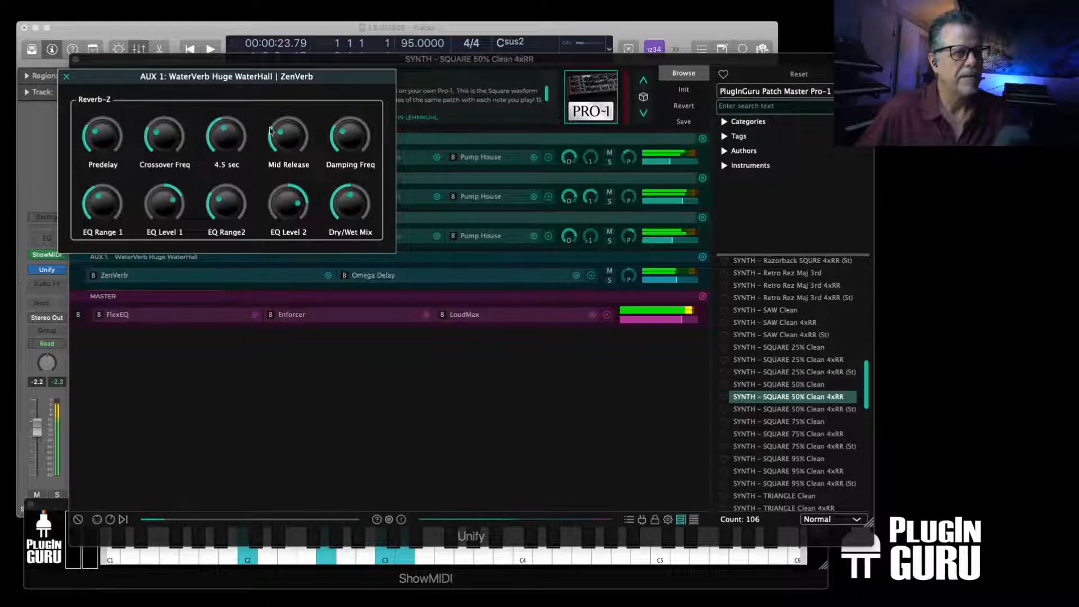
{"action": "mouse_move", "coordinate": [302, 137]}
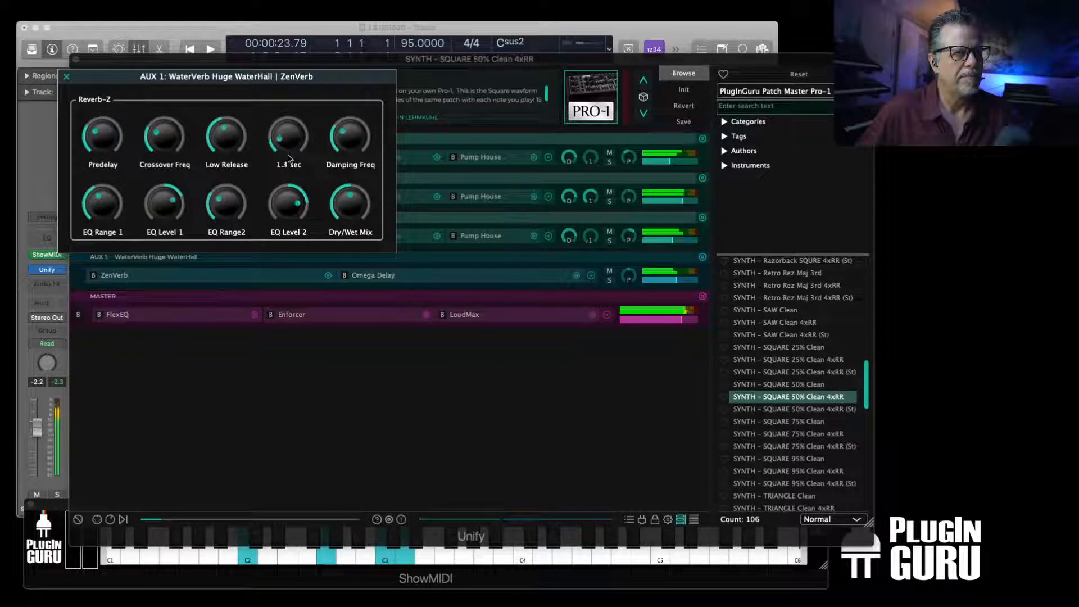
{"action": "mouse_move", "coordinate": [230, 142]}
{"action": "left_click_drag", "start_coordinate": [230, 141], "coordinate": [230, 147]}
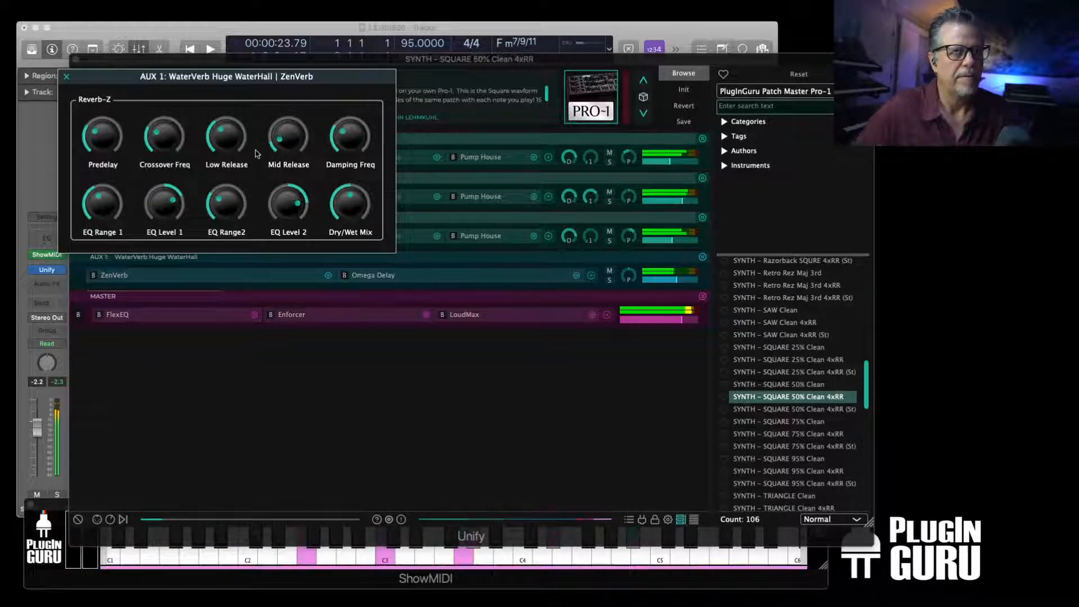
{"action": "left_click", "coordinate": [66, 77]}
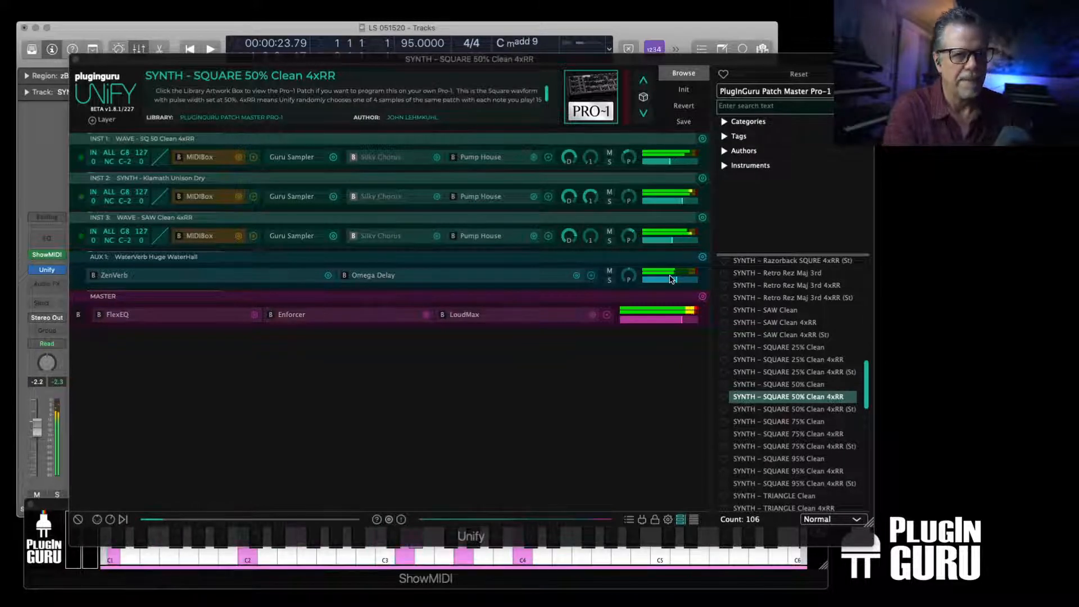
{"action": "left_click", "coordinate": [785, 91]}
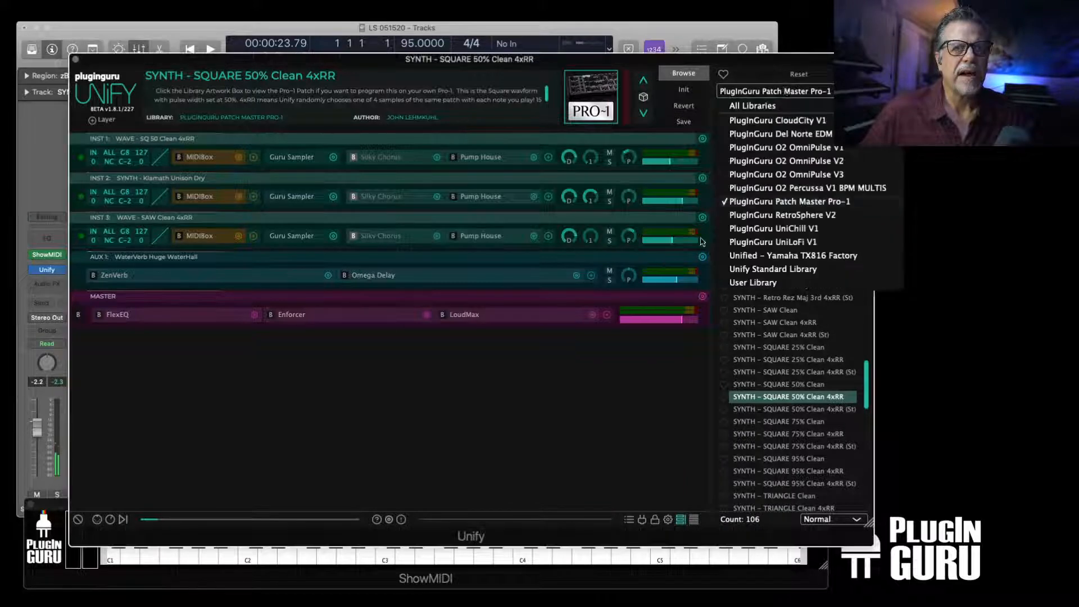
{"action": "left_click", "coordinate": [566, 436]}
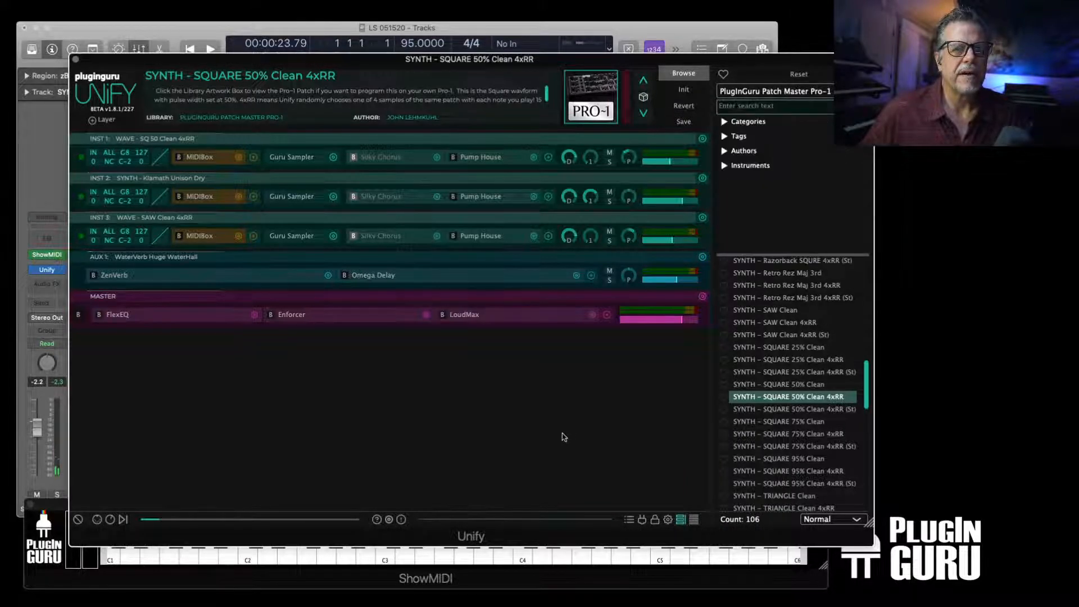
{"action": "left_click", "coordinate": [795, 92]}
Switch to the Logic Pro Tracks window and play the recorded part to audition the layered patch
{"action": "left_click", "coordinate": [729, 36]}
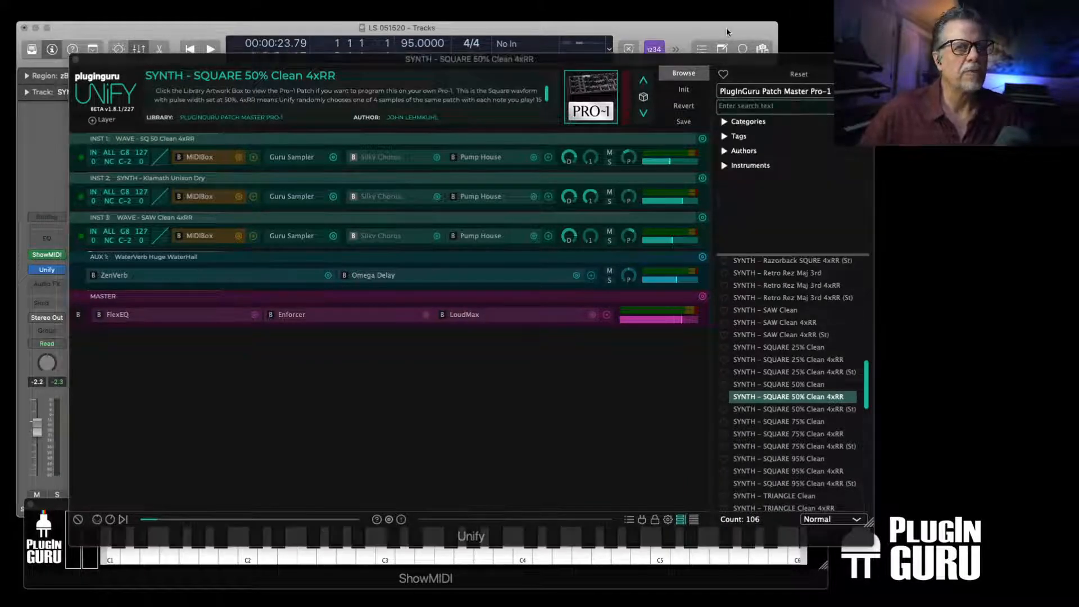
{"action": "key", "text": "space"}
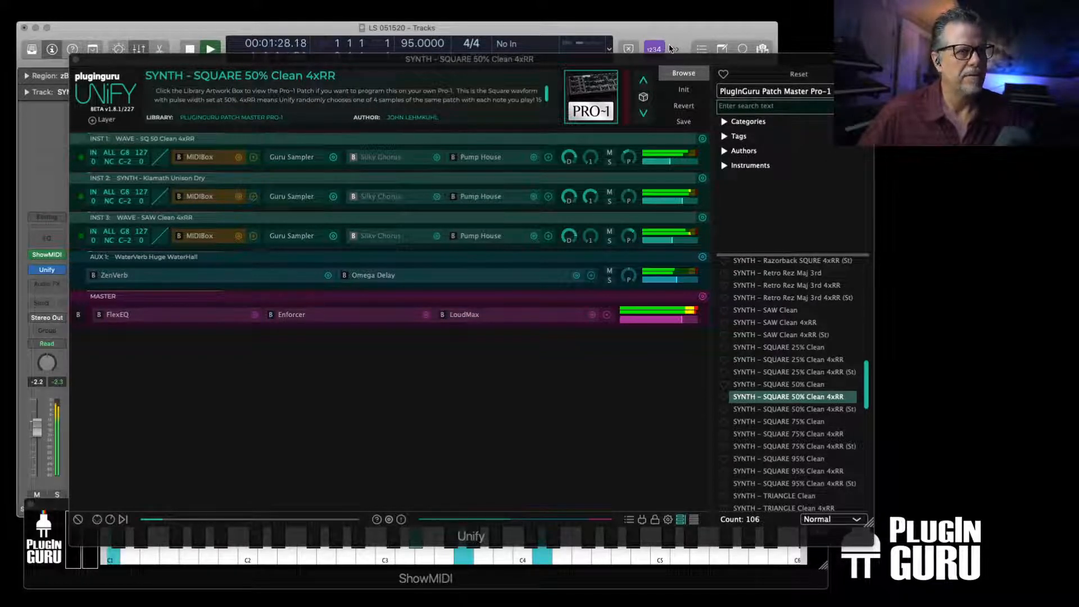
Stop playback, add a FlexEQ to the INST 1 square layer, and raise its High Shelf Gain
{"action": "mouse_move", "coordinate": [670, 206]}
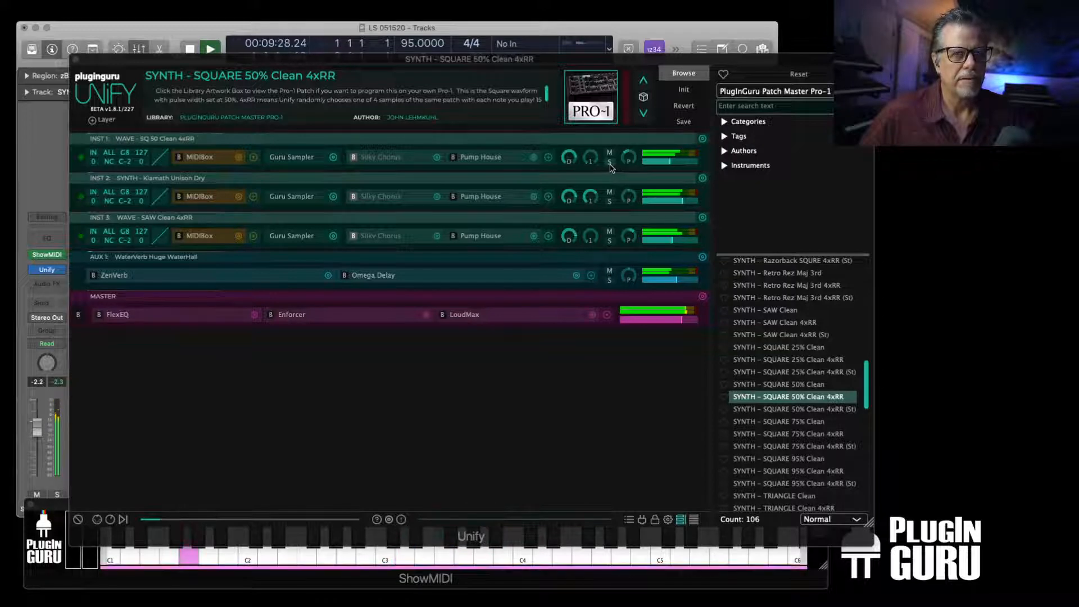
{"action": "key", "text": "space"}
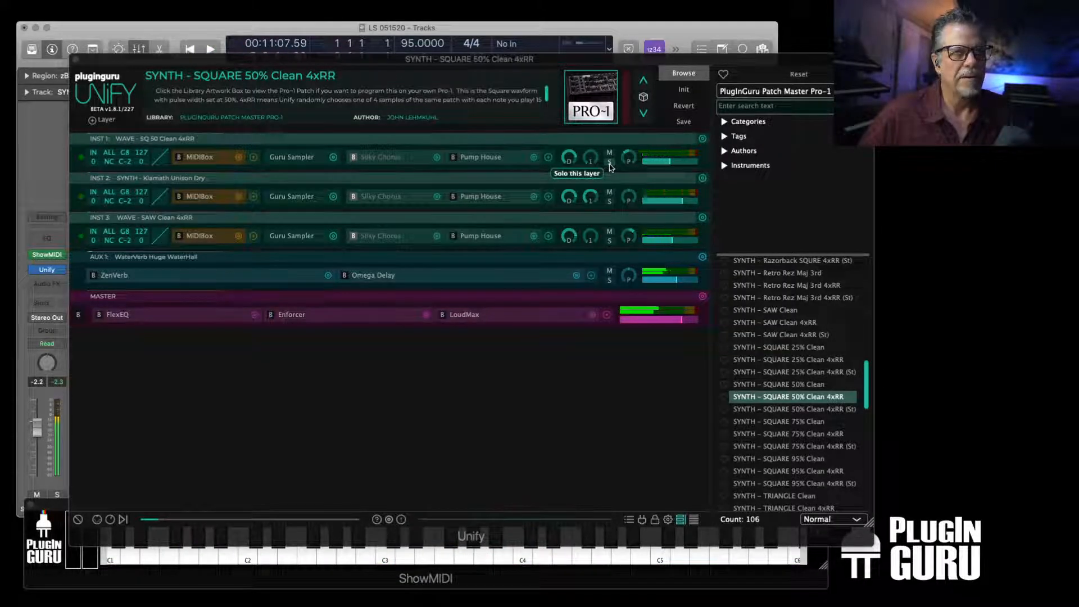
{"action": "left_click", "coordinate": [548, 159]}
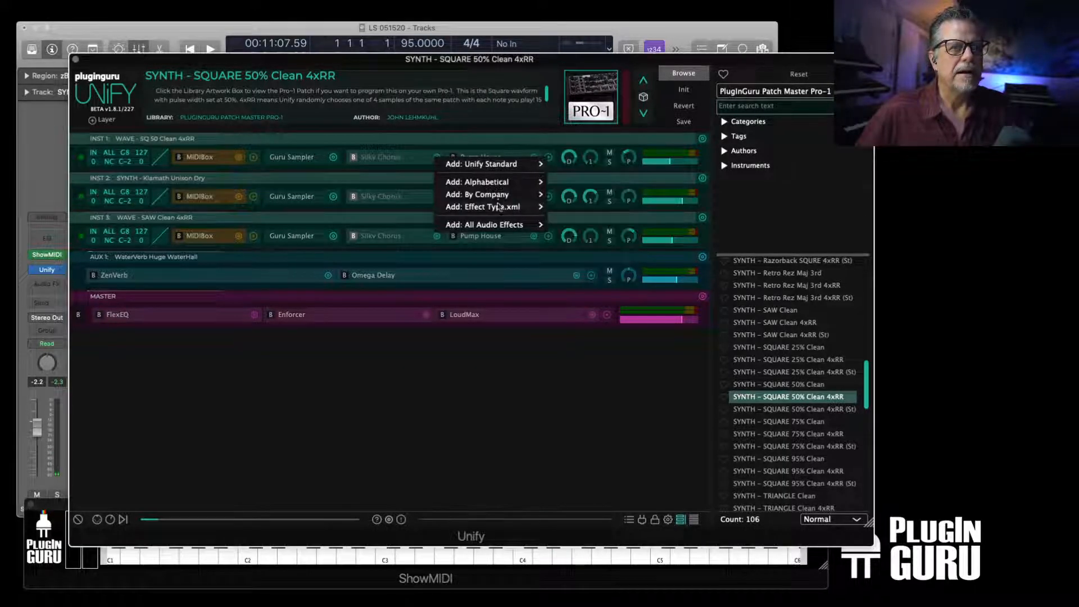
{"action": "mouse_move", "coordinate": [499, 207]}
{"action": "mouse_move", "coordinate": [596, 205]}
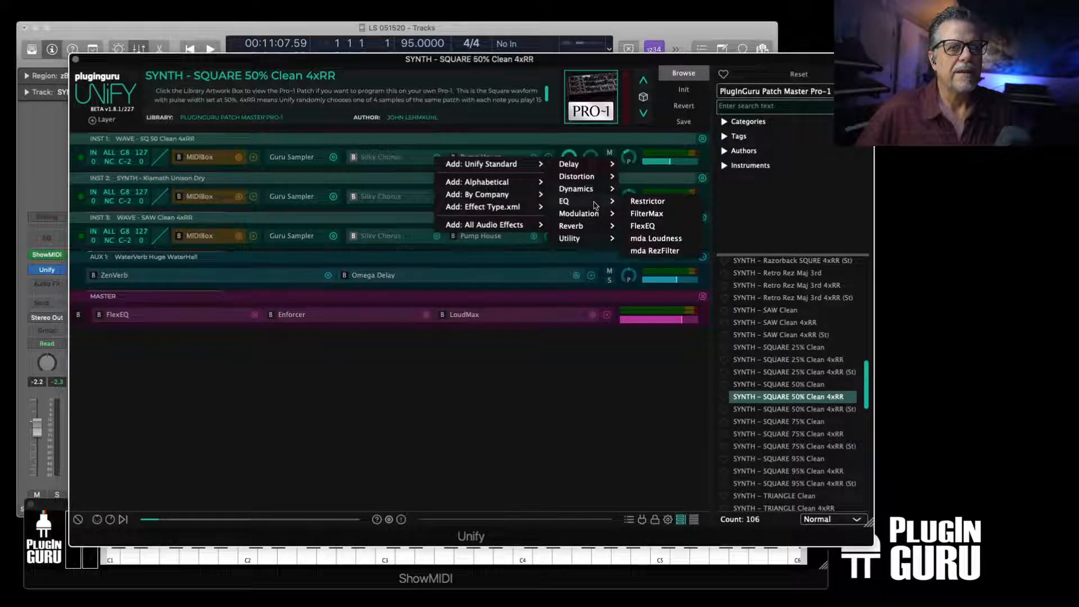
{"action": "left_click", "coordinate": [644, 226]}
{"action": "left_click_drag", "start_coordinate": [163, 328], "coordinate": [172, 310]}
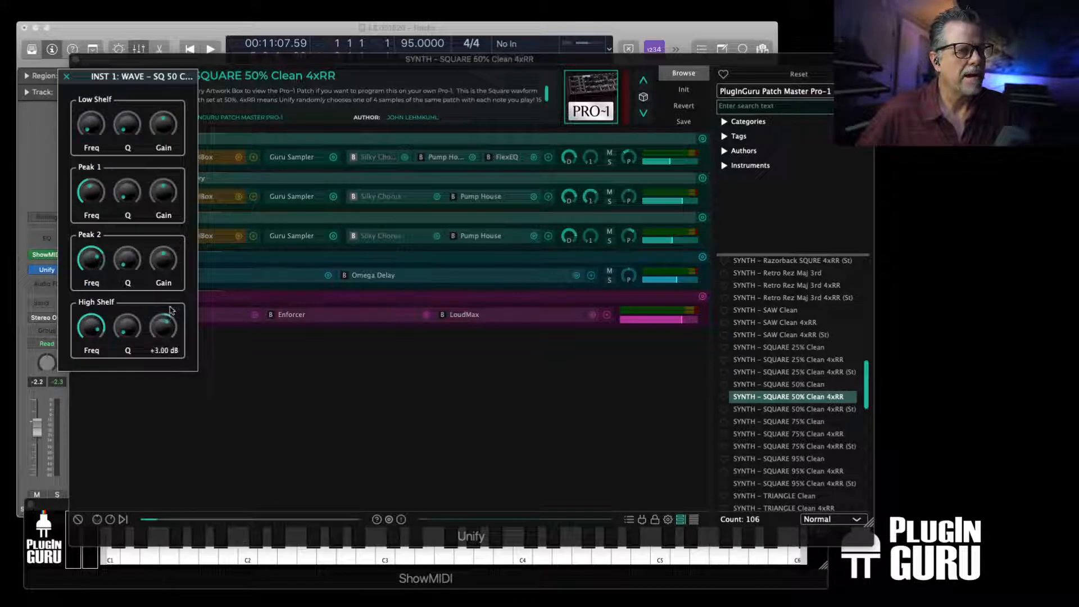
{"action": "mouse_move", "coordinate": [97, 331]}
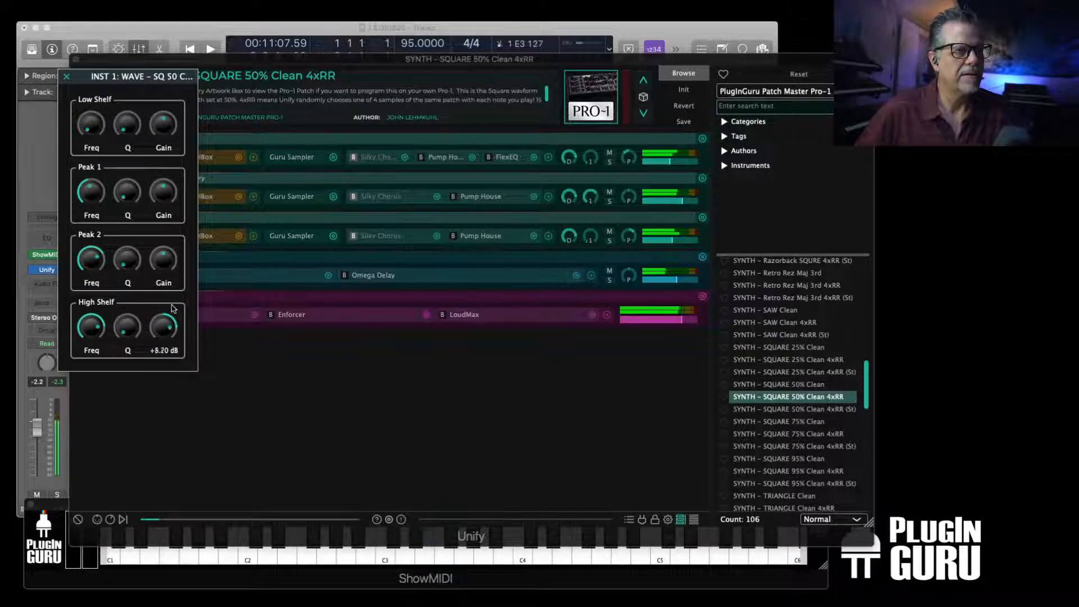
{"action": "mouse_move", "coordinate": [165, 330]}
{"action": "left_mouse_down"}
{"action": "mouse_move", "coordinate": [177, 290]}
{"action": "mouse_move", "coordinate": [178, 325]}
{"action": "left_mouse_up"}
Try out the Peak 2 Gain and Freq in INST 1's FlexEQ and close the effect window
{"action": "left_click_drag", "start_coordinate": [166, 266], "coordinate": [174, 217]}
{"action": "left_click_drag", "start_coordinate": [97, 265], "coordinate": [99, 242]}
{"action": "left_click_drag", "start_coordinate": [166, 260], "coordinate": [167, 323]}
{"action": "left_click", "coordinate": [66, 76]}
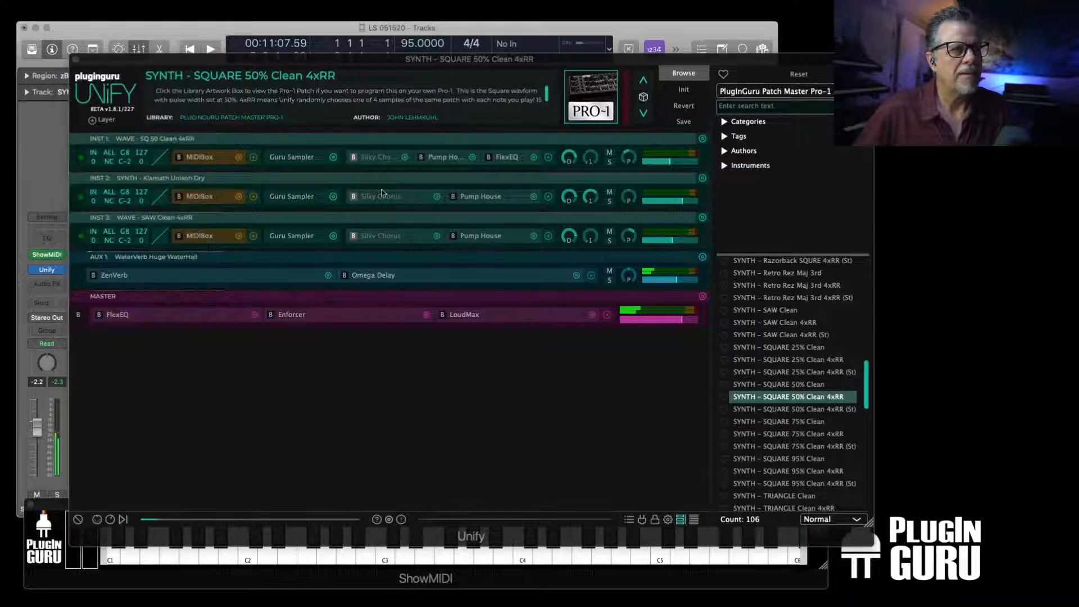
Add a FlexEQ effect to both the INST 2 Klamath Unison layer and the INST 3 saw layer
{"action": "left_click", "coordinate": [549, 197]}
{"action": "mouse_move", "coordinate": [522, 205]}
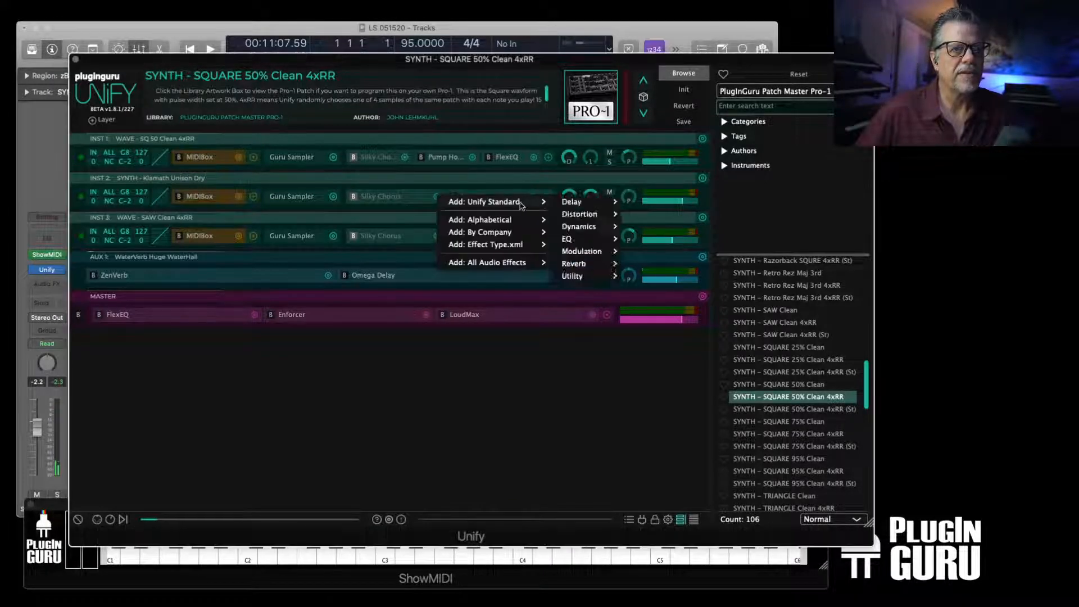
{"action": "mouse_move", "coordinate": [603, 238]}
{"action": "left_click", "coordinate": [645, 263]}
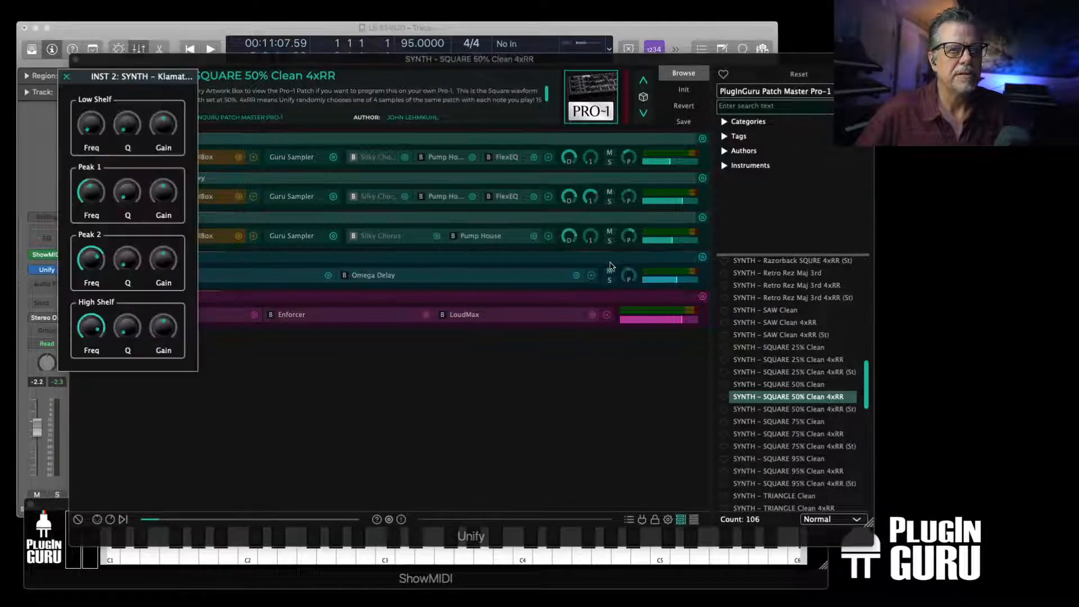
{"action": "left_click", "coordinate": [554, 245]}
{"action": "left_click", "coordinate": [548, 236]}
{"action": "mouse_move", "coordinate": [541, 243]}
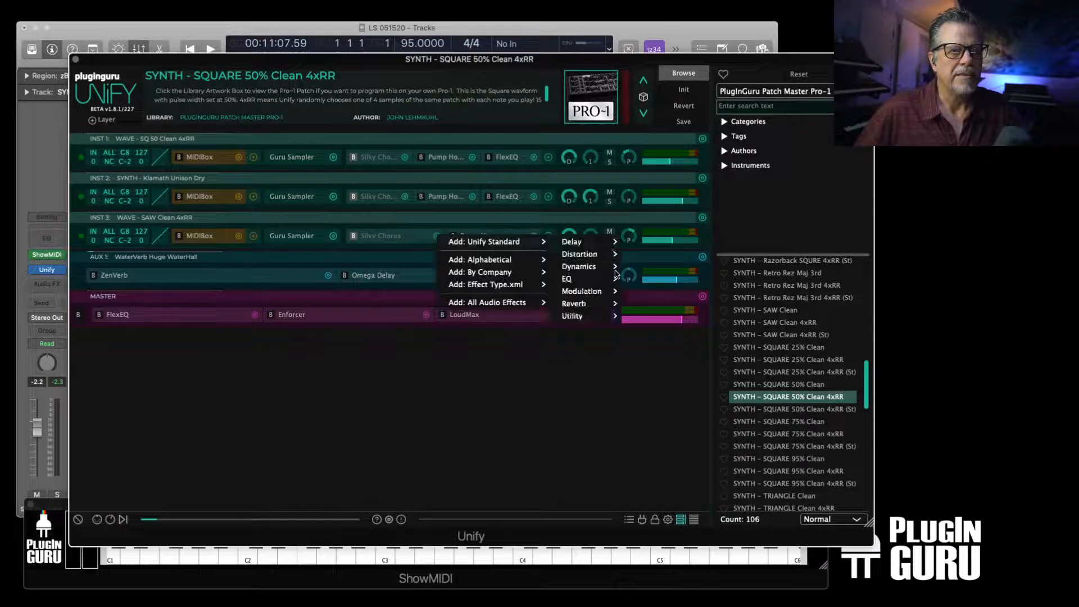
{"action": "mouse_move", "coordinate": [596, 280]}
{"action": "left_click", "coordinate": [665, 306]}
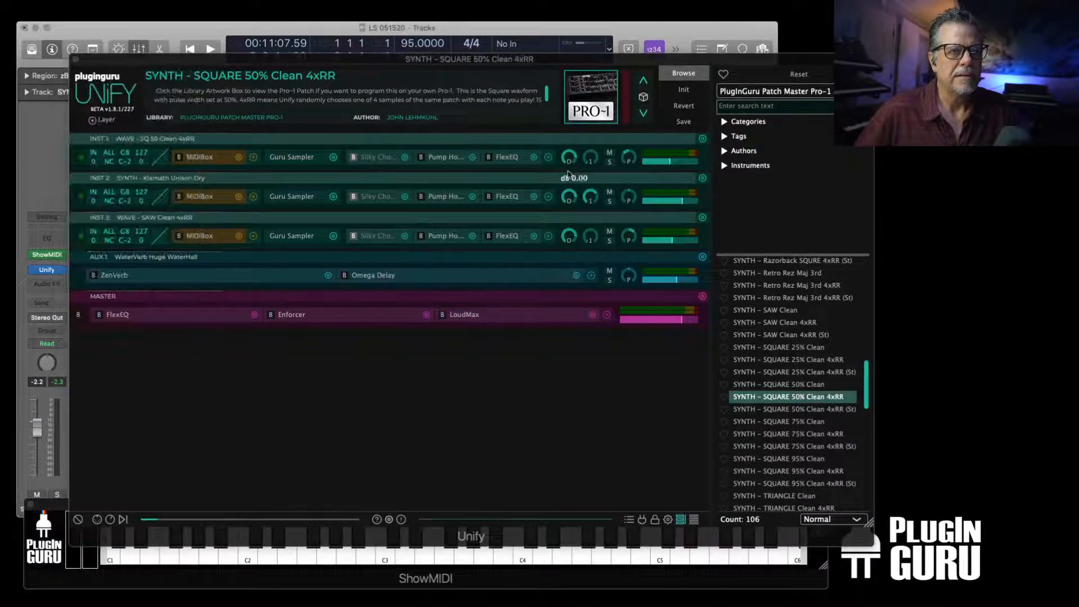
Remove the FlexEQ effect from the INST 1, INST 2 and INST 3 layers
{"action": "left_click", "coordinate": [535, 160]}
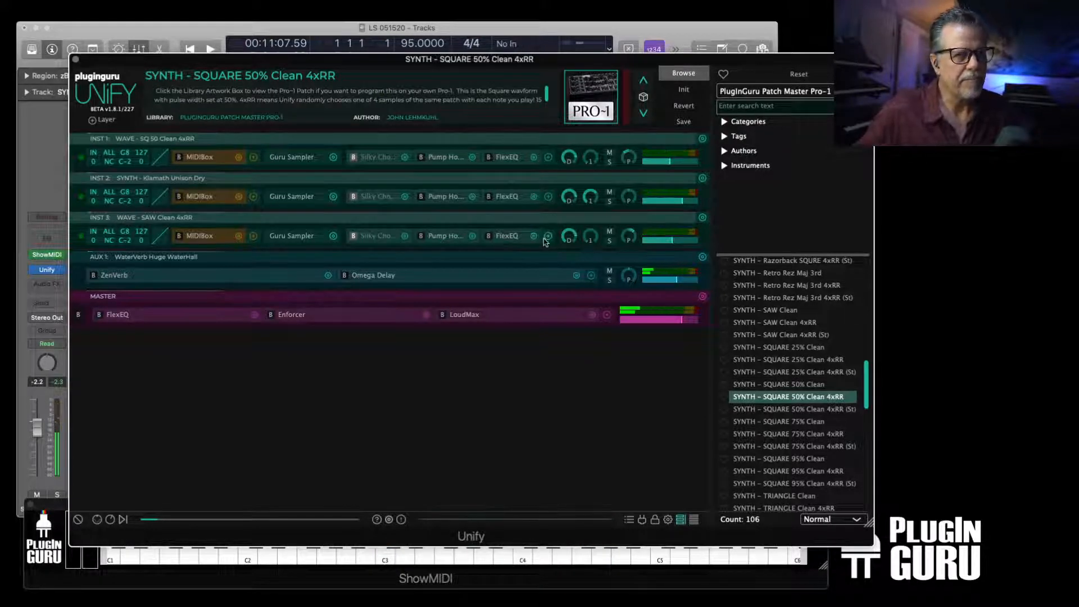
{"action": "left_click", "coordinate": [534, 160], "text": "alt"}
{"action": "left_click", "coordinate": [534, 197], "text": "alt"}
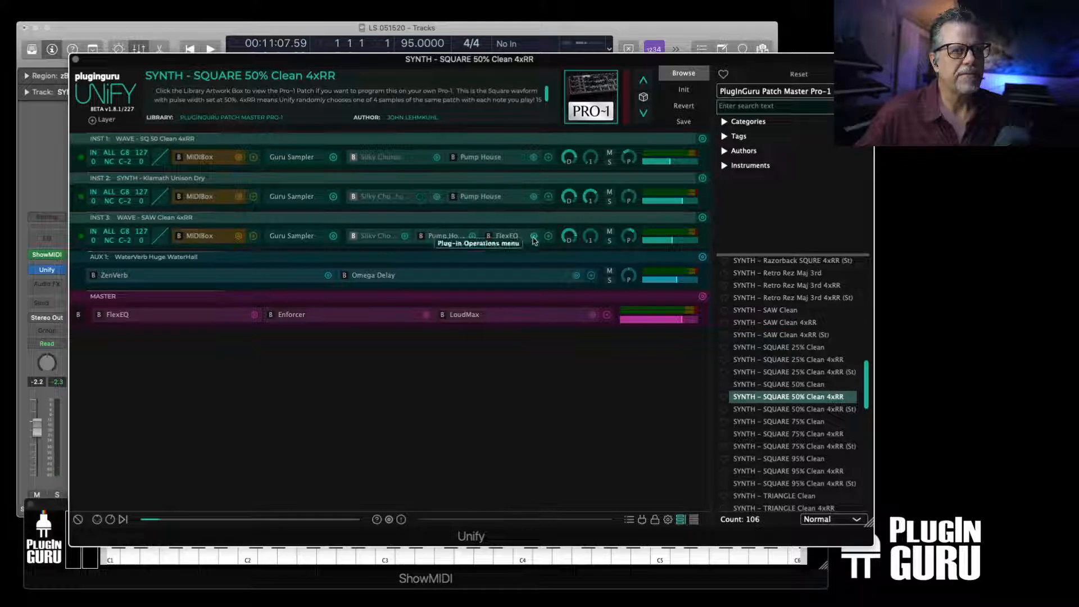
{"action": "left_click", "coordinate": [534, 236], "text": "alt"}
Raise the High Shelf Gain in the MASTER FlexEQ, adjust its High Shelf Freq and Peak 1 settings, and close the effect
{"action": "left_click", "coordinate": [117, 314]}
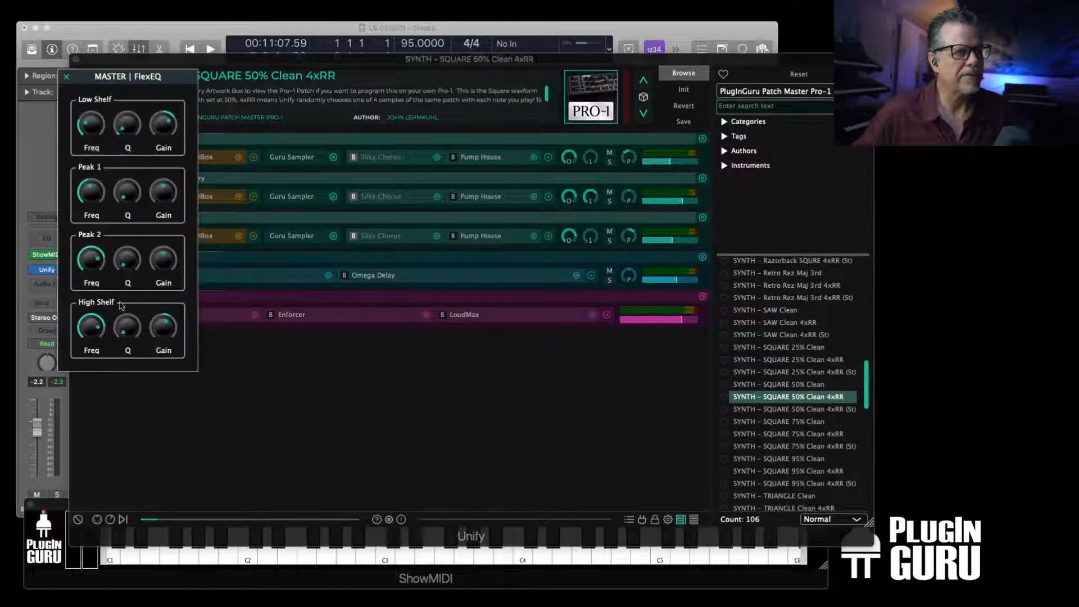
{"action": "mouse_move", "coordinate": [173, 315]}
{"action": "left_click_drag", "start_coordinate": [173, 316], "coordinate": [167, 294]}
{"action": "mouse_move", "coordinate": [93, 331]}
{"action": "left_mouse_down"}
{"action": "mouse_move", "coordinate": [94, 366]}
{"action": "mouse_move", "coordinate": [98, 338]}
{"action": "left_mouse_up"}
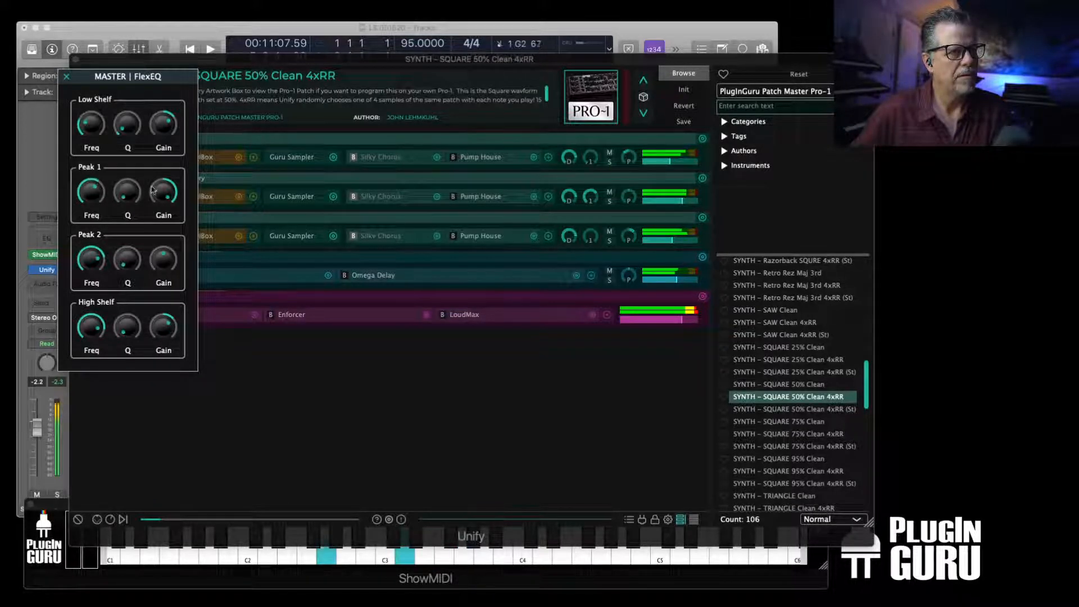
{"action": "left_click_drag", "start_coordinate": [153, 191], "coordinate": [160, 263]}
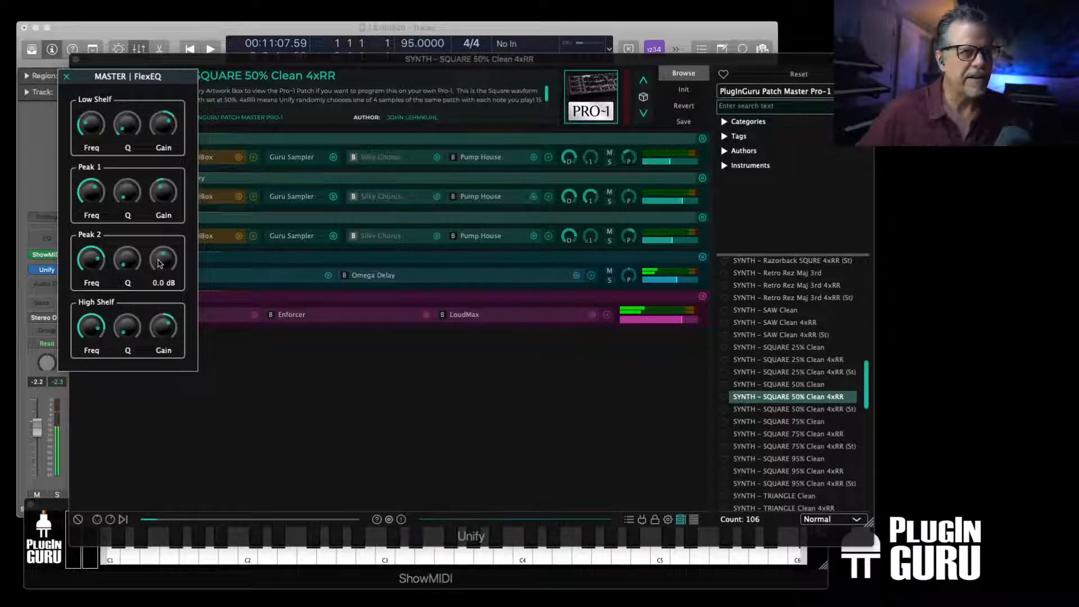
{"action": "left_click", "coordinate": [67, 76]}
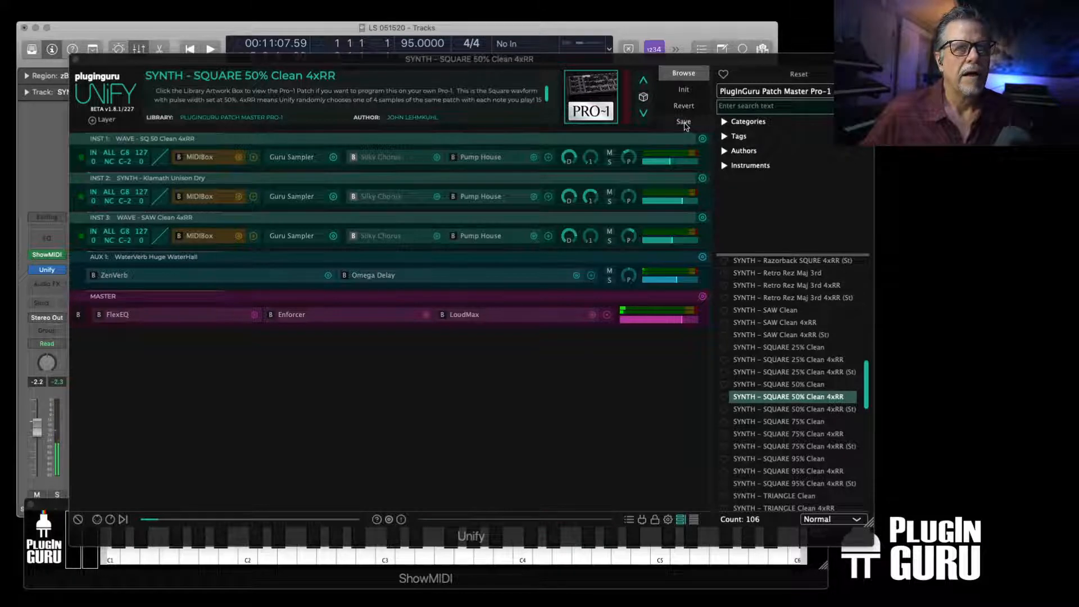
Check the left feedback amount in AUX 1's Omega Delay and close the effect window
{"action": "double_click", "coordinate": [371, 274]}
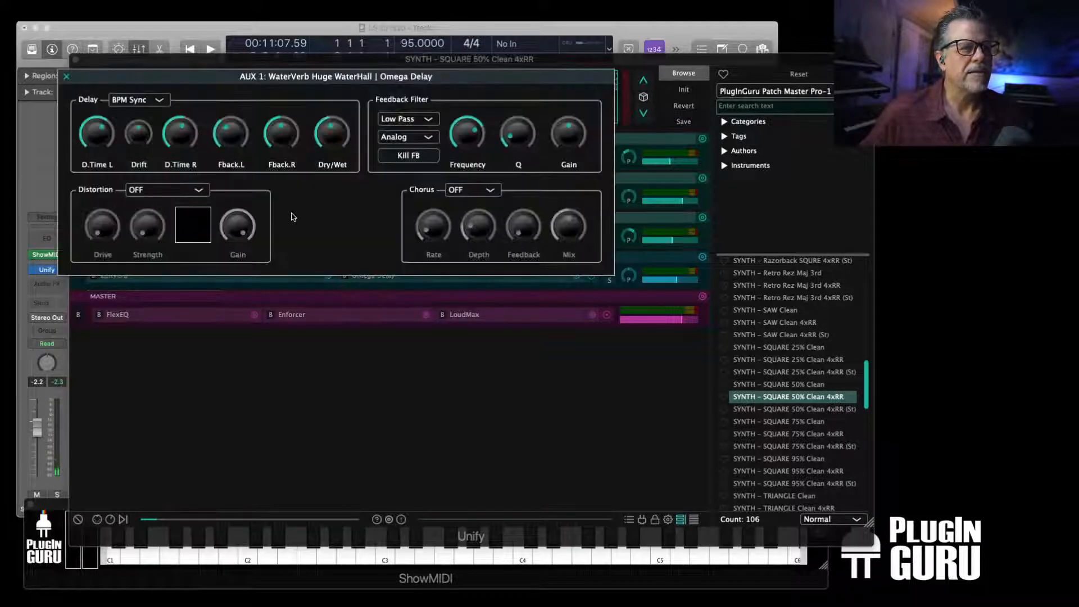
{"action": "mouse_move", "coordinate": [232, 138]}
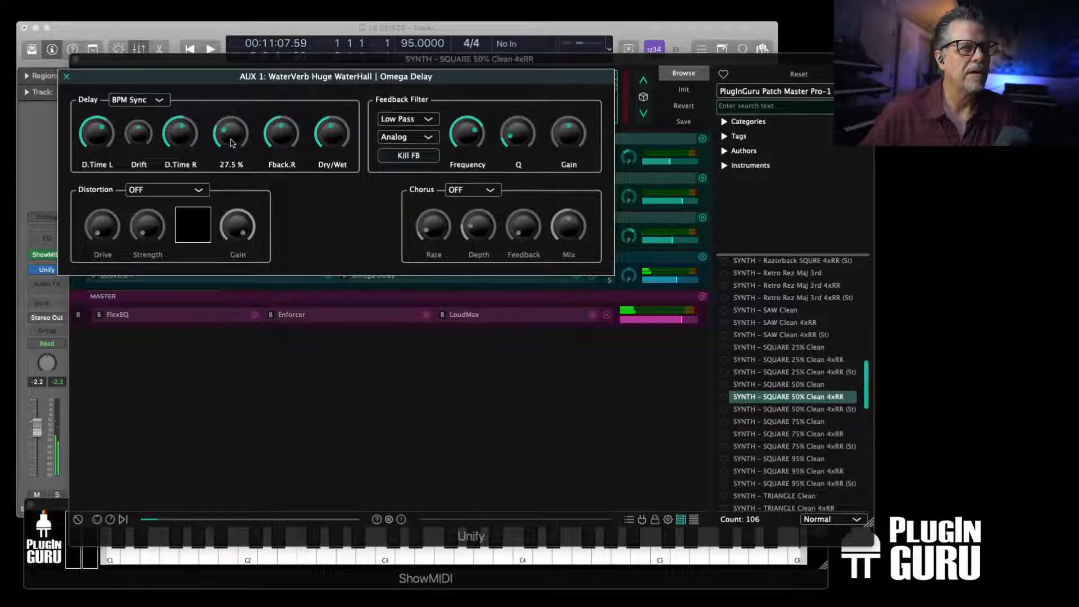
{"action": "left_click", "coordinate": [66, 77]}
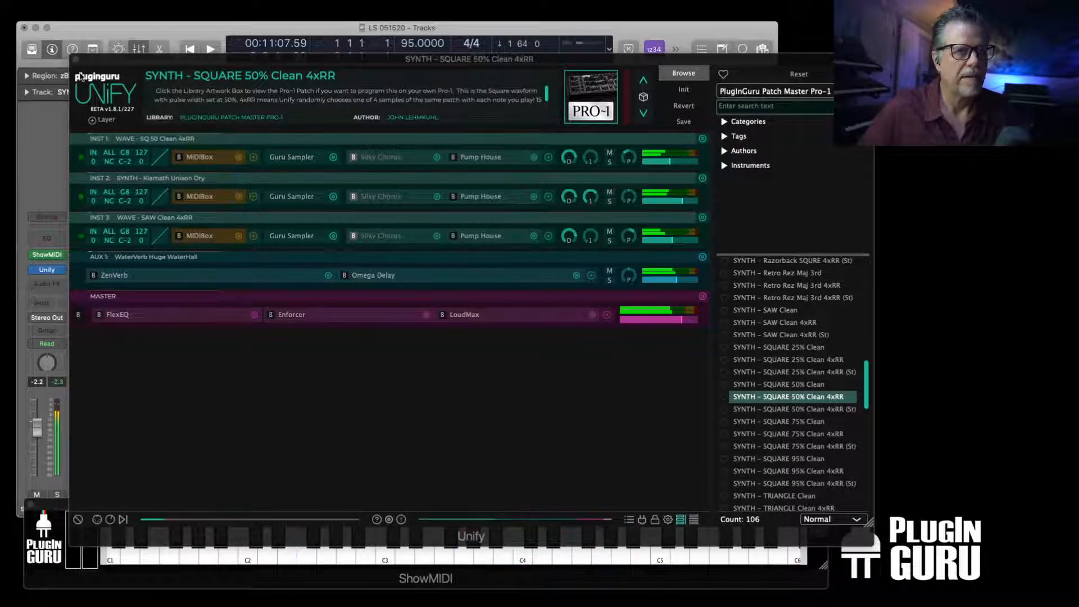
Remove Silky Chorus from the INST 1 and INST 3 layers, and enable it on INST 2 with its mix at 9.5%
{"action": "left_click", "coordinate": [437, 159]}
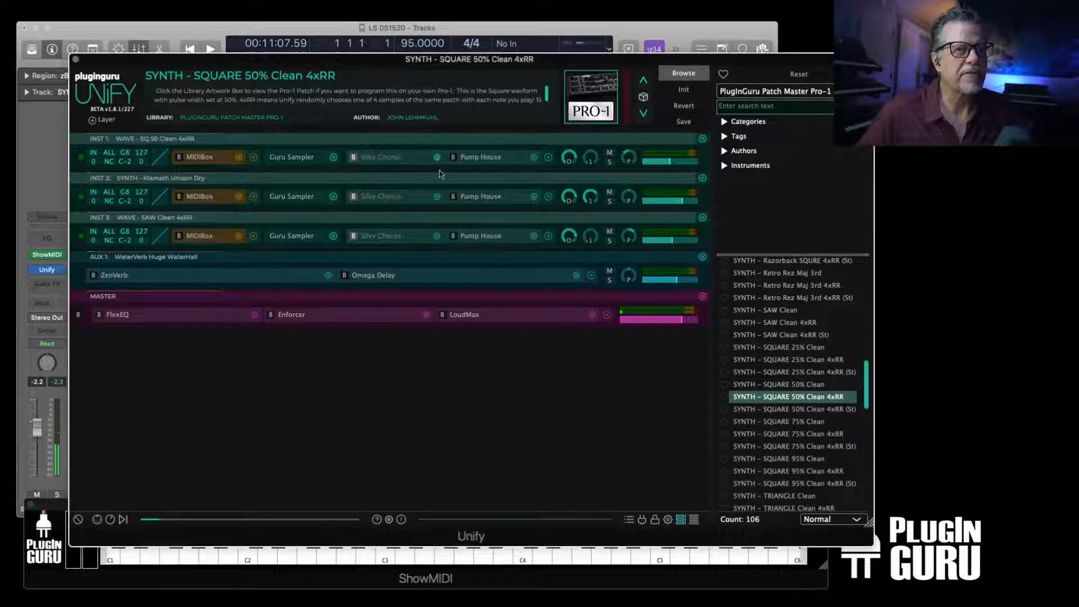
{"action": "left_click", "coordinate": [437, 236]}
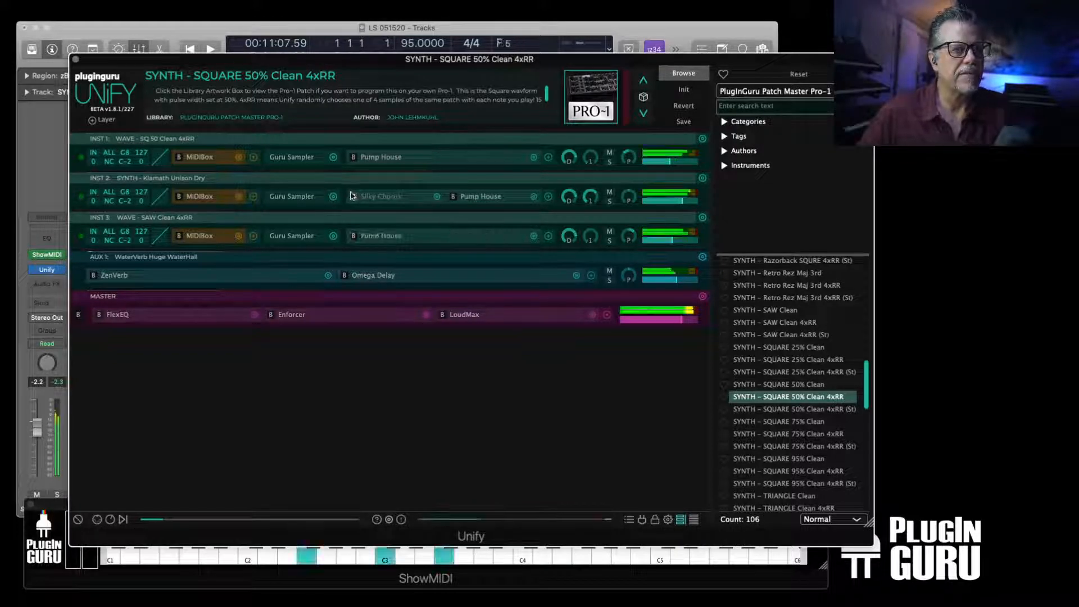
{"action": "left_click", "coordinate": [378, 198]}
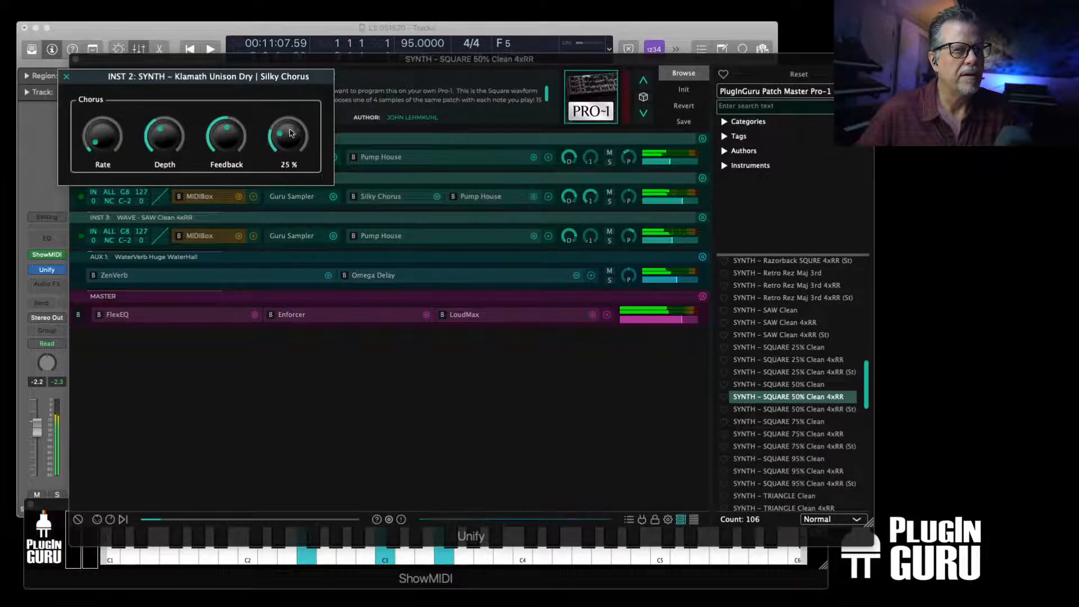
{"action": "left_click_drag", "start_coordinate": [289, 140], "coordinate": [294, 152]}
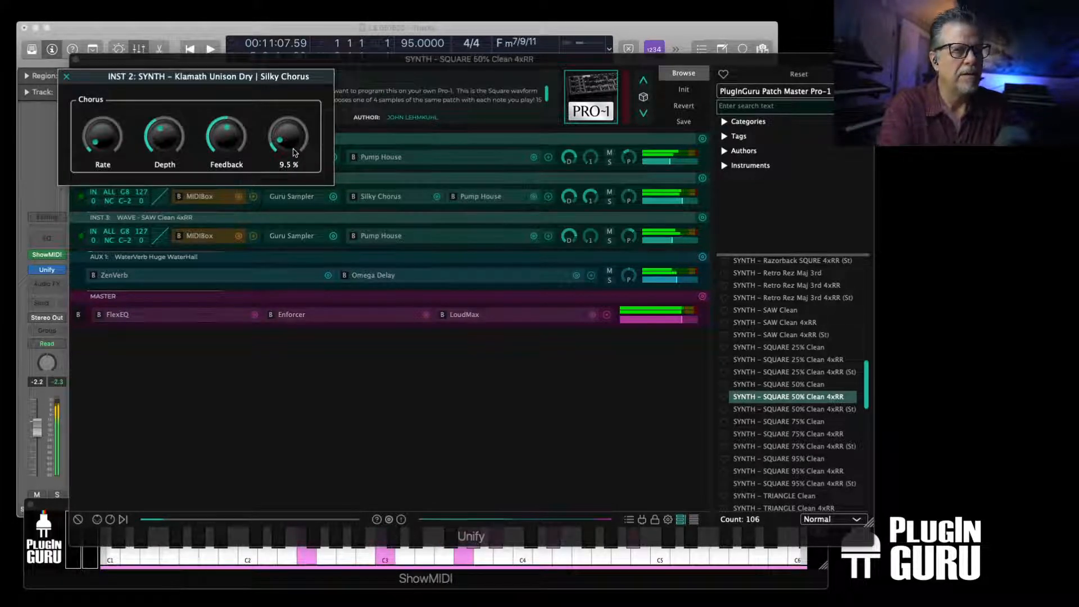
{"action": "left_click", "coordinate": [609, 204]}
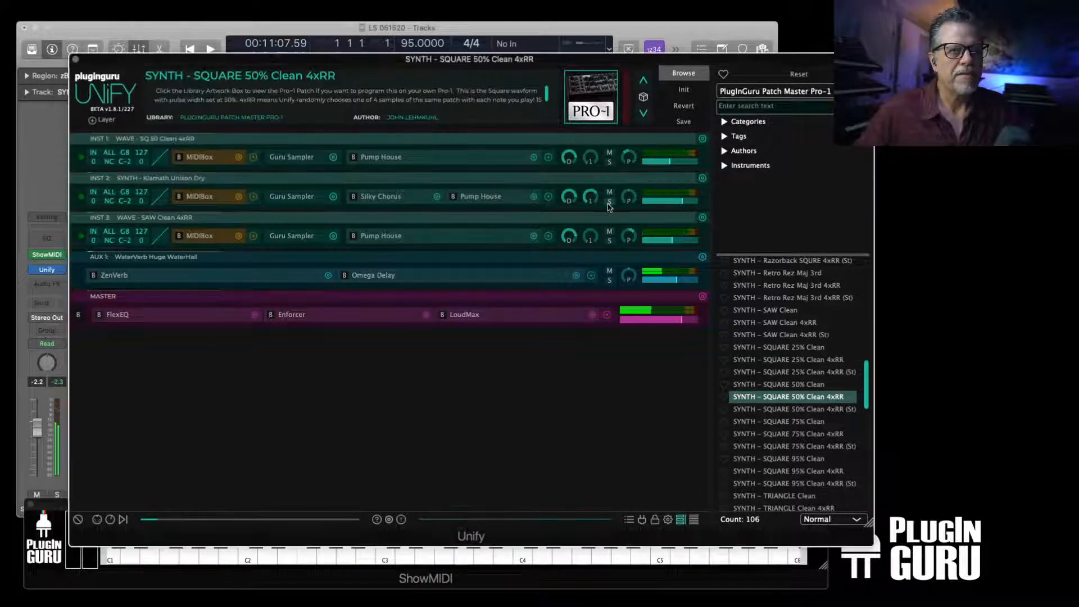
Audition the INST 2 layer in solo, and compare it with INST 1 and INST 3 soloed together
{"action": "left_click", "coordinate": [609, 202]}
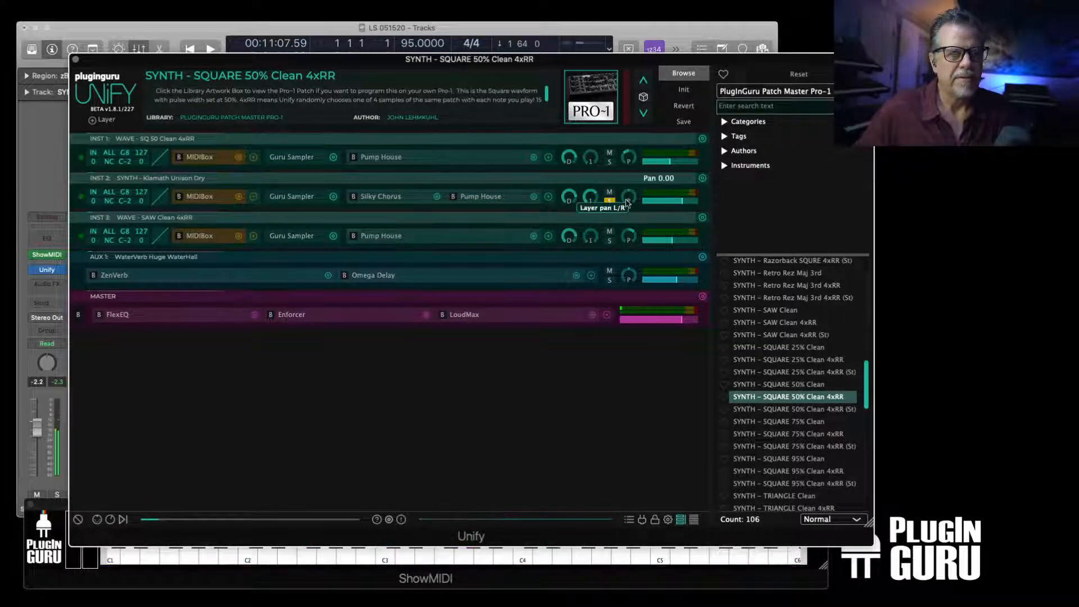
{"action": "mouse_move", "coordinate": [590, 207]}
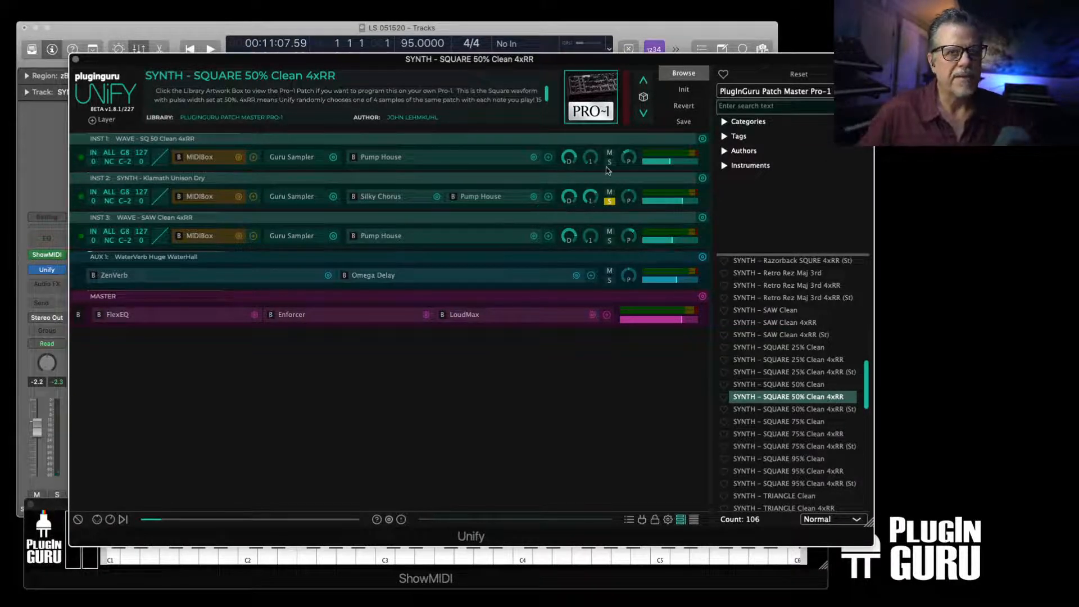
{"action": "left_click", "coordinate": [610, 162]}
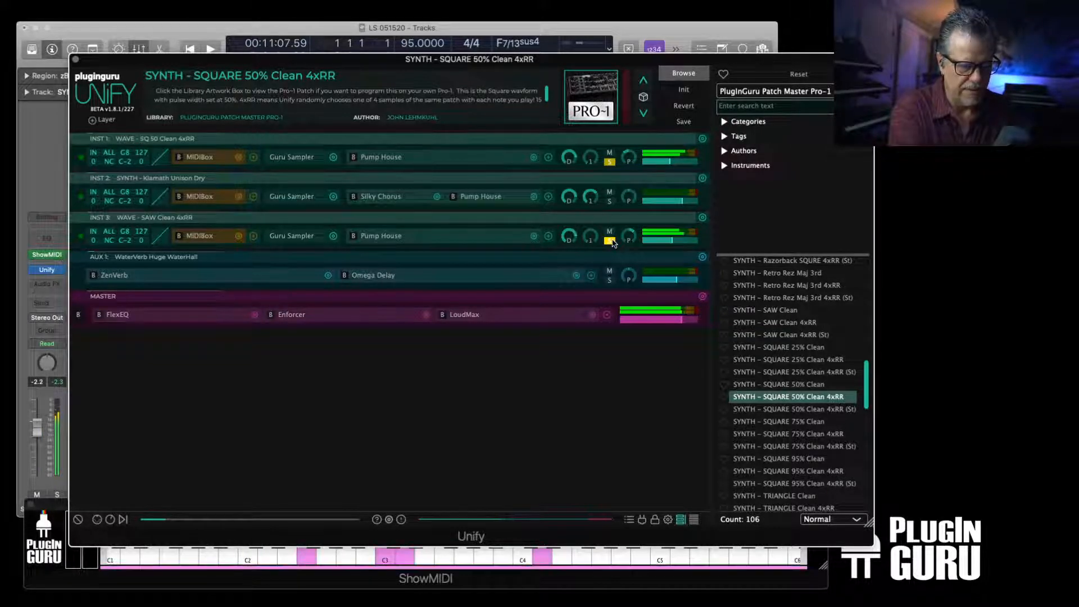
Lengthen the Filter Envelope Attack in the Guru Sampler of the INST 3 saw layer and close the sampler
{"action": "left_click", "coordinate": [284, 238]}
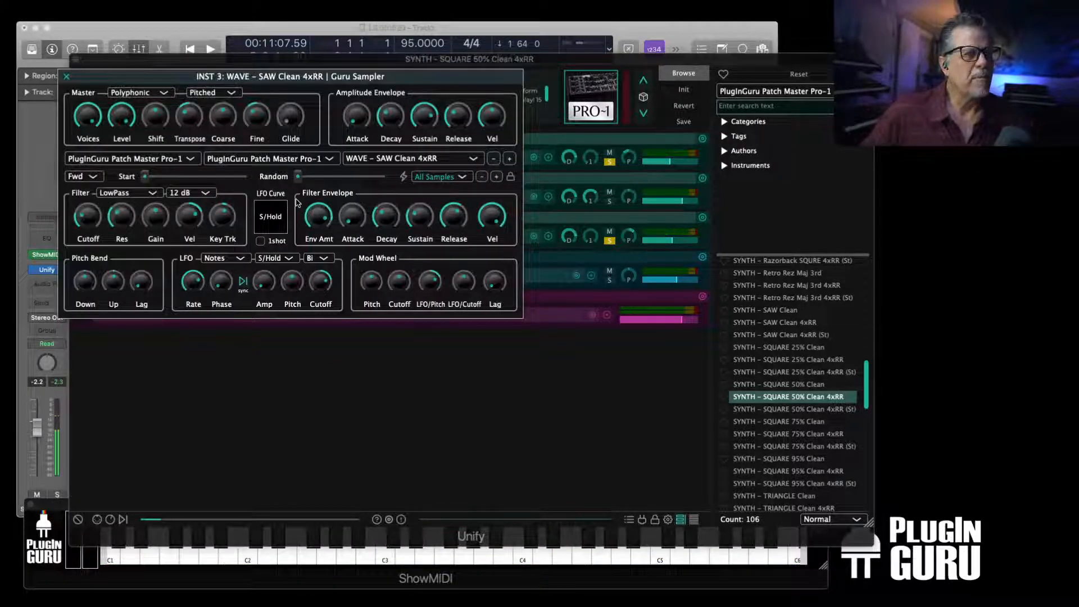
{"action": "mouse_move", "coordinate": [353, 222]}
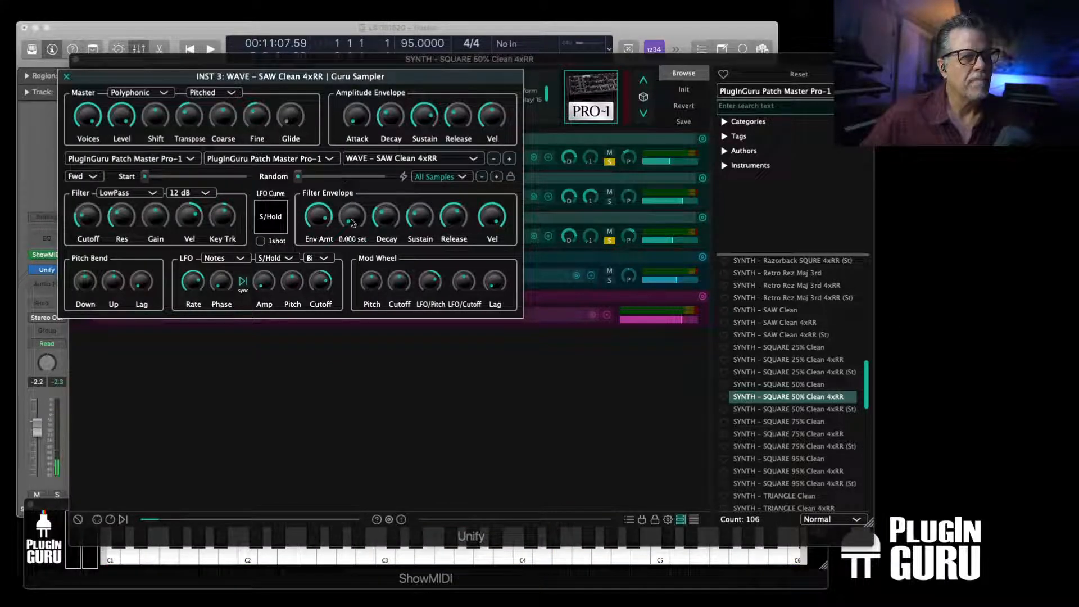
{"action": "left_click_drag", "start_coordinate": [351, 221], "coordinate": [356, 200]}
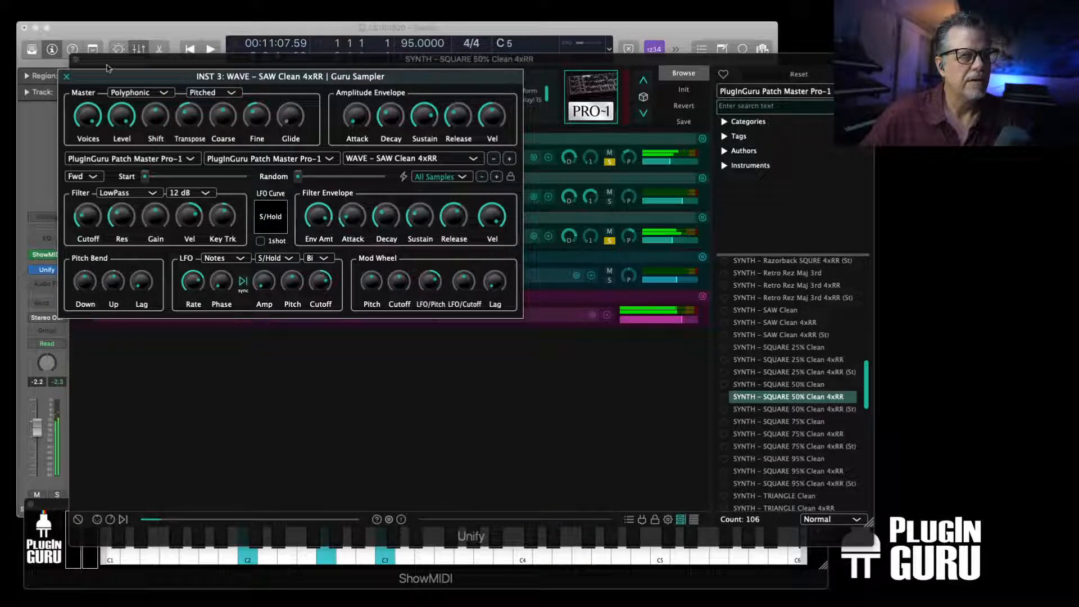
{"action": "left_click_drag", "start_coordinate": [78, 76], "coordinate": [76, 76]}
{"action": "left_click", "coordinate": [63, 78]}
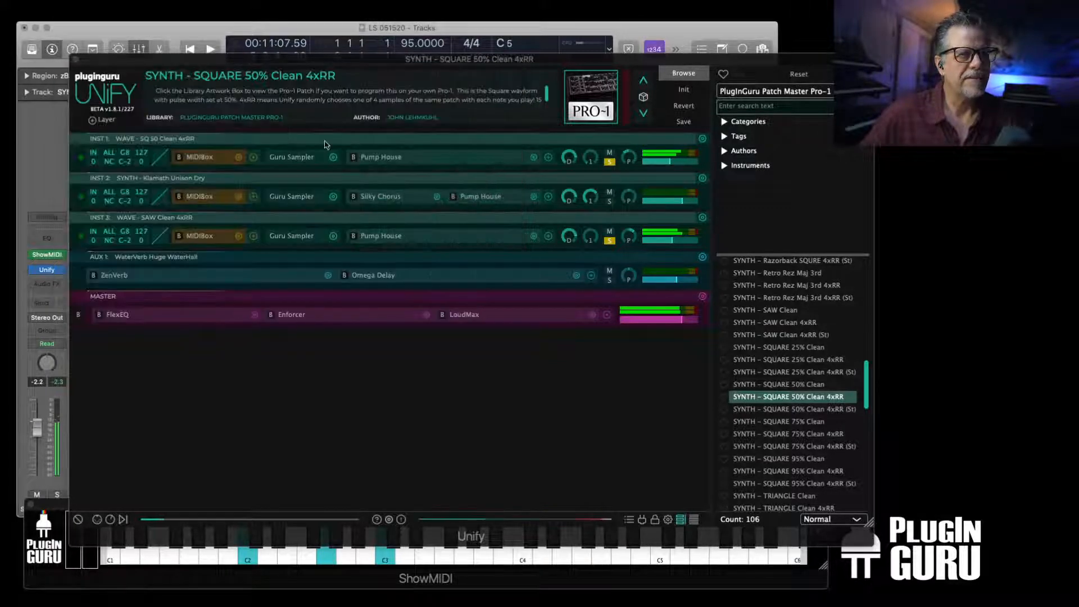
Lengthen the Filter Envelope Attack in INST 1's Guru Sampler, close it, and turn off solo on INST 1 and INST 3
{"action": "left_click", "coordinate": [298, 160]}
{"action": "left_click_drag", "start_coordinate": [351, 220], "coordinate": [365, 180]}
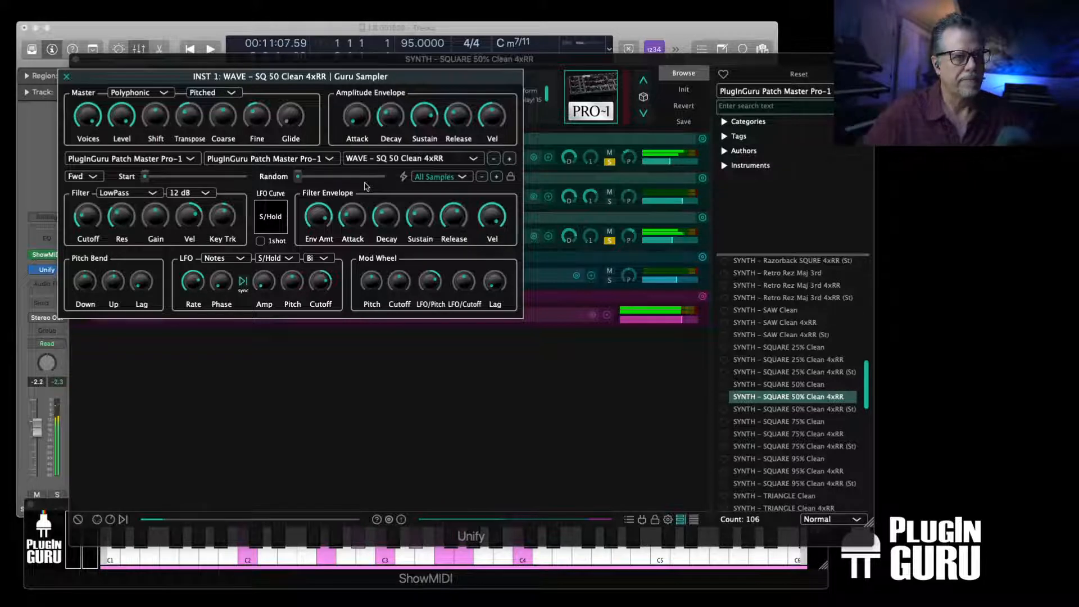
{"action": "key", "text": "Escape"}
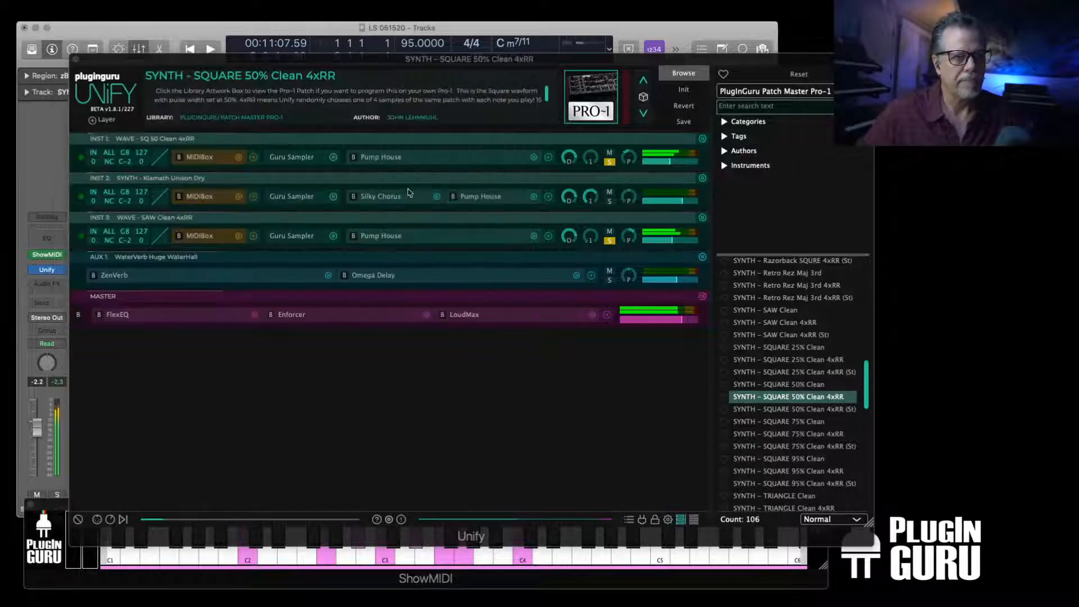
{"action": "left_click", "coordinate": [614, 239]}
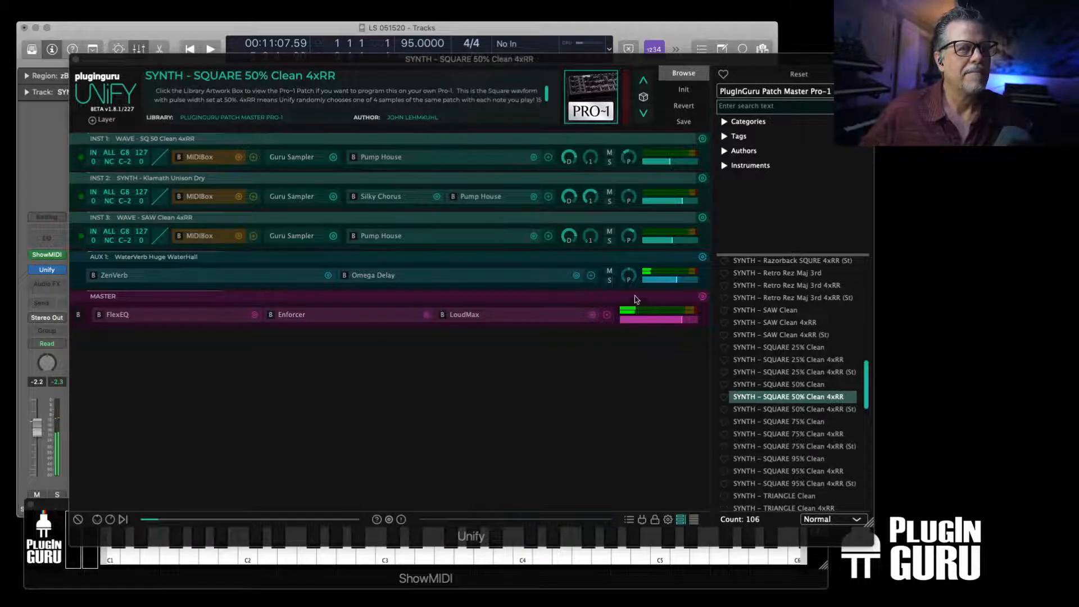
Start saving the patch under the name "zBPM SYNTH - Statement" and set its category to "BPM Synth"
{"action": "left_click", "coordinate": [683, 121]}
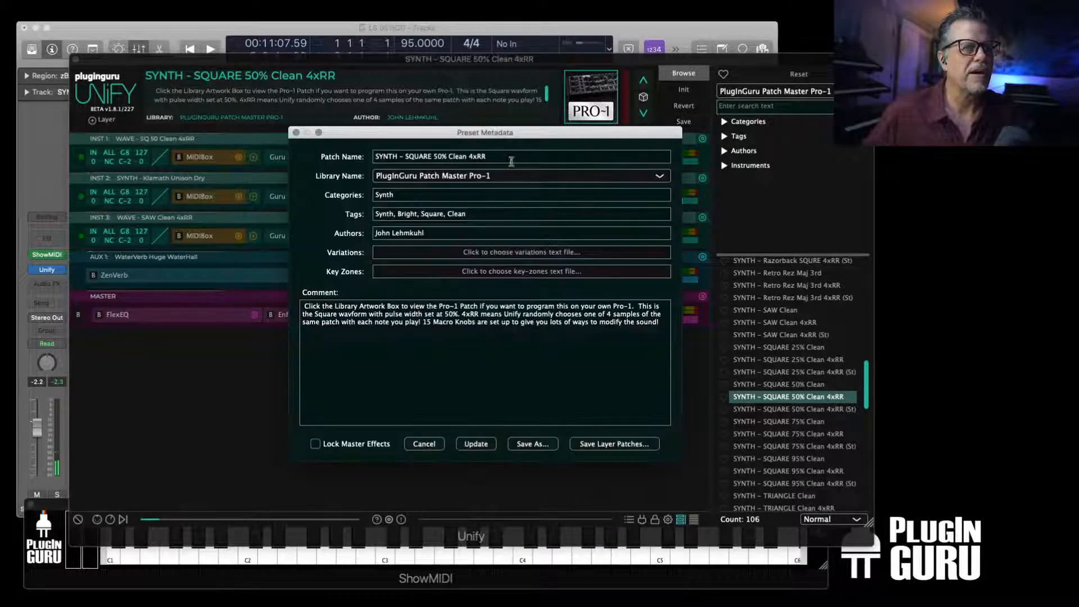
{"action": "left_click", "coordinate": [511, 159]}
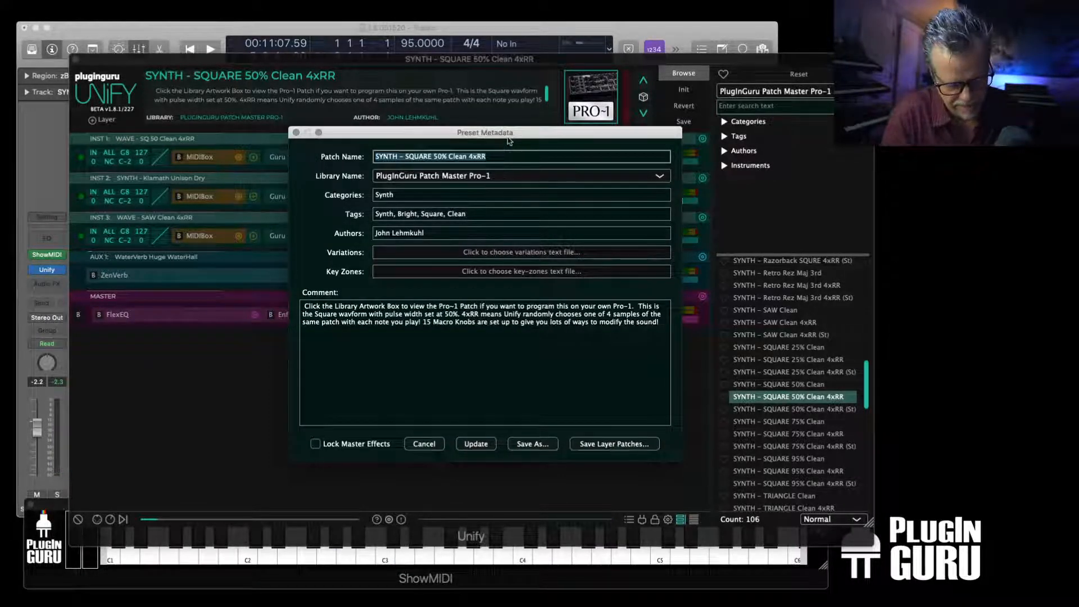
{"action": "type", "text": "zBPM SY"}
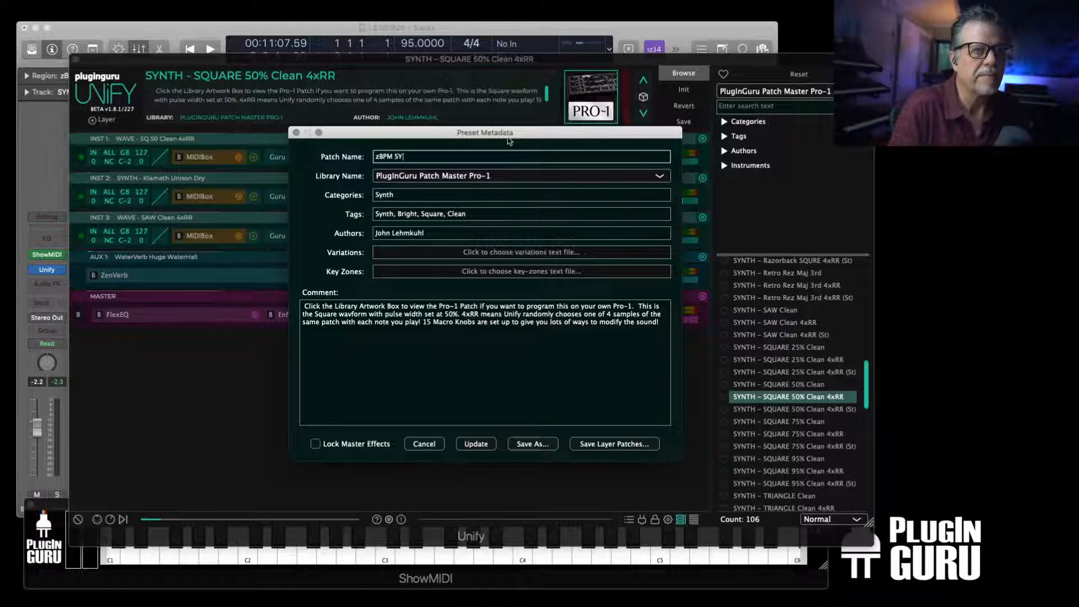
{"action": "type", "text": "NTH – Statement"}
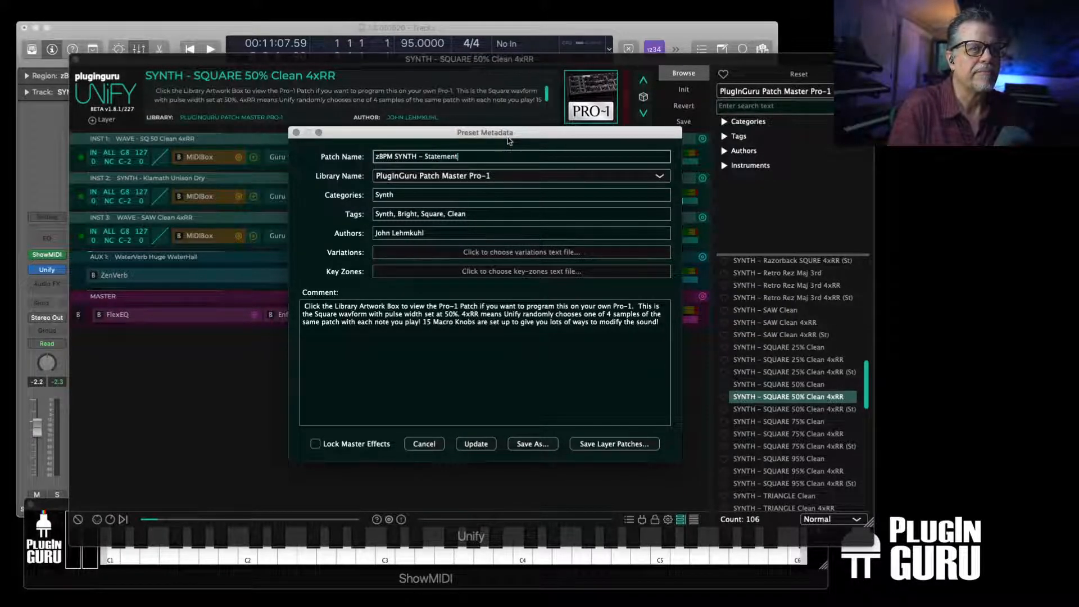
{"action": "left_click", "coordinate": [408, 195]}
{"action": "type", "text": "B"}
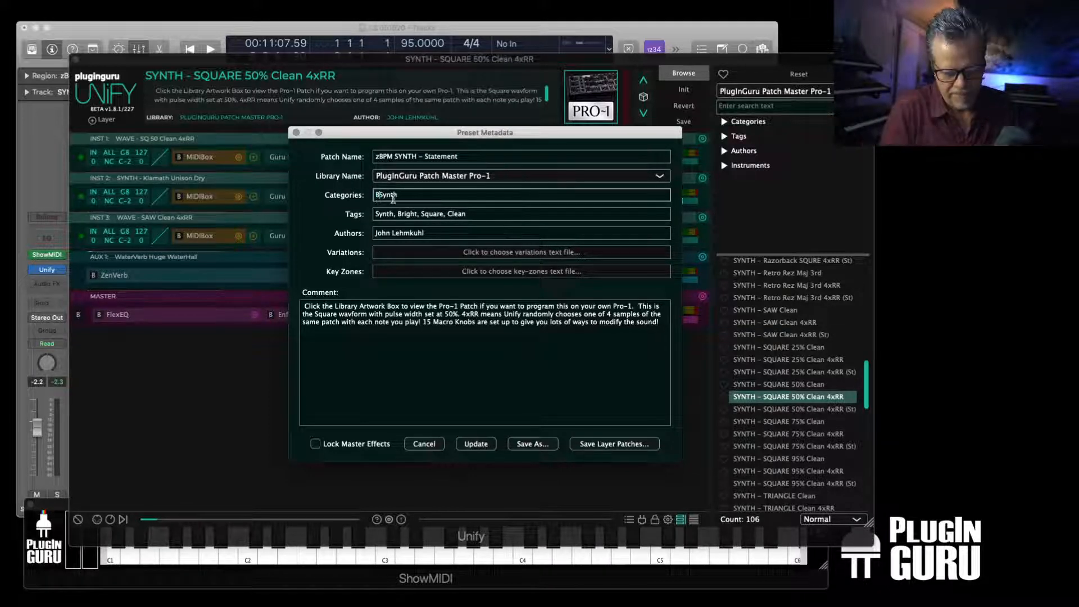
{"action": "type", "text": "PM"}
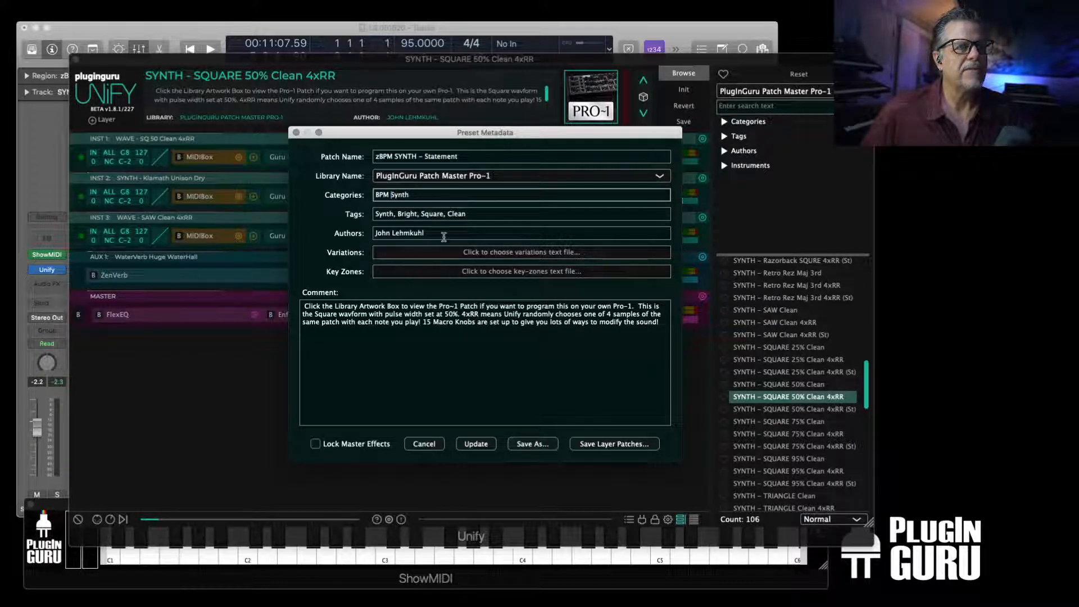
Change the patch's tags to "BPM, Synth, Bright, Unison"
{"action": "left_click", "coordinate": [375, 215]}
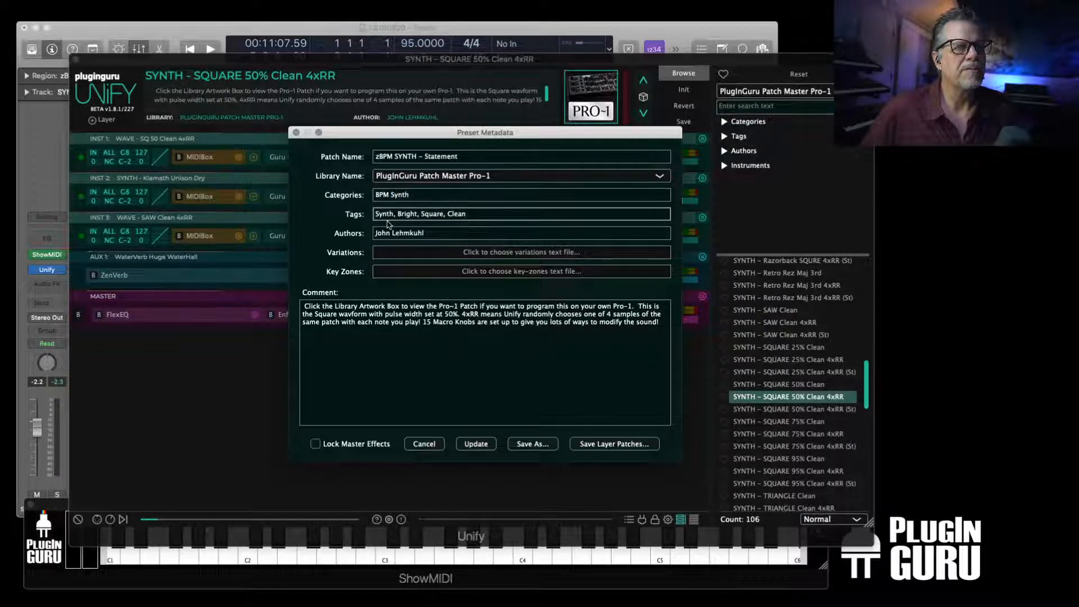
{"action": "type", "text": "BPM,"}
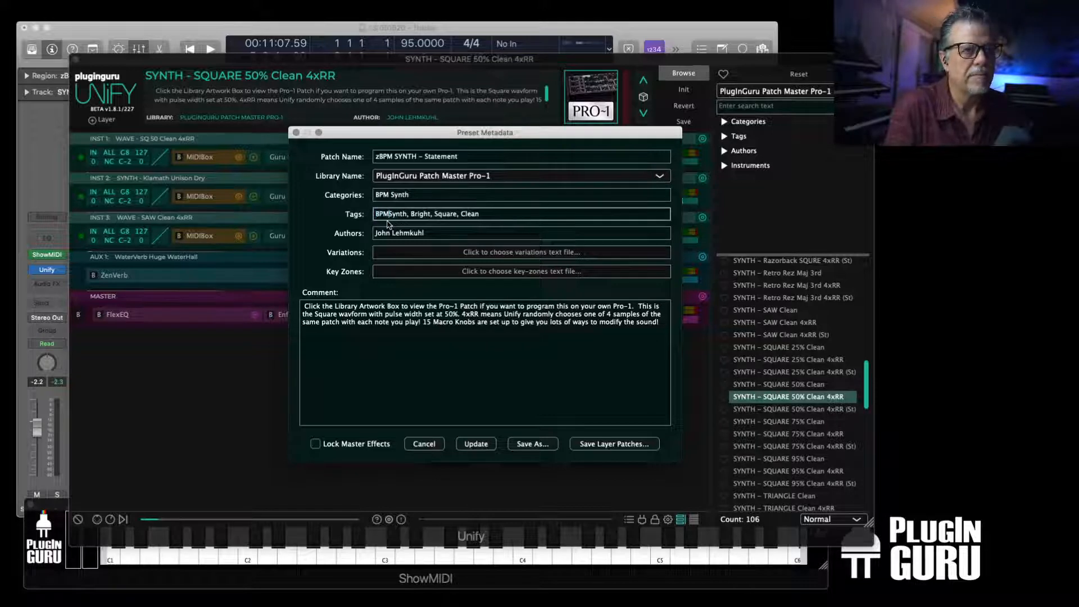
{"action": "left_click_drag", "start_coordinate": [437, 214], "coordinate": [609, 214]}
{"action": "type", "text": "Uni"}
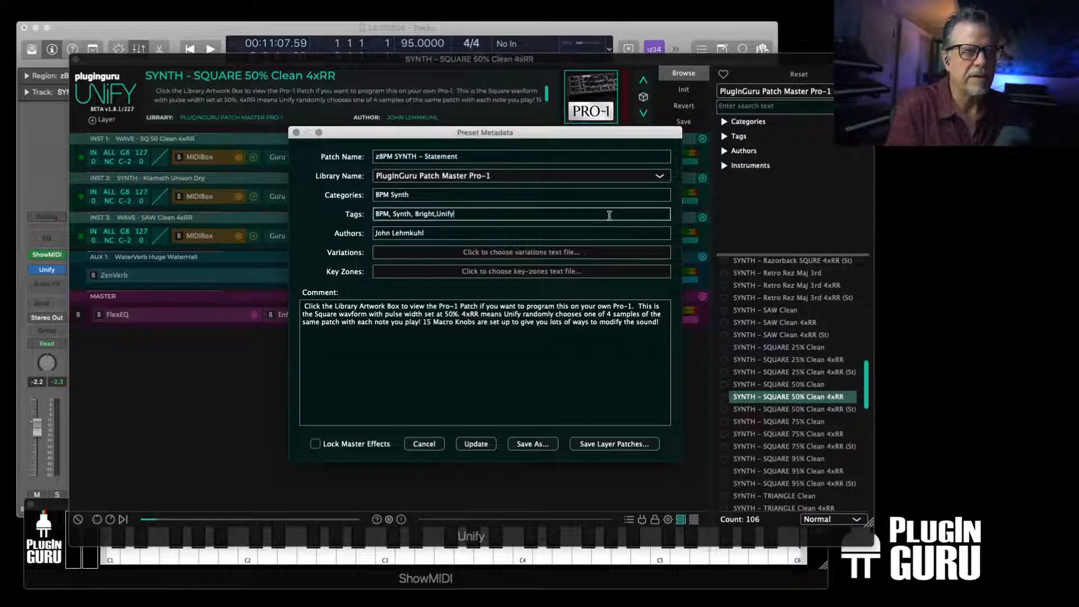
{"action": "type", "text": "fy"}
{"action": "key", "text": "BackSpace"}
{"action": "type", "text": "ison"}
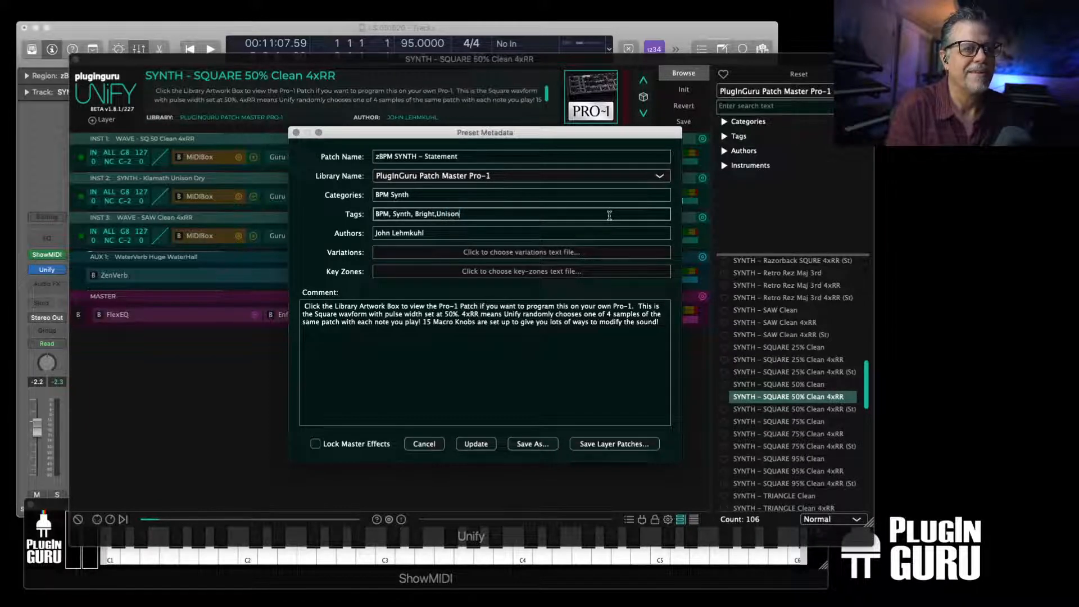
{"action": "type", "text": ","}
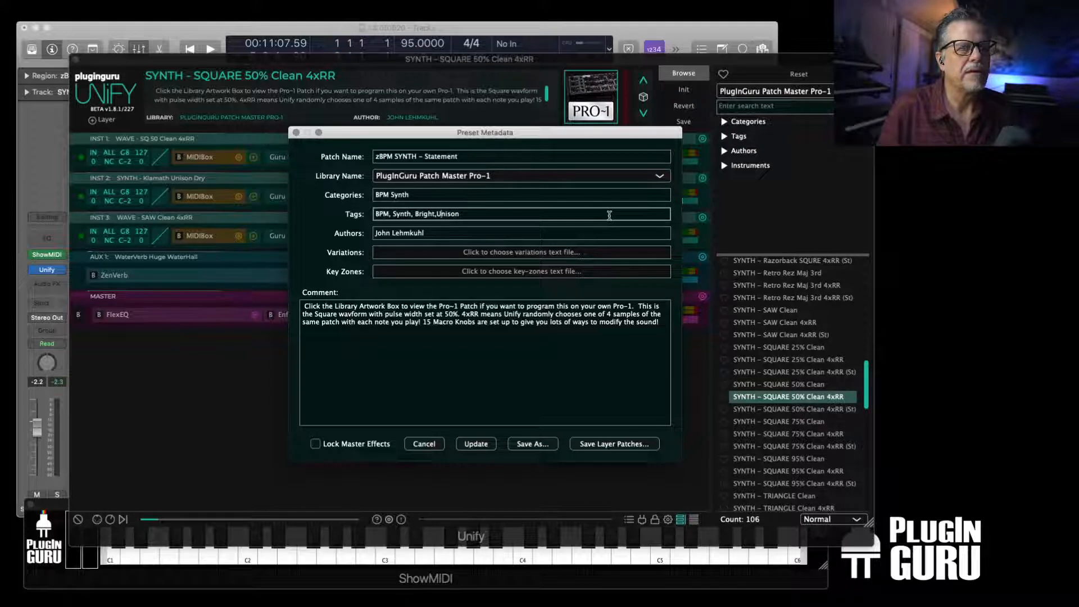
Replace the comment with "Made during the 6/10 Livestream Programming Hang." and save the metadata as a new patch
{"action": "left_click_drag", "start_coordinate": [500, 345], "coordinate": [505, 304]}
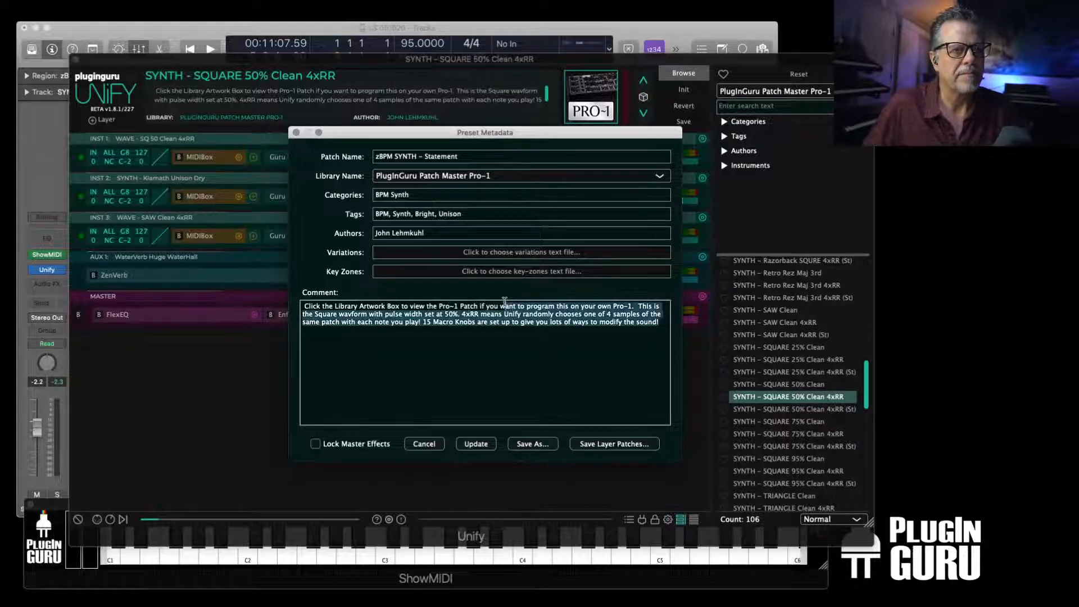
{"action": "key", "text": "BackSpace"}
{"action": "key", "text": "super+a"}
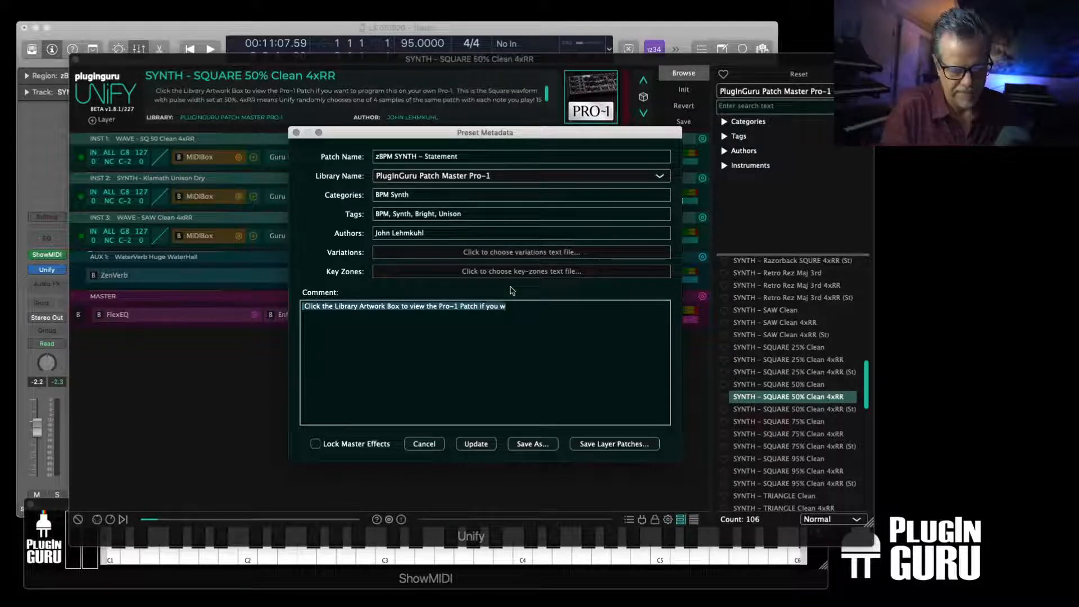
{"action": "type", "text": "Mai"}
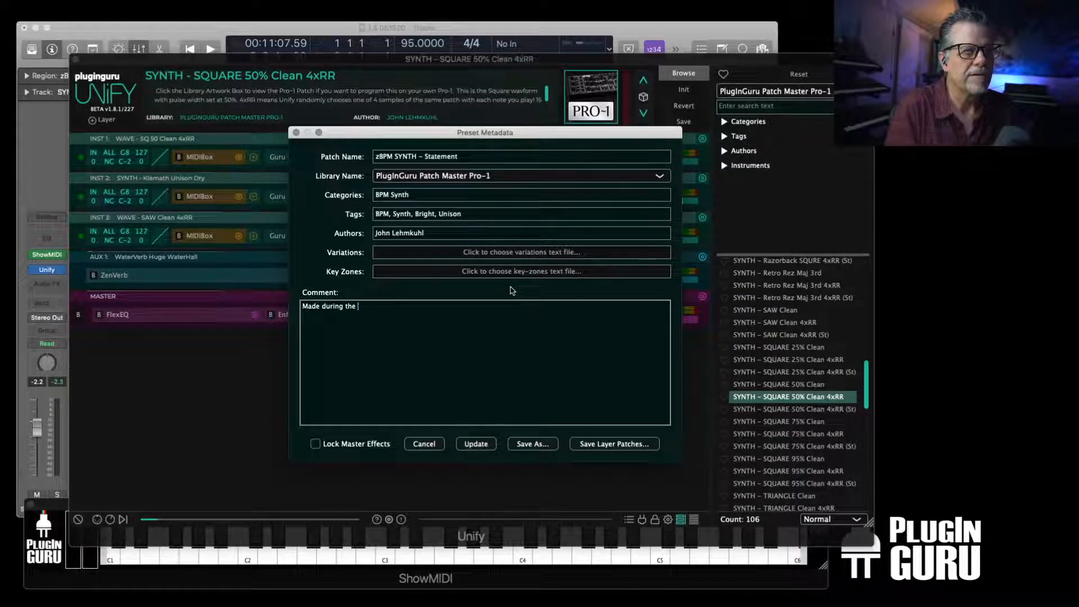
{"action": "type", "text": "e during the 6/10"}
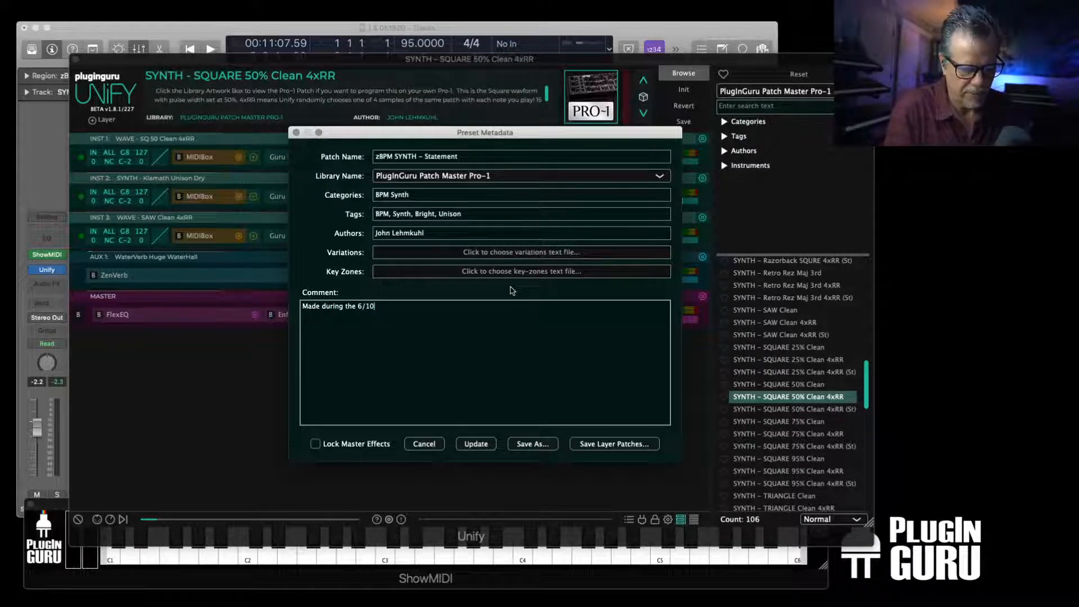
{"action": "type", "text": " Livestrea"}
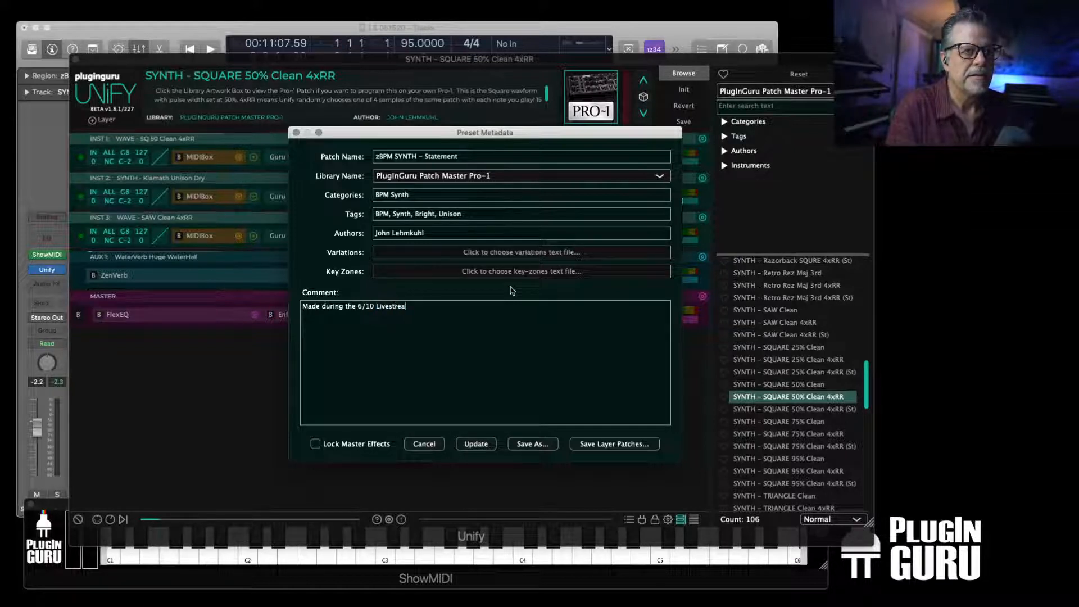
{"action": "type", "text": "m Programming Hang."}
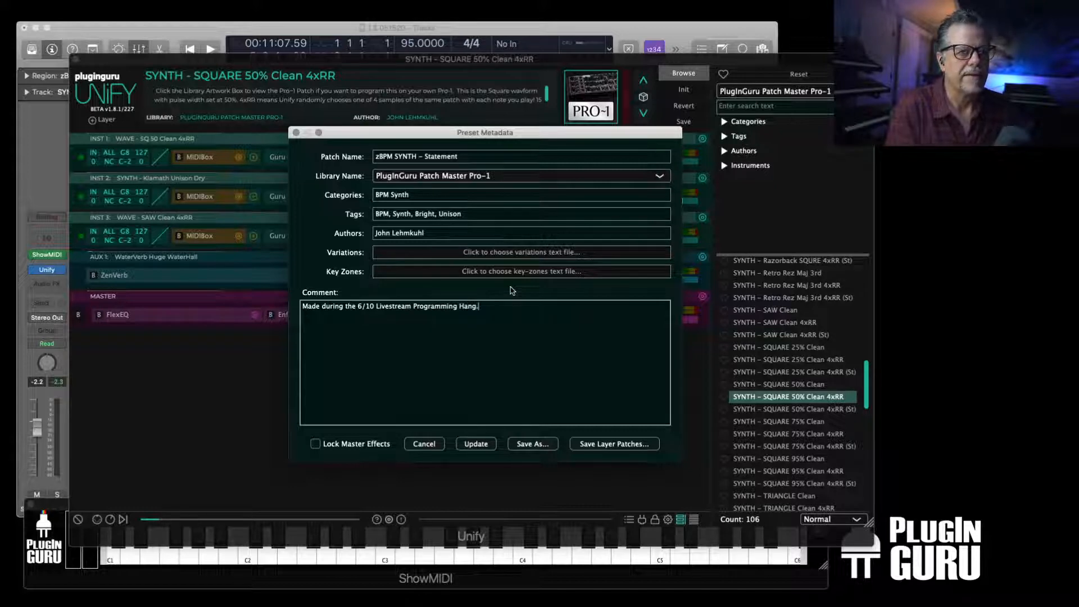
{"action": "left_click", "coordinate": [545, 444]}
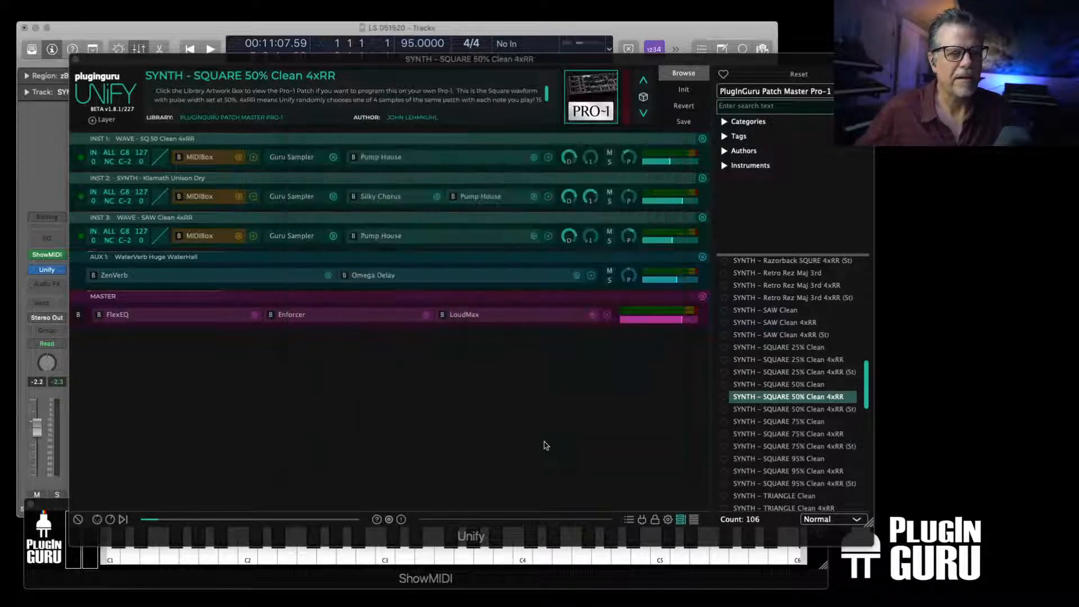
{"action": "left_click", "coordinate": [732, 417]}
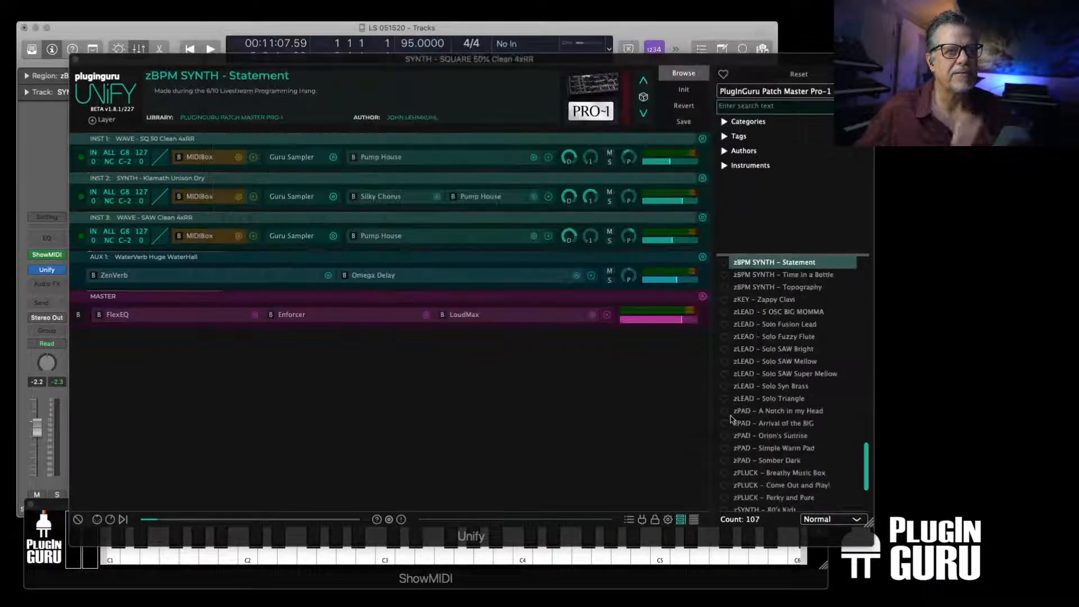
Move the Unify window up clear of the ShowMIDI keyboard and bring the ShowMIDI window to the front
{"action": "scroll", "coordinate": [748, 427], "scroll_direction": "up", "scroll_amount": 5}
{"action": "scroll", "coordinate": [776, 396], "scroll_direction": "down", "scroll_amount": 10}
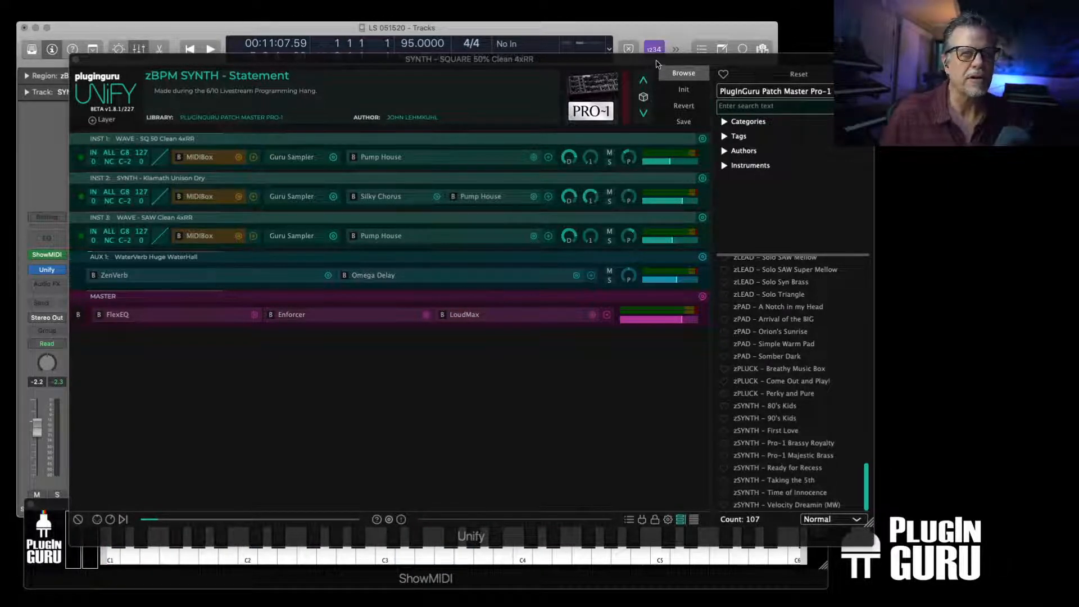
{"action": "left_click_drag", "start_coordinate": [659, 63], "coordinate": [611, 25]}
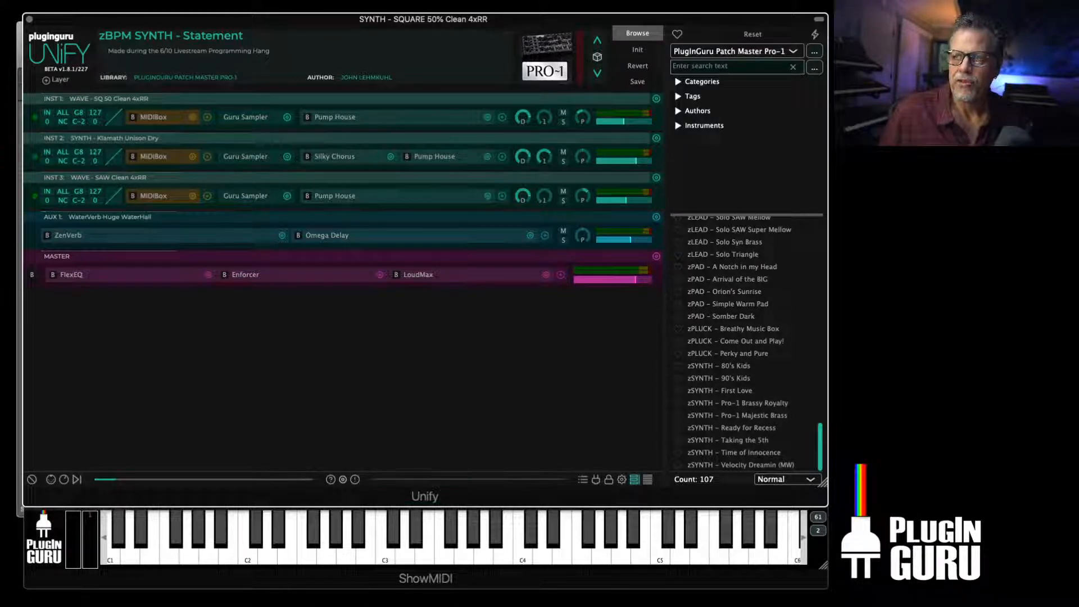
{"action": "left_click", "coordinate": [426, 579]}
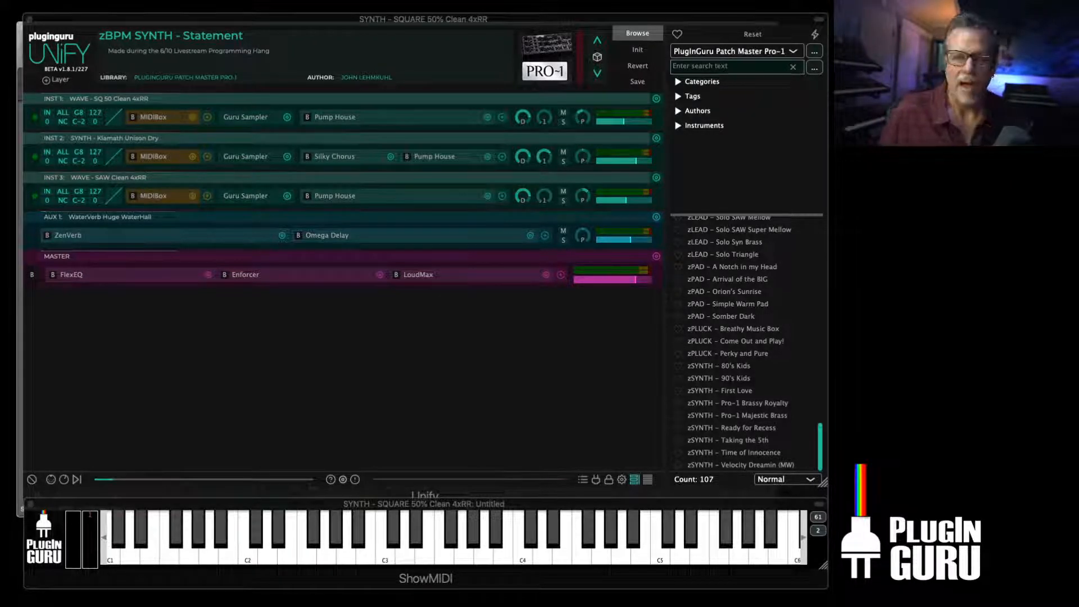
{"action": "key", "text": "super+Tab"}
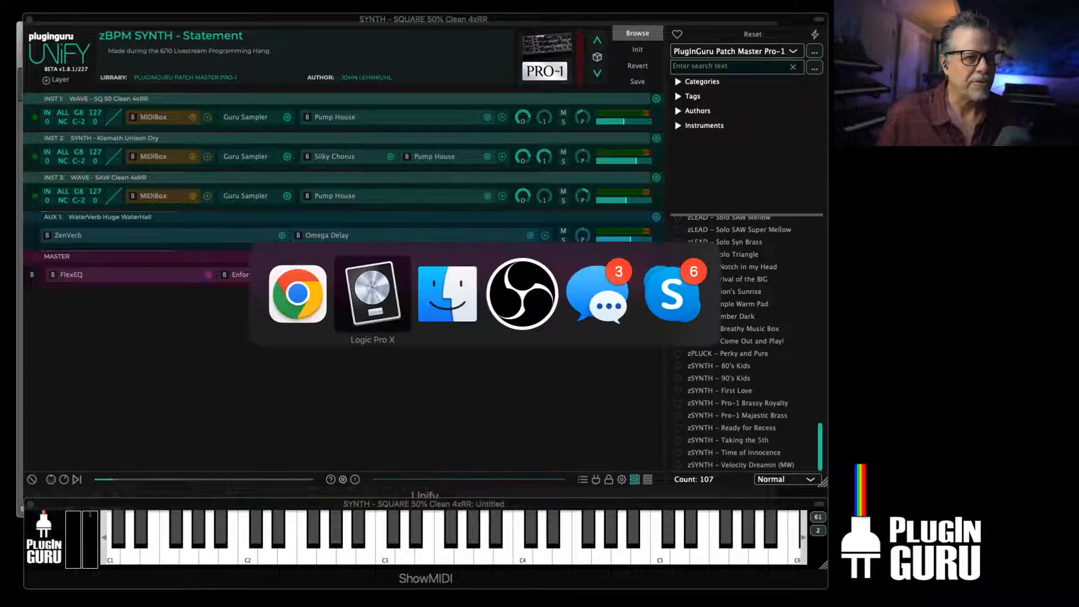
{"action": "key", "text": "super+Tab"}
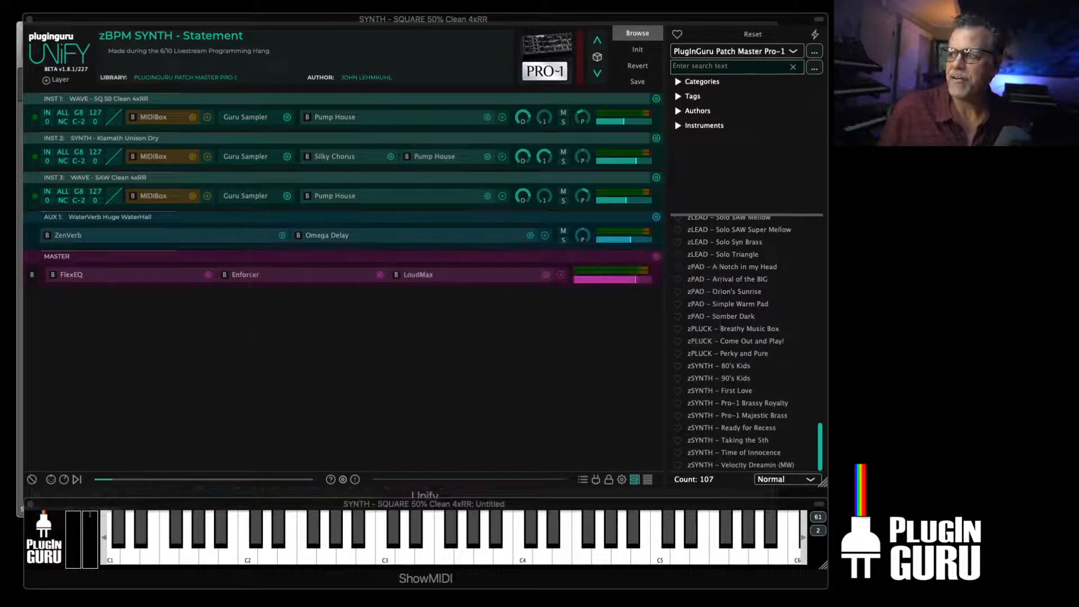